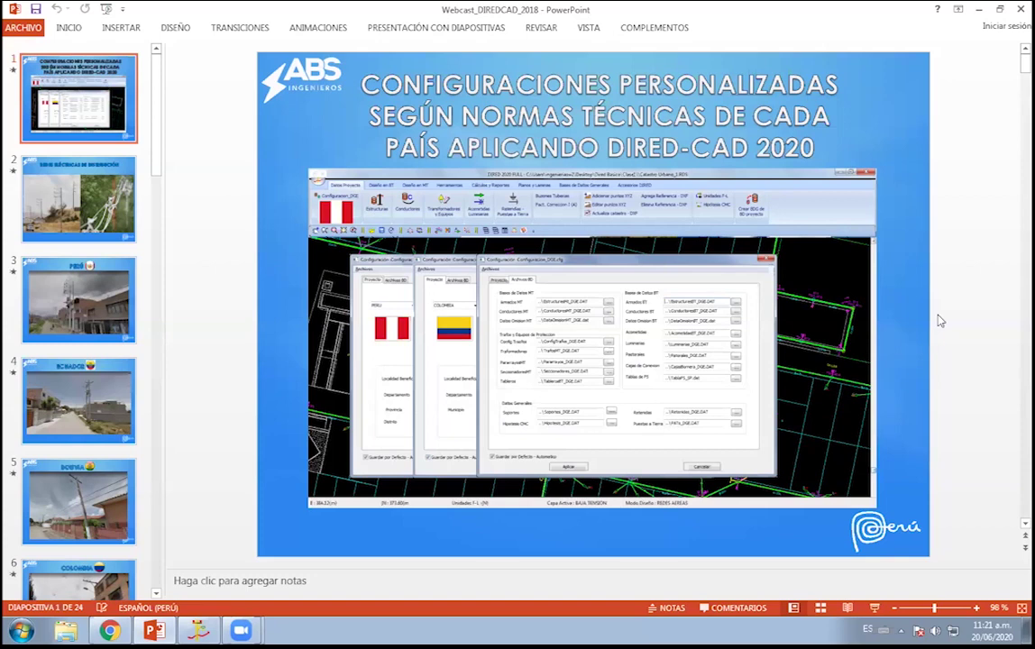
# Advance to slide 2 of 24, 'Redes eléctricas de distribución', with its two power-line photos.
pyautogui.scroll(-1, 940, 321)
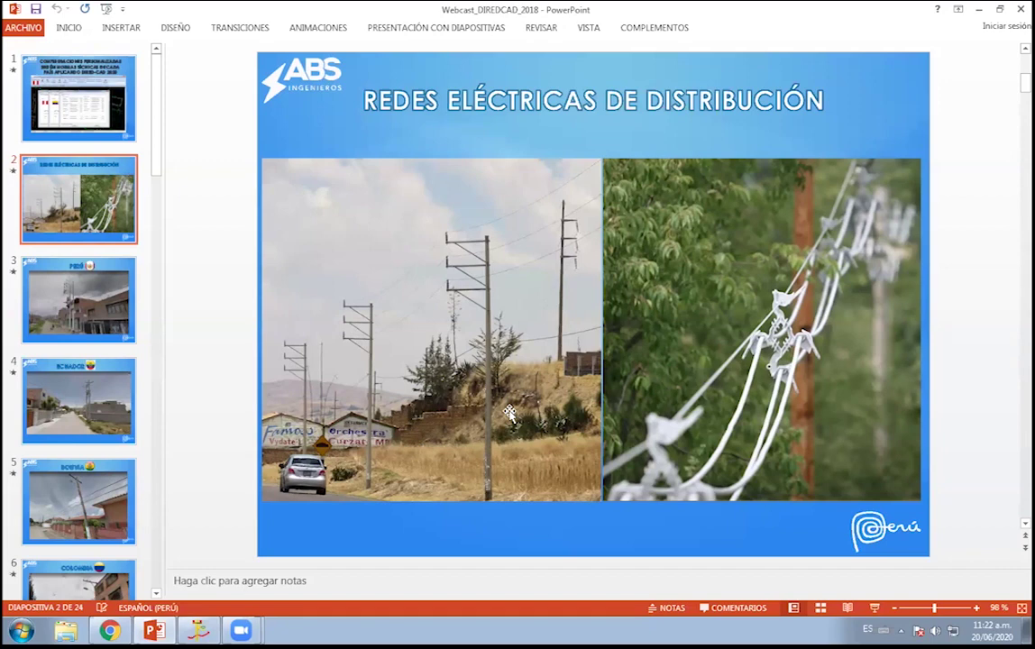
# Advance to slide 3 of 24, 'PERÚ', with its street photo of utility poles.
pyautogui.scroll(-1, 510, 413)
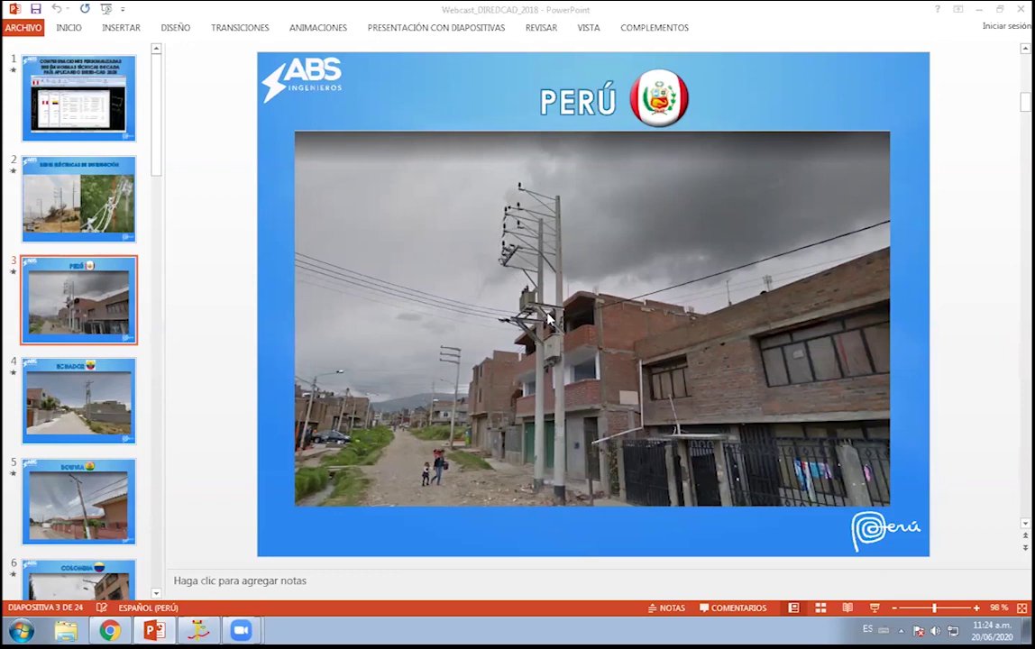
# Focus the presentation and advance to slide 4 of 24, 'ECUADOR'.
pyautogui.click(983, 388)
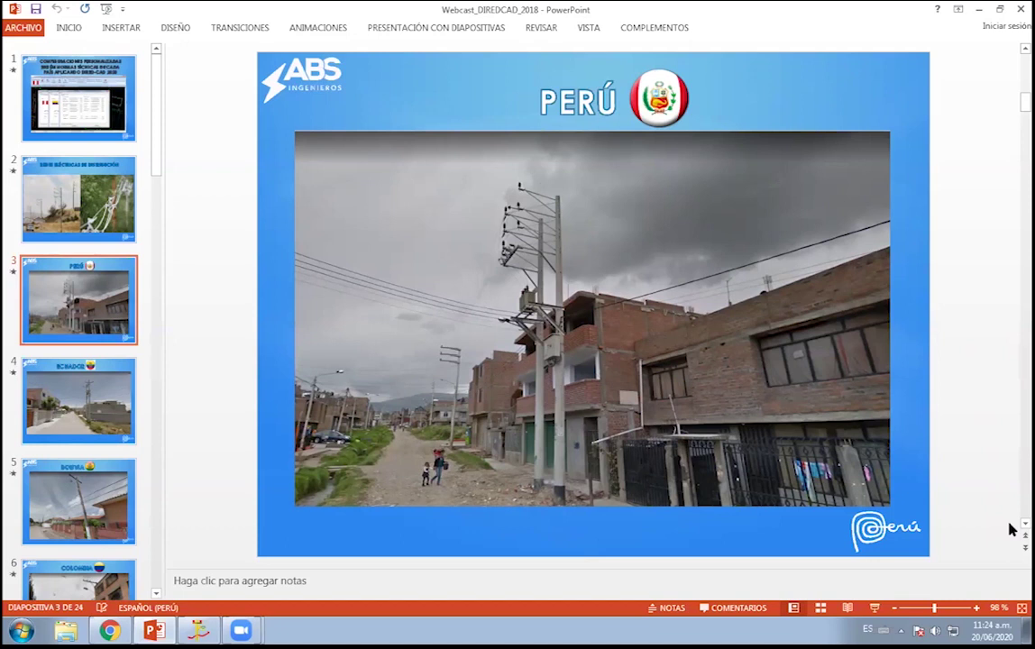
pyautogui.scroll(-1, 1001, 518)
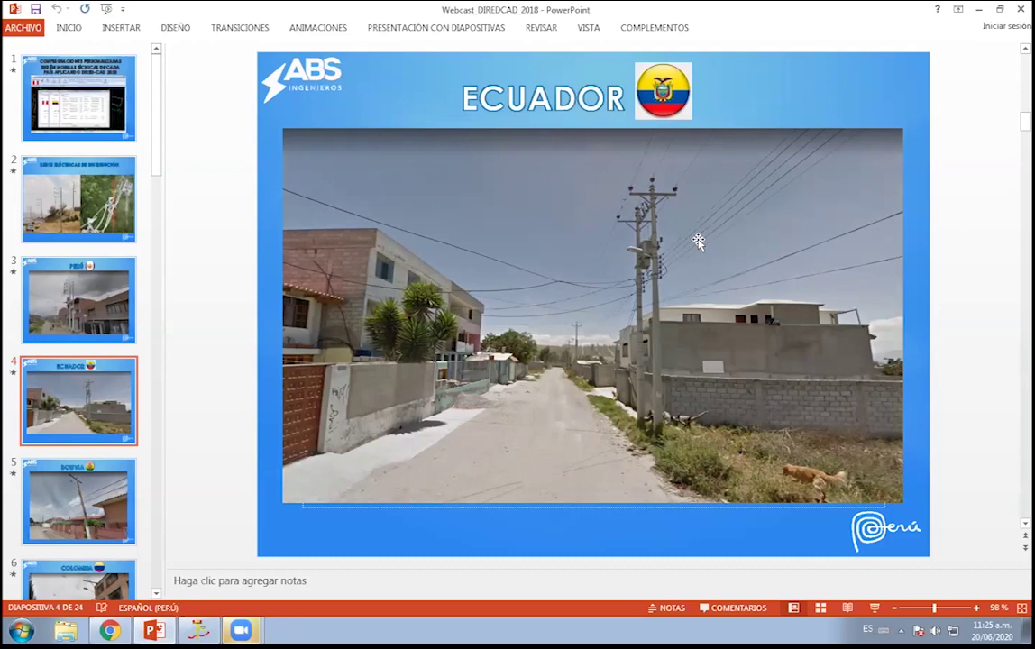
pyautogui.click(779, 548)
# Start the slide show from the ECUADOR slide and advance to the BOLIVIA slide.
pyautogui.click(875, 609)
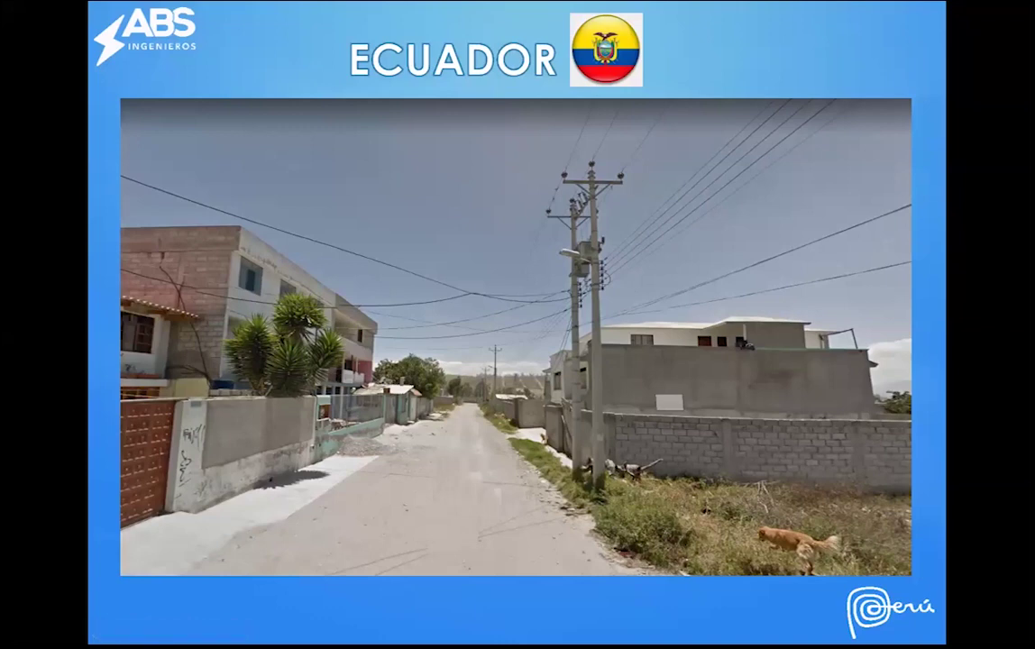
pyautogui.press('Right')
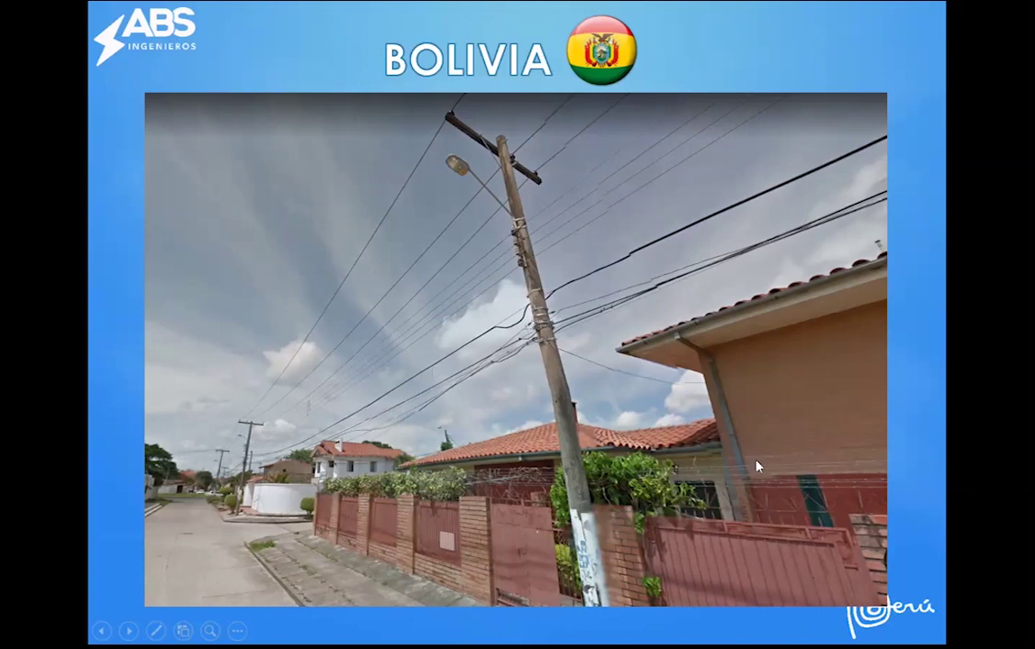
# Advance the slide show from BOLIVIA to the COLOMBIA street-photo slide.
pyautogui.press('Right')
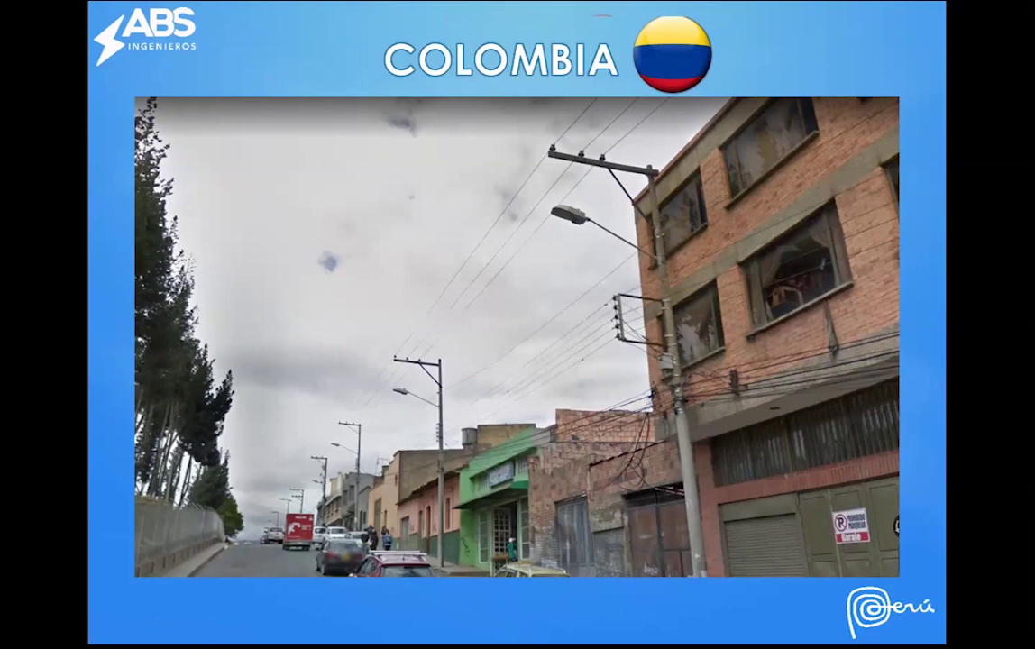
# Advance the slide show to the BRASIL slide with its leaning roadside pole.
pyautogui.press('Right')
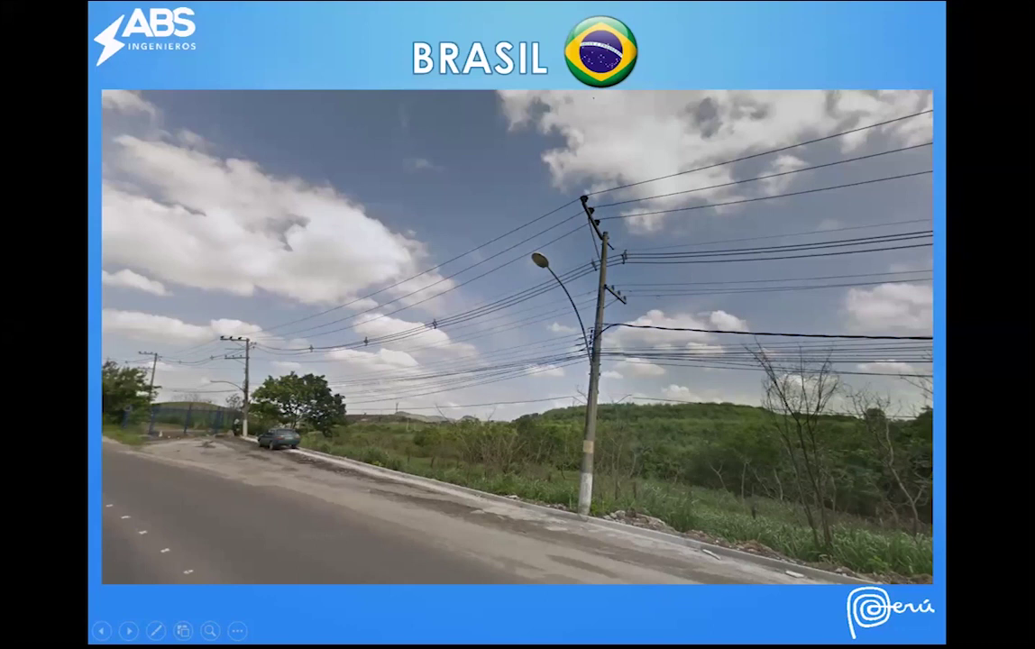
# Advance to 'NORMA TECNICA COLOMBIA', comparing ELECTRICARIBE, ENERTOLIMA and CODENSA structure drawings.
pyautogui.click(600, 287)
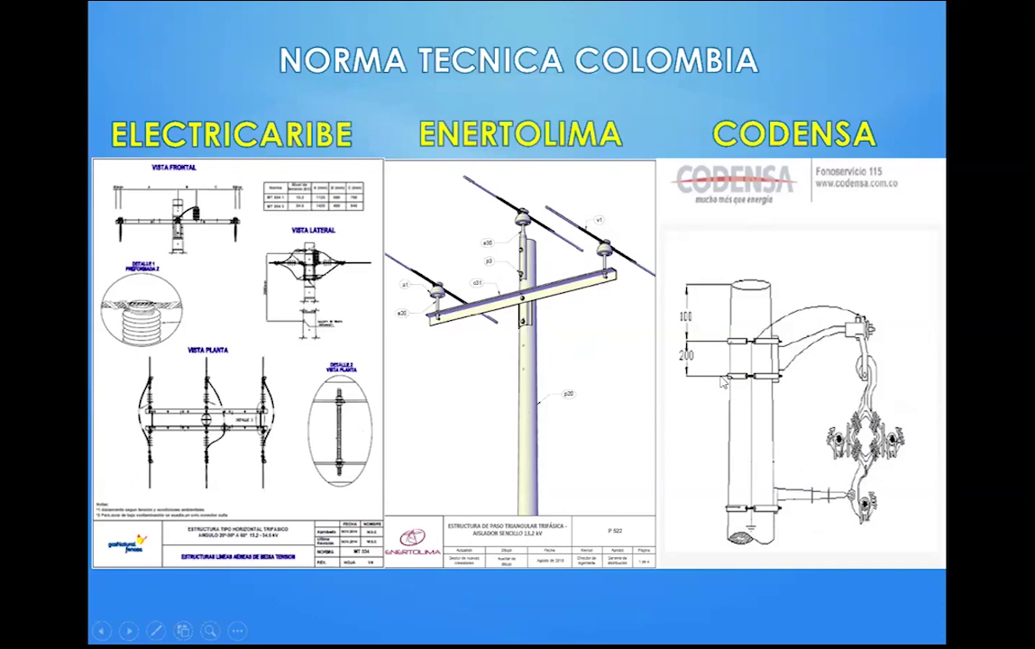
# Advance past the Bolivia standards slide to 'NORMA TECNICA ECUADOR' with its MEER drawing sheets.
pyautogui.press('Right')
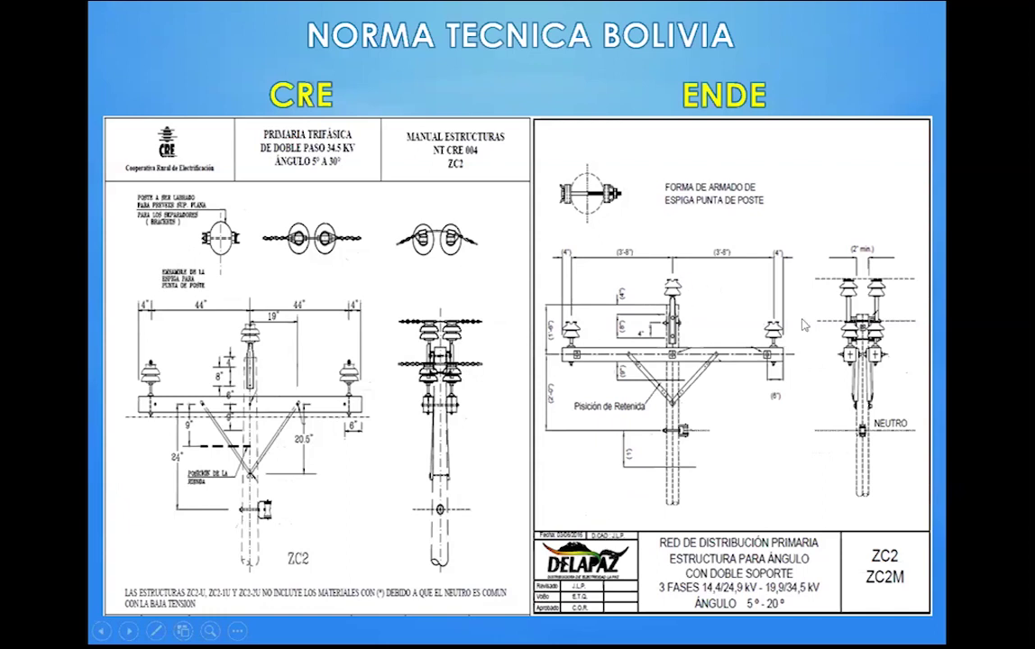
pyautogui.click(805, 325)
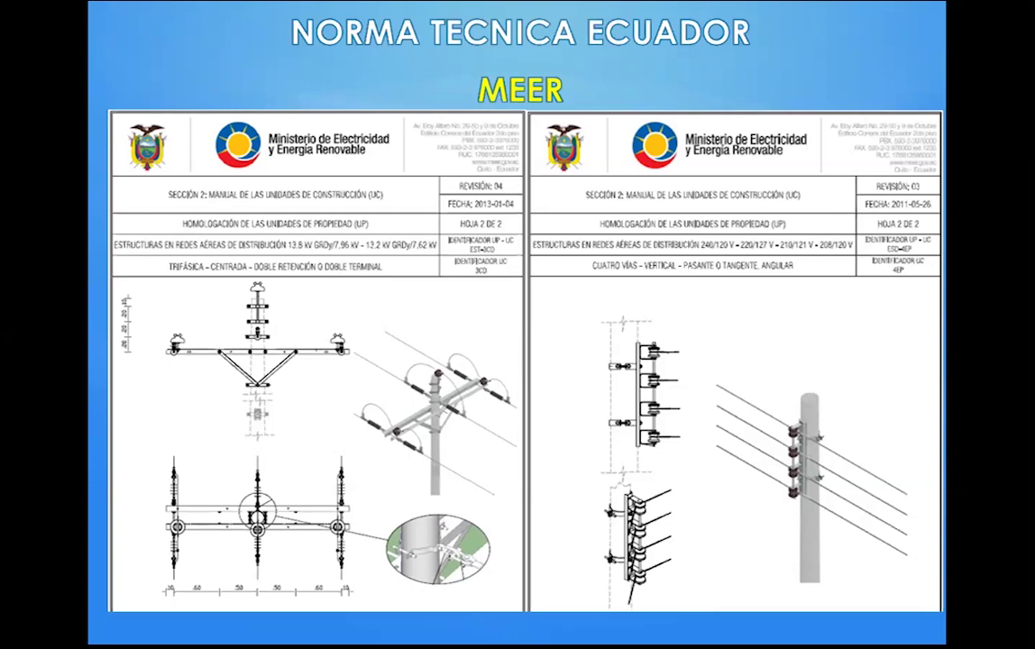
# Advance to the 'SIMBOLOGÍA GRÁFICA' slide comparing Brazil's and Ecuador's pole symbols.
pyautogui.press('Right')
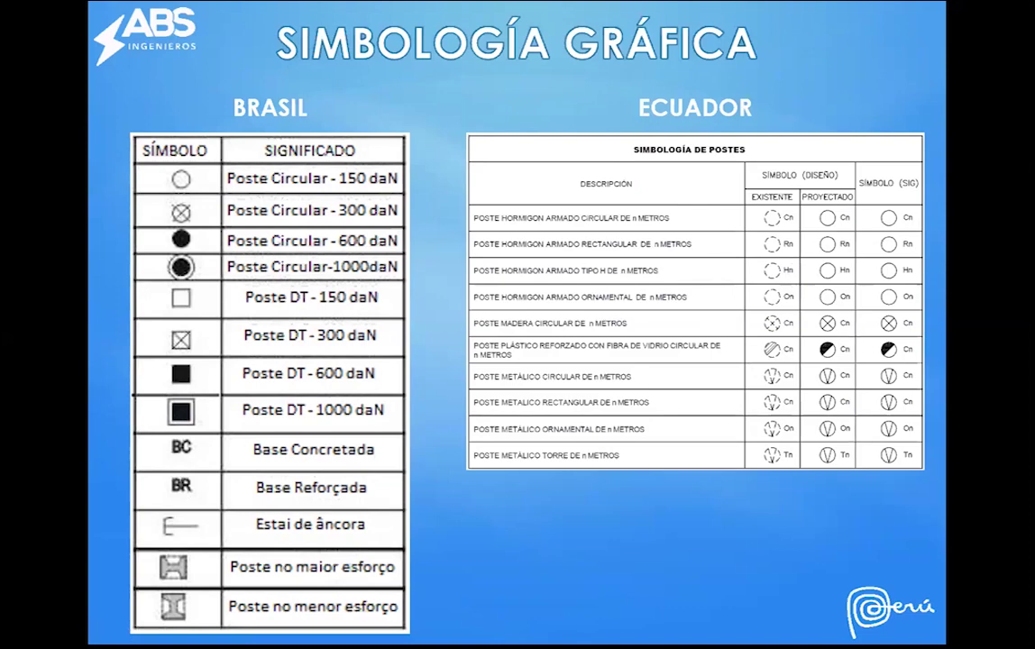
# Step back to the symbology slide, then on to 'BASES DE DATOS DE ESTRUCTURAS' for medium voltage.
pyautogui.press('Right')
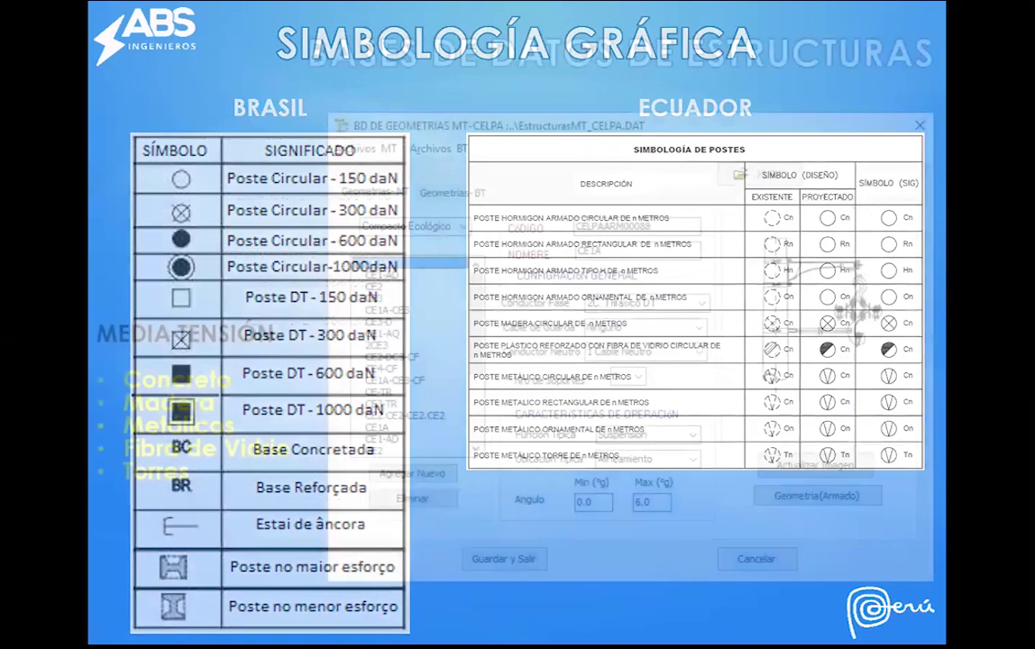
pyautogui.press('Left')
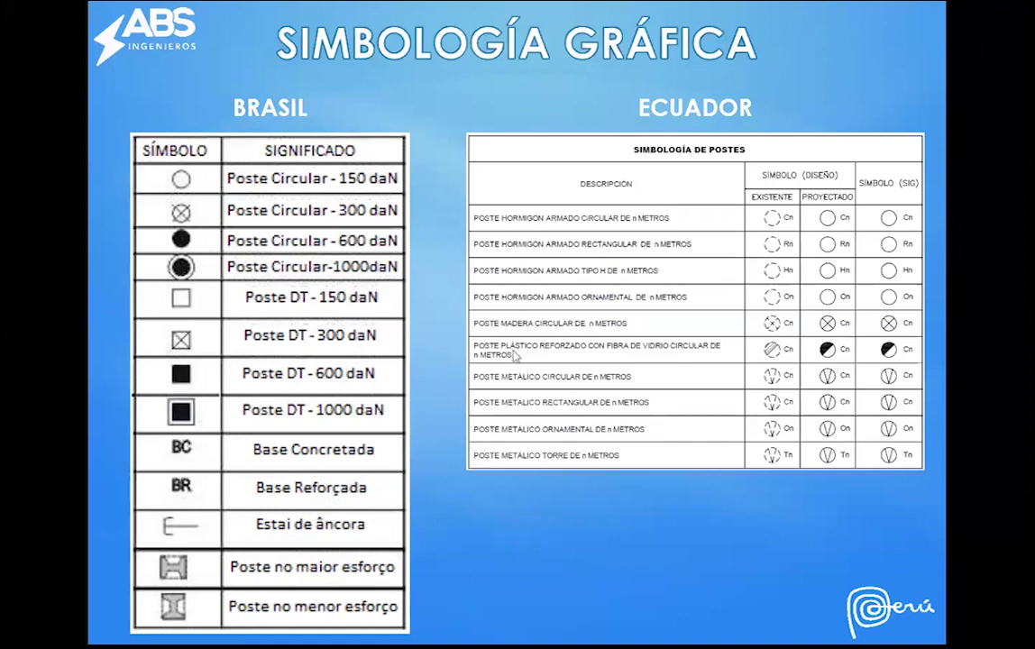
pyautogui.click(595, 429)
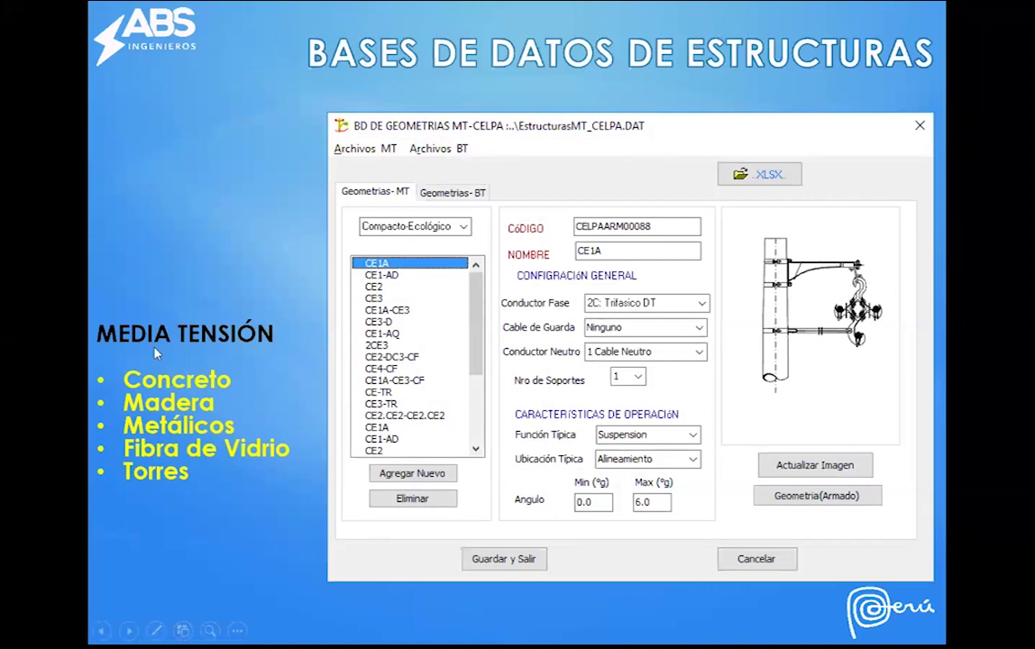
# Show the low-voltage structures slide, exit the slideshow and return to DIRED-CAD 2020.
pyautogui.click(220, 350)
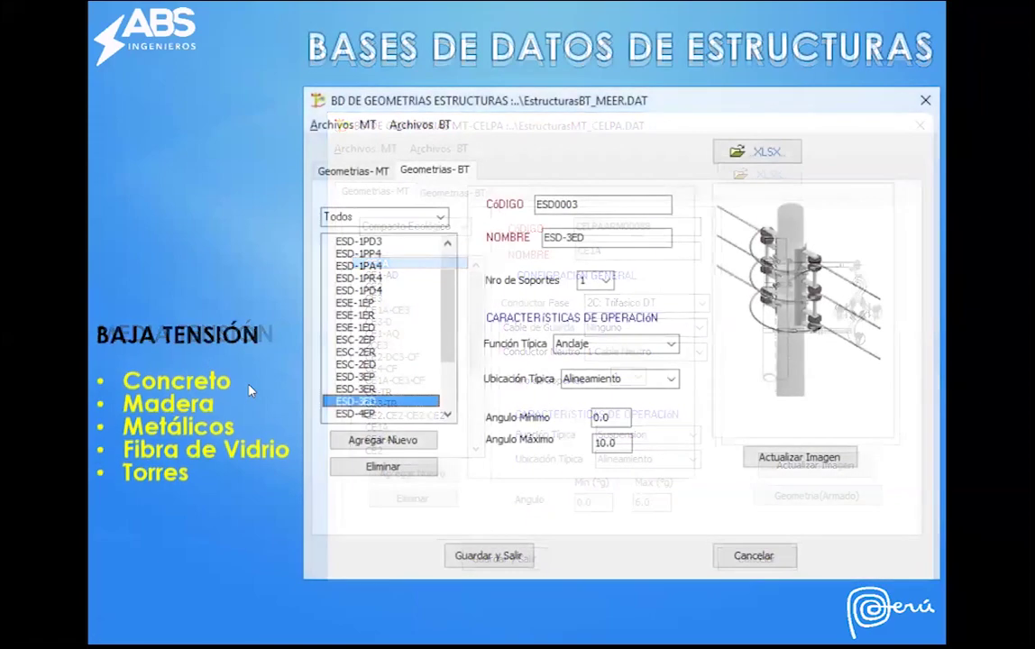
pyautogui.press('Escape')
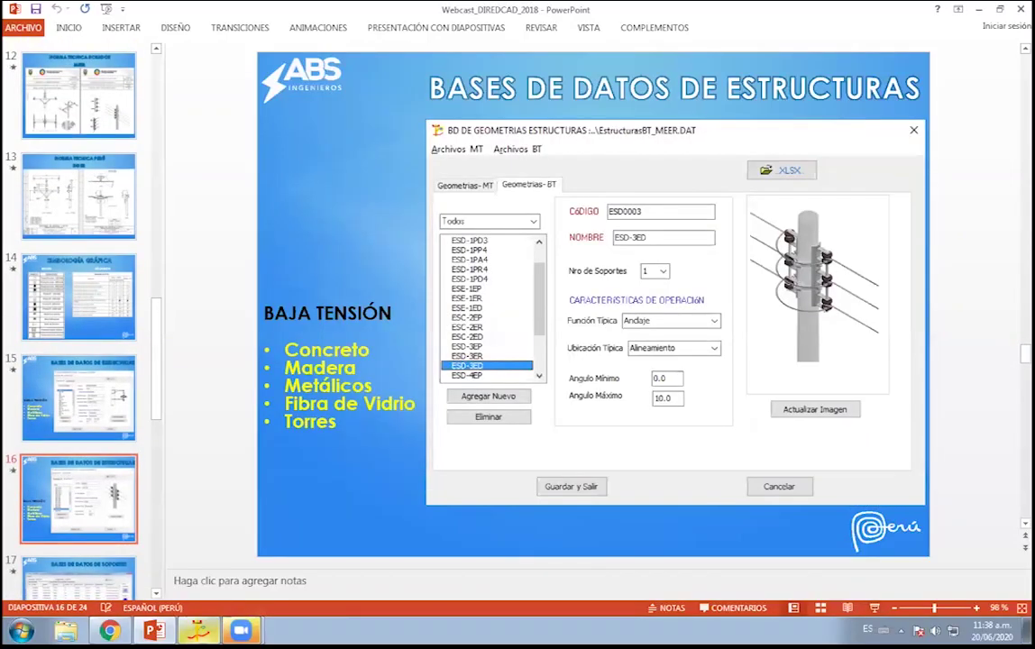
pyautogui.click(195, 597)
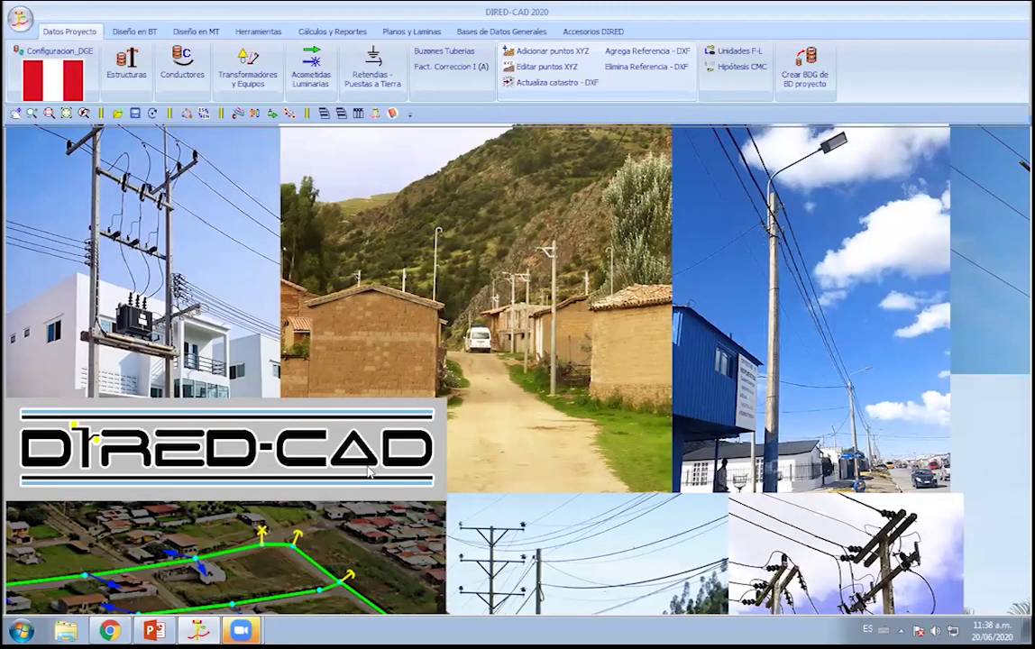
# Open BD Estructuras from Bases de Datos Generales, loading EstructurasMt_DGE.DAT at structure PS1-0.
pyautogui.click(489, 32)
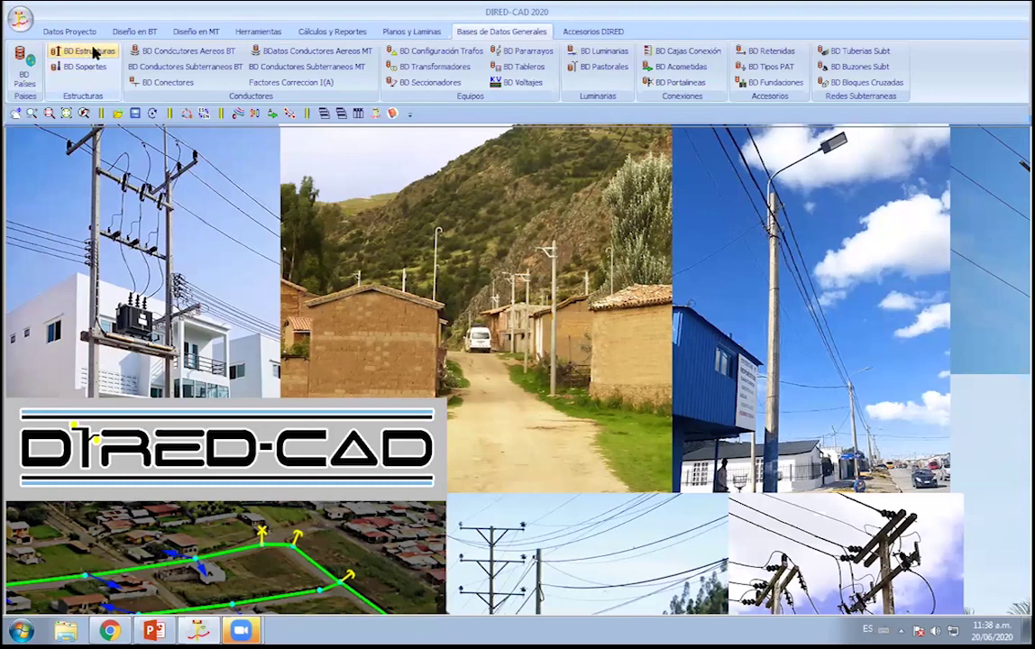
pyautogui.click(95, 51)
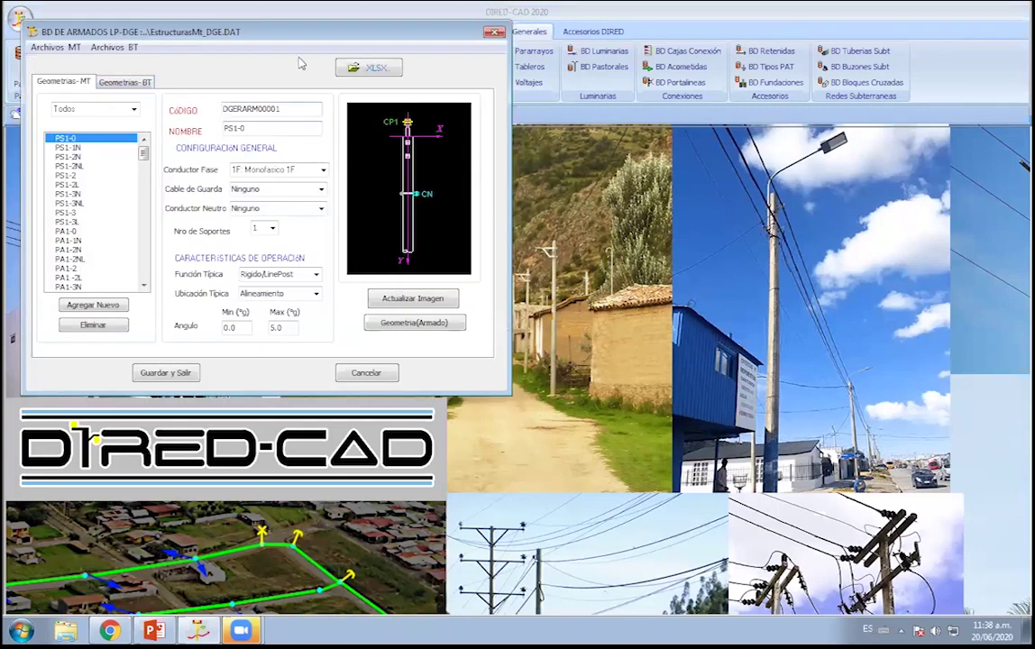
# Centre the BD de Armados dialog and step through DGE structures from PS1-1N to PA1-2N.
pyautogui.moveTo(298, 40); pyautogui.dragTo(567, 147)
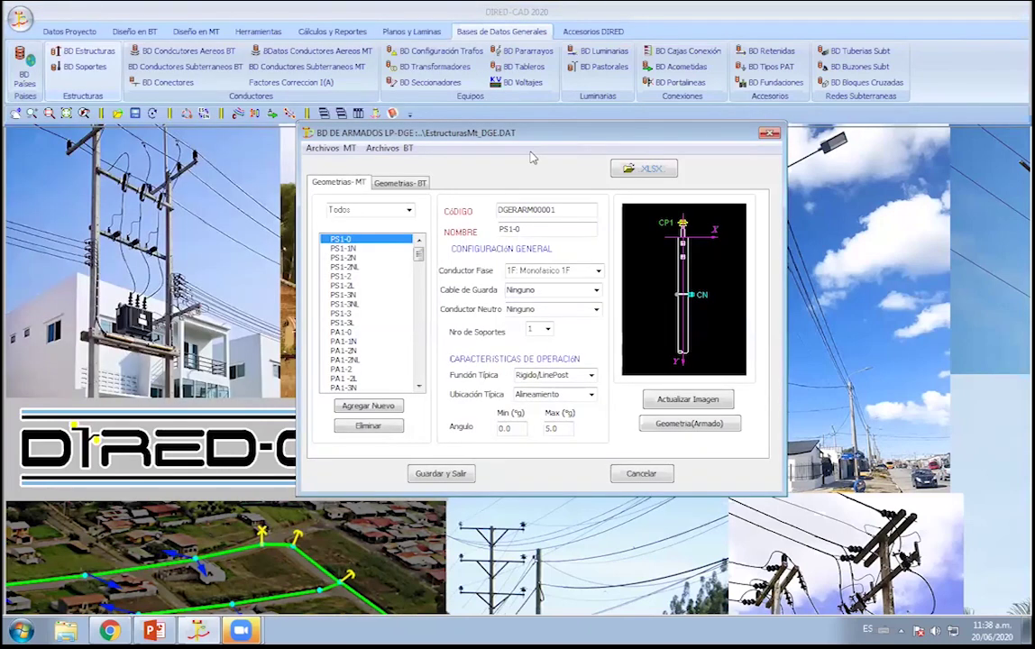
pyautogui.moveTo(387, 127); pyautogui.dragTo(460, 165)
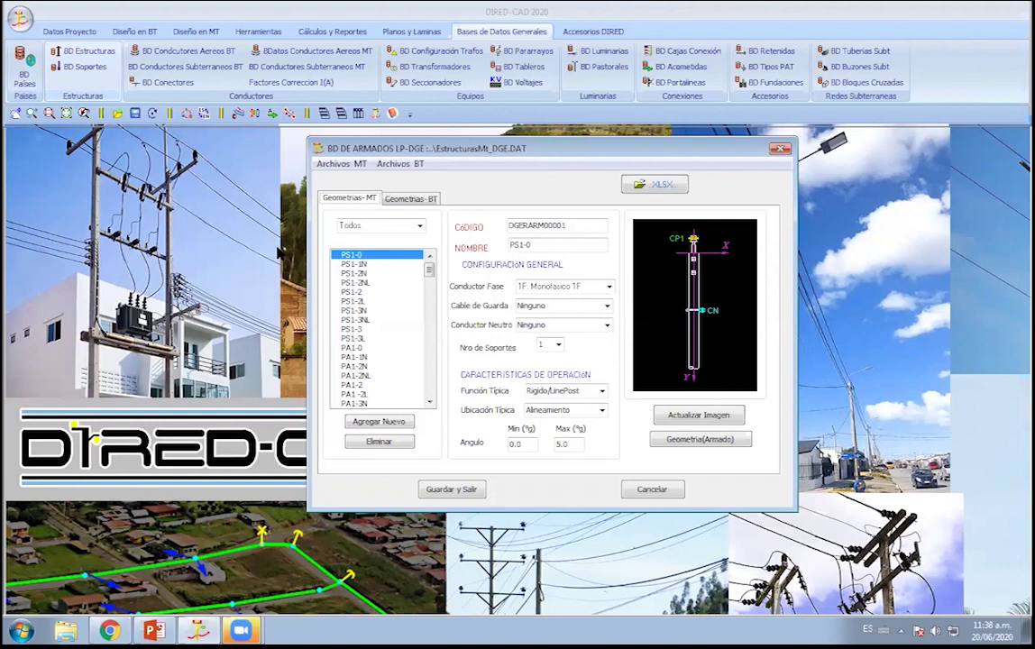
pyautogui.click(349, 262)
pyautogui.press('Down')
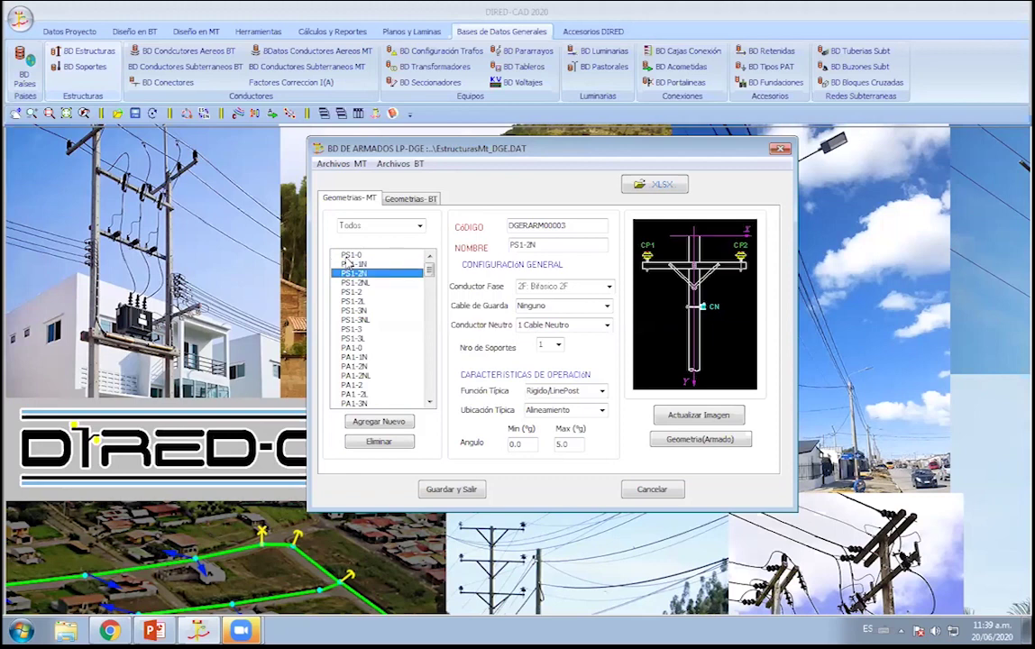
pyautogui.press('Down')
pyautogui.press('Down')
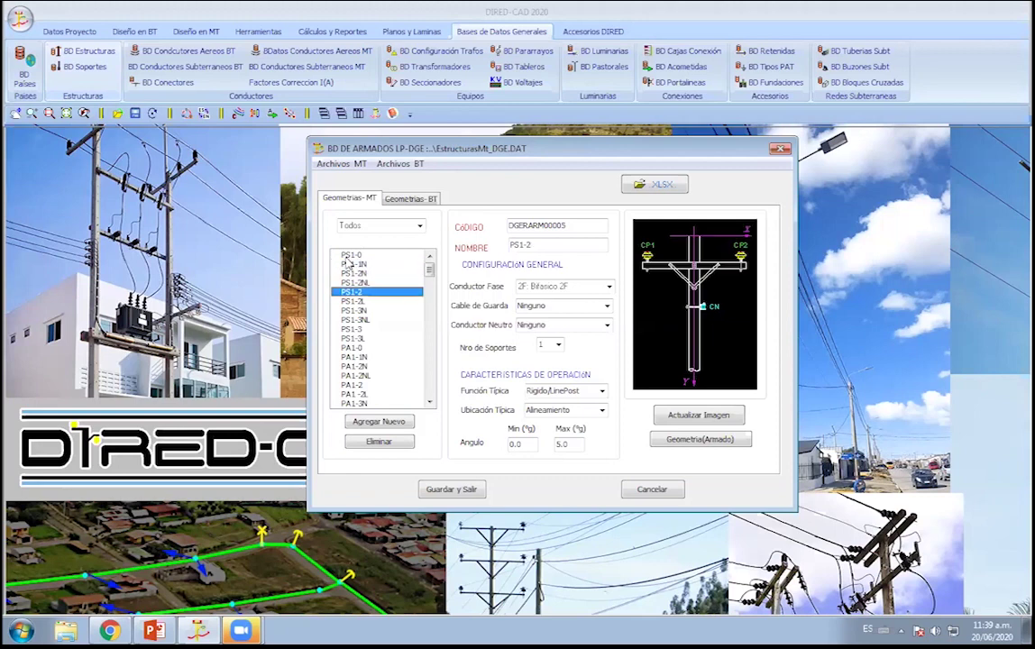
pyautogui.press('Down')
pyautogui.press('Down')
pyautogui.press('Down')
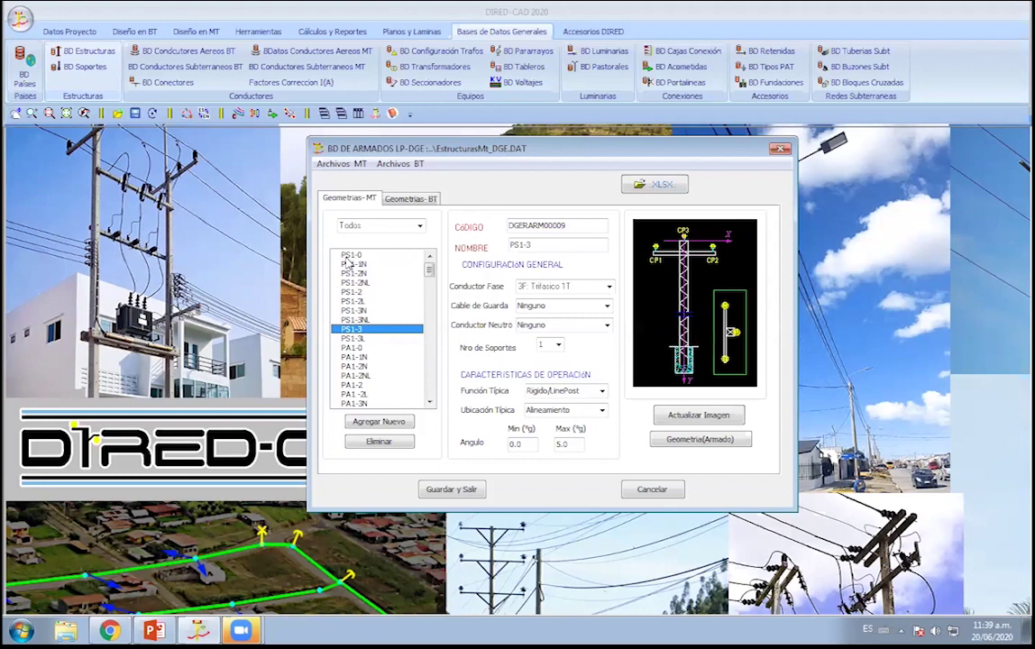
pyautogui.press('Down')
pyautogui.press('Down')
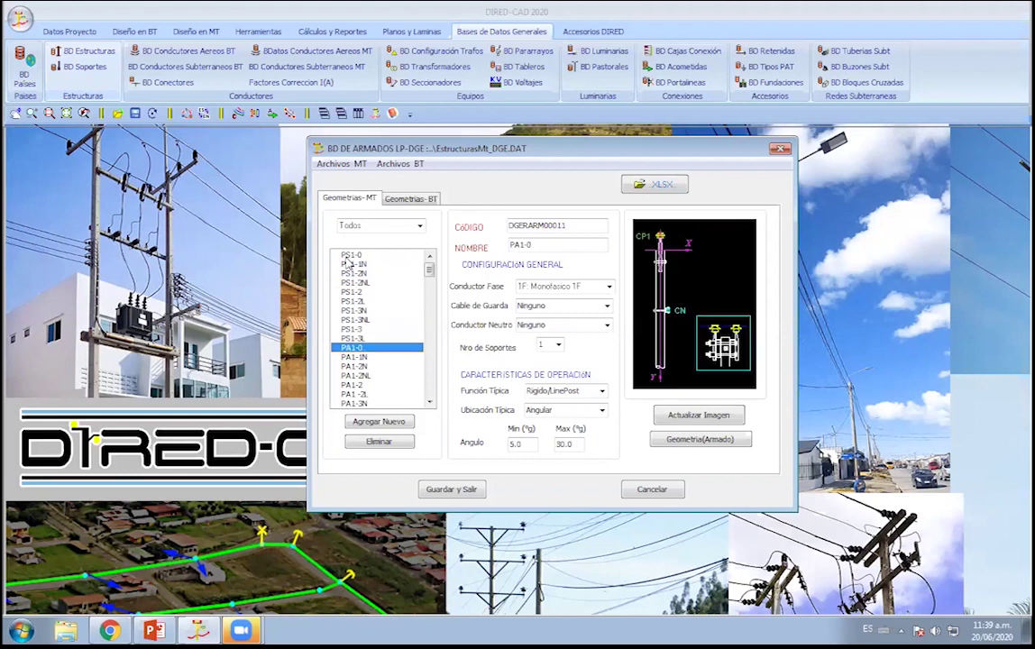
pyautogui.press('Down')
pyautogui.press('Down')
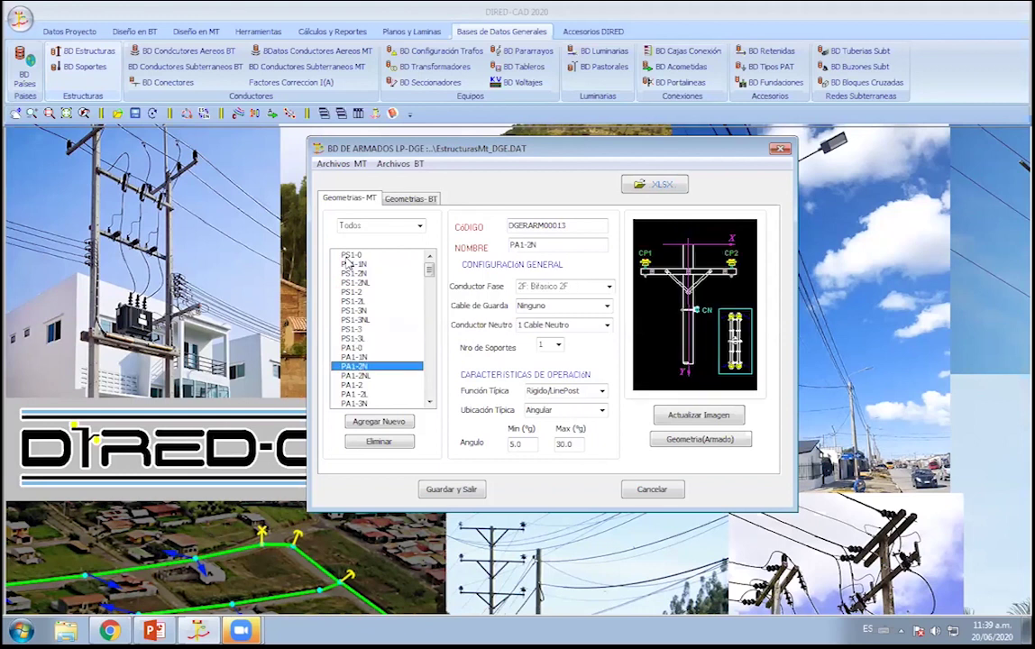
pyautogui.press('Down')
pyautogui.press('Down')
pyautogui.press('Down')
pyautogui.press('Down')
pyautogui.press('Down')
pyautogui.press('Down')
pyautogui.press('Down')
pyautogui.press('Down')
pyautogui.press('Down')
pyautogui.press('Down')
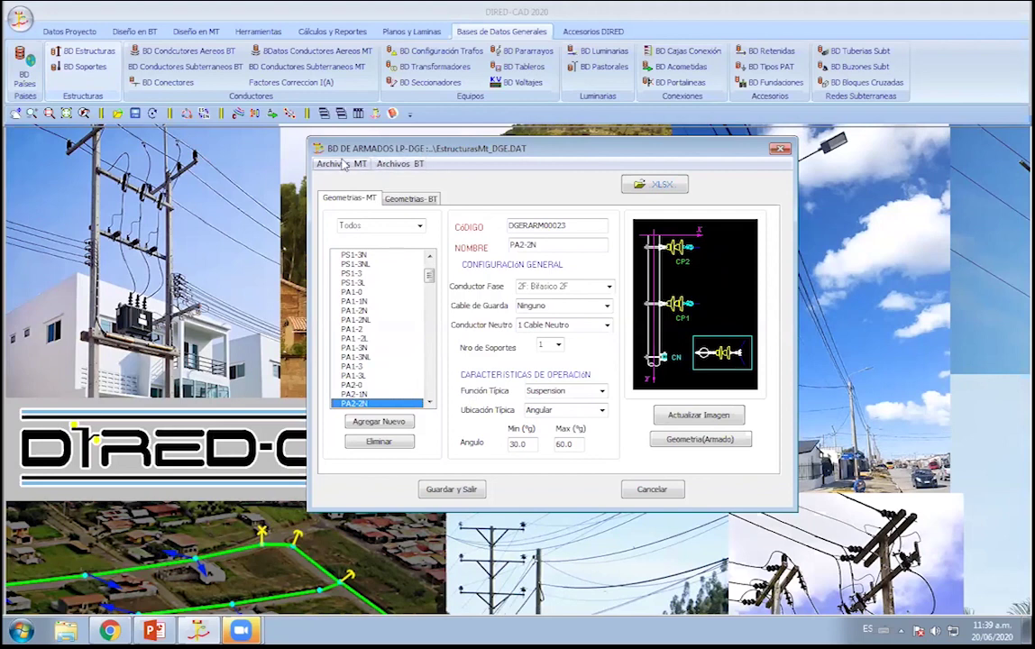
# Load the EstructurasMT_CRE.DAT table through Archivos MT > Abrir otra Tabla.
pyautogui.click(340, 164)
pyautogui.click(376, 184)
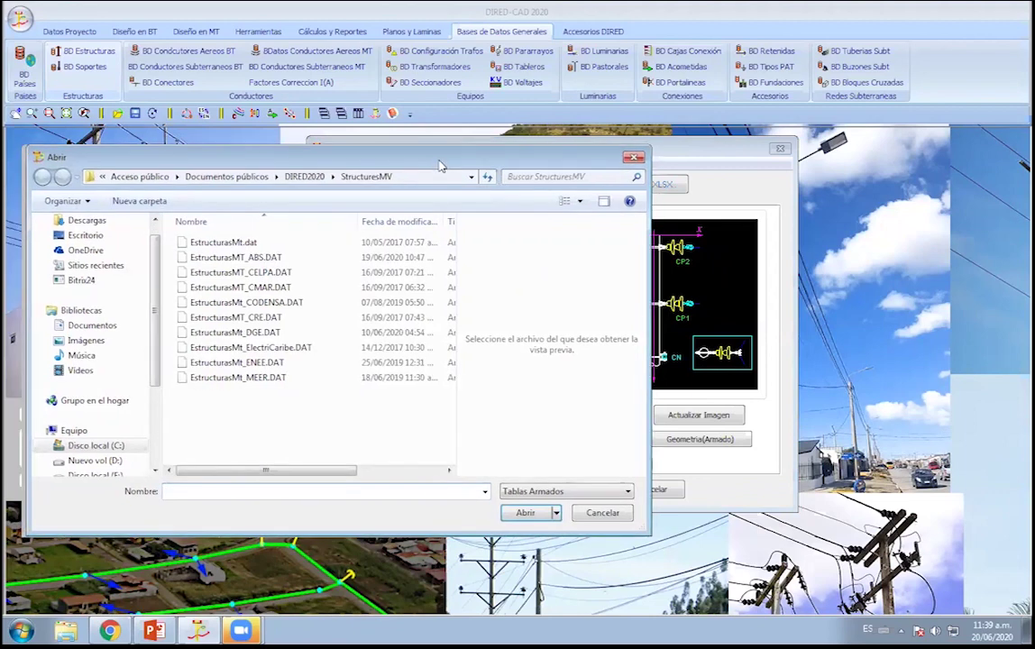
pyautogui.moveTo(431, 166); pyautogui.dragTo(663, 144)
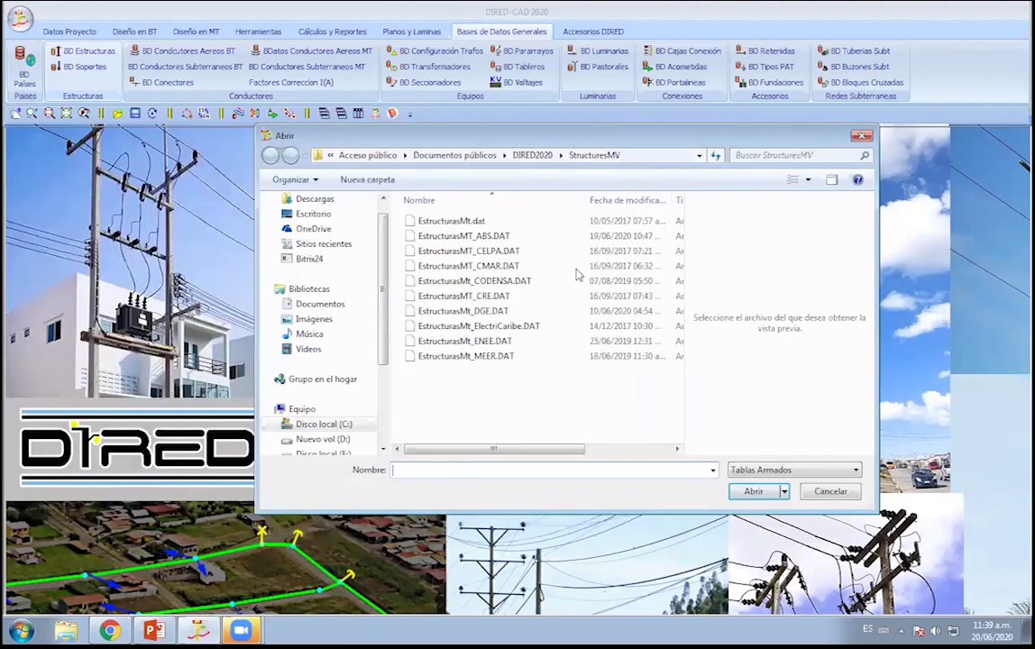
pyautogui.click(464, 295)
pyautogui.click(753, 491)
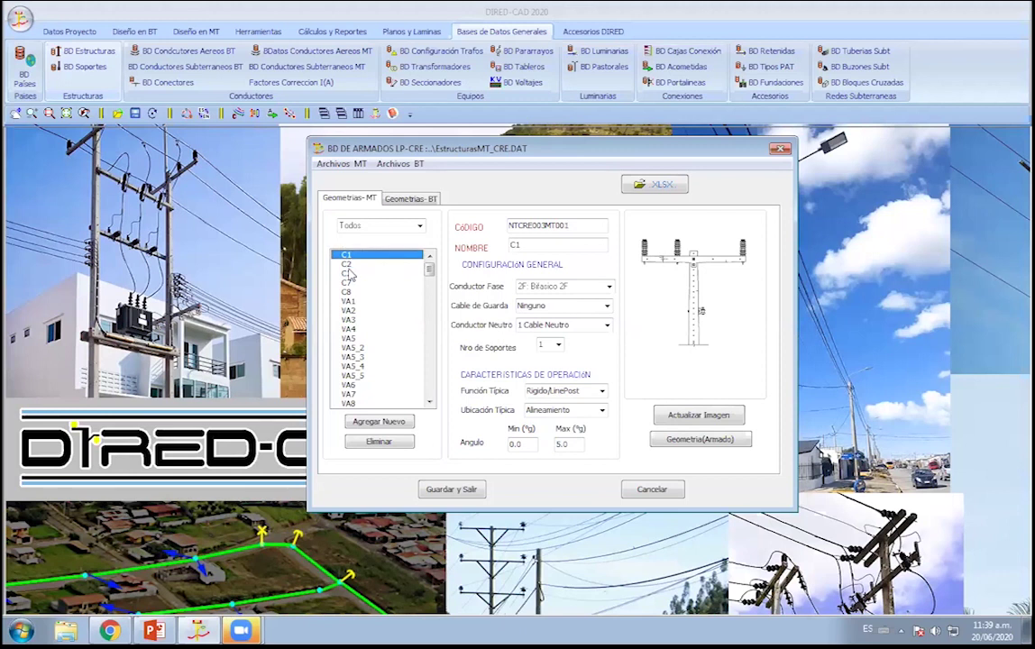
# Review CRE structures C2, C3, C7, C8 and VA1 through VA5_4.
pyautogui.click(348, 266)
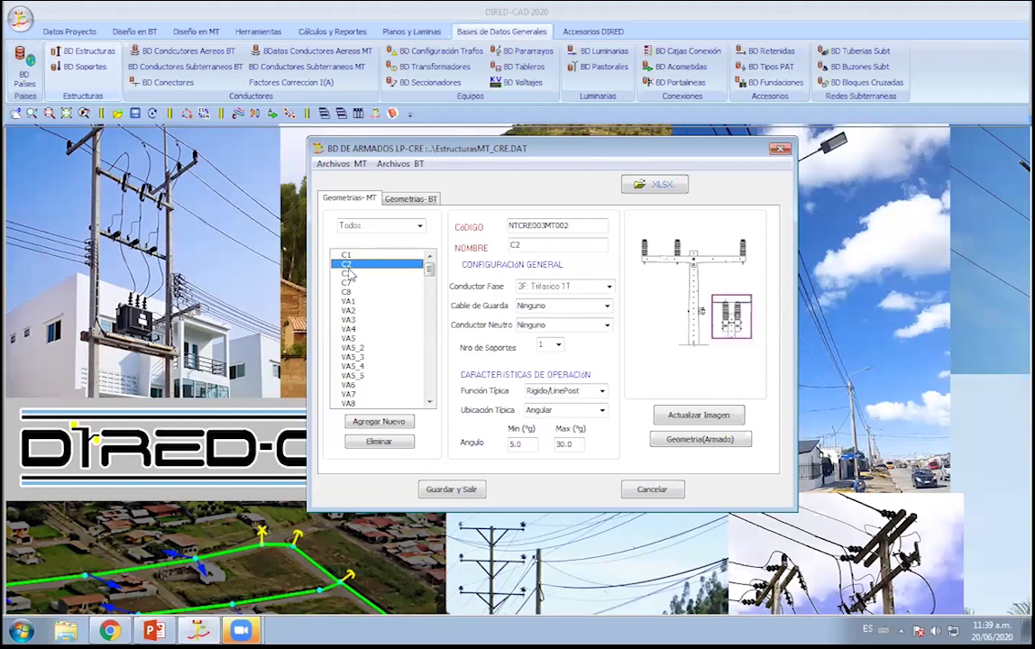
pyautogui.click(349, 273)
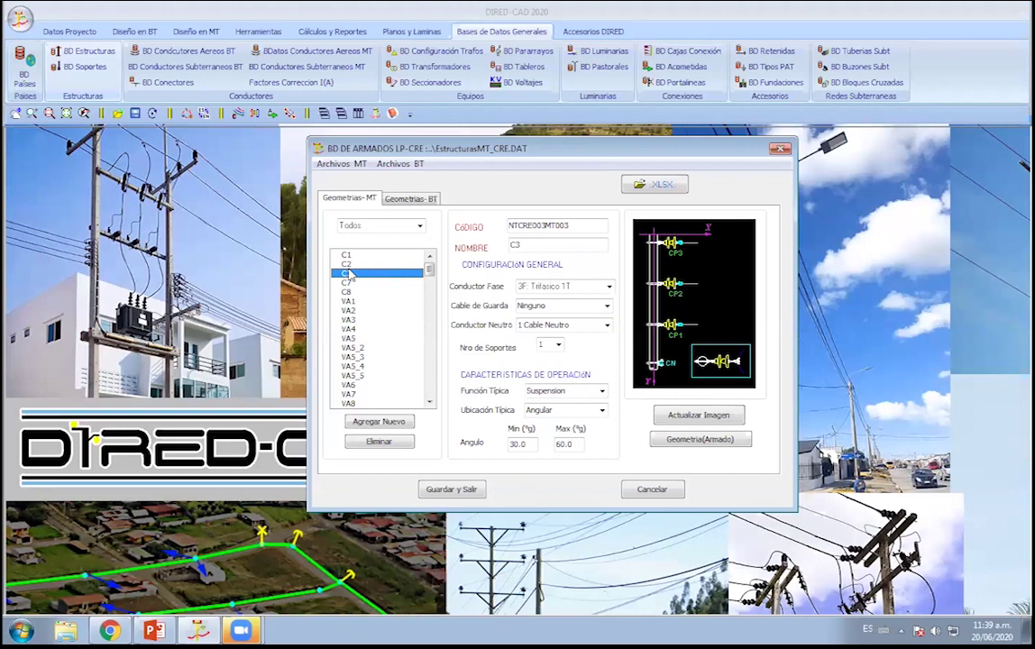
pyautogui.press('Down')
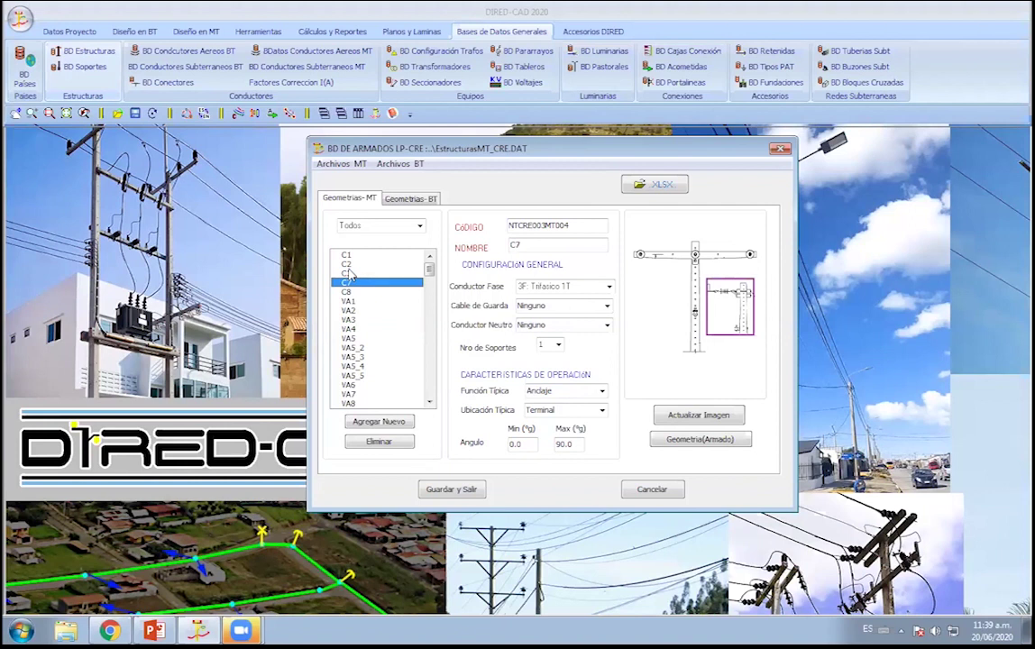
pyautogui.press('Down')
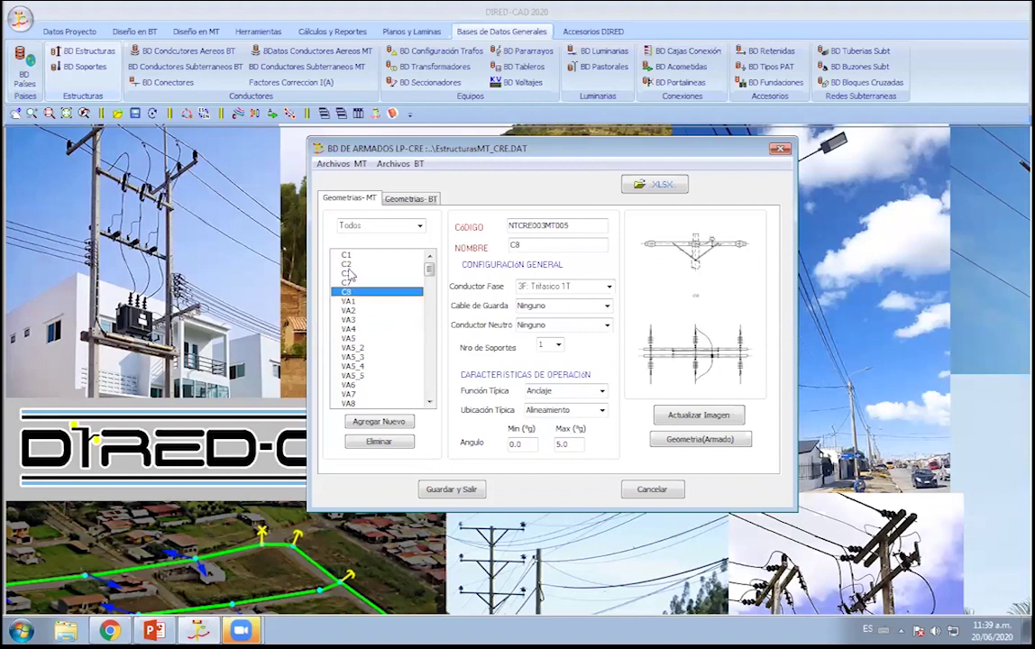
pyautogui.press('Down')
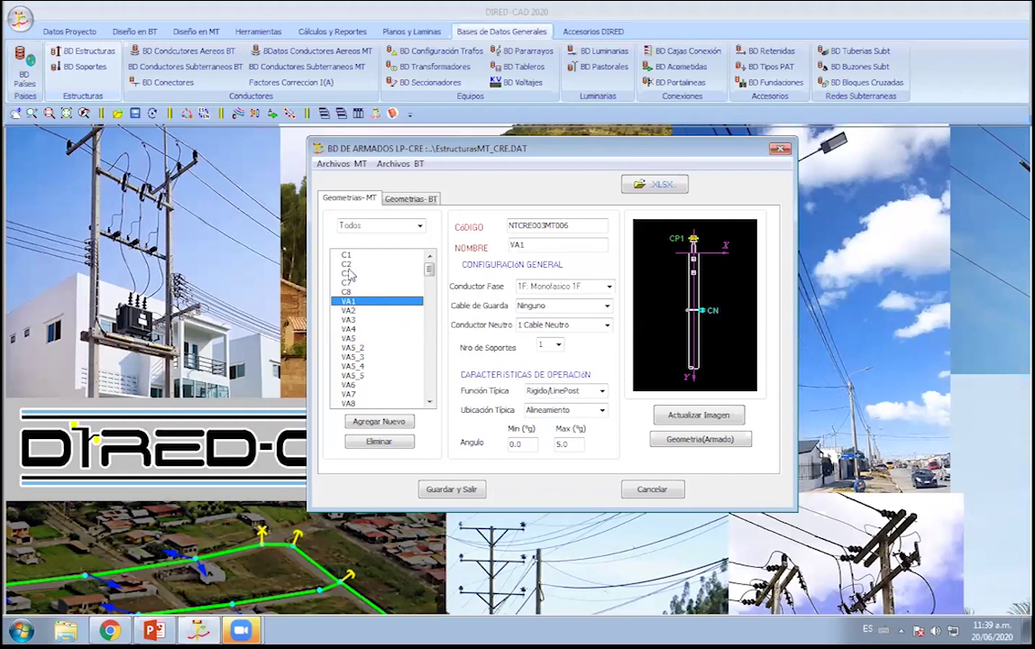
pyautogui.press('Down')
pyautogui.press('Down')
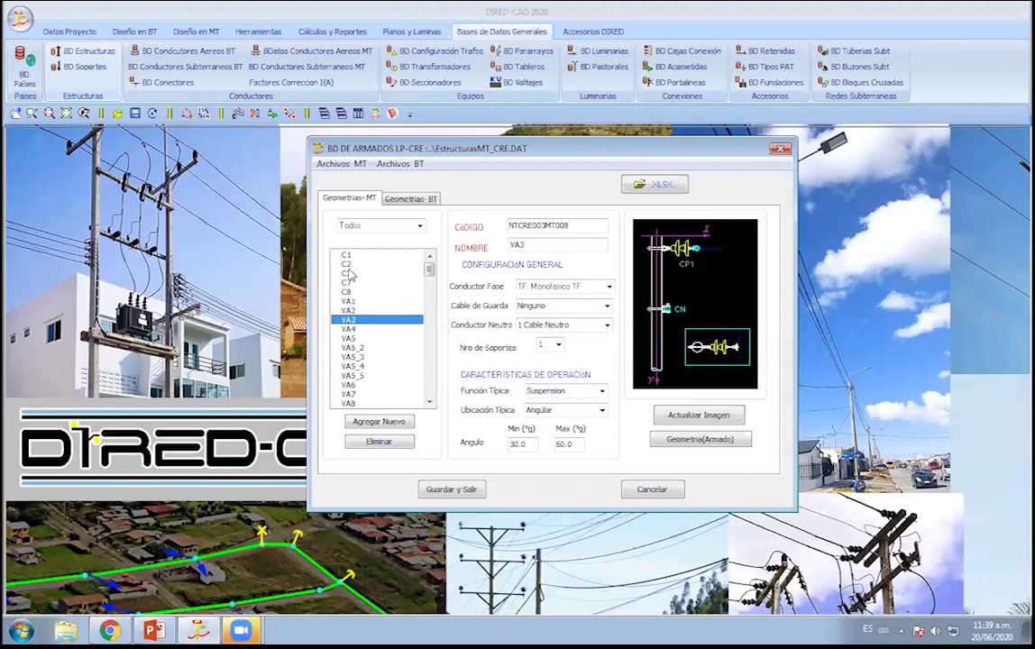
pyautogui.press('Down')
pyautogui.press('Down')
pyautogui.press('Down')
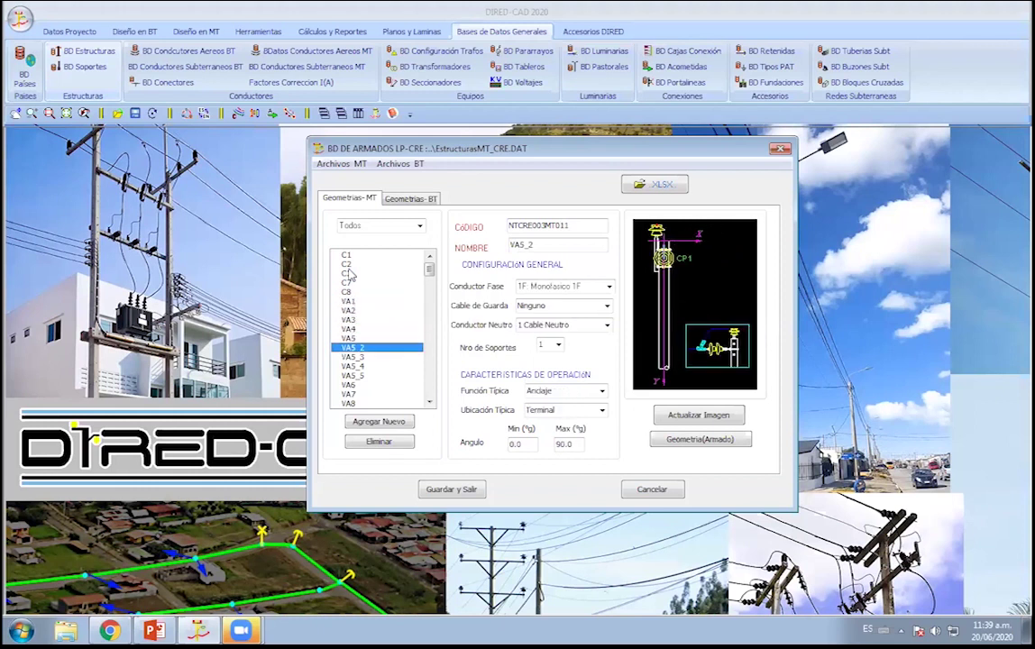
pyautogui.press('Down')
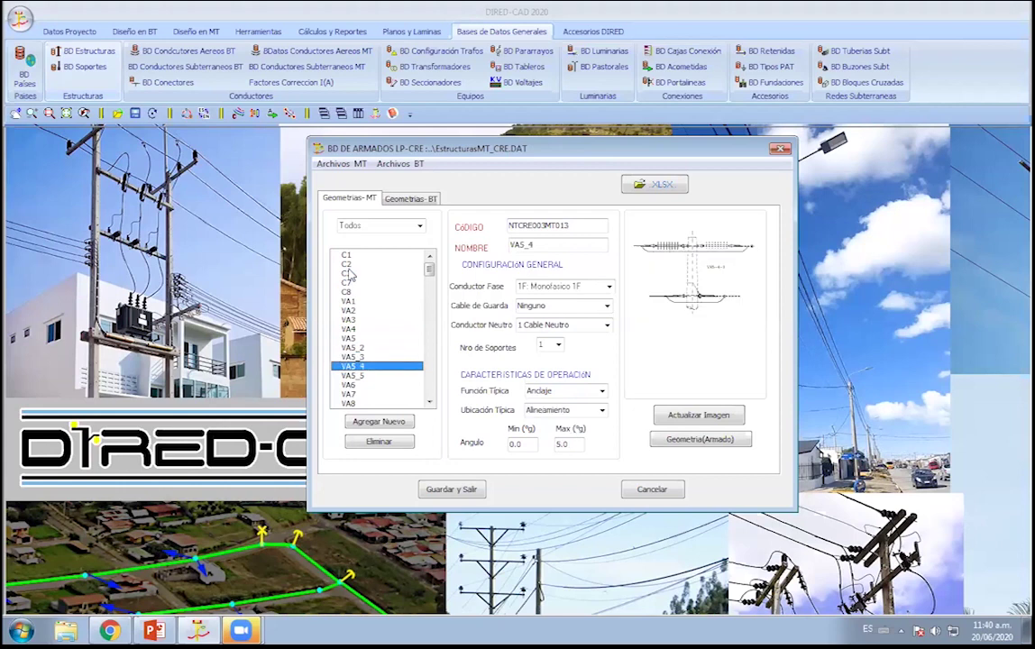
pyautogui.press('Down')
pyautogui.press('Down')
pyautogui.press('Down')
pyautogui.press('Down')
pyautogui.press('Down')
pyautogui.press('Down')
pyautogui.press('Down')
pyautogui.press('Down')
pyautogui.press('Down')
pyautogui.press('Down')
pyautogui.press('Down')
pyautogui.press('Down')
pyautogui.press('Down')
pyautogui.press('Down')
pyautogui.press('Down')
pyautogui.press('Down')
pyautogui.press('Down')
pyautogui.press('Down')
pyautogui.press('Down')
pyautogui.press('Down')
pyautogui.press('Down')
pyautogui.press('Down')
pyautogui.press('Down')
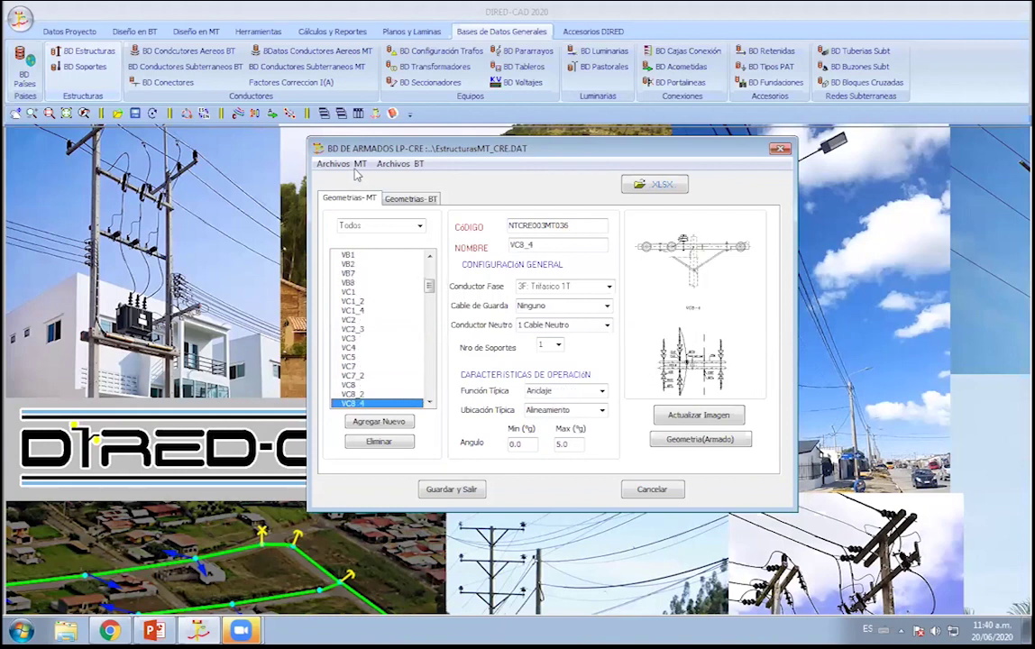
# Load the EstructurasMt_CODENSA.DAT structures table.
pyautogui.click(343, 165)
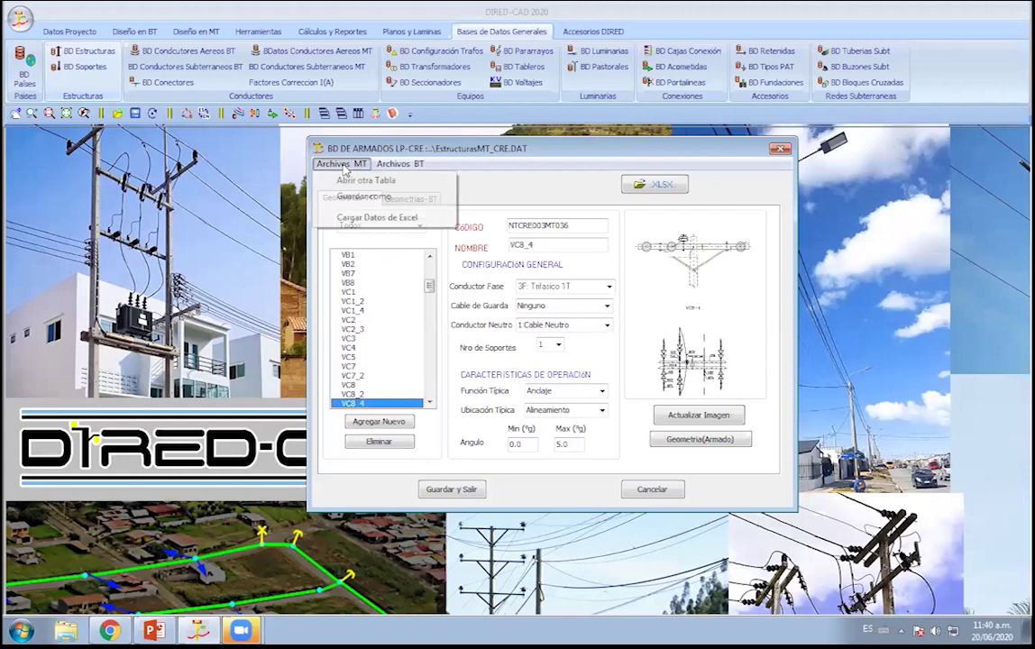
pyautogui.click(362, 182)
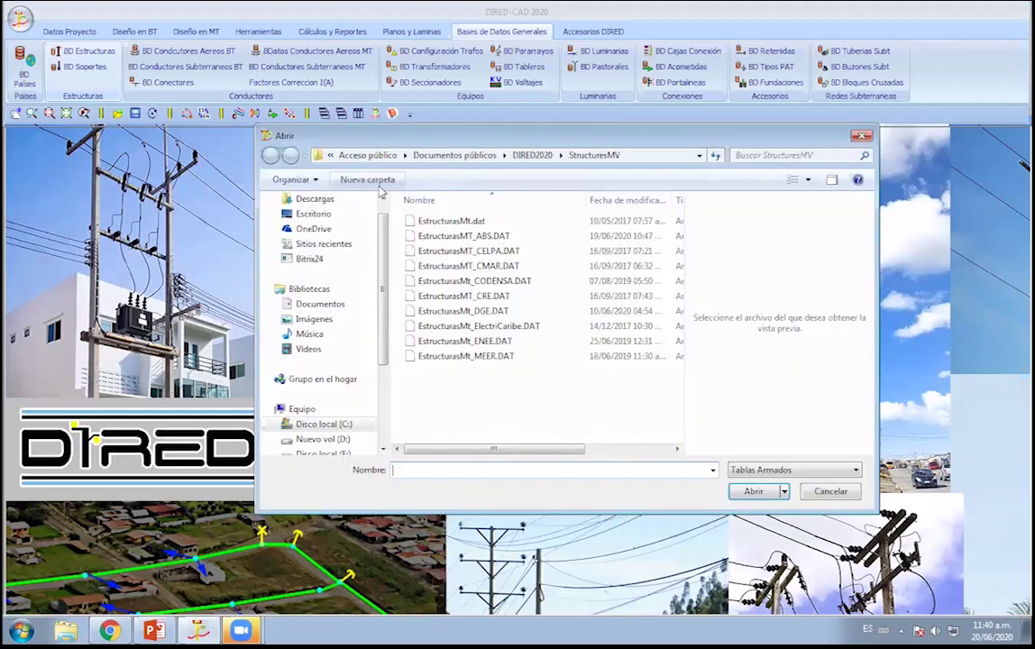
pyautogui.moveTo(474, 280)
pyautogui.doubleClick(510, 281)
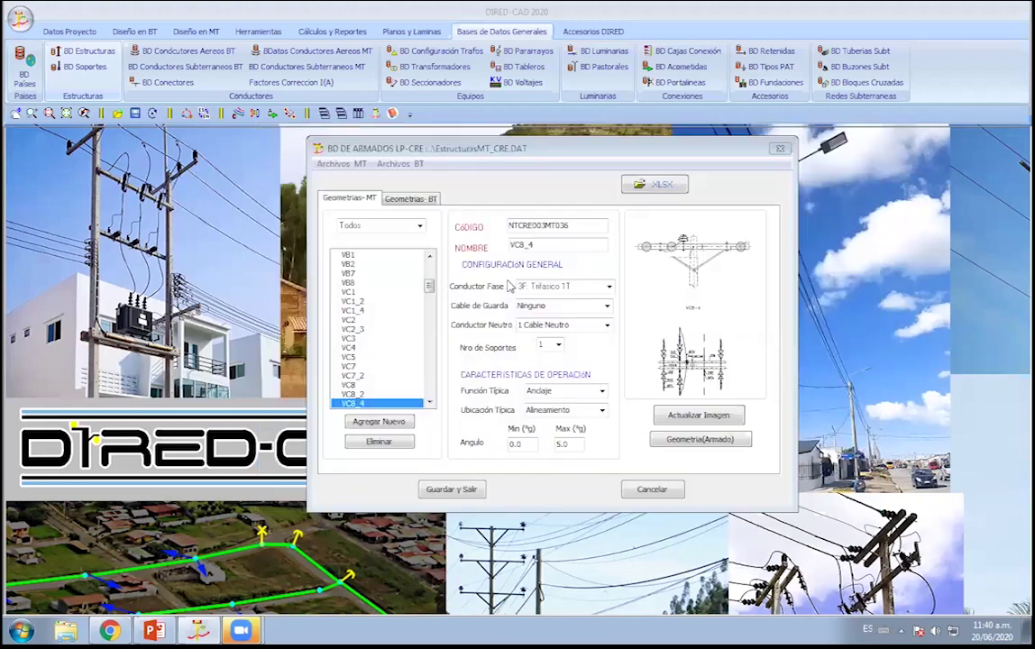
# Step through CODENSA structures from LA103 down to LA157, nudging the dialog upward.
pyautogui.click(364, 256)
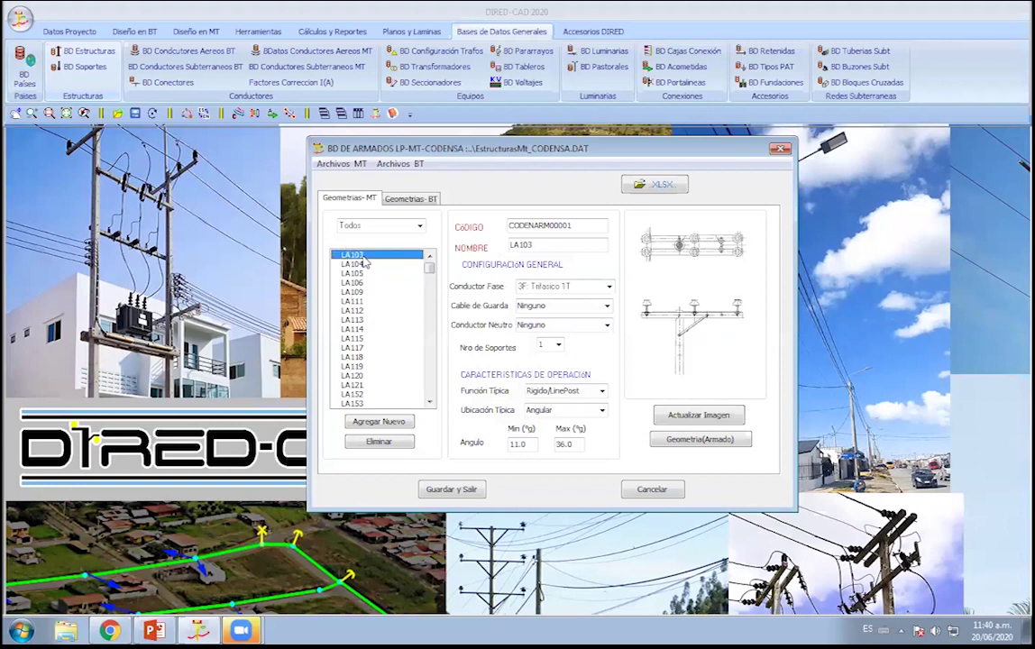
pyautogui.click(364, 263)
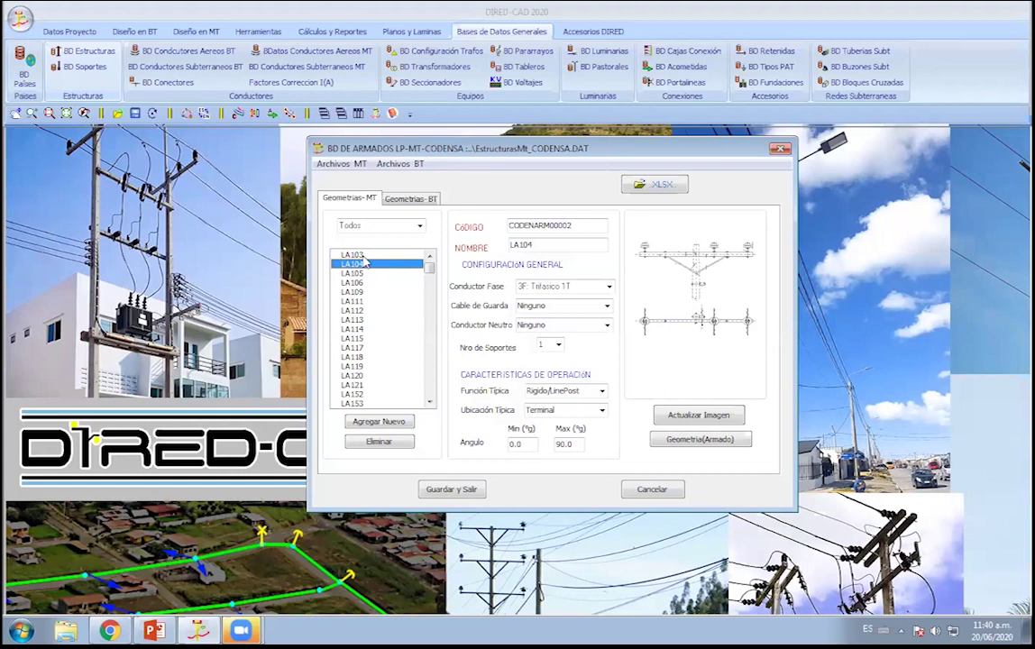
pyautogui.press('Up')
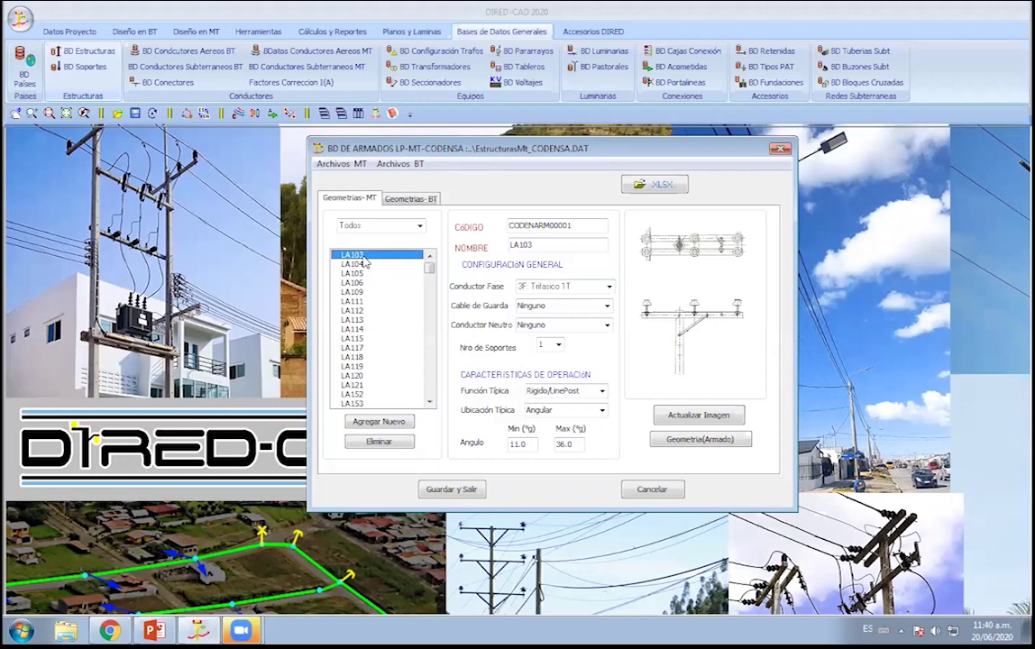
pyautogui.press('Down')
pyautogui.press('Down')
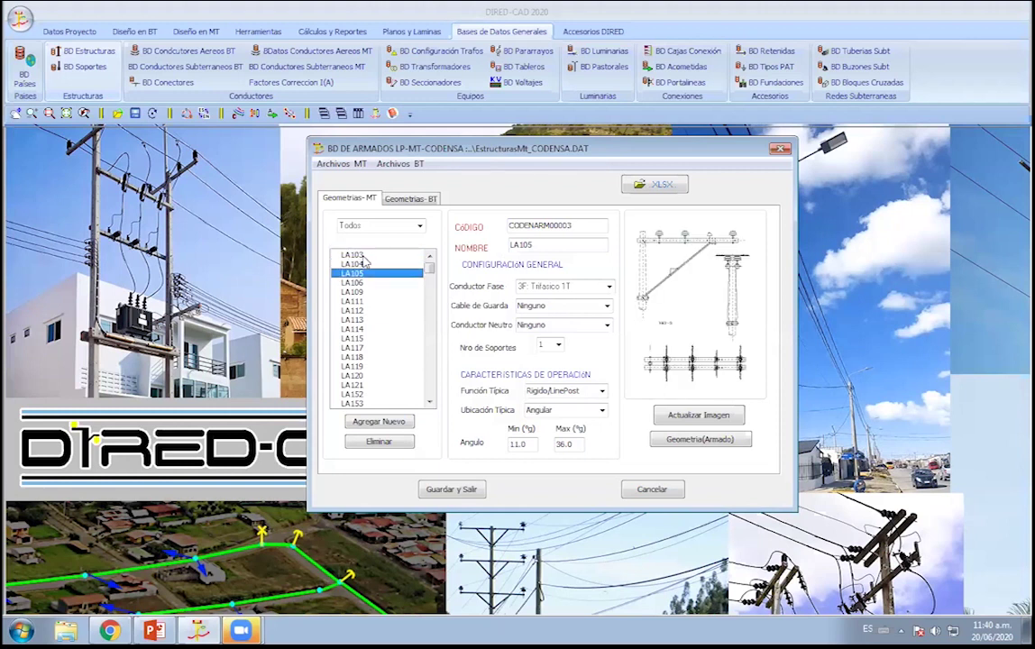
pyautogui.press('Down')
pyautogui.press('Down')
pyautogui.press('Down')
pyautogui.press('Down')
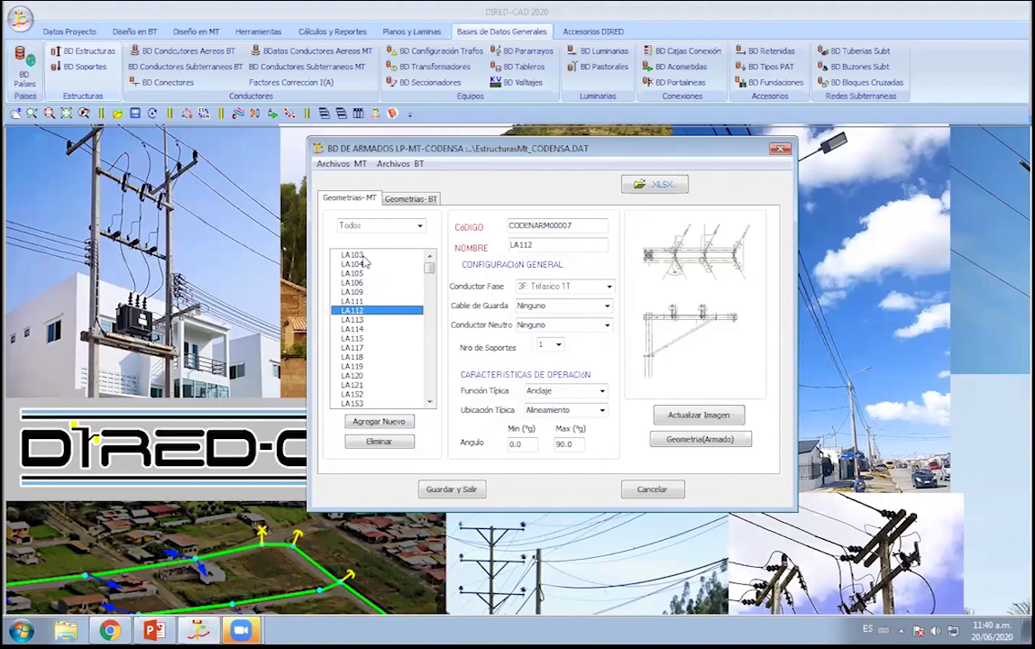
pyautogui.press('Down')
pyautogui.press('Down')
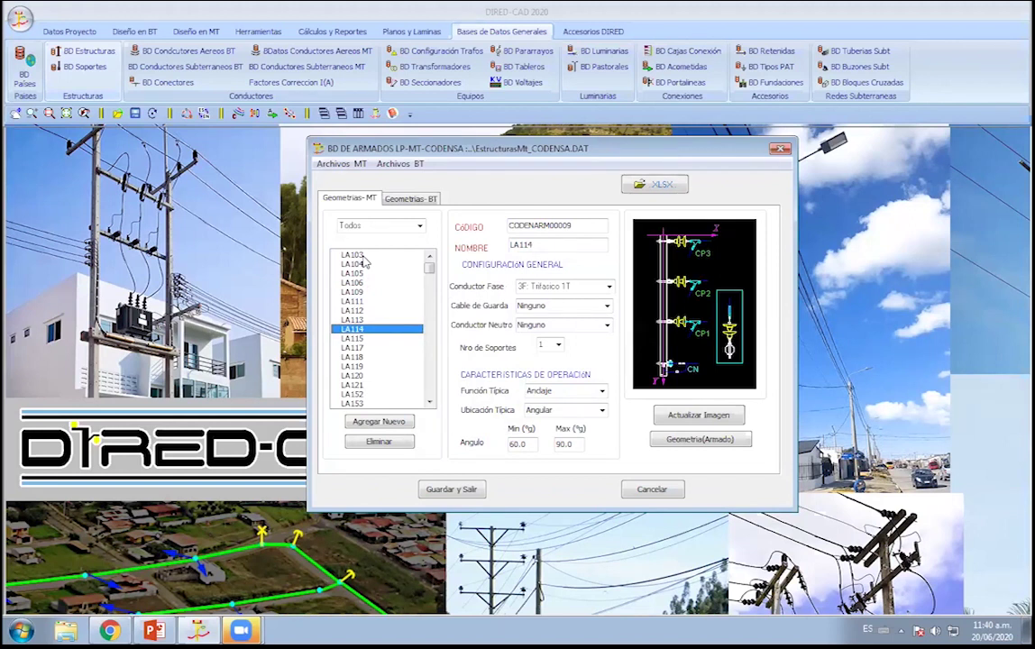
pyautogui.press('Down')
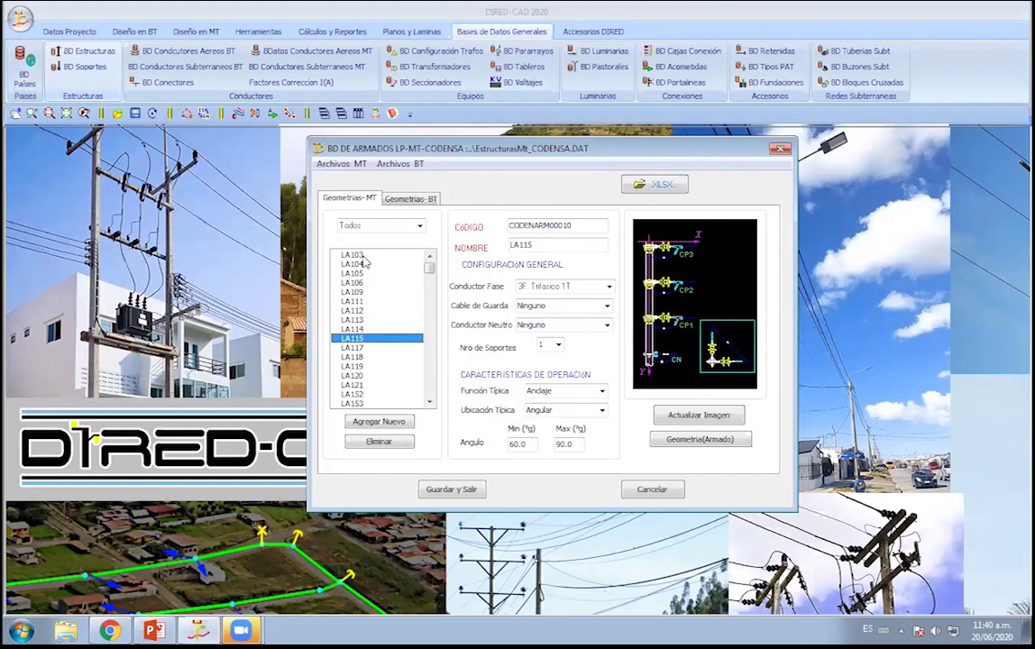
pyautogui.press('Down')
pyautogui.press('Down')
pyautogui.press('Down')
pyautogui.press('Down')
pyautogui.press('Down')
pyautogui.press('Down')
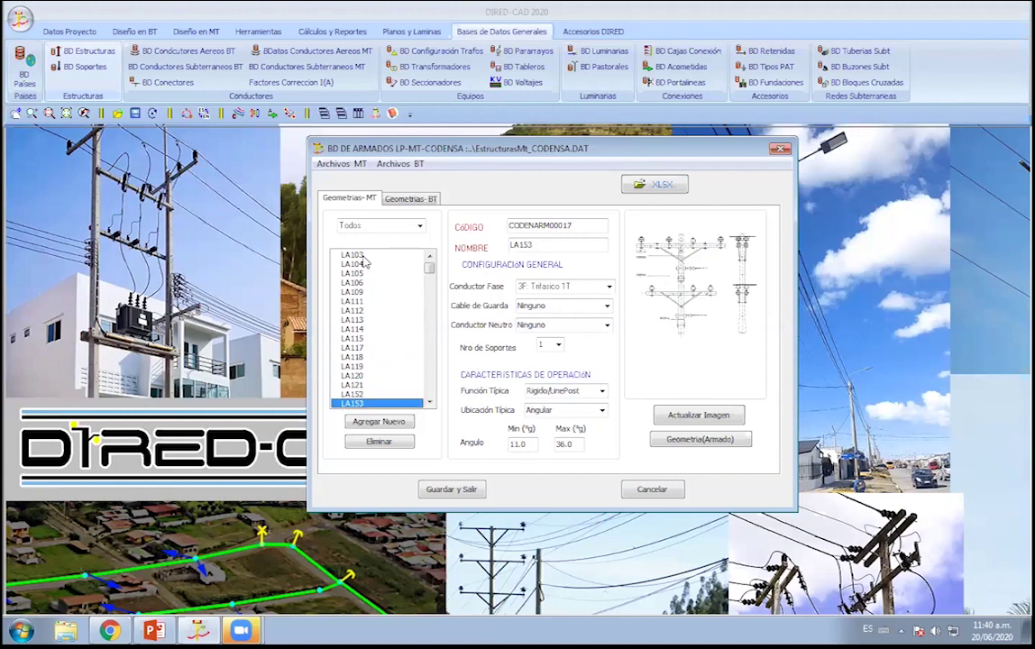
pyautogui.press('Down')
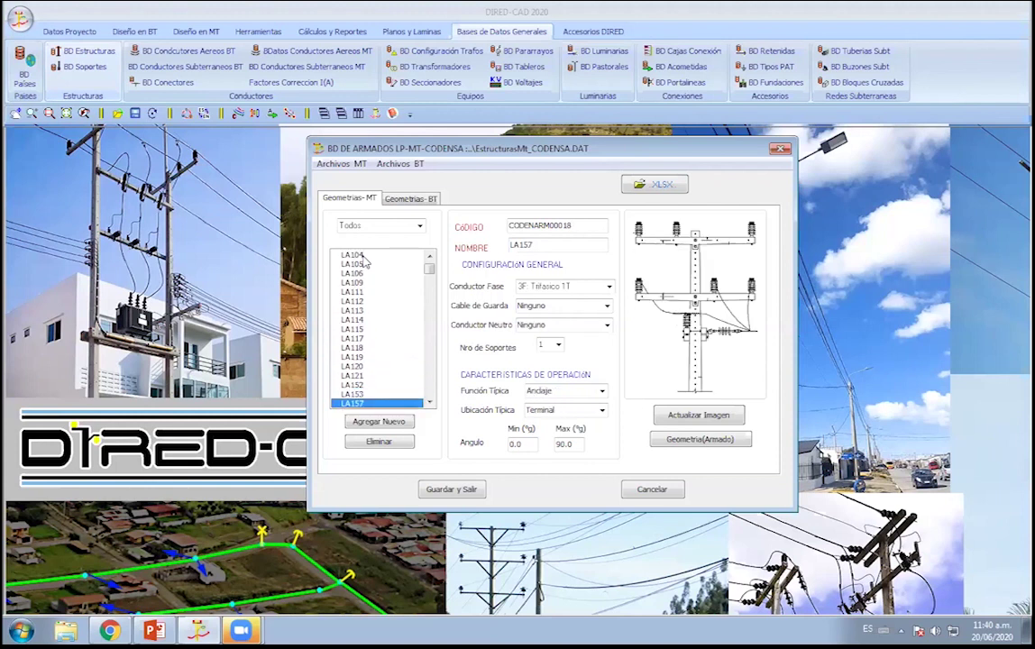
pyautogui.moveTo(471, 148); pyautogui.dragTo(459, 139)
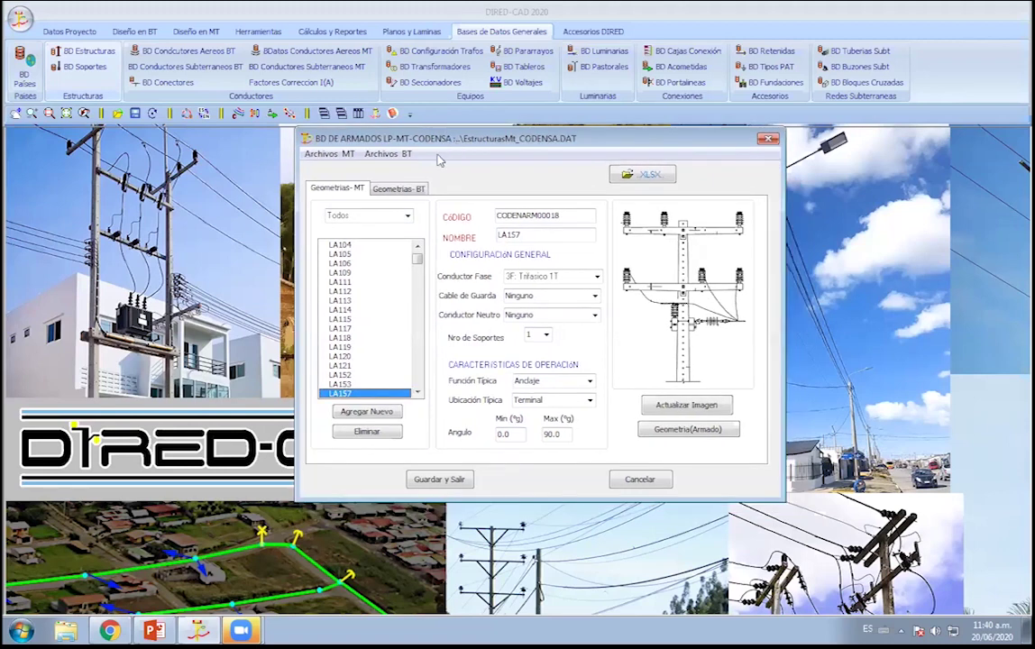
# Load EstructurasMt_ElectriCaribe.DAT and step down its MTF structures starting at MTF 123.
pyautogui.click(329, 155)
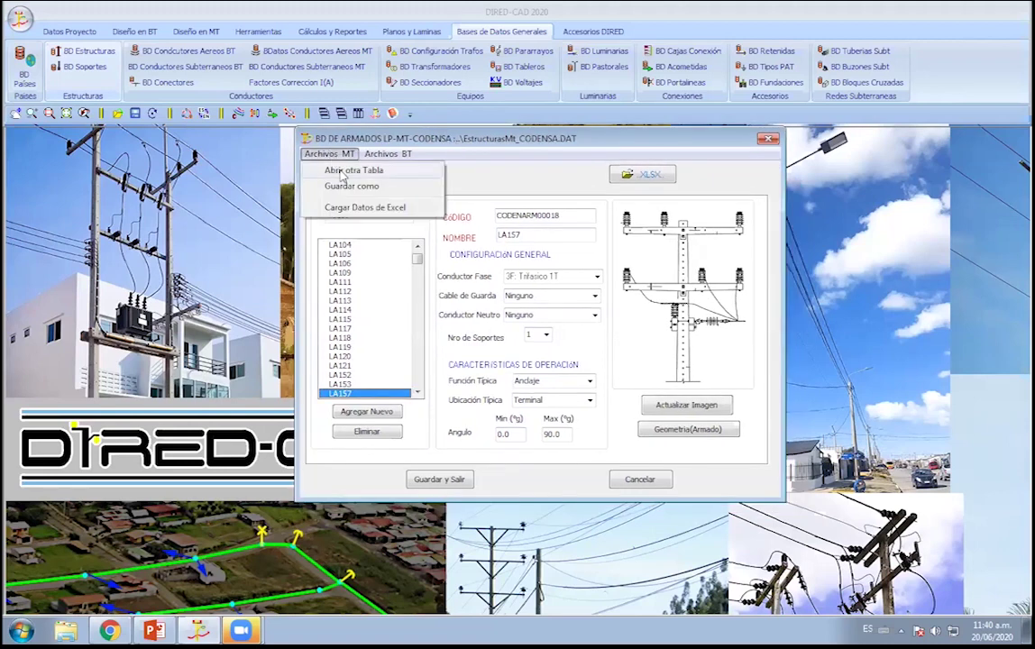
pyautogui.click(315, 167)
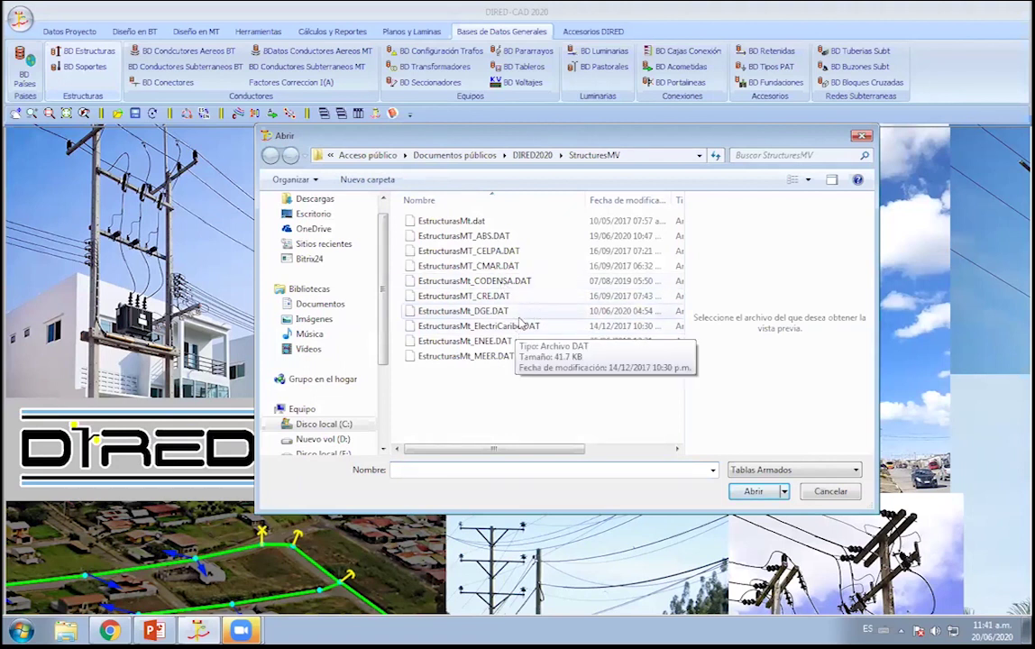
pyautogui.doubleClick(477, 326)
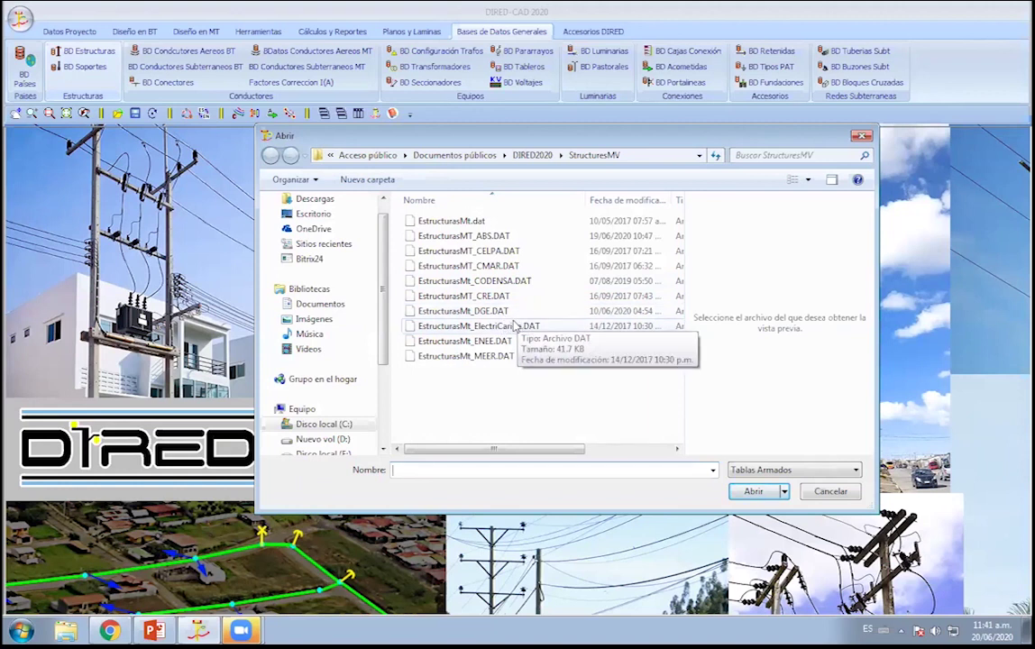
pyautogui.click(352, 263)
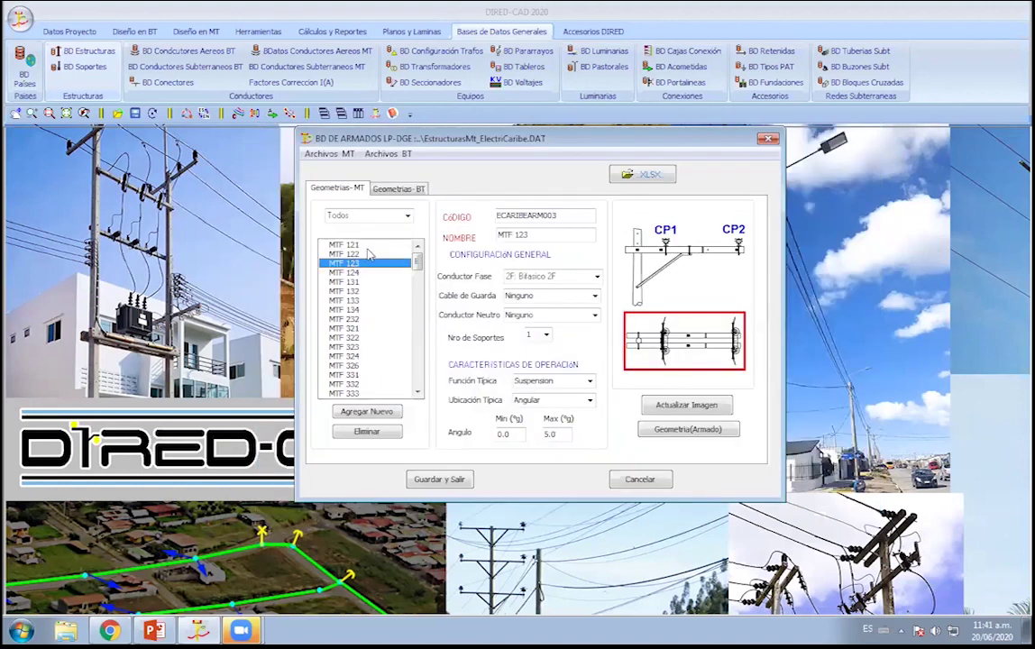
pyautogui.press('Down')
pyautogui.press('Down')
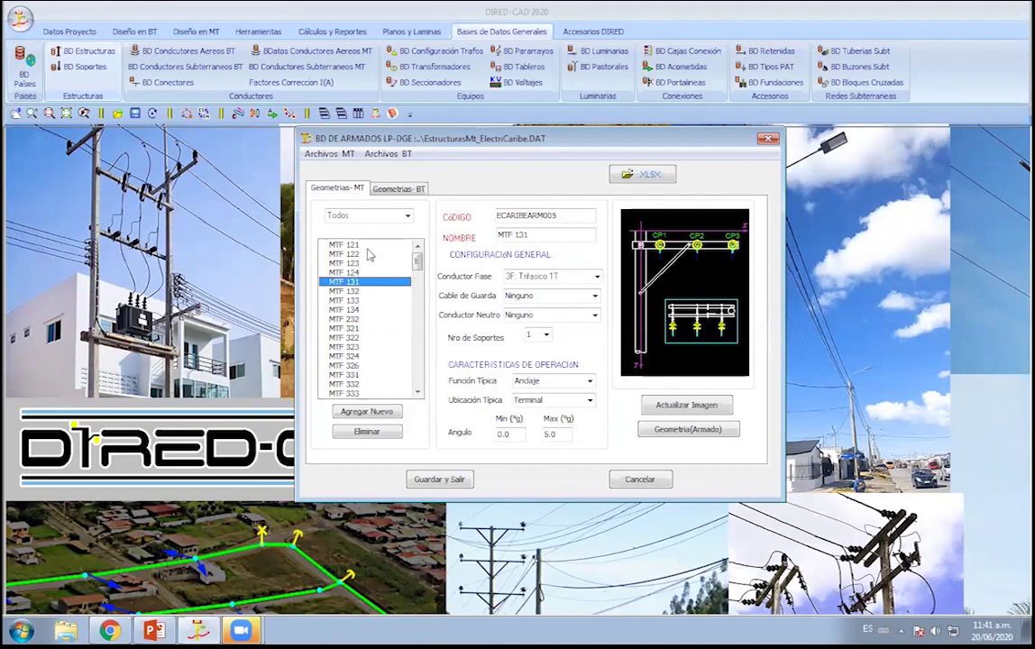
pyautogui.press('Down')
pyautogui.press('Down')
pyautogui.press('Down')
pyautogui.press('Down')
pyautogui.press('Down')
pyautogui.press('Down')
pyautogui.press('Down')
pyautogui.press('Down')
pyautogui.press('Down')
pyautogui.press('Down')
pyautogui.press('Down')
pyautogui.press('Down')
pyautogui.press('Down')
pyautogui.press('Down')
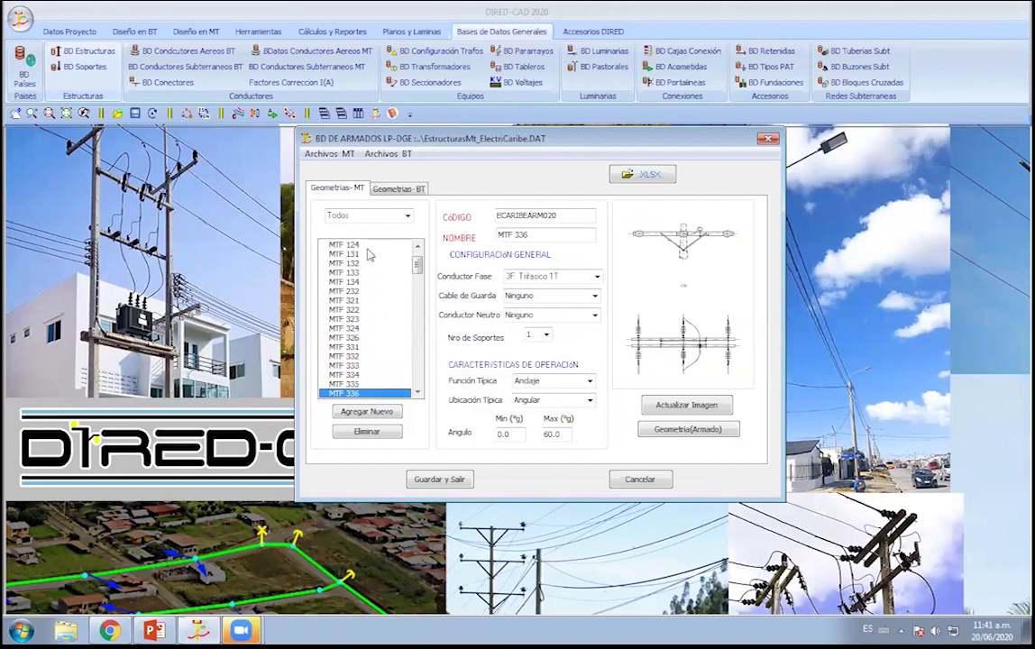
# Load the EstructurasMt_MEER.DAT structures table.
pyautogui.click(329, 153)
pyautogui.click(342, 168)
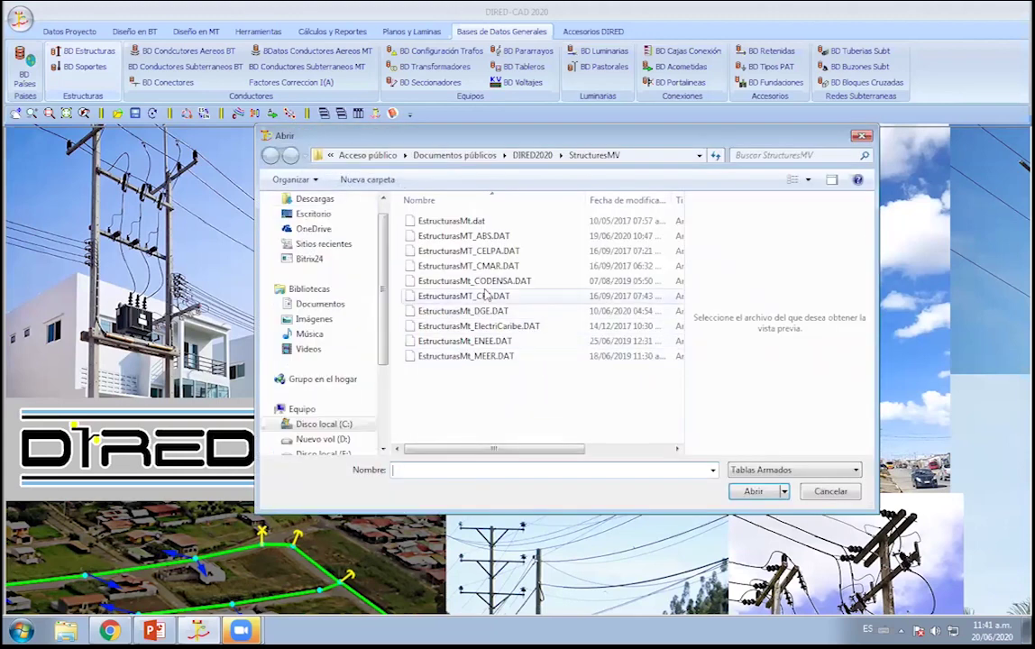
pyautogui.doubleClick(487, 356)
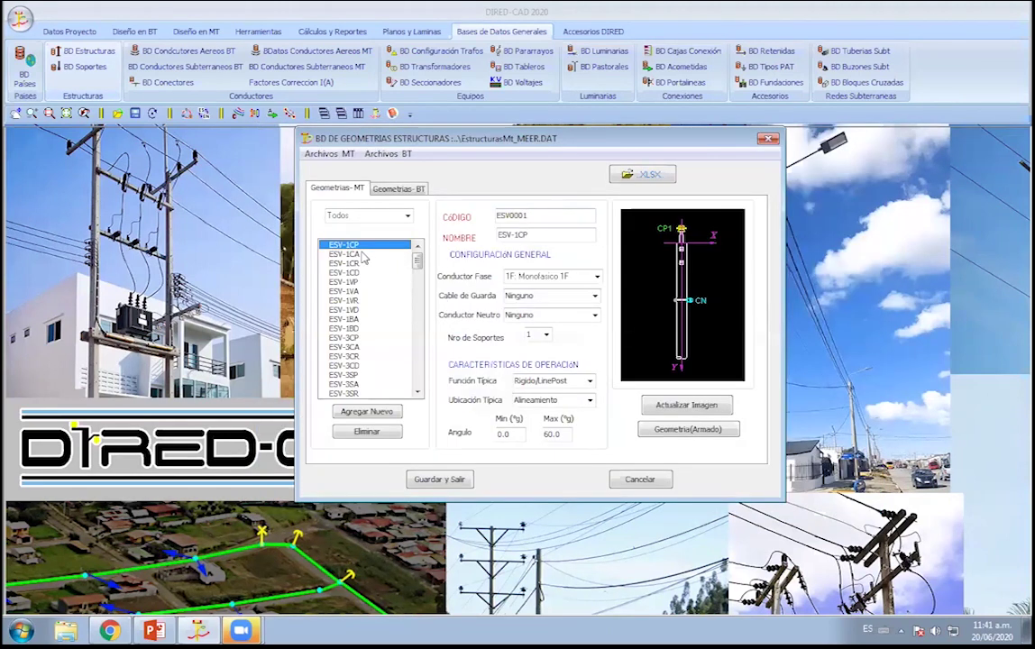
# Step through the MEER ESV structures from ESV-1CA down to ESV-3SP.
pyautogui.click(363, 255)
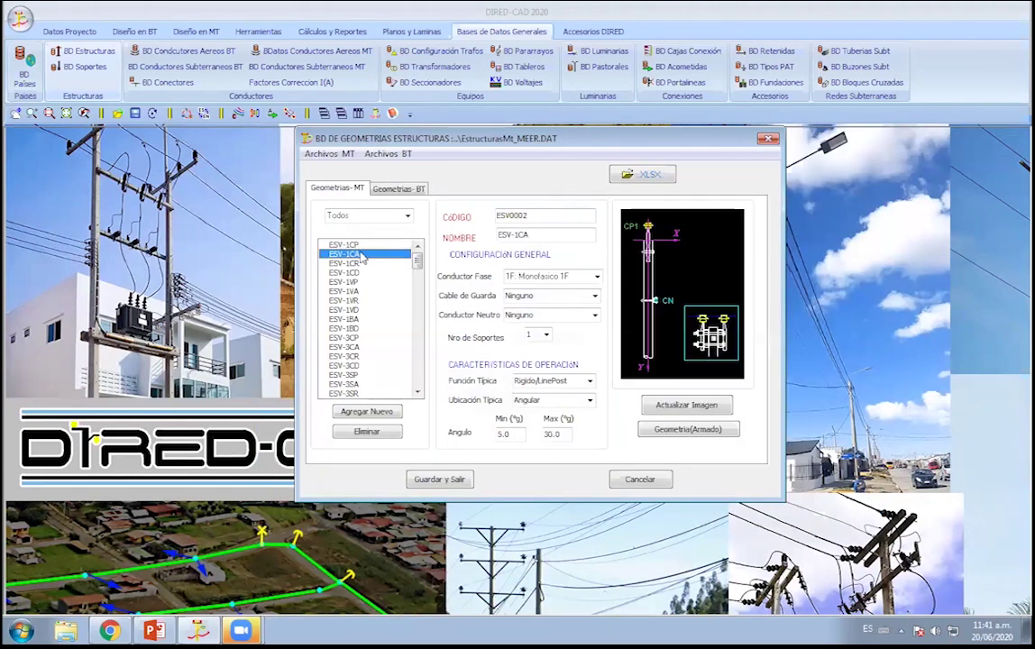
pyautogui.press('Down')
pyautogui.press('Down')
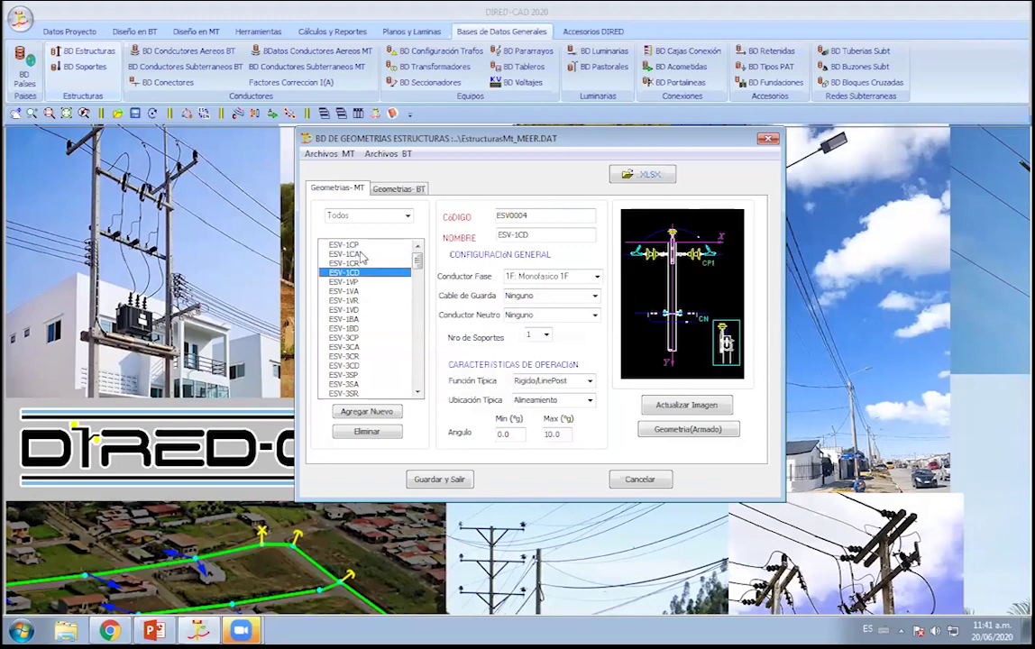
pyautogui.press('Down')
pyautogui.press('Down')
pyautogui.press('Down')
pyautogui.press('Down')
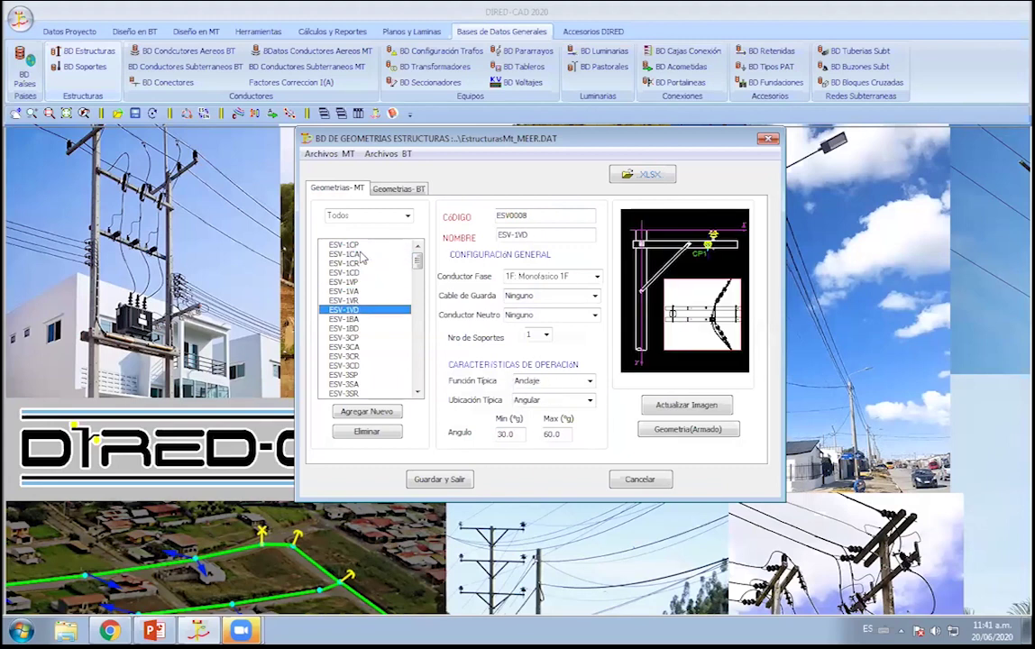
pyautogui.press('Down')
pyautogui.press('Down')
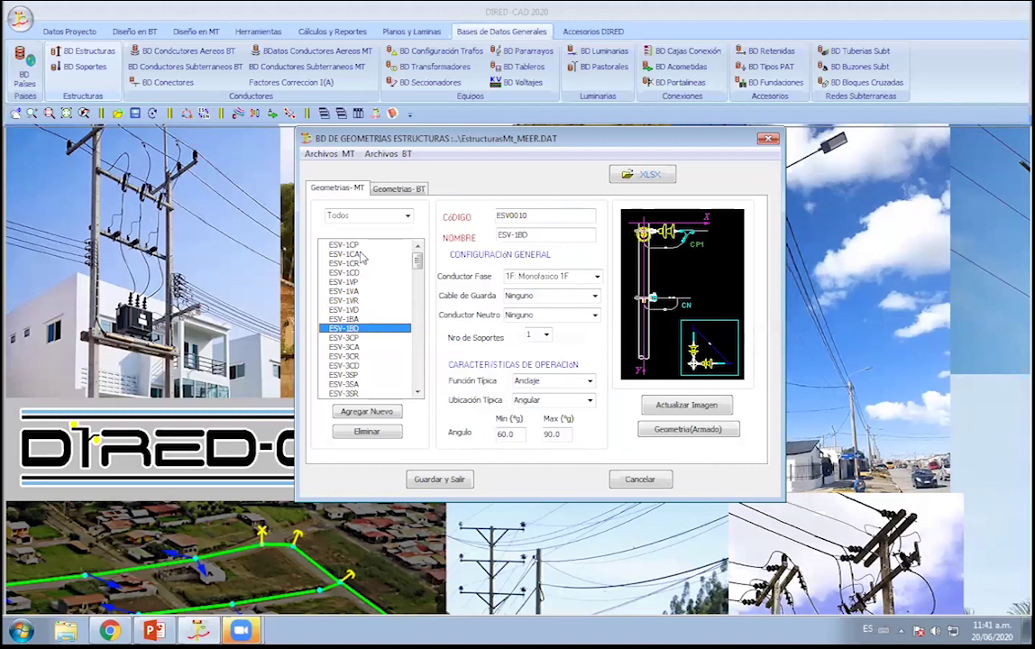
pyautogui.press('Down')
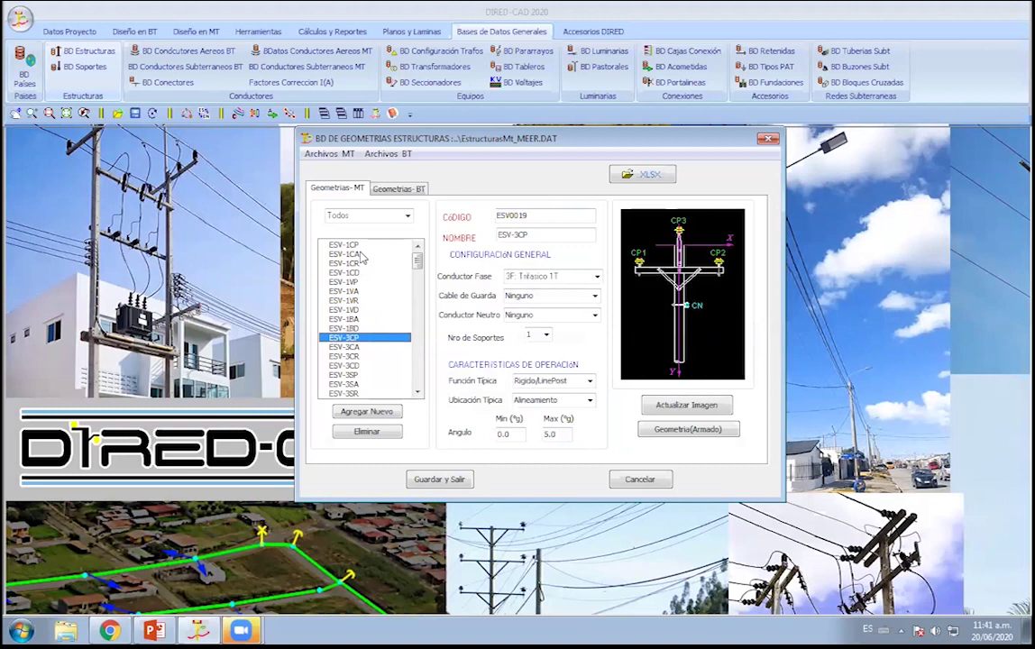
pyautogui.press('Down')
pyautogui.press('Down')
pyautogui.press('Down')
pyautogui.press('Down')
pyautogui.press('Down')
pyautogui.press('Down')
pyautogui.press('Down')
pyautogui.press('Down')
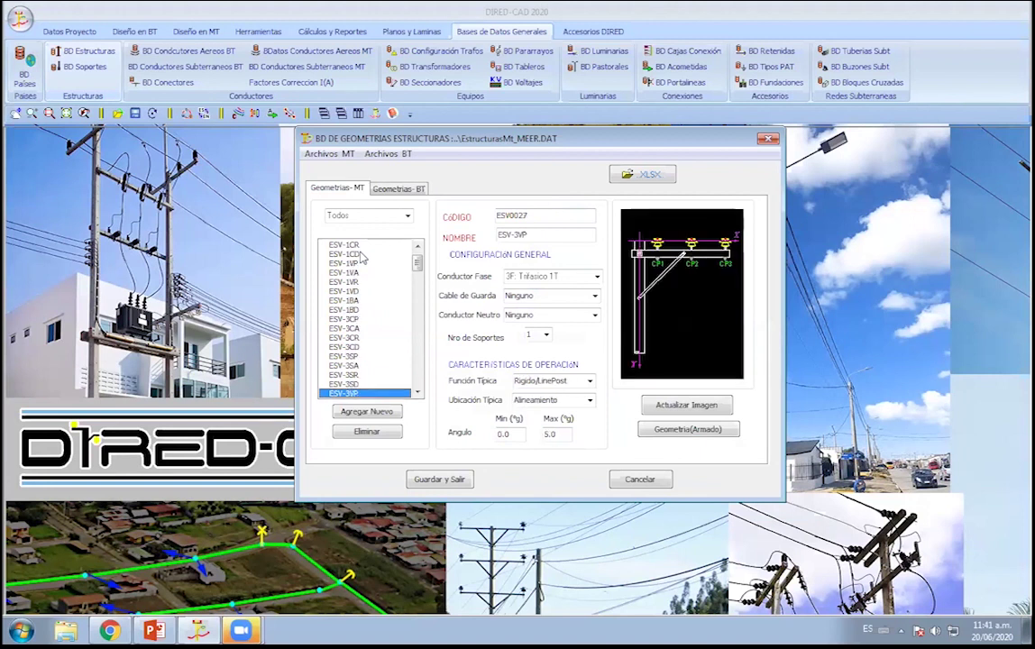
# Highlight ESV-3VP's name and code ESV0027 fields, then bring up the open-table dialog.
pyautogui.doubleClick(498, 232)
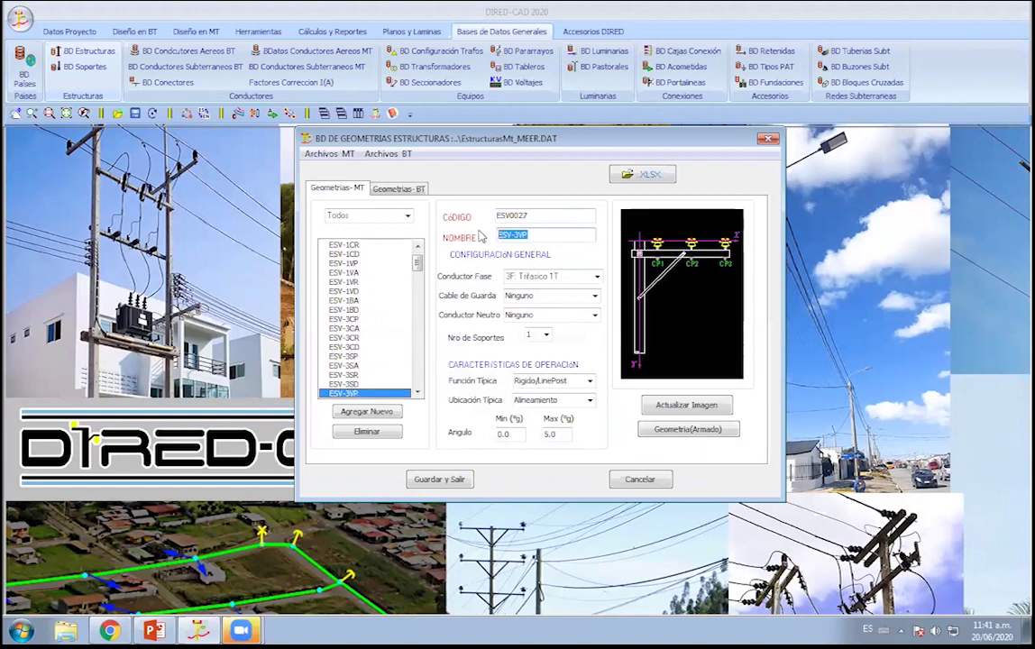
pyautogui.hotkey('shift', 'Tab')
pyautogui.click(510, 239)
pyautogui.doubleClick(511, 236)
pyautogui.hotkey('shift', 'Tab')
pyautogui.click(531, 237)
pyautogui.doubleClick(552, 232)
pyautogui.hotkey('shift', 'Tab')
pyautogui.click(527, 216)
pyautogui.press('Tab')
pyautogui.click(526, 216)
pyautogui.doubleClick(526, 216)
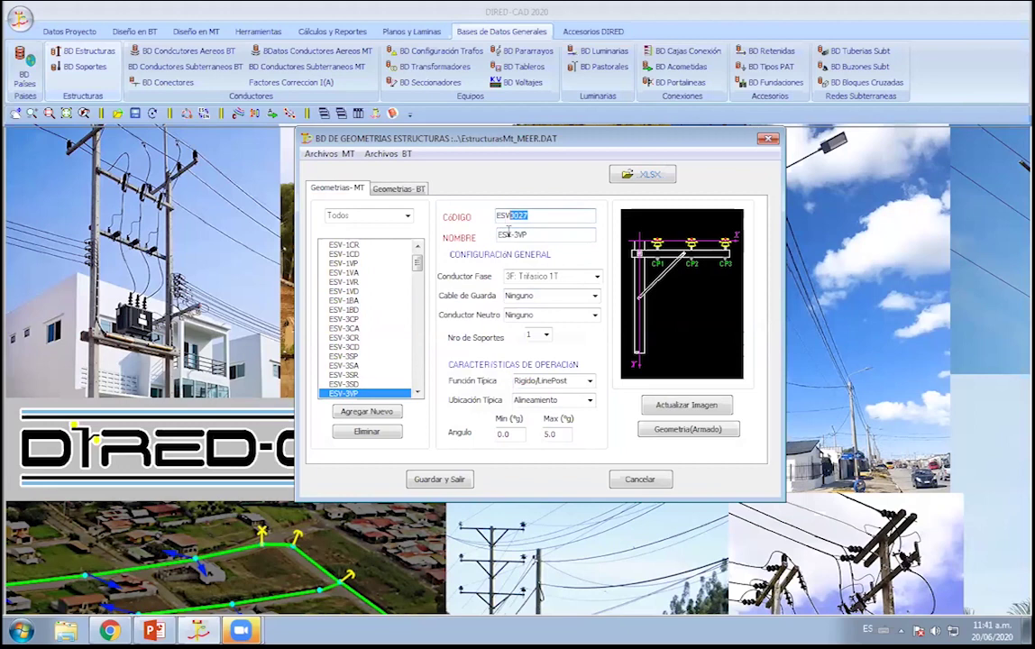
pyautogui.click(329, 154)
pyautogui.click(353, 169)
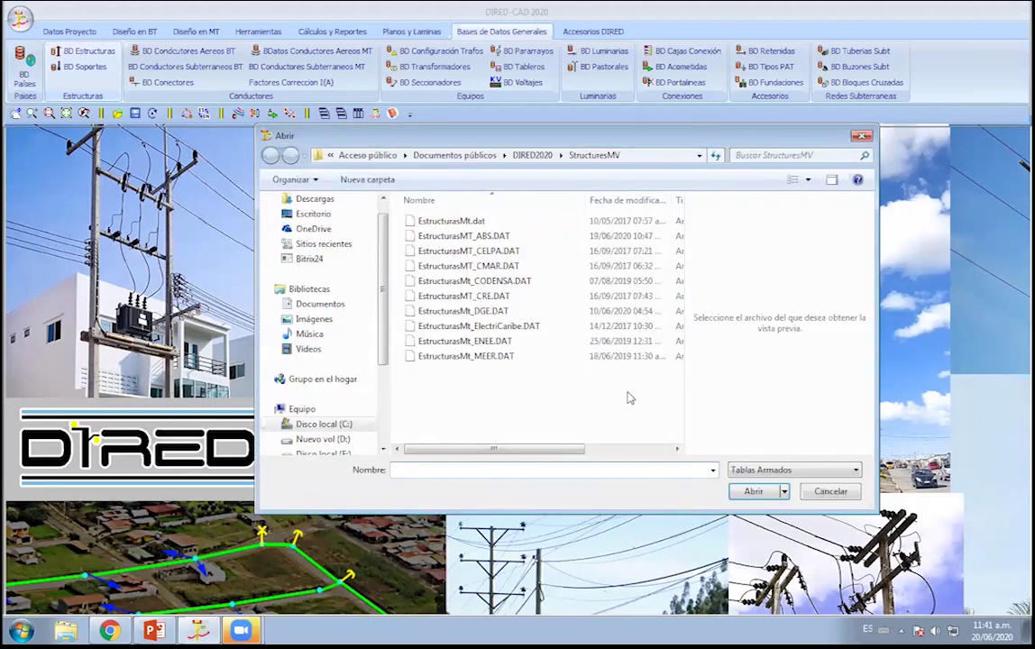
# Open the ENEE table, step down to ER-III-6, then show Geometrias-BT assembly E1.
pyautogui.doubleClick(495, 344)
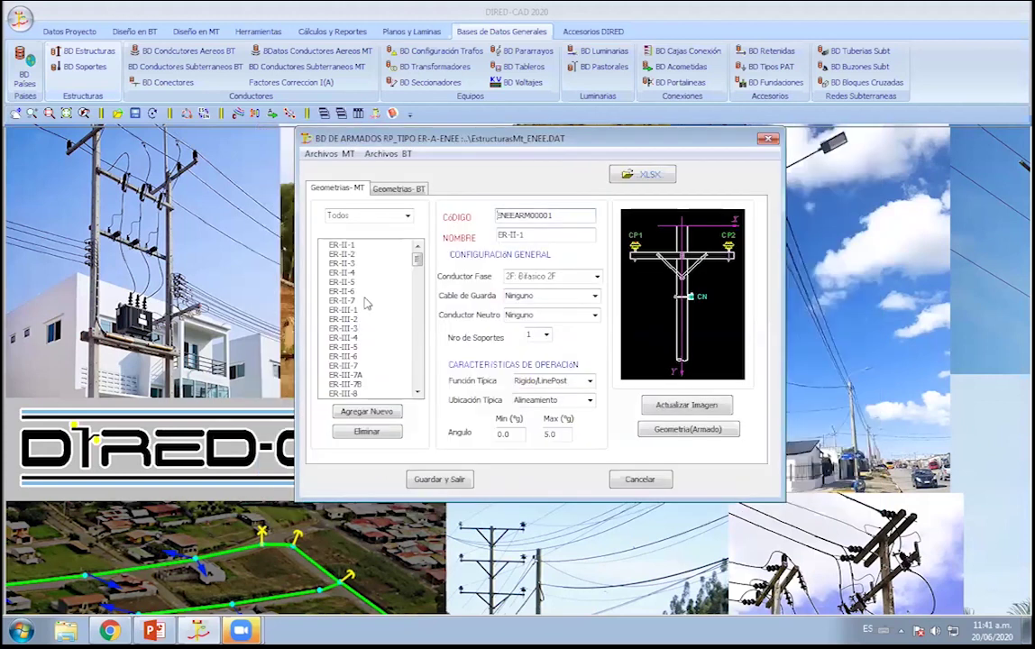
pyautogui.press('Down')
pyautogui.press('Down')
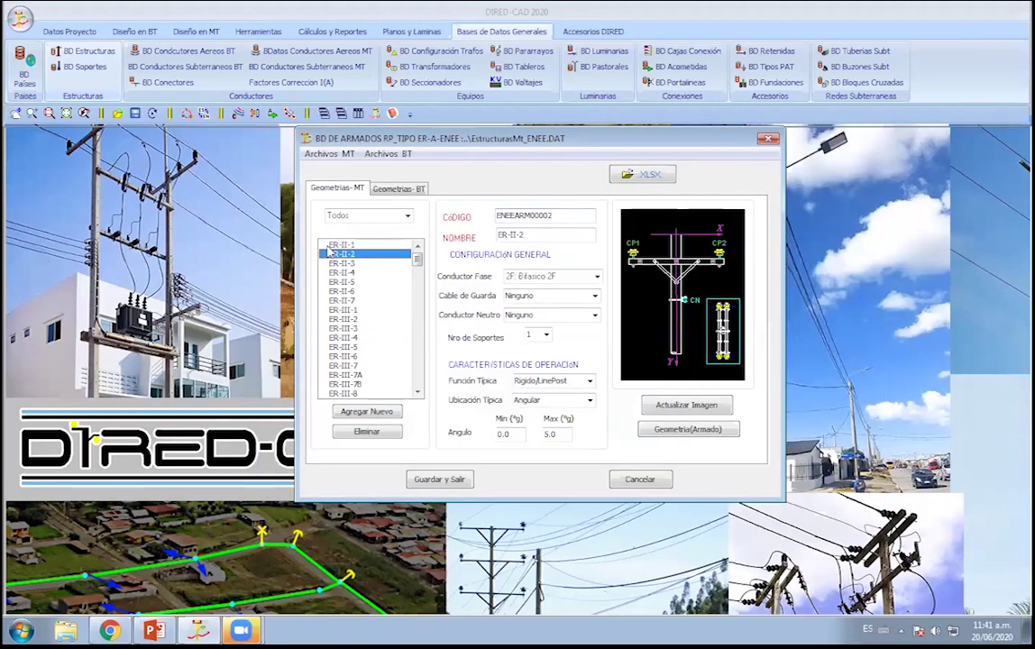
pyautogui.press('Down')
pyautogui.press('Down')
pyautogui.press('Down')
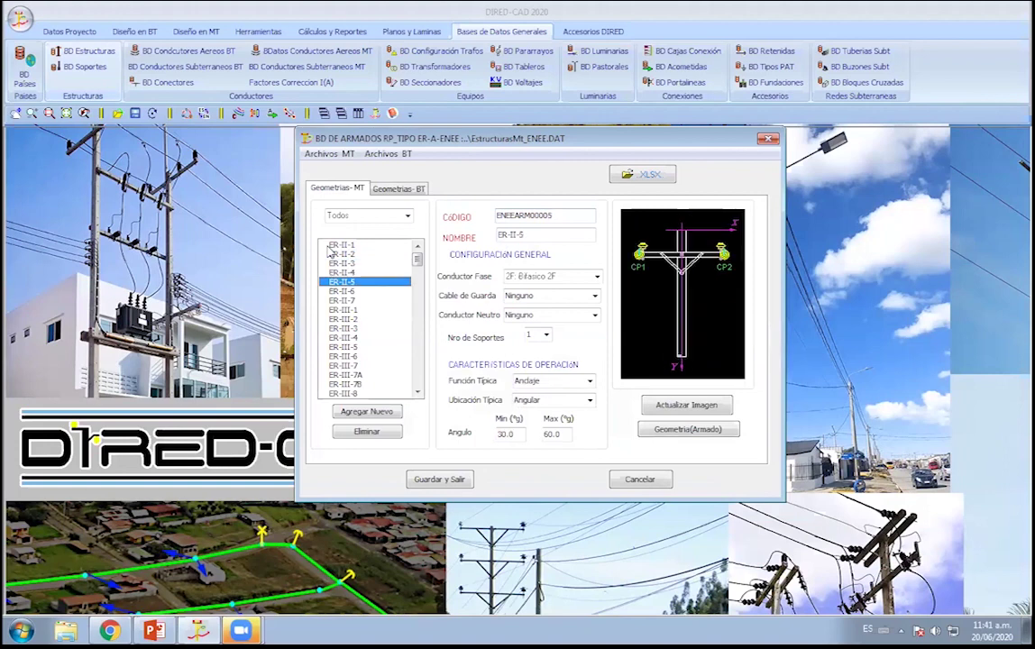
pyautogui.press('Down')
pyautogui.press('Down')
pyautogui.press('Down')
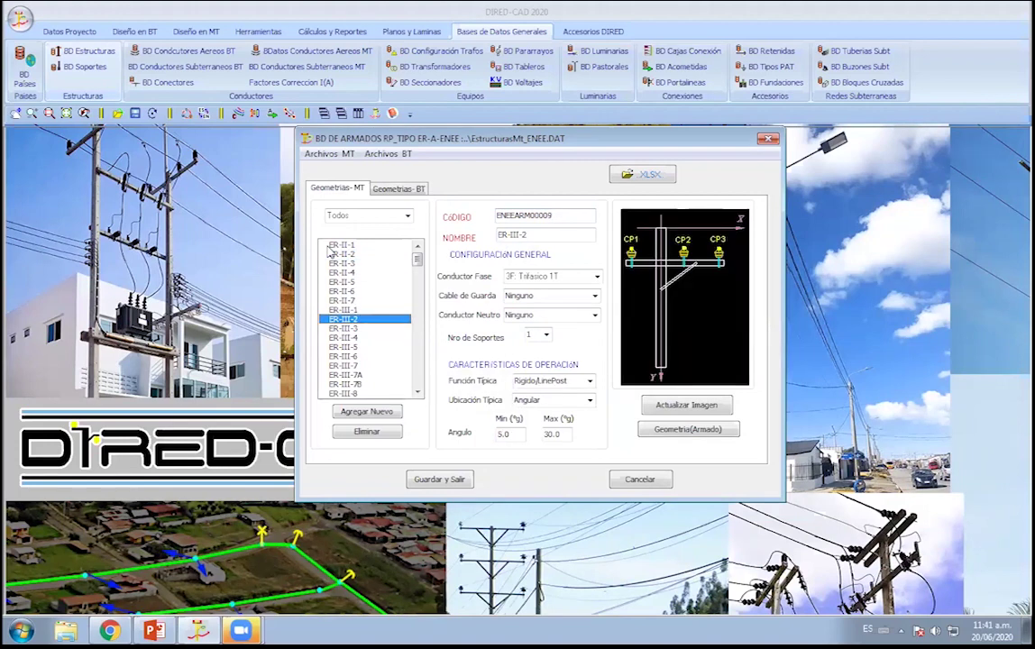
pyautogui.press('Down')
pyautogui.press('Down')
pyautogui.press('Down')
pyautogui.press('Down')
pyautogui.press('Down')
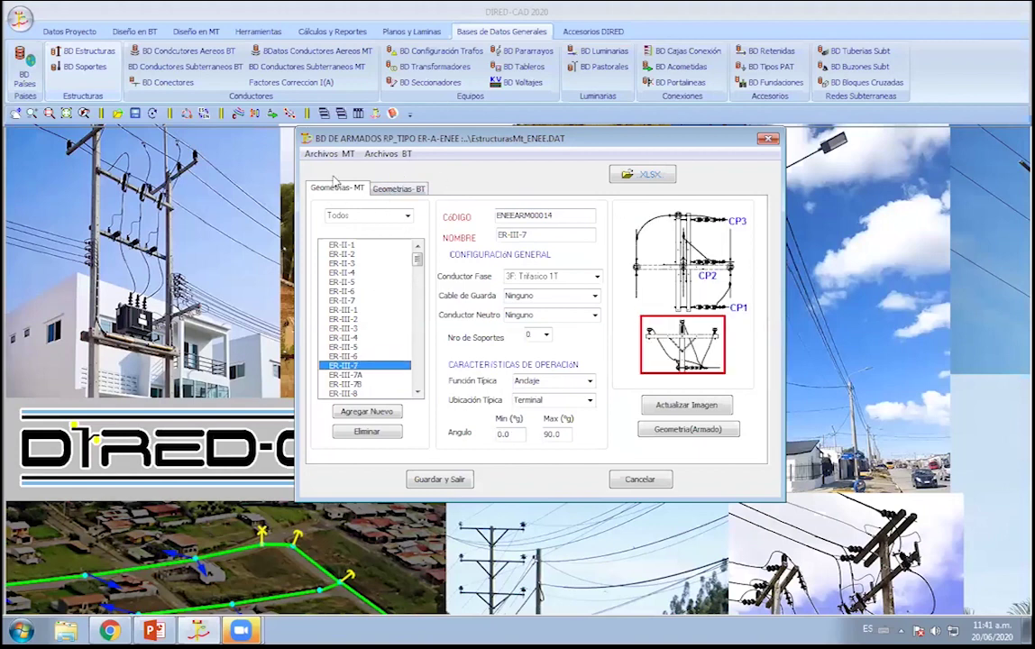
pyautogui.click(399, 189)
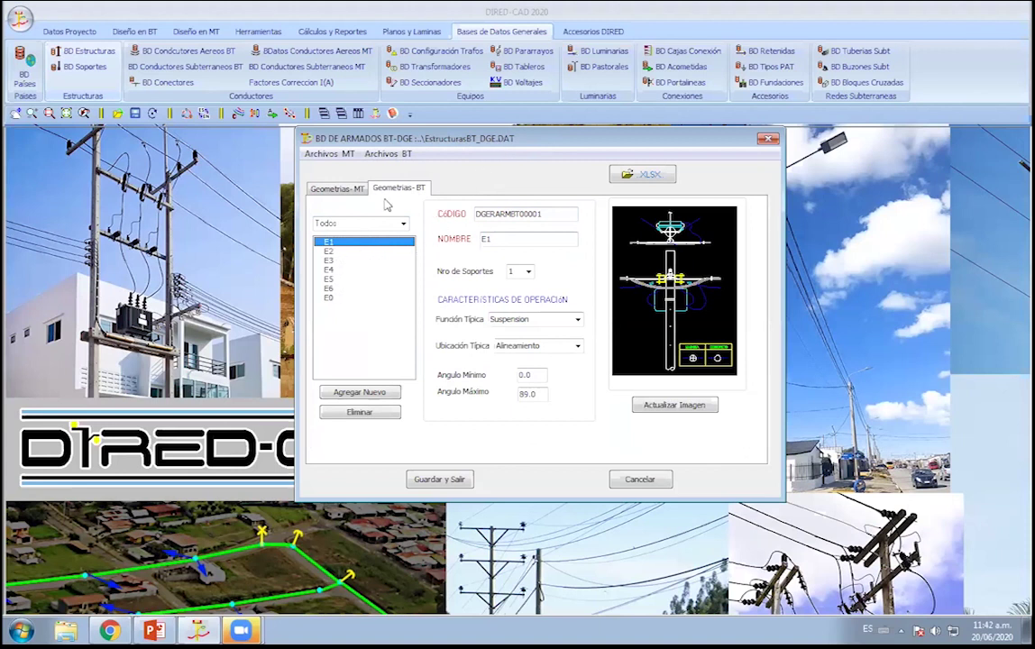
# Reload EstructurasBT_DGE.DAT via Archivos BT and close the BD DE ARMADOS window.
pyautogui.click(402, 157)
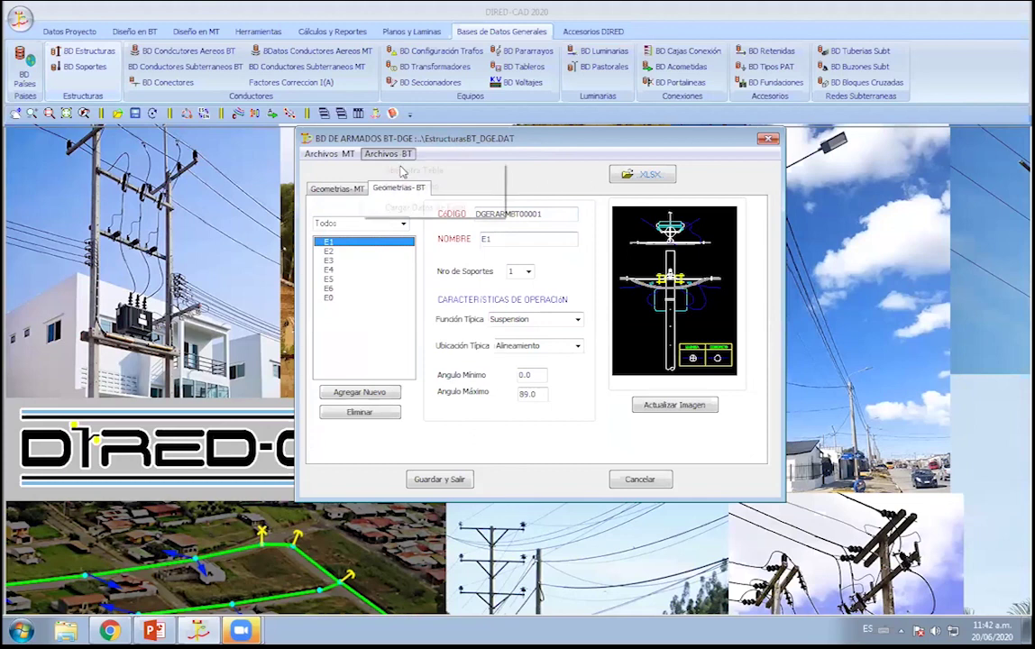
pyautogui.click(410, 169)
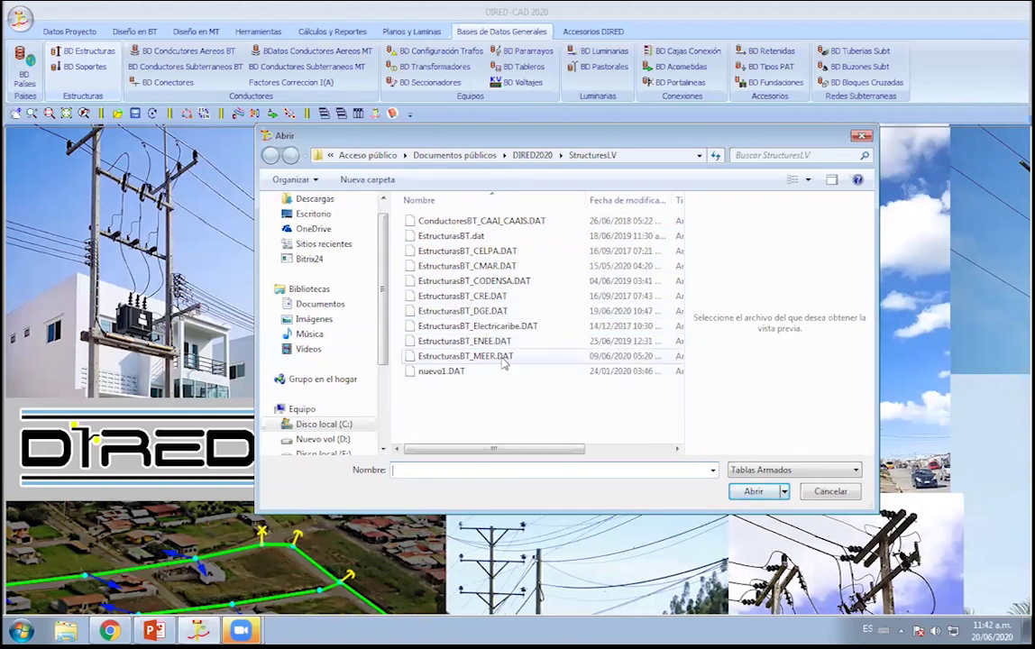
pyautogui.moveTo(465, 356)
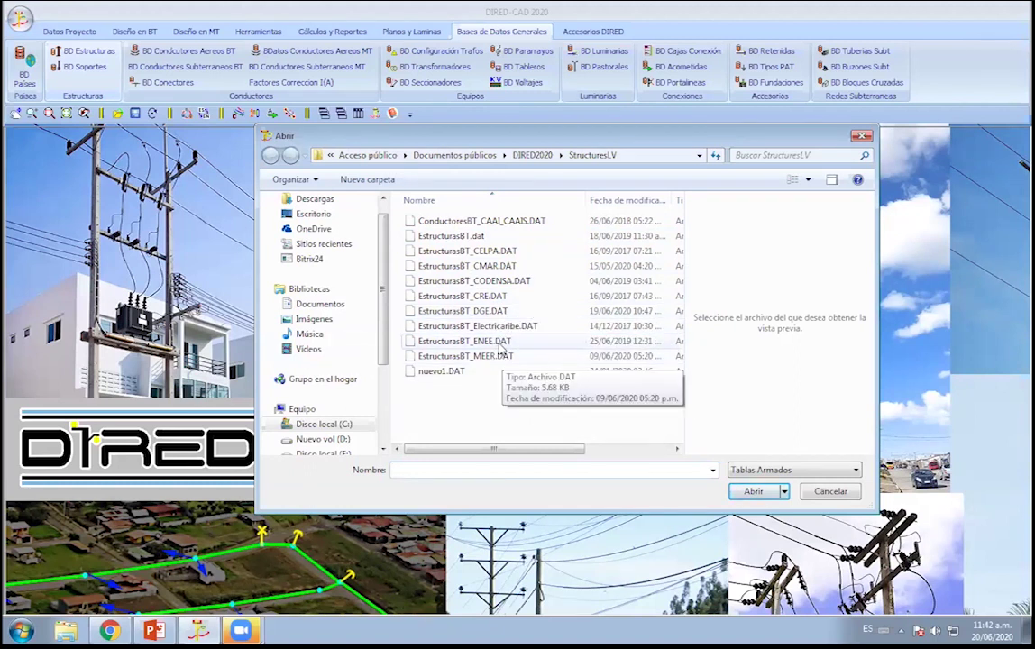
pyautogui.click(463, 311)
pyautogui.click(754, 491)
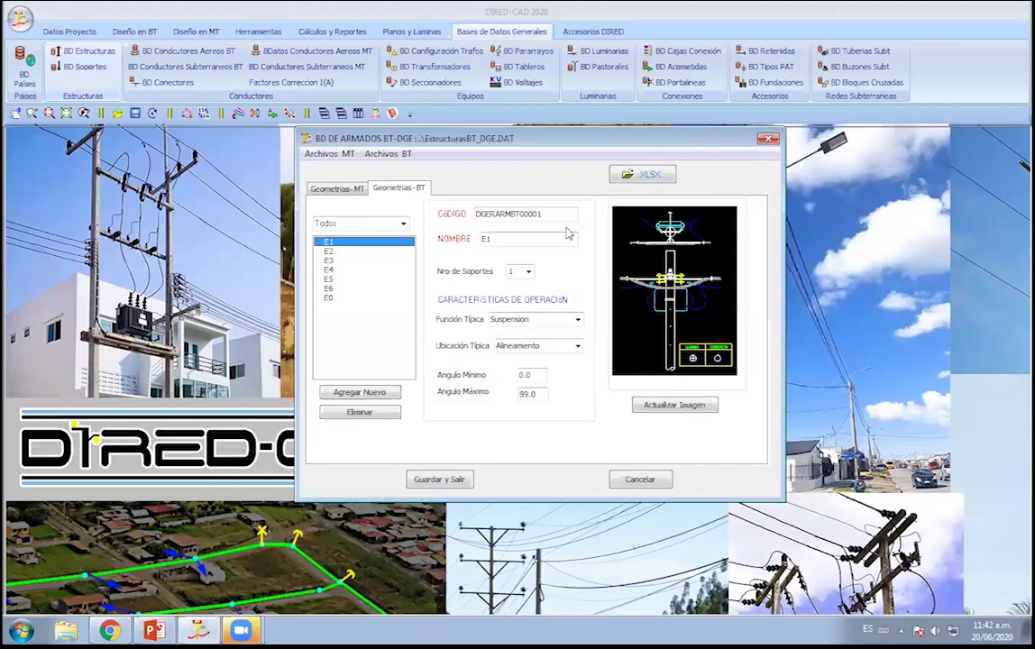
pyautogui.click(767, 140)
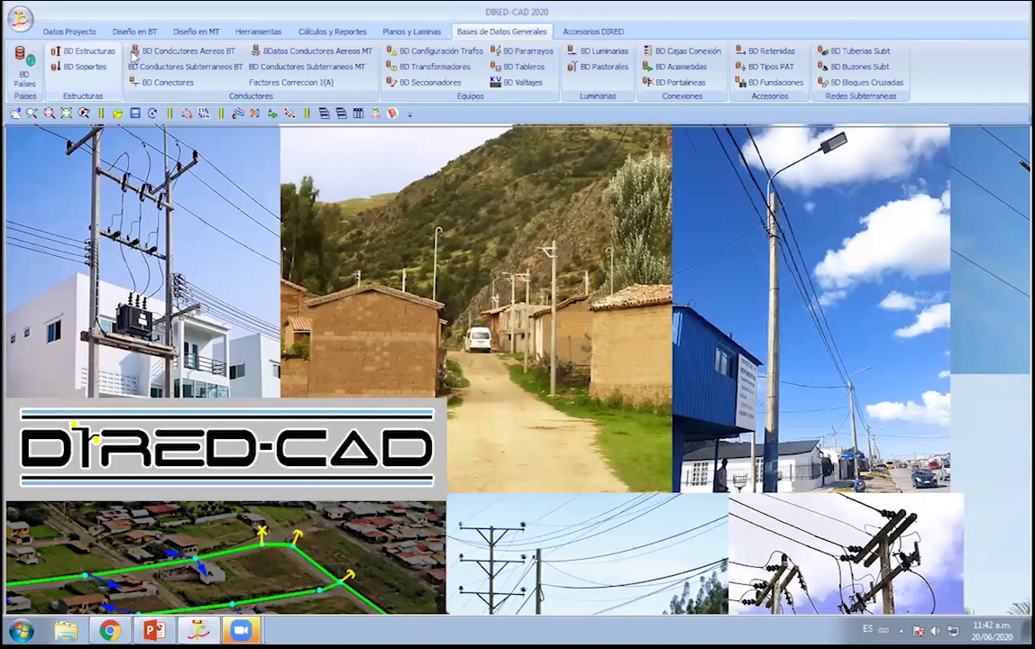
pyautogui.click(84, 66)
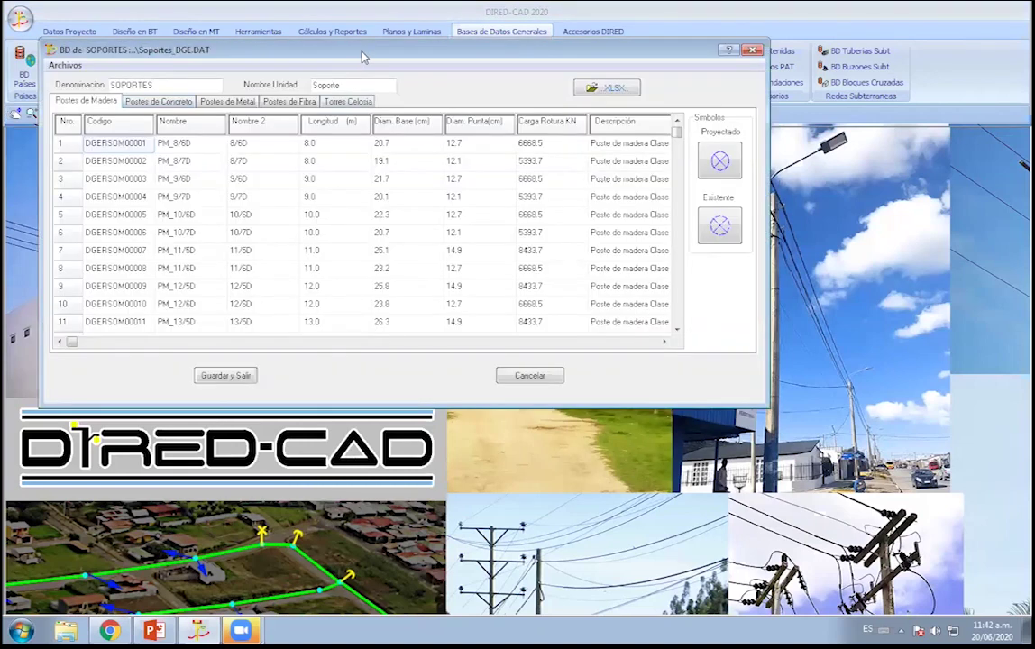
pyautogui.moveTo(362, 56); pyautogui.dragTo(466, 162)
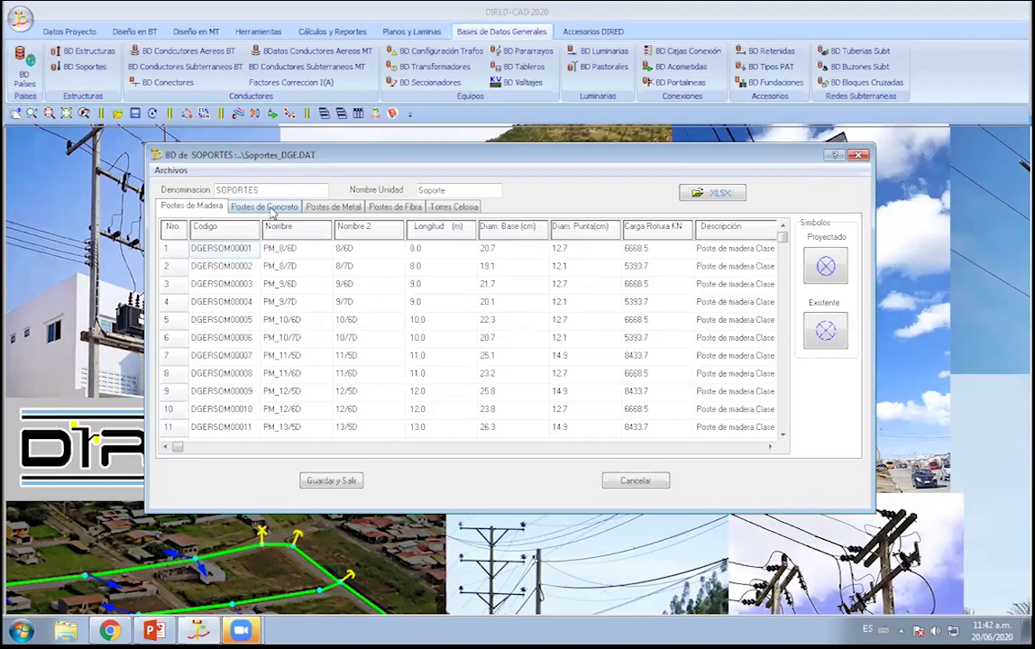
pyautogui.click(261, 207)
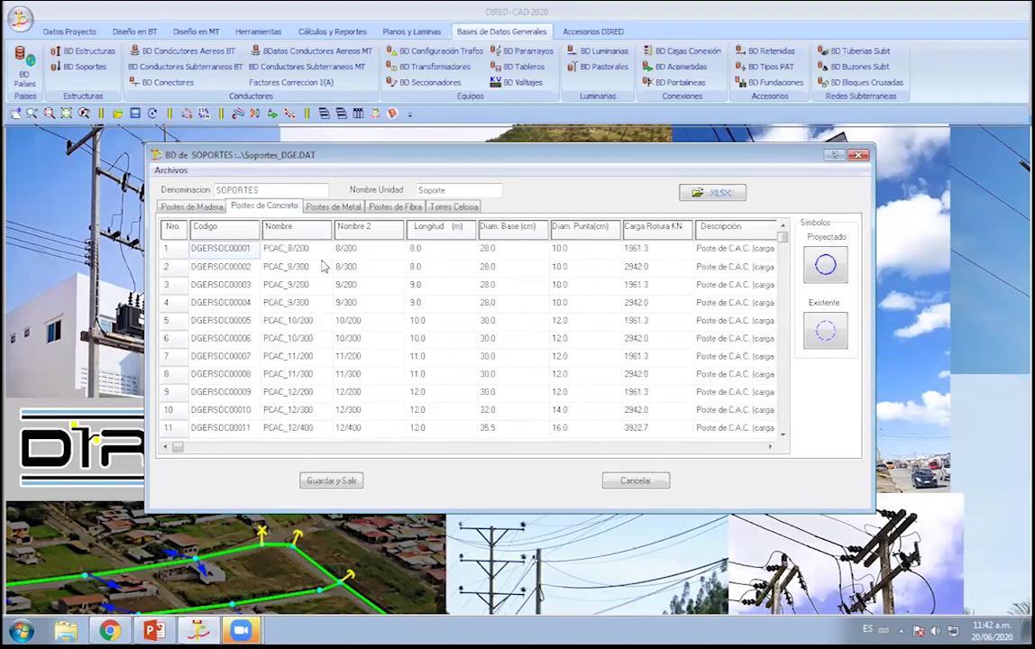
pyautogui.click(336, 207)
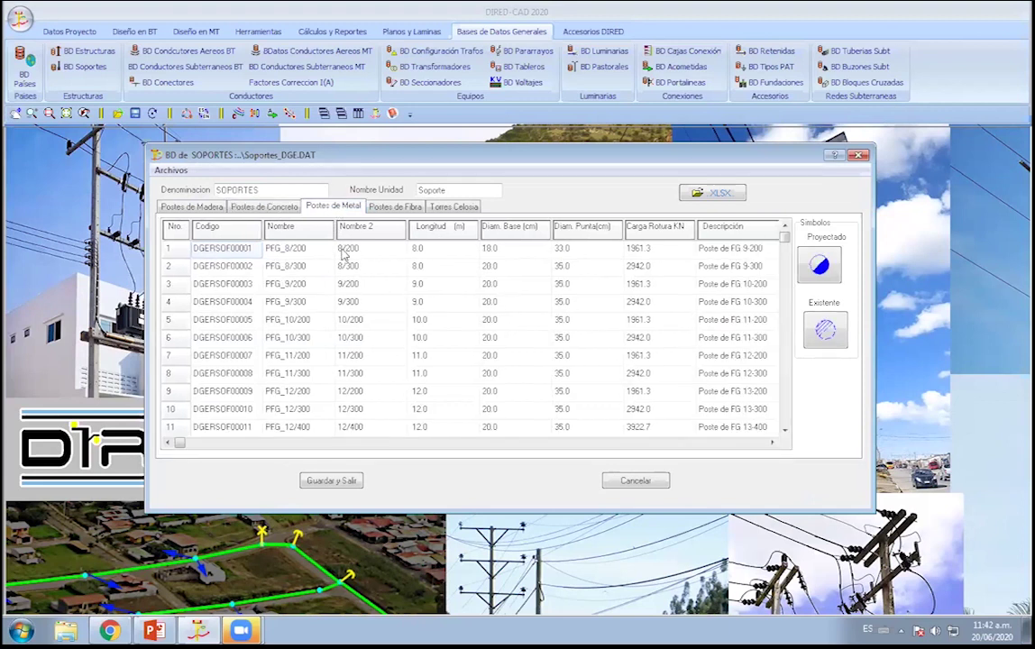
pyautogui.click(394, 208)
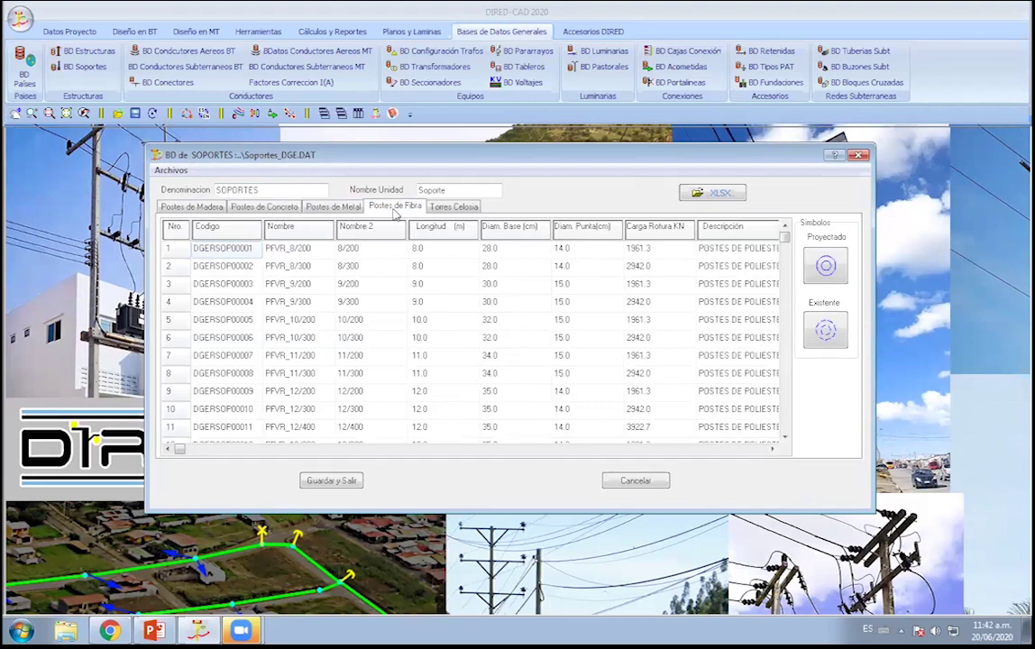
pyautogui.click(448, 210)
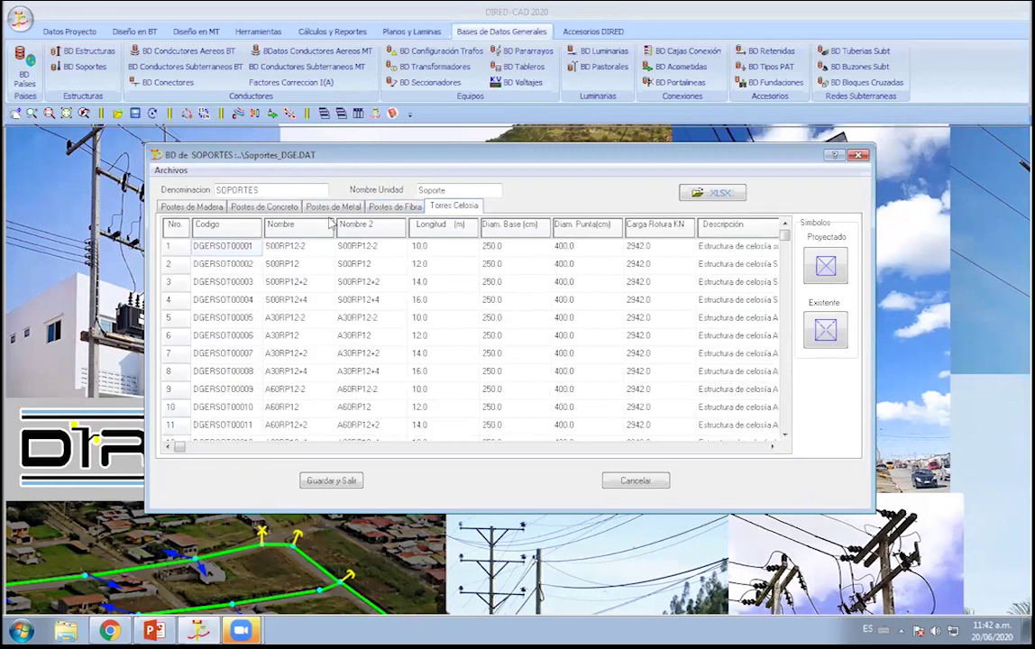
pyautogui.click(191, 207)
pyautogui.click(263, 206)
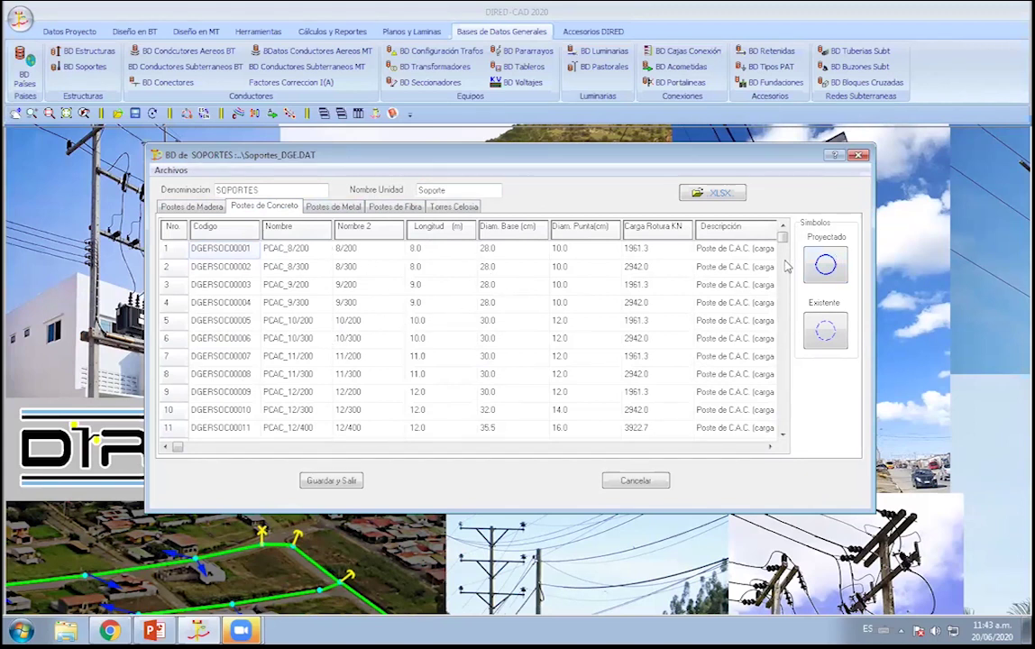
pyautogui.click(835, 285)
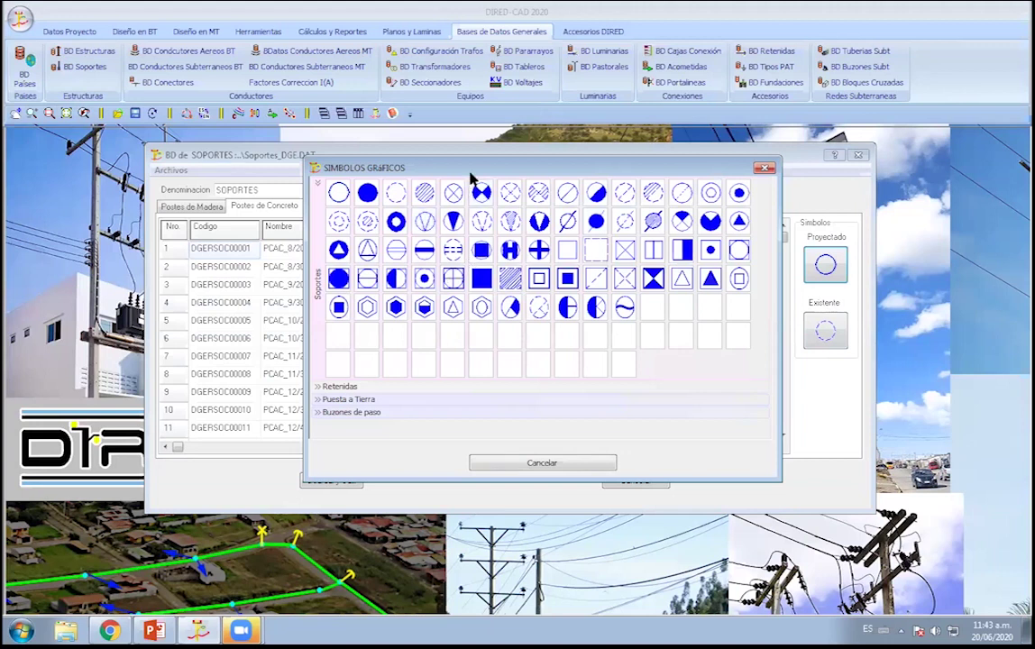
pyautogui.moveTo(473, 172); pyautogui.dragTo(493, 190)
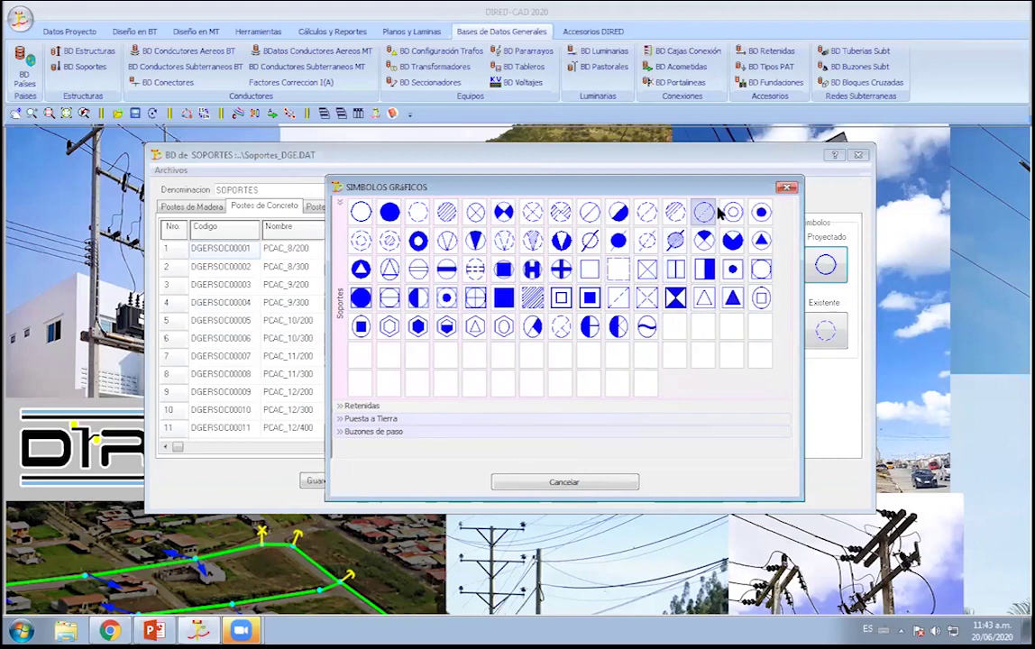
pyautogui.click(559, 208)
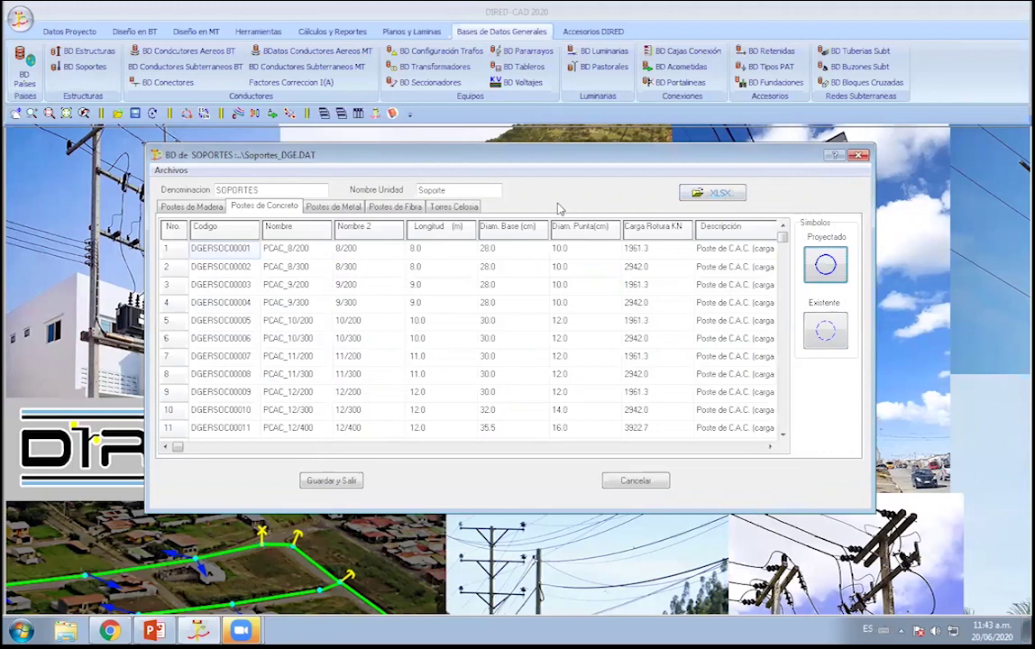
pyautogui.click(297, 266)
pyautogui.press('Down')
pyautogui.press('Down')
pyautogui.press('Down')
pyautogui.press('Down')
pyautogui.press('Down')
pyautogui.press('Down')
pyautogui.press('Down')
pyautogui.press('Down')
pyautogui.press('Down')
pyautogui.press('Down')
pyautogui.press('Down')
pyautogui.press('Down')
pyautogui.press('Down')
pyautogui.press('Down')
pyautogui.press('Down')
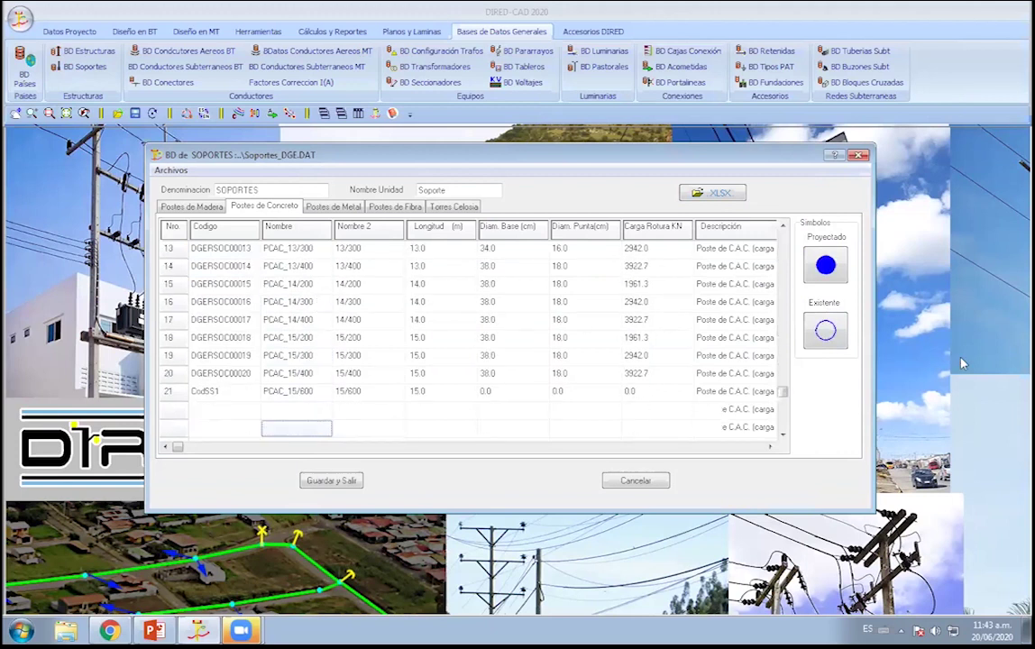
pyautogui.click(859, 154)
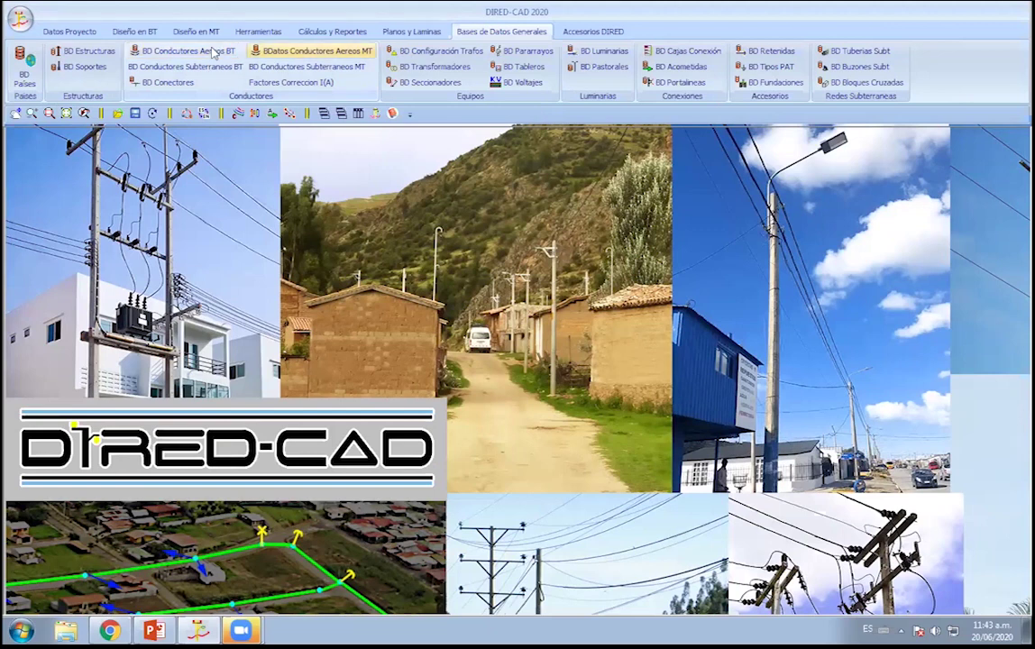
# Open ConductoresBT_DGE.DAT and compare the Cond.Acometidas and Fases Independientes conductor tables.
pyautogui.click(300, 55)
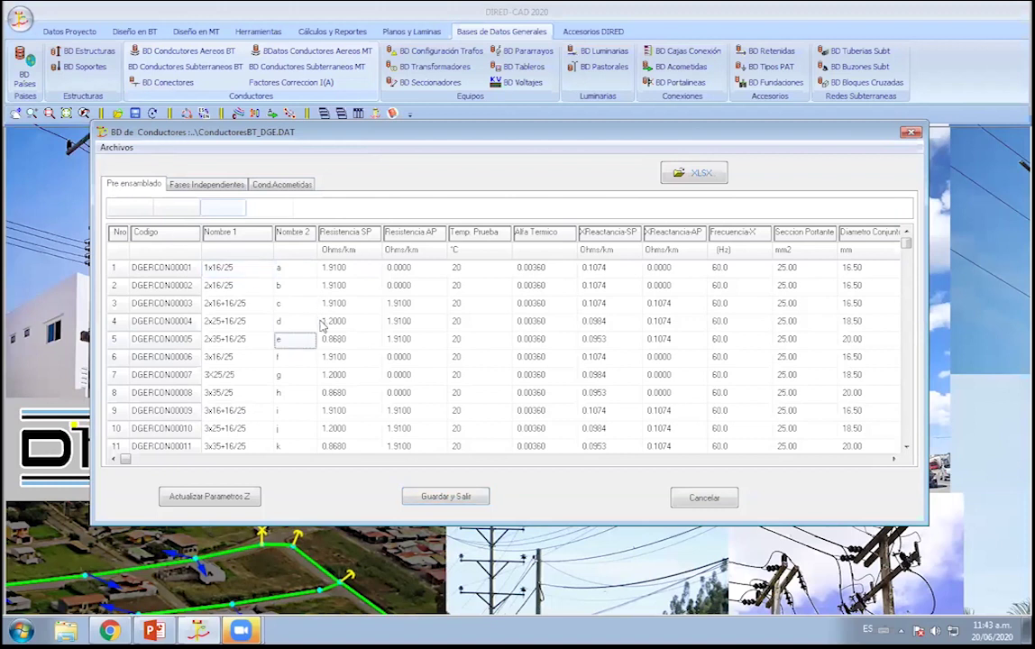
pyautogui.scroll(-1, 315, 316)
pyautogui.click(194, 185)
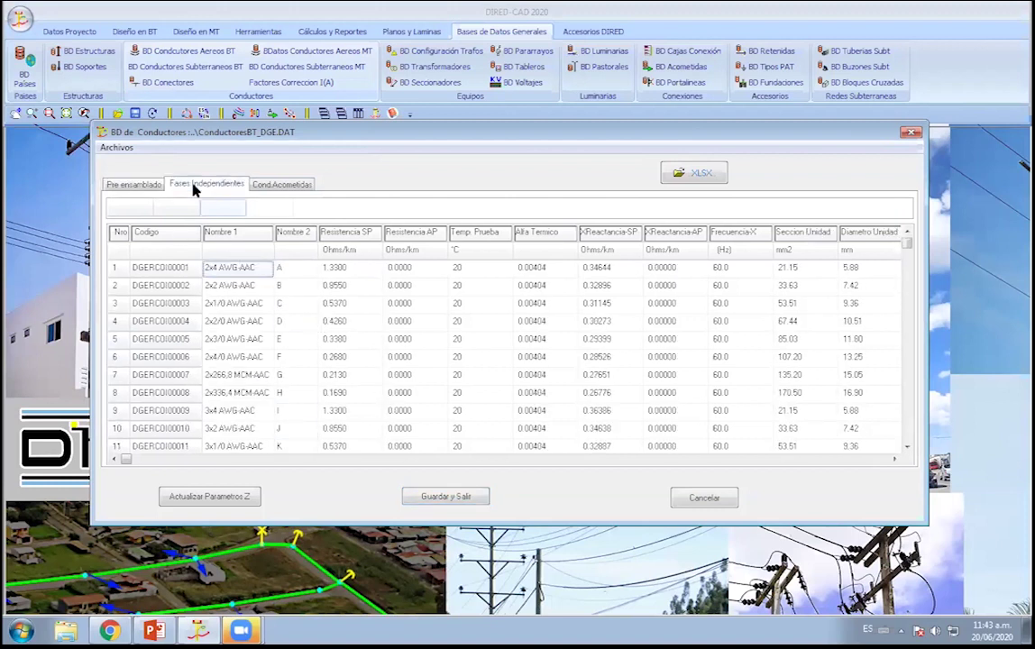
pyautogui.scroll(-1, 231, 370)
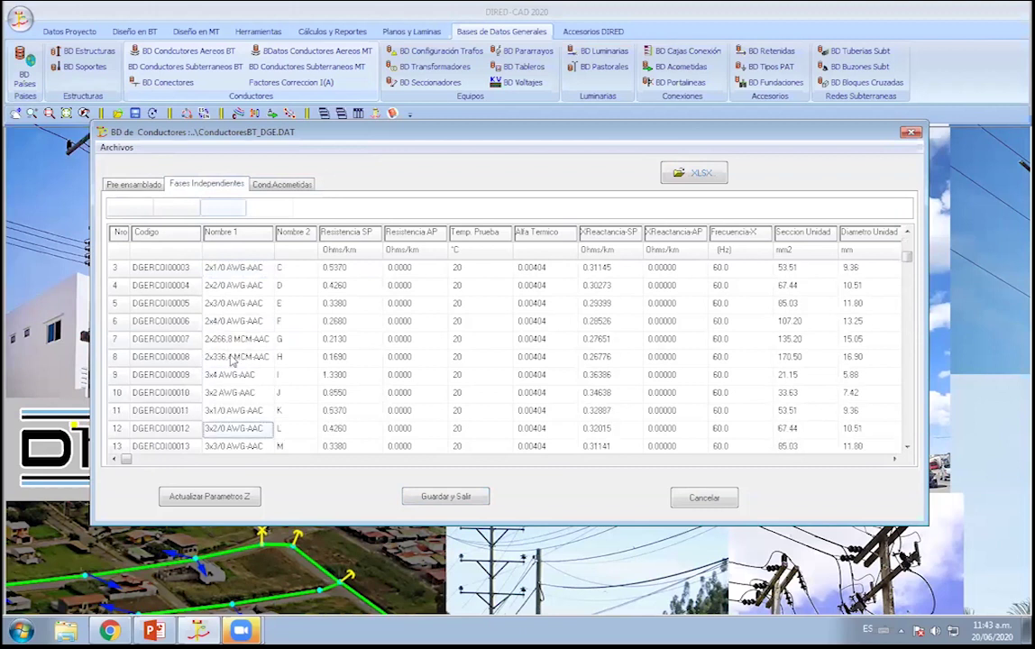
pyautogui.click(281, 184)
pyautogui.click(206, 186)
# Load the ConductoresBT_CODENSA.DAT low-voltage conductor table and scroll through its conductors.
pyautogui.click(116, 147)
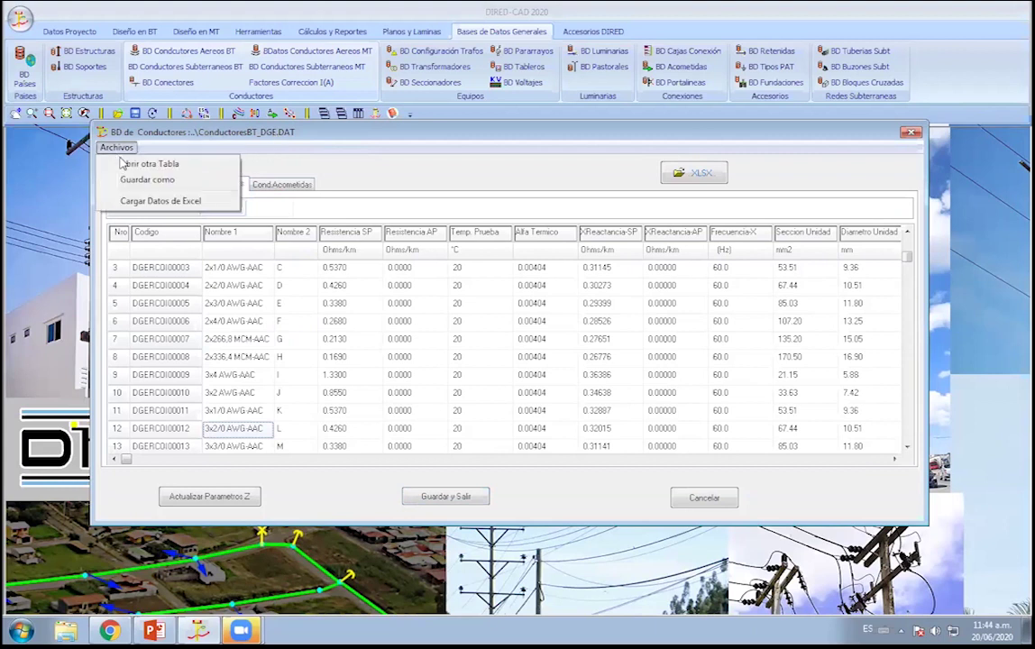
pyautogui.click(135, 164)
pyautogui.click(118, 147)
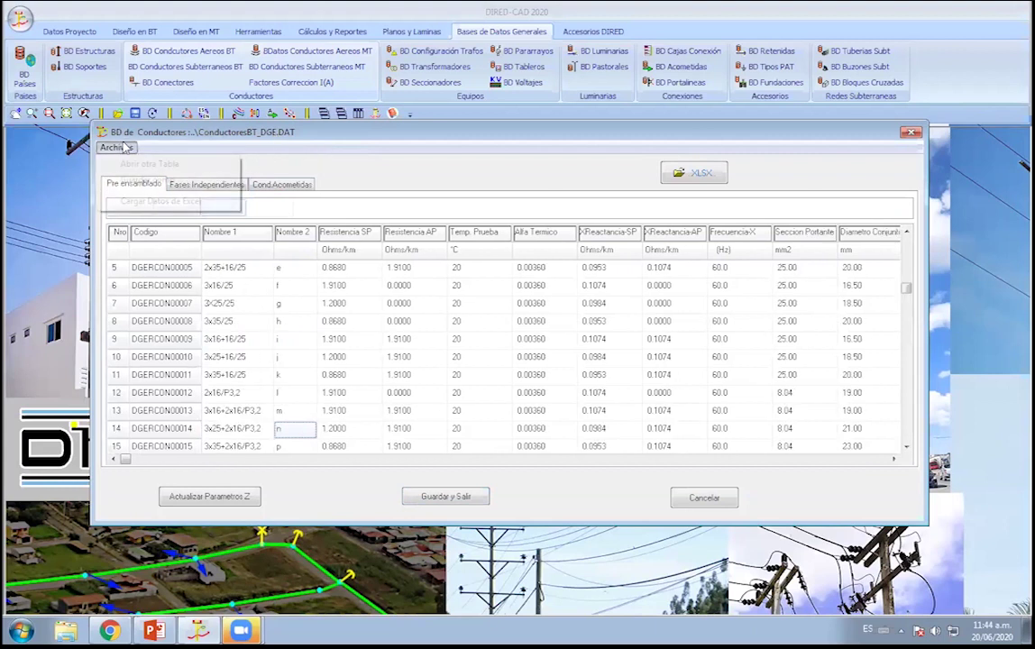
pyautogui.click(162, 164)
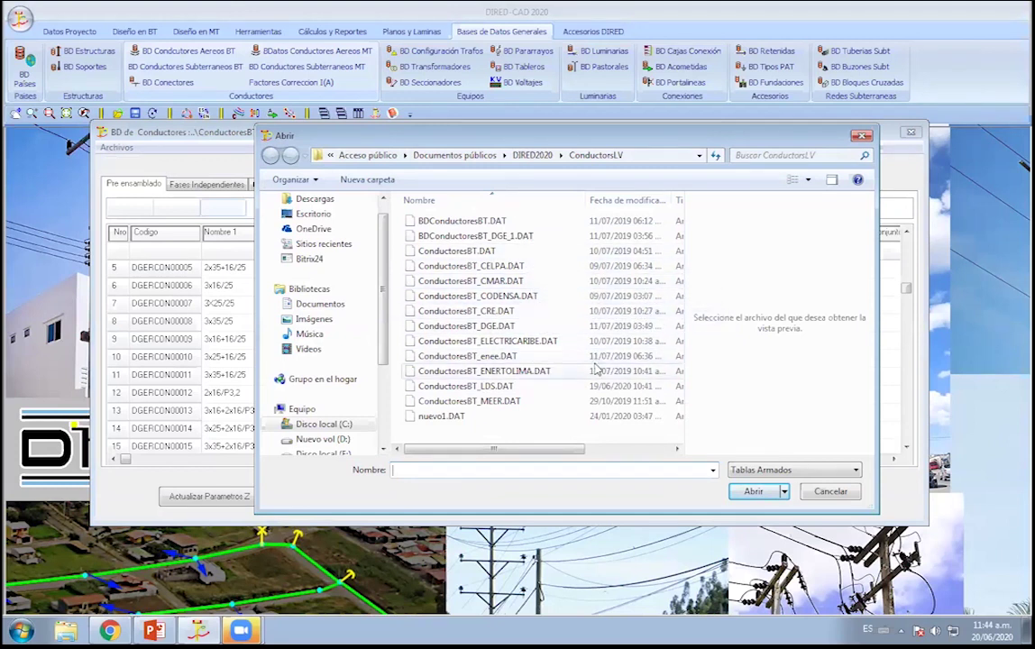
pyautogui.doubleClick(505, 295)
pyautogui.scroll(-1, 230, 361)
pyautogui.scroll(-2, 239, 374)
pyautogui.scroll(-1, 253, 388)
pyautogui.scroll(-3, 256, 392)
pyautogui.scroll(-2, 259, 390)
pyautogui.scroll(-1, 264, 386)
pyautogui.scroll(-2, 274, 386)
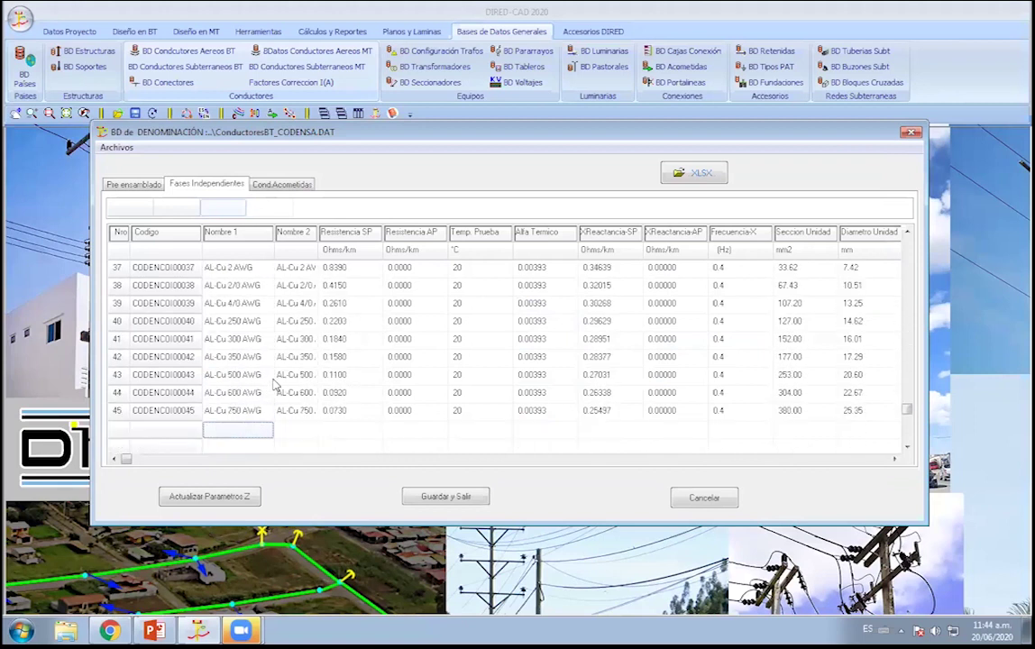
# Swap the conductor table for ConductoresBT_CELPA.DAT.
pyautogui.click(116, 147)
pyautogui.click(149, 163)
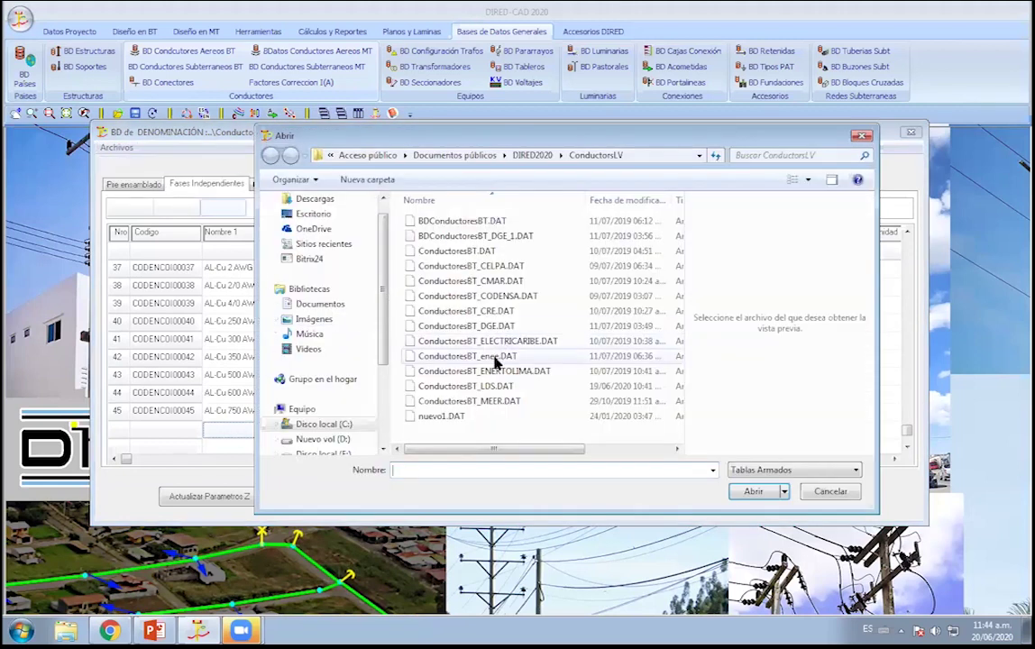
pyautogui.doubleClick(446, 265)
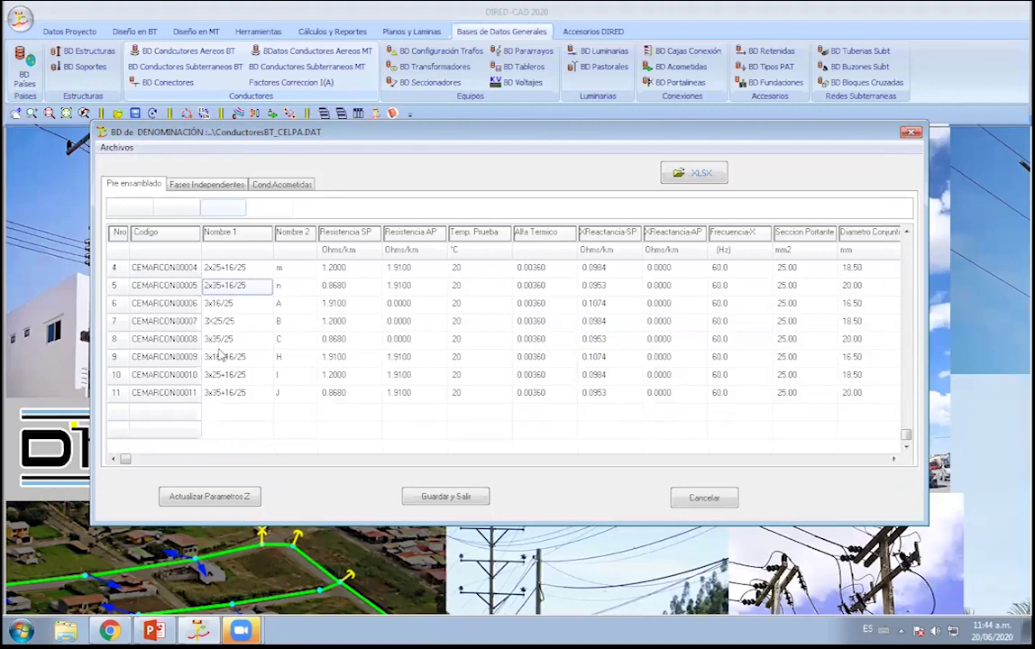
pyautogui.click(685, 498)
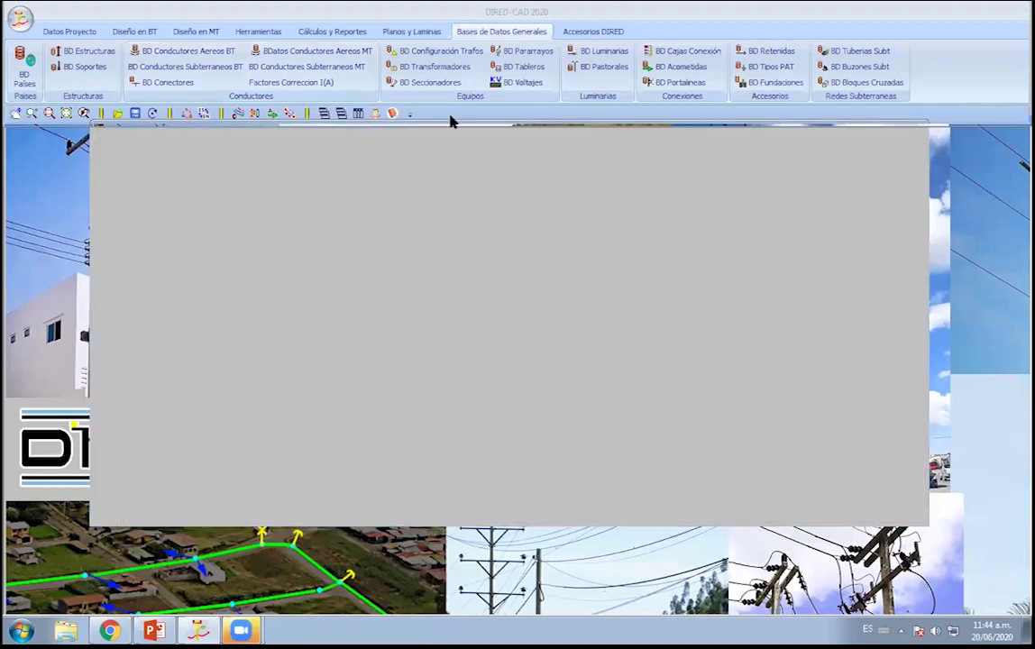
pyautogui.click(362, 69)
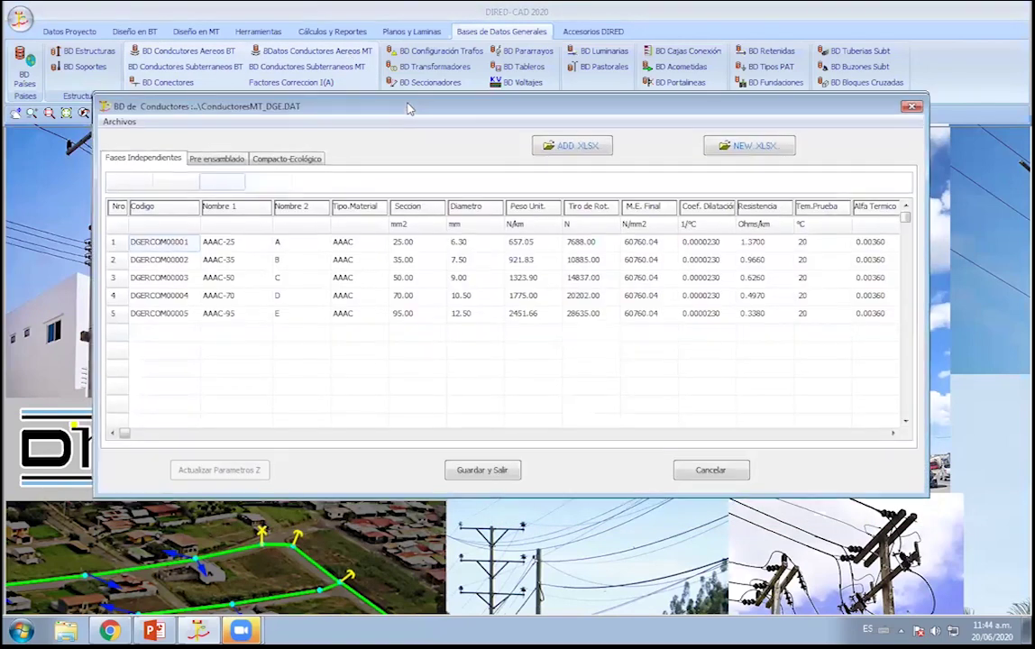
pyautogui.click(236, 205)
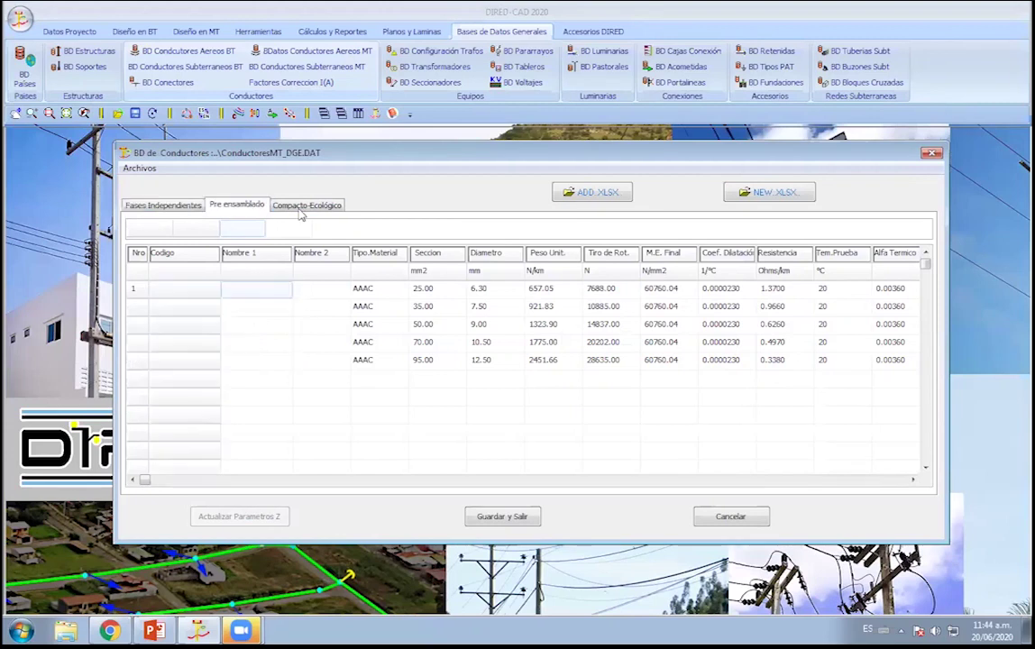
pyautogui.click(180, 205)
pyautogui.click(287, 206)
pyautogui.click(236, 205)
pyautogui.click(167, 206)
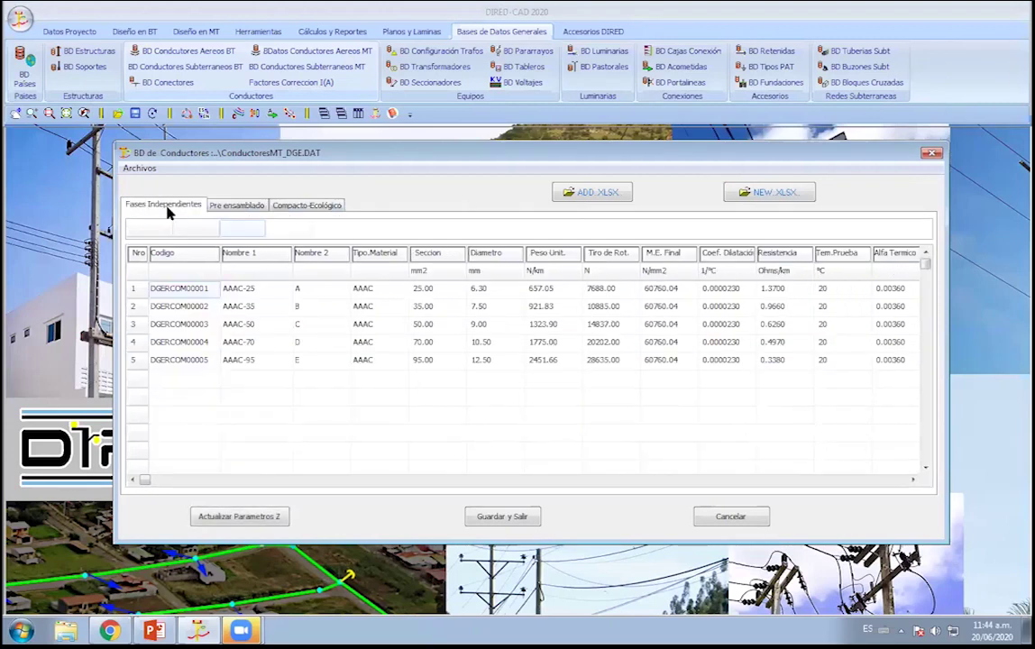
pyautogui.click(218, 207)
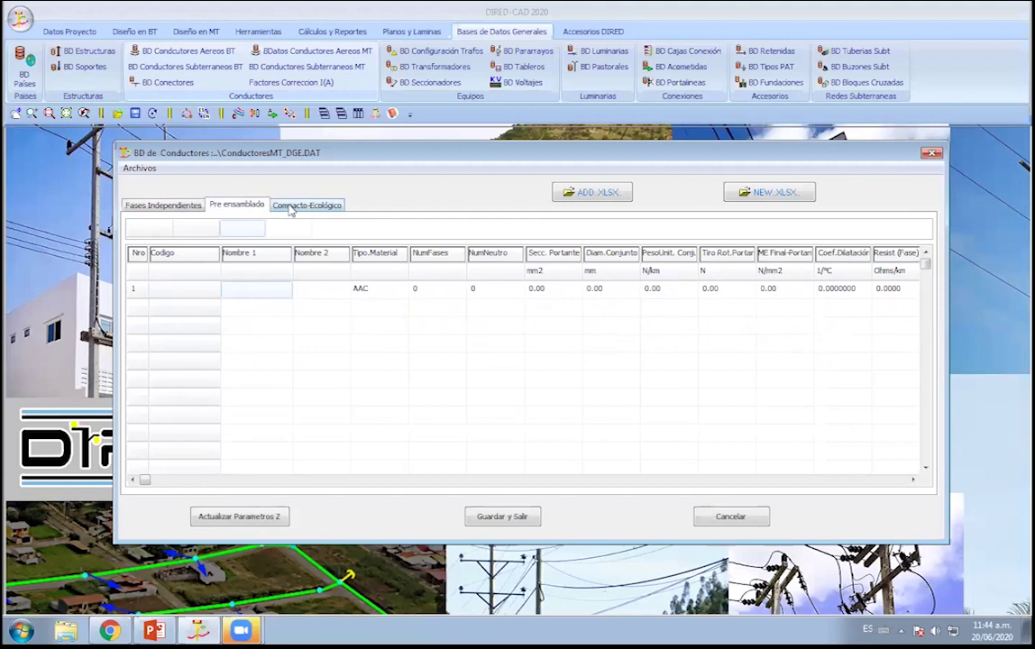
pyautogui.click(180, 206)
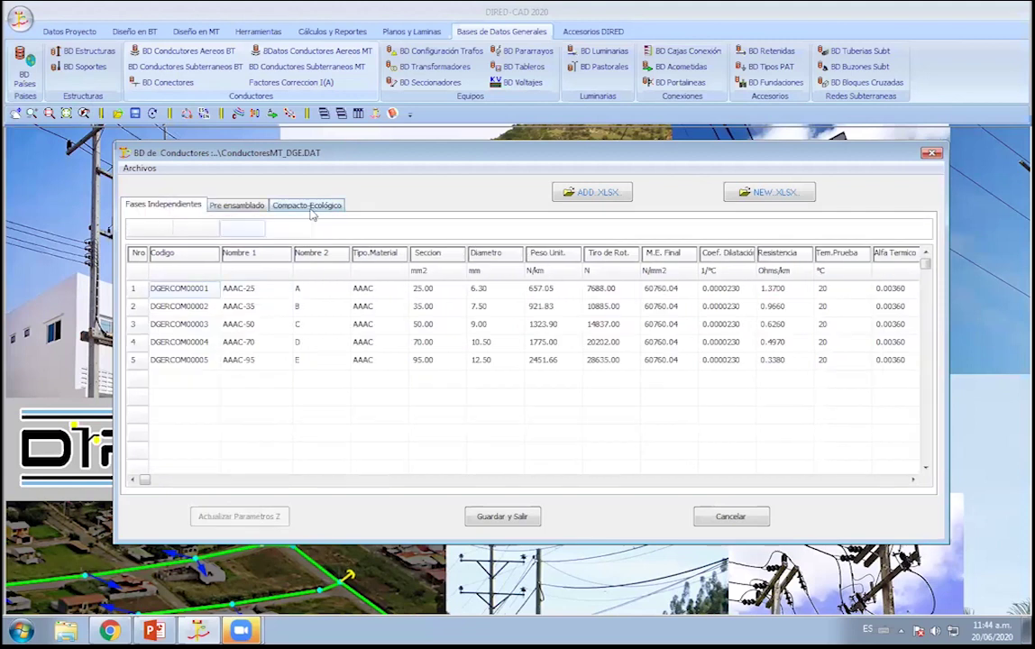
pyautogui.click(140, 168)
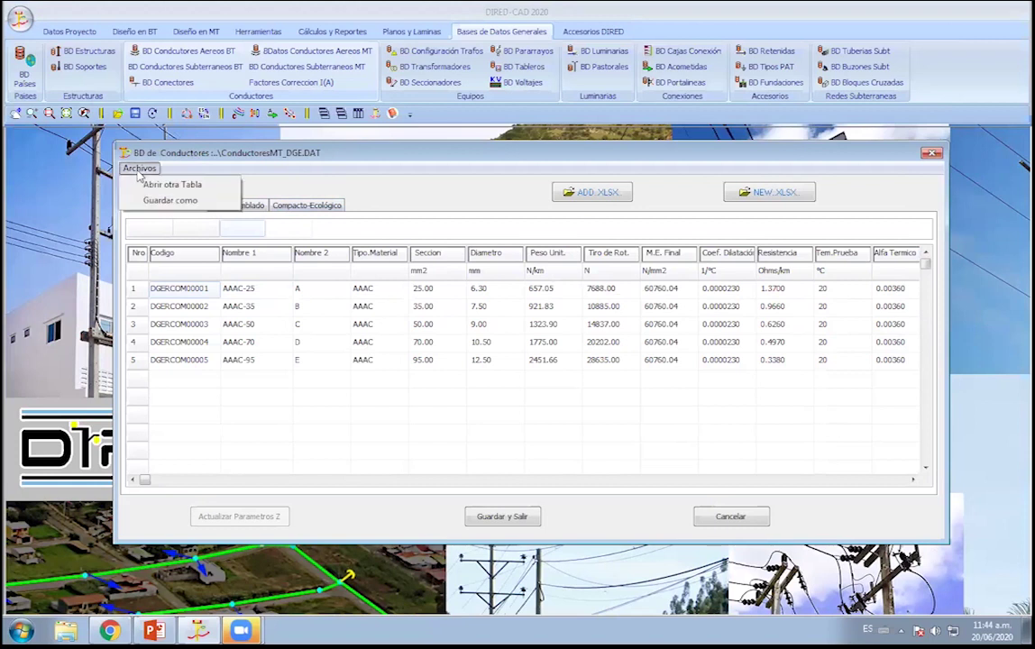
pyautogui.click(167, 185)
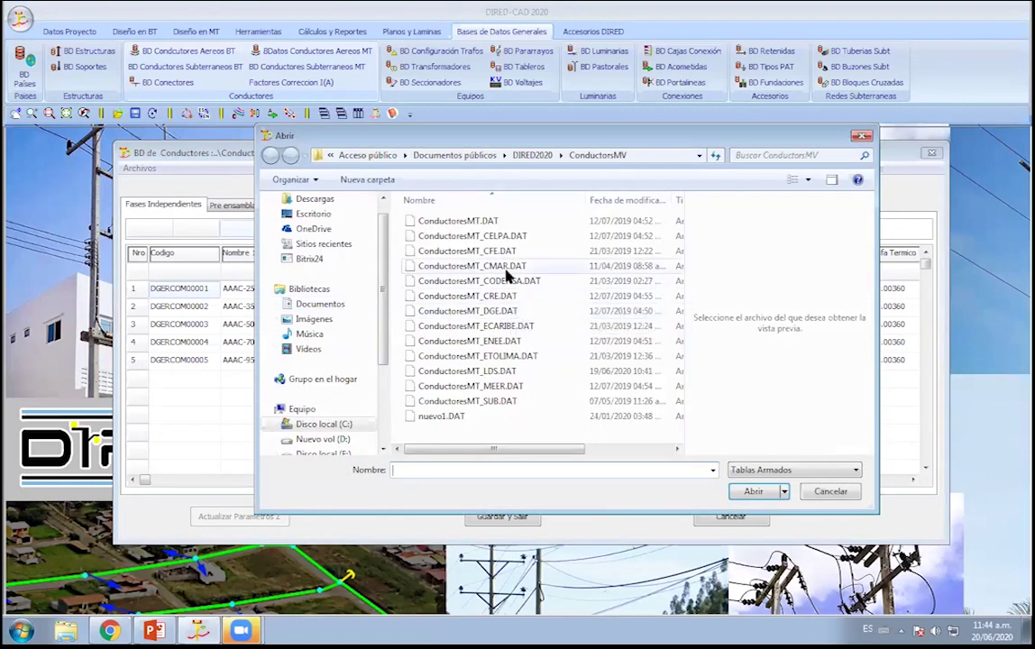
pyautogui.doubleClick(495, 310)
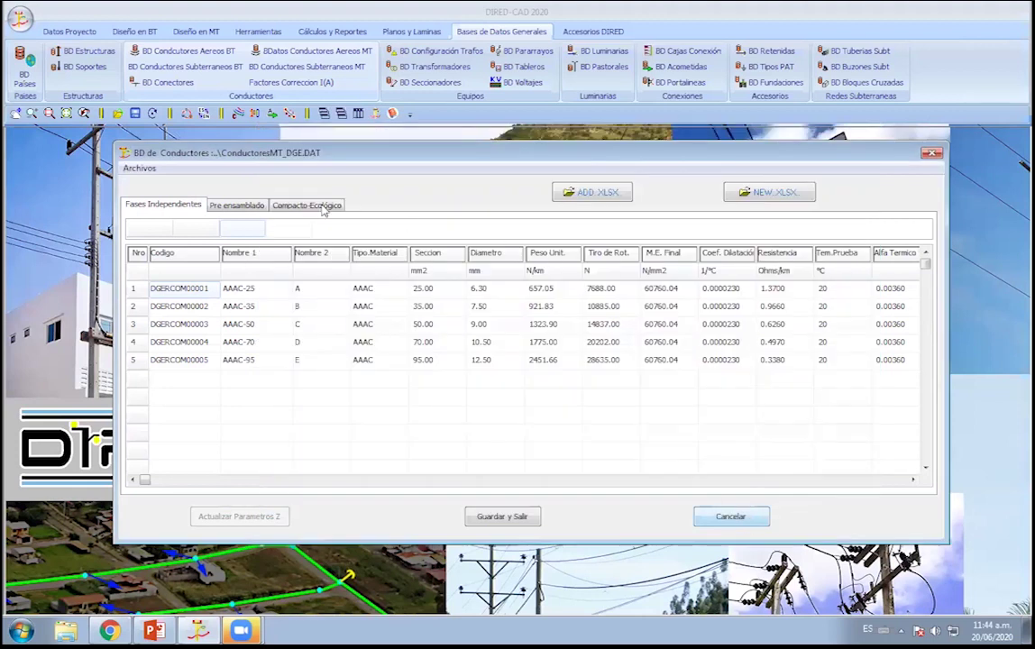
pyautogui.click(730, 516)
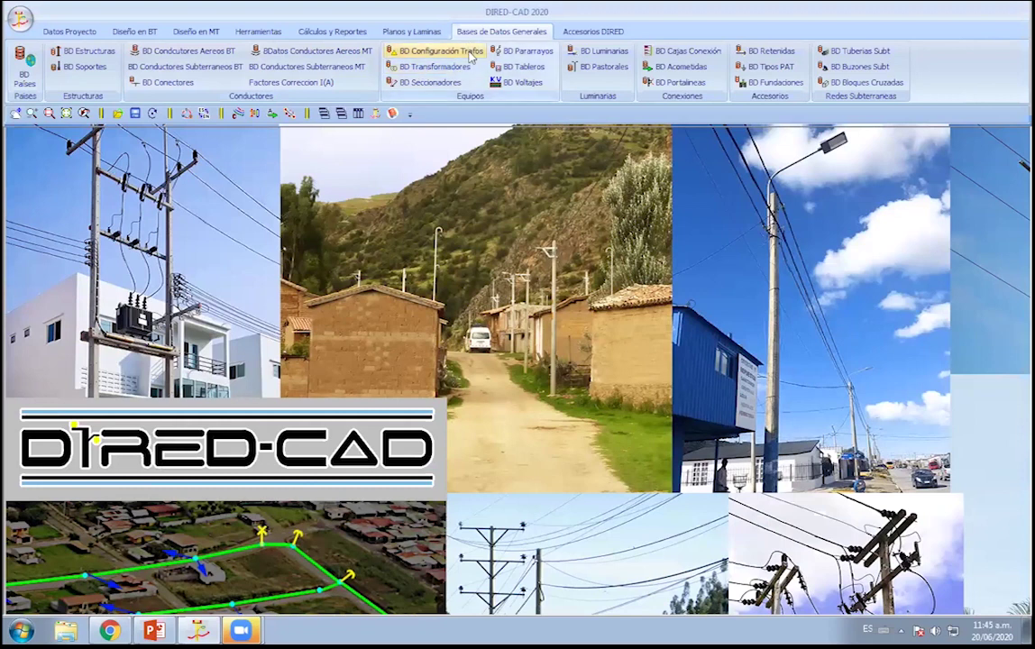
pyautogui.click(470, 55)
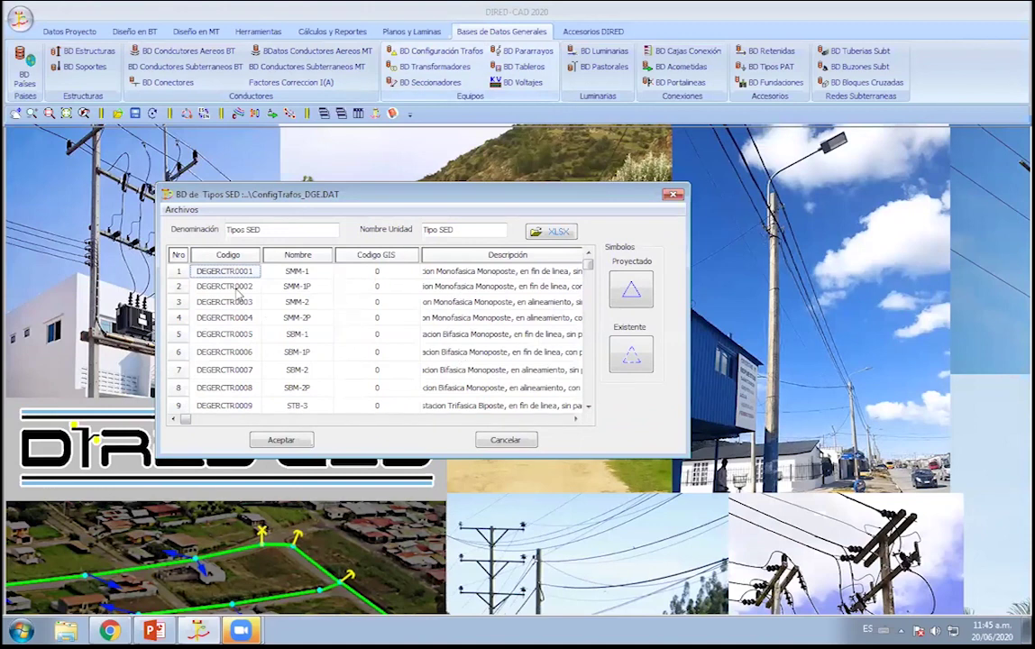
pyautogui.click(536, 301)
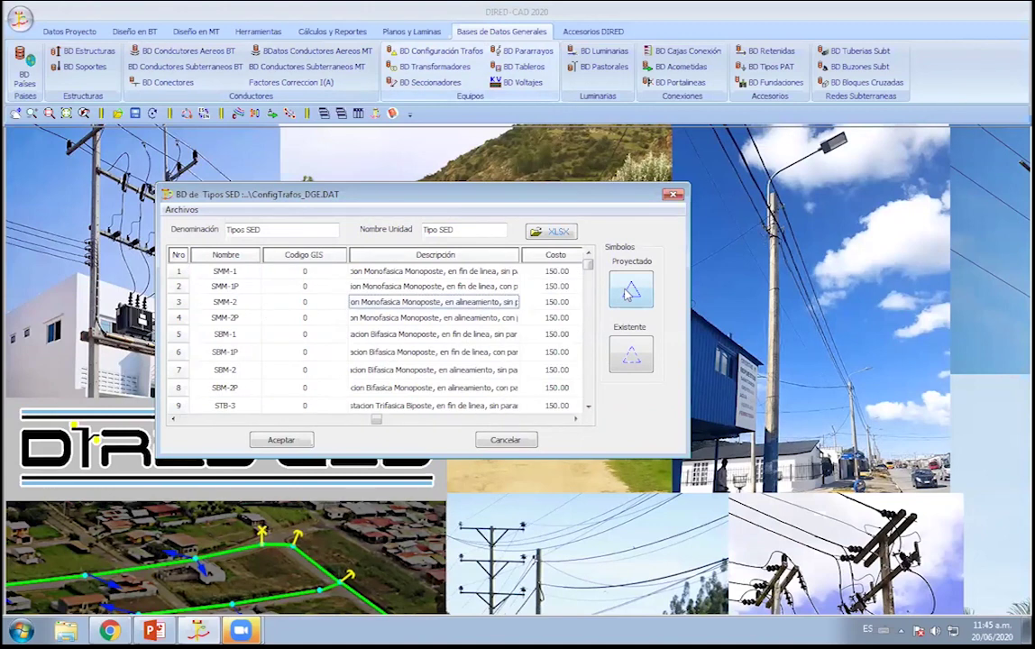
pyautogui.click(628, 294)
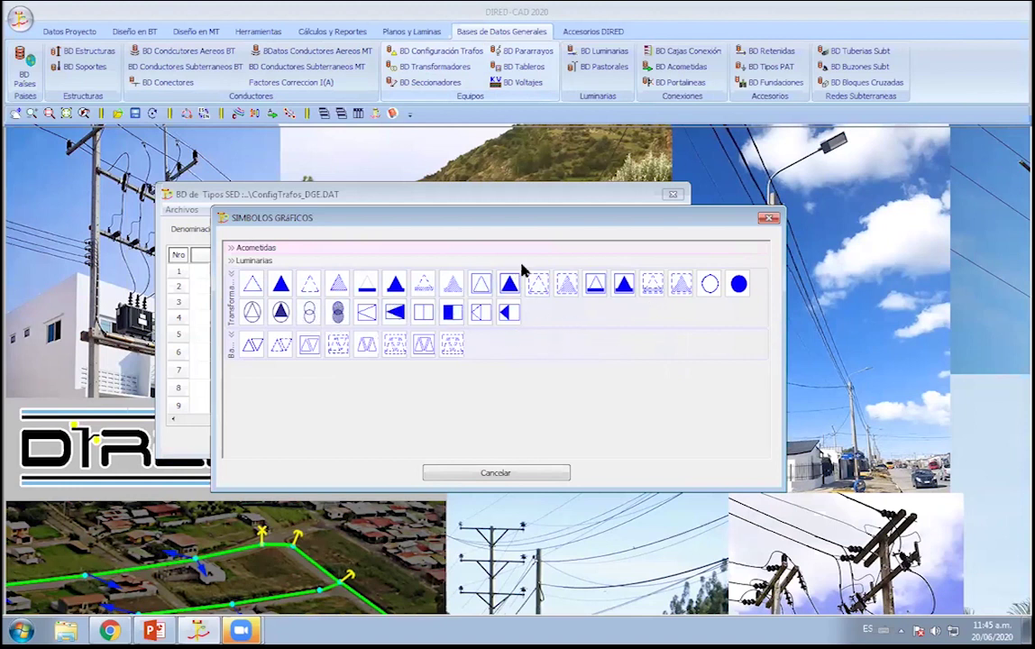
pyautogui.moveTo(559, 212); pyautogui.dragTo(621, 218)
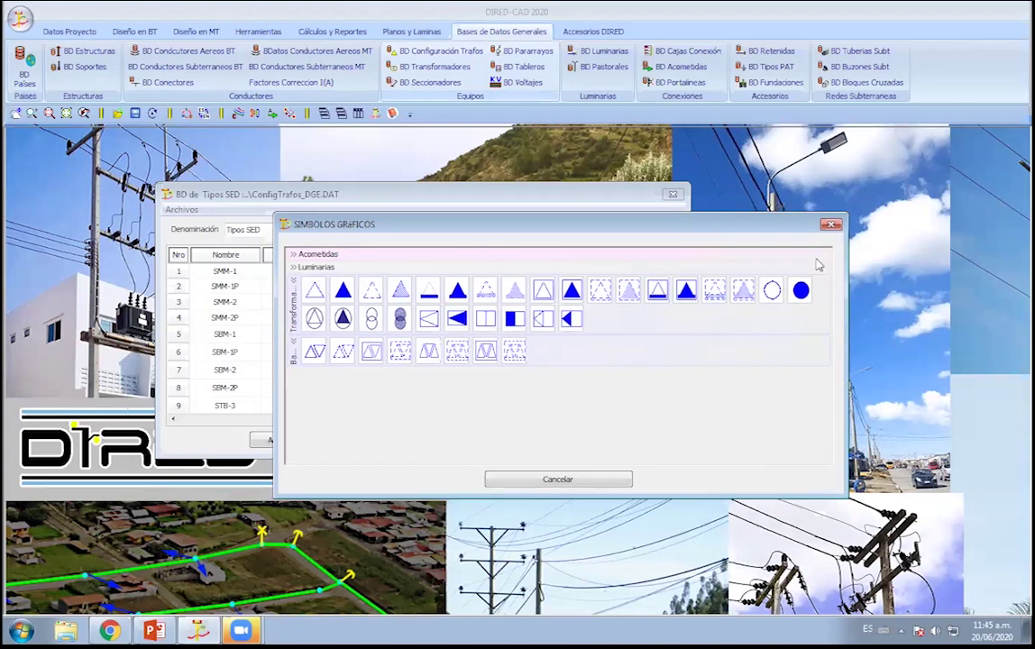
pyautogui.click(513, 355)
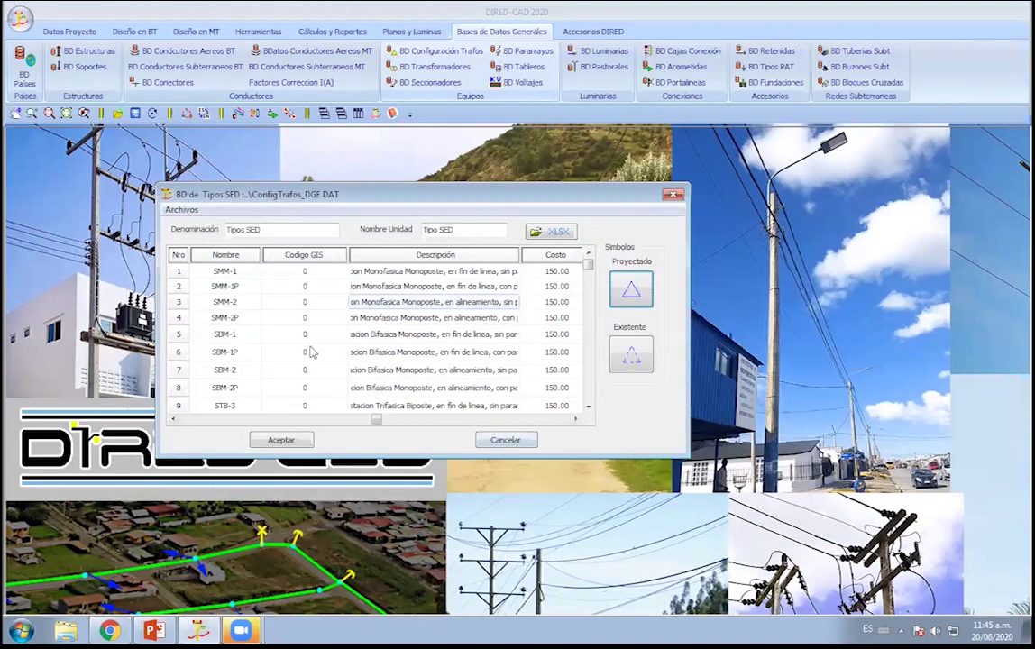
pyautogui.click(505, 440)
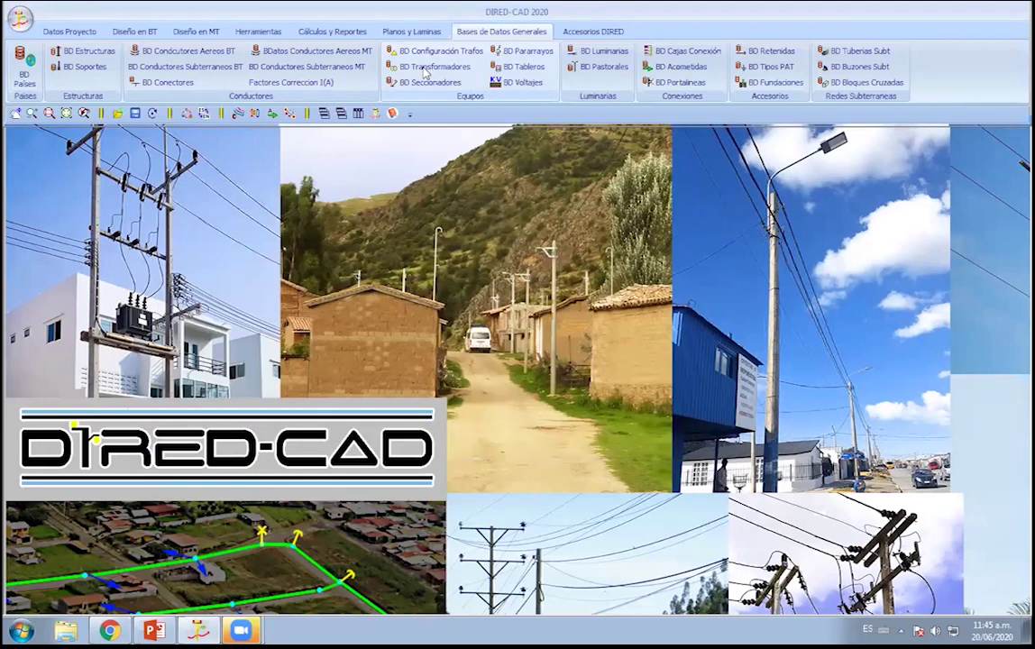
pyautogui.click(424, 68)
pyautogui.moveTo(448, 160); pyautogui.dragTo(379, 113)
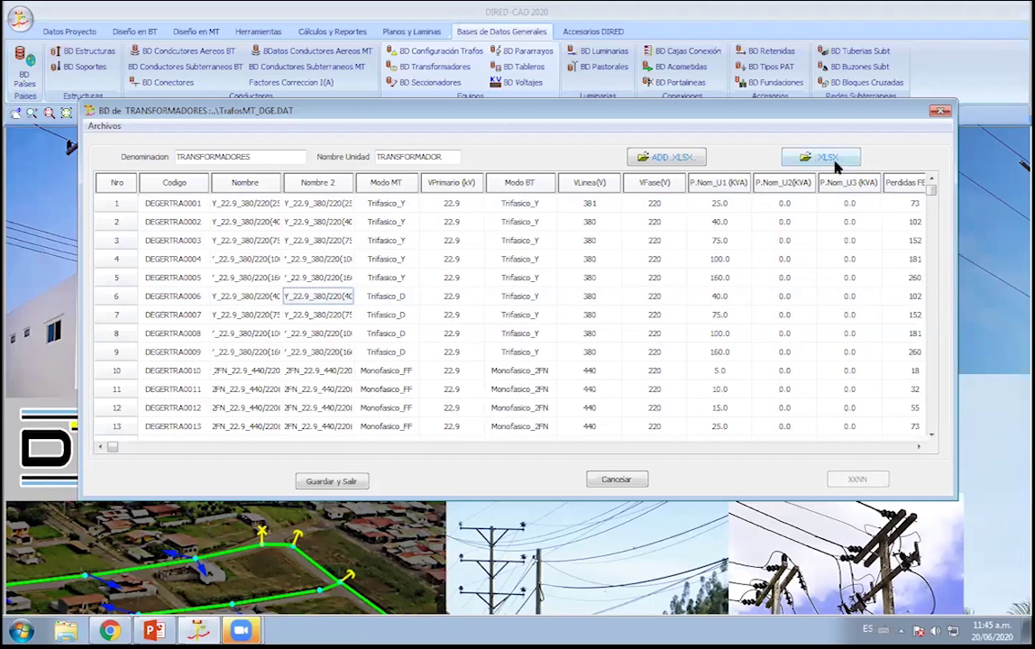
pyautogui.click(652, 315)
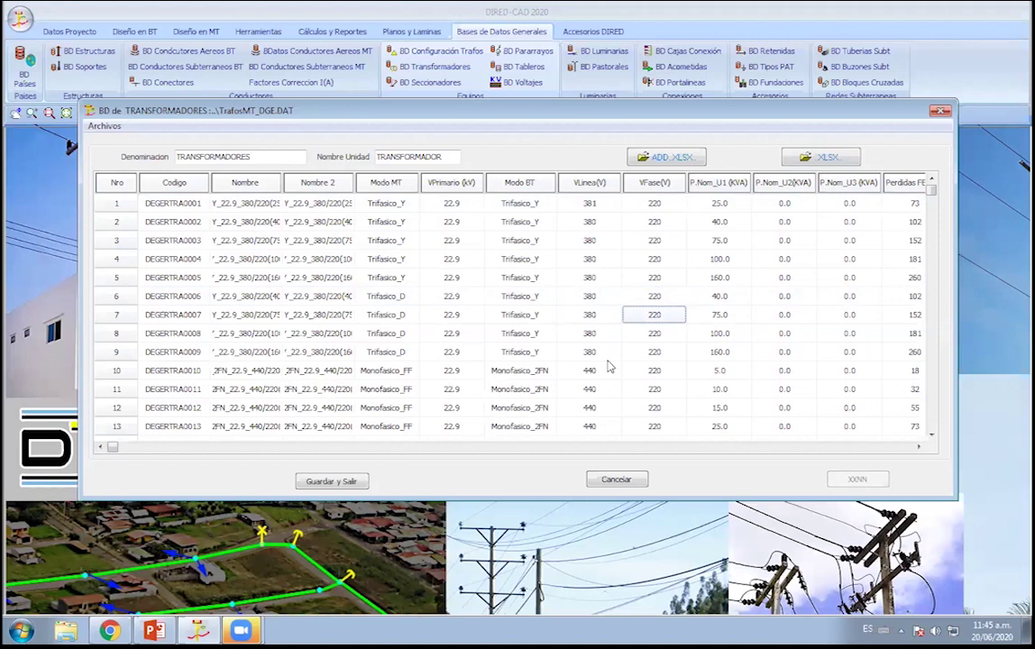
pyautogui.scroll(-2, 621, 378)
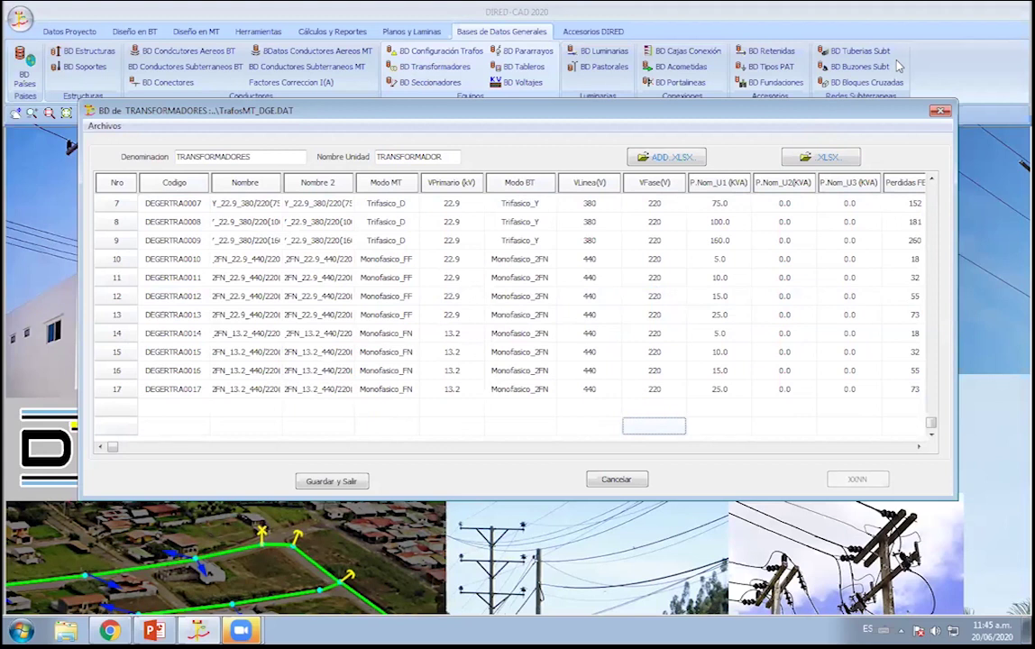
pyautogui.click(897, 66)
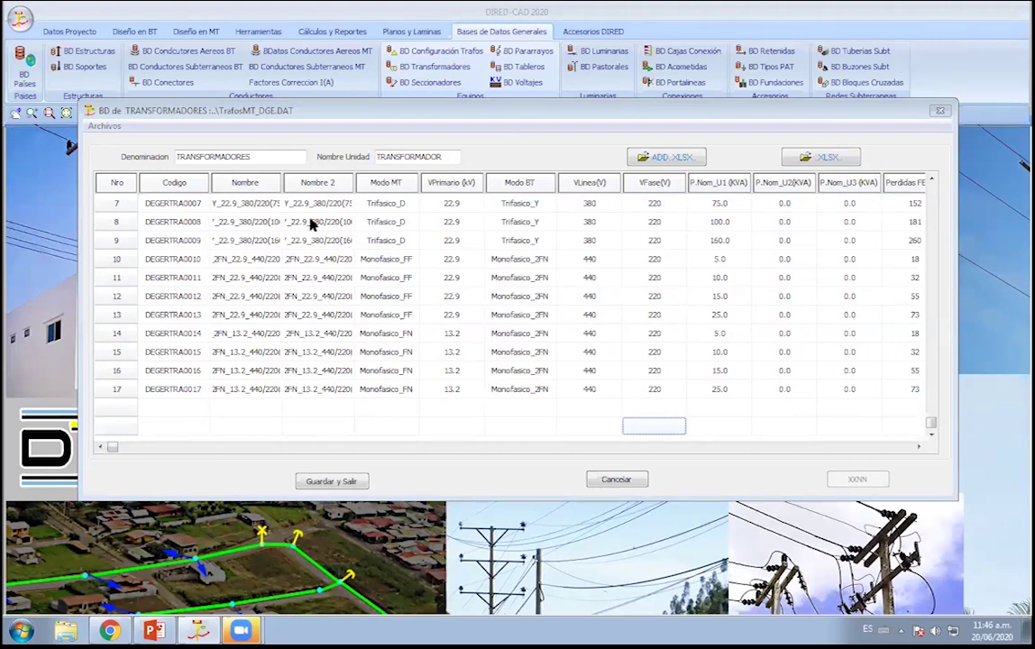
pyautogui.click(940, 112)
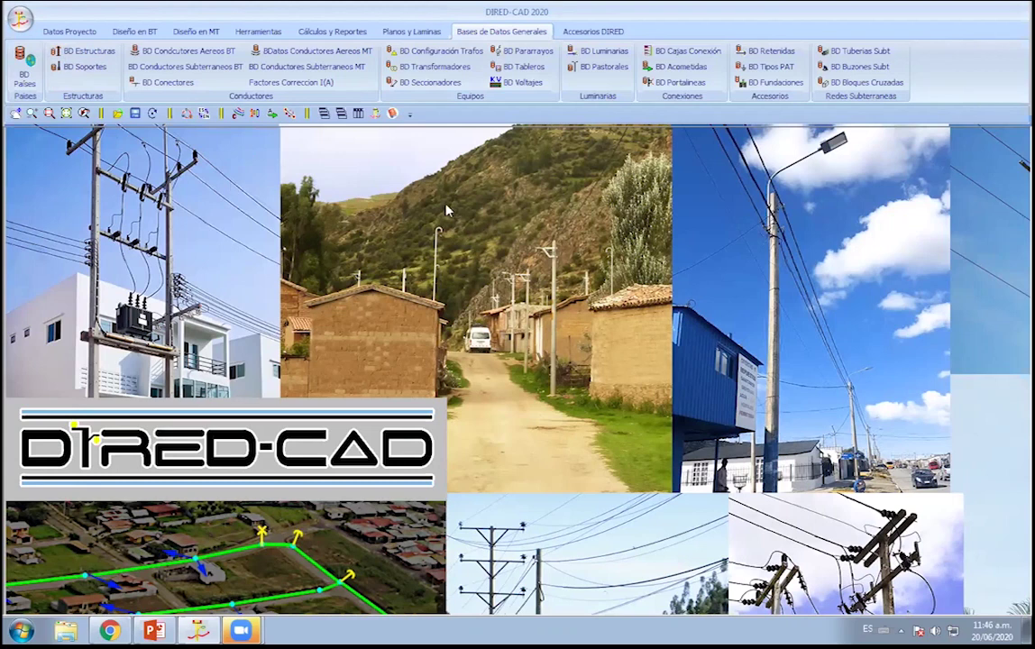
# Open the medium-voltage structures database and review structures PS1-2N and PS1-2L.
pyautogui.click(90, 51)
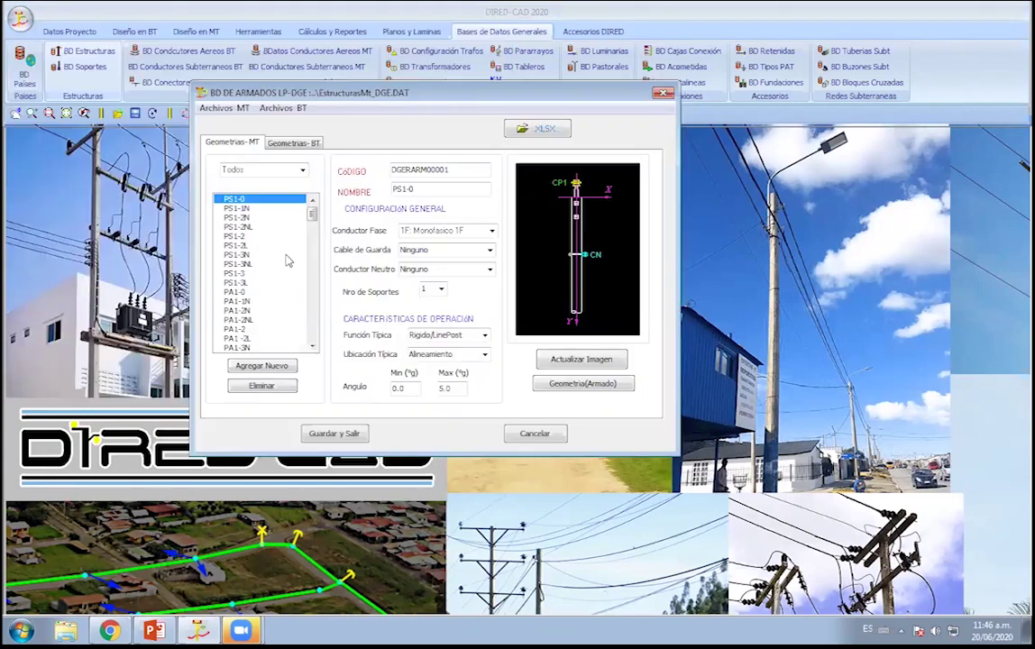
pyautogui.moveTo(307, 39); pyautogui.dragTo(480, 100)
pyautogui.click(239, 217)
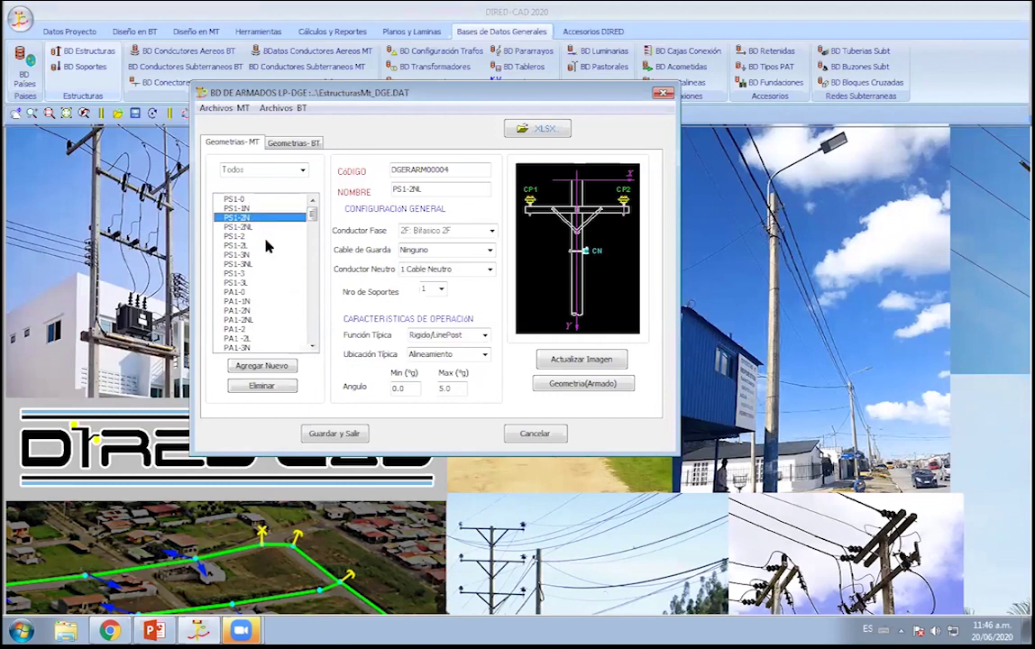
pyautogui.click(267, 245)
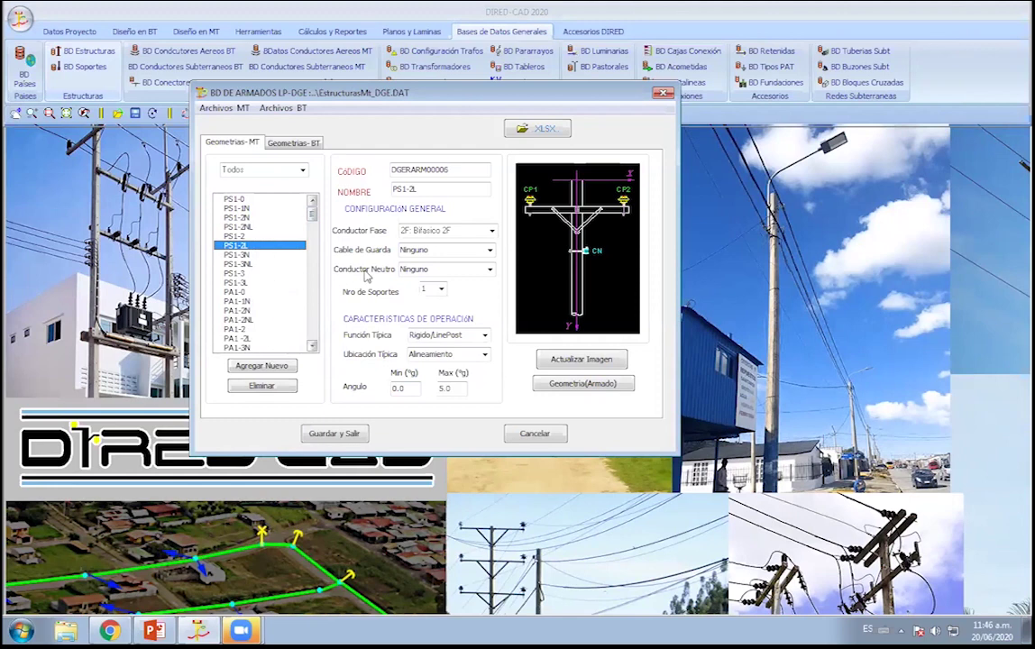
# Load the EstructurasMt_MEER.DAT table and display structure ESV-3CA.
pyautogui.click(206, 108)
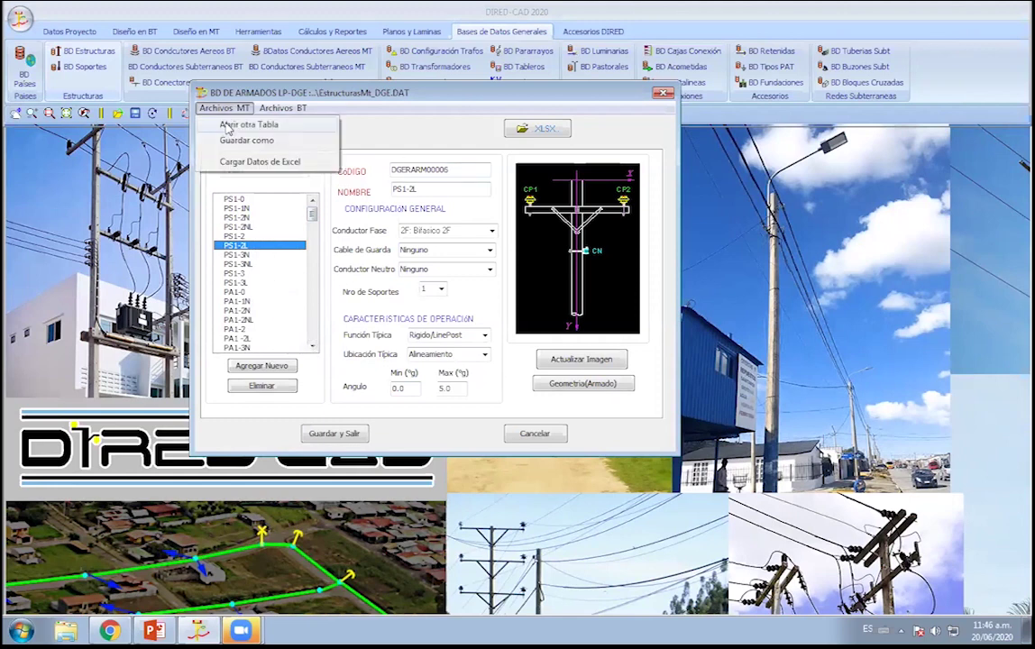
pyautogui.click(237, 125)
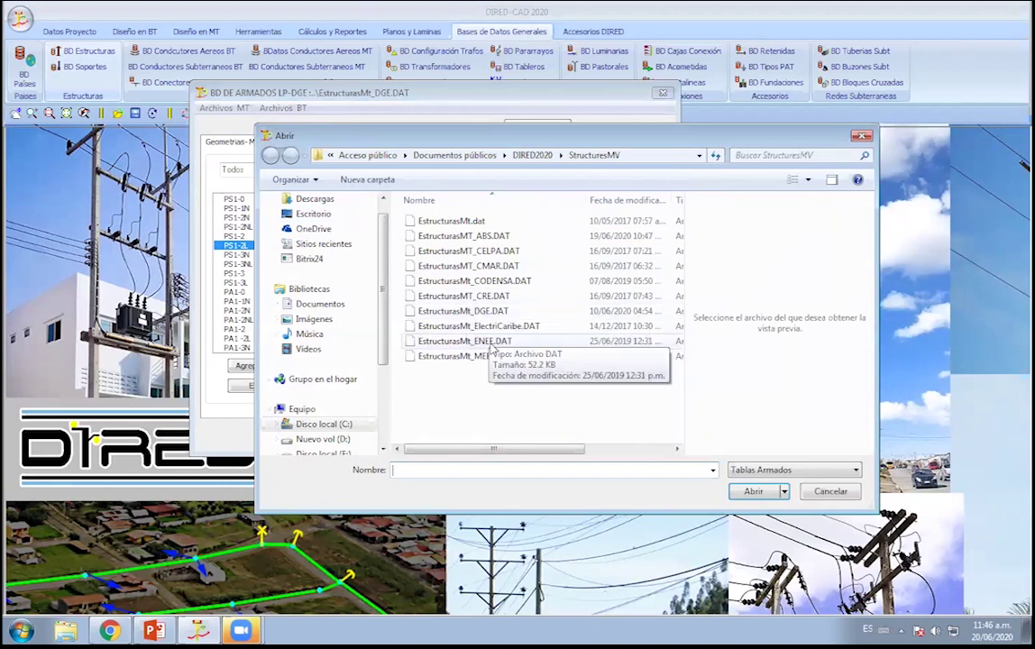
pyautogui.doubleClick(487, 356)
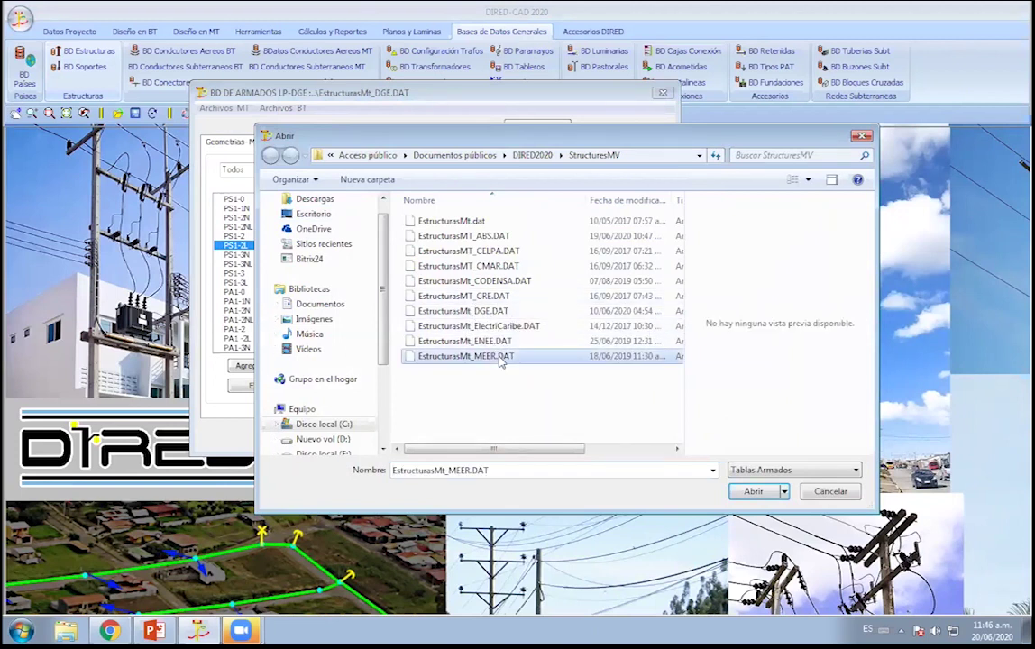
pyautogui.click(234, 217)
pyautogui.click(238, 301)
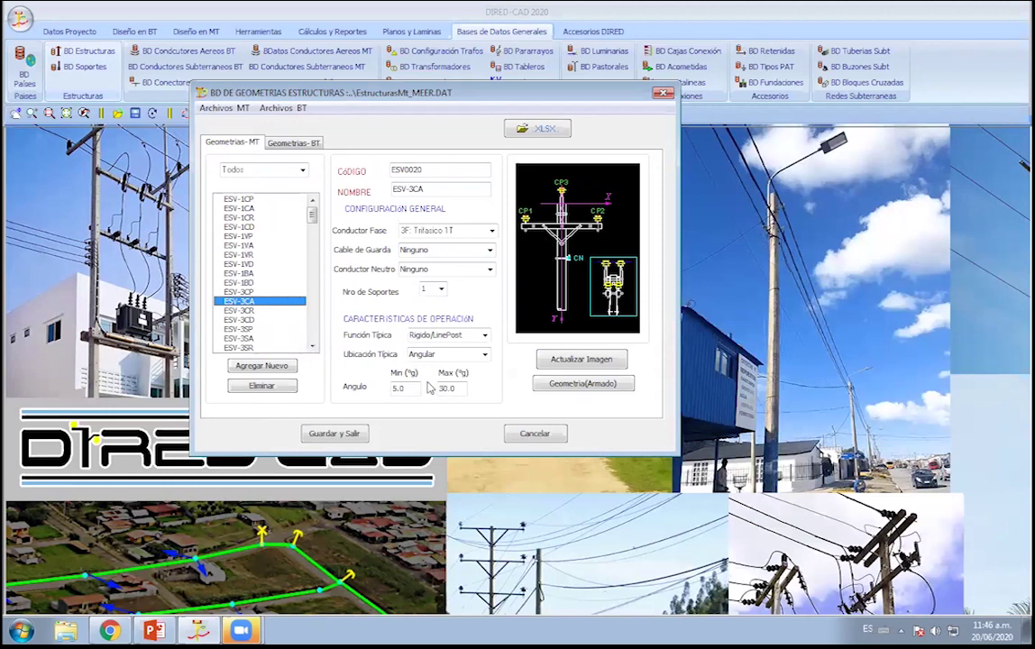
# Check ESV-3CA's preview image and conductor point coordinates without changing them.
pyautogui.click(580, 359)
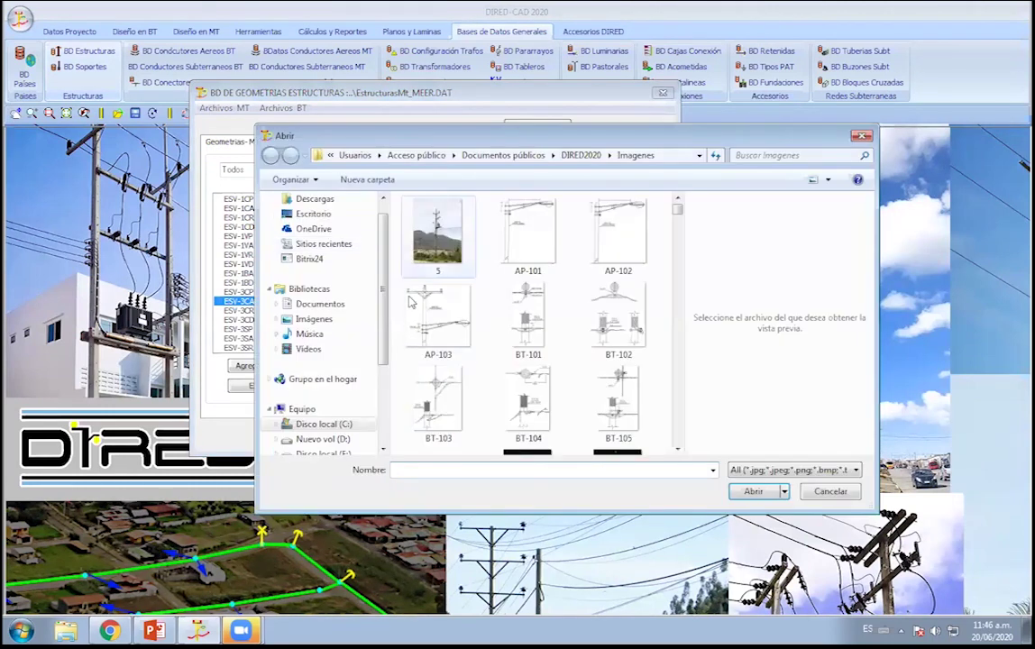
pyautogui.click(862, 135)
pyautogui.click(582, 383)
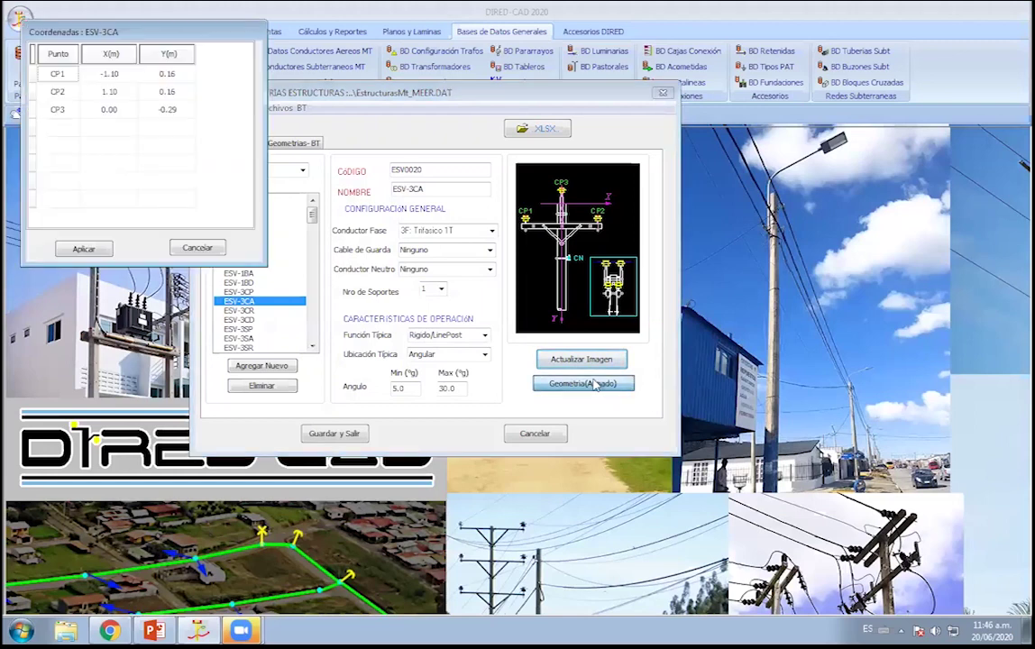
pyautogui.moveTo(173, 35); pyautogui.dragTo(410, 124)
pyautogui.click(435, 337)
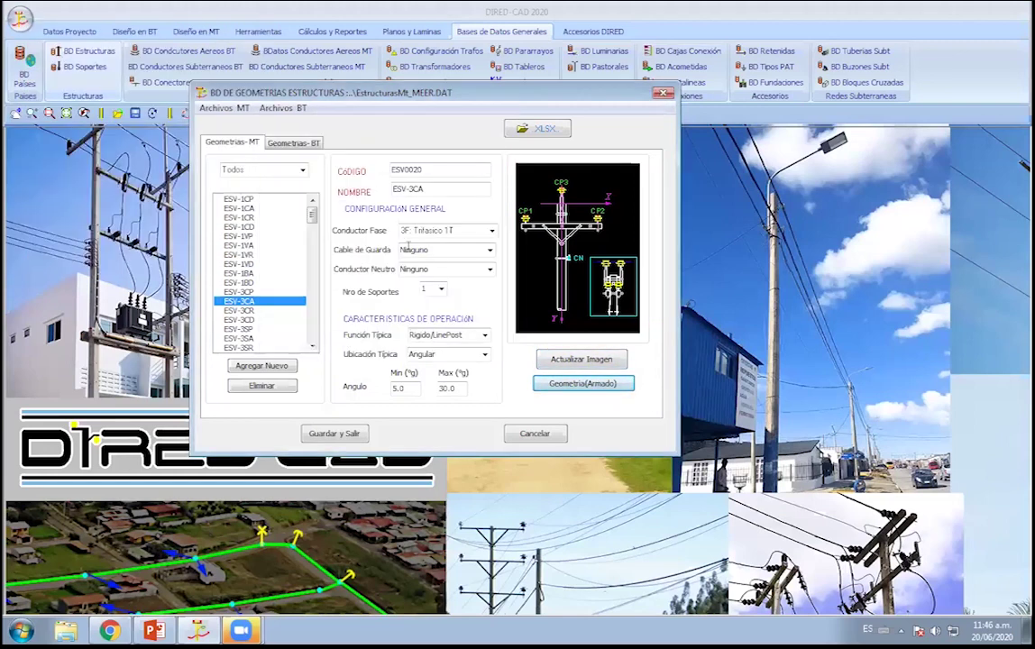
# Review ESV-3CA's conductor, guard cable and angle settings, view ESV-3SP, then show the Geometrias-BT structures.
pyautogui.press('Tab')
pyautogui.press('Tab')
pyautogui.press('Tab')
pyautogui.press('Tab')
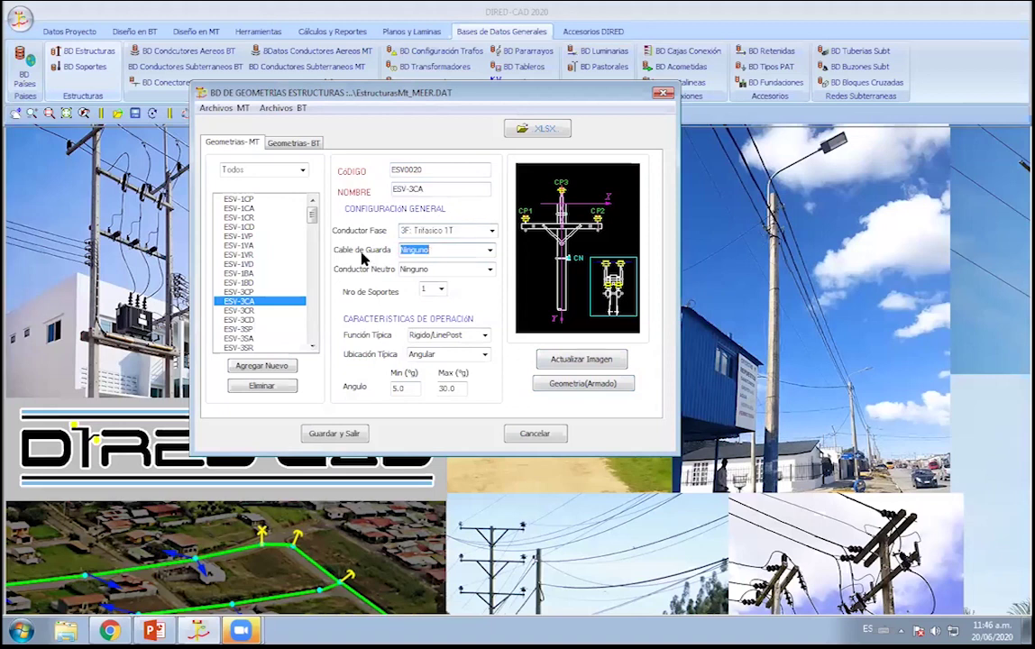
pyautogui.click(491, 231)
pyautogui.click(475, 299)
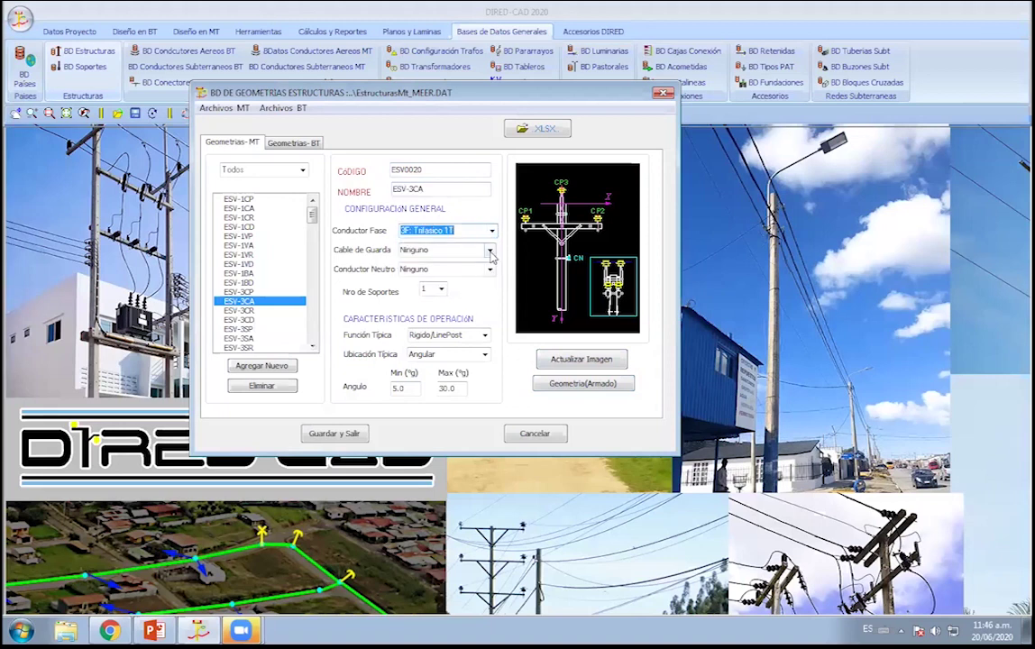
pyautogui.click(442, 249)
pyautogui.click(415, 317)
pyautogui.click(396, 388)
pyautogui.press('Tab')
pyautogui.click(282, 330)
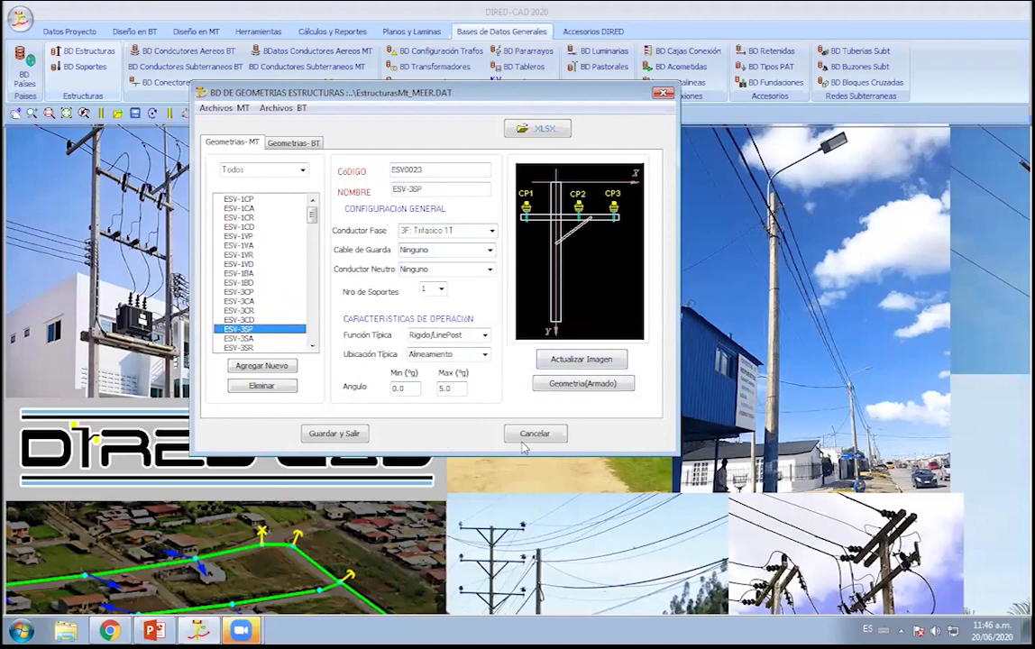
pyautogui.click(287, 144)
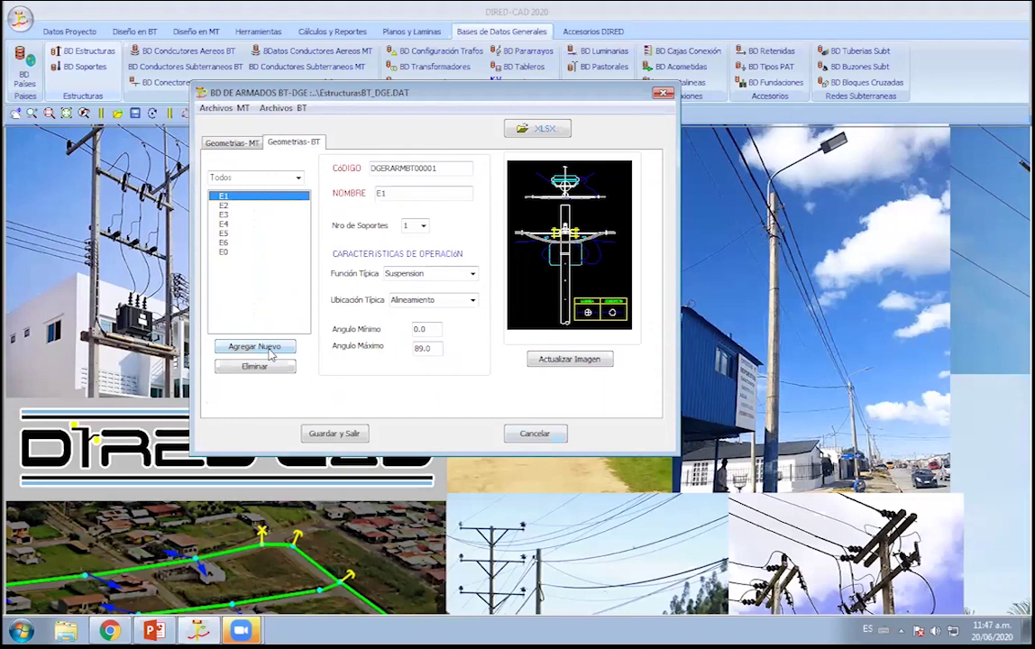
# Check the Archivos MT options, then close BD DE ARMADOS without saving.
pyautogui.click(210, 107)
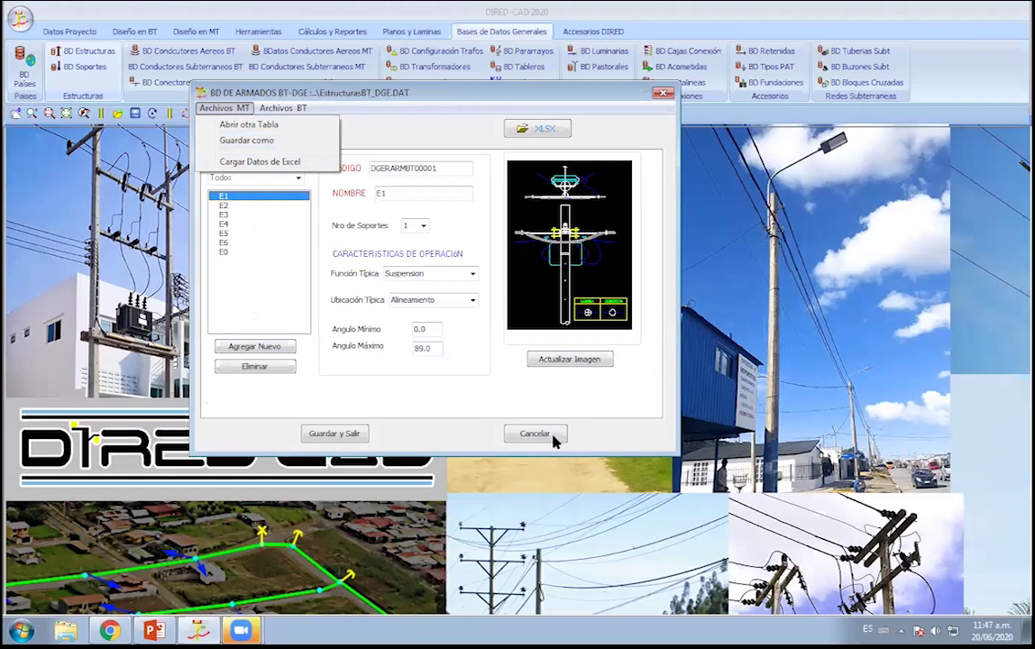
pyautogui.click(553, 436)
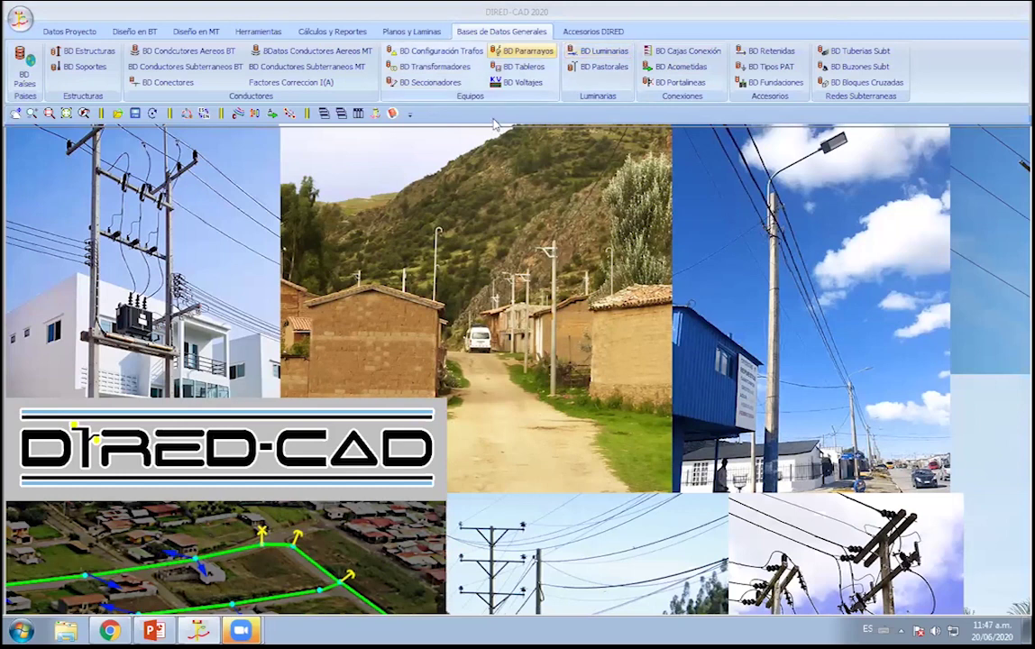
pyautogui.click(527, 52)
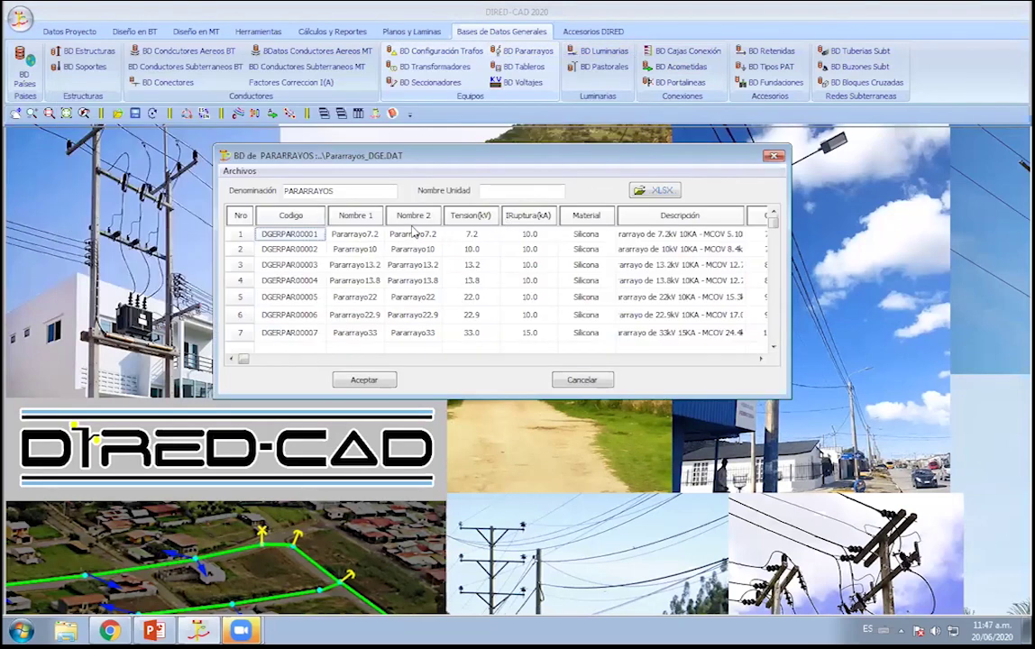
pyautogui.click(238, 170)
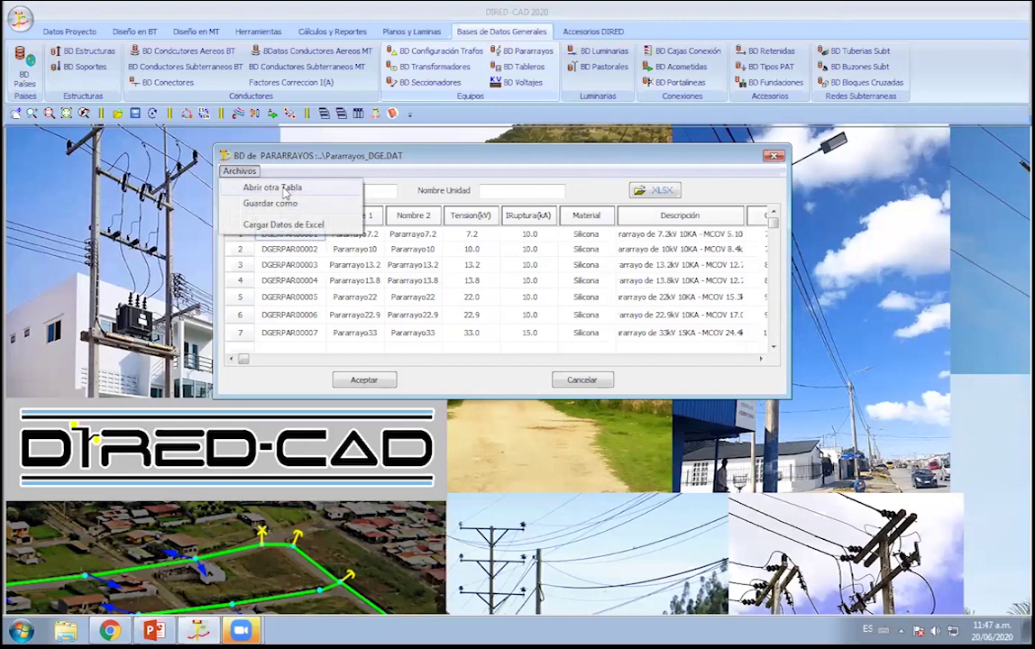
pyautogui.click(285, 188)
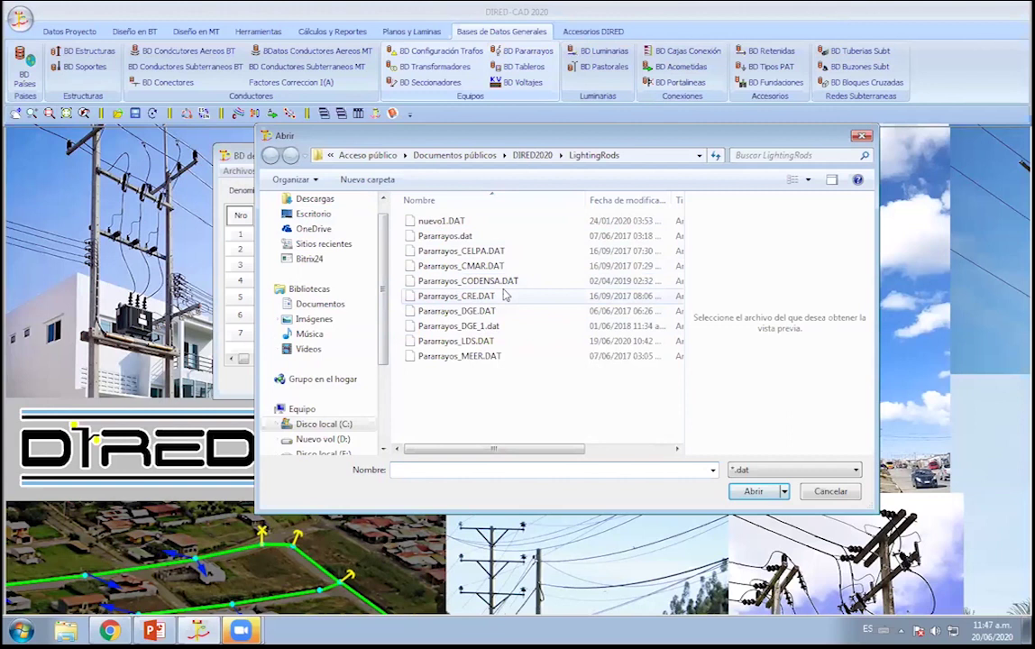
pyautogui.click(827, 492)
pyautogui.press('Down')
pyautogui.press('Down')
pyautogui.press('Down')
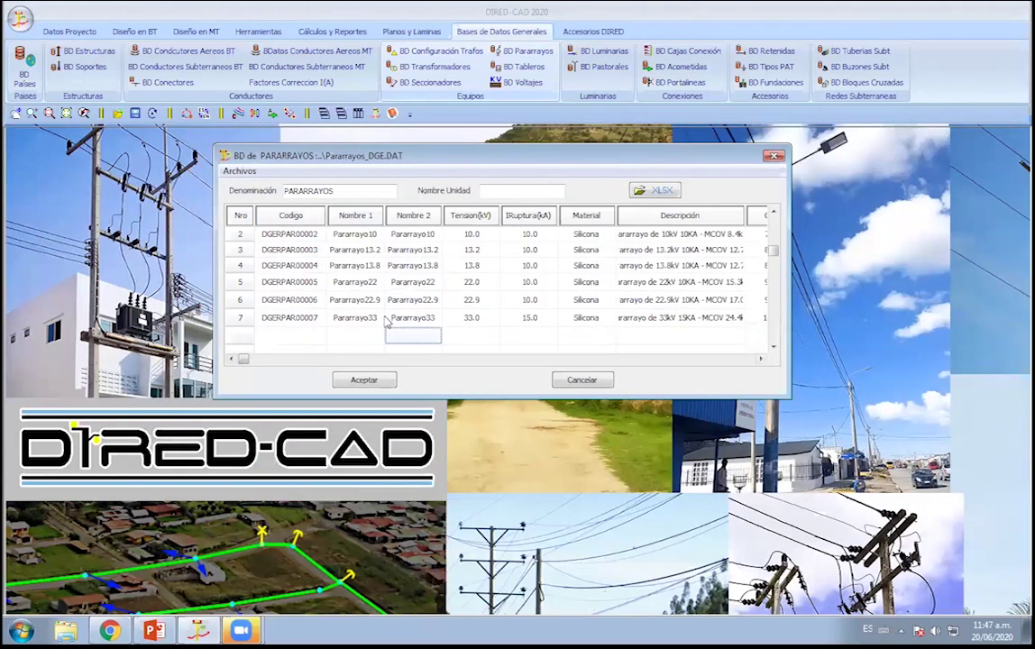
pyautogui.scroll(-1, 343, 288)
pyautogui.rightClick(233, 269)
pyautogui.click(295, 281)
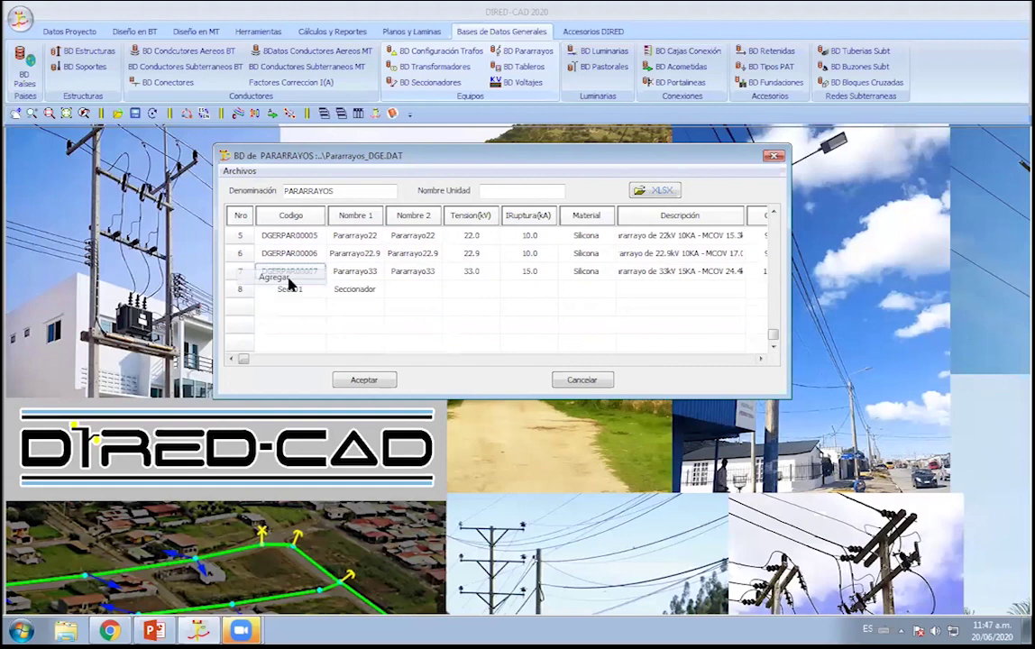
pyautogui.write('25')
pyautogui.click(470, 289)
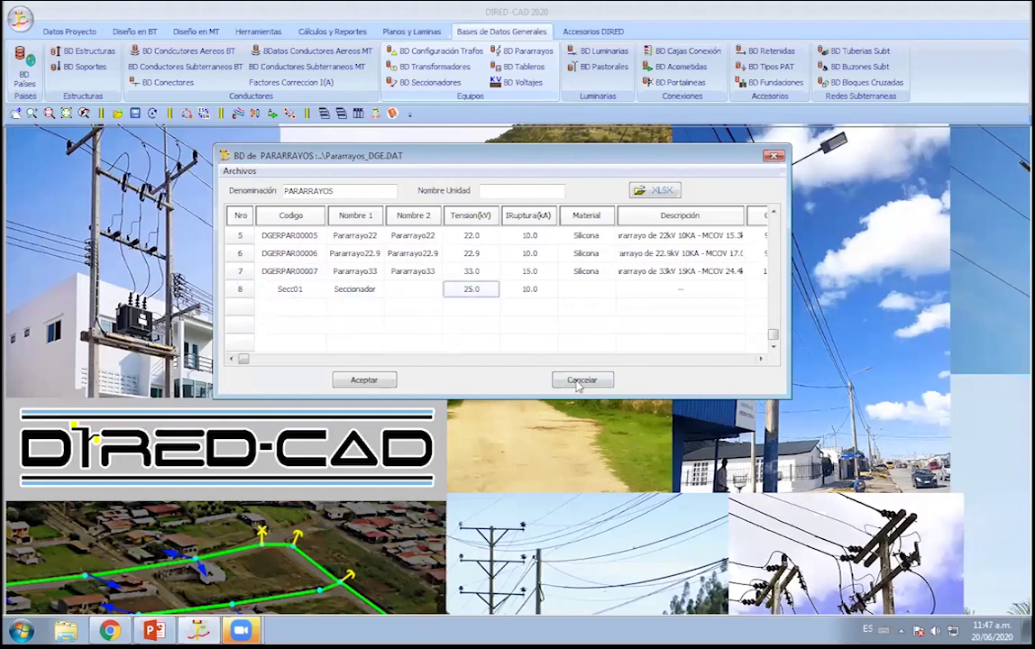
pyautogui.press('Return')
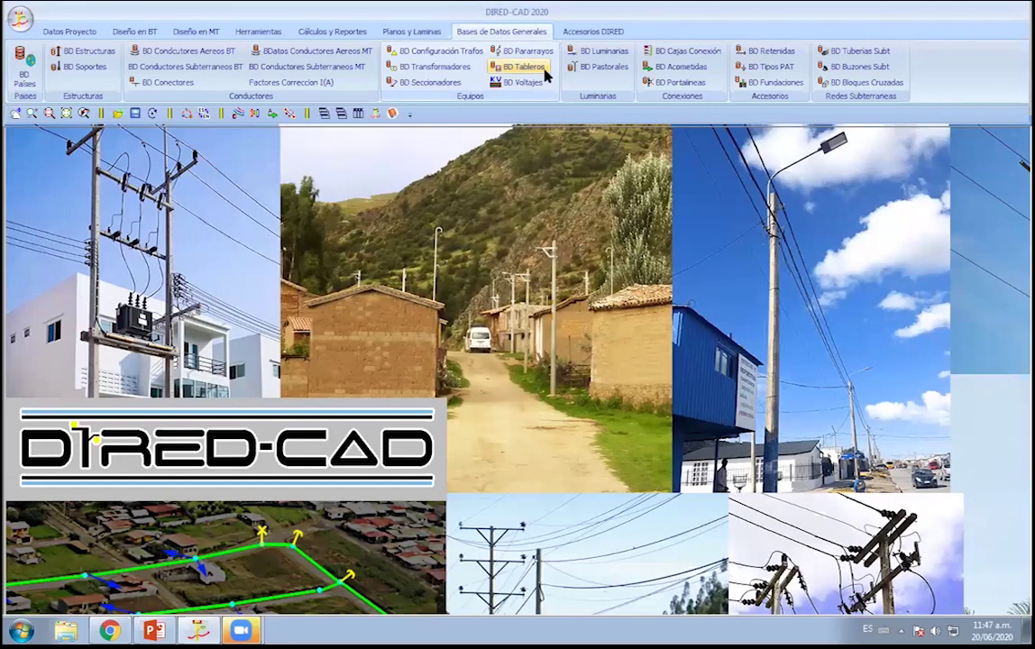
# Review the distribution boards from 3F_380/220(75) to 2F+1N_440/220(25), then close that database.
pyautogui.click(546, 76)
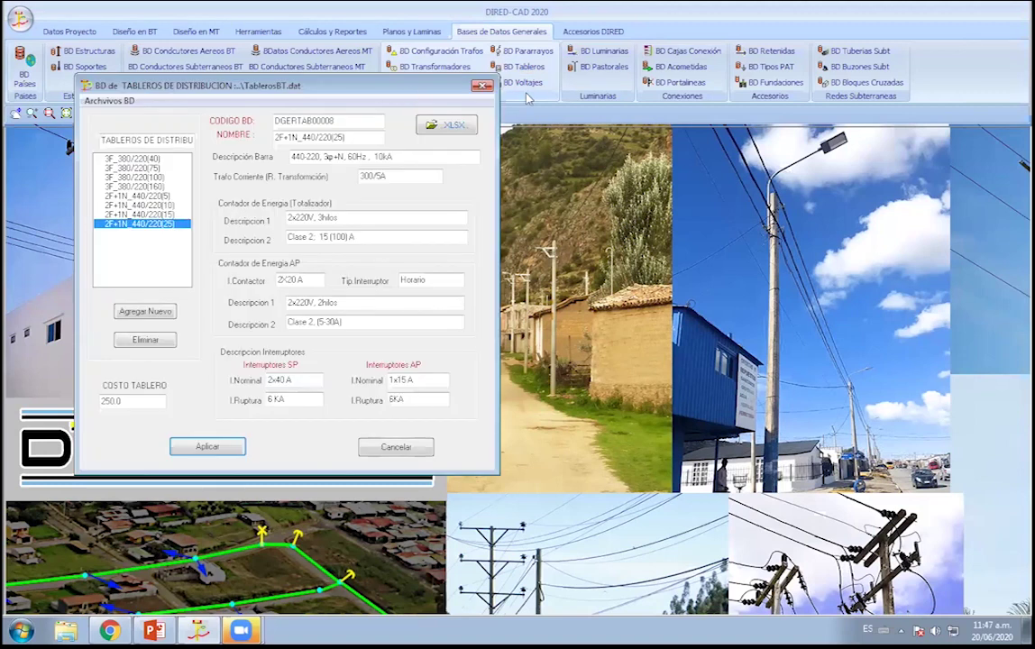
pyautogui.click(243, 162)
pyautogui.click(248, 172)
pyautogui.moveTo(248, 172); pyautogui.dragTo(262, 229)
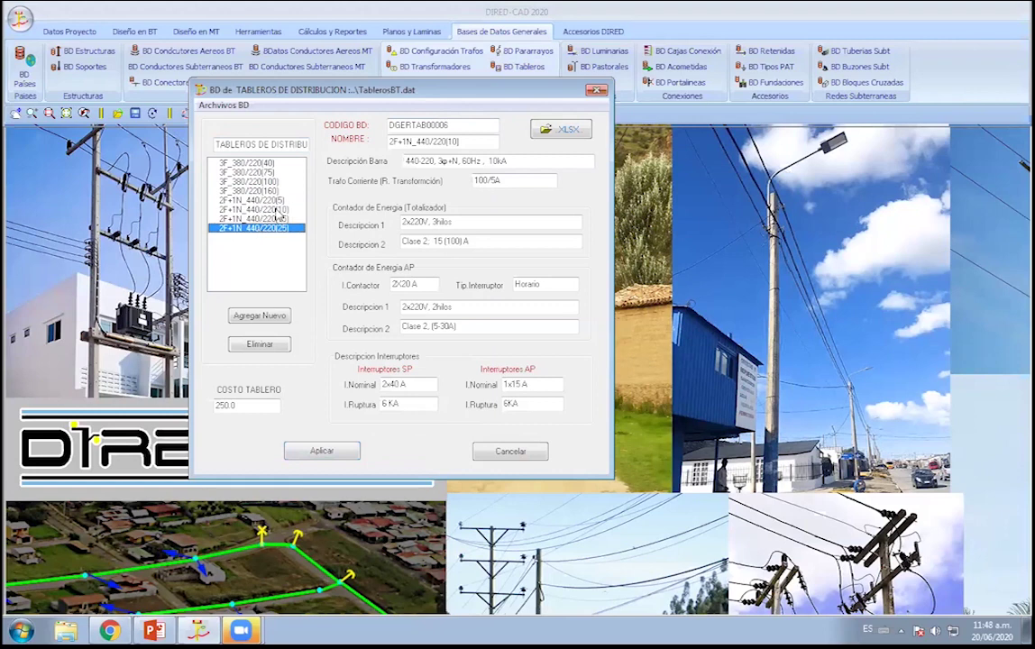
pyautogui.click(495, 454)
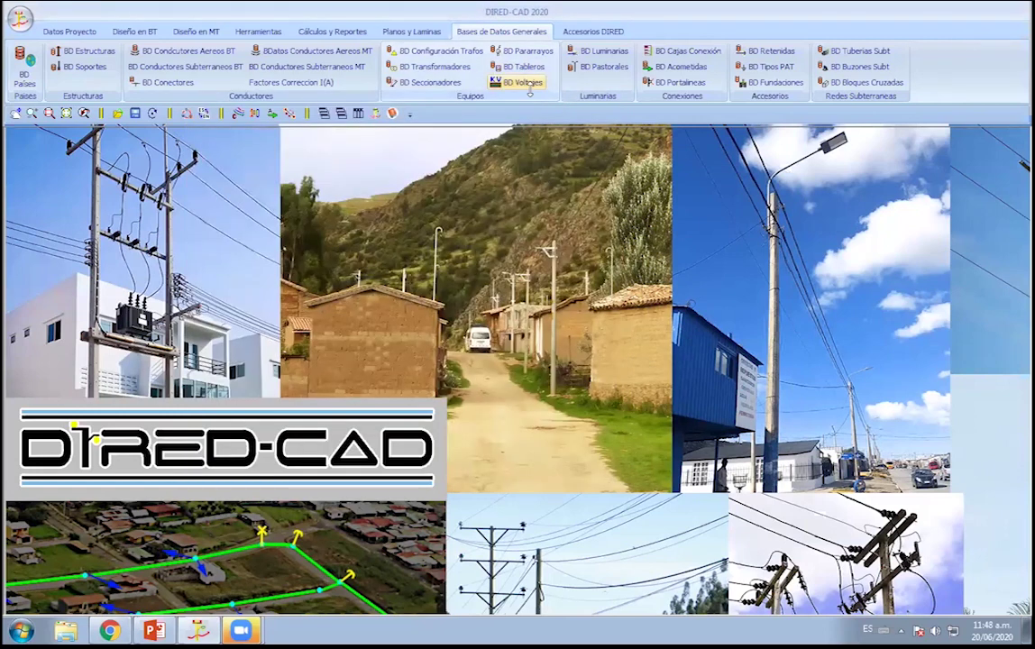
# Inspect the voltages table's empty row 3 and Agregar/Eliminar options, then cancel it.
pyautogui.click(527, 83)
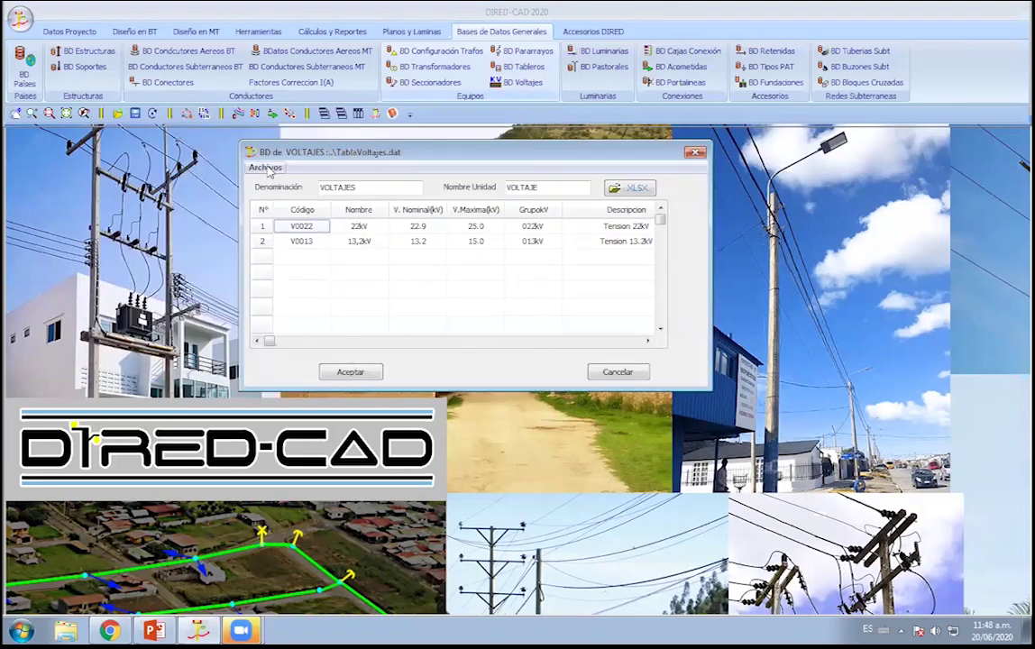
pyautogui.click(265, 168)
pyautogui.click(394, 259)
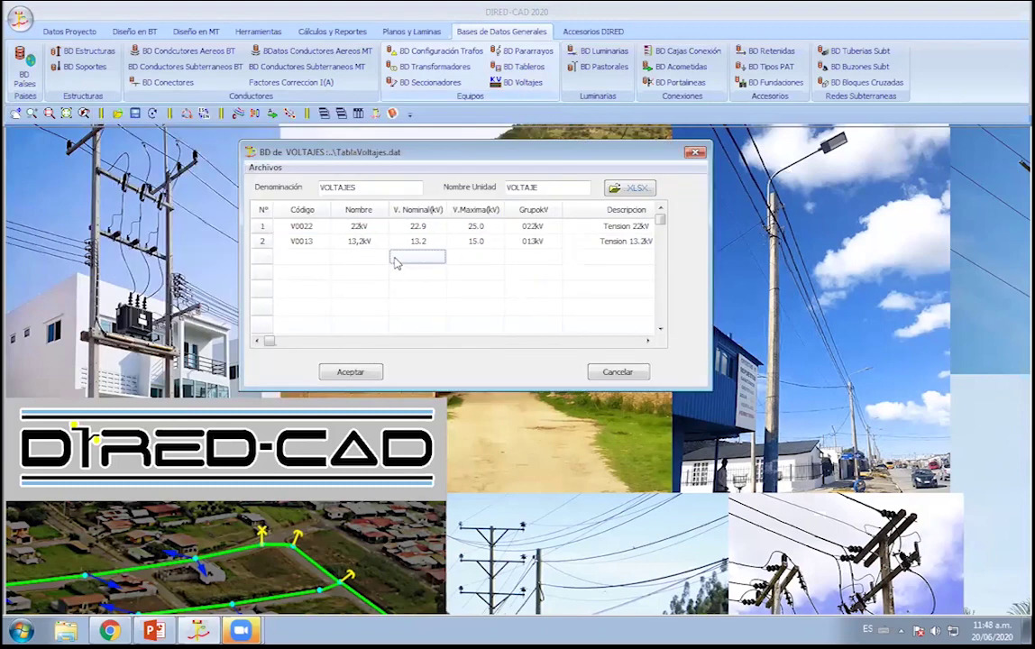
pyautogui.rightClick(341, 241)
pyautogui.click(509, 257)
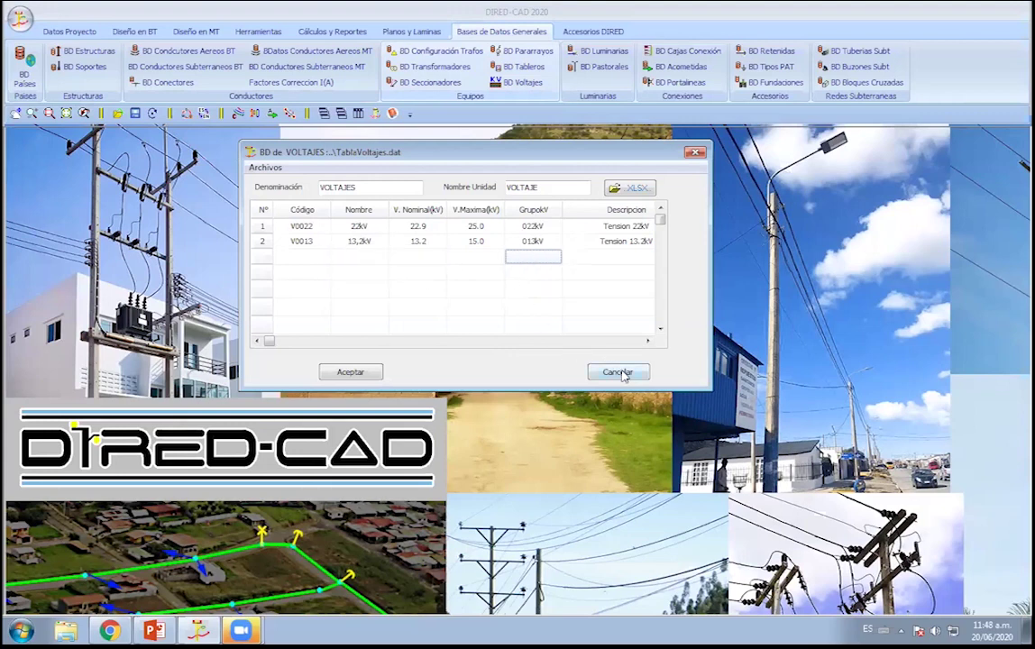
pyautogui.click(620, 372)
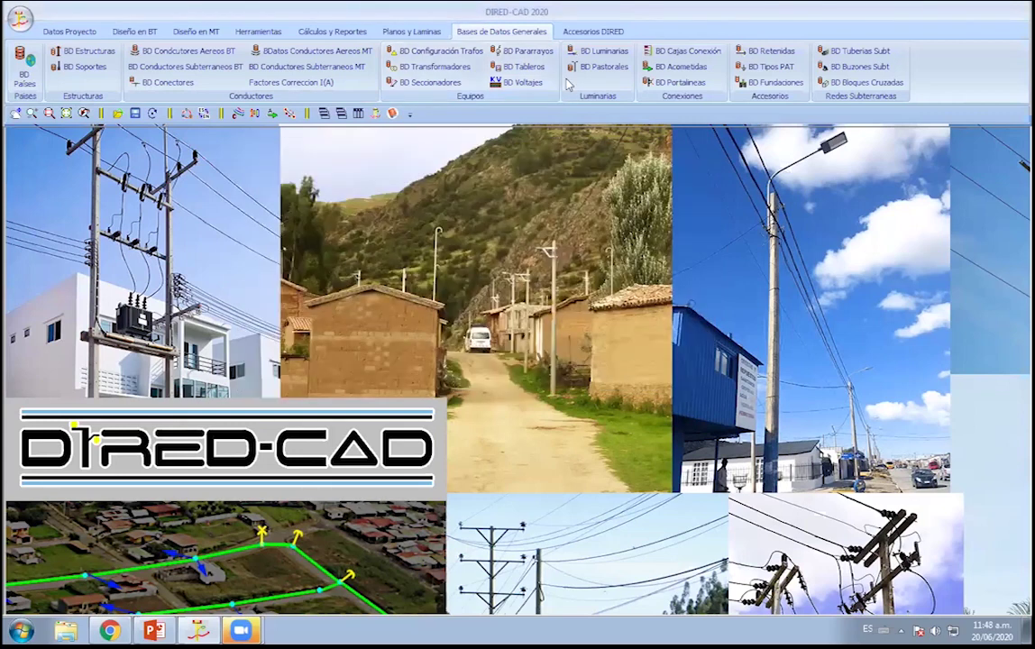
pyautogui.click(619, 54)
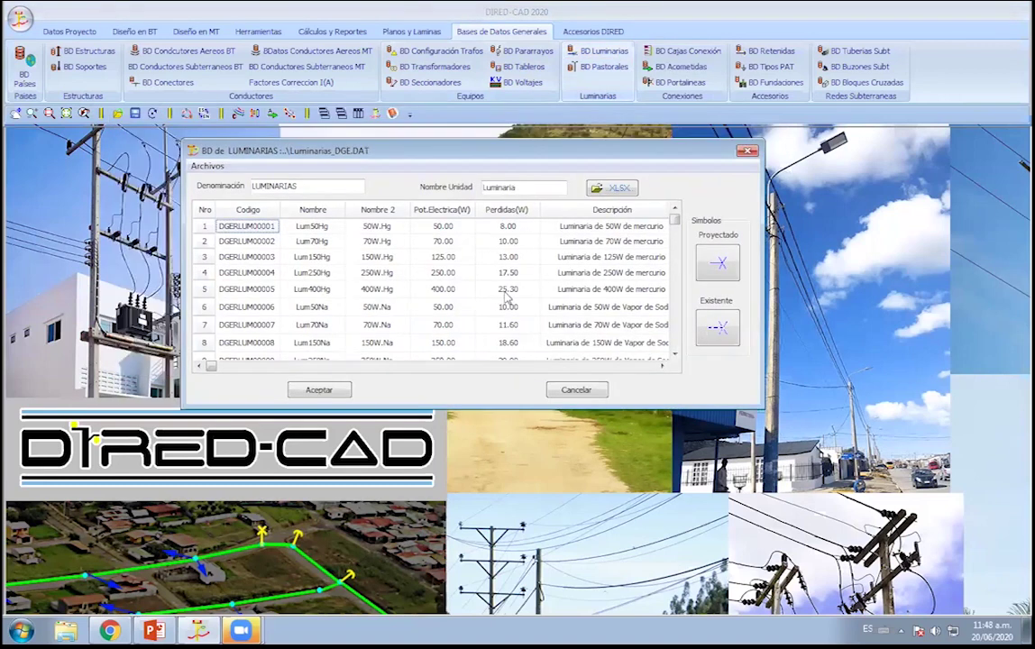
pyautogui.click(719, 261)
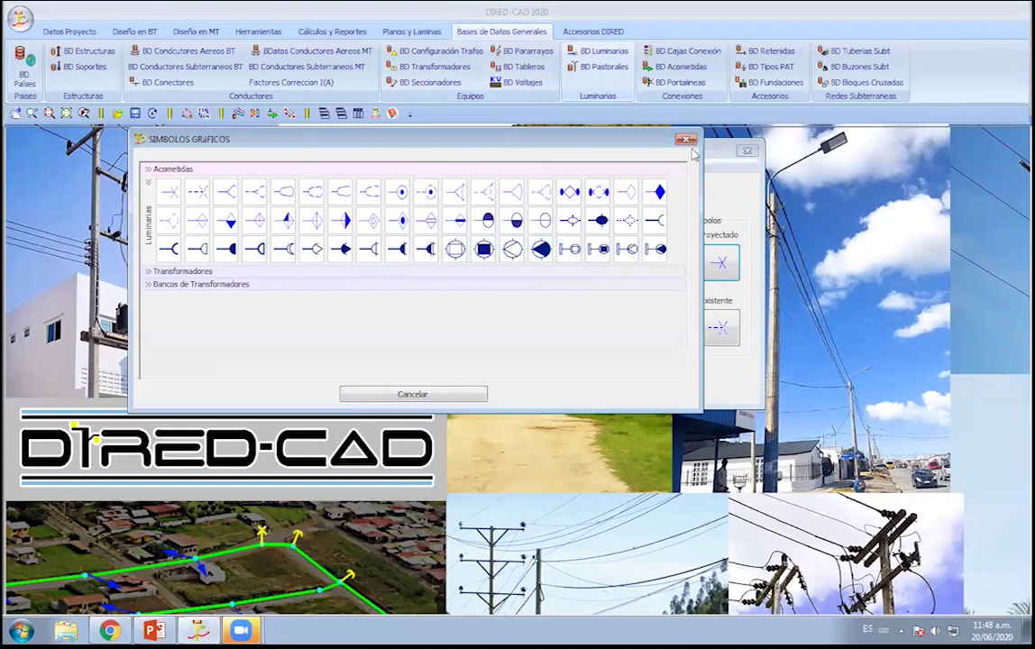
pyautogui.click(687, 141)
pyautogui.click(376, 241)
pyautogui.click(204, 166)
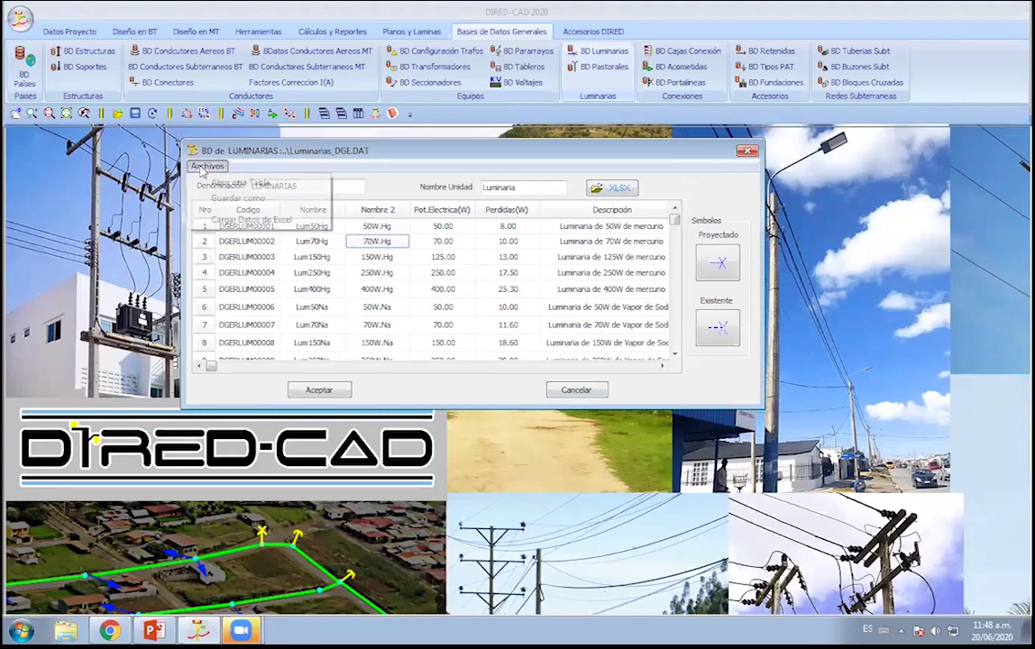
pyautogui.click(216, 182)
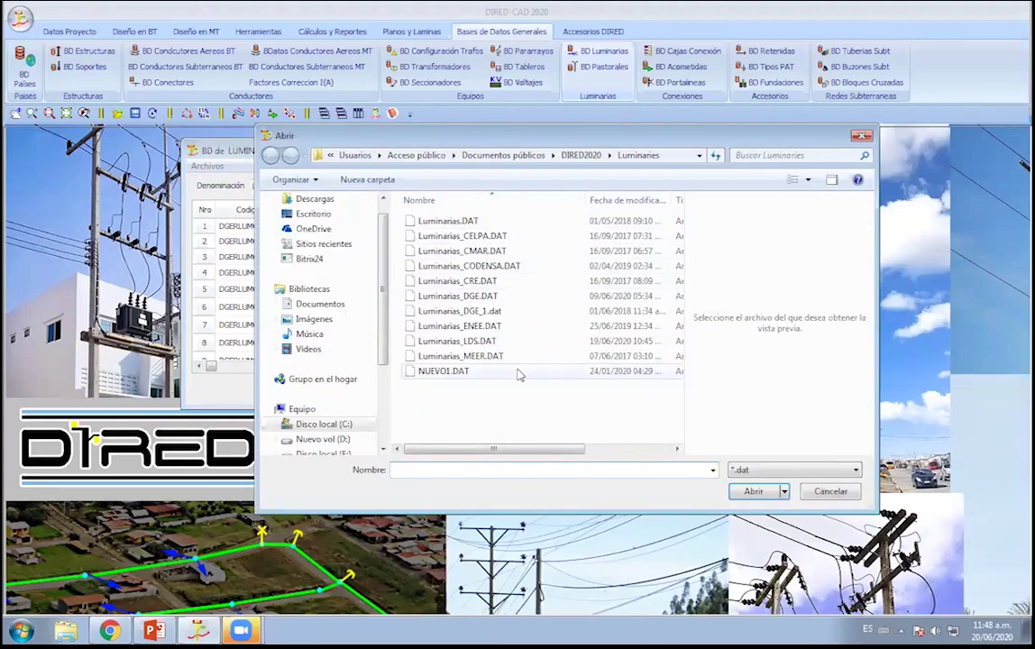
pyautogui.press('Escape')
pyautogui.click(592, 391)
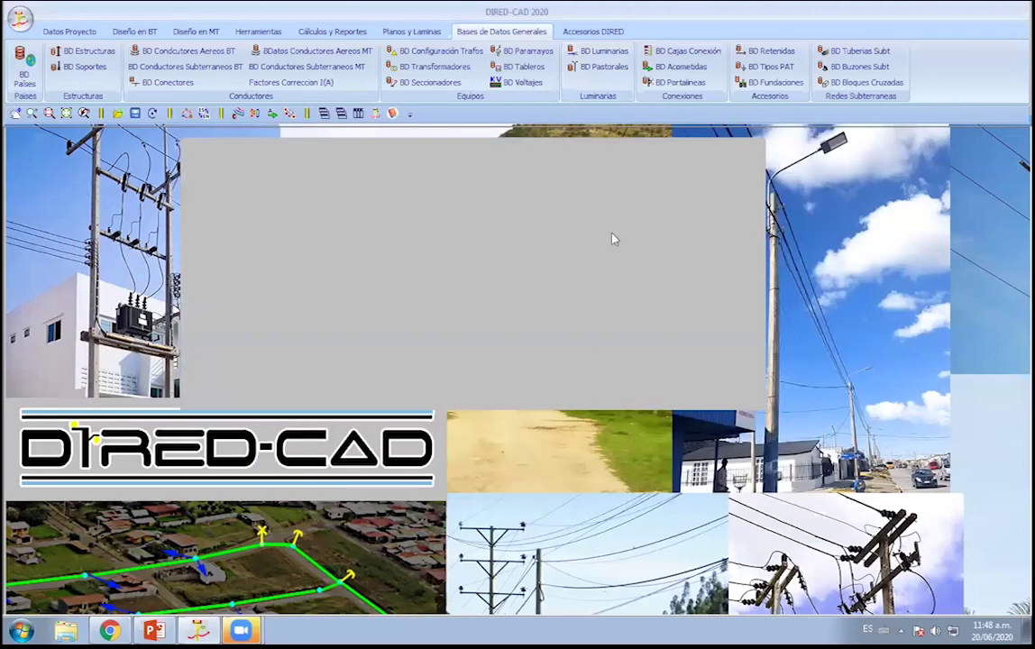
pyautogui.click(597, 67)
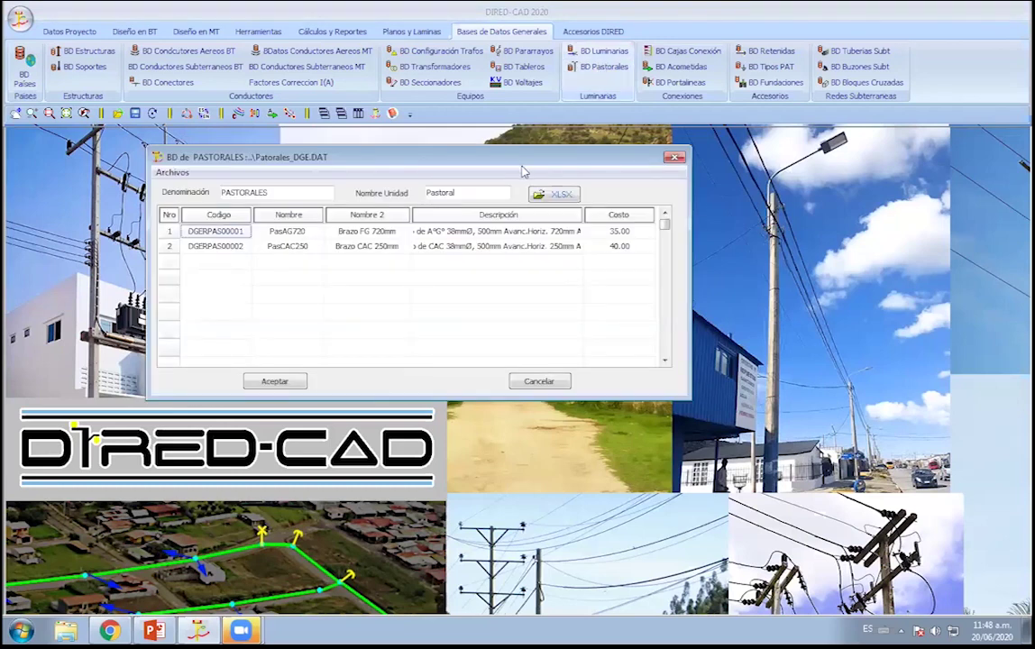
pyautogui.moveTo(471, 156); pyautogui.dragTo(464, 177)
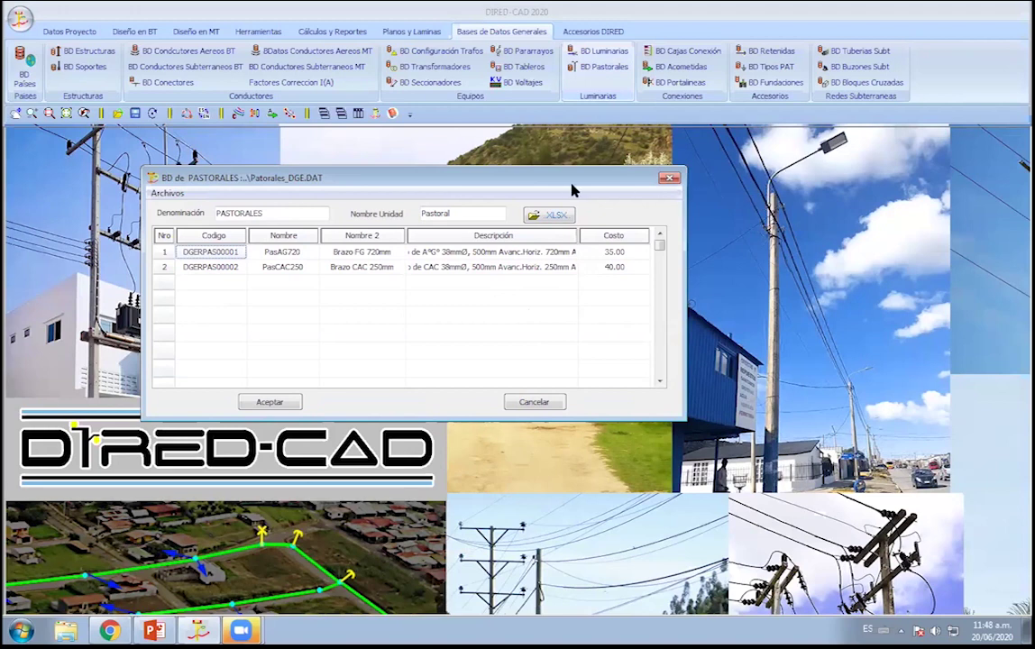
pyautogui.moveTo(572, 186); pyautogui.dragTo(594, 186)
pyautogui.click(557, 404)
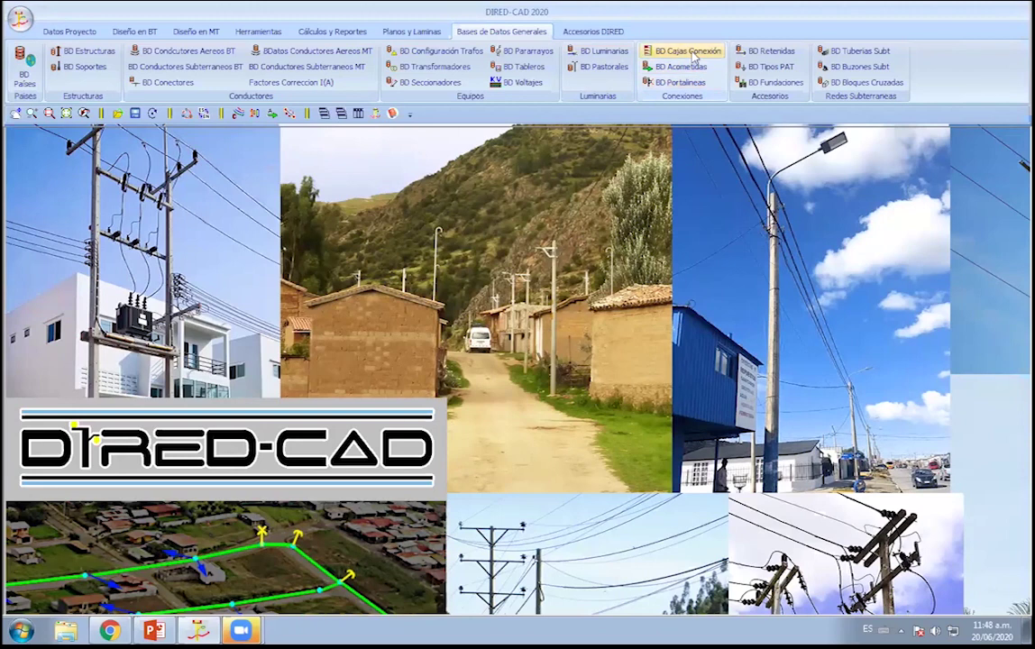
pyautogui.click(691, 52)
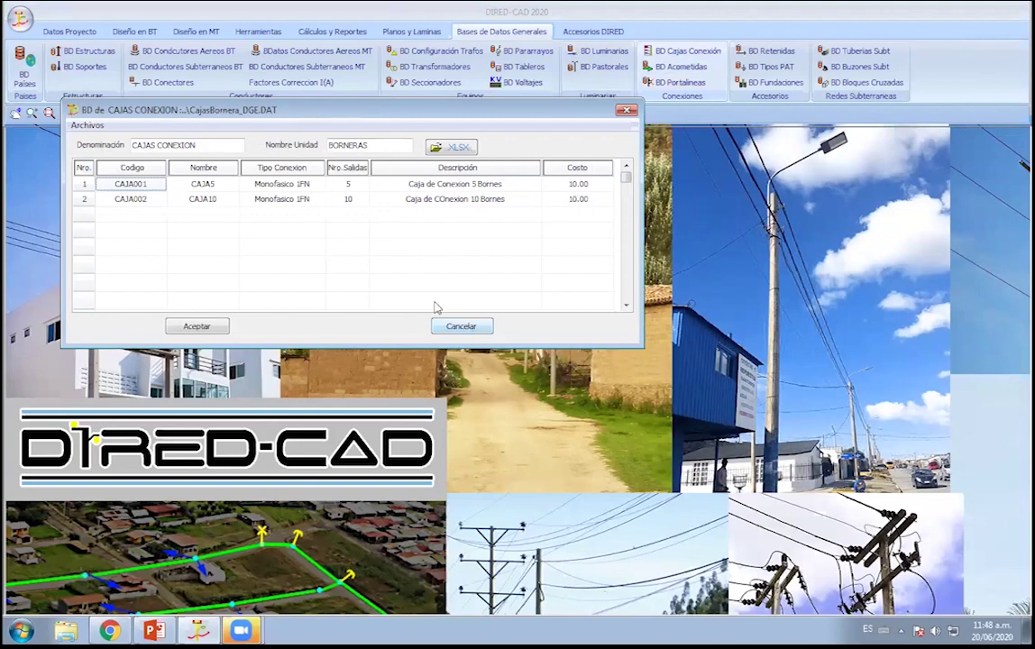
pyautogui.click(626, 111)
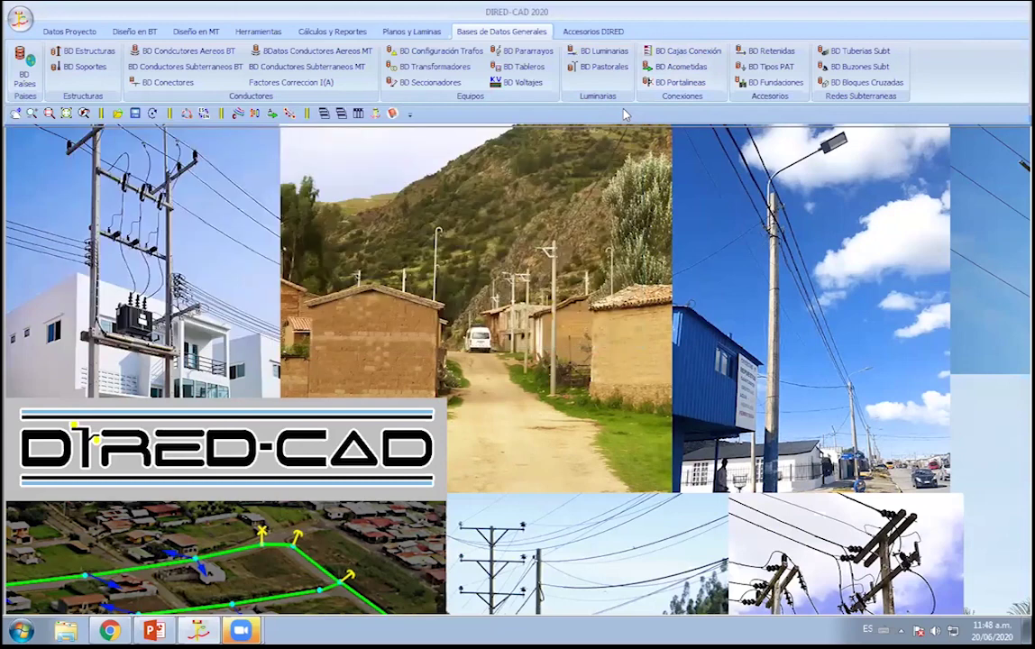
pyautogui.click(667, 70)
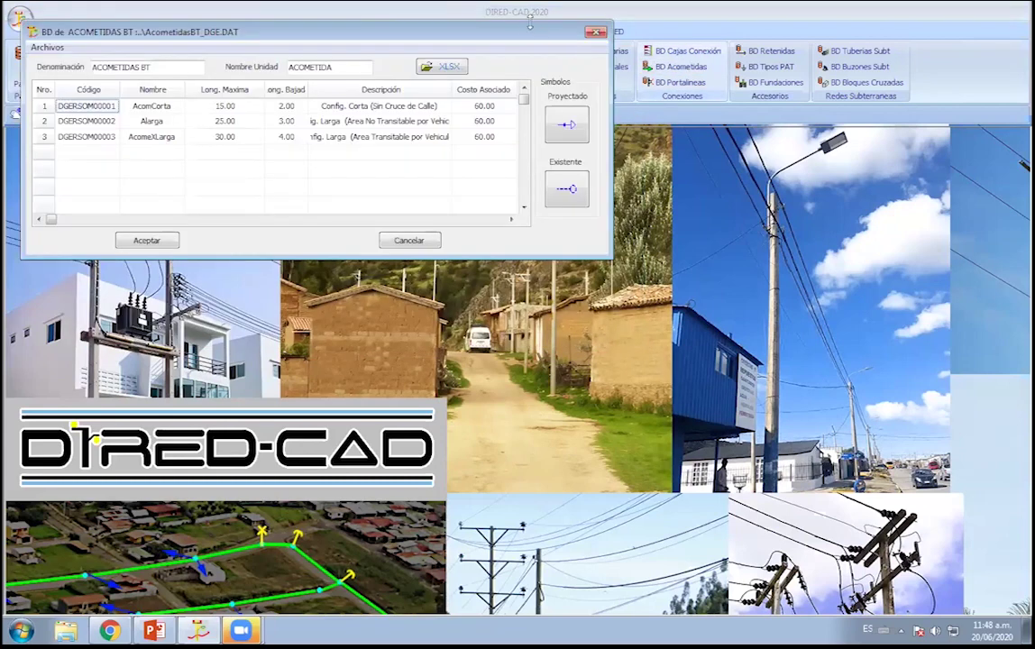
pyautogui.moveTo(523, 39); pyautogui.dragTo(559, 187)
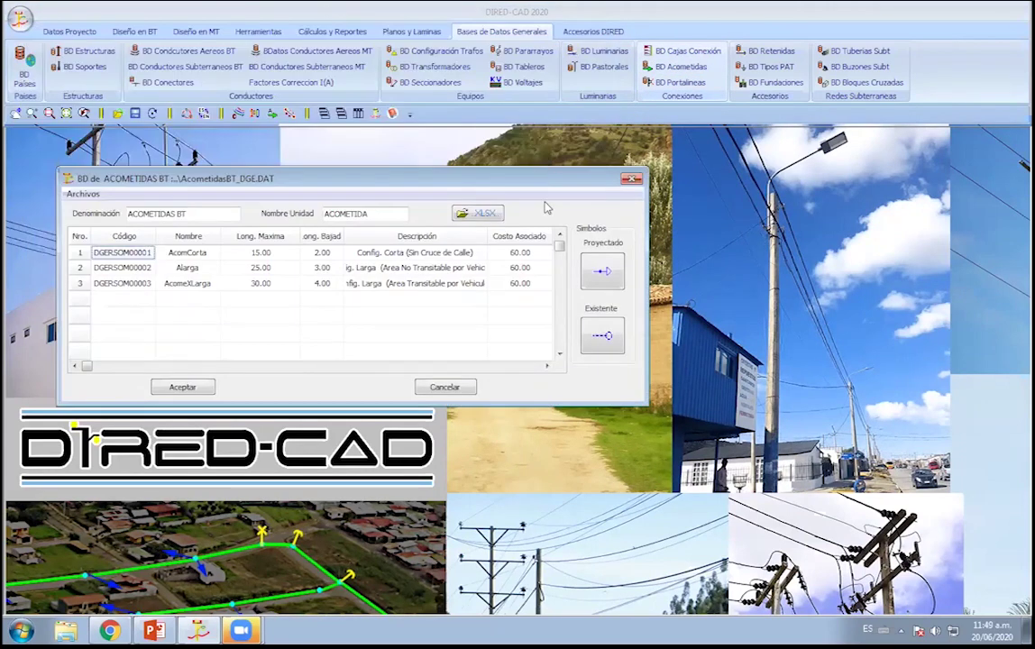
pyautogui.moveTo(492, 188); pyautogui.dragTo(476, 215)
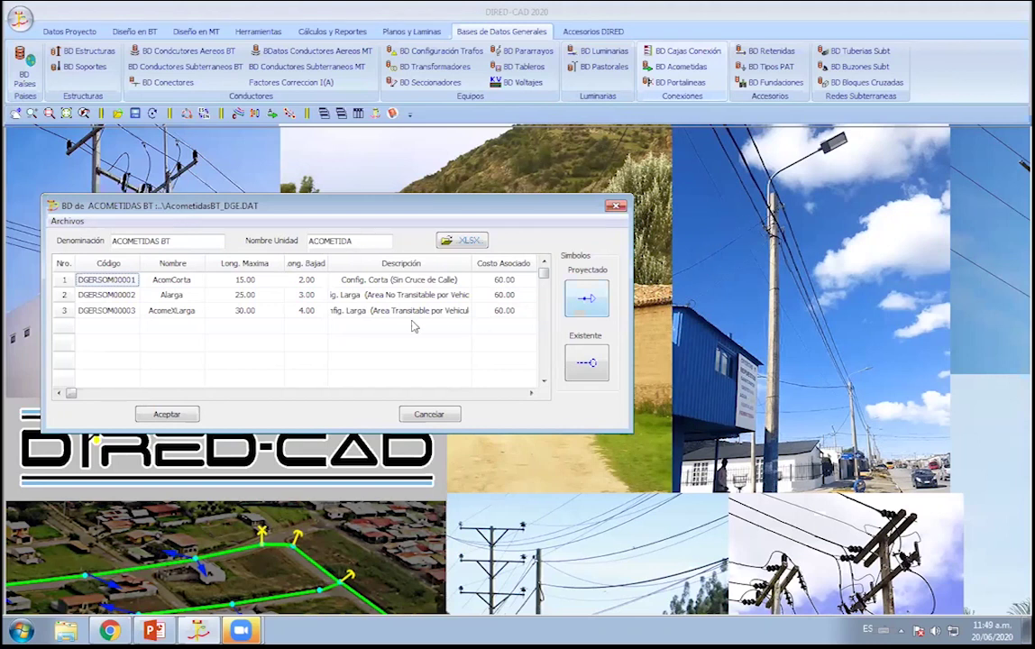
pyautogui.click(580, 302)
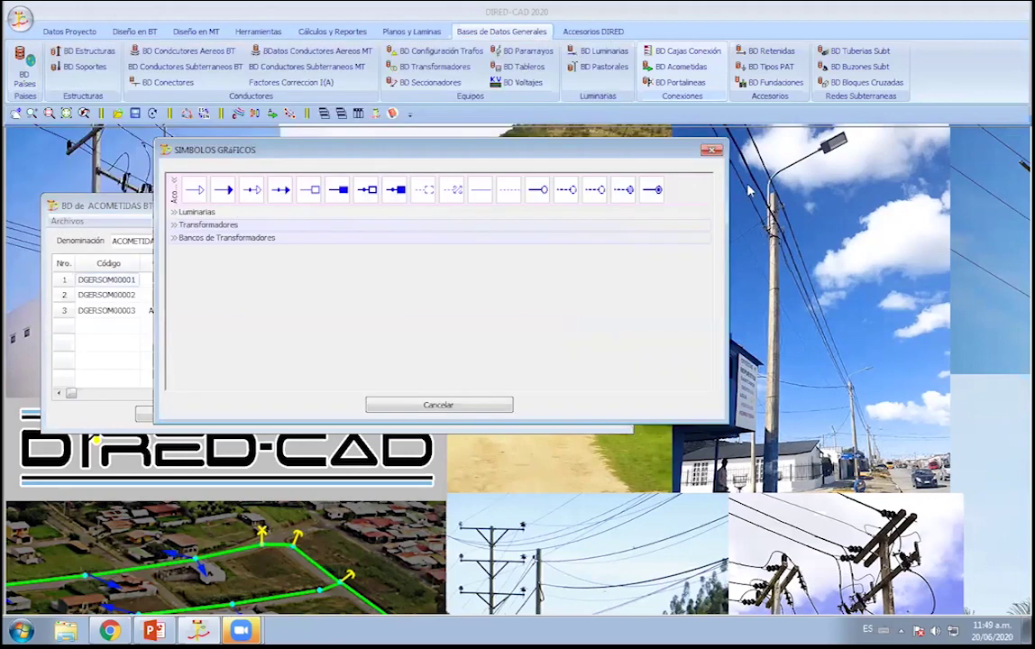
pyautogui.click(371, 193)
pyautogui.click(455, 411)
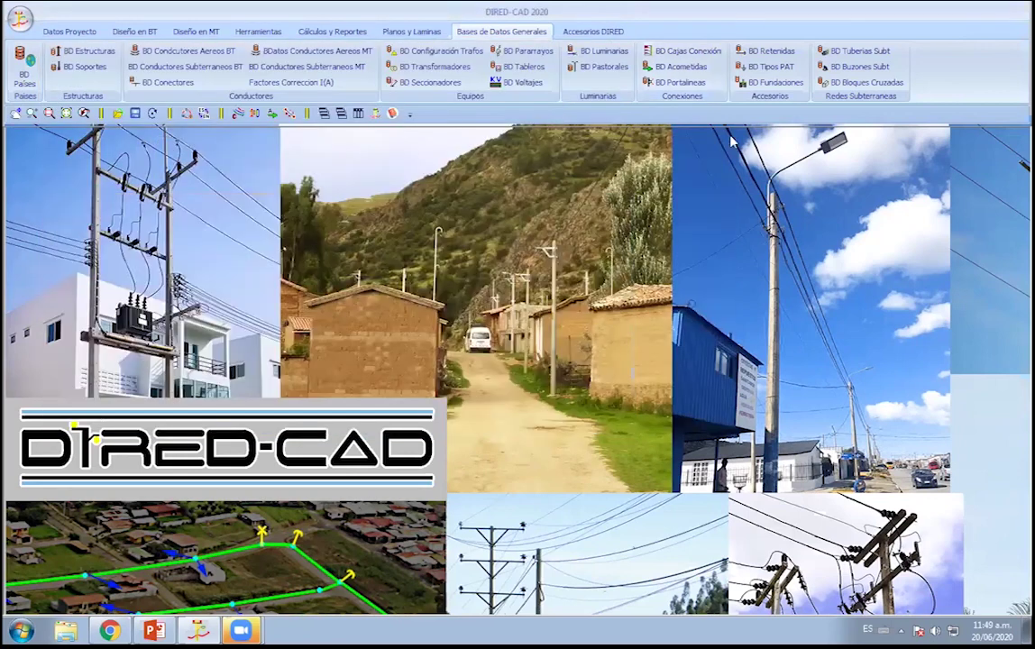
pyautogui.click(689, 84)
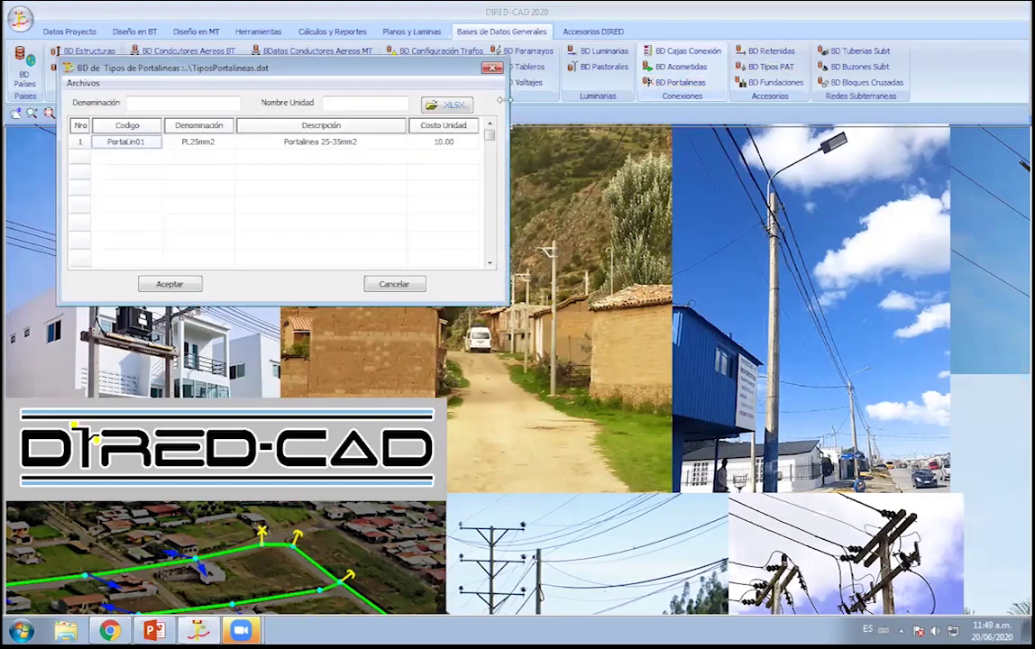
# Close the Portalineas database, open Retenidas, and browse the projected-state guy symbols.
pyautogui.click(492, 67)
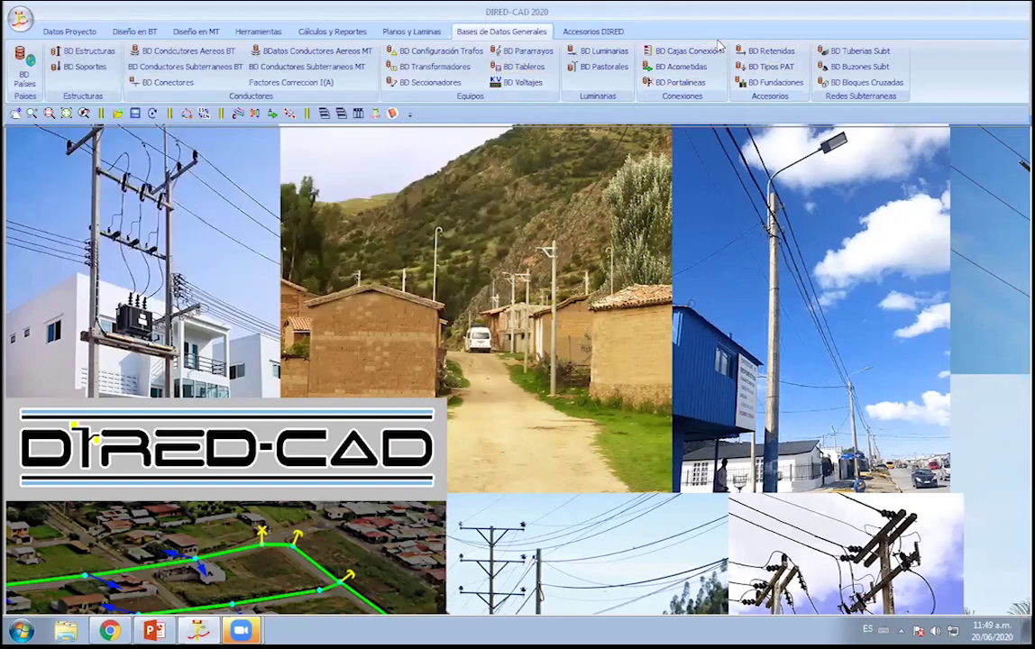
pyautogui.click(769, 51)
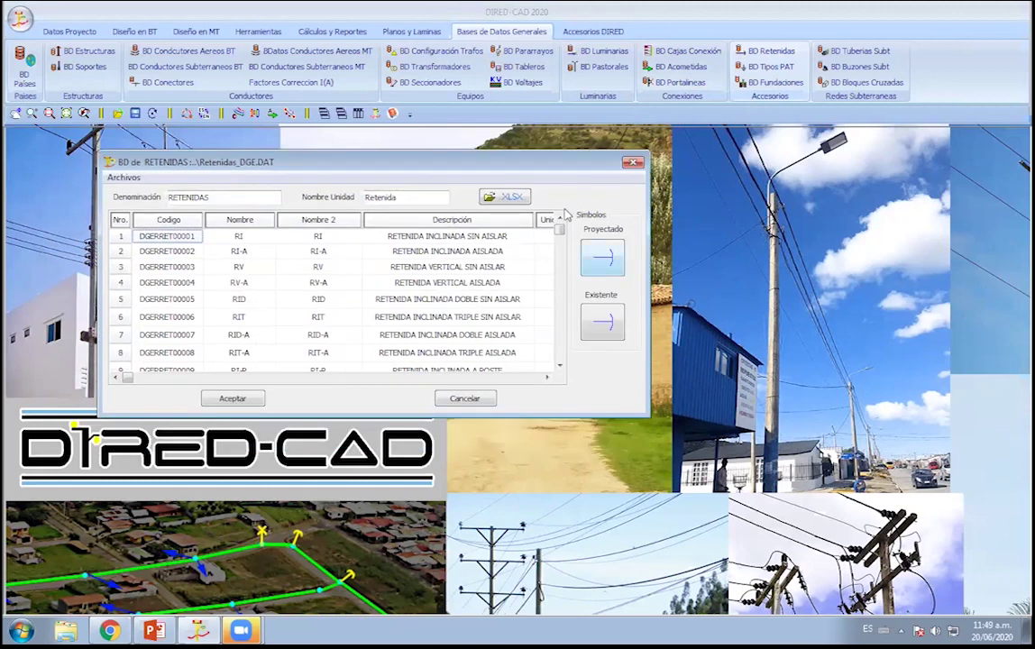
pyautogui.click(604, 259)
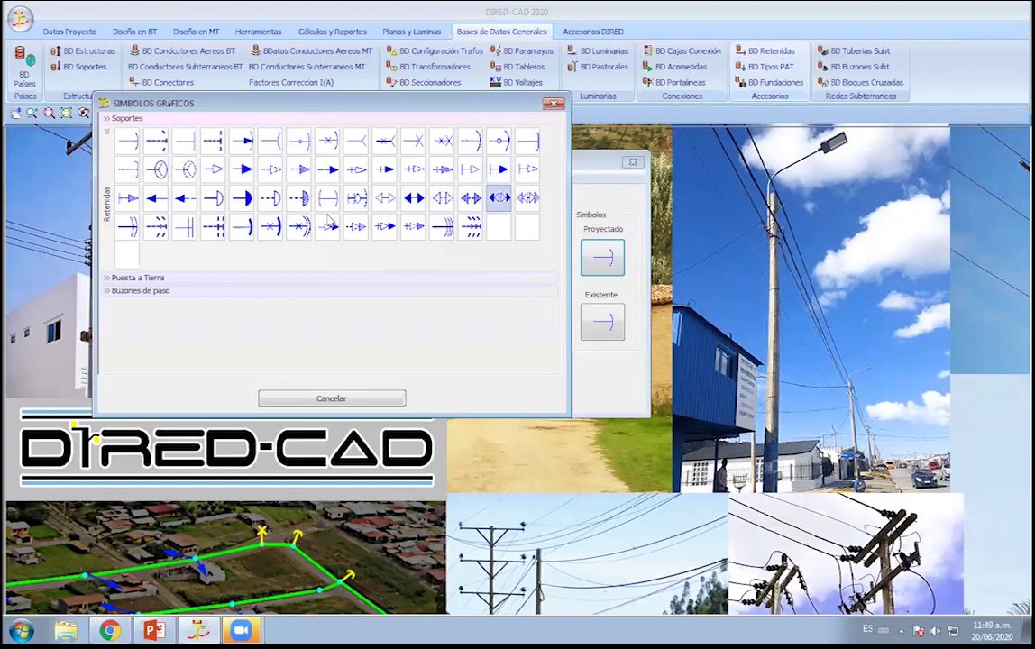
pyautogui.moveTo(329, 109); pyautogui.dragTo(378, 209)
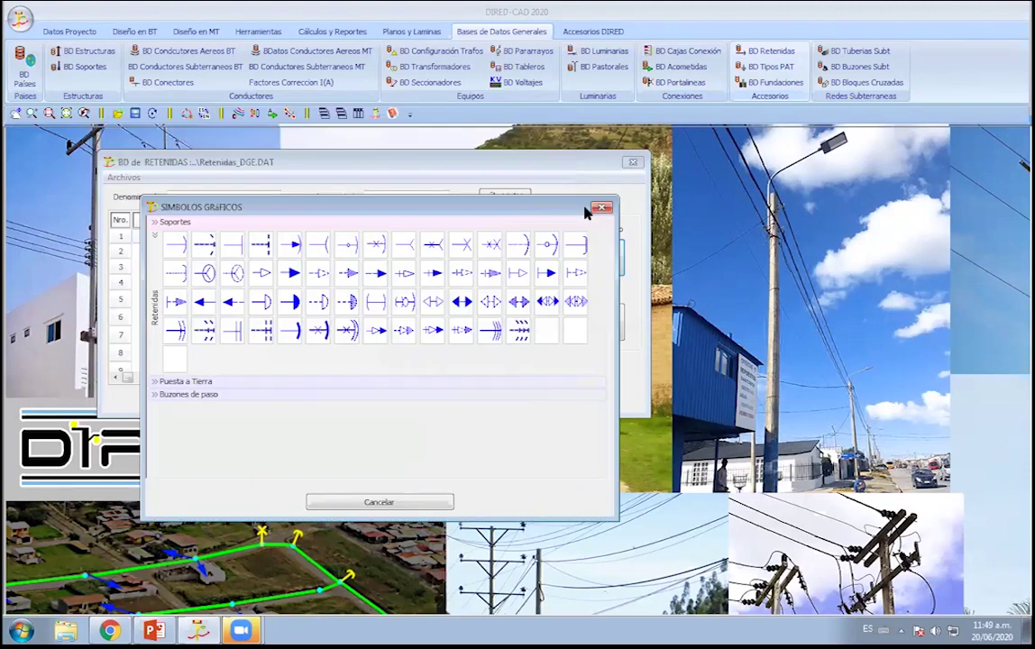
pyautogui.press('Escape')
pyautogui.click(245, 239)
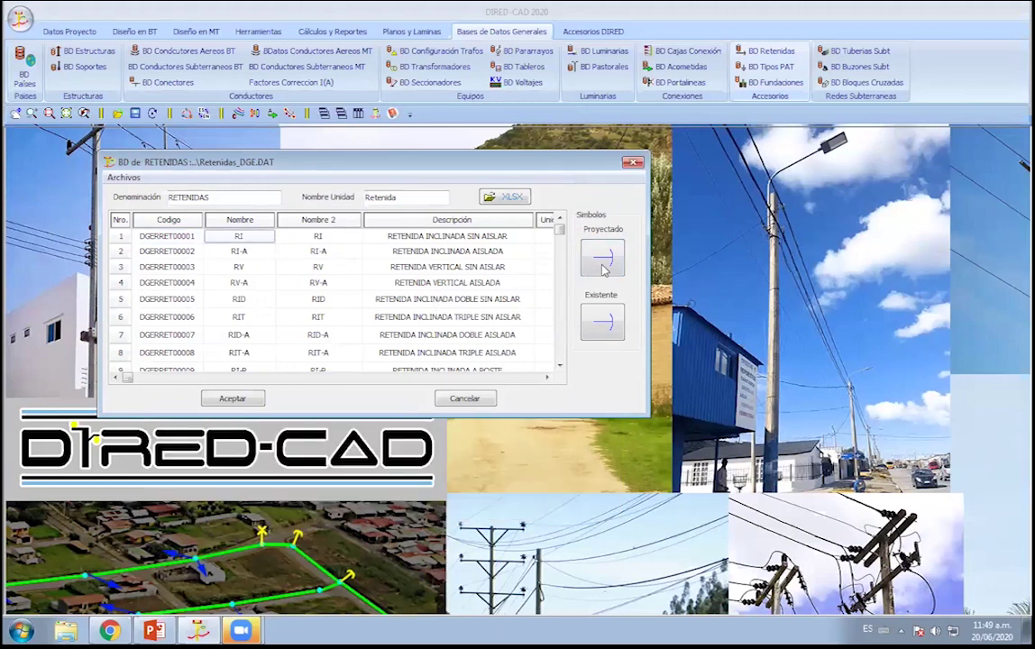
pyautogui.click(599, 259)
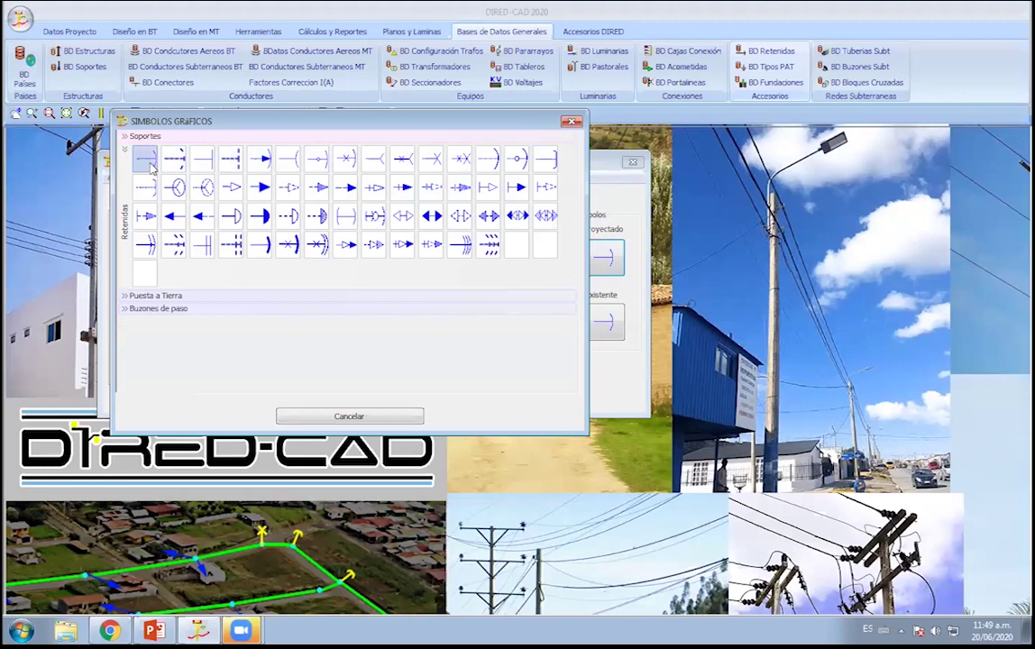
pyautogui.click(571, 121)
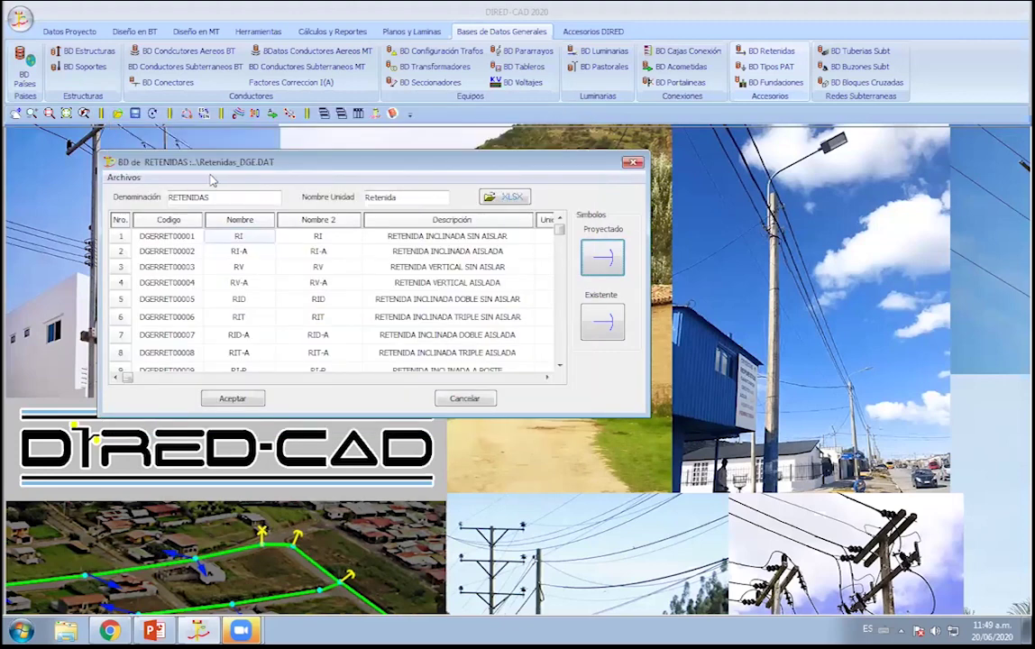
# Give guy RI a dashed symbol for its existing state.
pyautogui.click(598, 316)
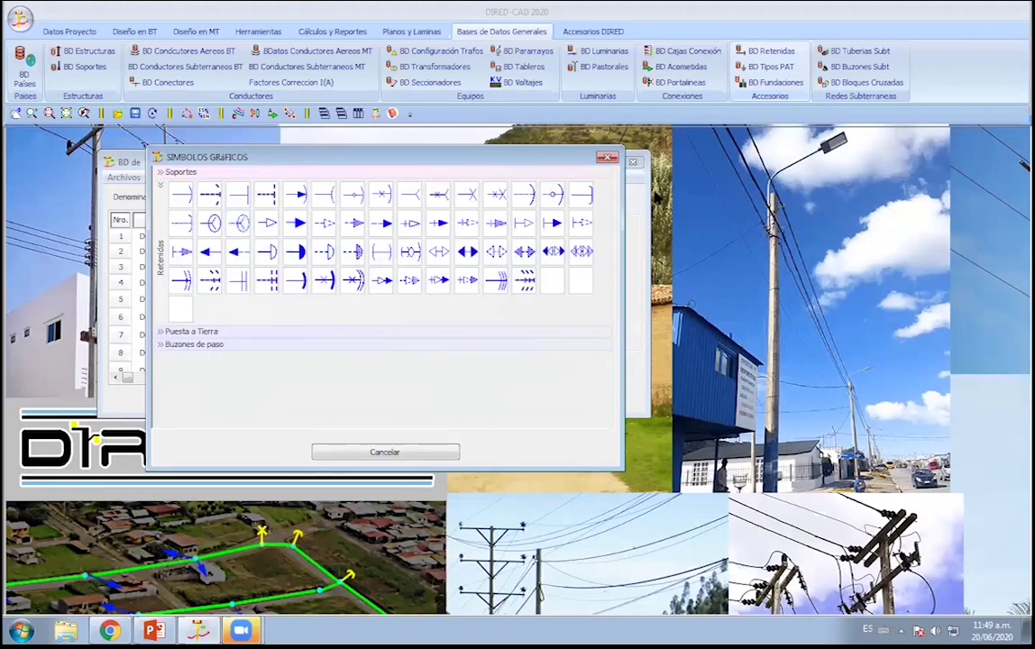
pyautogui.click(588, 139)
pyautogui.click(604, 320)
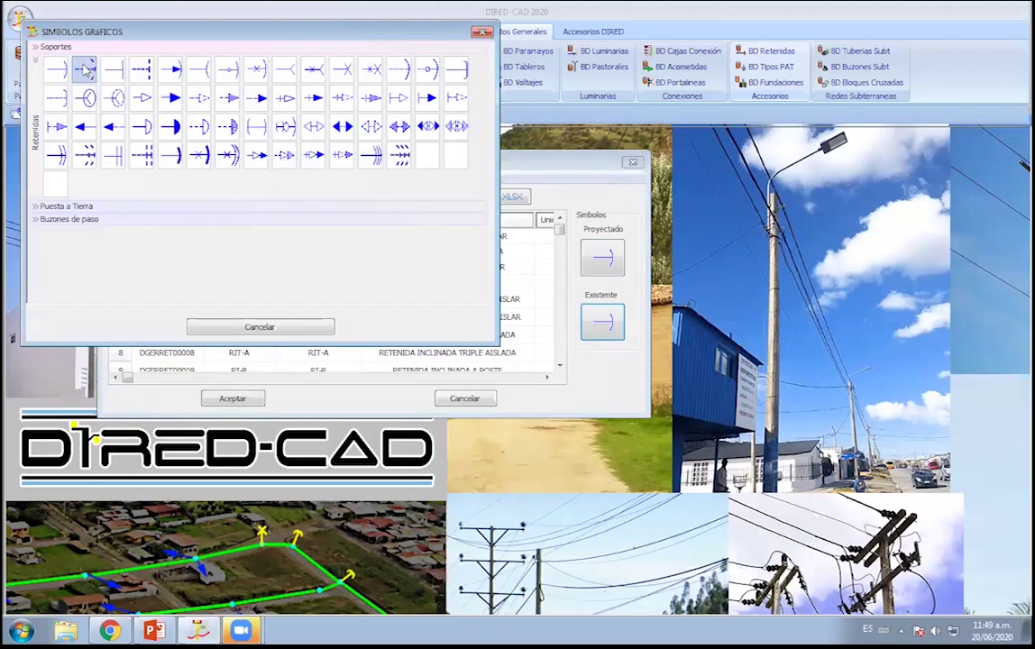
pyautogui.click(78, 65)
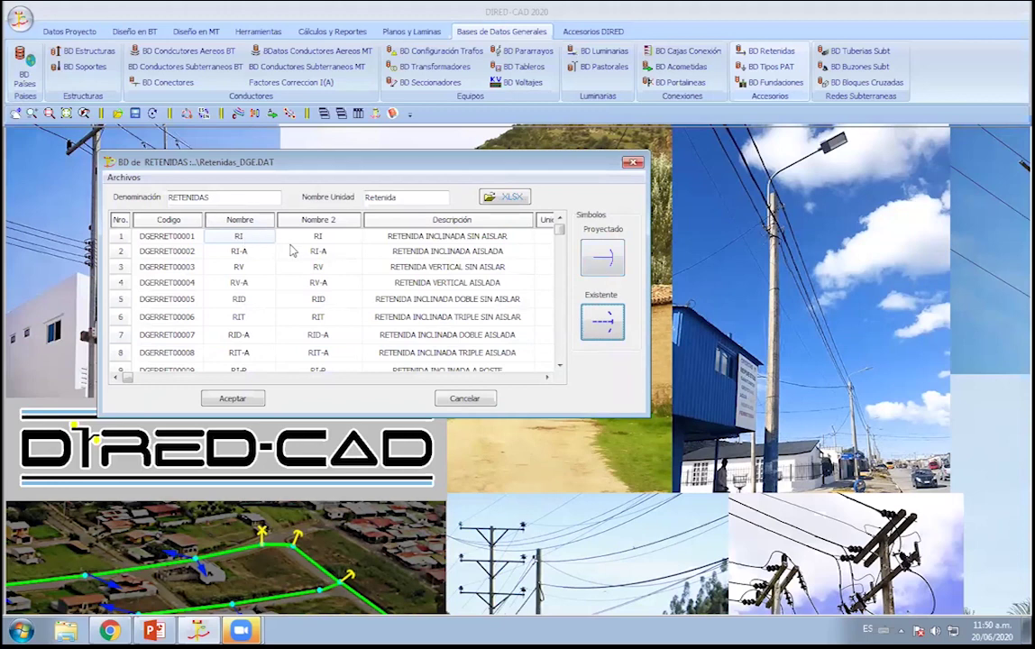
# Assign guy RV a dashed existing-state symbol and accept the guy database.
pyautogui.click(233, 253)
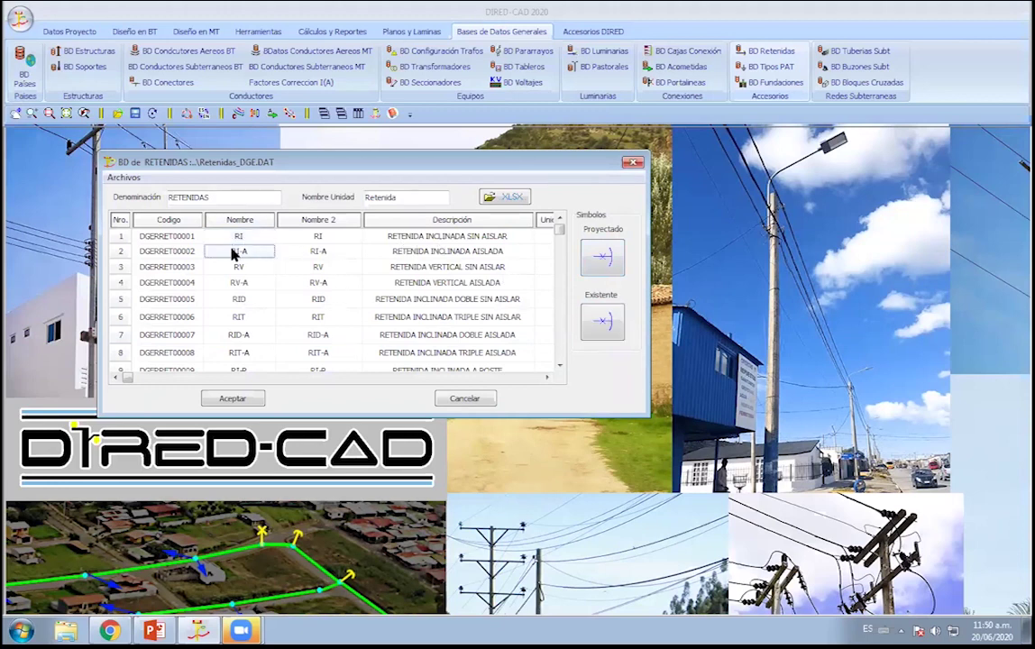
pyautogui.click(236, 268)
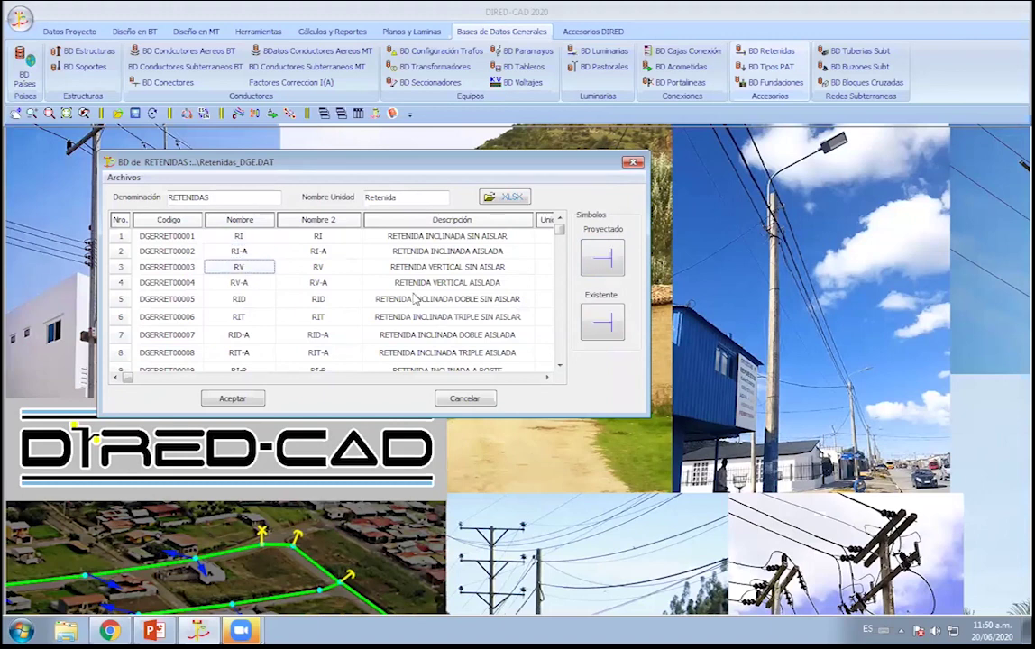
pyautogui.click(603, 259)
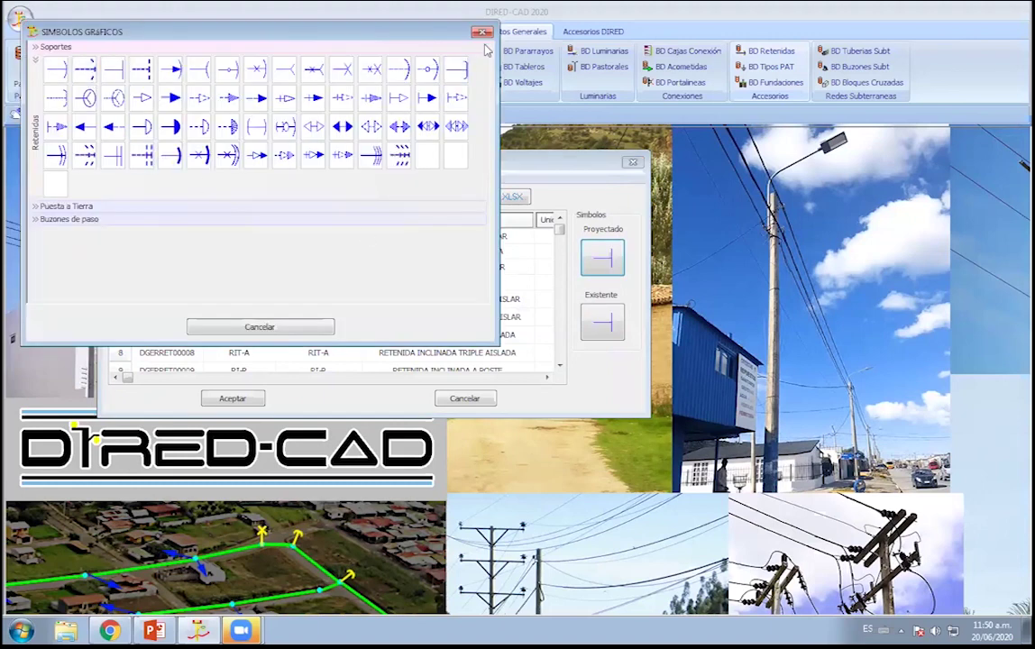
pyautogui.click(481, 32)
pyautogui.click(602, 321)
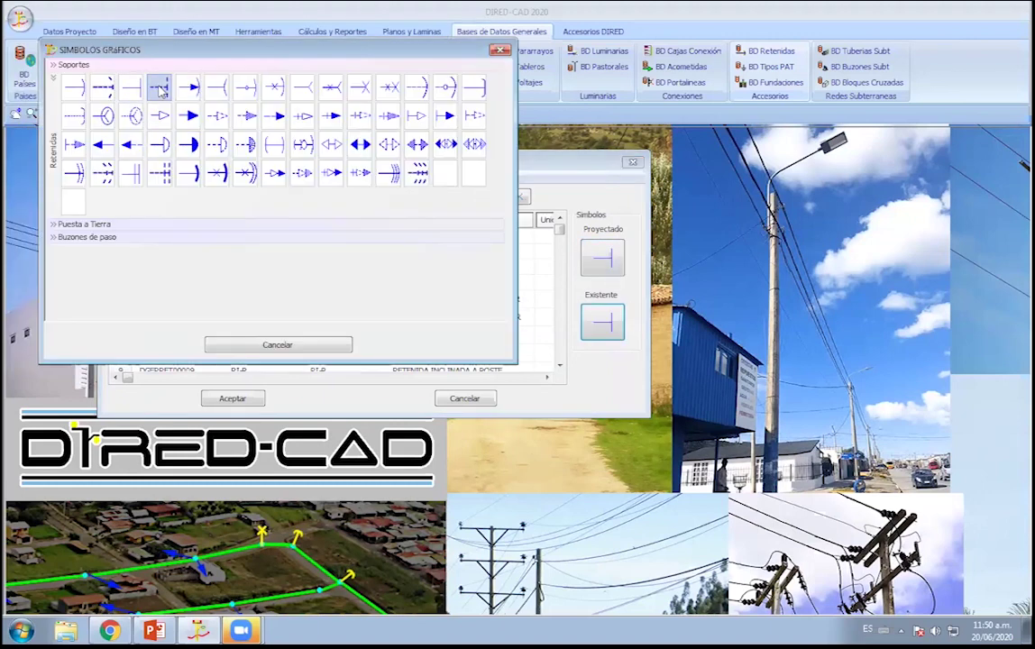
pyautogui.click(160, 89)
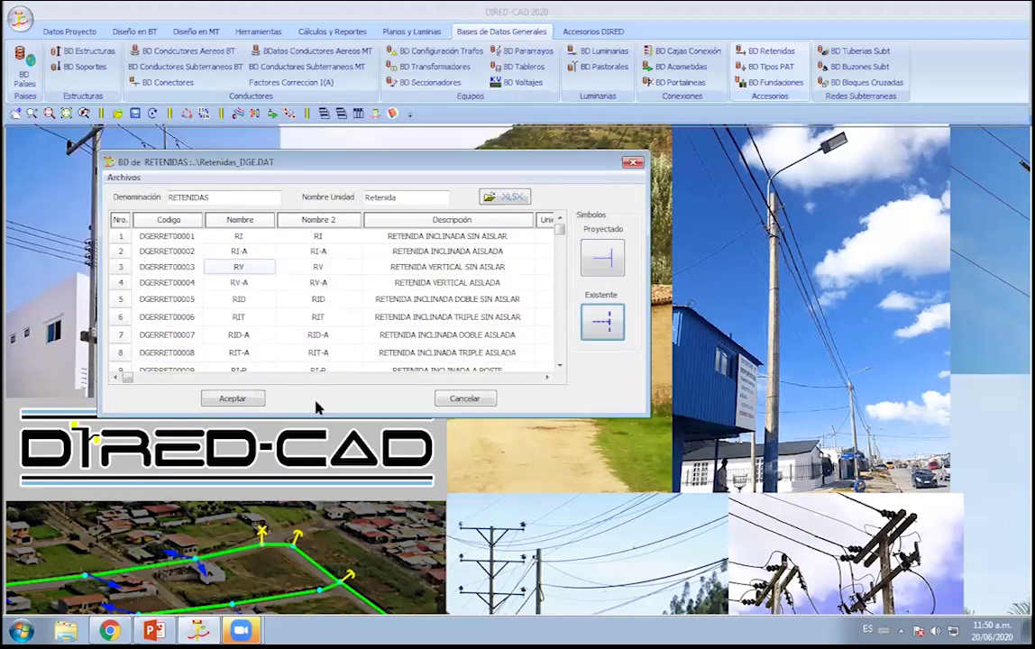
pyautogui.click(232, 399)
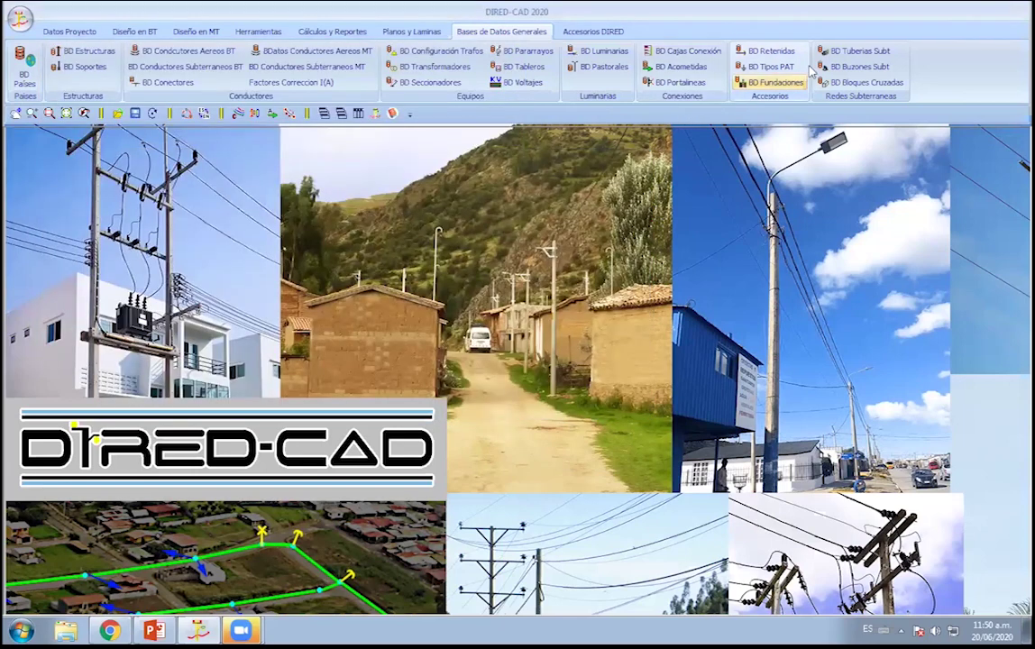
pyautogui.click(774, 82)
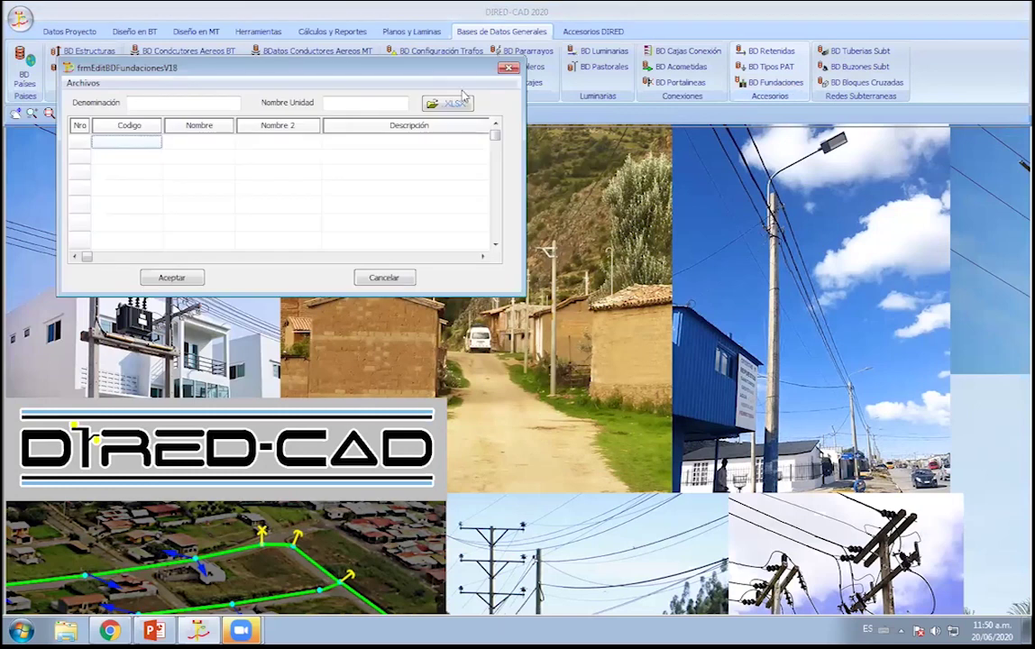
pyautogui.click(83, 82)
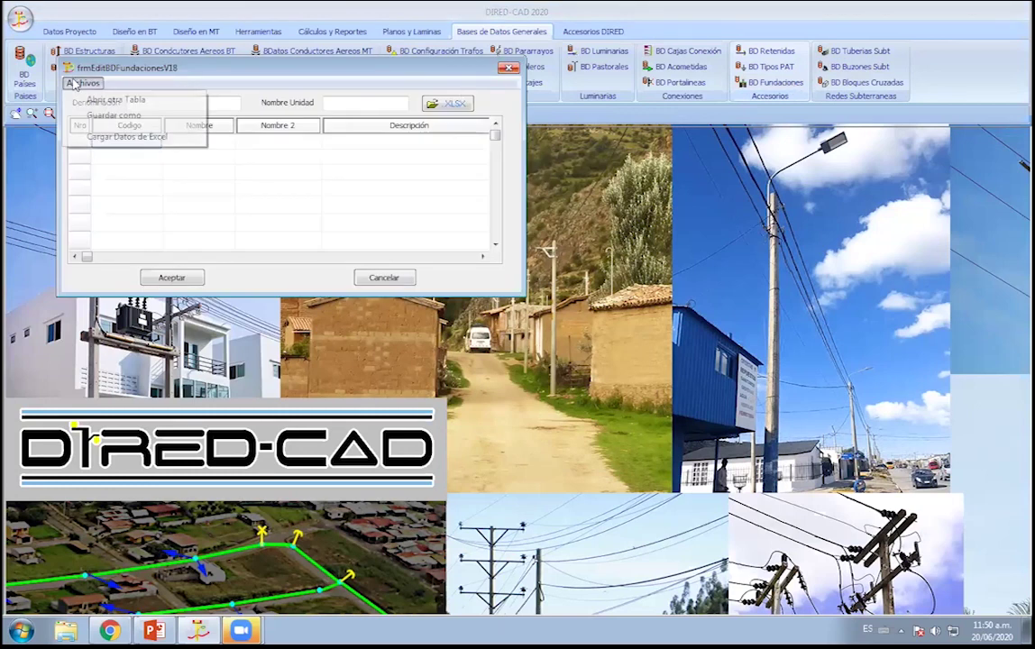
pyautogui.click(90, 99)
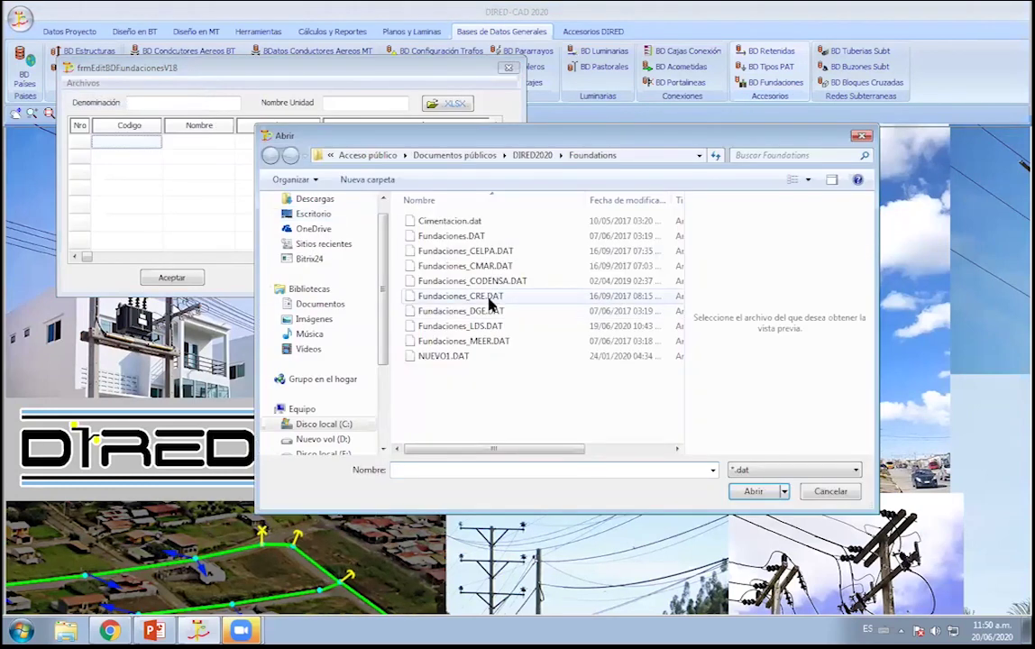
pyautogui.doubleClick(494, 295)
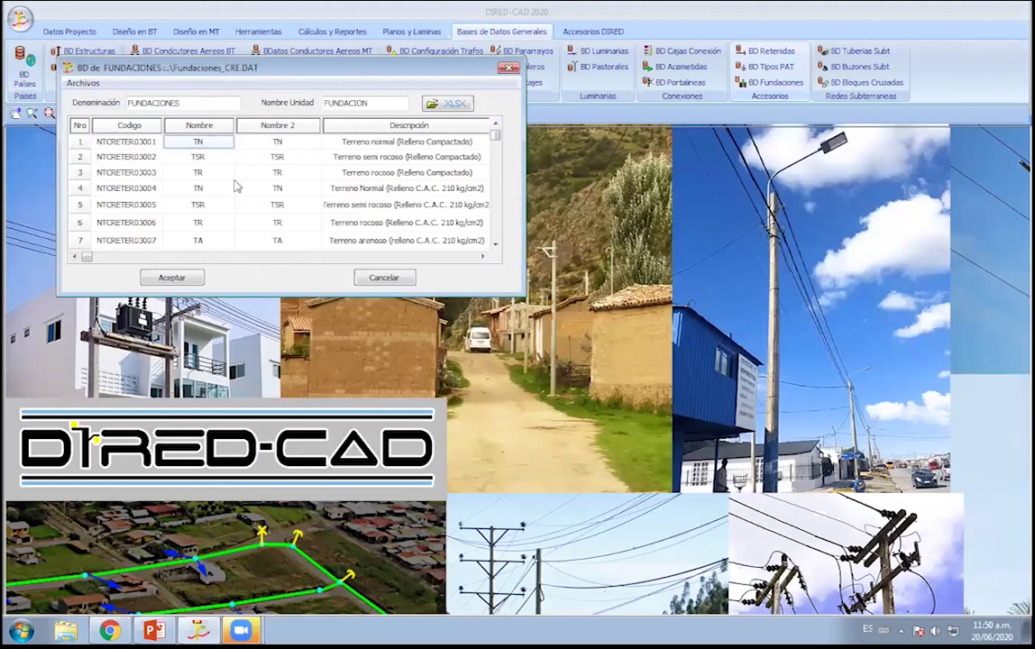
pyautogui.press('Down')
pyautogui.press('Down')
pyautogui.press('Down')
pyautogui.press('Down')
pyautogui.press('Down')
pyautogui.press('Down')
pyautogui.press('Down')
pyautogui.press('Down')
pyautogui.press('Up')
pyautogui.press('Up')
pyautogui.press('Up')
pyautogui.click(385, 279)
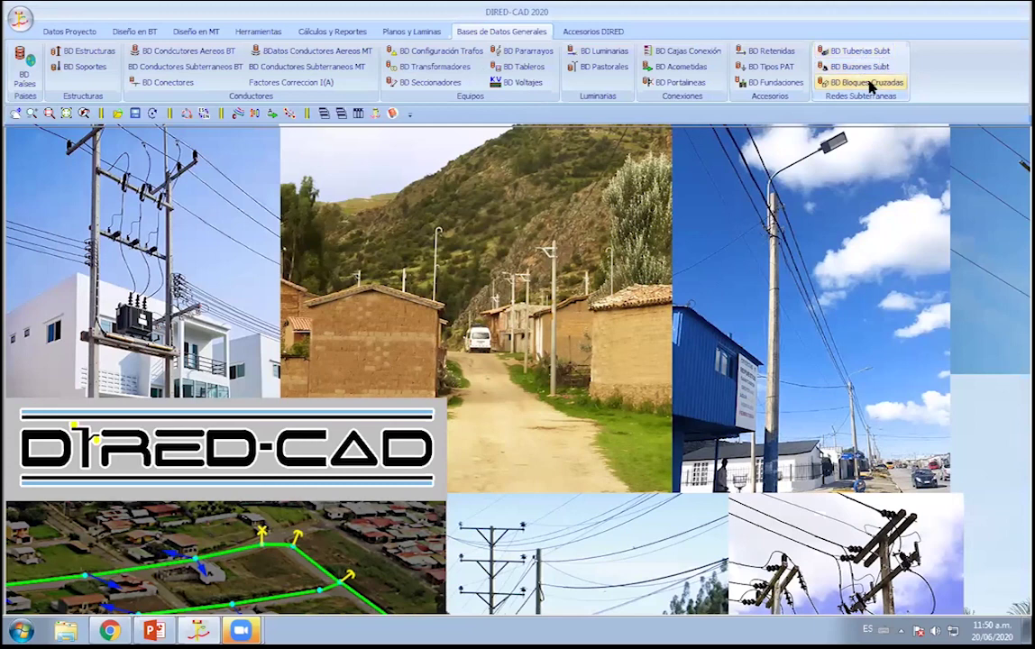
pyautogui.click(868, 53)
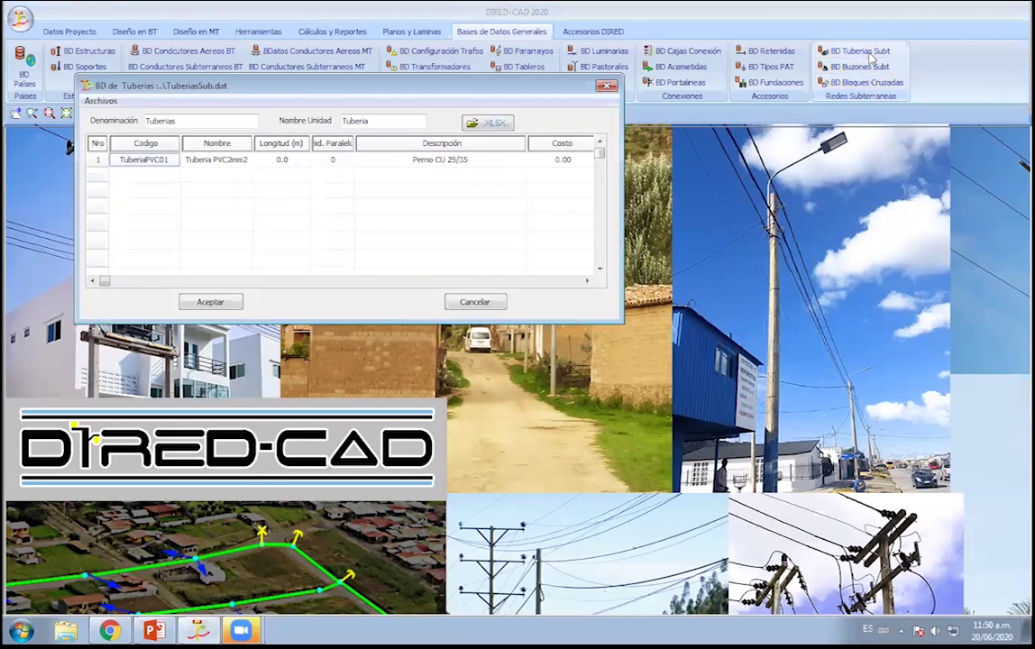
pyautogui.click(607, 87)
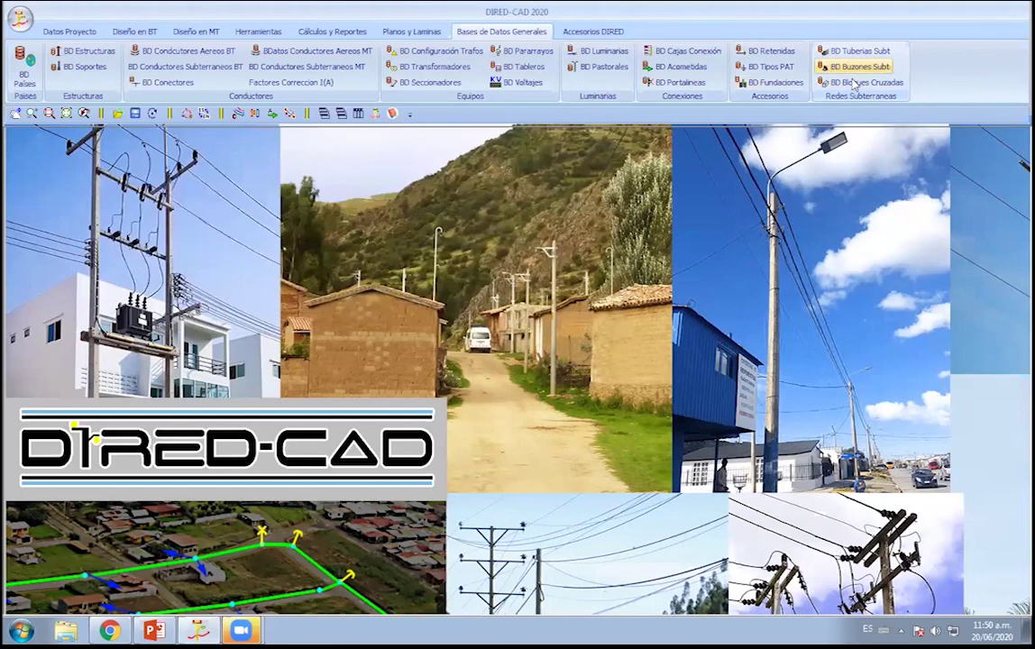
pyautogui.click(859, 66)
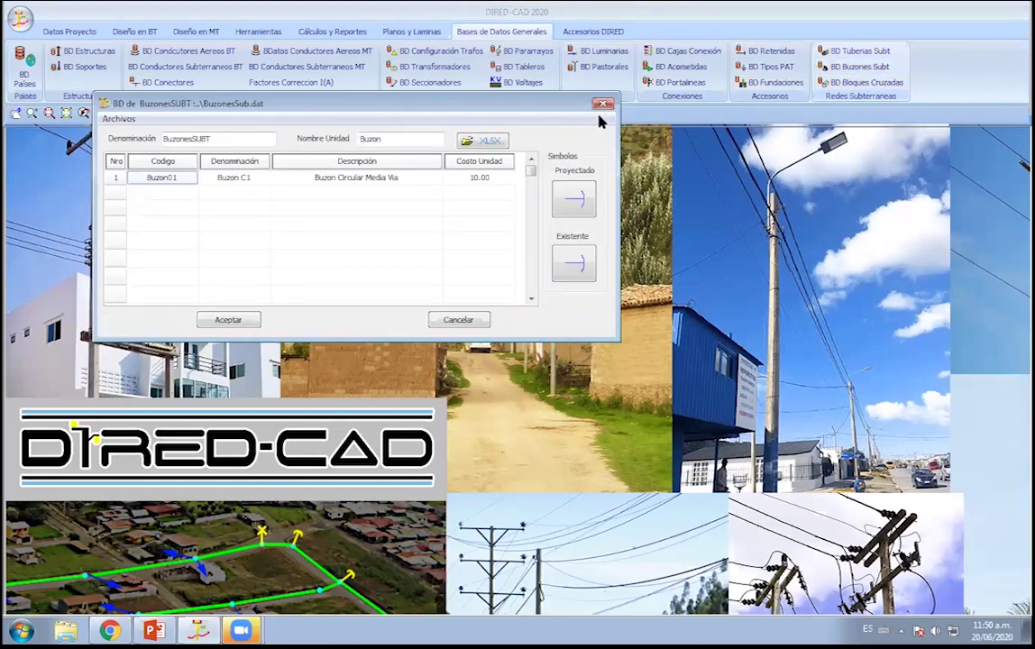
pyautogui.click(574, 198)
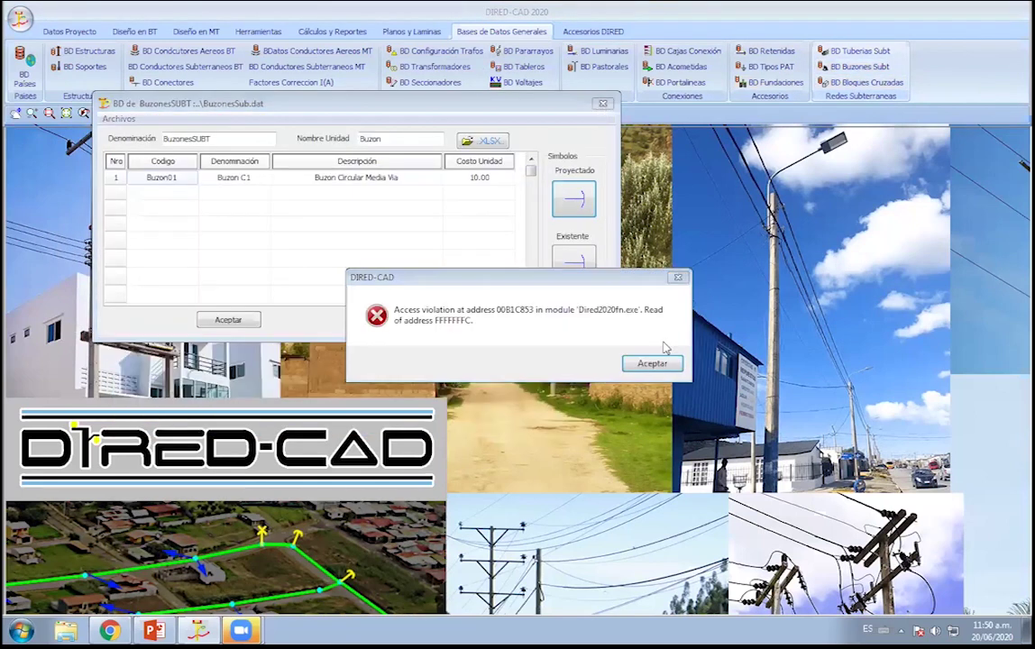
pyautogui.click(652, 362)
pyautogui.click(602, 103)
pyautogui.click(862, 82)
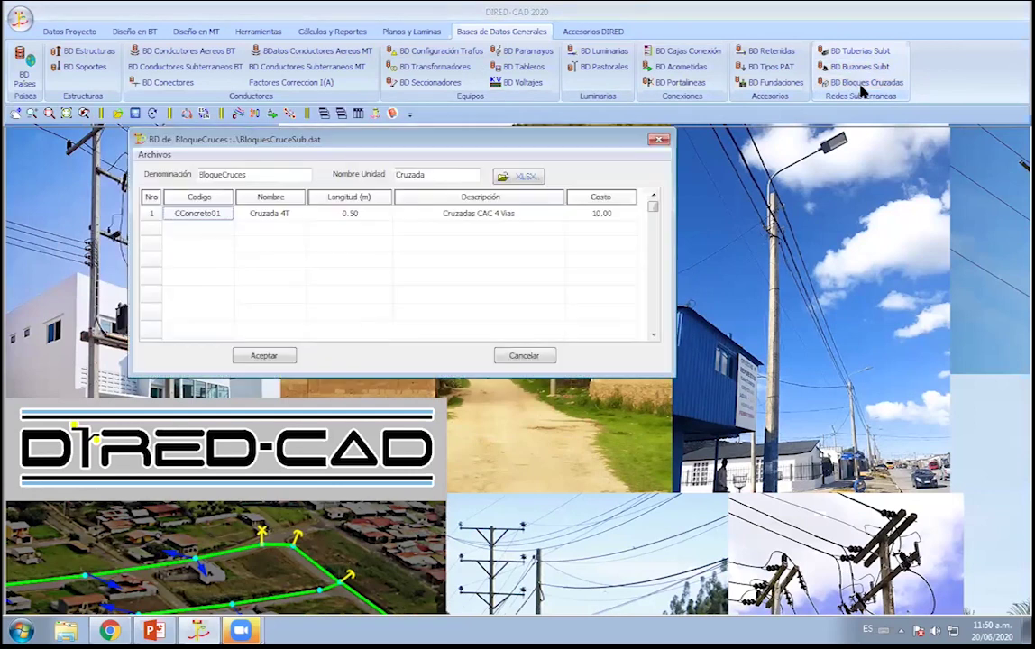
pyautogui.click(659, 139)
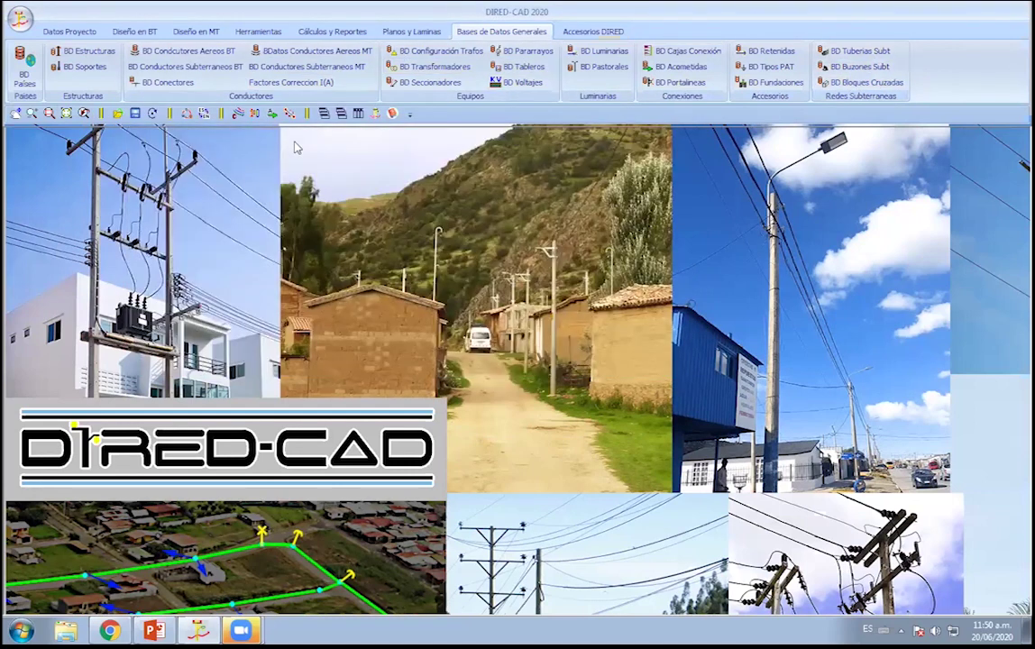
pyautogui.click(77, 54)
pyautogui.moveTo(300, 162); pyautogui.dragTo(338, 136)
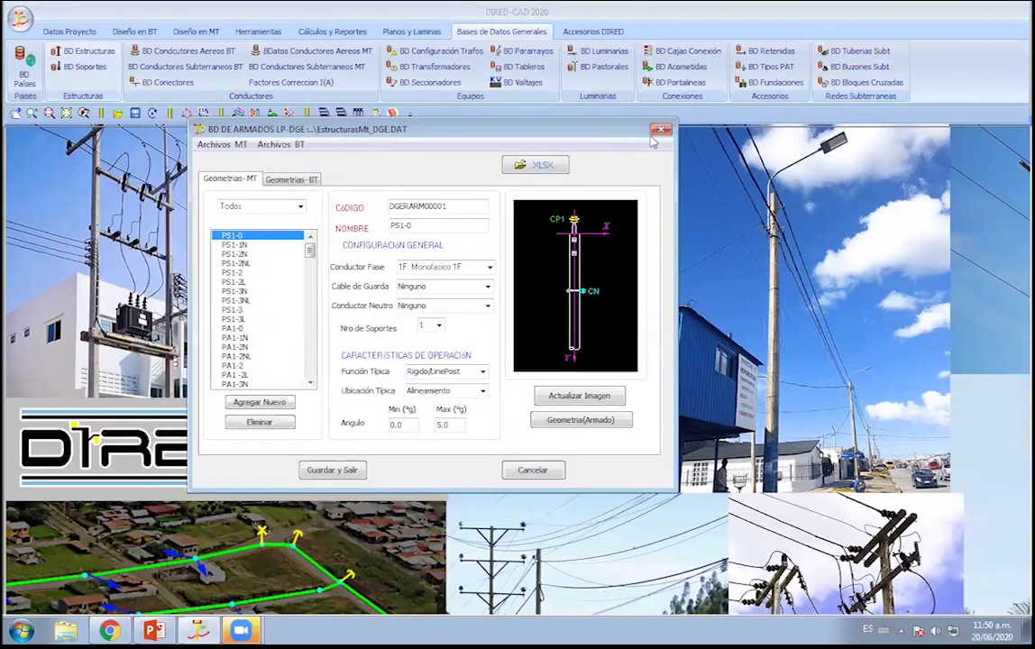
pyautogui.click(656, 130)
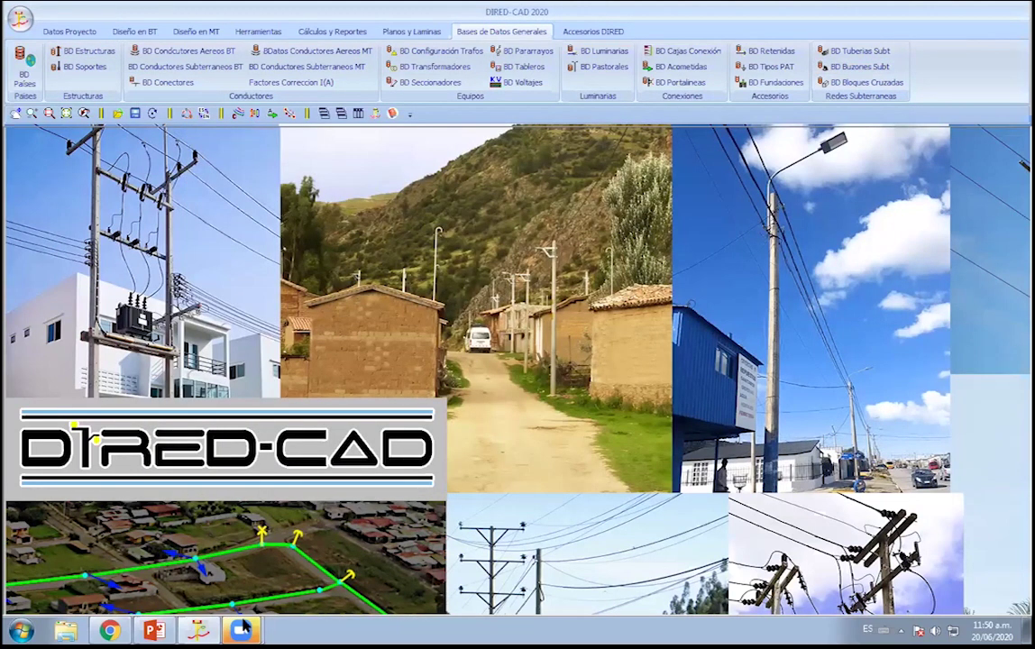
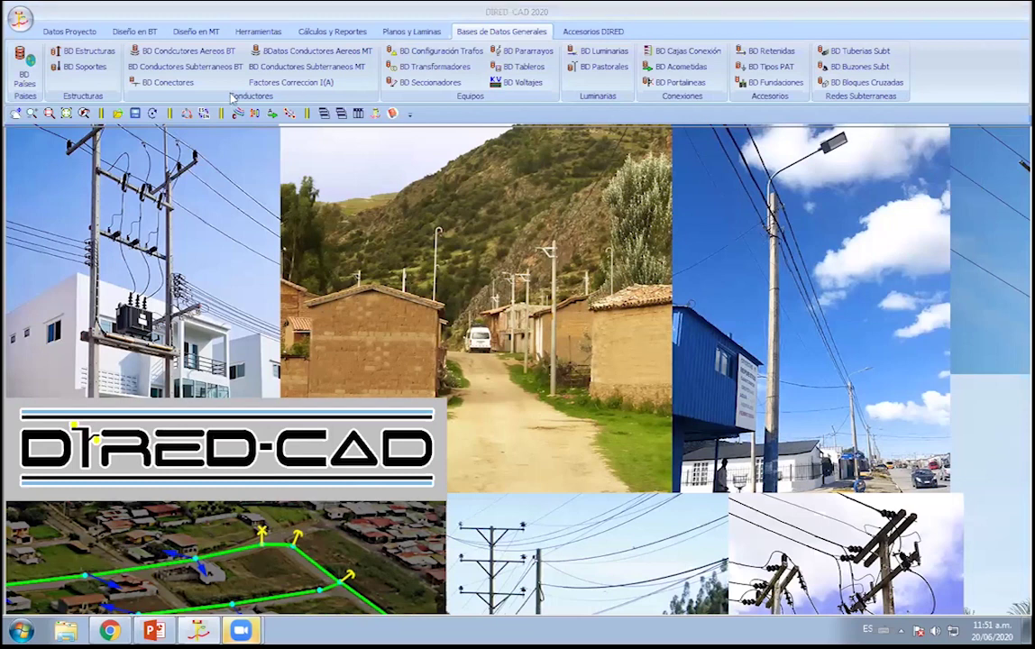
# Open the structures database editor and load the EstructurasMt_DGE.DAT table.
pyautogui.click(86, 51)
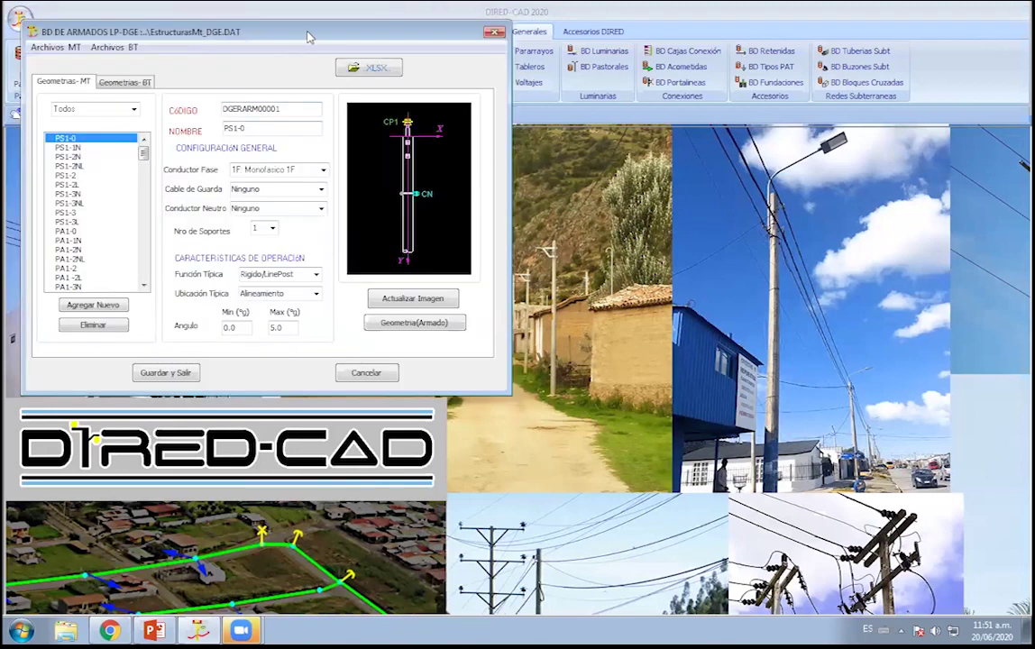
pyautogui.moveTo(275, 33); pyautogui.dragTo(469, 131)
pyautogui.click(676, 130)
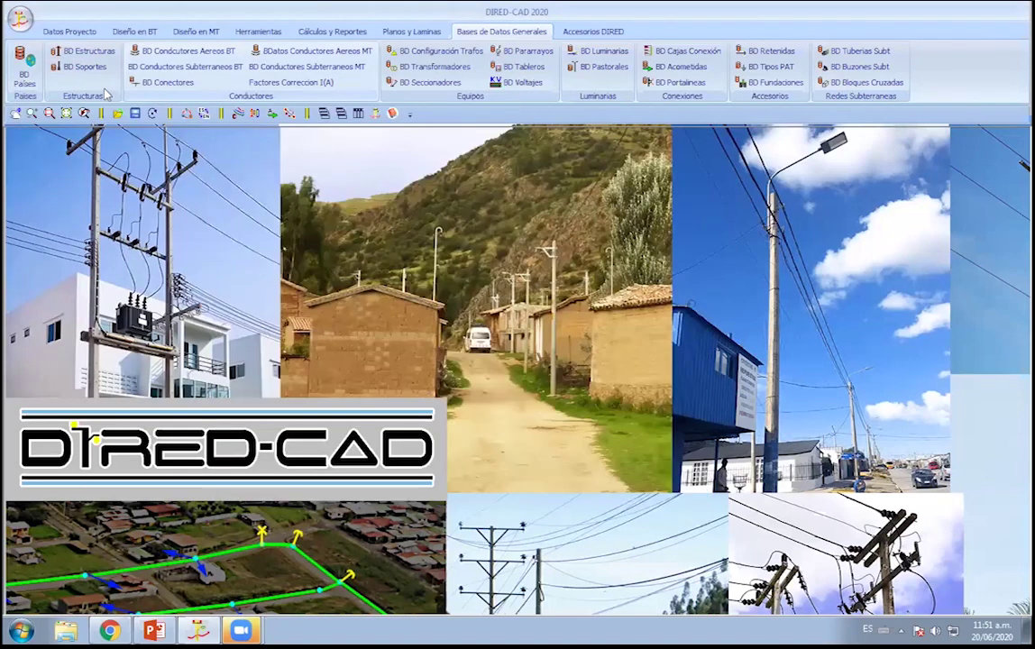
pyautogui.click(85, 51)
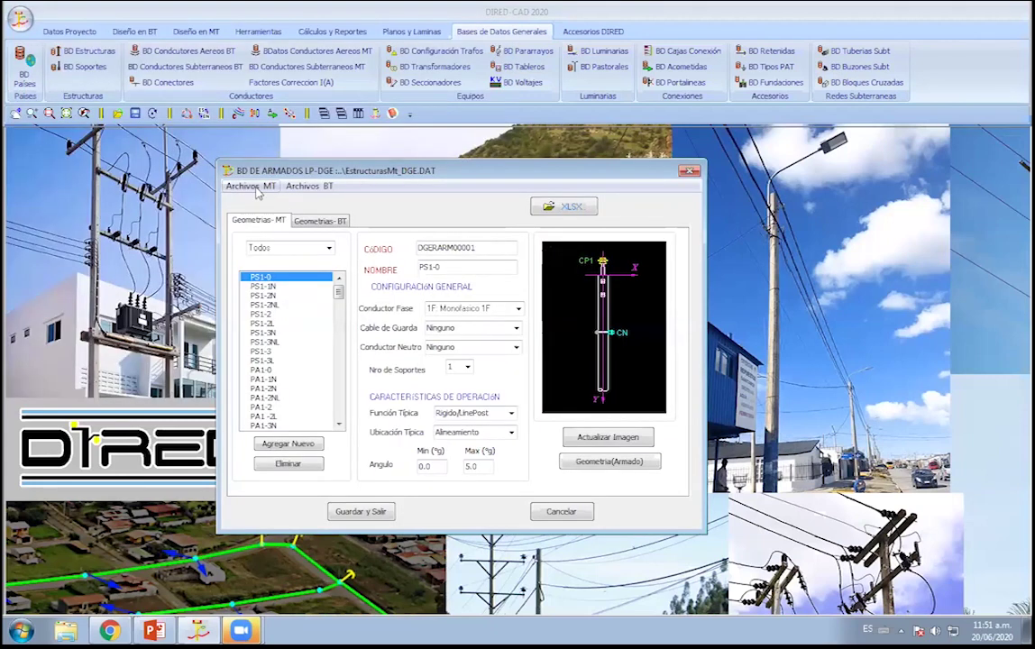
pyautogui.click(245, 185)
pyautogui.click(271, 203)
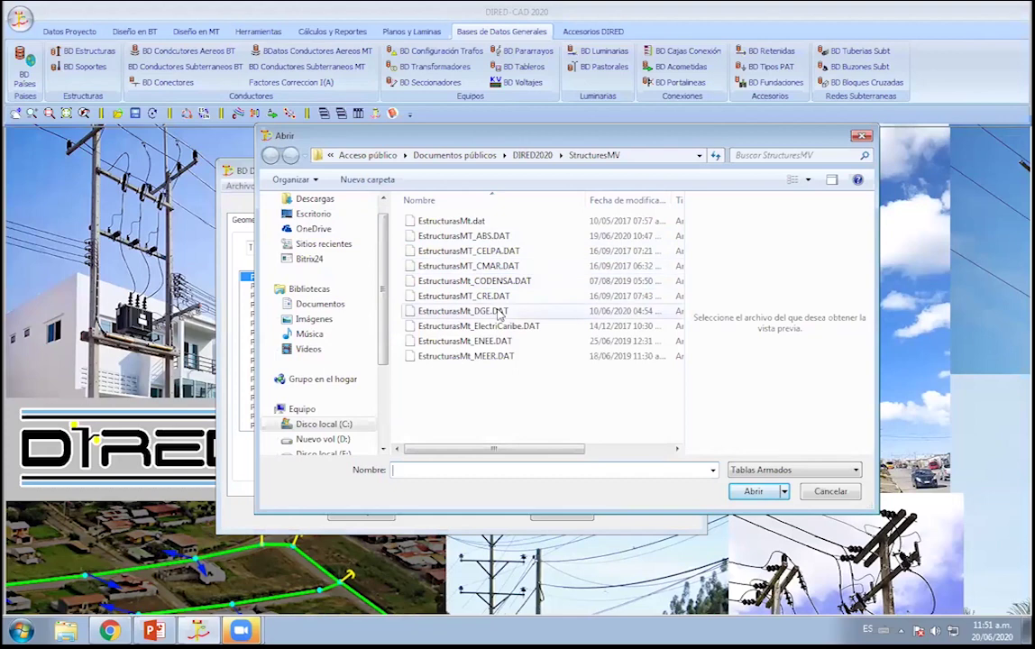
pyautogui.doubleClick(495, 310)
# Load EstructurasMt_ENEE.DAT, then EstructurasMT_ABS.DAT, from the StructuresMV folder.
pyautogui.click(251, 186)
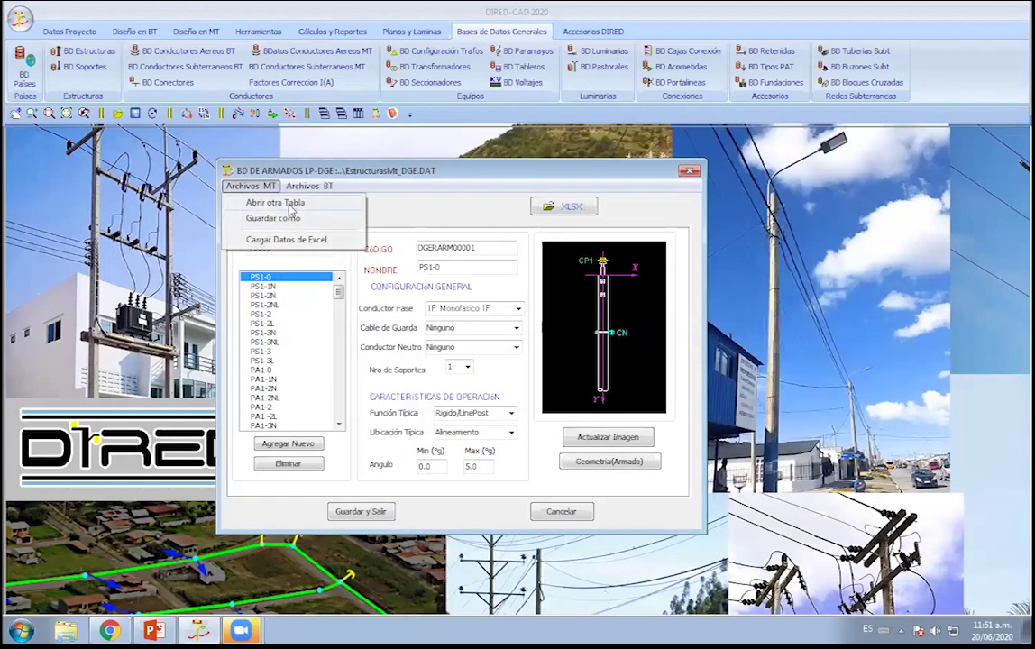
pyautogui.click(291, 204)
pyautogui.doubleClick(433, 311)
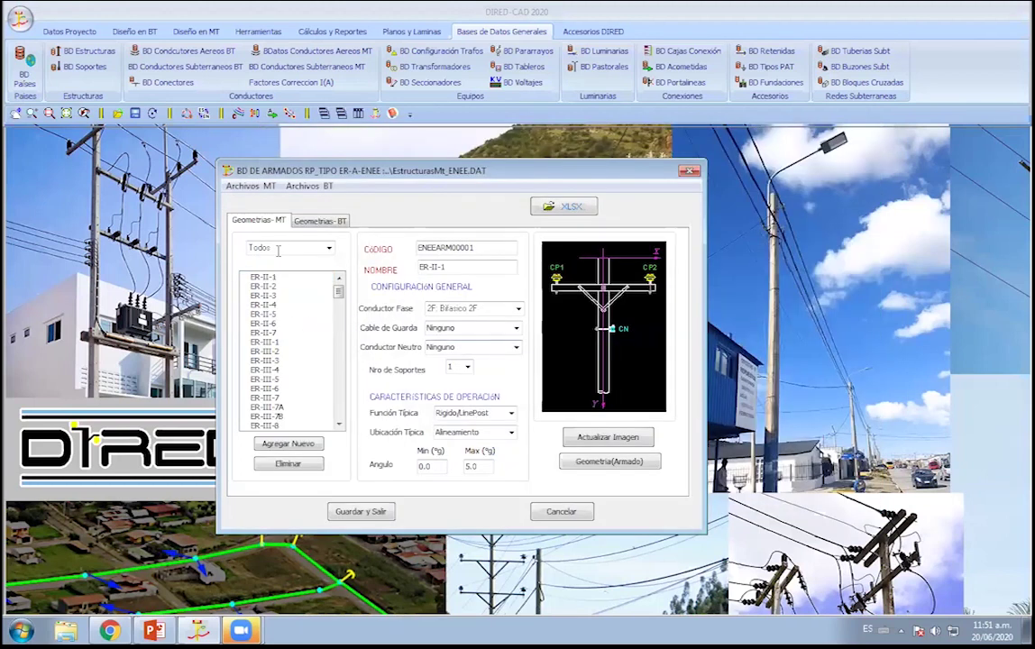
pyautogui.click(245, 186)
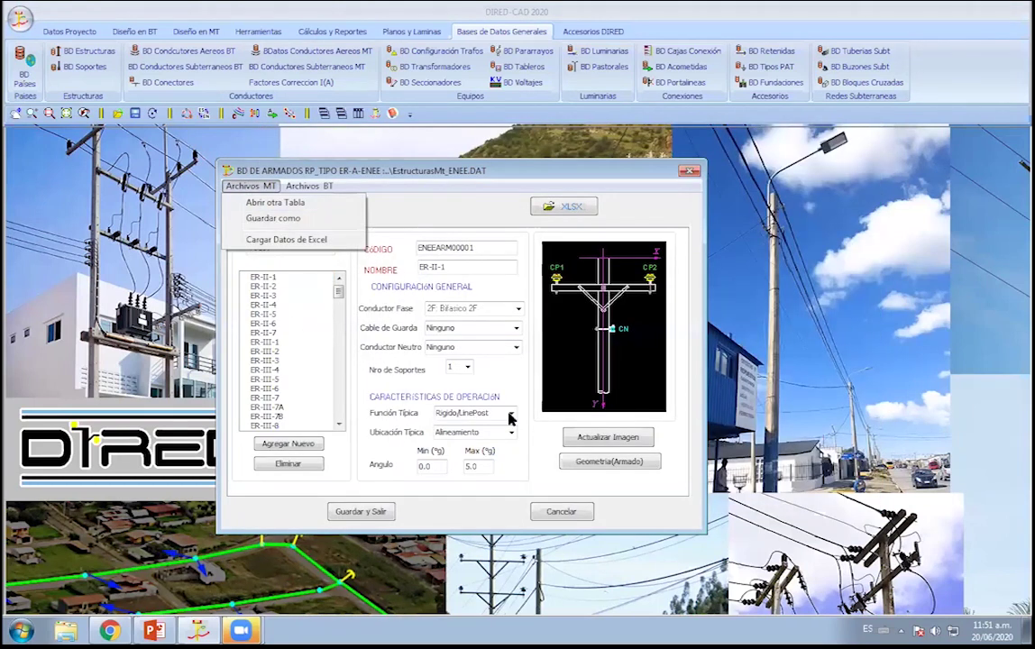
pyautogui.click(277, 203)
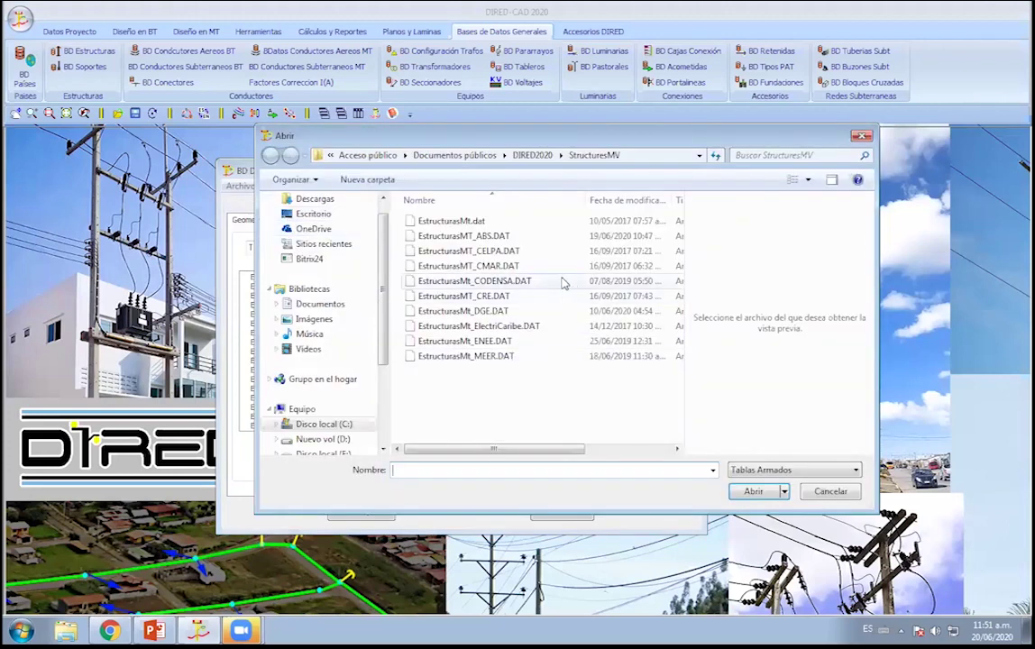
pyautogui.moveTo(474, 281)
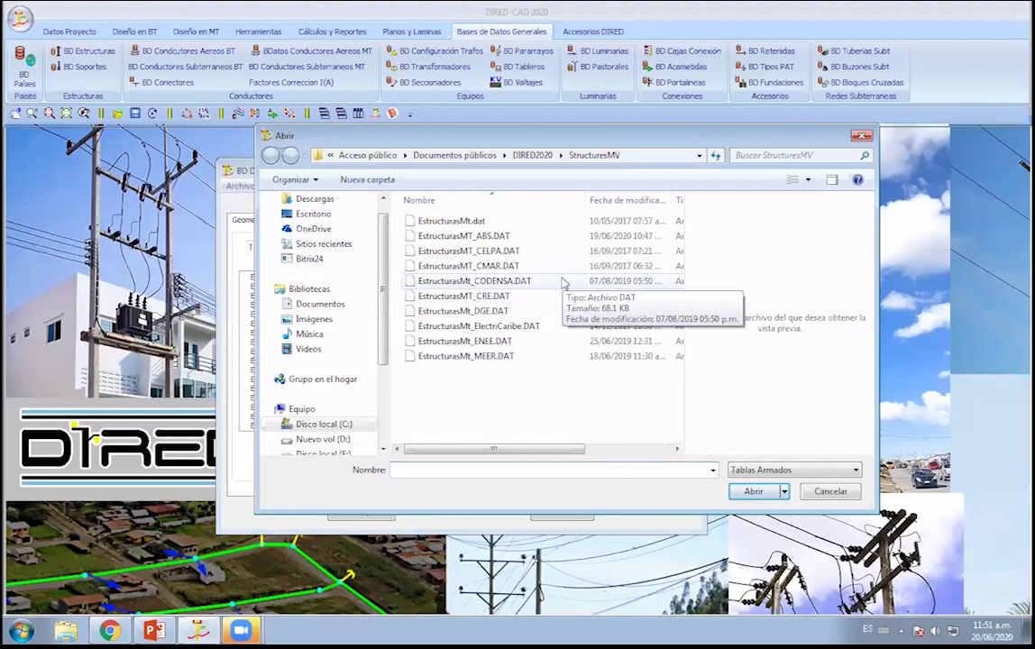
pyautogui.click(487, 237)
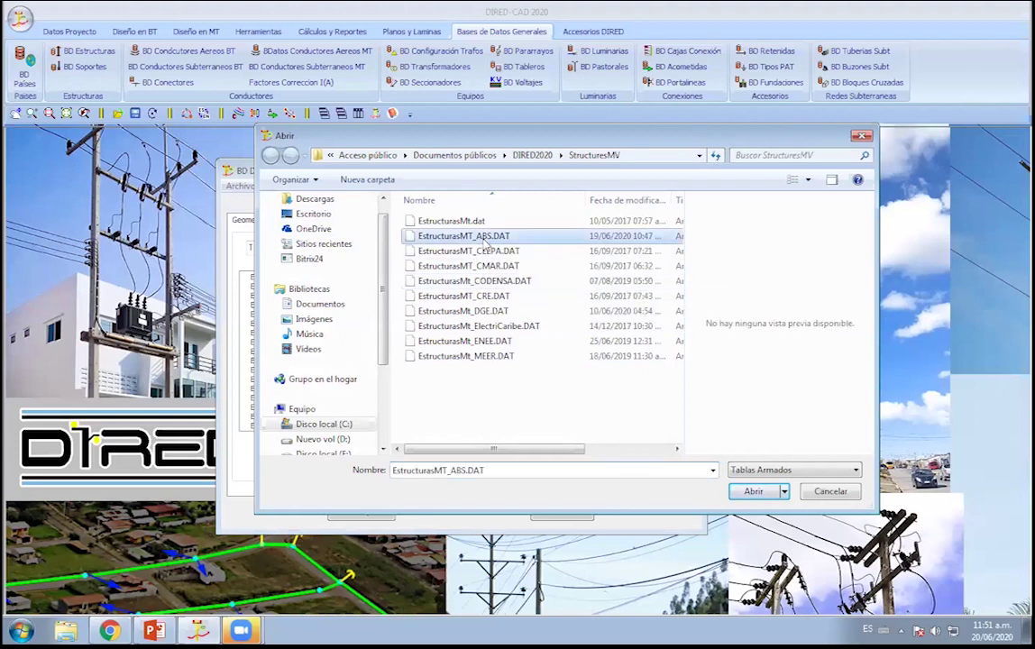
pyautogui.doubleClick(487, 237)
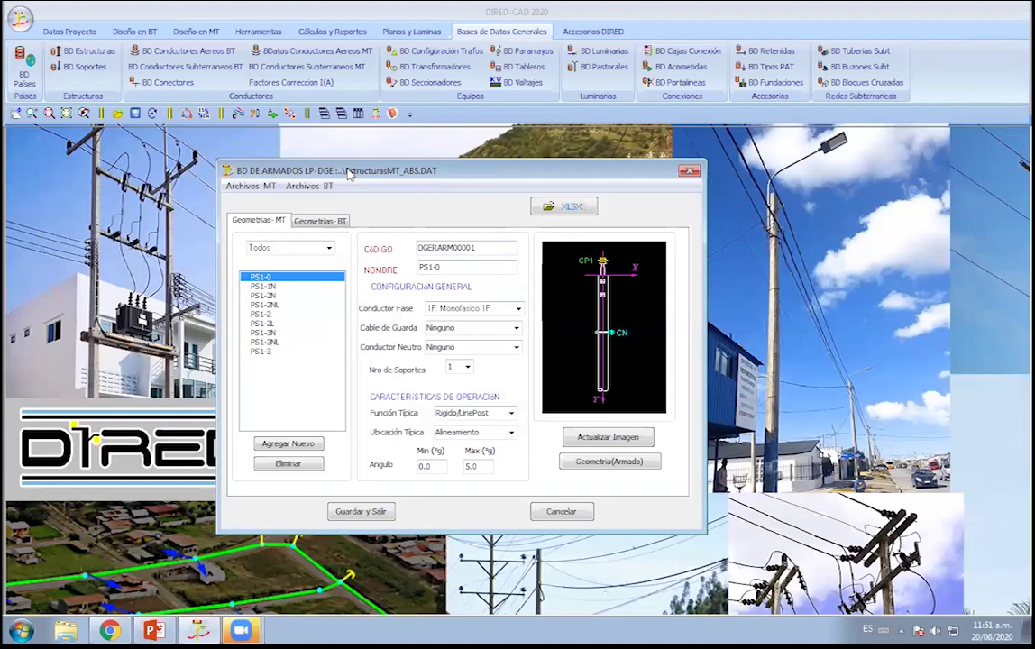
pyautogui.moveTo(348, 174); pyautogui.dragTo(311, 159)
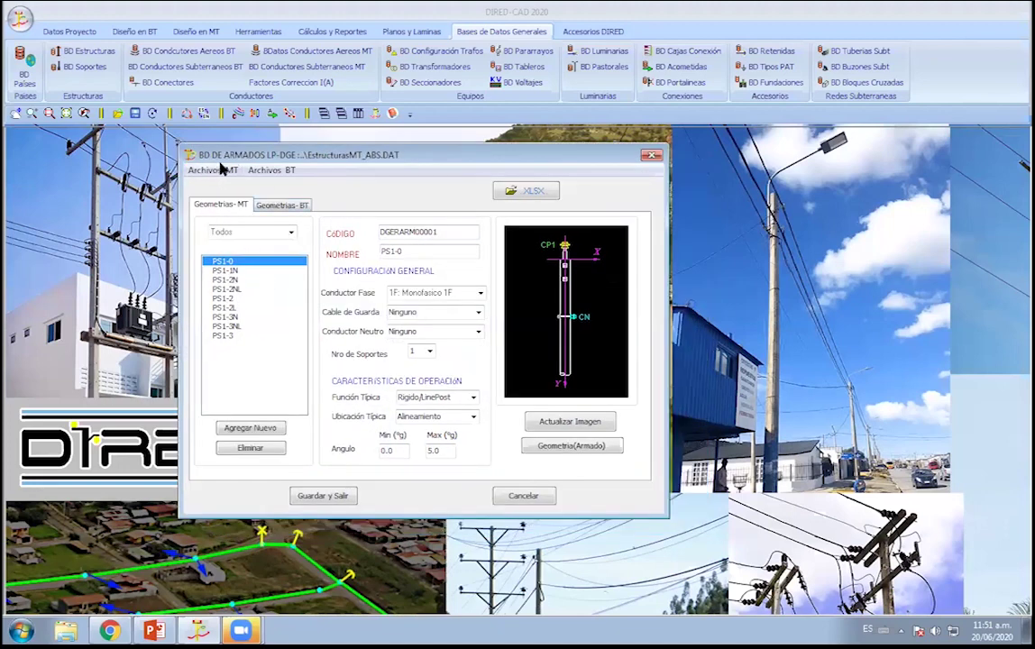
# Save the table as EstructurasMT_LSD.DAT by removing CELPA from the template file name.
pyautogui.click(209, 170)
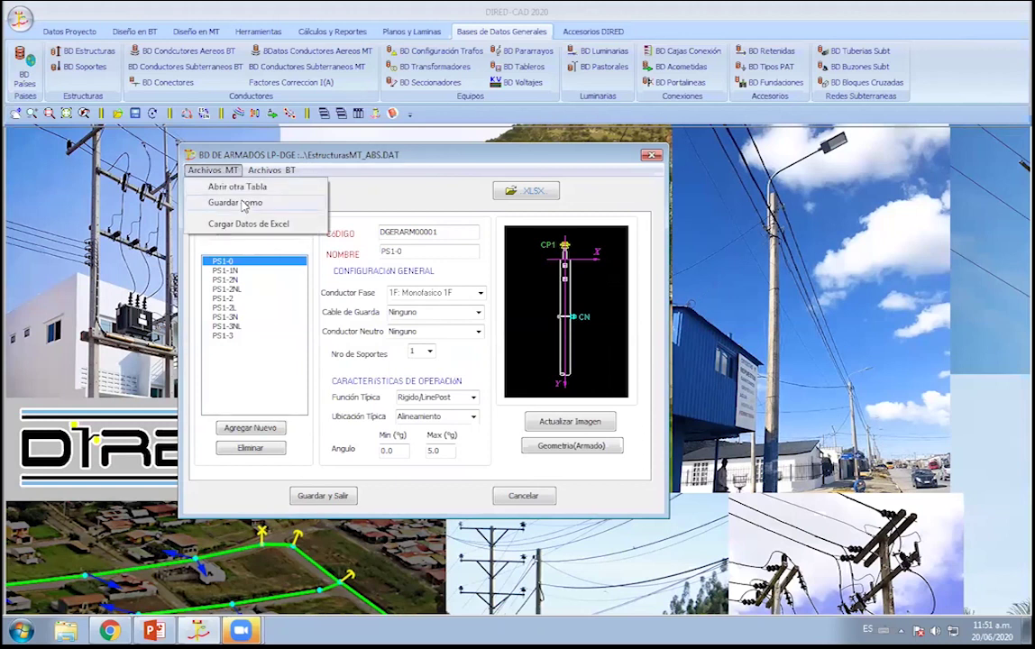
pyautogui.click(400, 313)
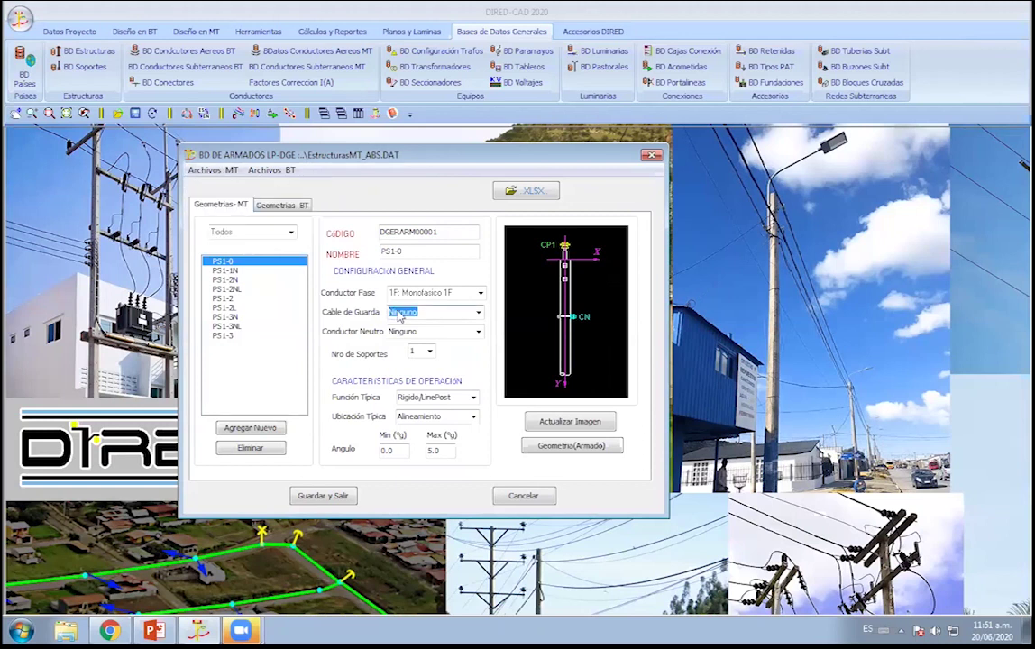
pyautogui.click(211, 170)
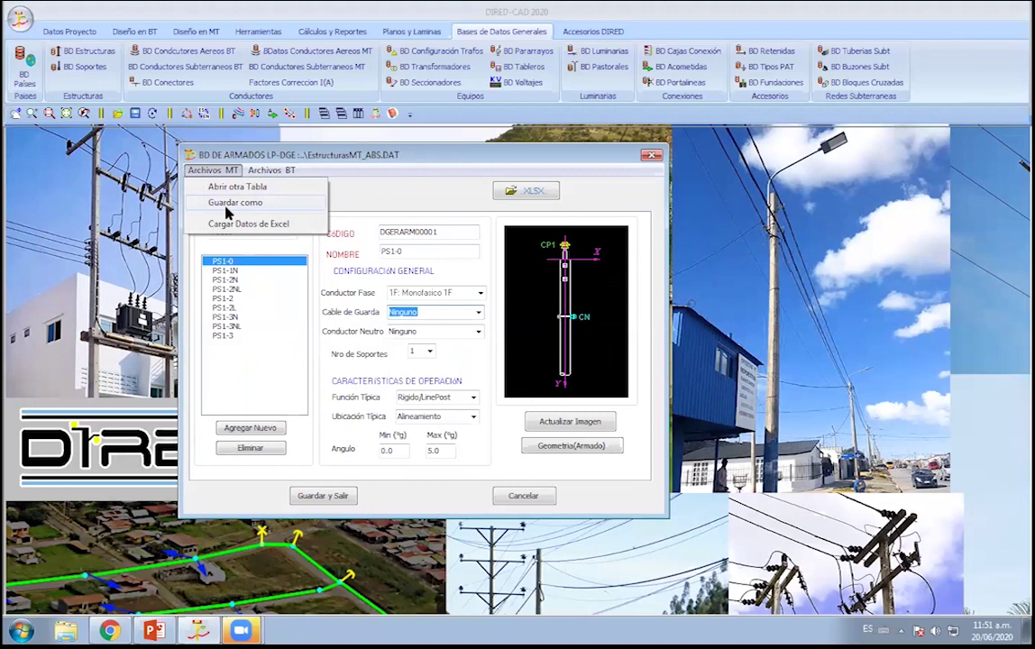
pyautogui.click(233, 203)
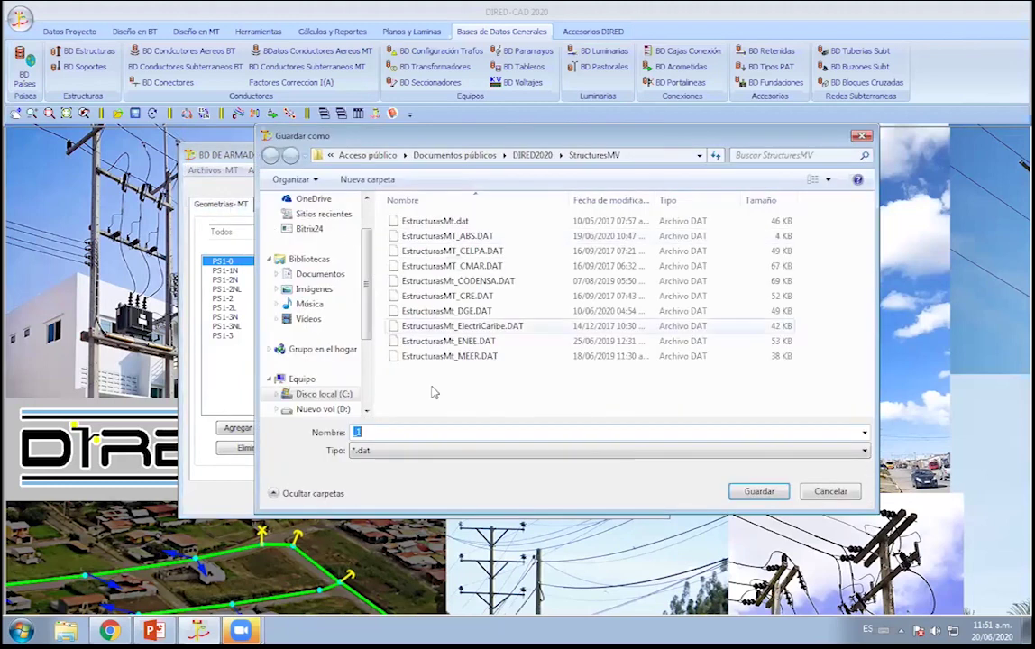
pyautogui.click(424, 251)
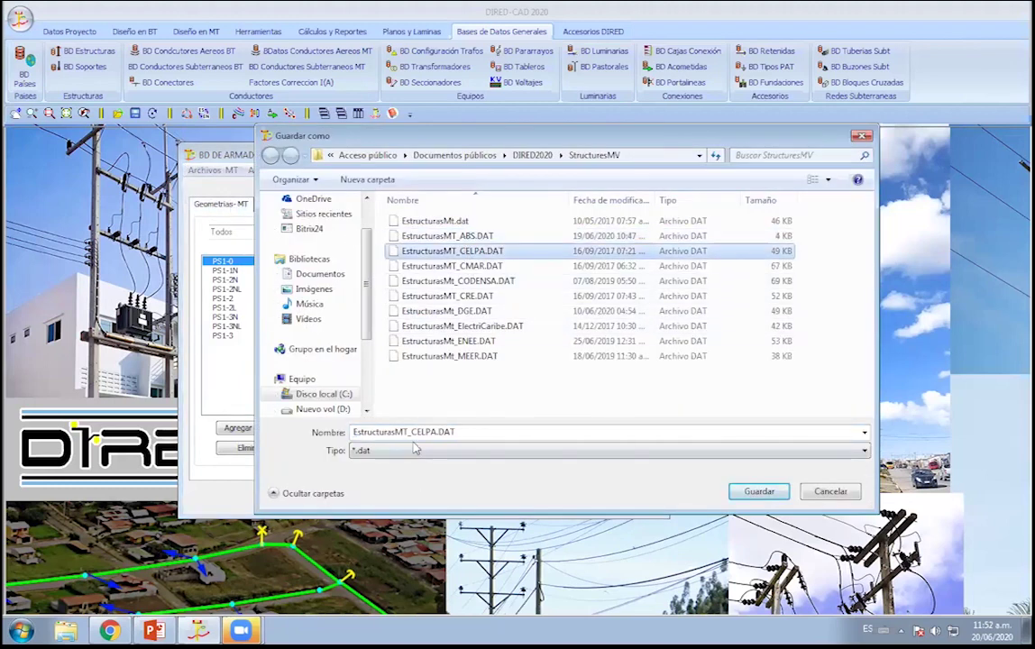
pyautogui.click(412, 432)
pyautogui.click(412, 431)
pyautogui.moveTo(412, 432); pyautogui.dragTo(437, 432)
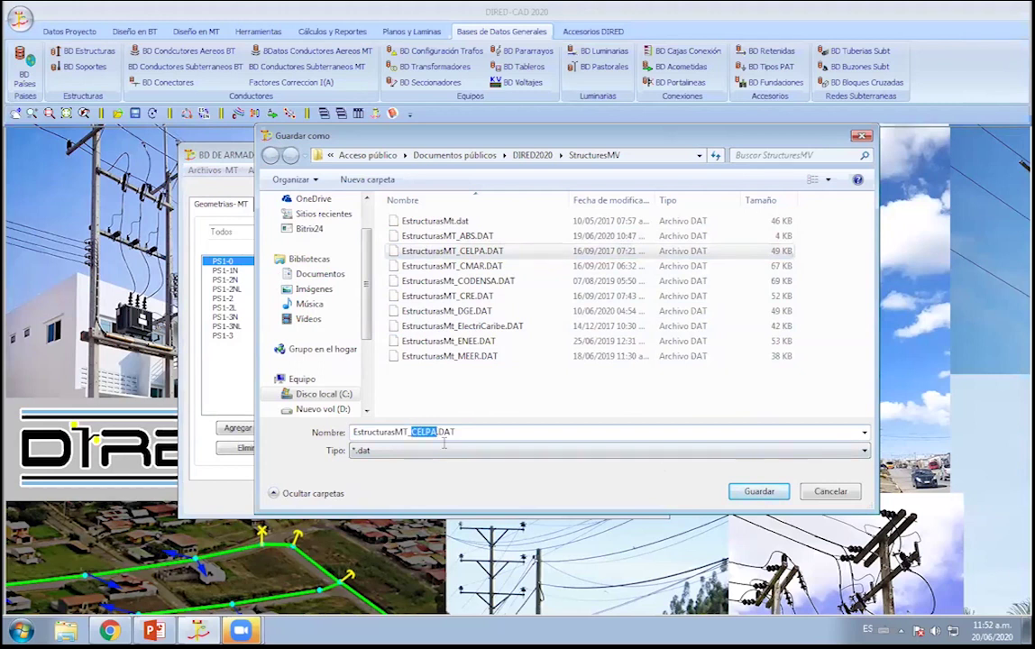
pyautogui.press('BackSpace')
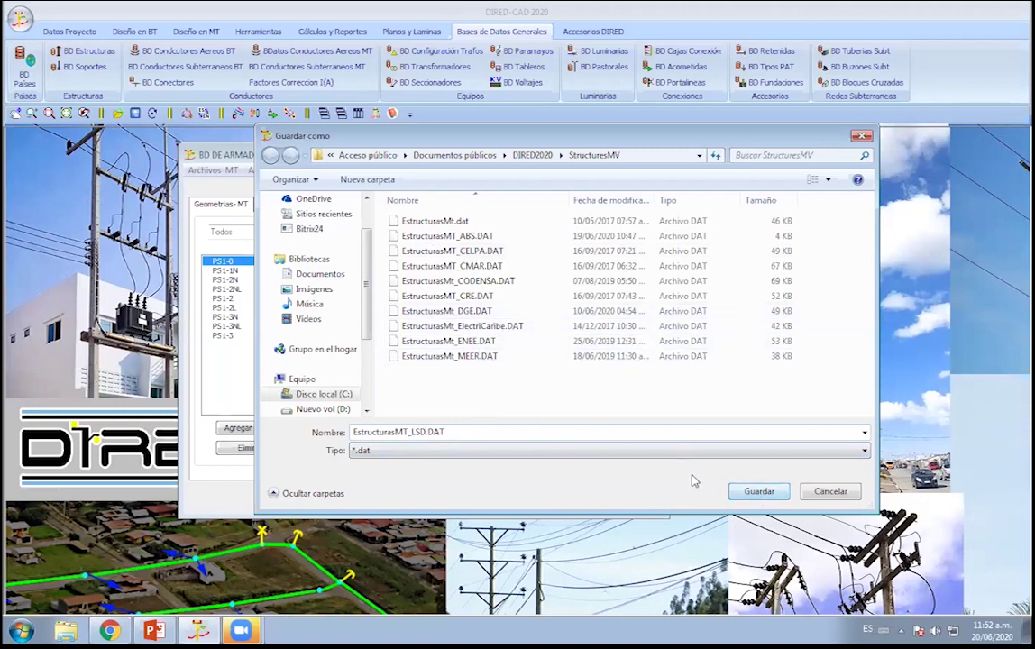
pyautogui.click(755, 493)
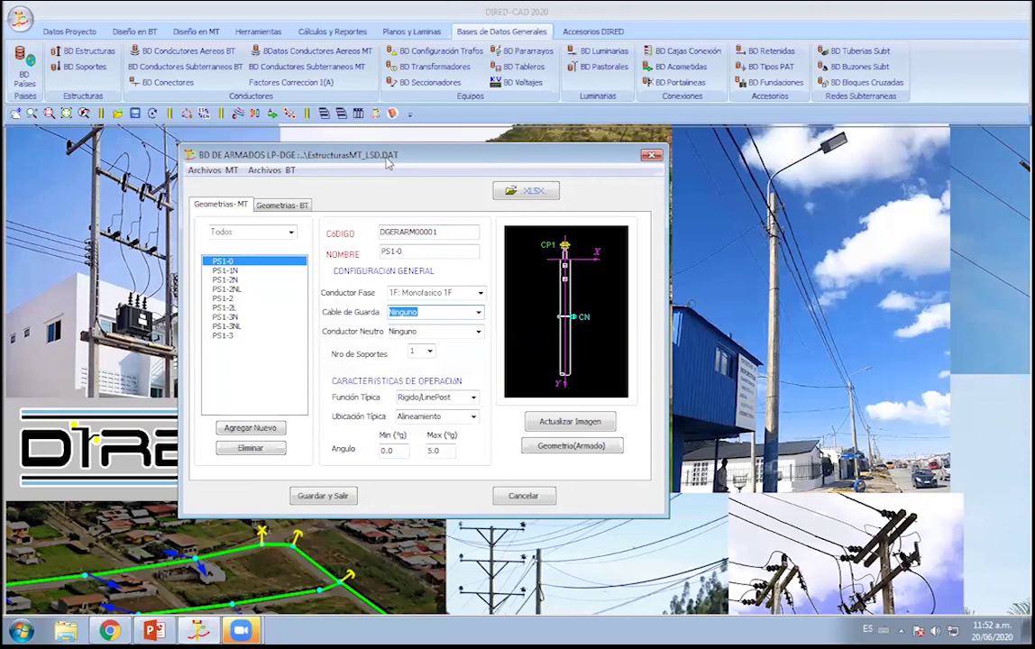
# Confirm the EstructurasMT_LSD.DAT file exists and review the PS1-2N and PS1-0 structures.
pyautogui.click(213, 170)
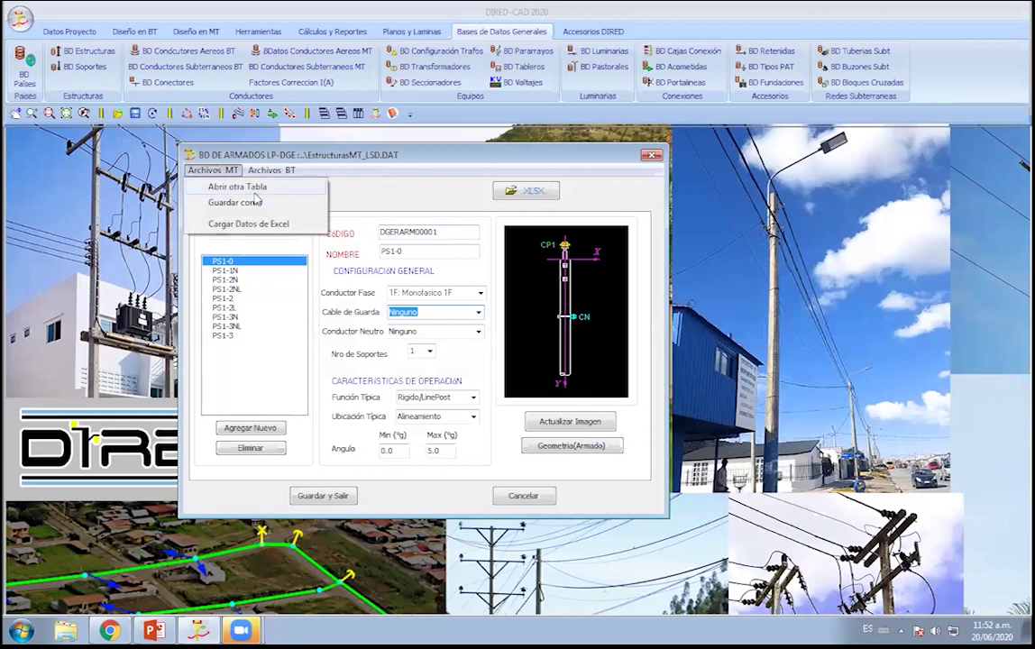
pyautogui.click(243, 187)
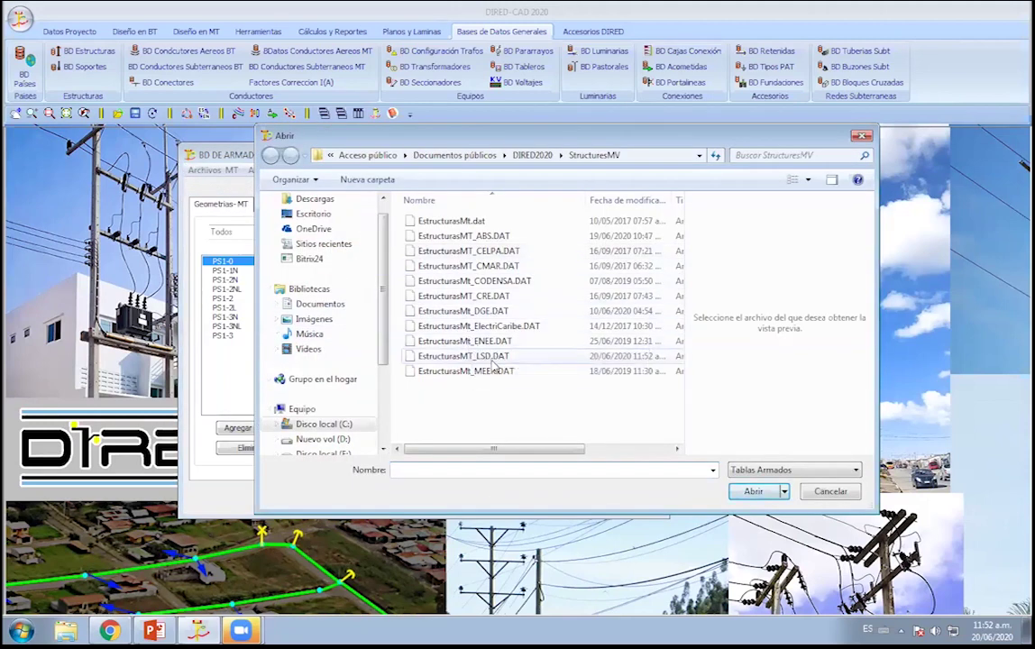
pyautogui.press('Escape')
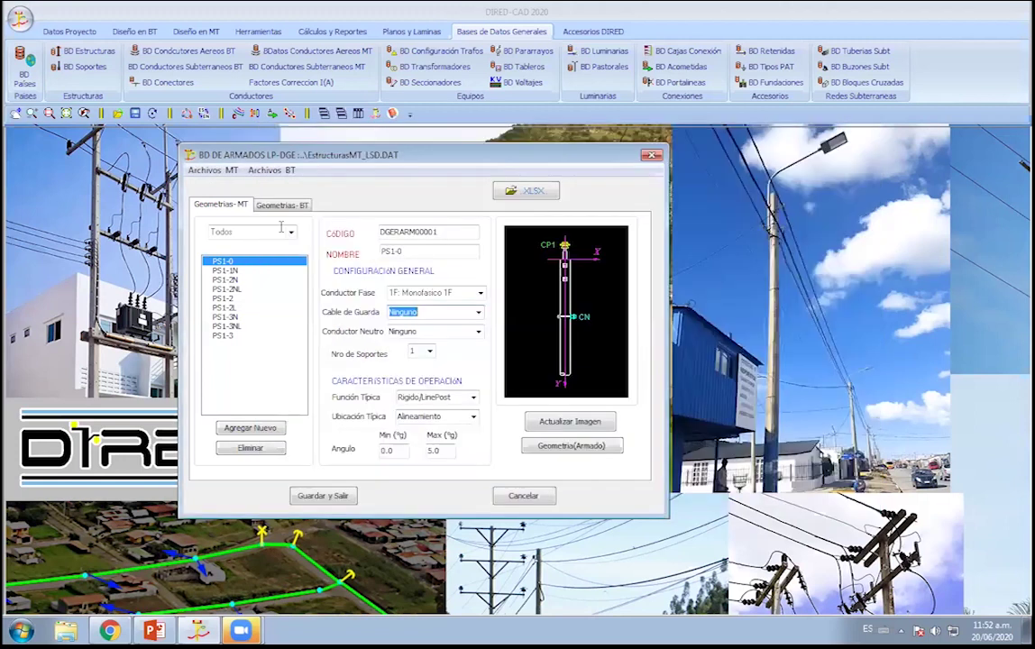
pyautogui.click(231, 281)
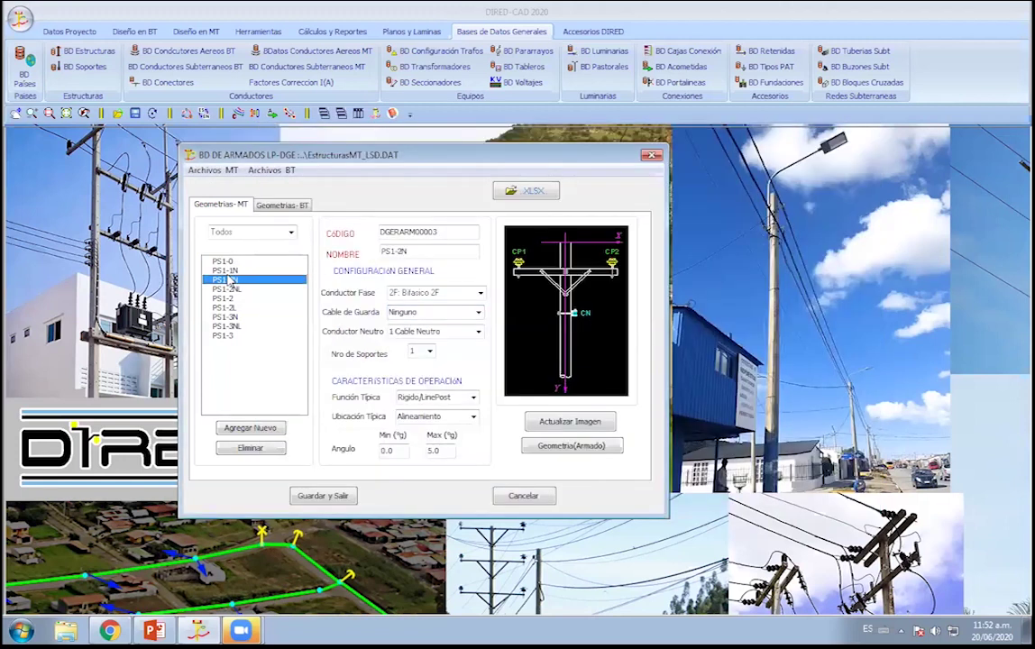
pyautogui.click(229, 263)
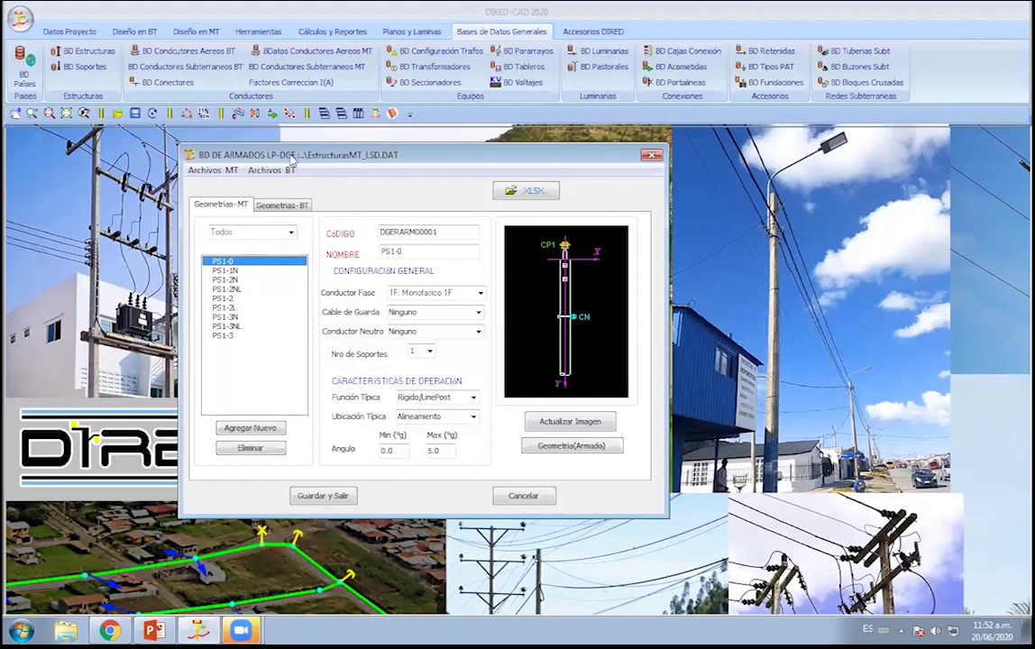
pyautogui.moveTo(270, 155); pyautogui.dragTo(196, 114)
# Delete structures PS1-3 through PS1-1N so only PS1-0 remains, then save and exit.
pyautogui.click(155, 294)
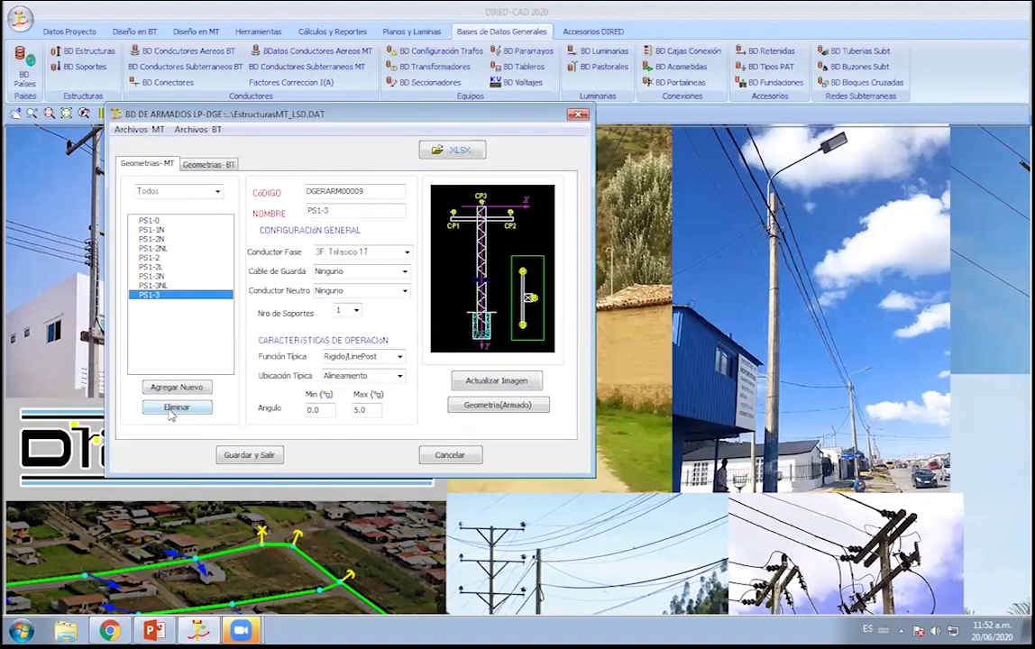
pyautogui.click(181, 408)
pyautogui.click(178, 407)
pyautogui.click(178, 408)
pyautogui.click(177, 408)
pyautogui.click(176, 408)
pyautogui.click(175, 408)
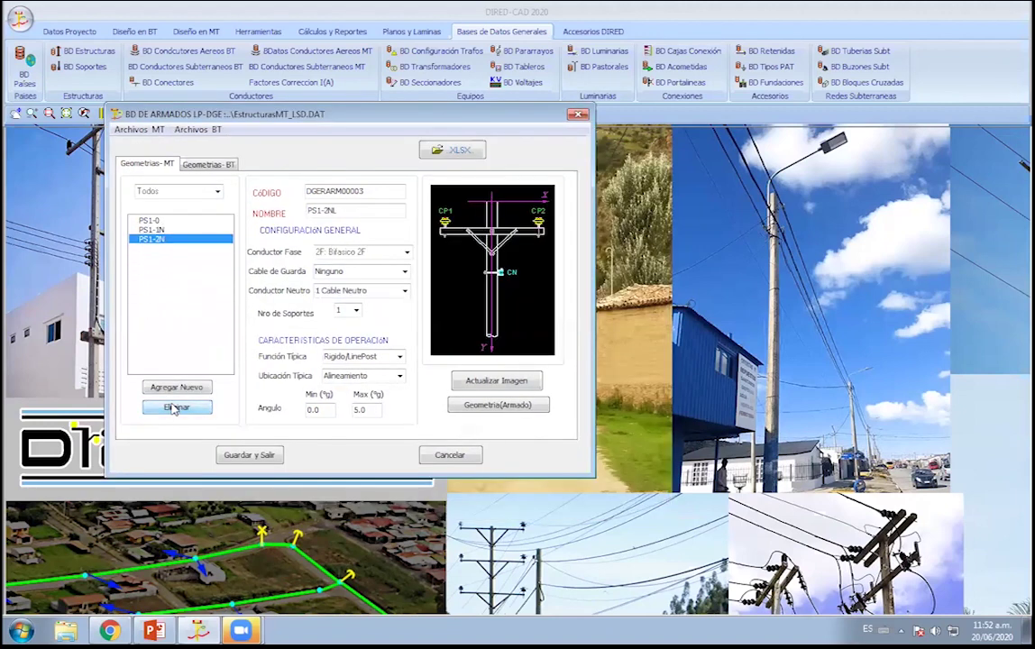
pyautogui.click(176, 407)
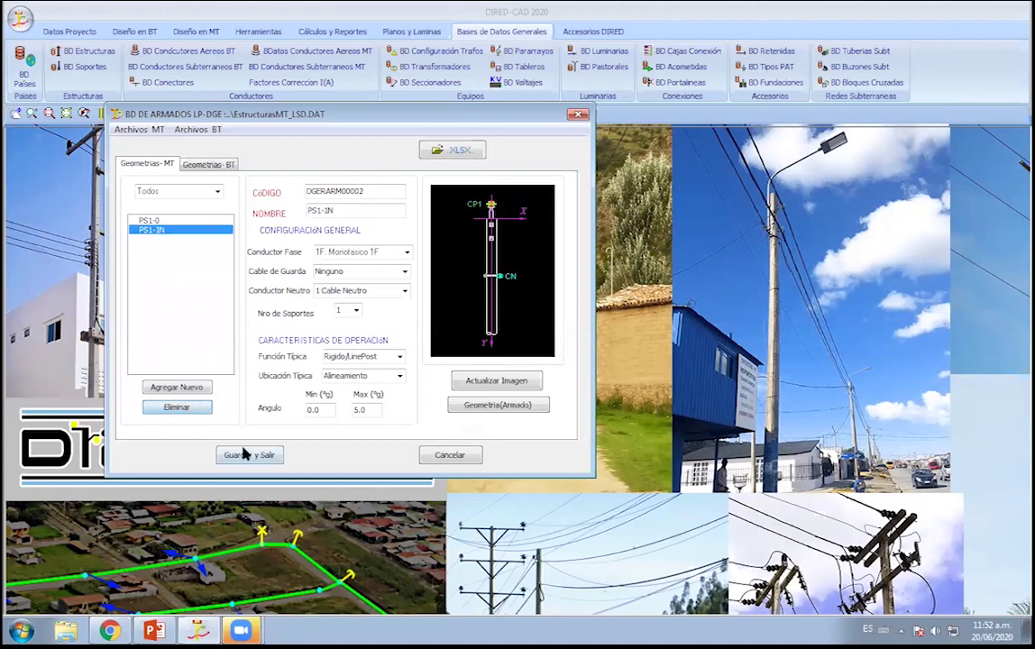
pyautogui.click(178, 406)
pyautogui.click(229, 453)
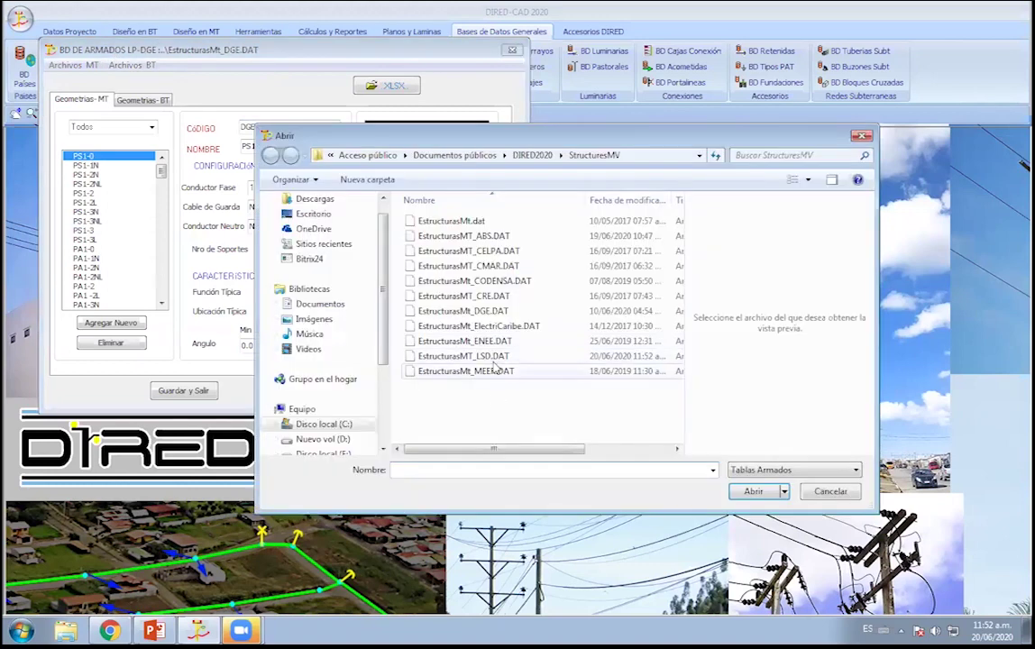
# Reopen EstructurasMT_LSD.DAT to check it, then close the structures window.
pyautogui.doubleClick(489, 361)
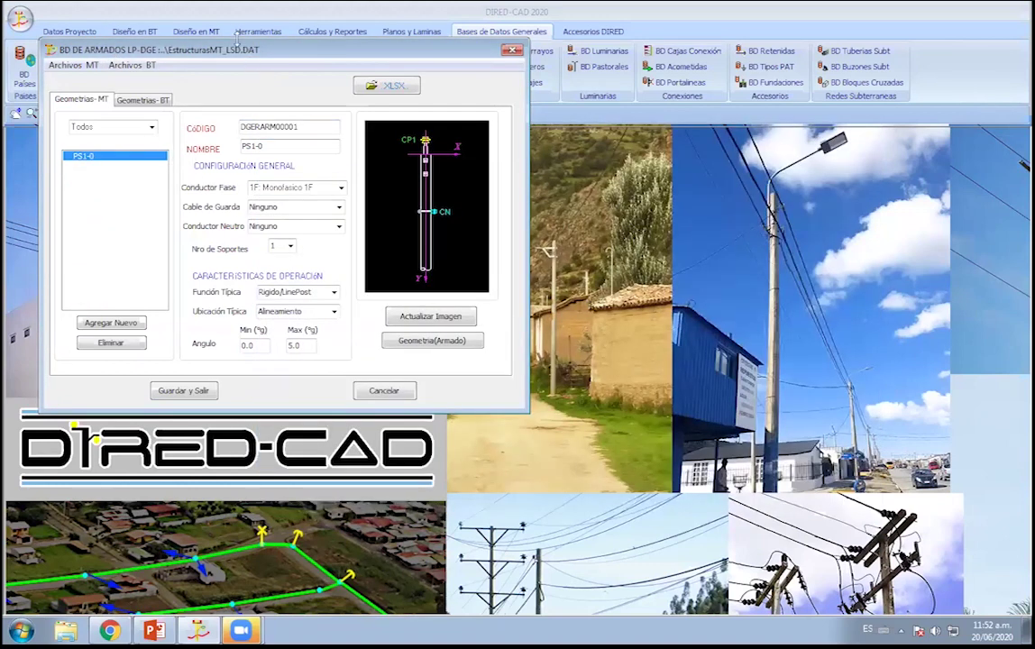
pyautogui.moveTo(230, 60); pyautogui.dragTo(233, 91)
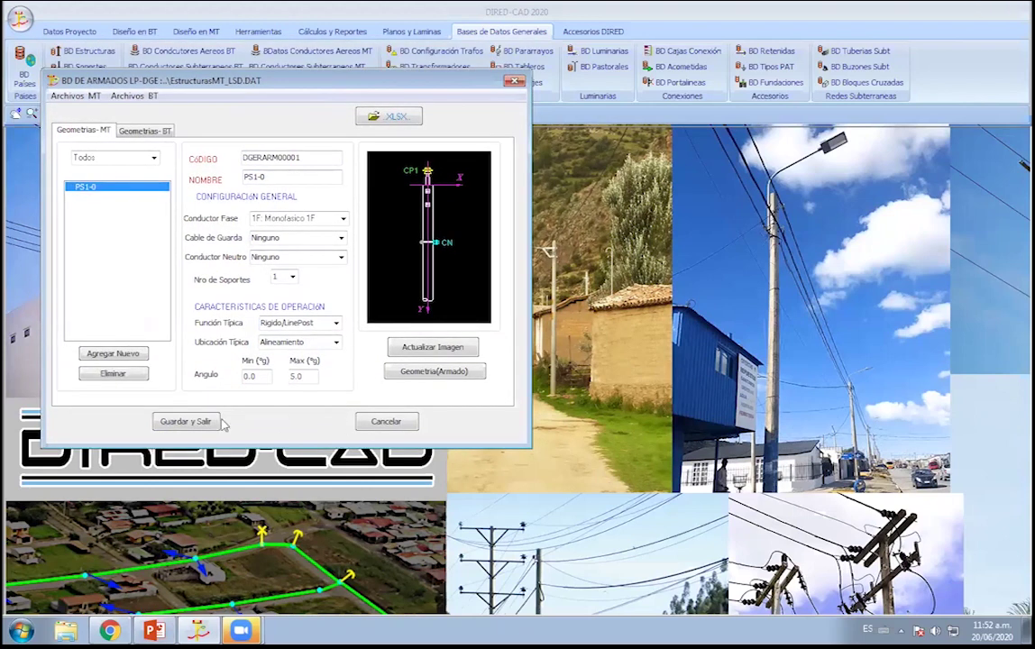
pyautogui.click(186, 421)
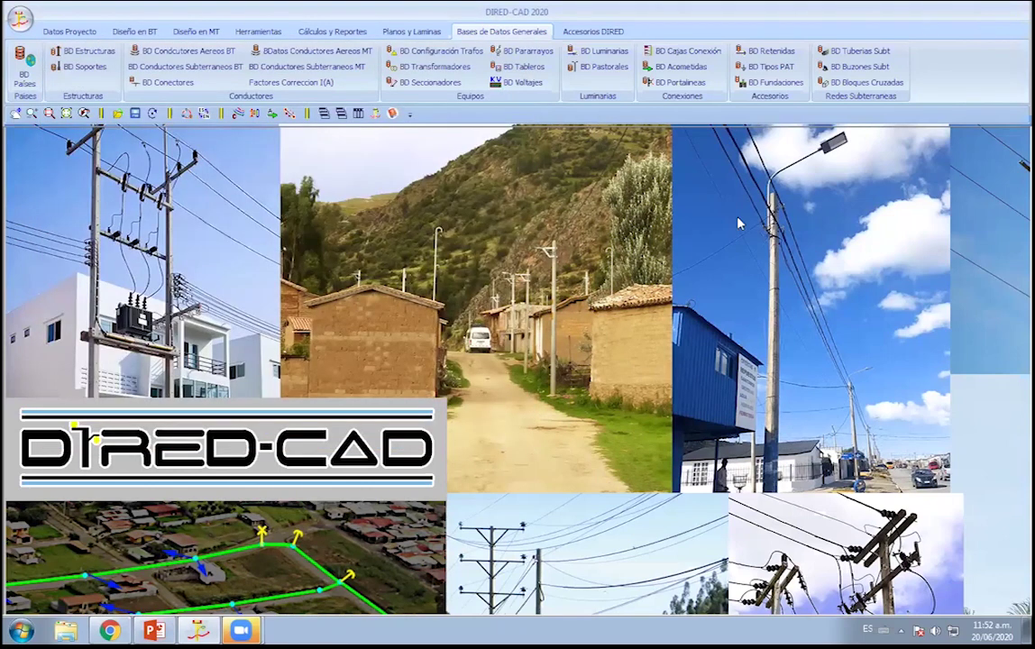
# Open li-9-305 Model (1).pdf from the desktop in a maximized Acrobat window.
pyautogui.hotkey('alt', 'Tab')
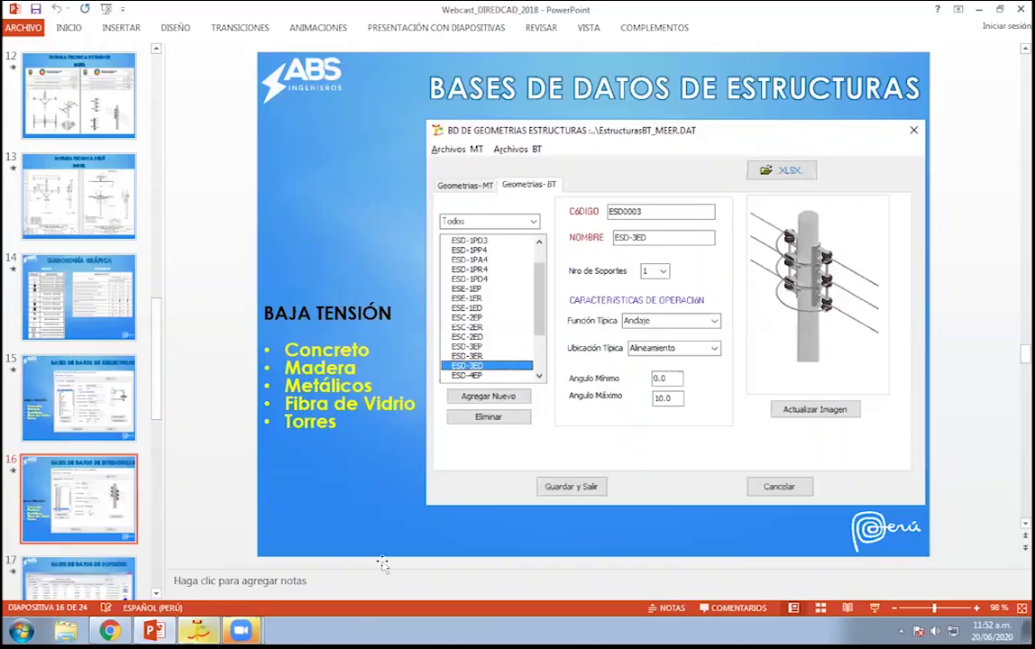
pyautogui.click(978, 9)
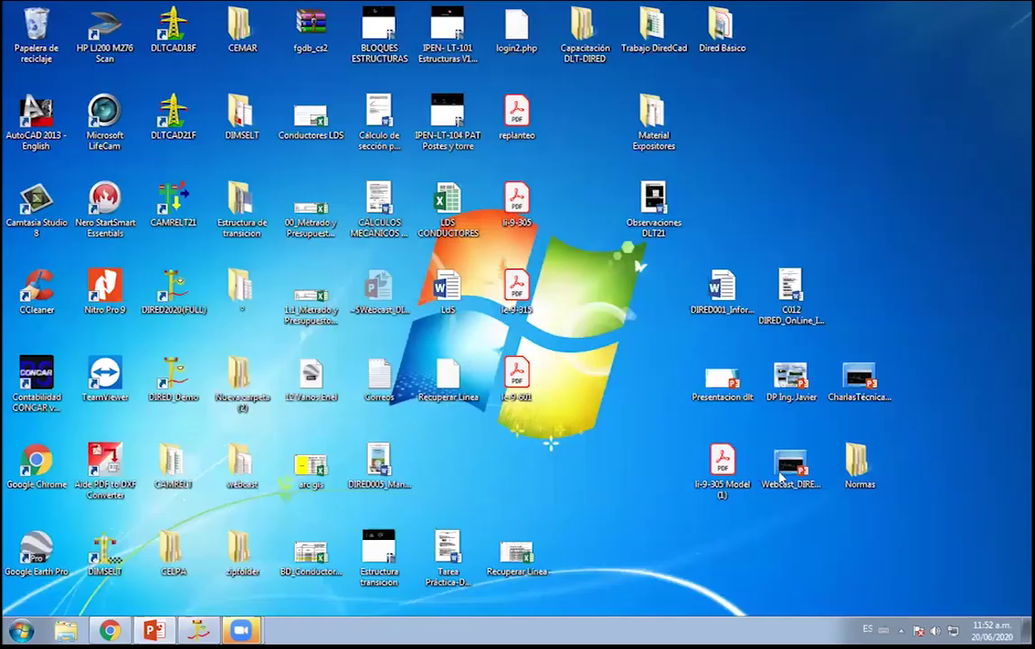
pyautogui.doubleClick(725, 475)
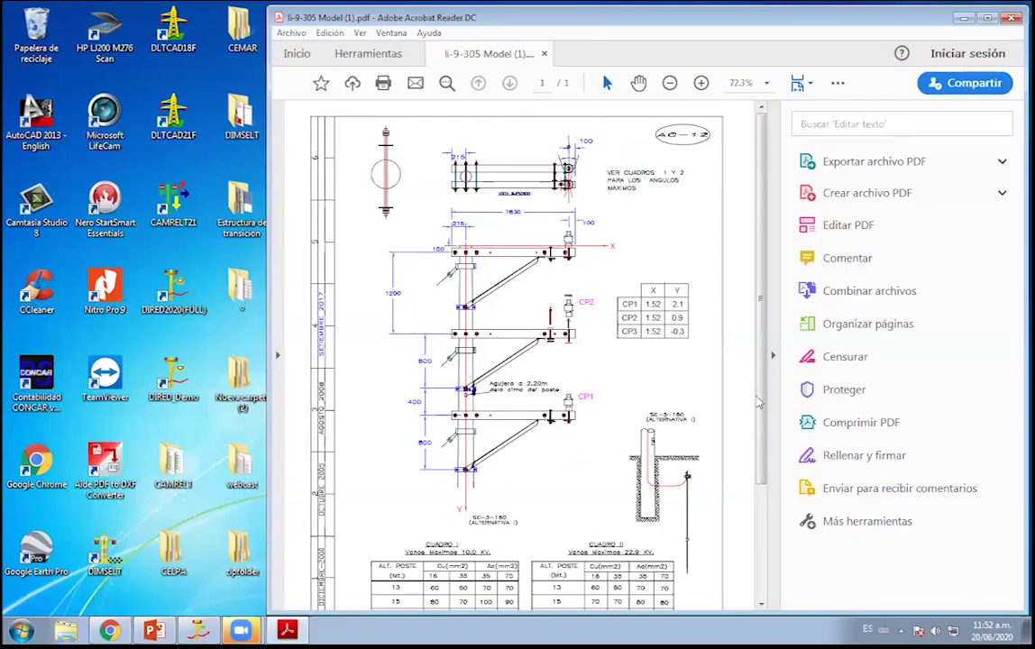
pyautogui.click(773, 358)
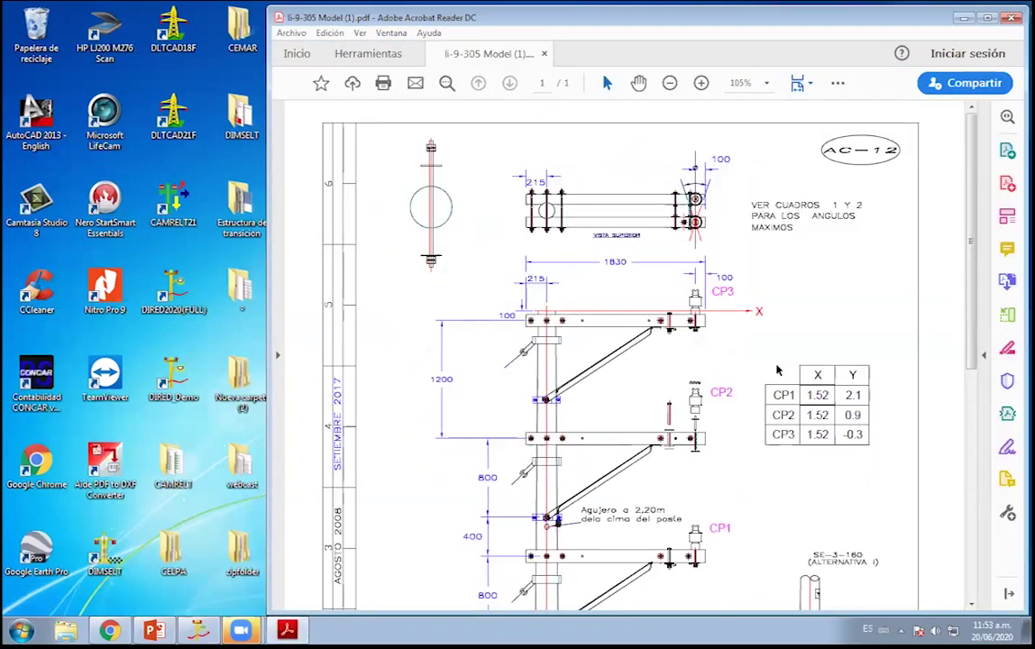
pyautogui.press('super+Right')
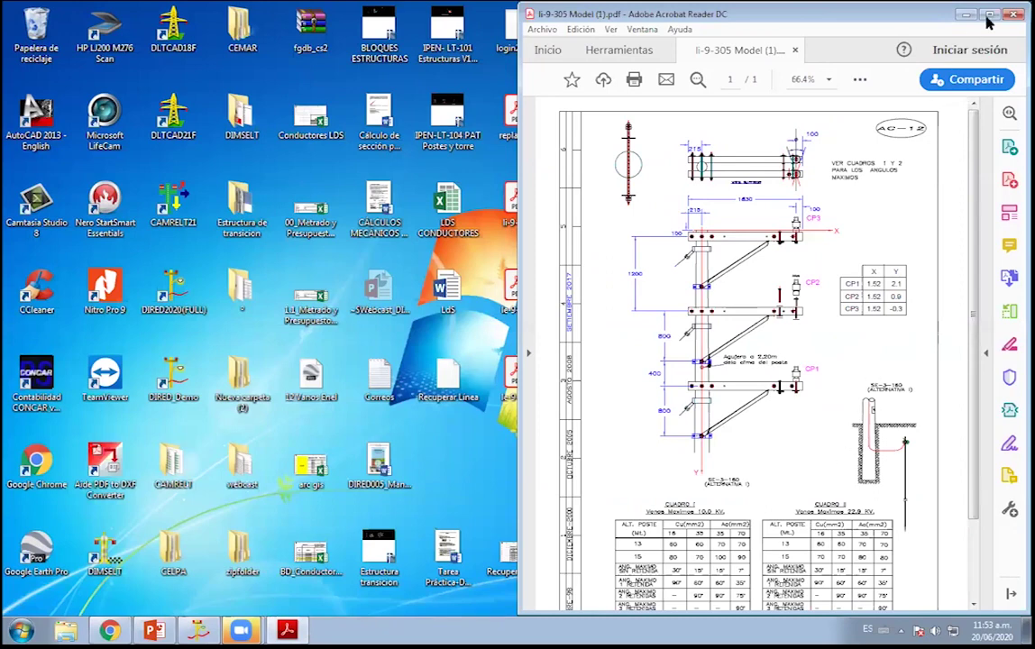
pyautogui.doubleClick(879, 18)
# Scroll through the LI-9-305 angle-structure drawing and its span tables.
pyautogui.scroll(-1, 716, 310)
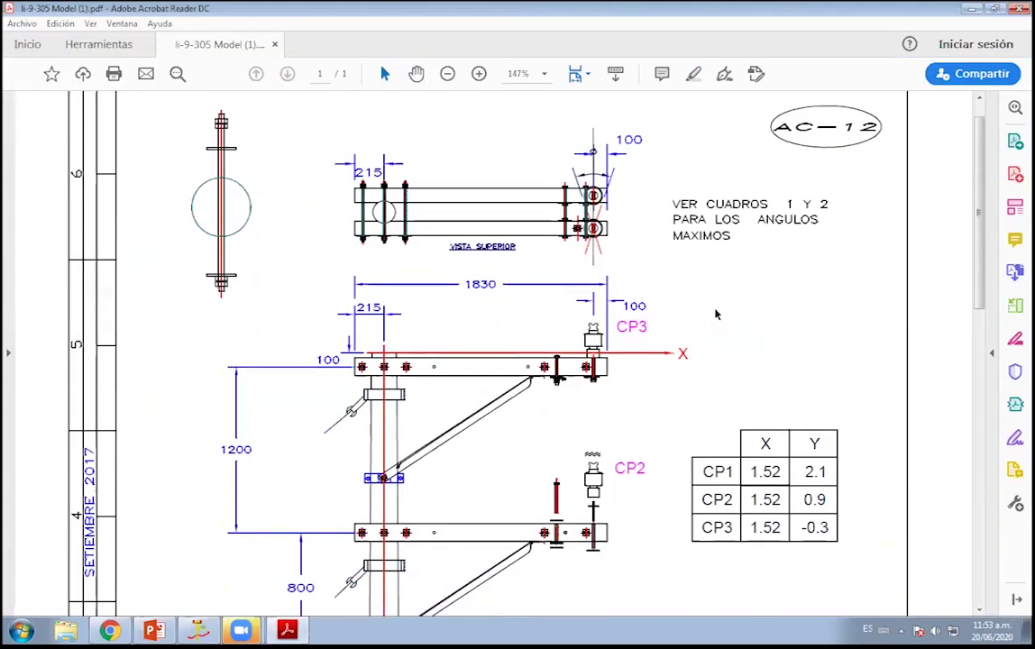
pyautogui.keyDown('ctrl'); pyautogui.scroll(-1, 676, 316); pyautogui.keyUp('ctrl')
pyautogui.keyDown('ctrl'); pyautogui.scroll(-1, 676, 316); pyautogui.keyUp('ctrl')
pyautogui.scroll(-2, 534, 245)
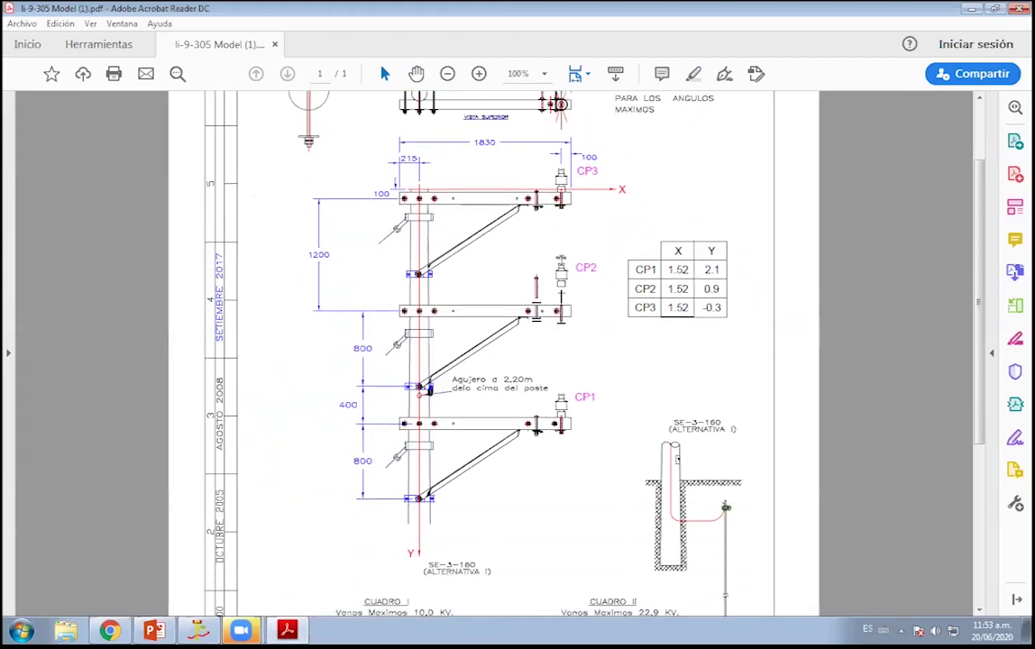
pyautogui.scroll(3, 509, 187)
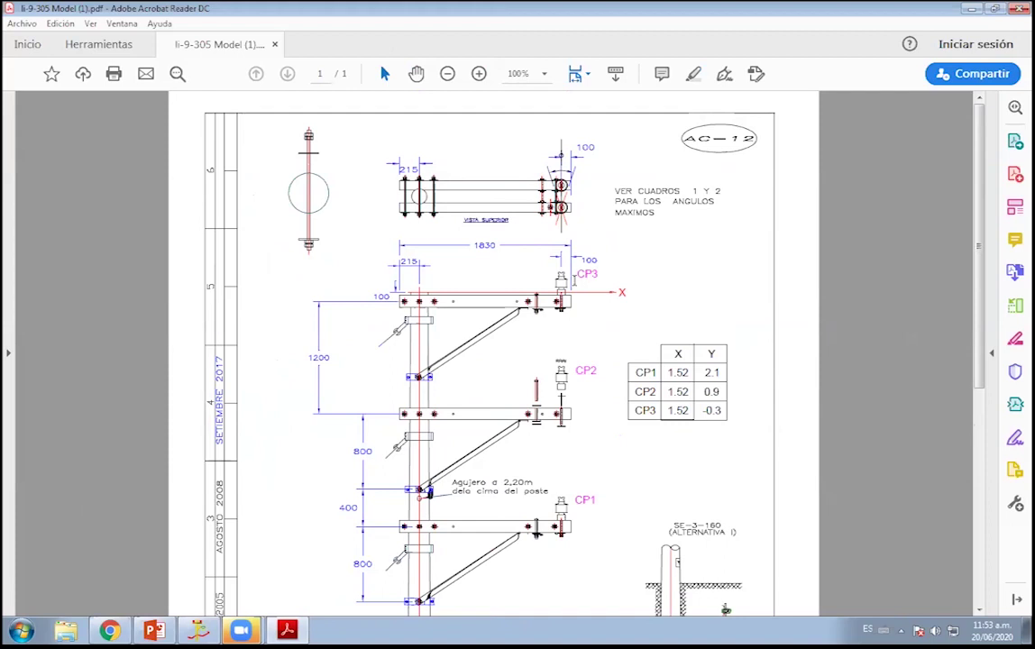
pyautogui.scroll(-2, 573, 280)
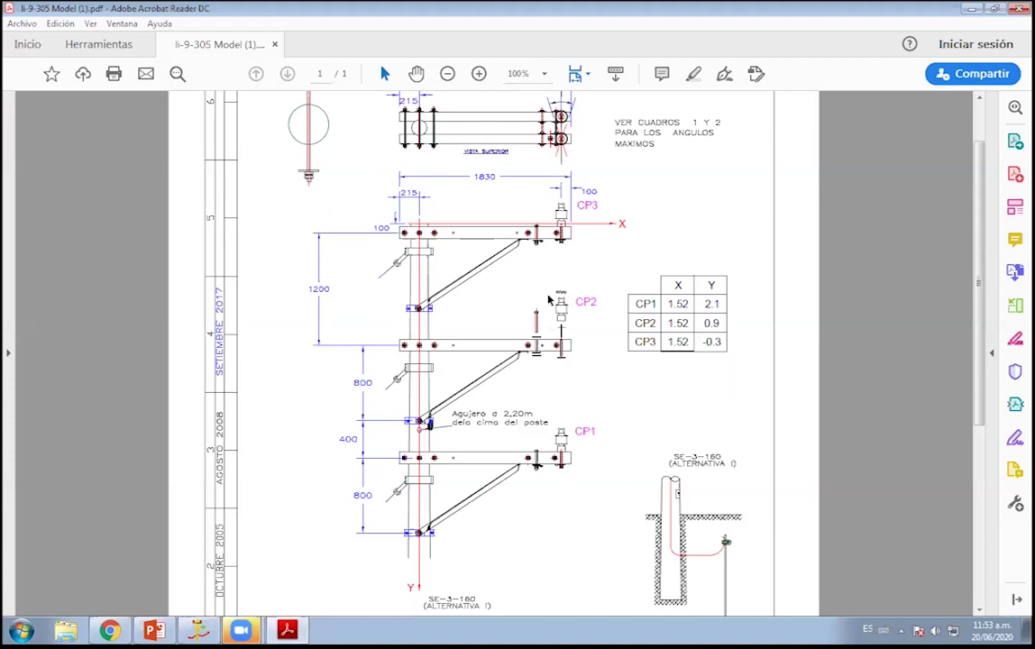
pyautogui.scroll(-7, 540, 372)
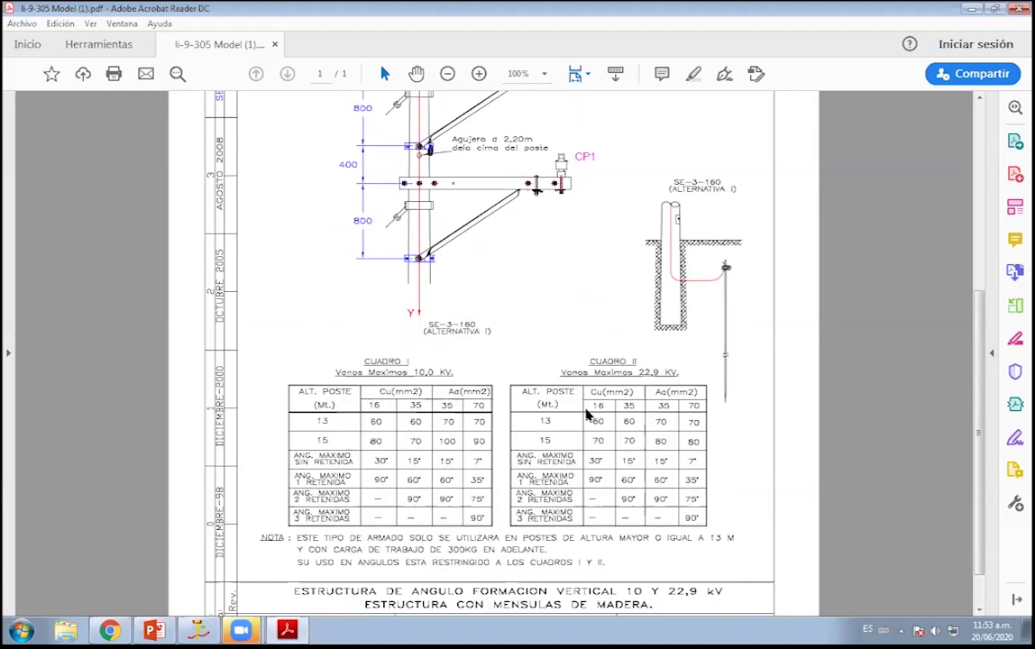
pyautogui.scroll(-3, 586, 413)
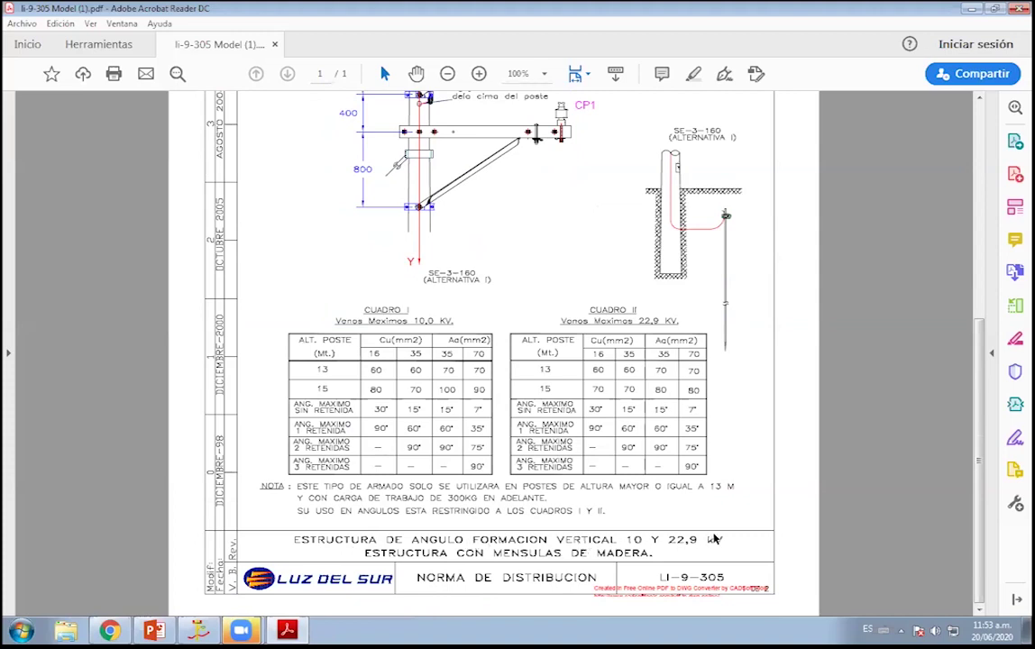
pyautogui.scroll(4, 635, 510)
pyautogui.scroll(2, 635, 510)
pyautogui.scroll(4, 635, 510)
pyautogui.scroll(2, 635, 510)
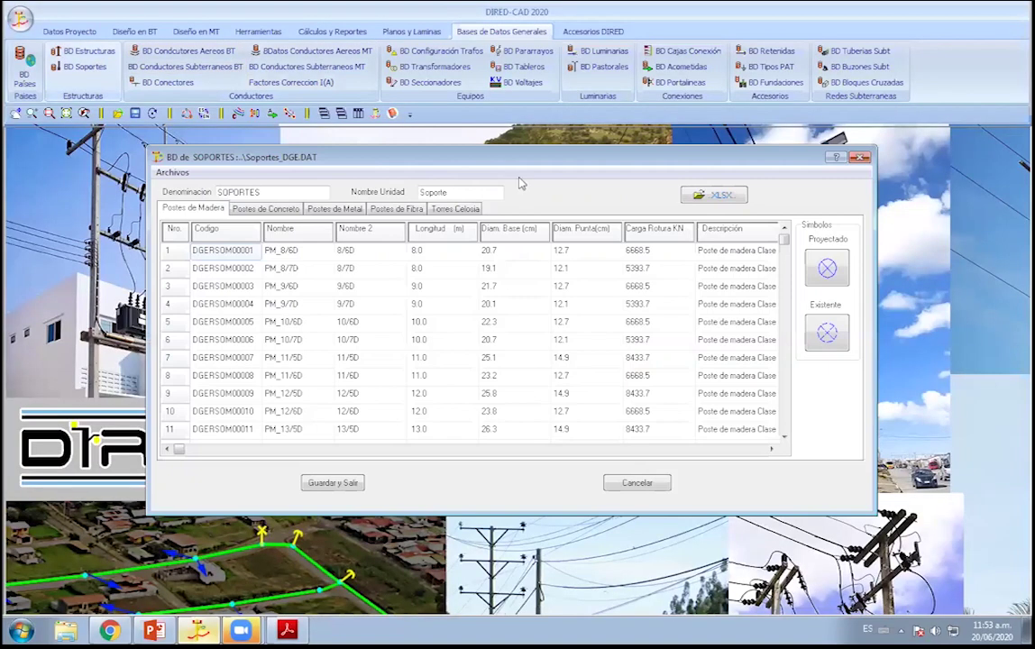
# Choose the plain circle in Símbolos Gráficos as the Proyectado wooden-pole symbol.
pyautogui.moveTo(510, 165); pyautogui.dragTo(505, 165)
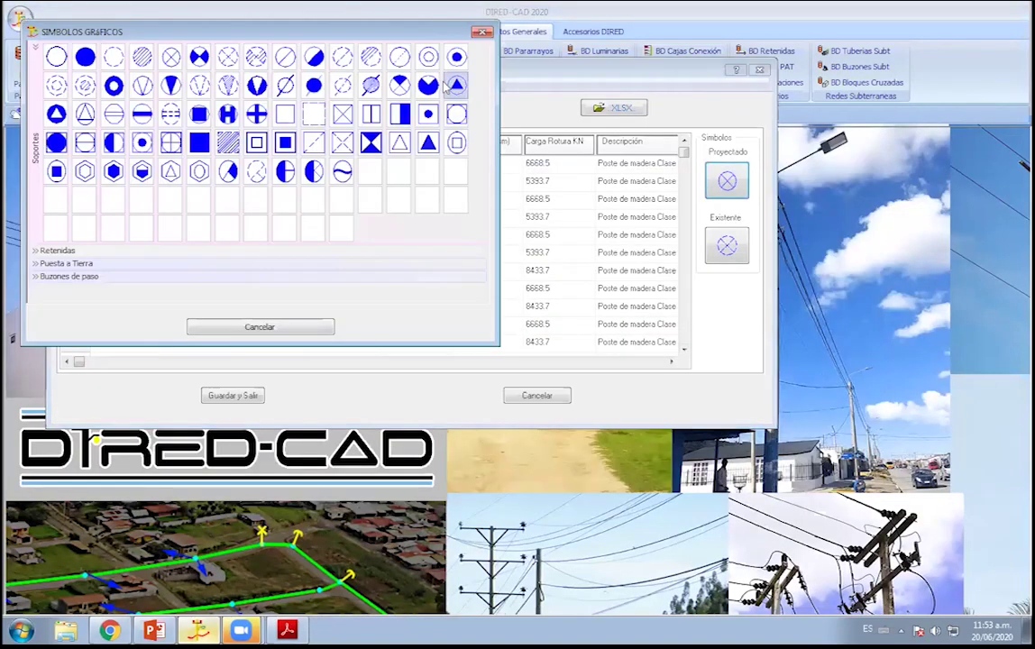
pyautogui.click(656, 166)
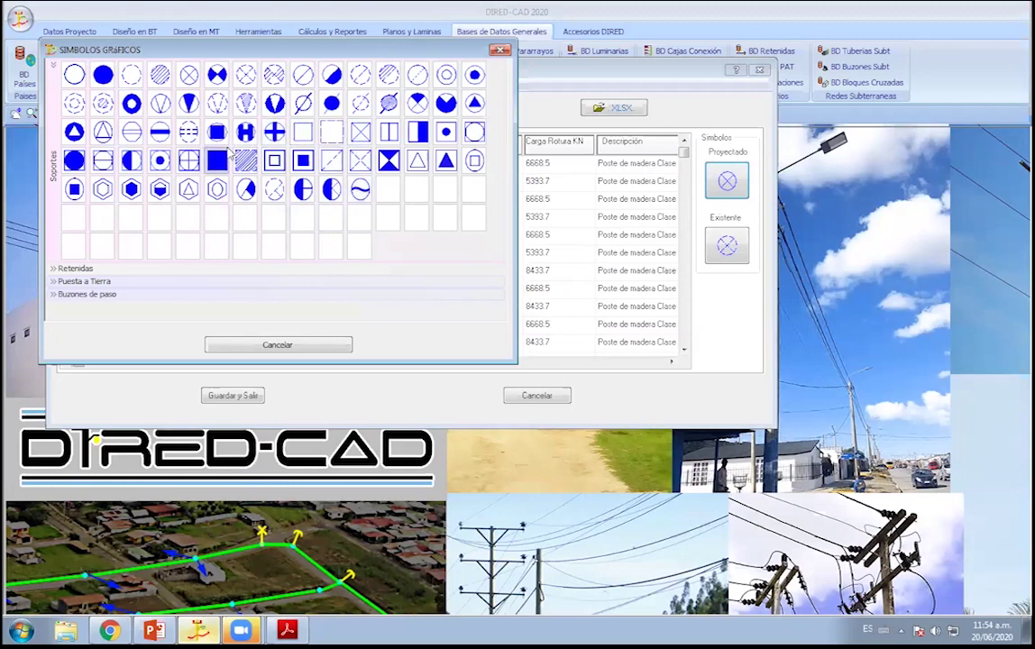
pyautogui.moveTo(229, 54); pyautogui.dragTo(301, 127)
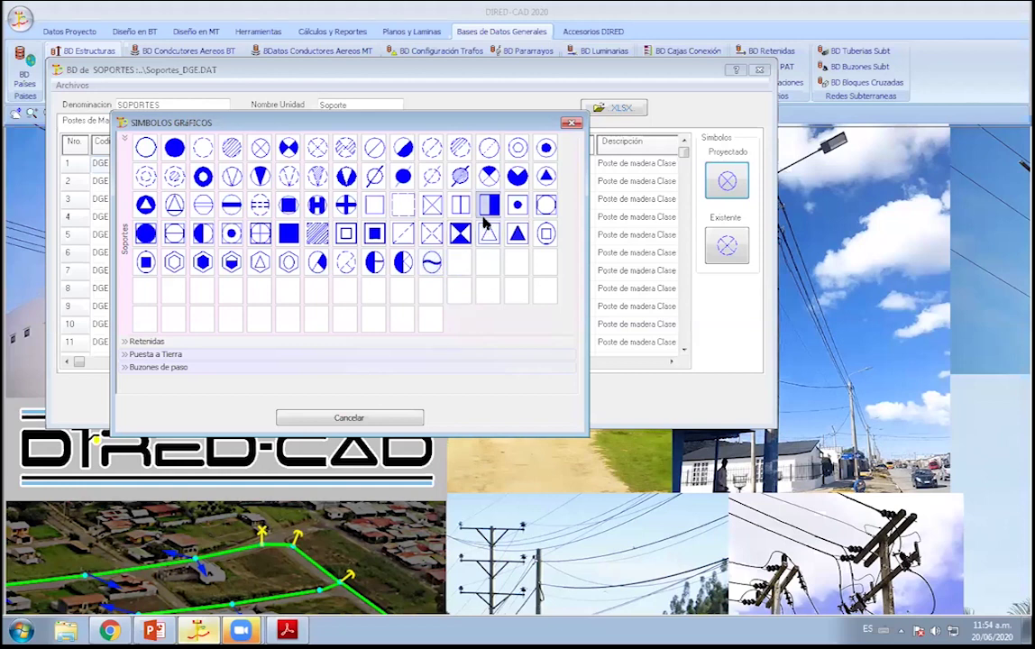
pyautogui.click(572, 126)
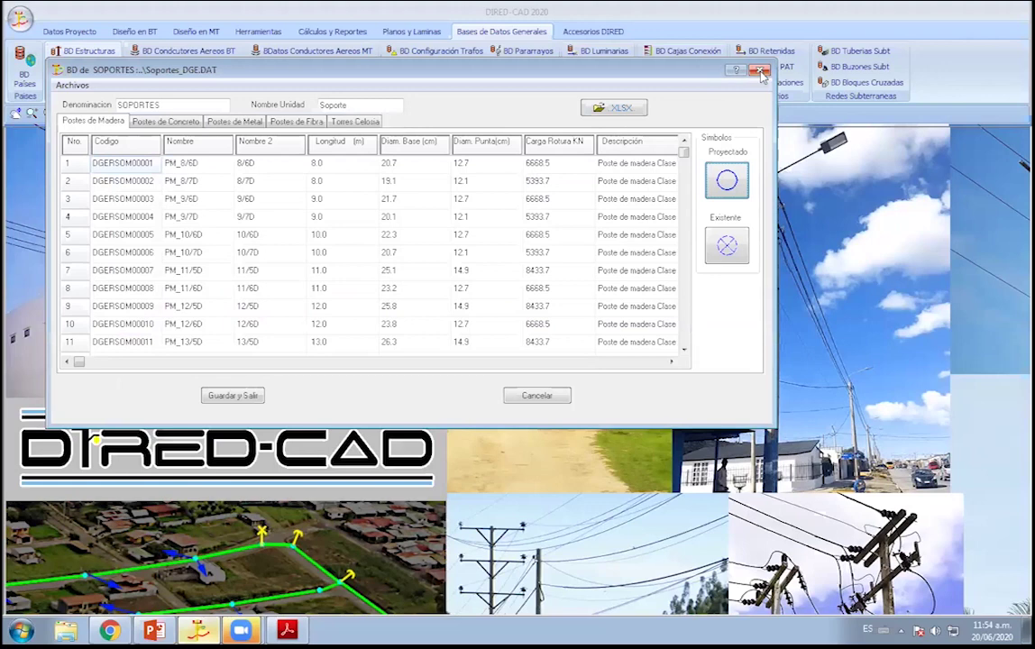
# Close the BD de SOPORTES dialog.
pyautogui.click(760, 70)
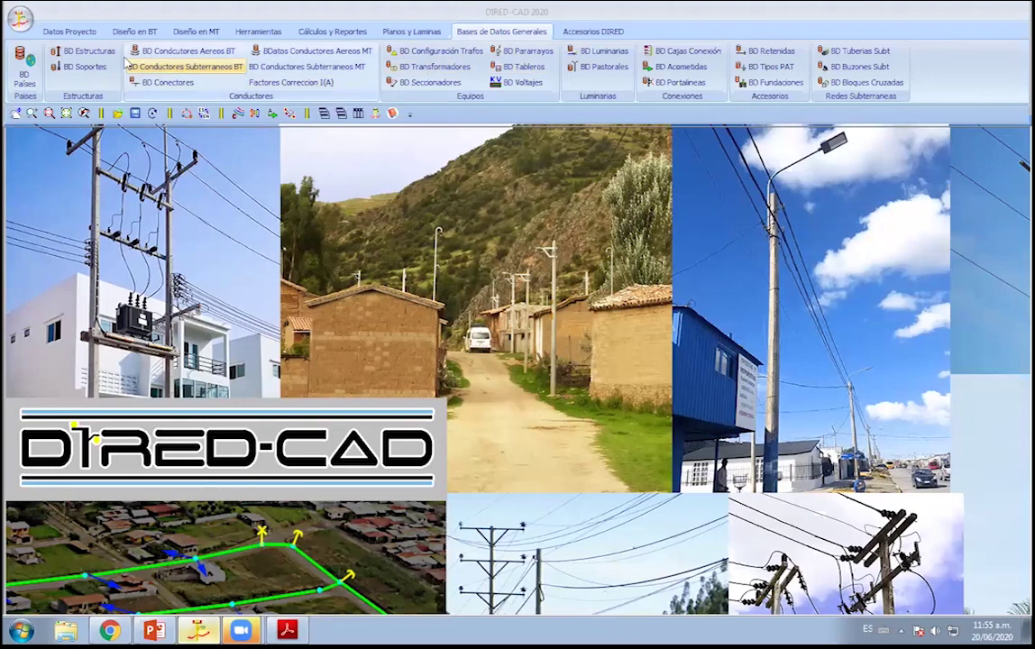
# Load EstructurasMT_LSD.DAT in BD Estructuras, then close the editor with Cancelar.
pyautogui.click(92, 50)
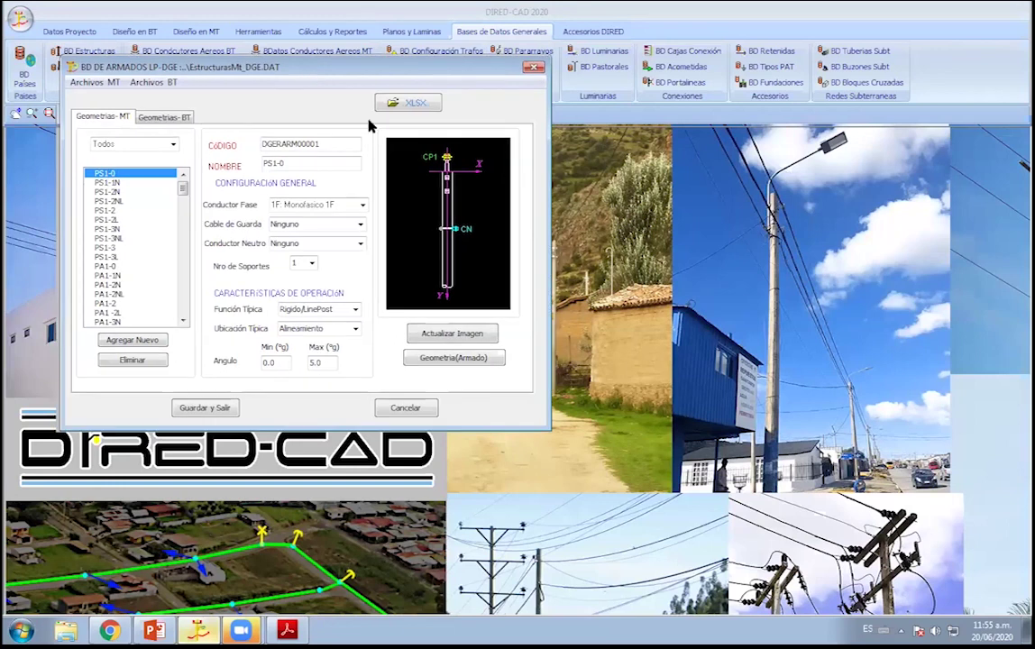
pyautogui.moveTo(317, 78); pyautogui.dragTo(360, 101)
pyautogui.click(576, 91)
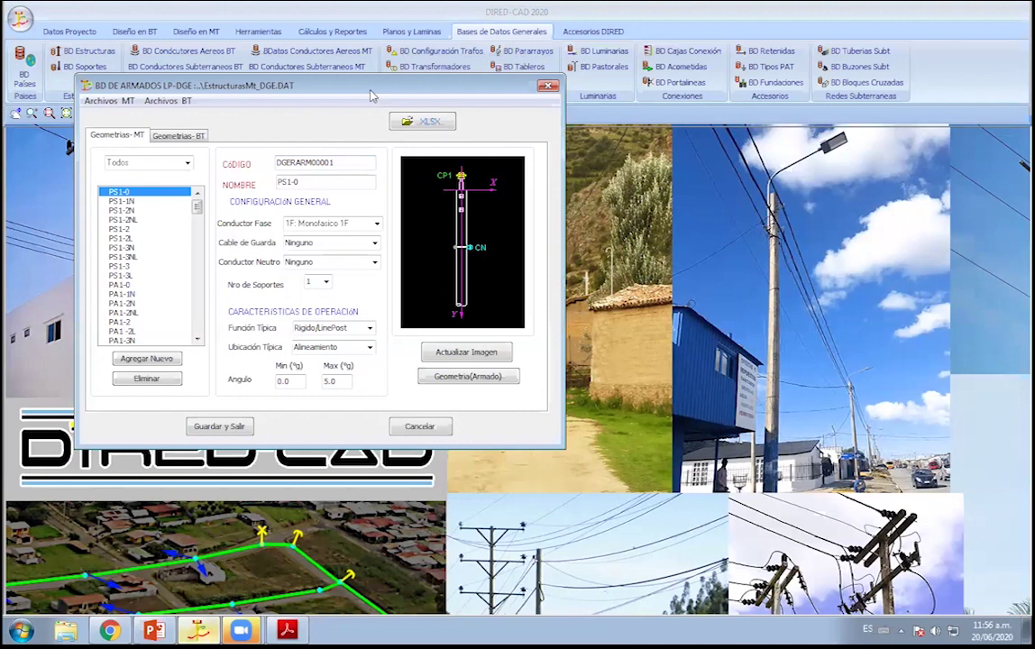
pyautogui.moveTo(372, 96); pyautogui.dragTo(449, 173)
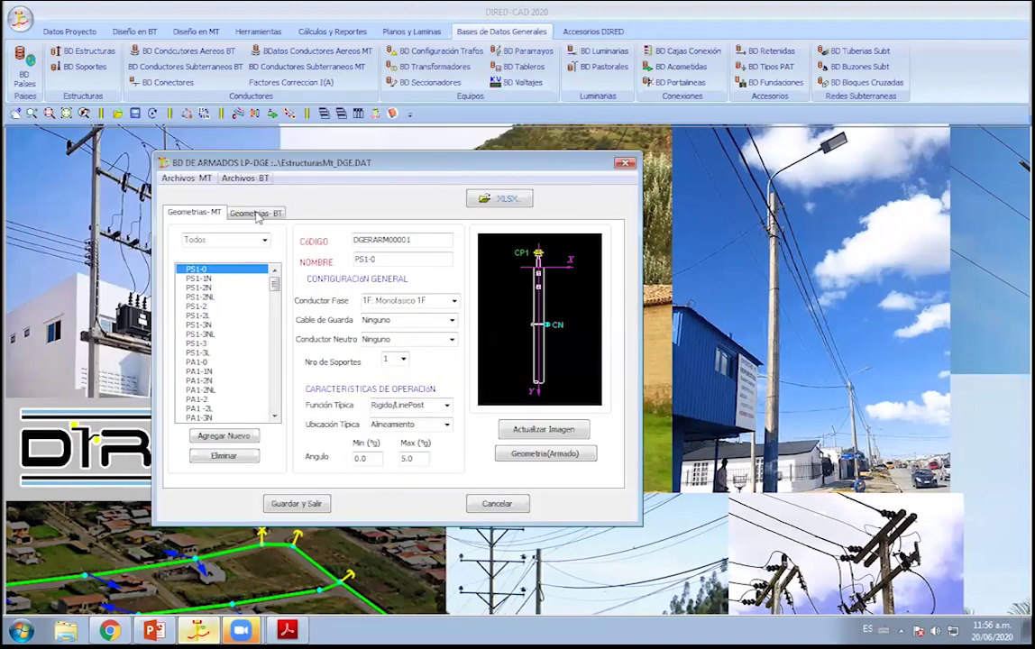
pyautogui.click(180, 177)
pyautogui.click(193, 196)
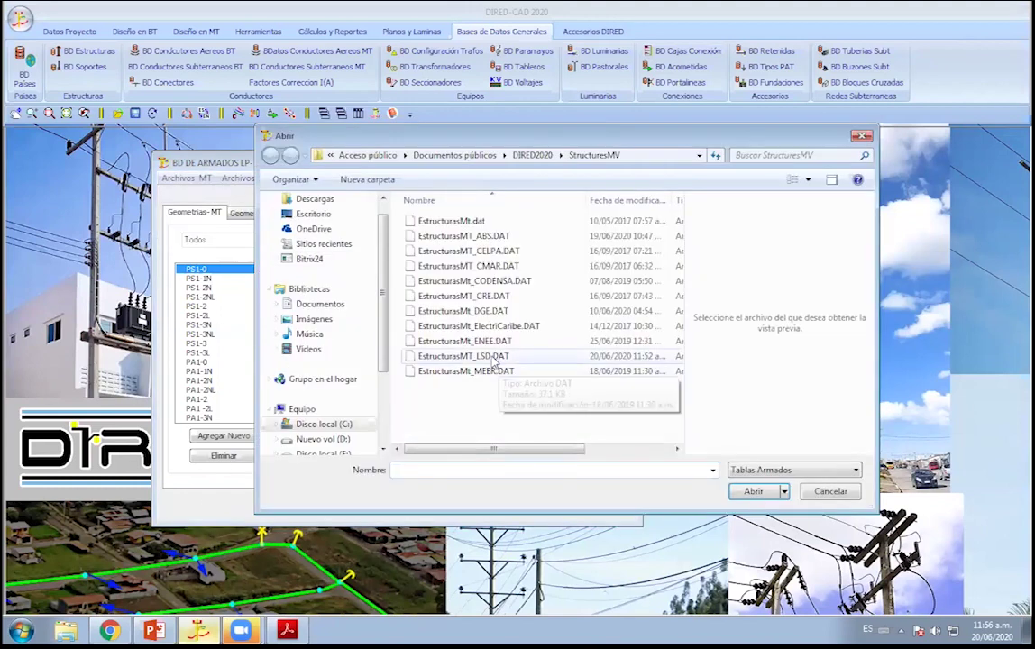
pyautogui.doubleClick(455, 320)
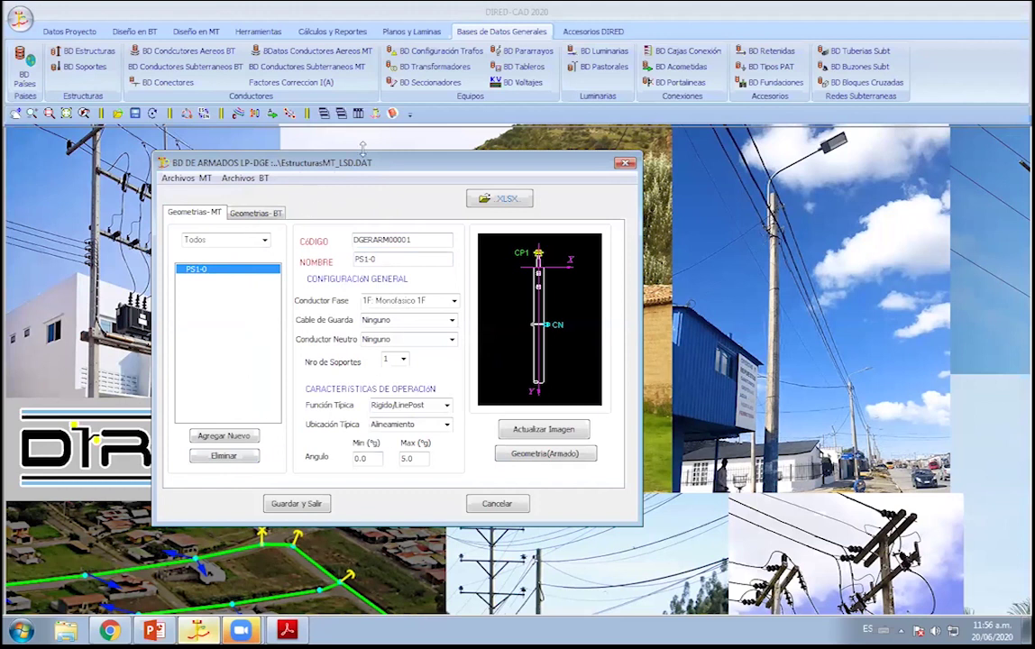
pyautogui.moveTo(356, 162); pyautogui.dragTo(336, 147)
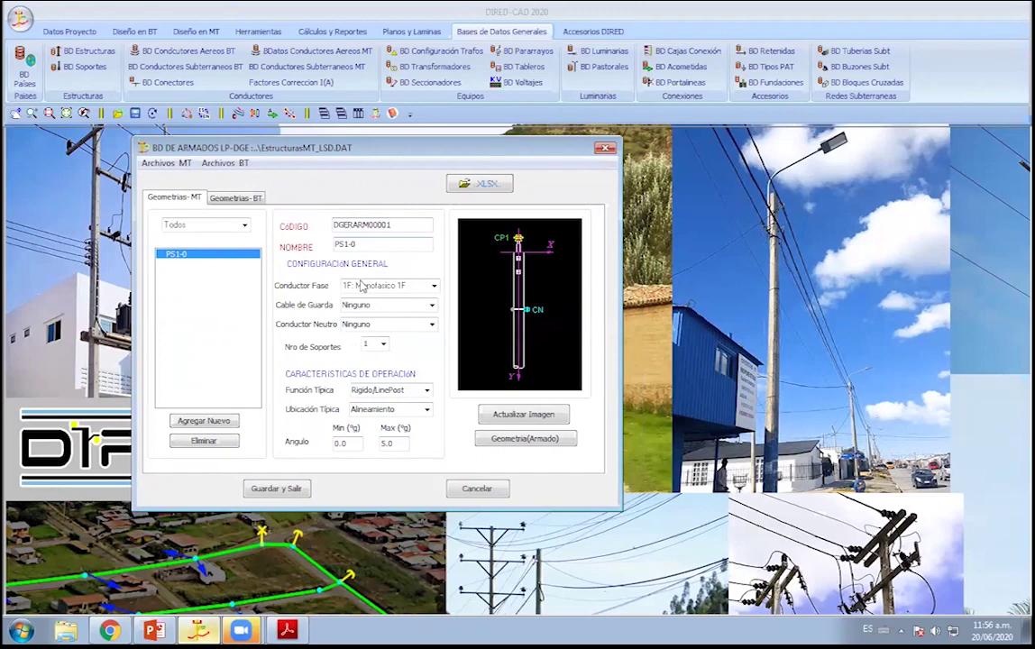
pyautogui.click(470, 491)
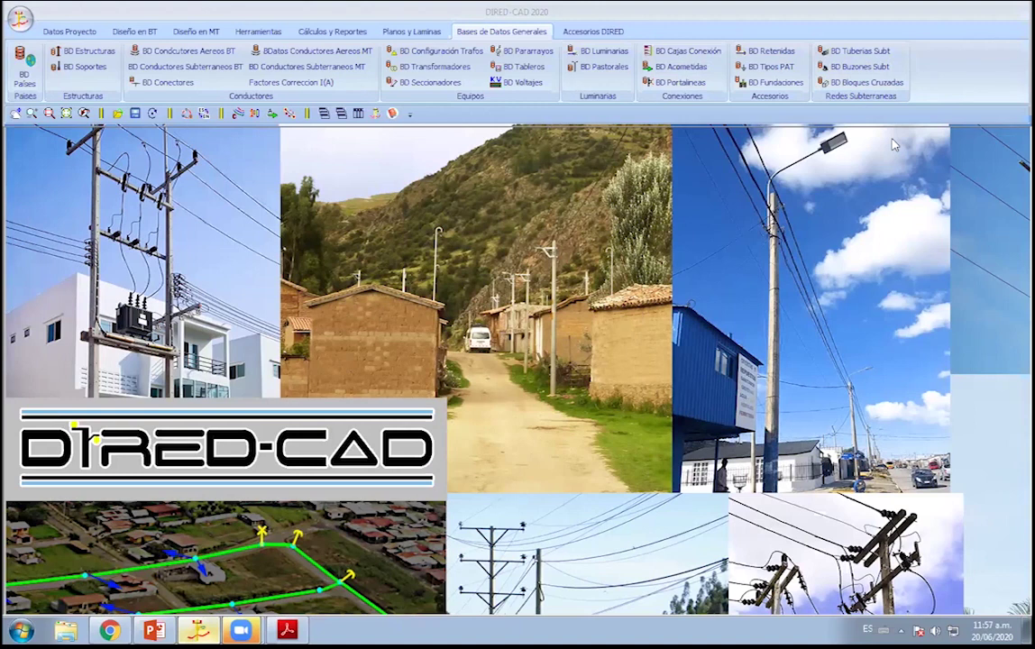
pyautogui.click(856, 67)
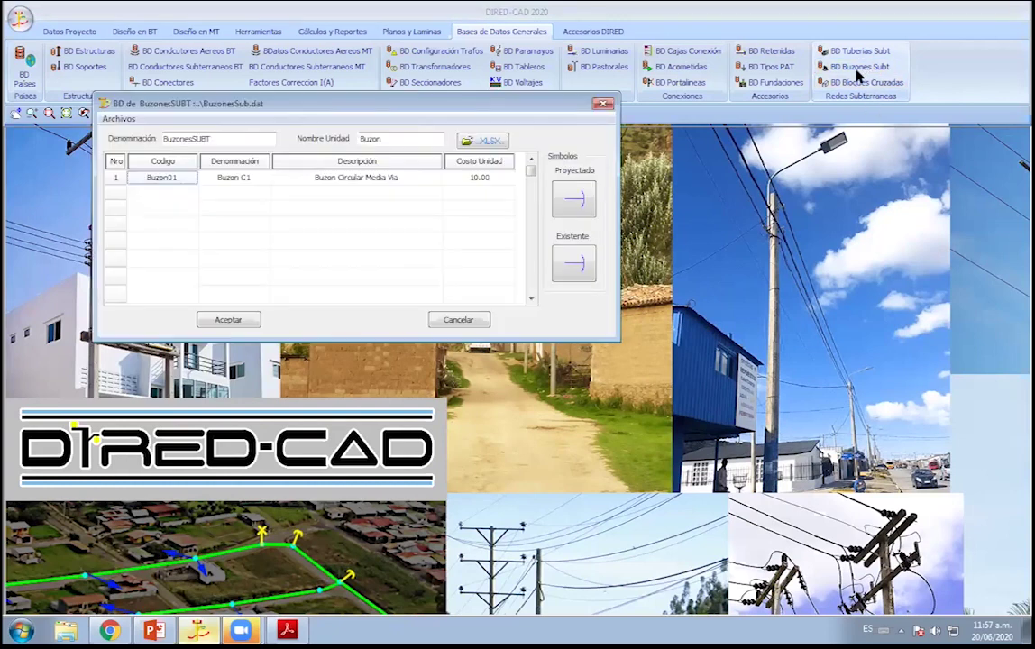
pyautogui.moveTo(439, 108); pyautogui.dragTo(457, 139)
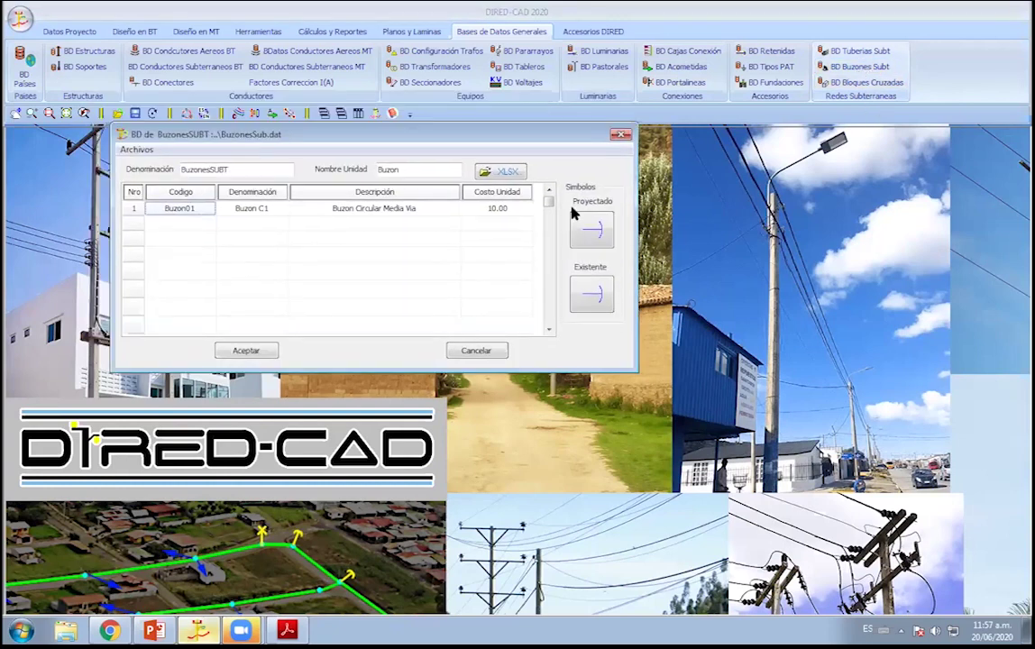
pyautogui.click(264, 206)
pyautogui.click(437, 205)
pyautogui.click(592, 230)
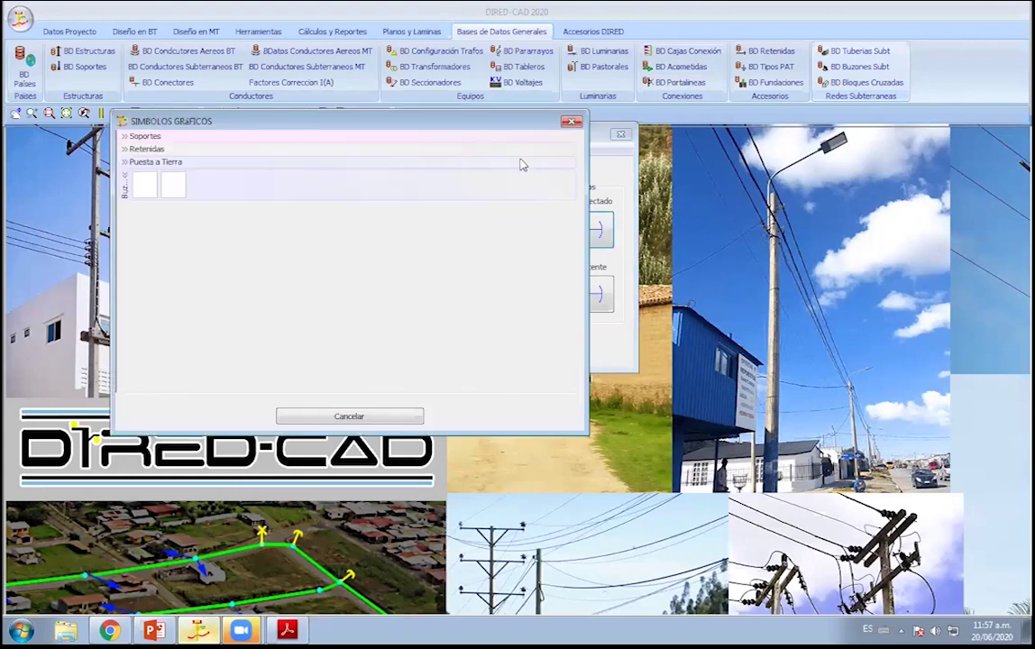
pyautogui.click(566, 123)
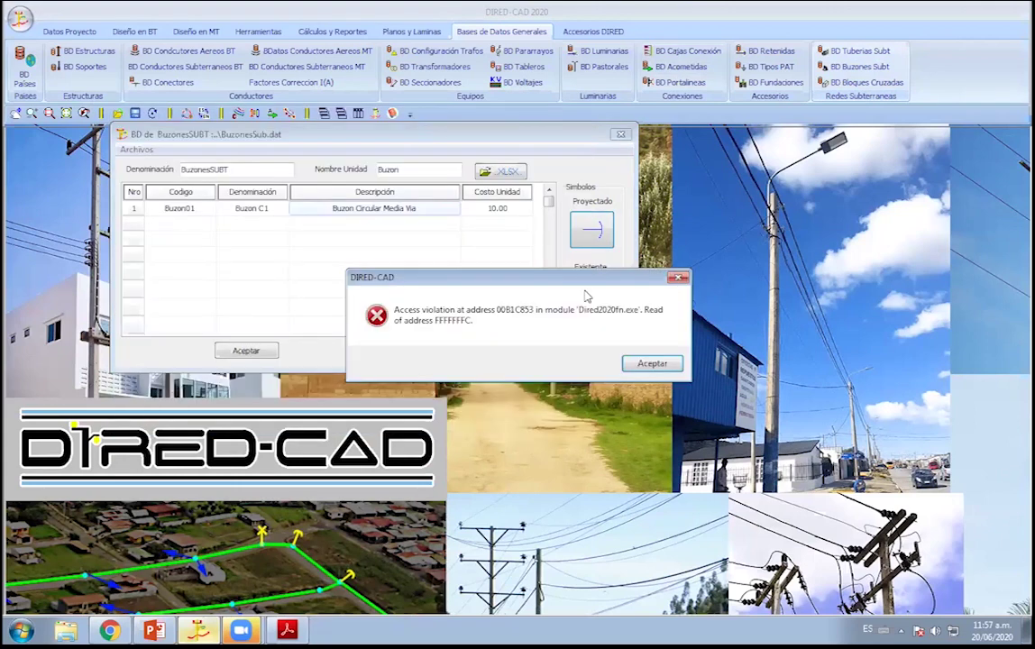
pyautogui.press('Return')
pyautogui.click(529, 132)
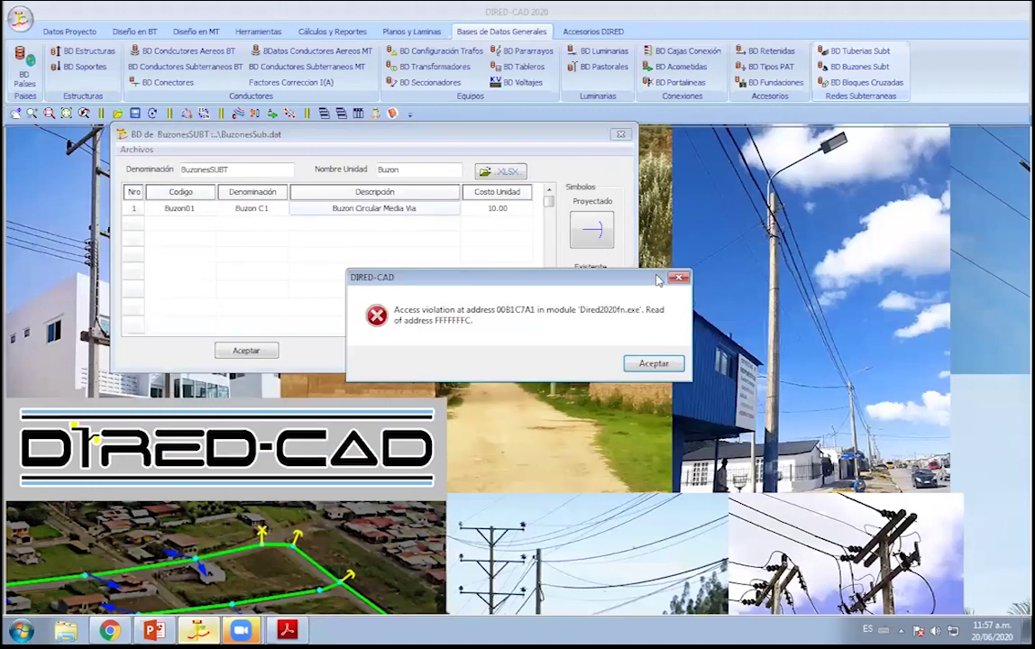
pyautogui.press('Return')
pyautogui.click(258, 208)
pyautogui.press('Tab')
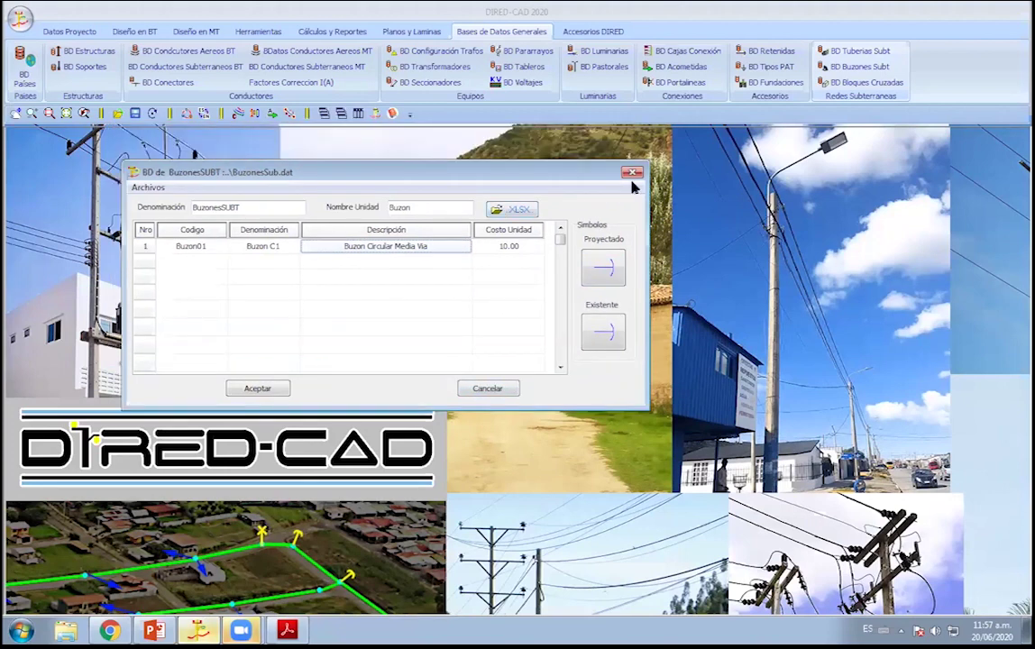
pyautogui.click(630, 171)
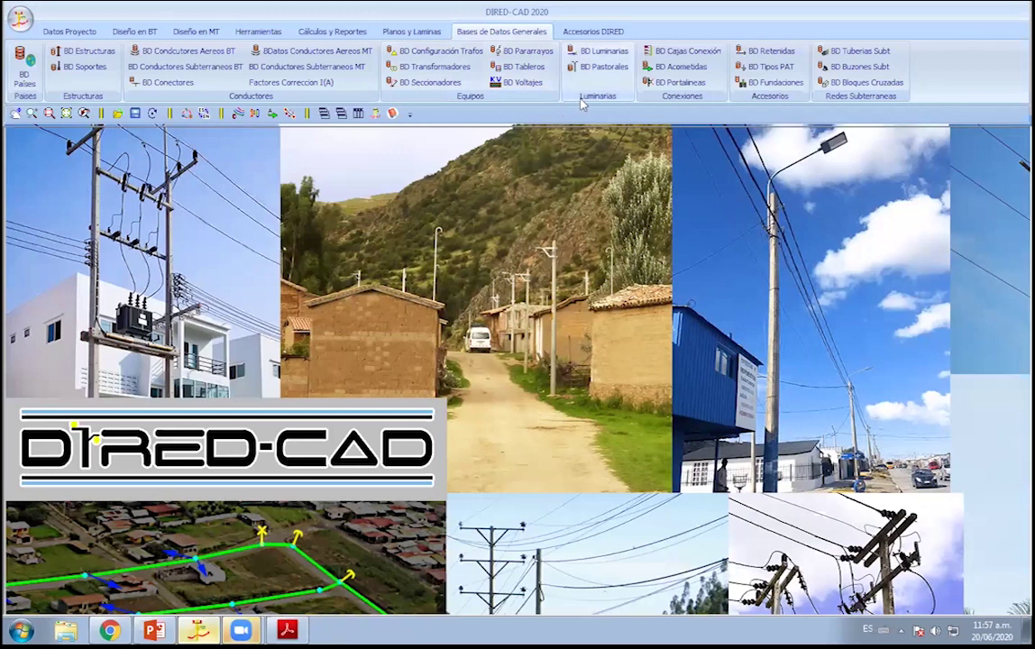
pyautogui.click(582, 33)
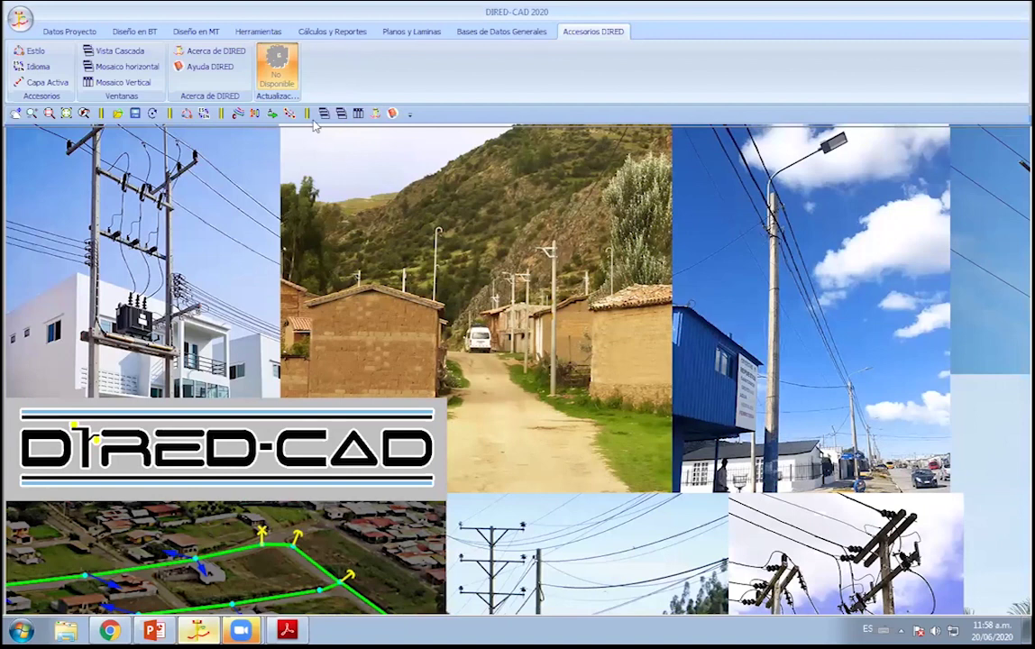
pyautogui.click(501, 32)
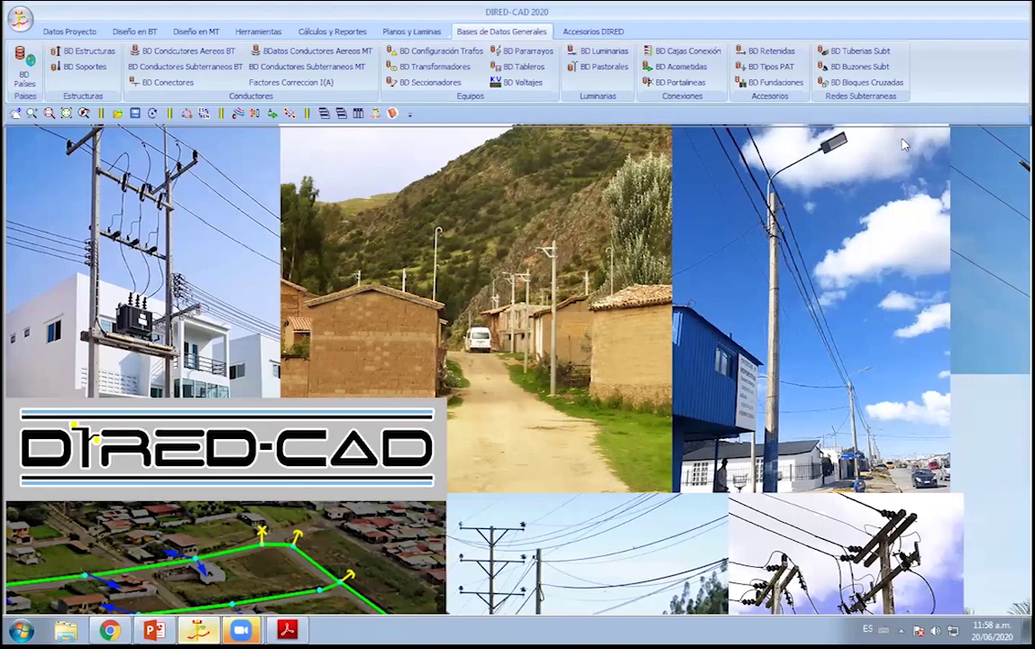
pyautogui.click(74, 51)
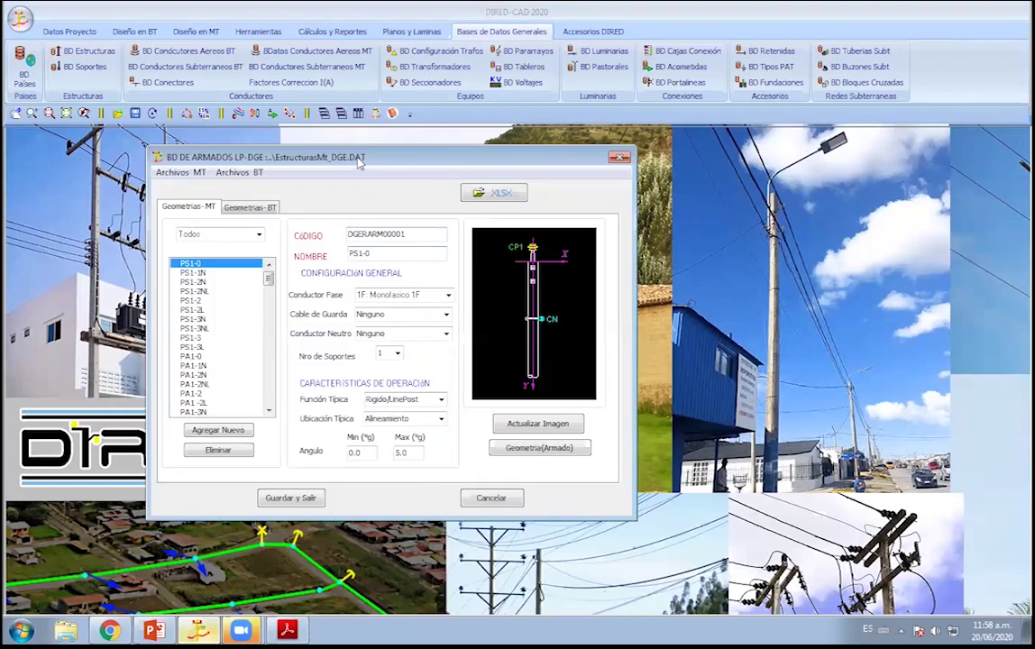
pyautogui.click(180, 171)
pyautogui.click(195, 188)
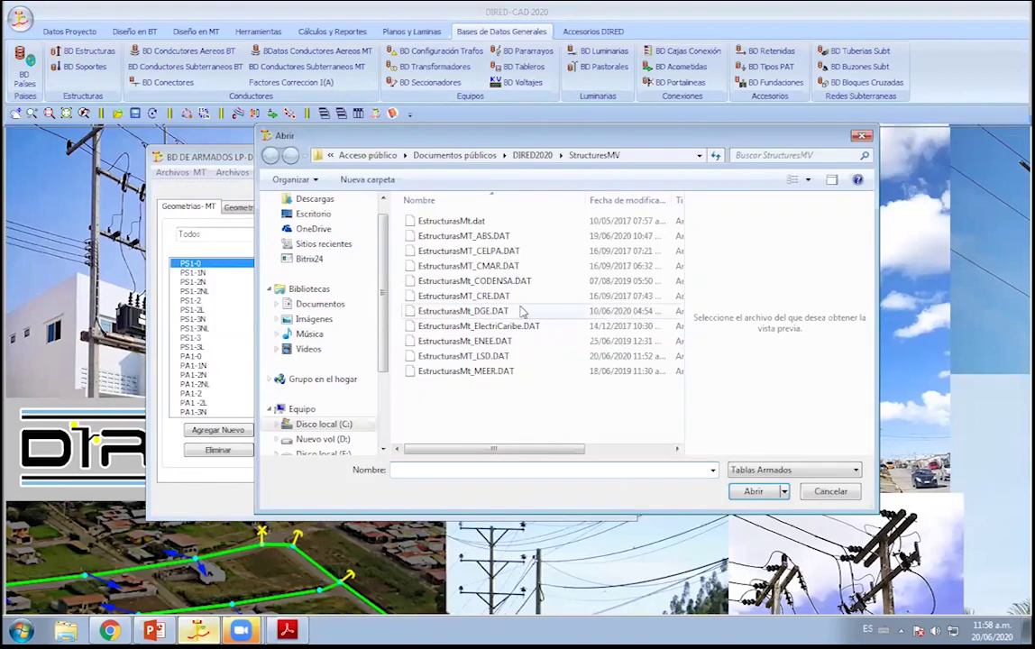
pyautogui.doubleClick(478, 354)
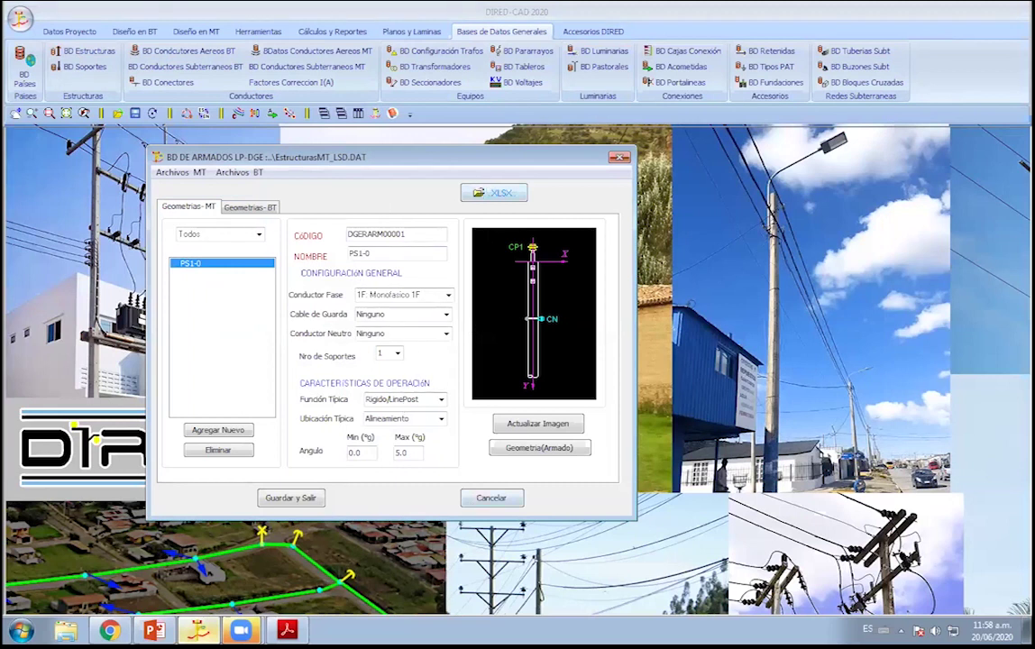
pyautogui.click(479, 194)
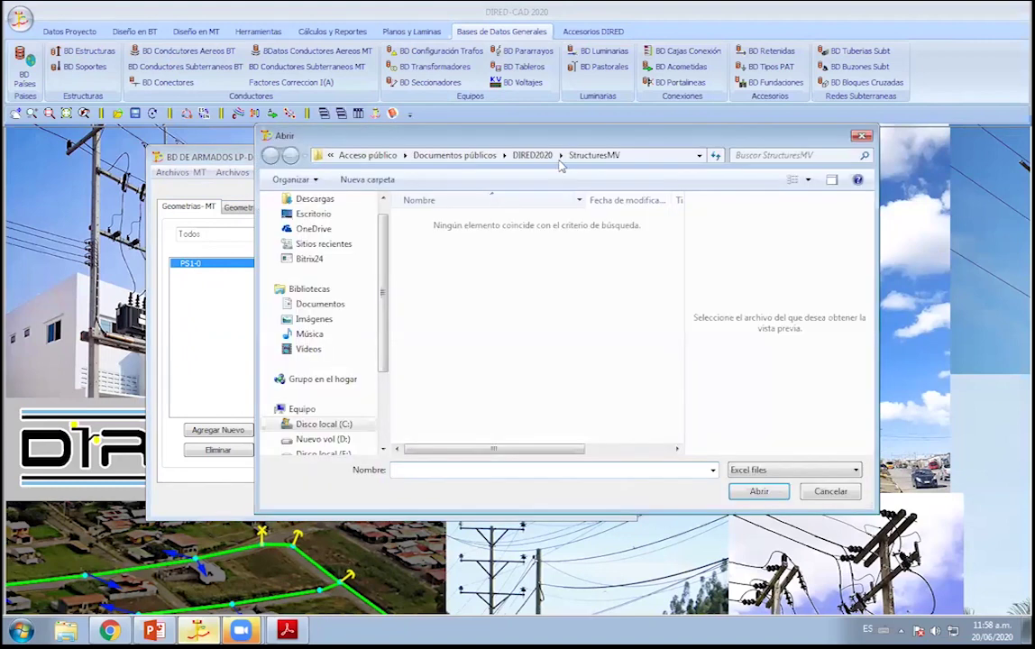
pyautogui.click(814, 490)
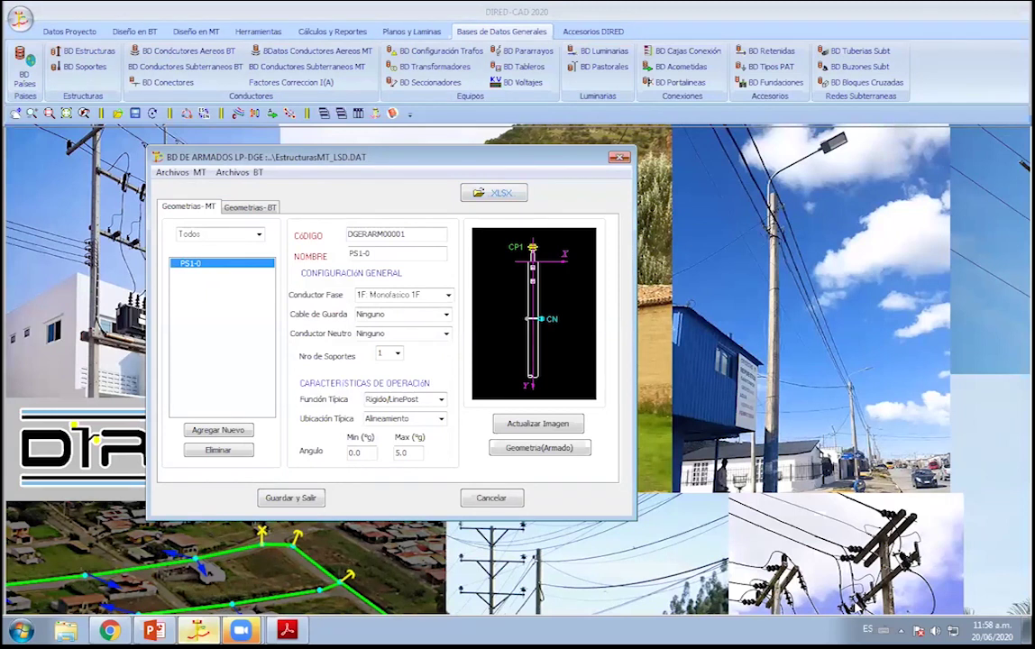
# Close the structures database without saving and minimize windows to reach the desktop.
pyautogui.click(489, 497)
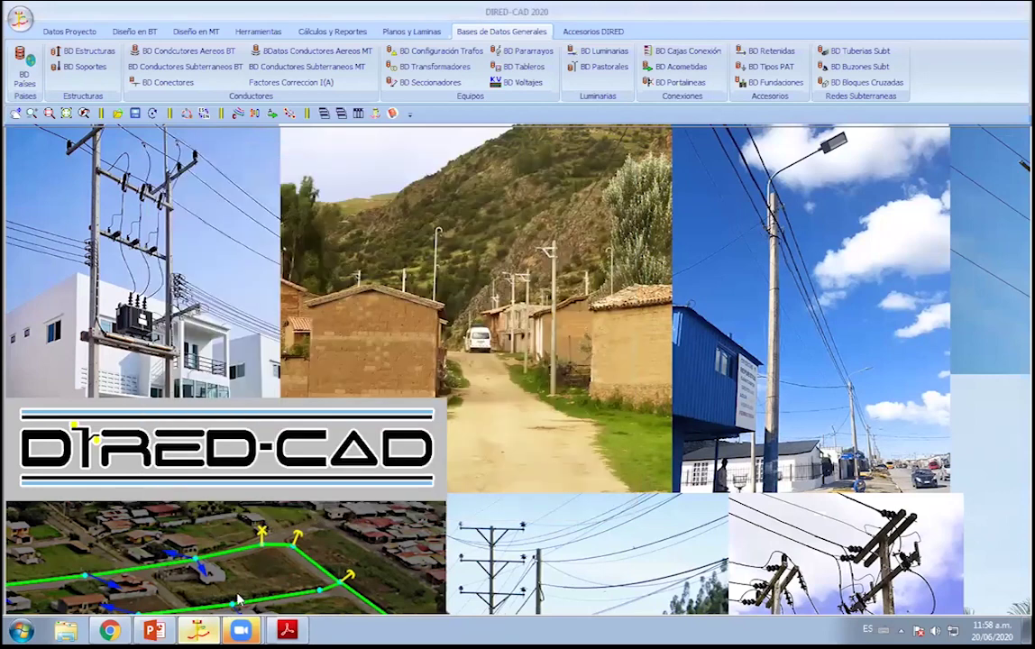
pyautogui.press('super+e')
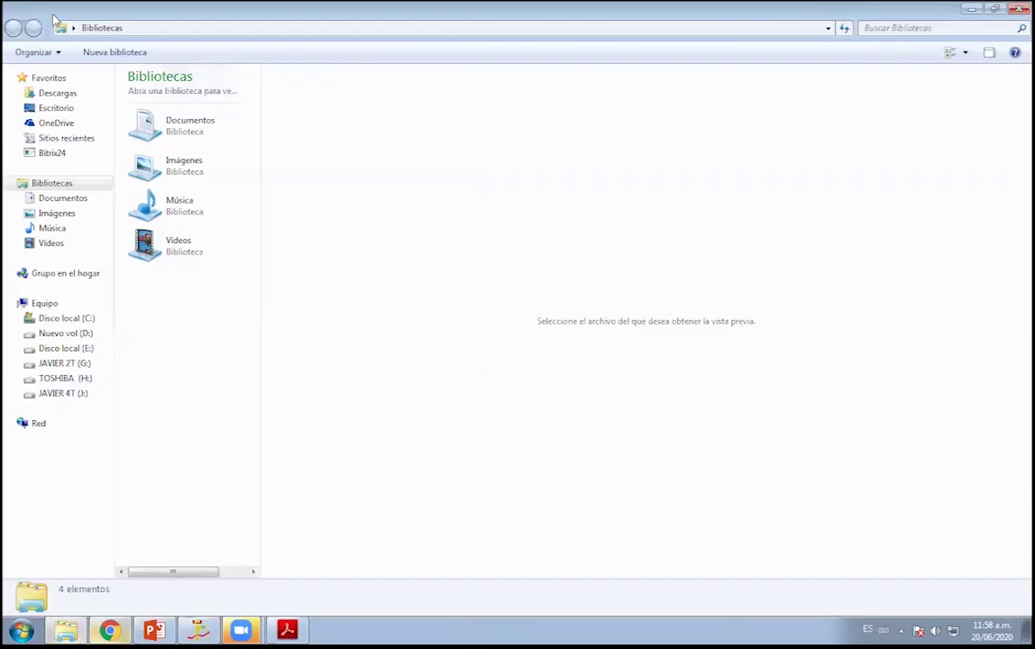
pyautogui.click(974, 10)
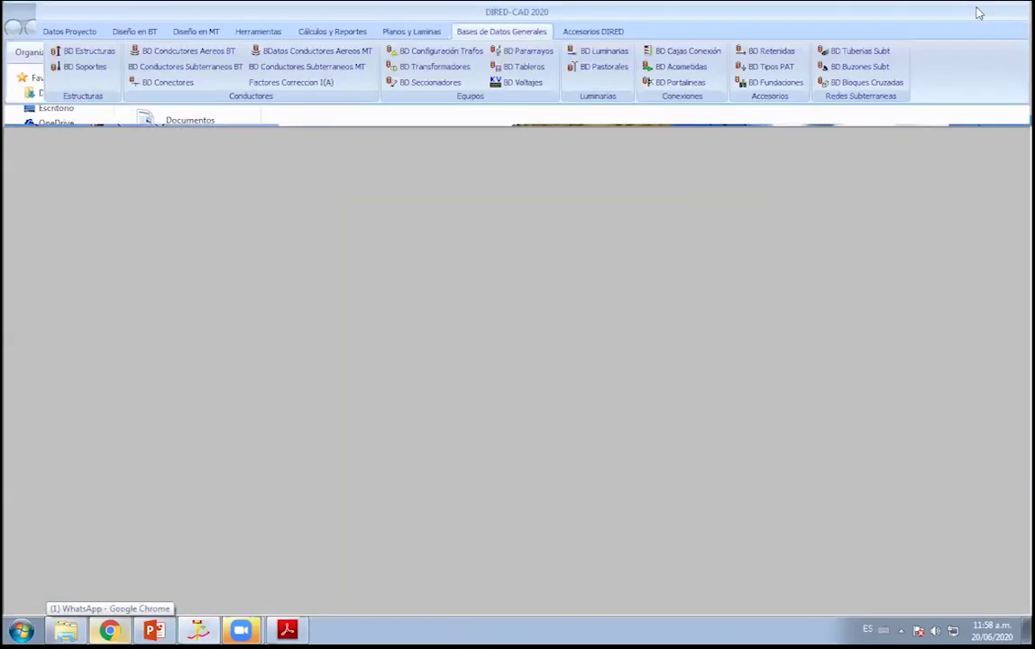
pyautogui.click(973, 10)
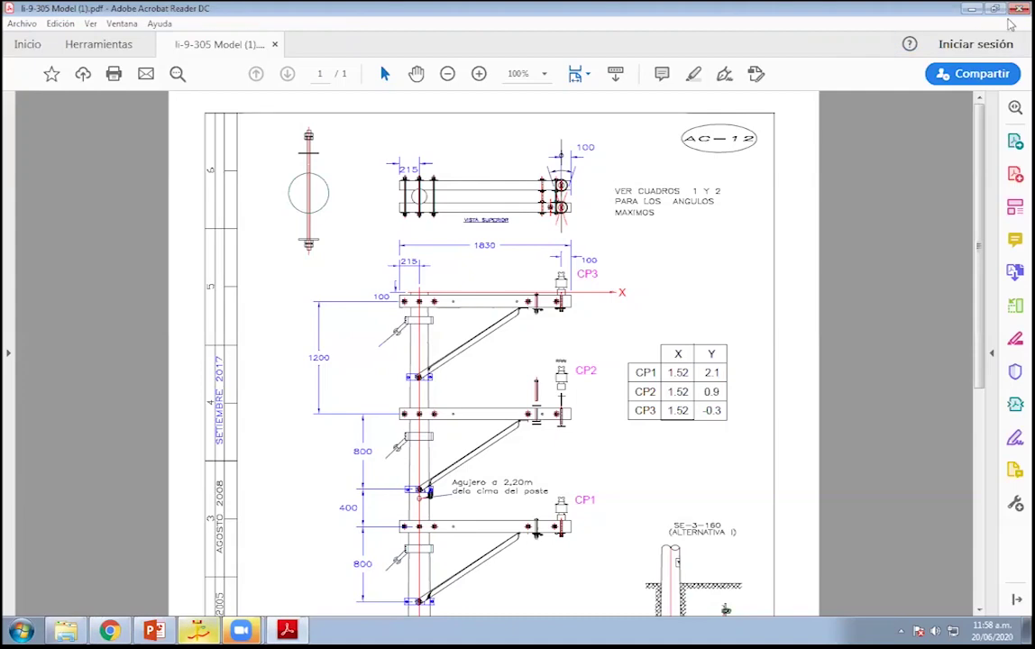
pyautogui.click(976, 15)
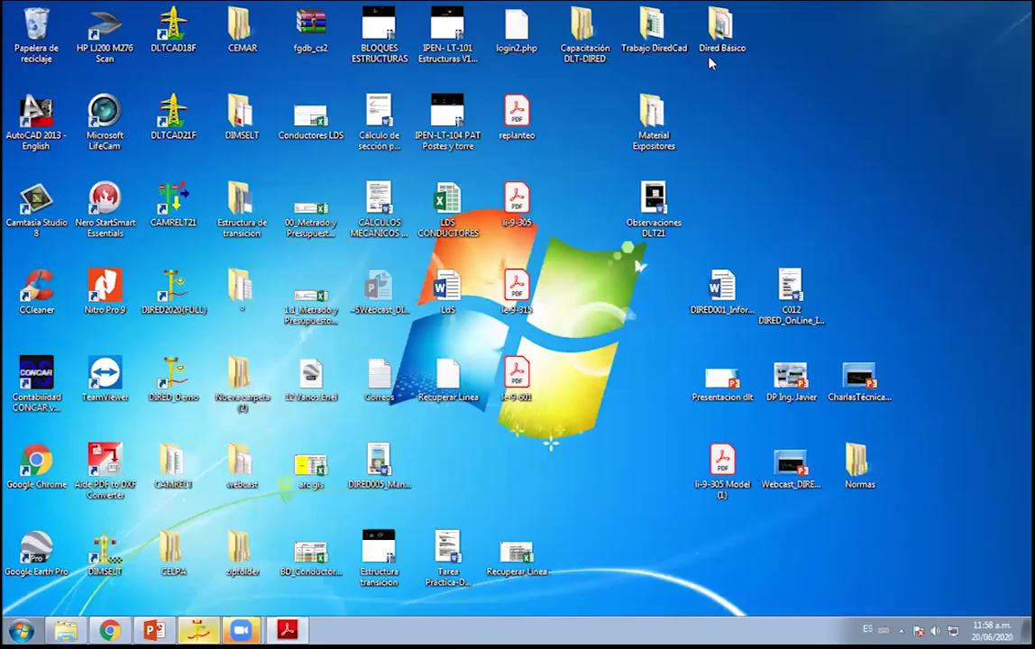
# Open 02B-BD_ARMADOS MT_DGE from Dired Básico > Archivos complementarios DiredCad > Formatos Carga de Datos-DGE.
pyautogui.doubleClick(722, 32)
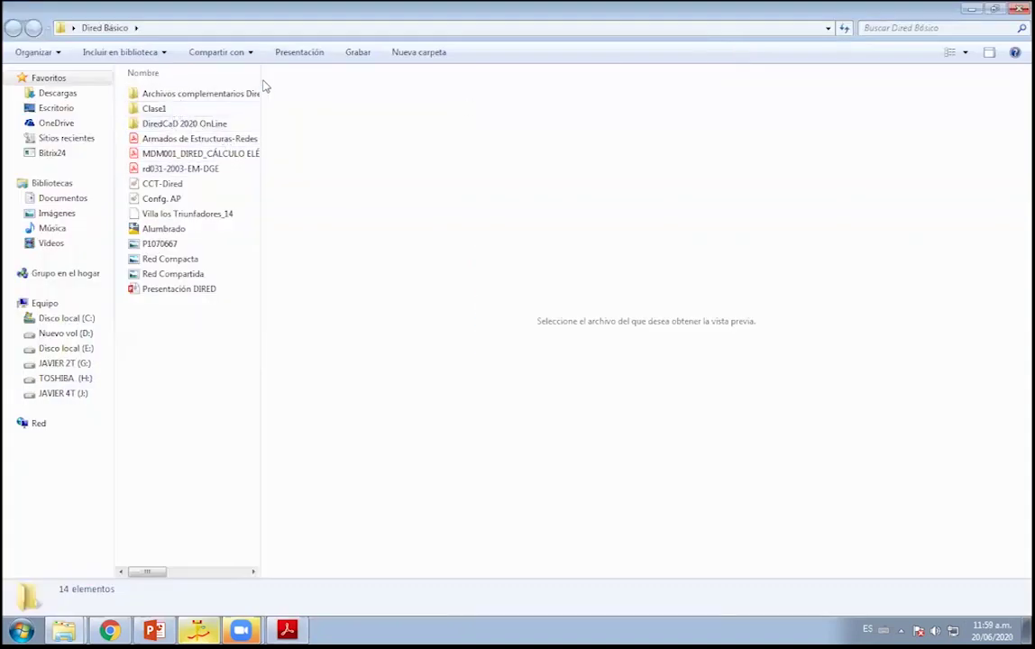
pyautogui.moveTo(259, 75); pyautogui.dragTo(445, 120)
pyautogui.doubleClick(235, 94)
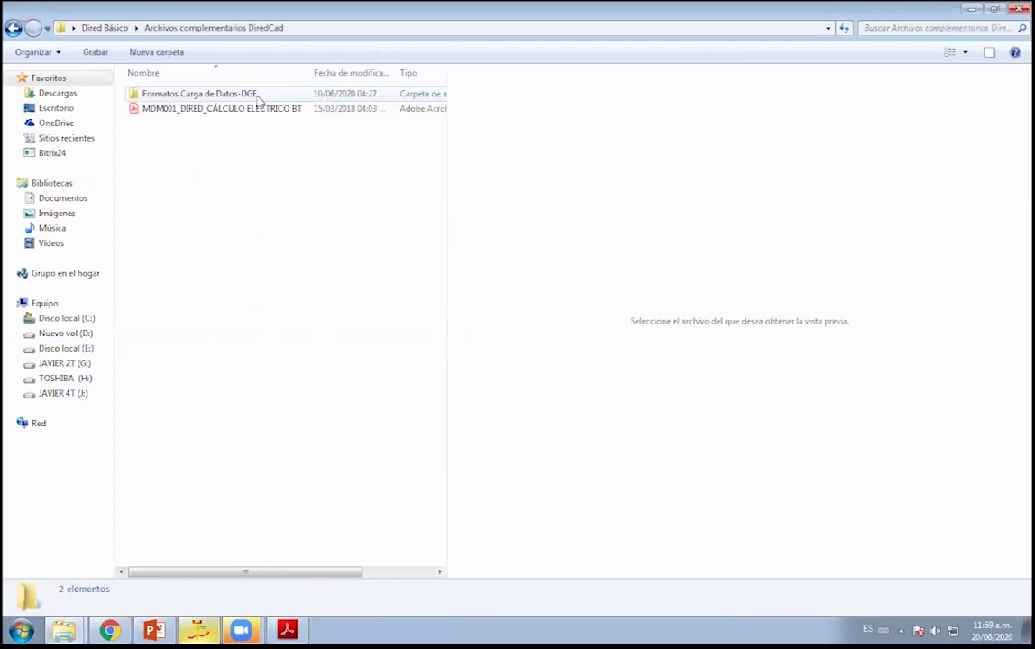
pyautogui.doubleClick(217, 93)
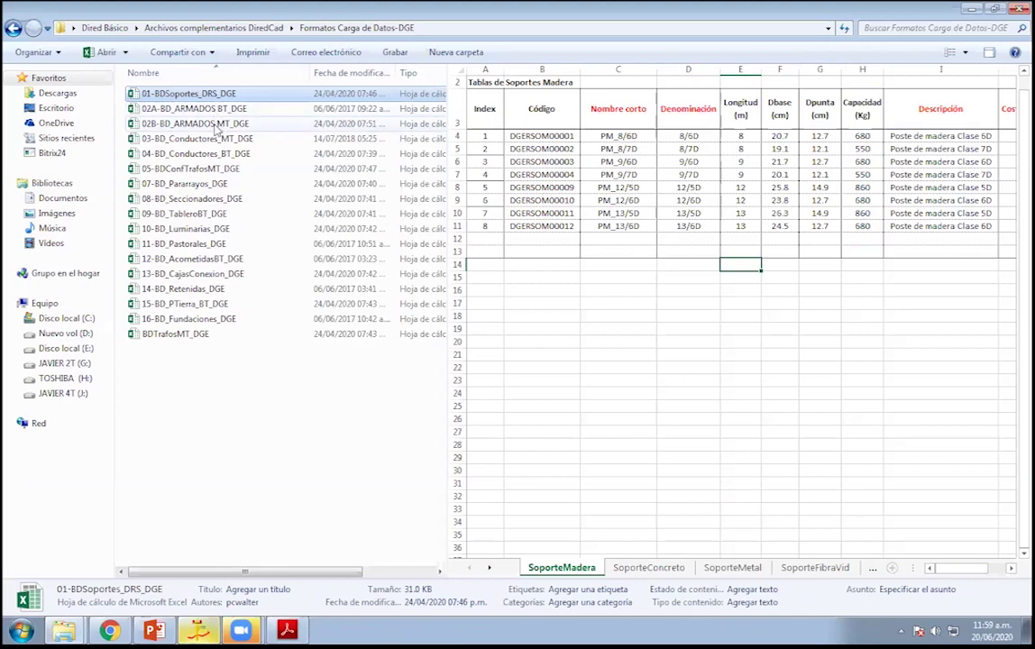
pyautogui.doubleClick(217, 123)
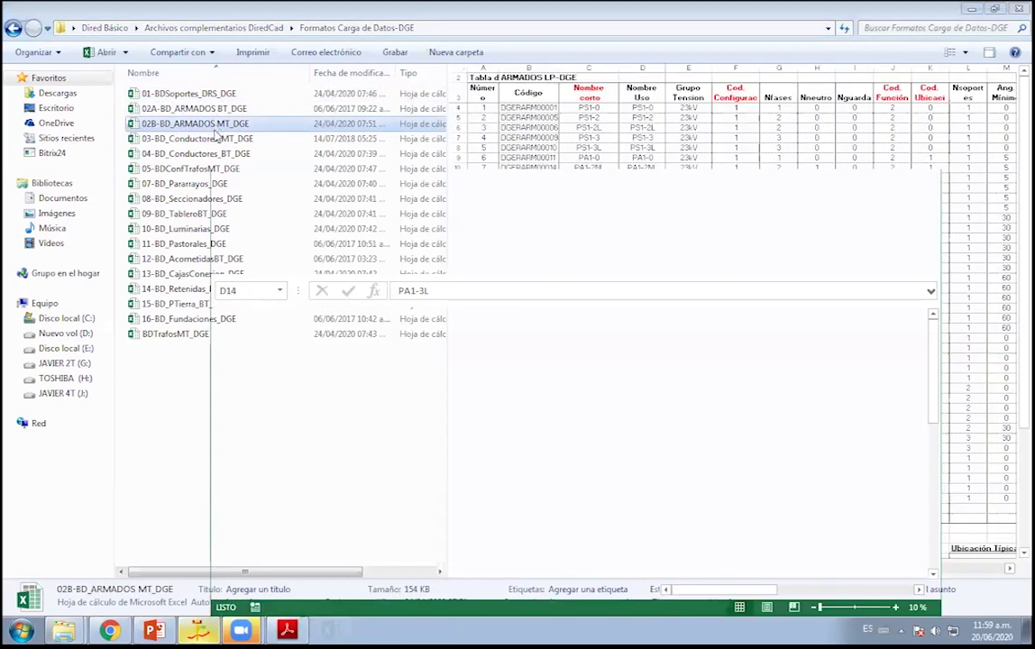
# Maximize Excel and inspect the code and short-name cells B4–C5 on the ARMADOS sheet.
pyautogui.click(908, 182)
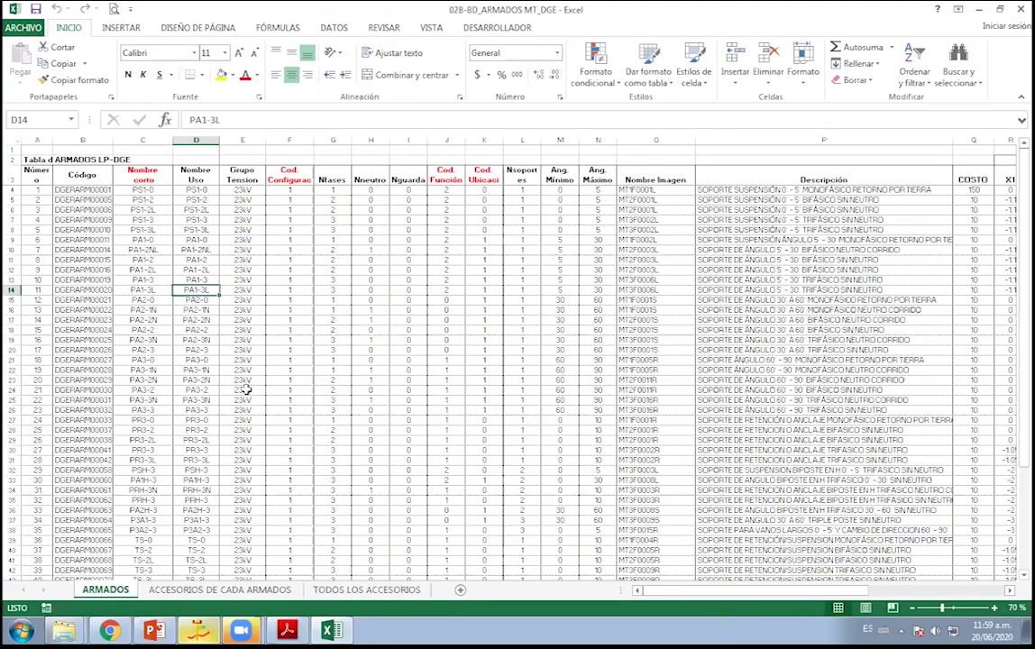
pyautogui.keyDown('ctrl'); pyautogui.scroll(1, 247, 390); pyautogui.keyUp('ctrl')
pyautogui.keyDown('ctrl'); pyautogui.scroll(1, 148, 213); pyautogui.keyUp('ctrl')
pyautogui.keyDown('ctrl'); pyautogui.scroll(1, 146, 212); pyautogui.keyUp('ctrl')
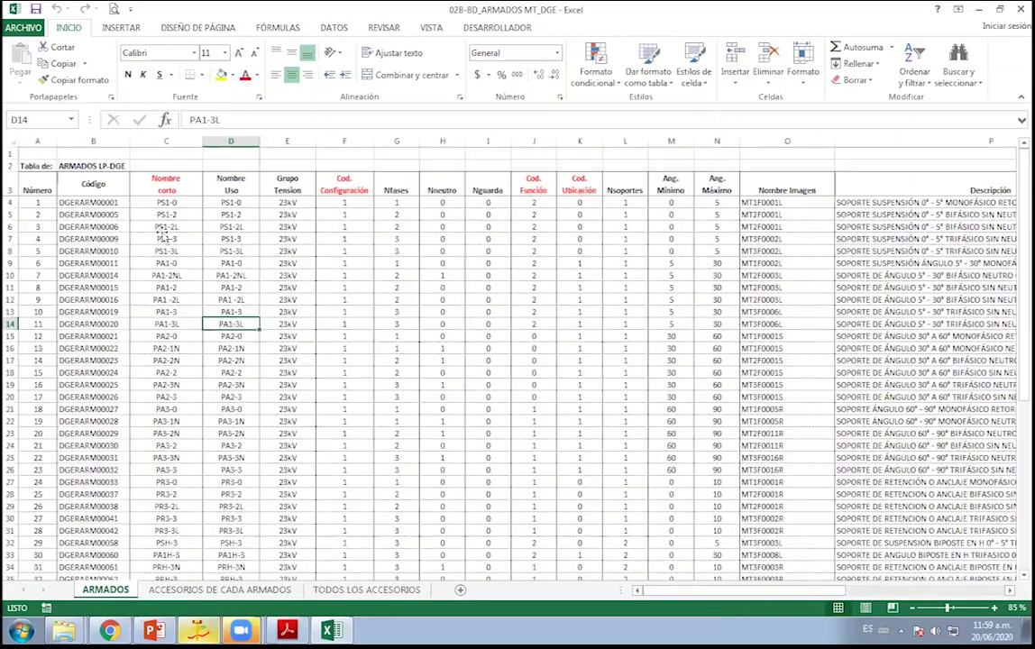
pyautogui.click(164, 238)
pyautogui.press('Up')
pyautogui.press('Up')
pyautogui.press('Up')
pyautogui.press('Left')
pyautogui.press('Right')
pyautogui.press('Down')
pyautogui.press('Up')
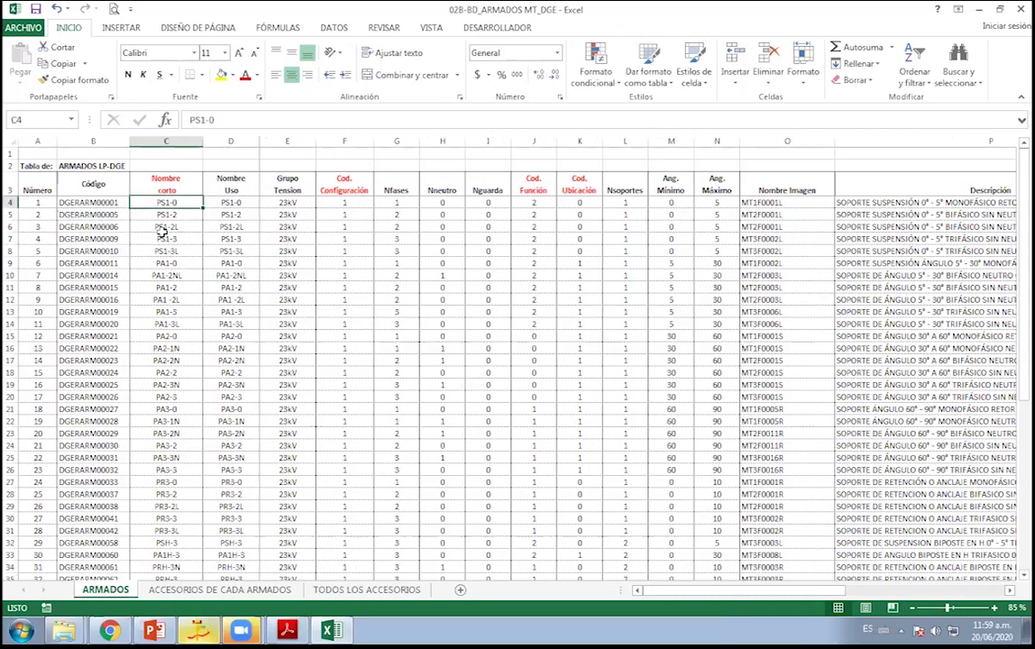
# Inspect row 4 from the configuration code to the P4 description, then scroll down the sheet.
pyautogui.press('Right')
pyautogui.press('Right')
pyautogui.press('Right')
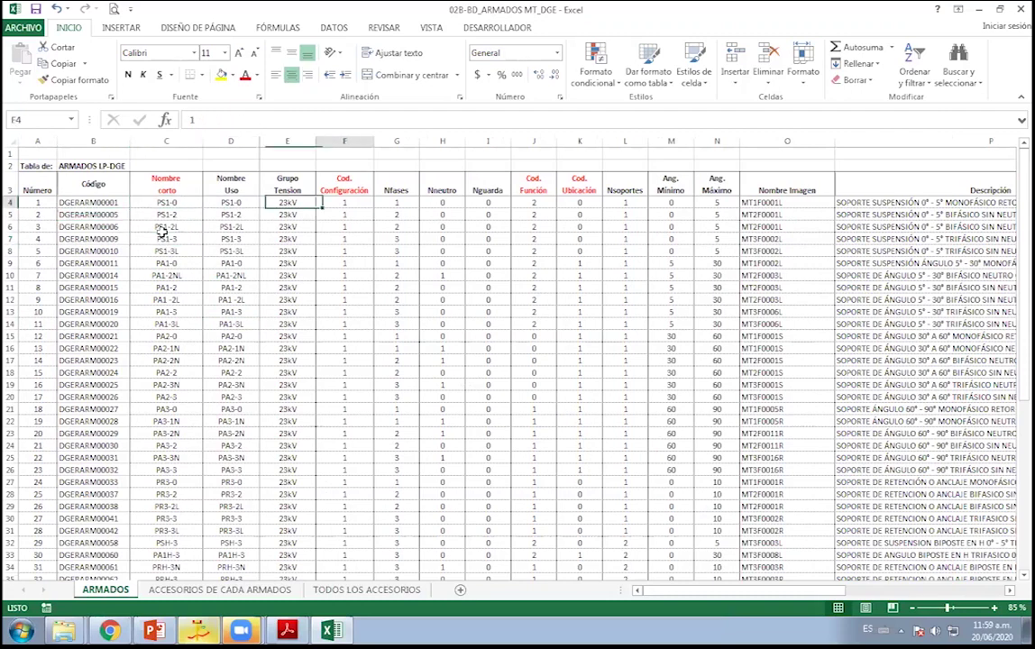
pyautogui.press('Right')
pyautogui.press('Right')
pyautogui.press('Right')
pyautogui.press('Right')
pyautogui.press('Right')
pyautogui.press('Right')
pyautogui.press('Right')
pyautogui.press('Right')
pyautogui.press('Right')
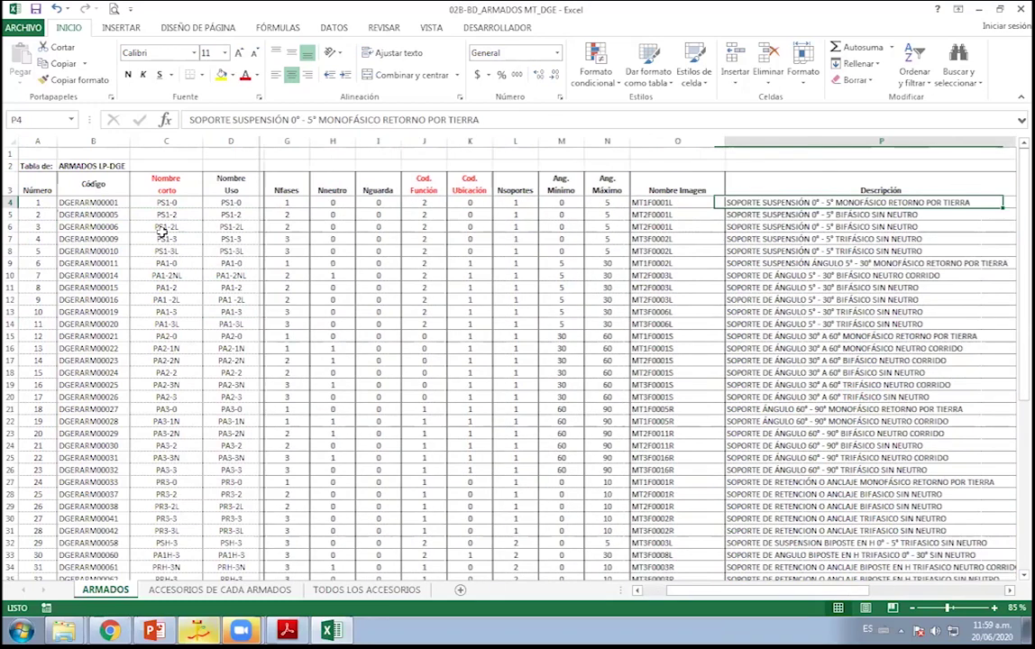
pyautogui.press('Right')
pyautogui.press('Right')
pyautogui.press('Right')
pyautogui.press('Home')
pyautogui.press('Right')
pyautogui.press('Right')
pyautogui.press('Right')
pyautogui.press('Right')
pyautogui.press('Right')
pyautogui.press('Right')
pyautogui.press('Right')
pyautogui.press('Right')
pyautogui.press('Right')
pyautogui.press('Right')
pyautogui.press('Right')
pyautogui.press('Right')
pyautogui.press('Right')
pyautogui.press('Right')
pyautogui.press('Right')
pyautogui.press('Right')
pyautogui.press('Right')
pyautogui.press('Right')
pyautogui.press('Right')
pyautogui.press('Right')
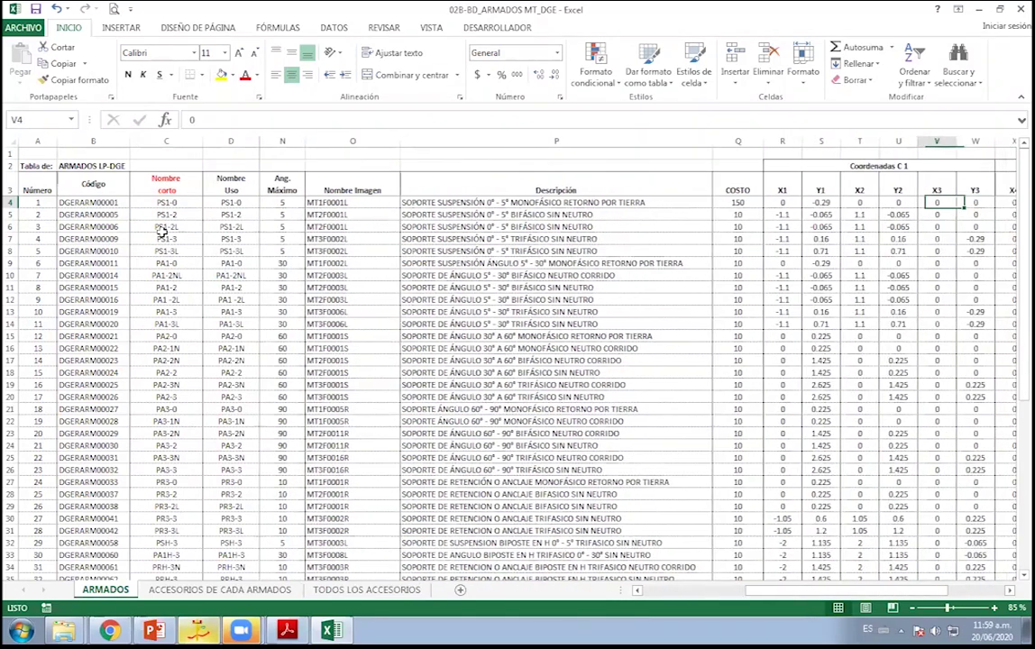
pyautogui.press('Home')
pyautogui.press('Down')
pyautogui.press('Down')
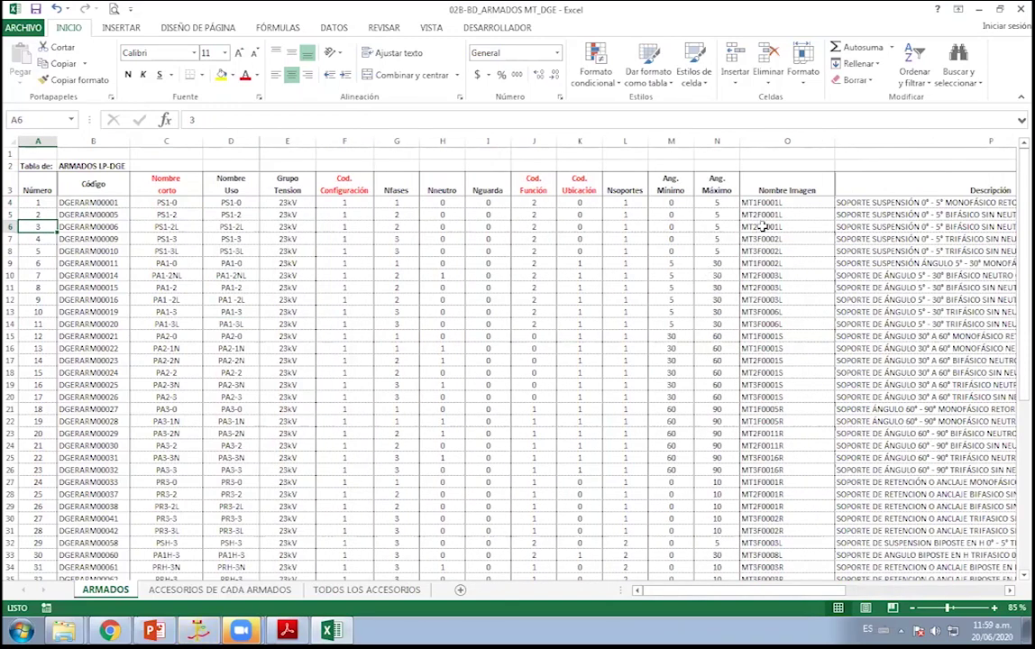
pyautogui.scroll(-4, 268, 315)
pyautogui.scroll(-3, 268, 315)
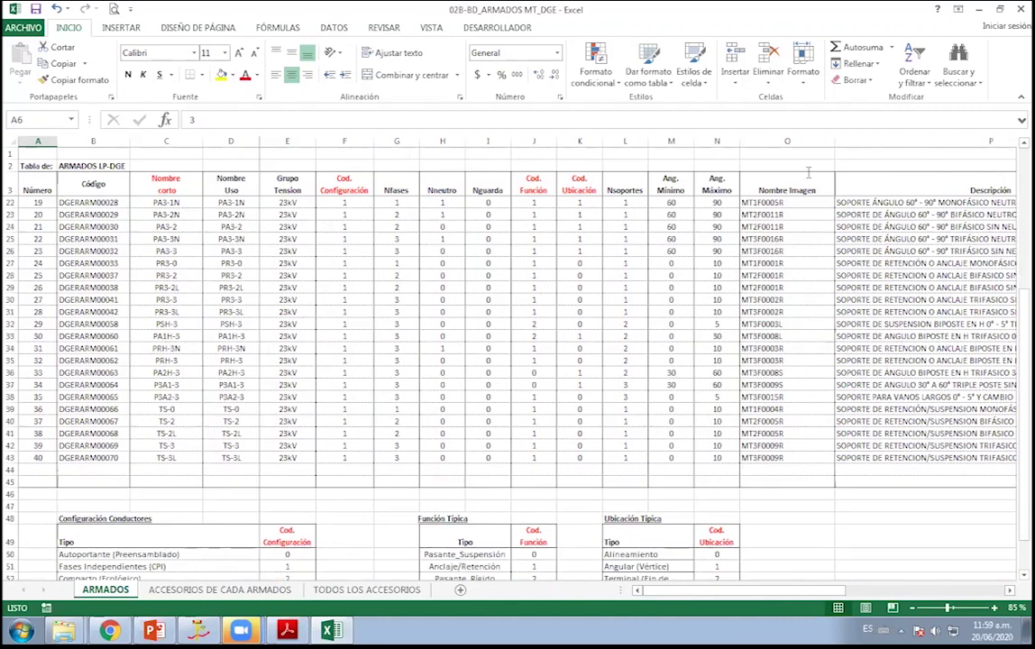
# Close the workbook without saving changes.
pyautogui.hotkey('alt', 'F4')
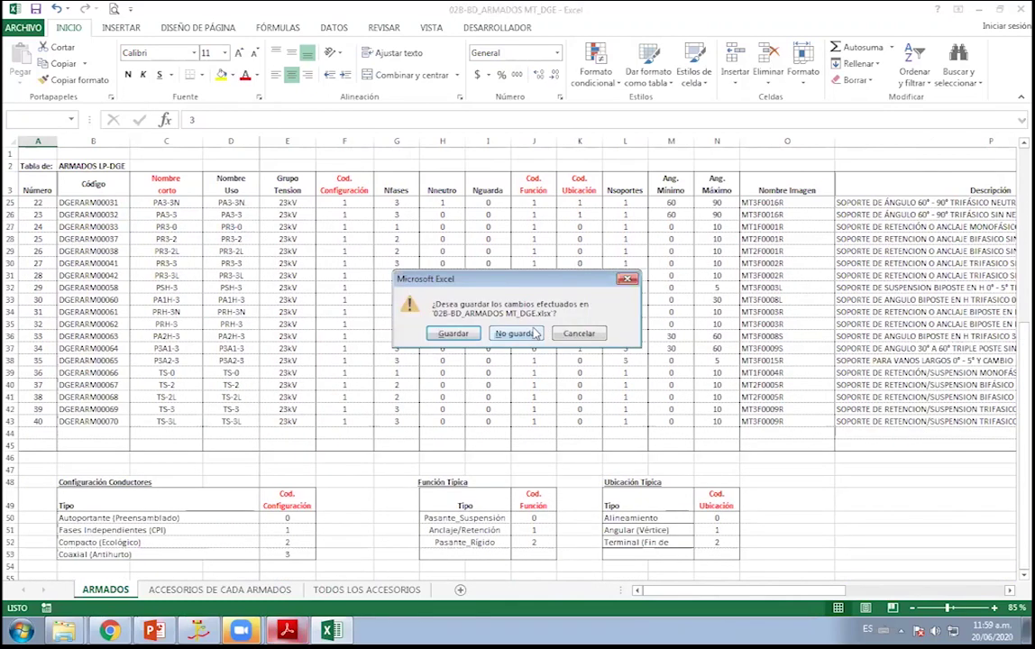
pyautogui.press('Right')
pyautogui.press('Return')
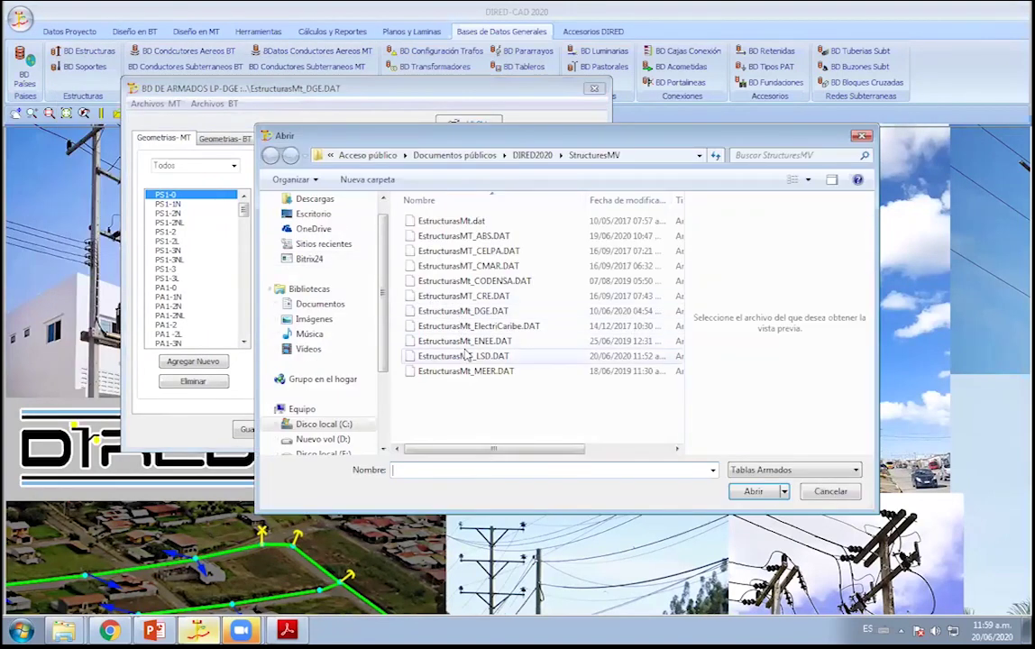
# Load EstructurasMT_LSD.DAT, then EstructurasMT_ABS.DAT, and start the XLSX import.
pyautogui.doubleClick(466, 356)
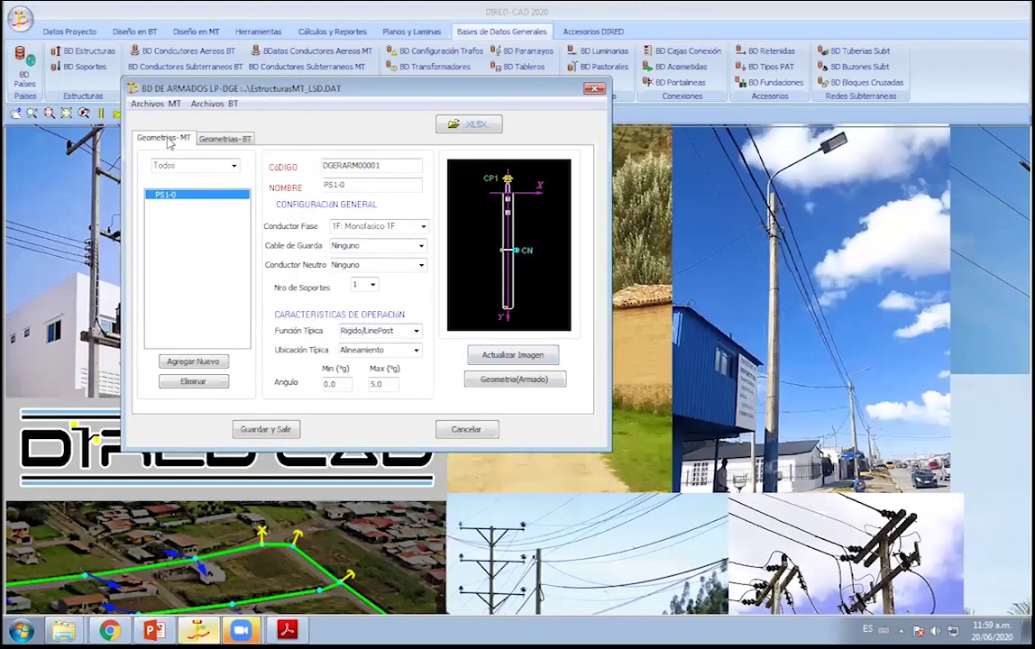
pyautogui.click(148, 103)
pyautogui.click(172, 123)
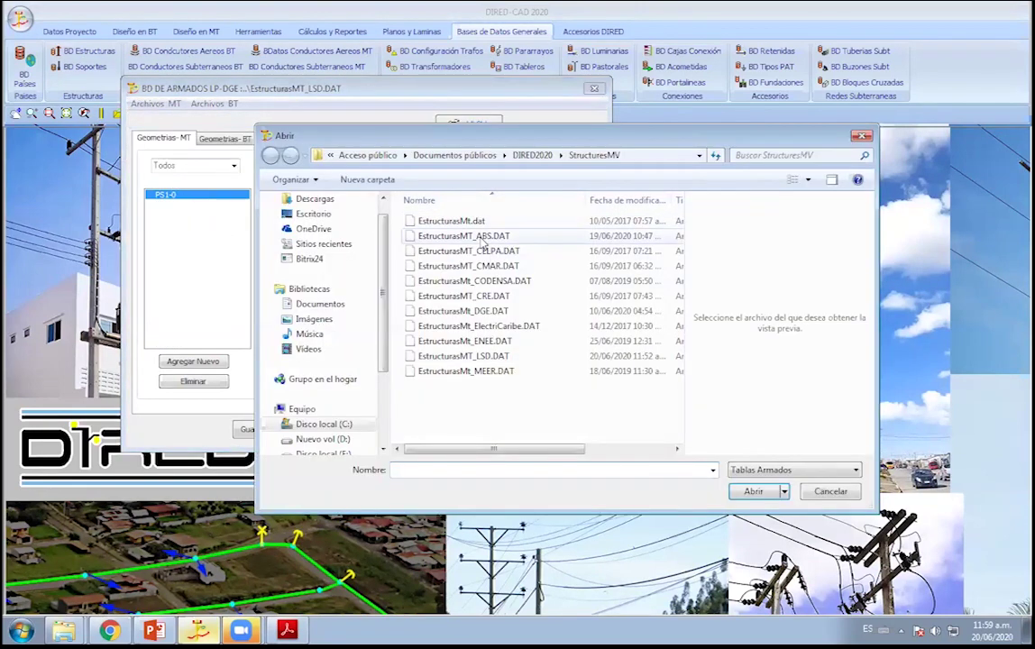
pyautogui.doubleClick(484, 236)
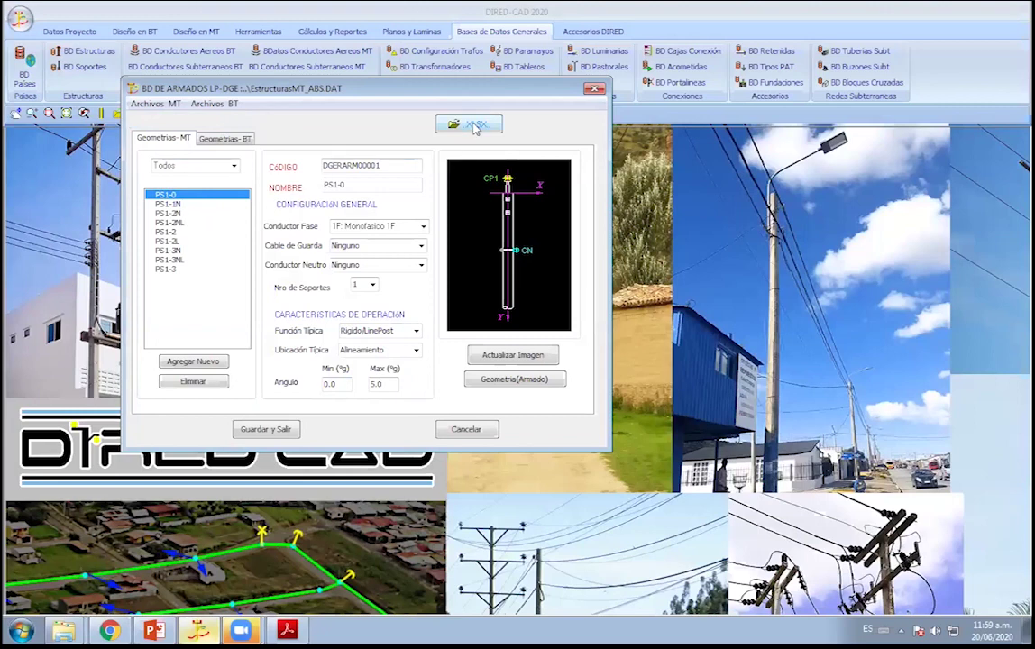
pyautogui.click(475, 129)
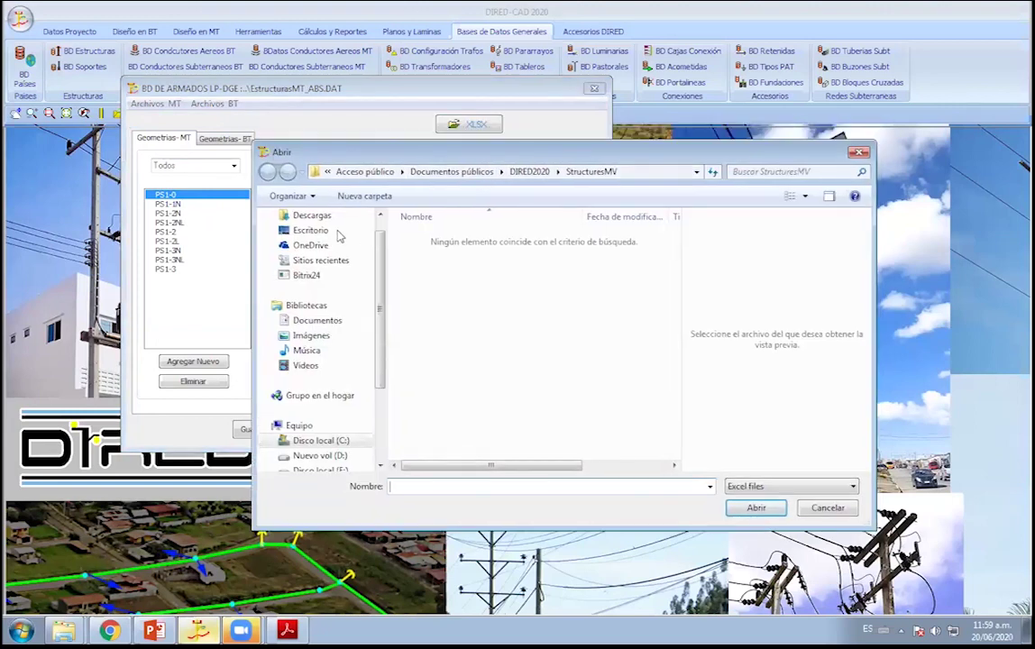
# Browse from the Desktop into Dired Básico, checking its Clase1 and DiredCaD 2020 OnLine subfolders.
pyautogui.click(323, 231)
pyautogui.moveTo(675, 251); pyautogui.dragTo(677, 313)
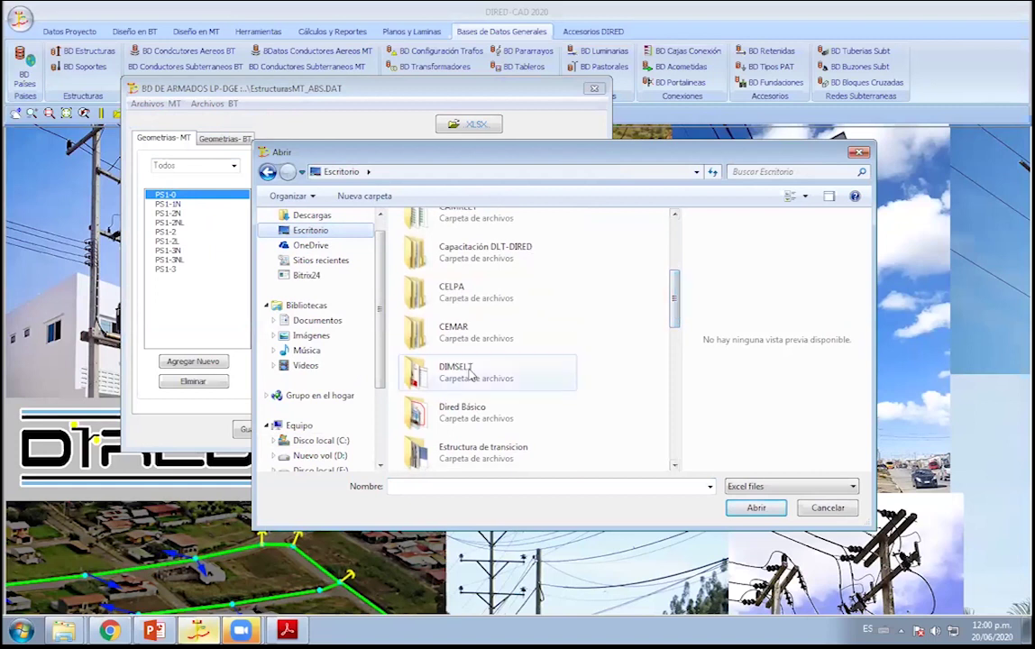
pyautogui.doubleClick(450, 410)
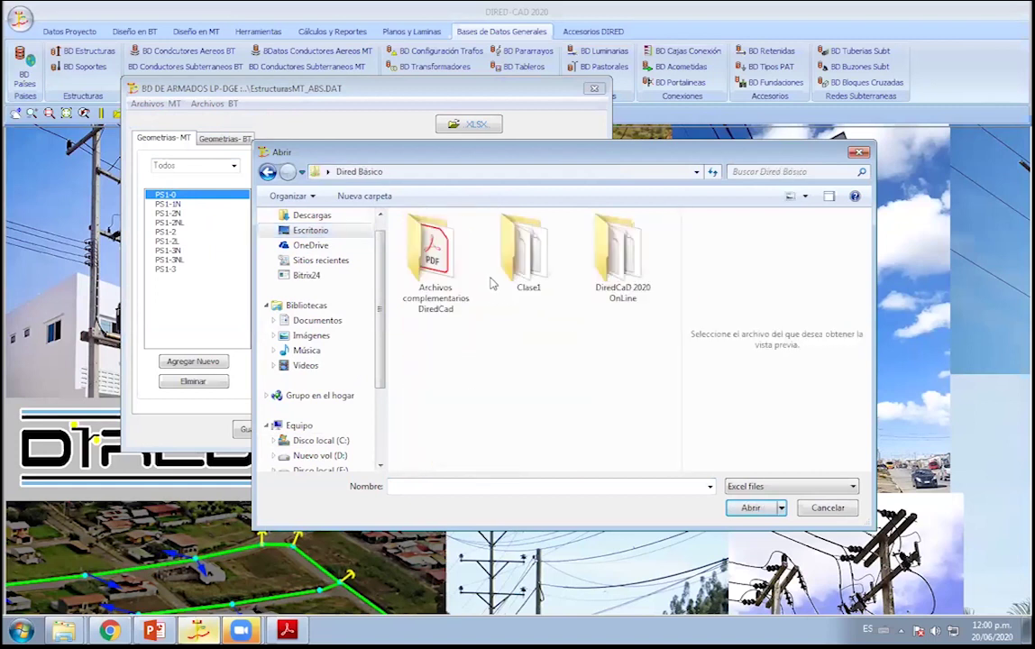
pyautogui.click(546, 251)
pyautogui.doubleClick(610, 279)
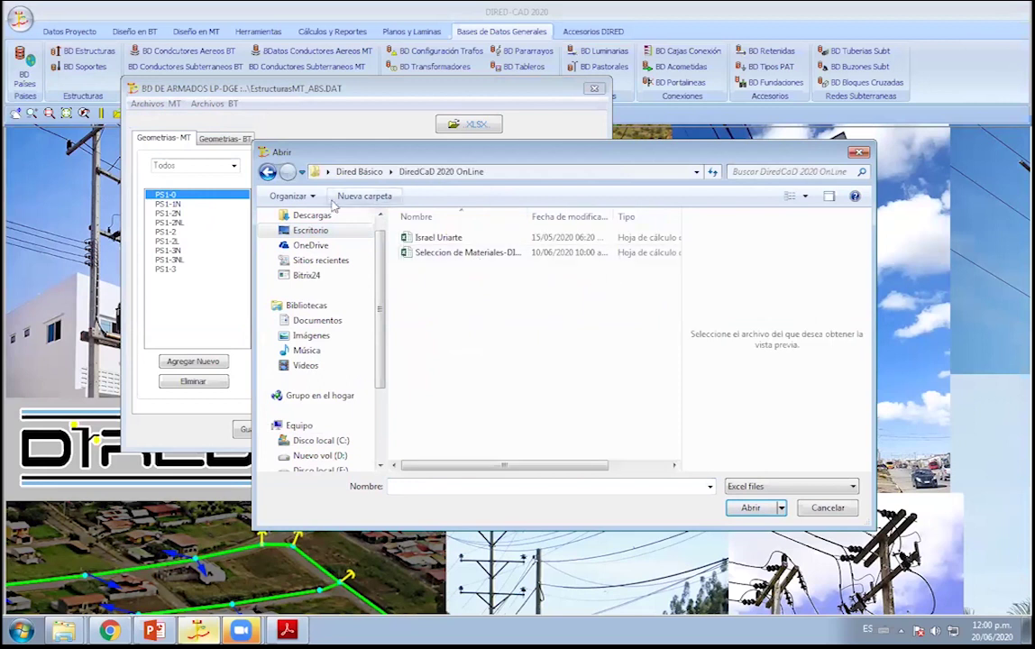
pyautogui.click(267, 171)
pyautogui.doubleClick(503, 268)
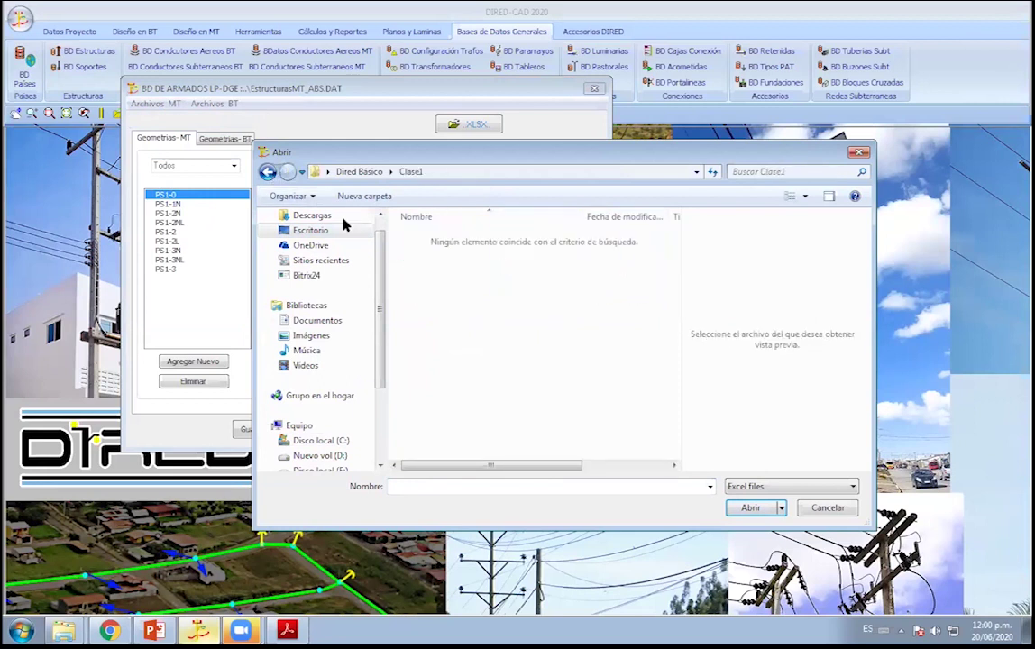
pyautogui.click(268, 171)
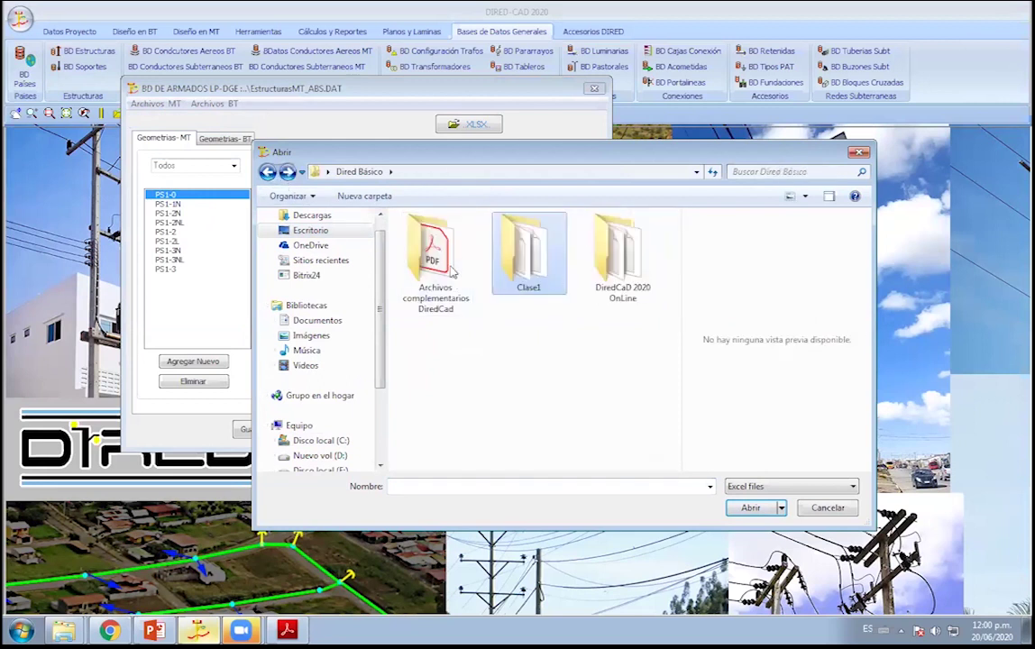
# Load 02B-BD_ARMADOS MT_DGE from Archivos complementarios DiredCad > Formatos Carga de Datos-DGE.
pyautogui.doubleClick(424, 253)
pyautogui.doubleClick(461, 238)
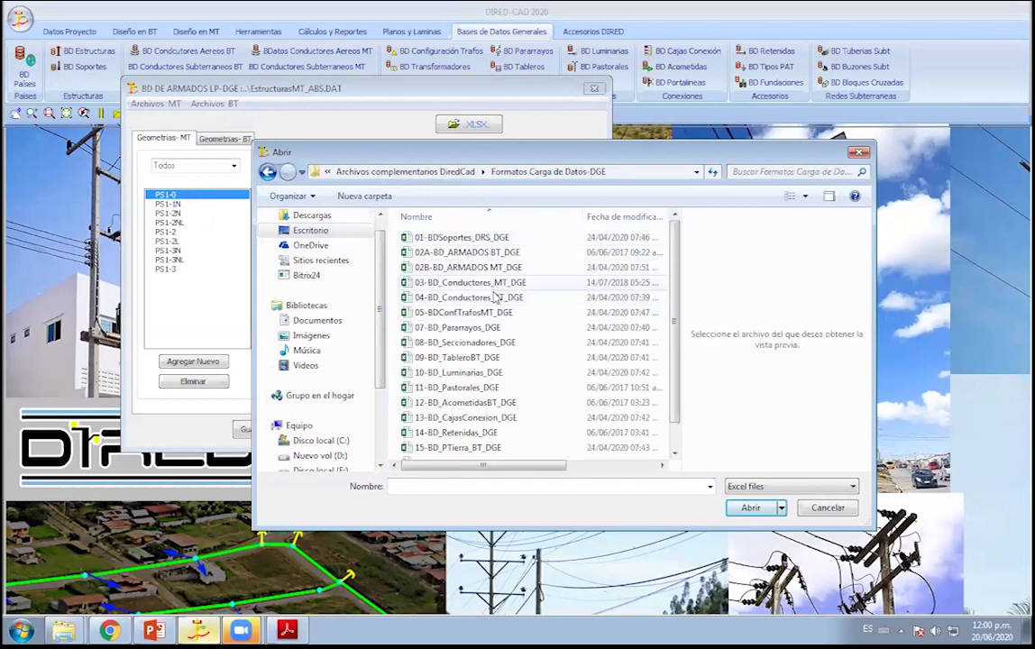
pyautogui.click(470, 282)
pyautogui.click(468, 267)
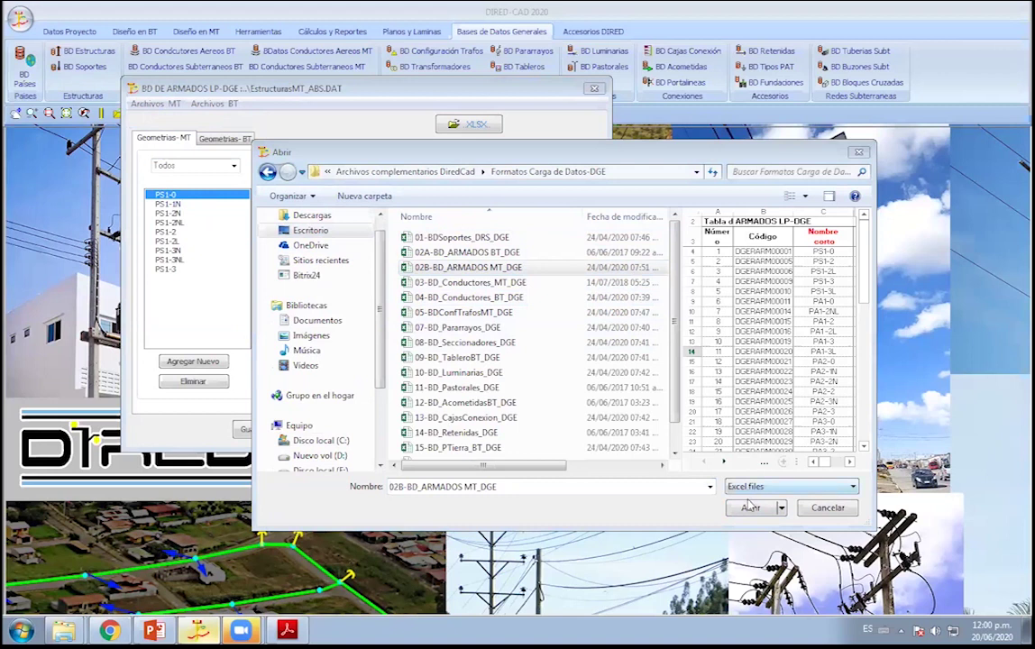
pyautogui.click(749, 507)
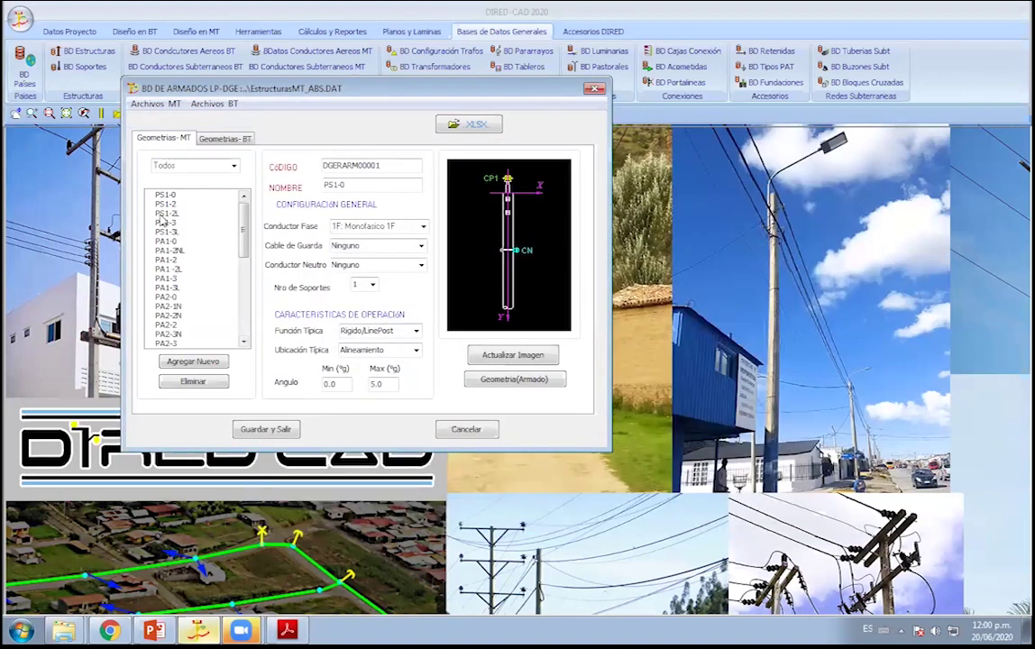
# Step through the imported armados PS1-3, TS-2L and PA1-3, then choose Guardar y Salir.
pyautogui.click(162, 220)
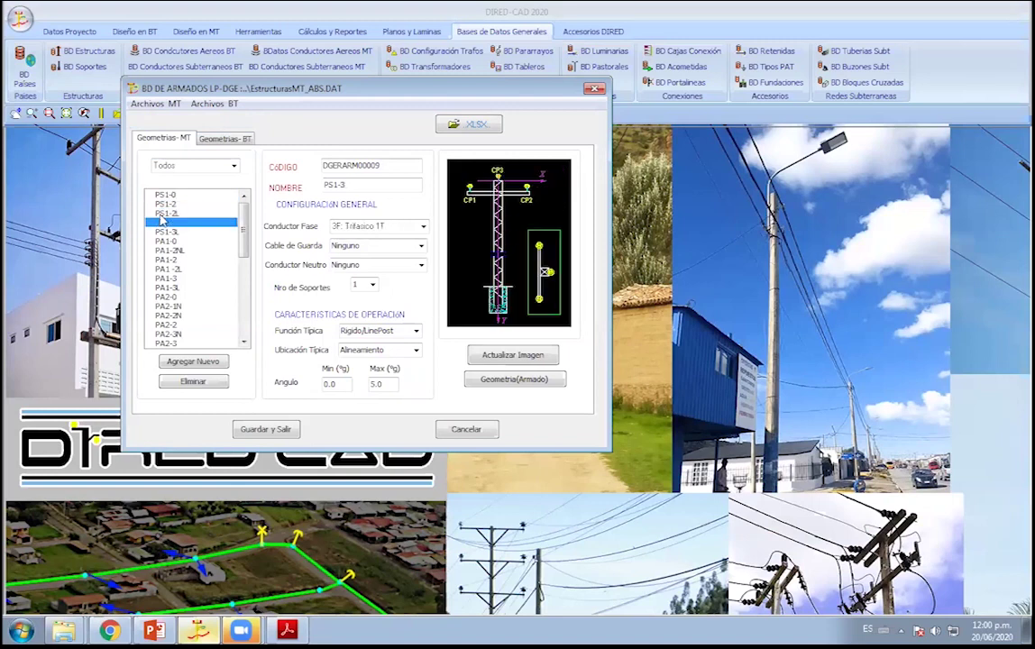
pyautogui.press('Down')
pyautogui.press('Down')
pyautogui.press('Down')
pyautogui.press('Down')
pyautogui.press('Down')
pyautogui.press('Down')
pyautogui.press('Down')
pyautogui.press('Down')
pyautogui.press('Down')
pyautogui.press('Down')
pyautogui.press('Down')
pyautogui.press('Down')
pyautogui.press('Down')
pyautogui.press('Down')
pyautogui.press('Down')
pyautogui.press('Down')
pyautogui.press('Down')
pyautogui.press('Down')
pyautogui.press('Down')
pyautogui.press('Down')
pyautogui.press('Down')
pyautogui.press('Down')
pyautogui.press('Down')
pyautogui.press('Down')
pyautogui.press('Down')
pyautogui.press('Down')
pyautogui.press('Down')
pyautogui.press('Down')
pyautogui.press('Down')
pyautogui.press('Down')
pyautogui.press('Down')
pyautogui.press('Down')
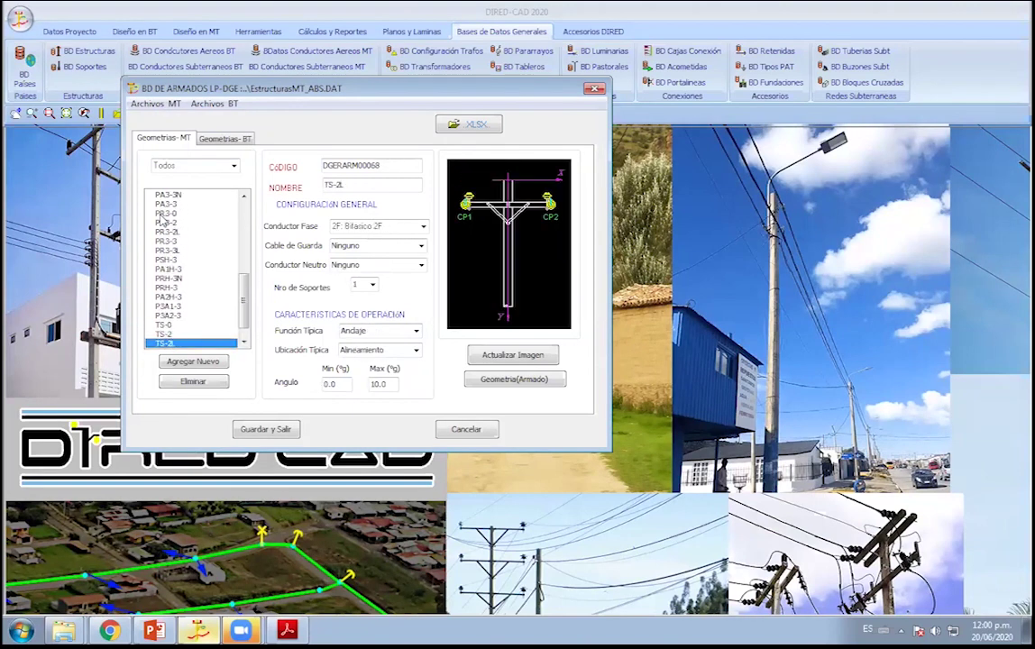
pyautogui.press('Down')
pyautogui.press('Down')
pyautogui.press('Up')
pyautogui.press('Up')
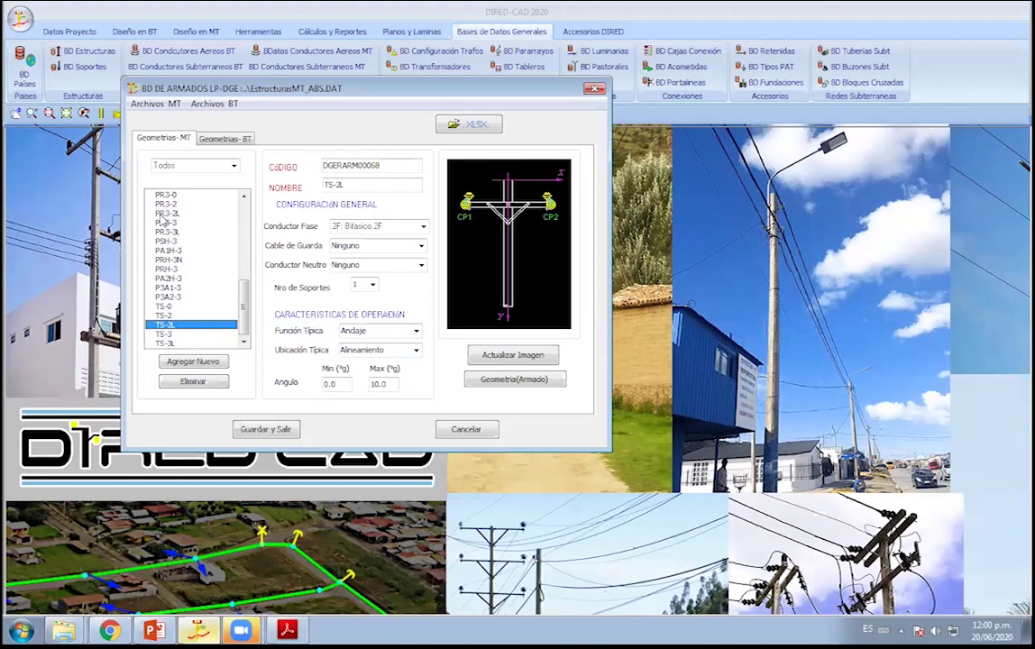
pyautogui.press('Up')
pyautogui.press('Up')
pyautogui.press('Up')
pyautogui.press('Up')
pyautogui.press('Up')
pyautogui.press('Up')
pyautogui.press('Up')
pyautogui.press('Up')
pyautogui.press('Up')
pyautogui.press('Up')
pyautogui.press('Up')
pyautogui.press('Up')
pyautogui.press('Up')
pyautogui.press('Up')
pyautogui.press('Up')
pyautogui.press('Up')
pyautogui.press('Up')
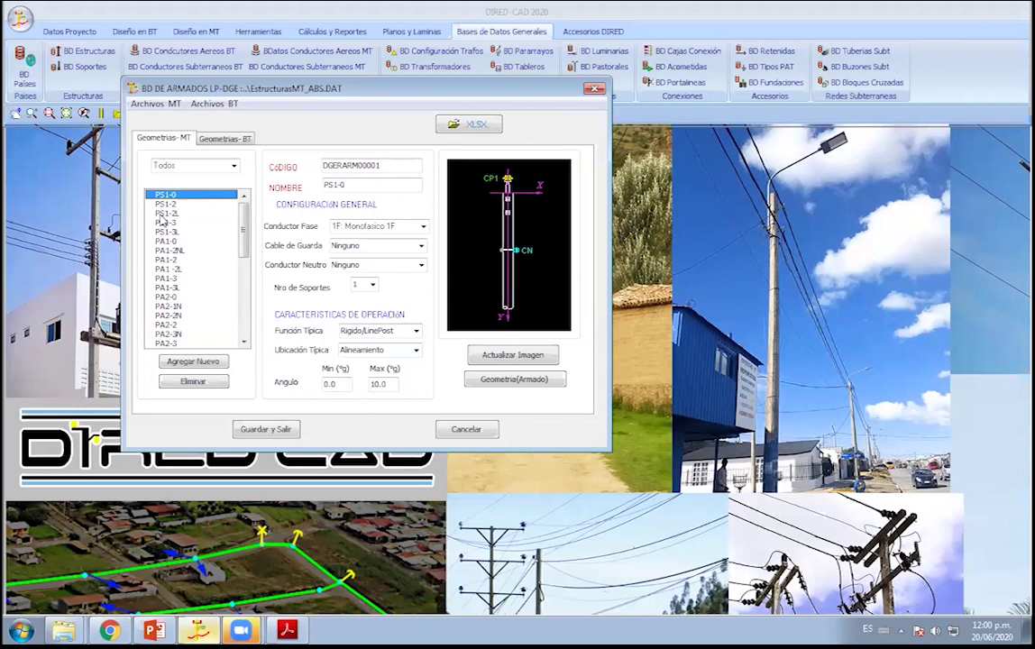
pyautogui.press('Down')
pyautogui.press('Down')
pyautogui.press('Down')
pyautogui.press('Down')
pyautogui.press('Down')
pyautogui.press('Down')
pyautogui.press('Down')
pyautogui.press('Down')
pyautogui.press('Down')
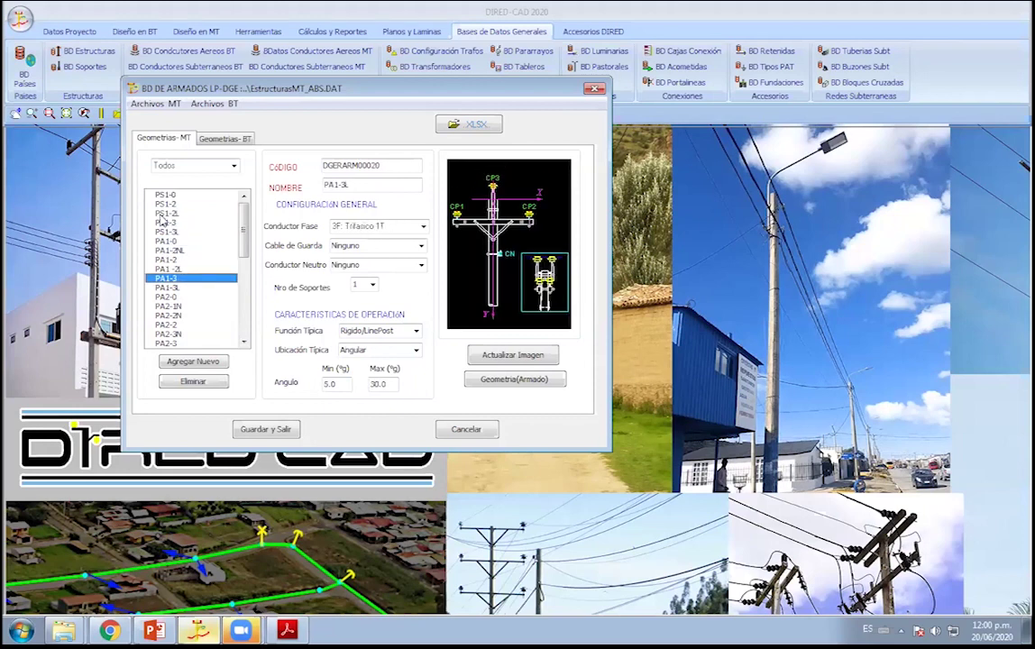
pyautogui.press('Down')
pyautogui.click(286, 430)
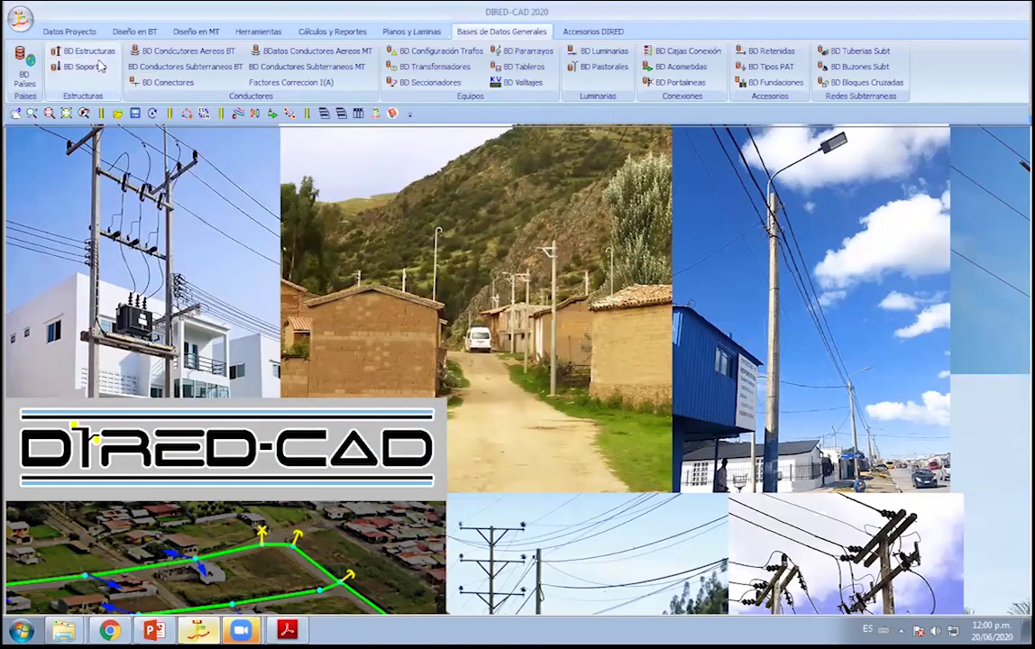
# Open the EstructurasMT_ABS.DAT armados file in the structures database.
pyautogui.click(95, 65)
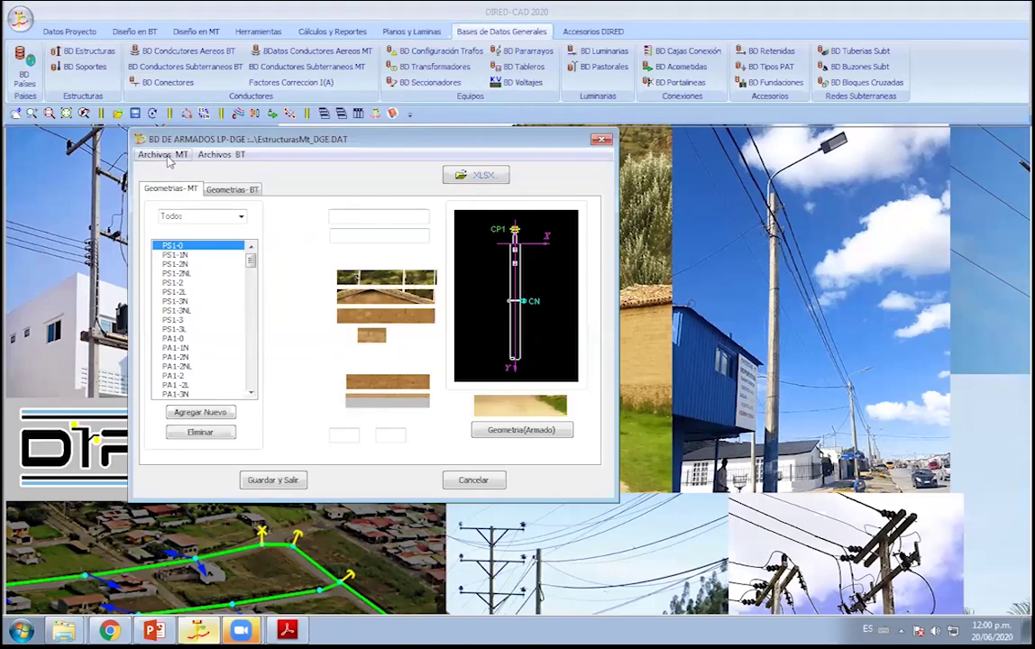
pyautogui.click(163, 154)
pyautogui.doubleClick(365, 270)
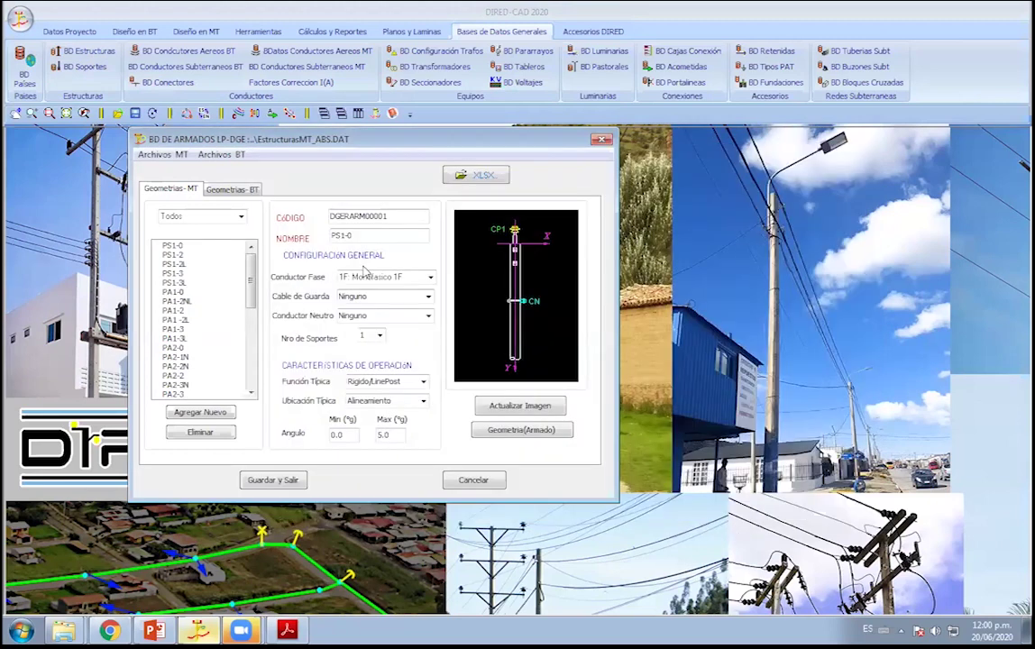
# Review the armados down past PA2-0, then close and reopen the structures database.
pyautogui.click(173, 273)
pyautogui.press('Down')
pyautogui.press('Down')
pyautogui.press('Down')
pyautogui.press('Down')
pyautogui.press('Down')
pyautogui.press('Down')
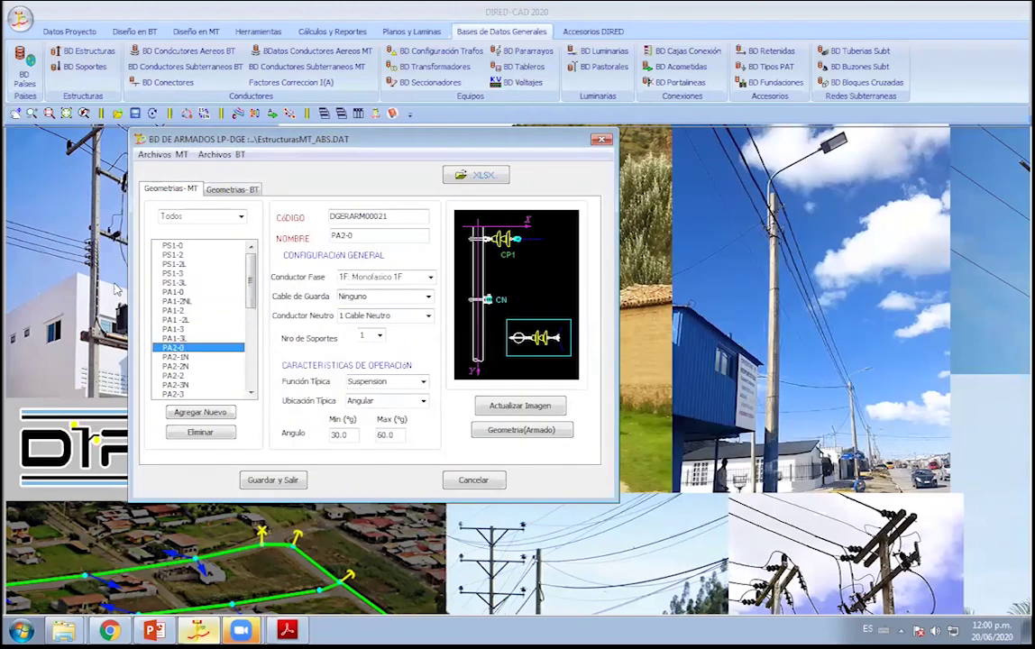
pyautogui.press('Down')
pyautogui.press('Down')
pyautogui.press('Down')
pyautogui.press('Down')
pyautogui.press('Down')
pyautogui.press('Down')
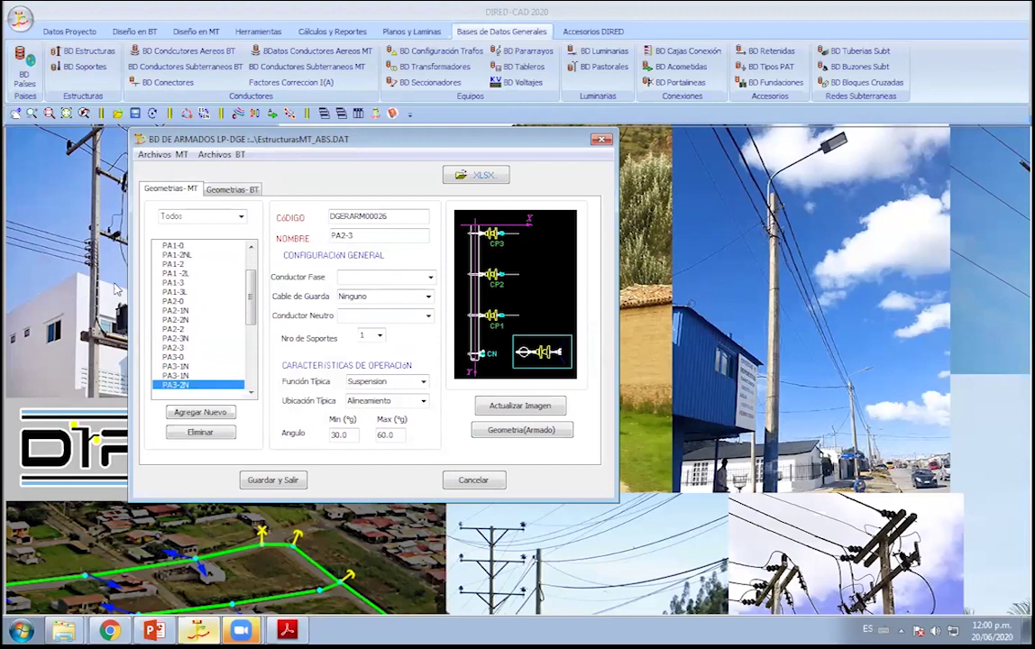
pyautogui.press('Down')
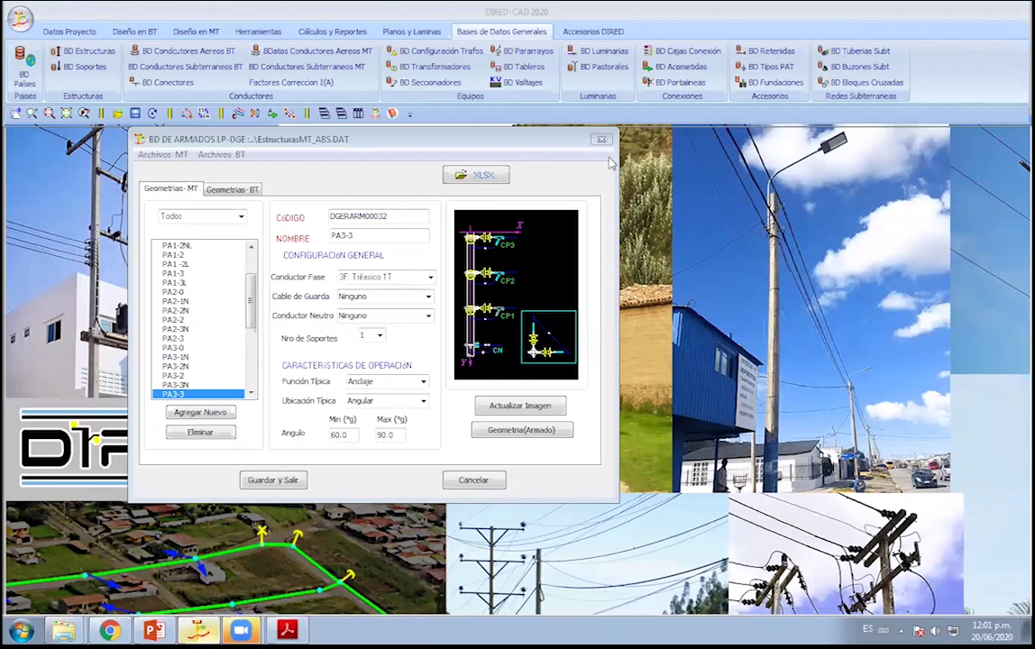
pyautogui.press('Escape')
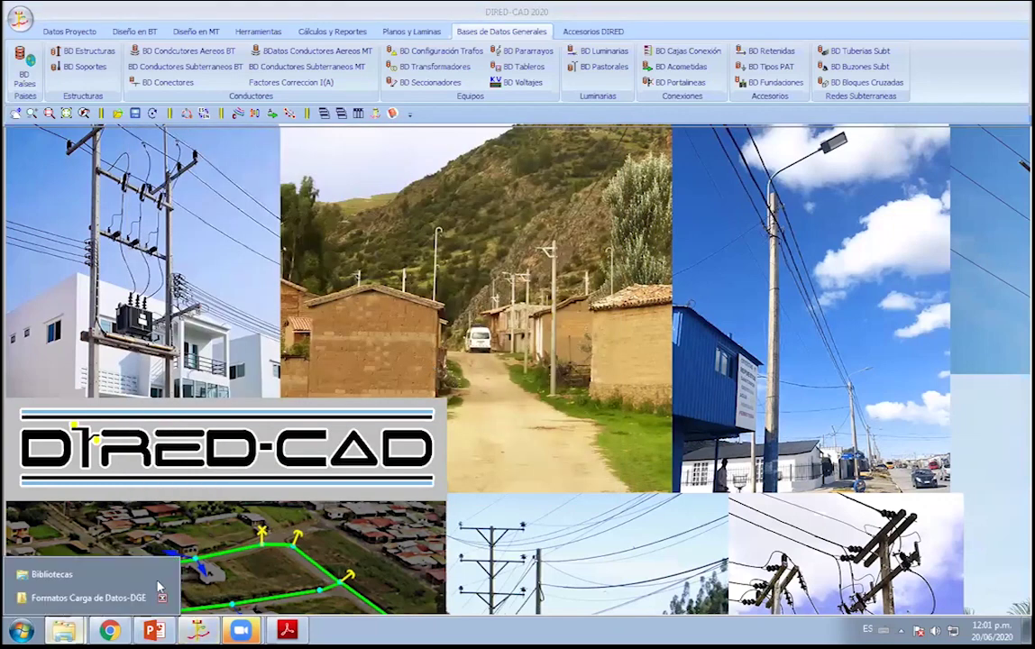
pyautogui.moveTo(63, 630)
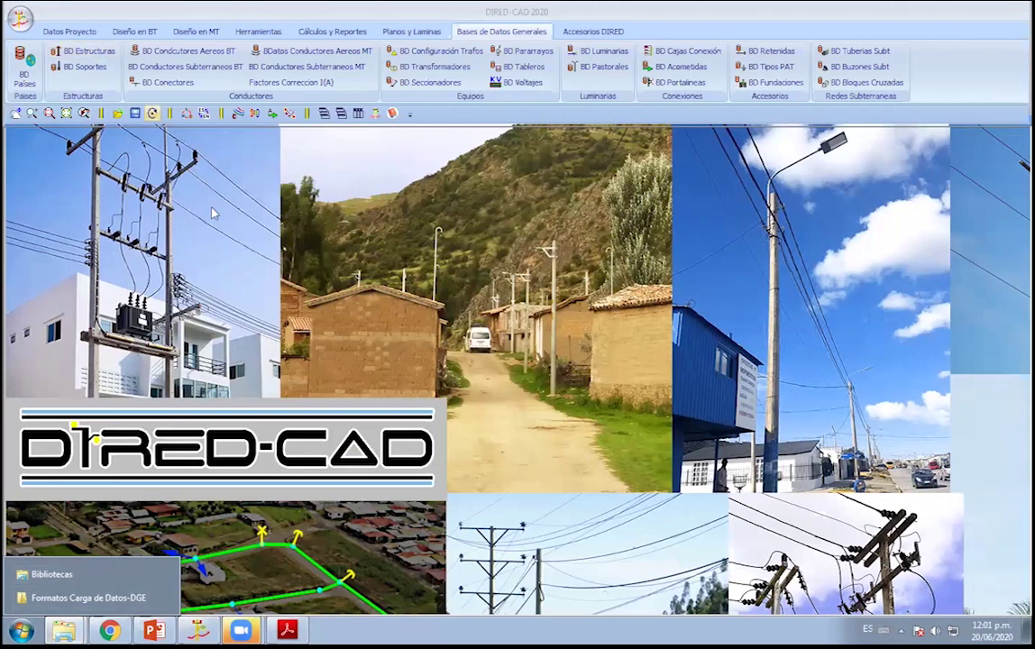
pyautogui.click(90, 51)
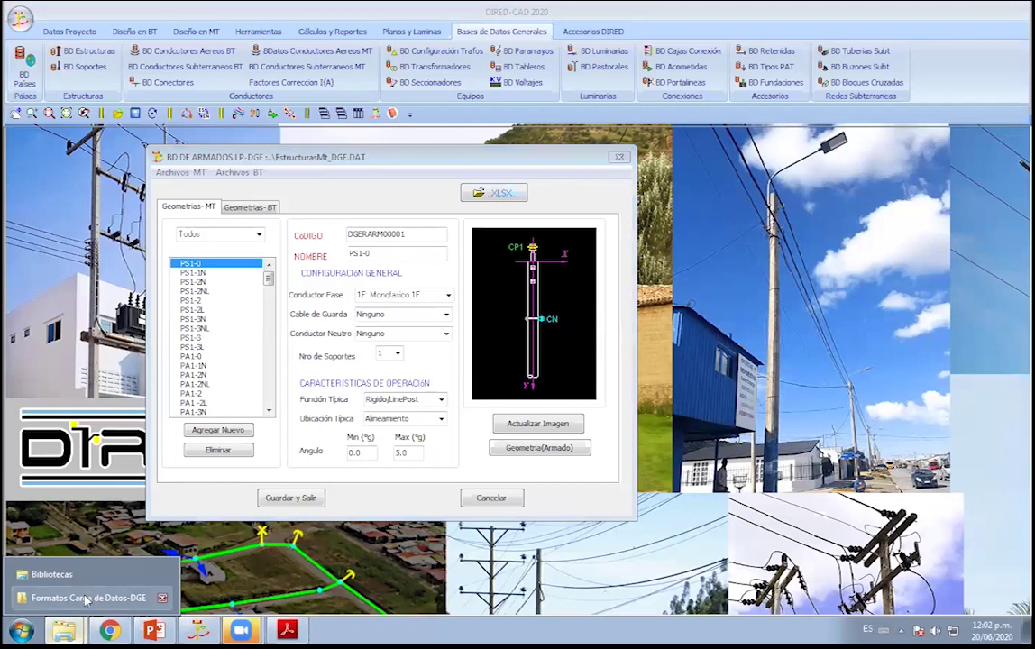
# Preview the transformer, BT/MT conductor, luminaire, 02B armados and 08 seccionador templates, then minimise the folder.
pyautogui.click(90, 598)
pyautogui.click(193, 170)
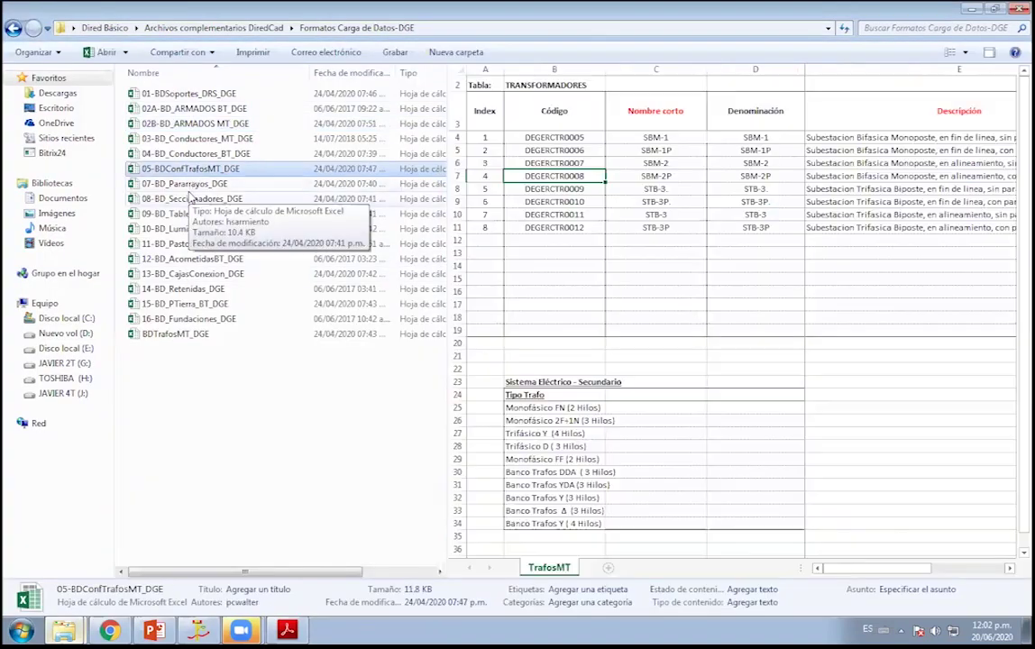
pyautogui.click(192, 154)
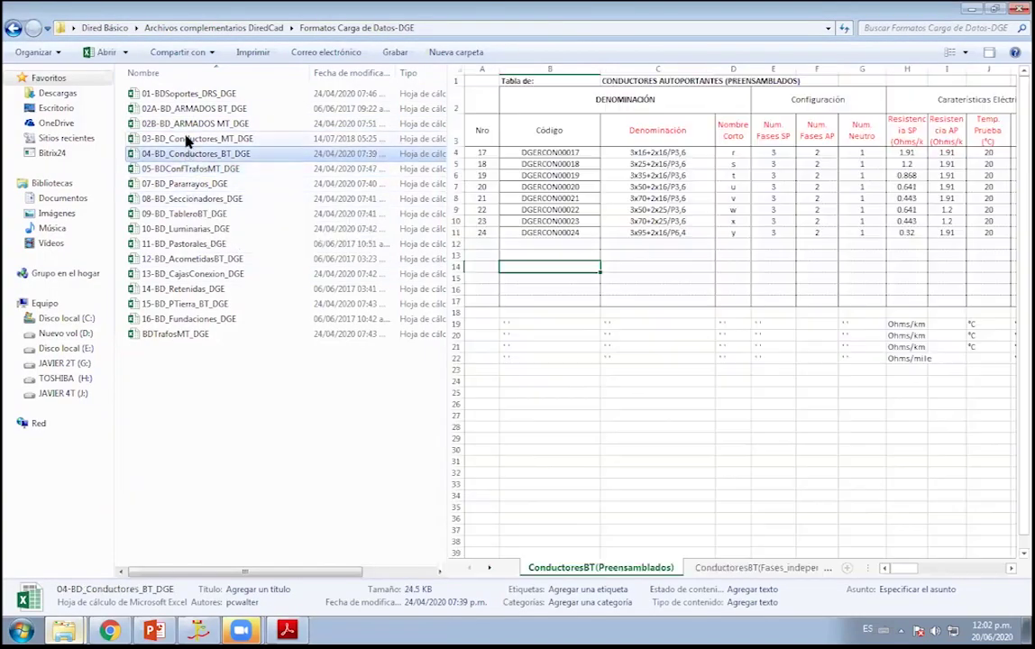
pyautogui.click(187, 139)
pyautogui.click(185, 168)
pyautogui.click(185, 230)
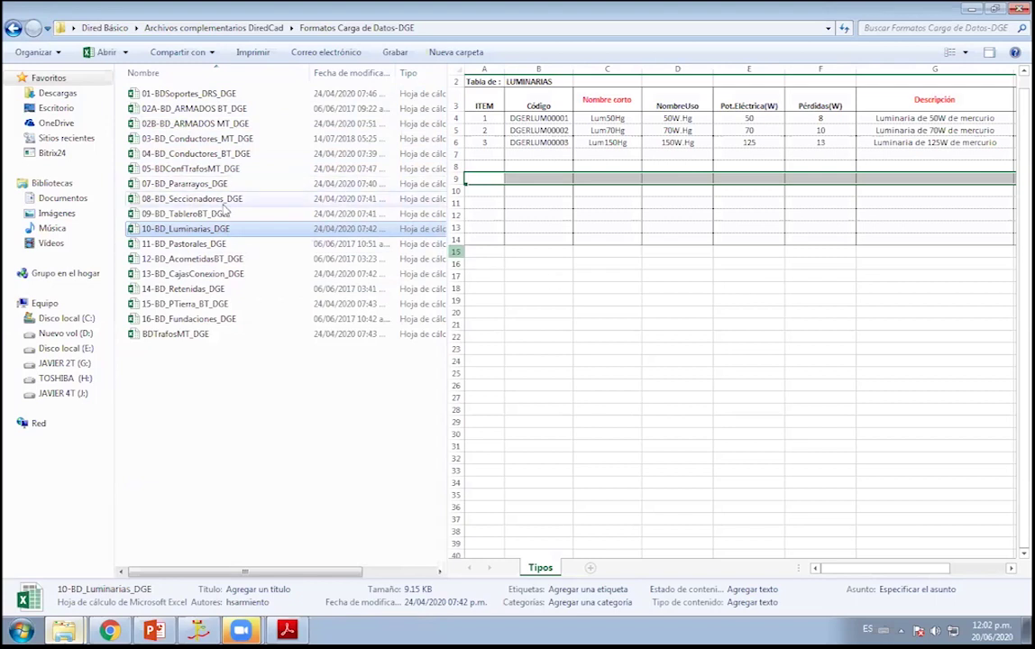
pyautogui.click(232, 126)
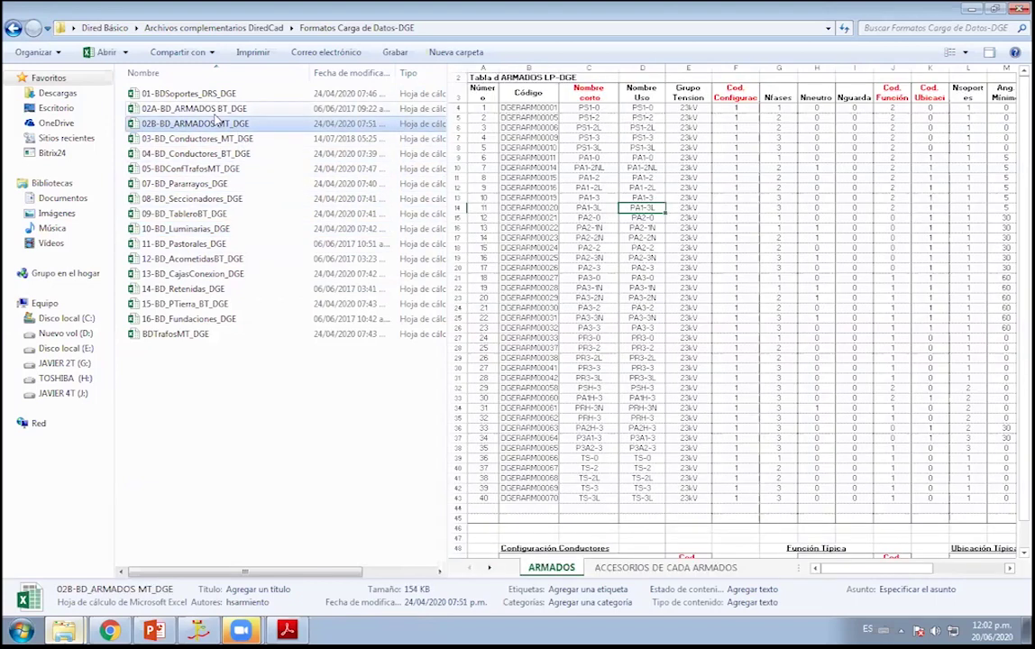
pyautogui.click(212, 155)
pyautogui.click(198, 197)
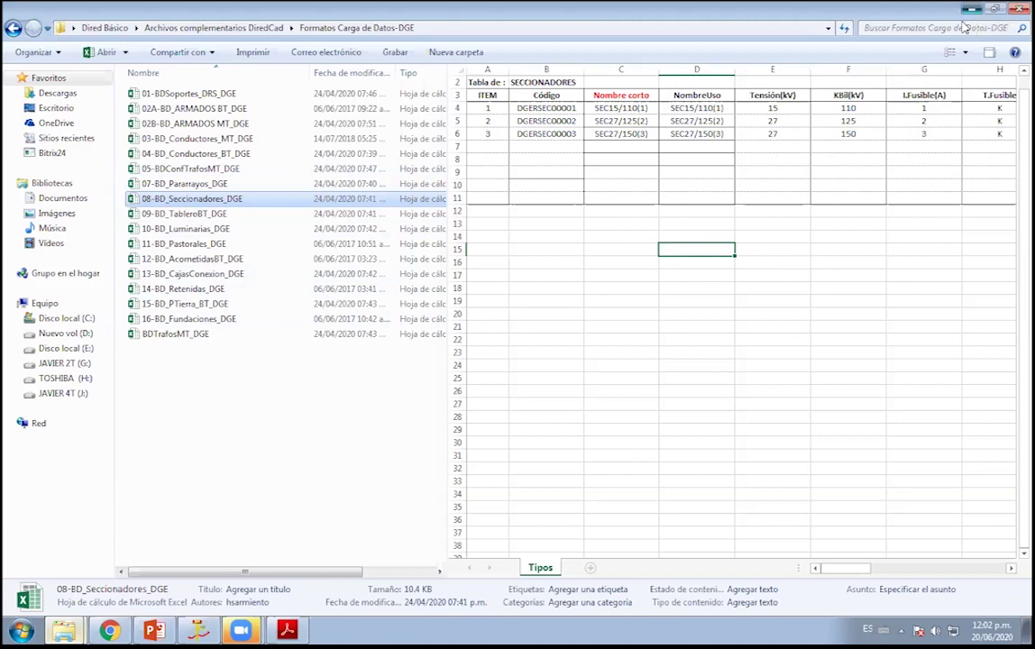
pyautogui.click(969, 10)
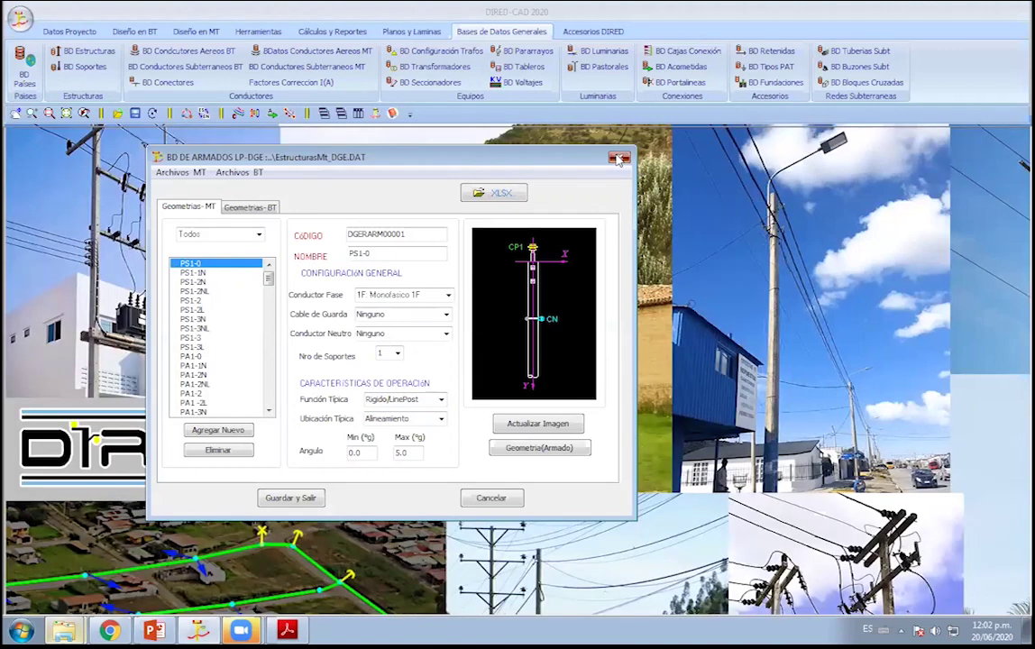
# Close the armados database and switch to the li-9-305 drawing in Acrobat Reader.
pyautogui.click(619, 160)
pyautogui.click(83, 50)
pyautogui.moveTo(169, 153); pyautogui.dragTo(163, 147)
pyautogui.click(494, 492)
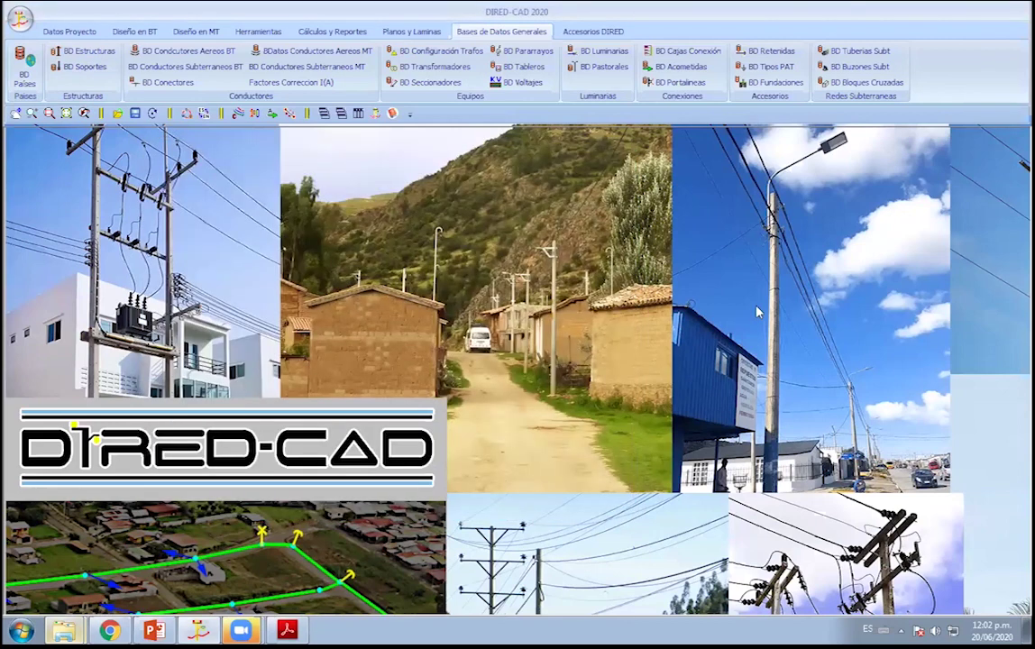
pyautogui.click(287, 630)
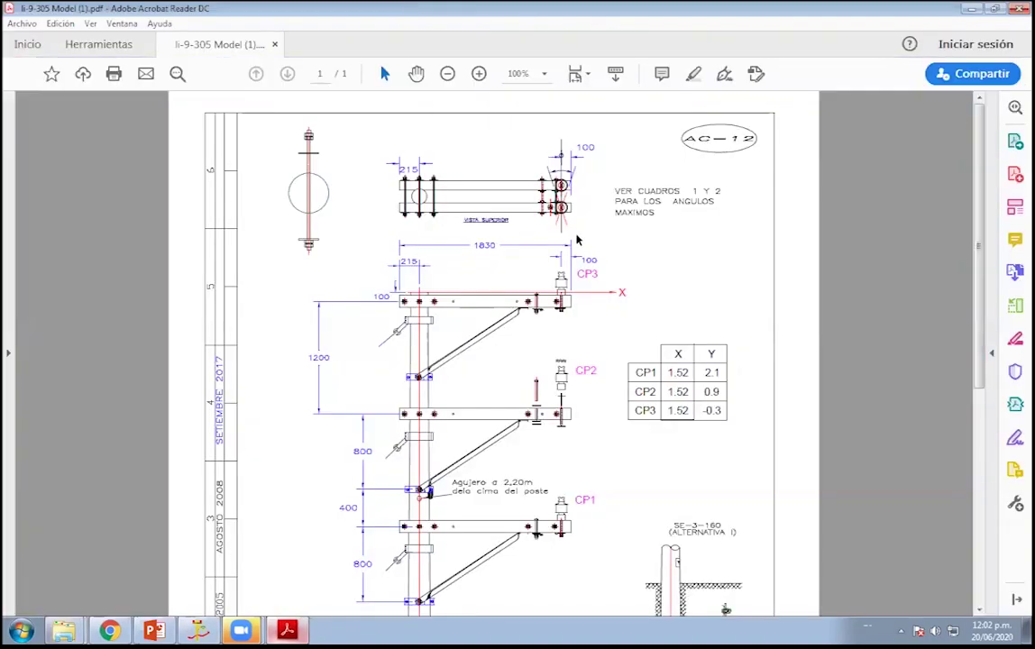
# Scroll the li-9-305 PDF to review the AC-12 drawing and its CP1–CP3 coordinate table.
pyautogui.scroll(-2, 647, 286)
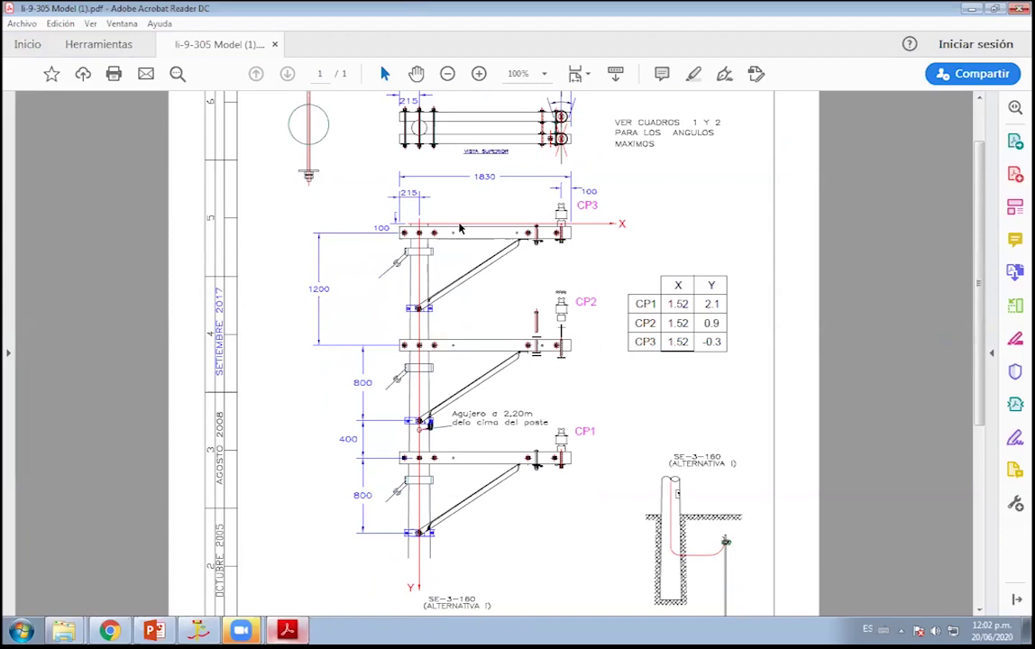
pyautogui.scroll(-2, 541, 289)
pyautogui.scroll(-6, 552, 315)
pyautogui.scroll(-2, 548, 326)
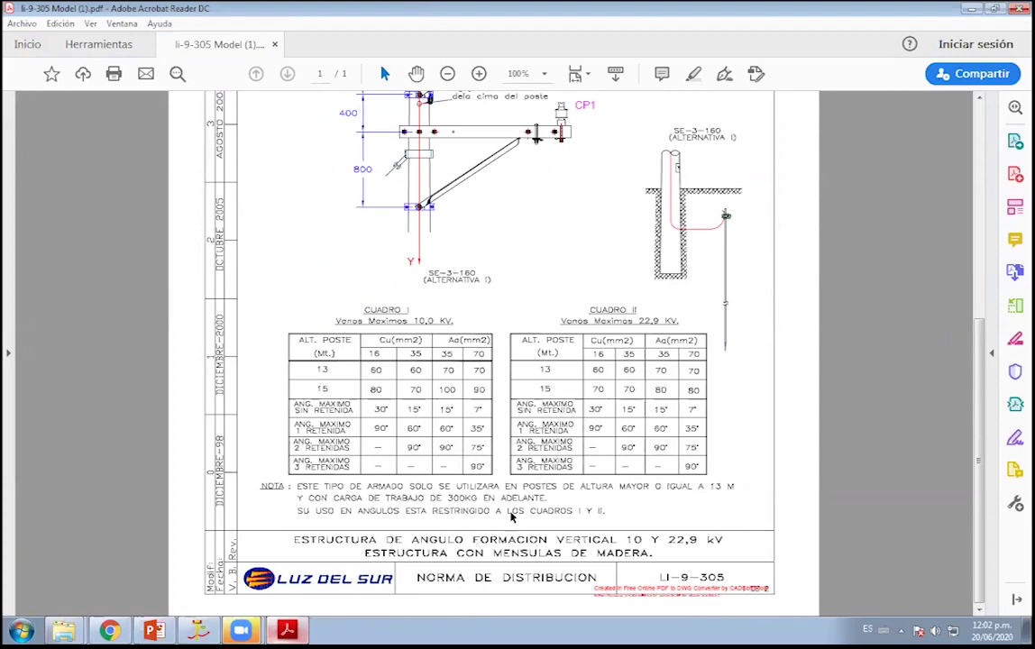
pyautogui.scroll(4, 526, 499)
pyautogui.scroll(5, 523, 361)
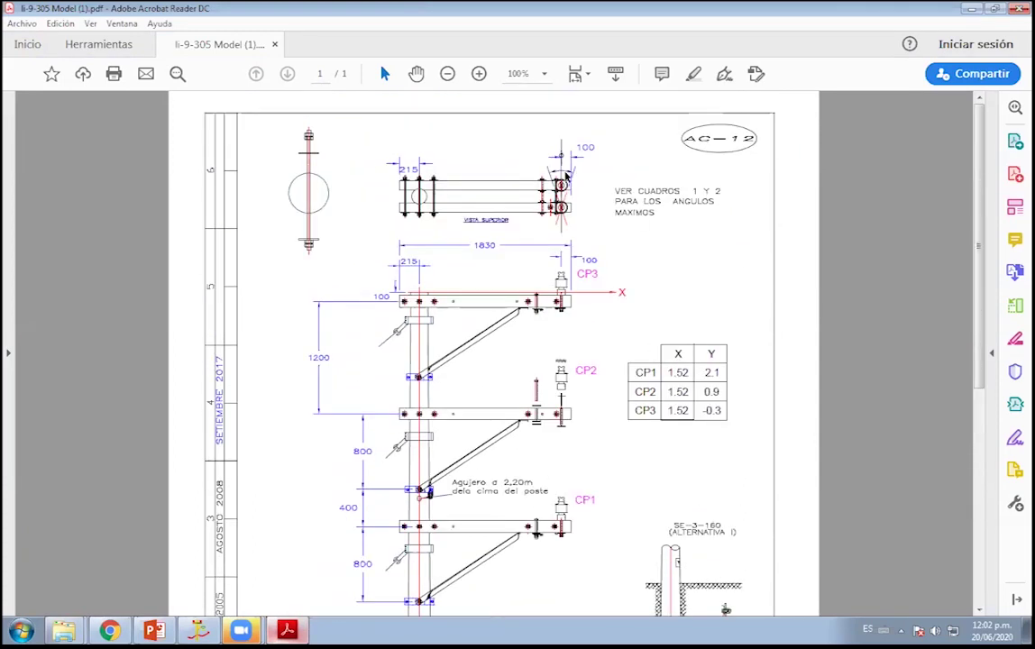
pyautogui.scroll(-2, 593, 300)
pyautogui.scroll(-1, 444, 279)
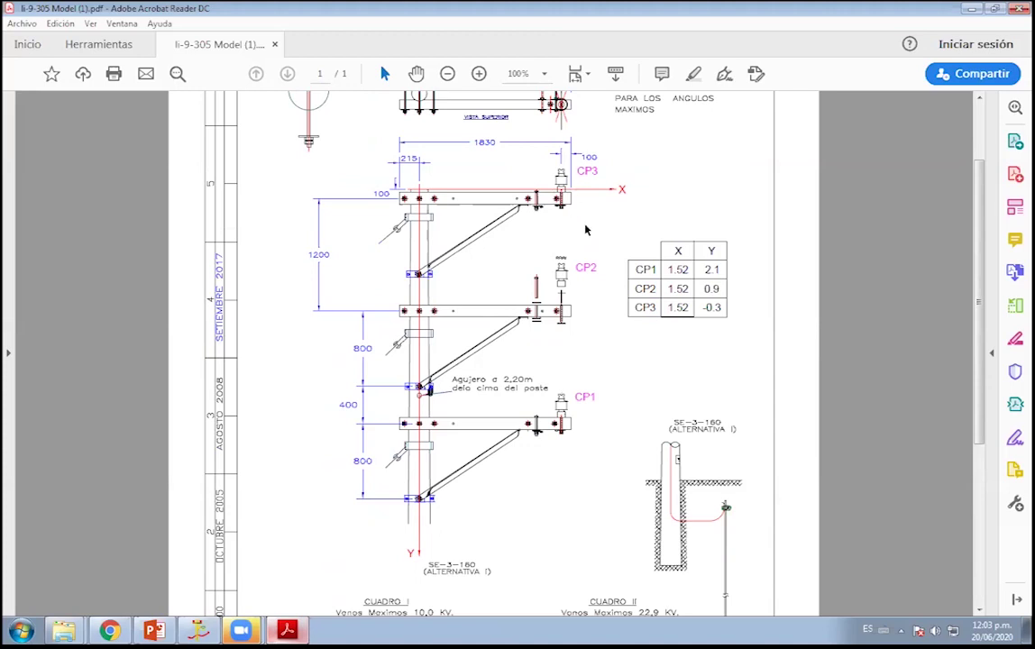
pyautogui.scroll(2, 581, 243)
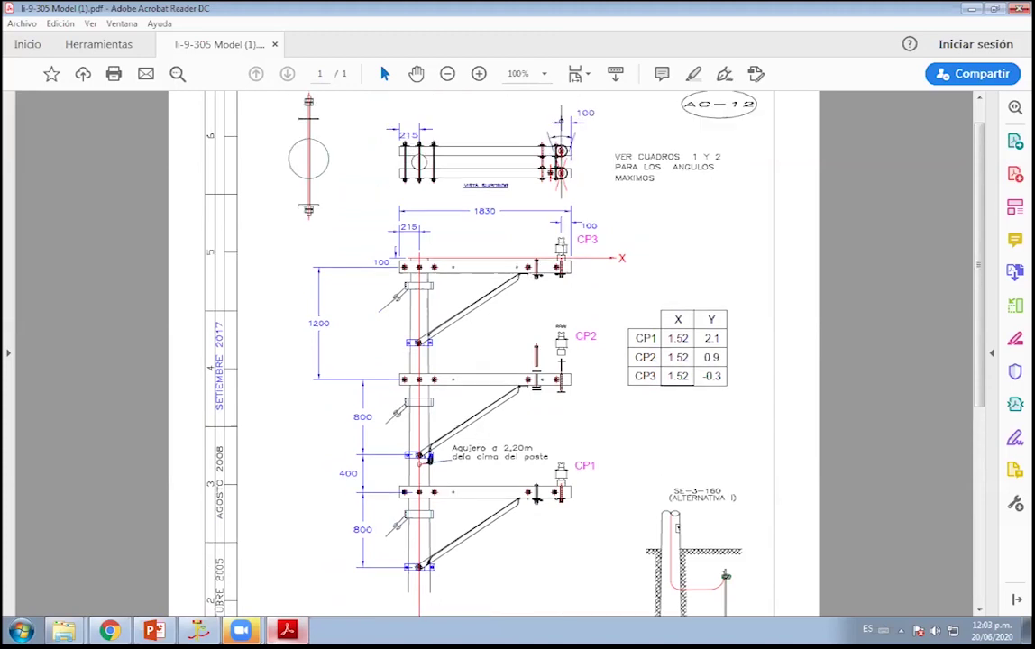
pyautogui.scroll(-1, 558, 244)
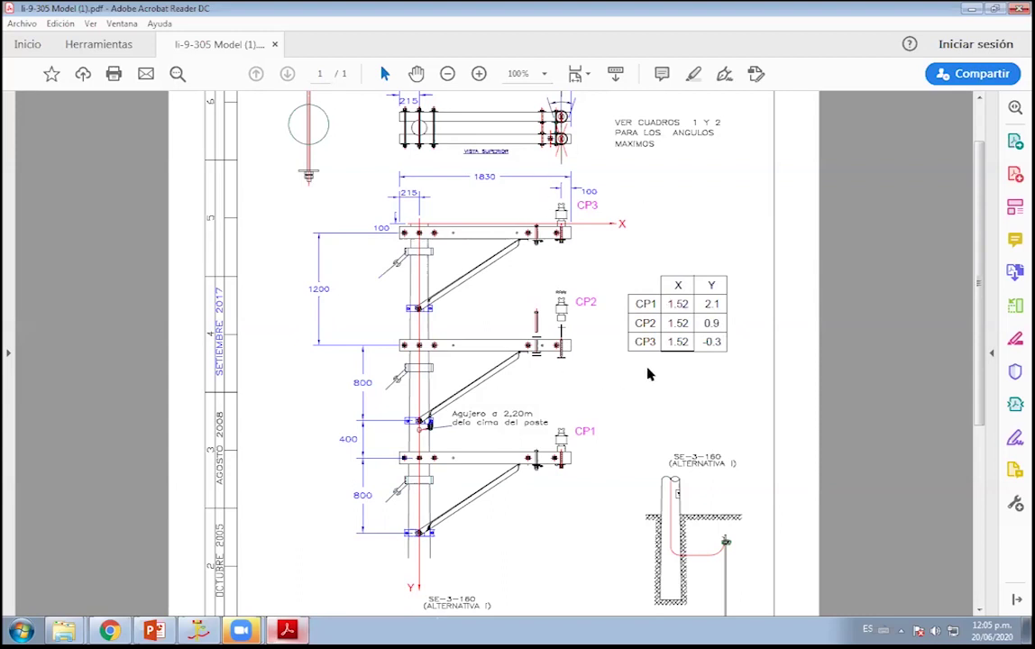
# Dock the PDF on the right and fit DIRED-CAD on the left, widened up to it.
pyautogui.press('super+Right')
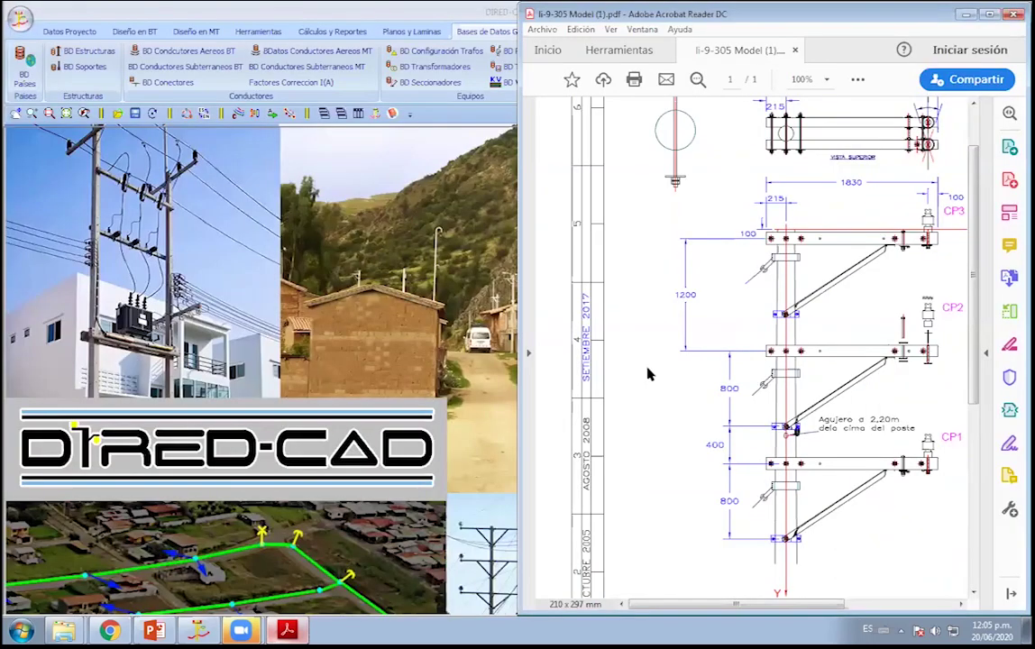
pyautogui.moveTo(790, 606); pyautogui.dragTo(900, 605)
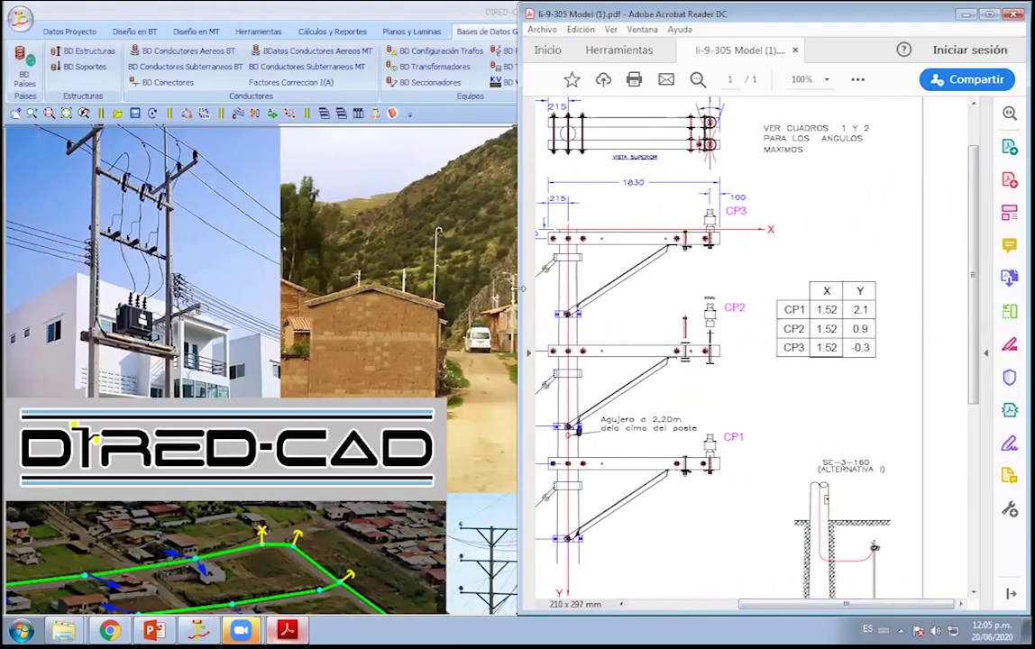
pyautogui.moveTo(520, 288); pyautogui.dragTo(655, 288)
pyautogui.moveTo(816, 606); pyautogui.dragTo(876, 609)
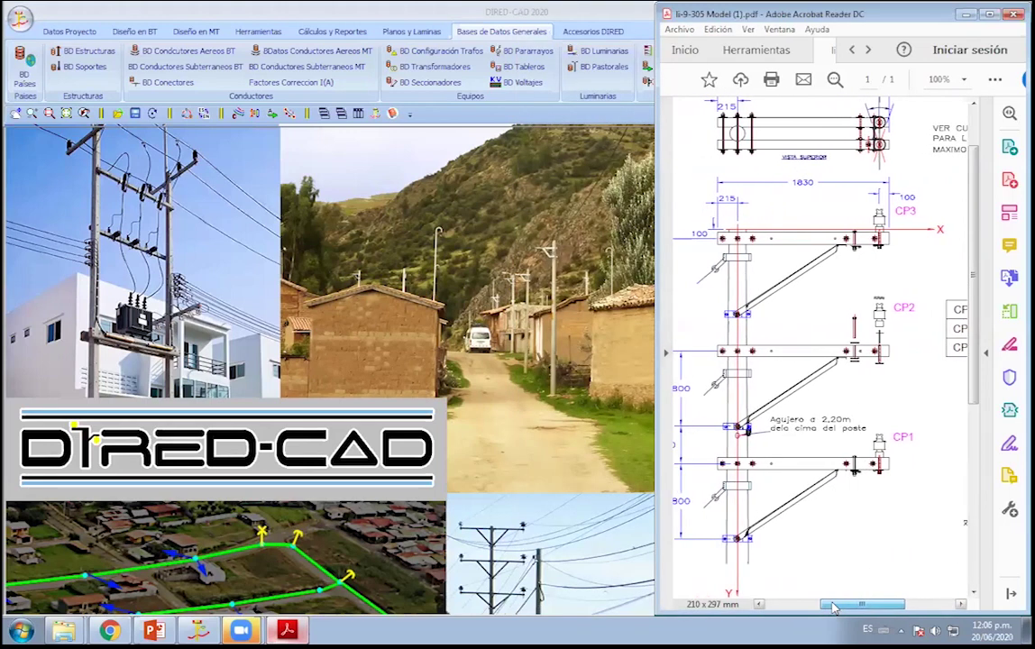
pyautogui.click(705, 248)
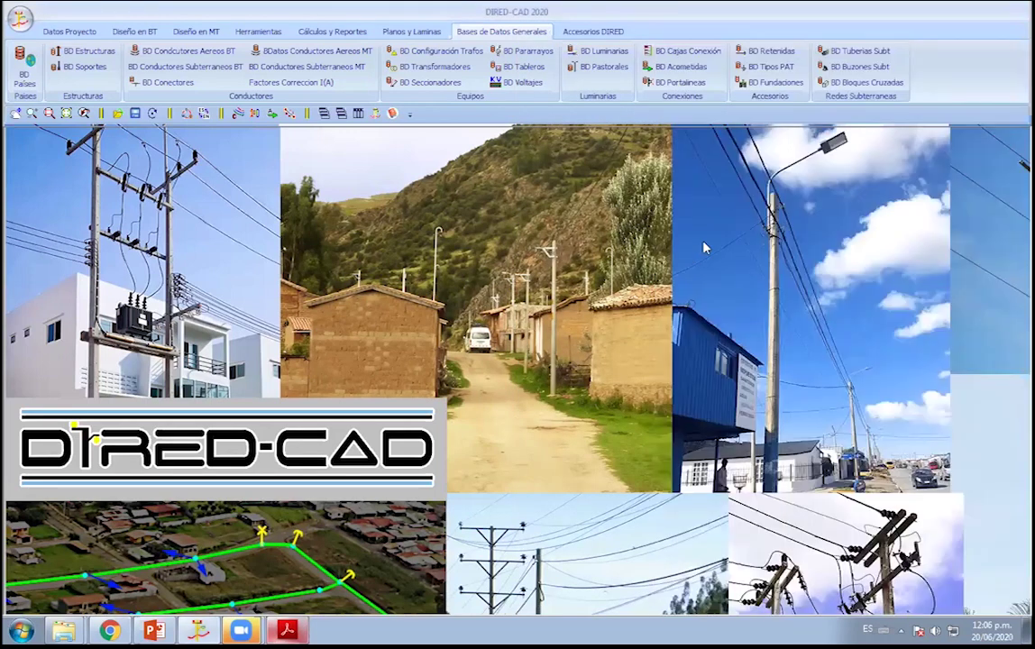
pyautogui.press('super+Down')
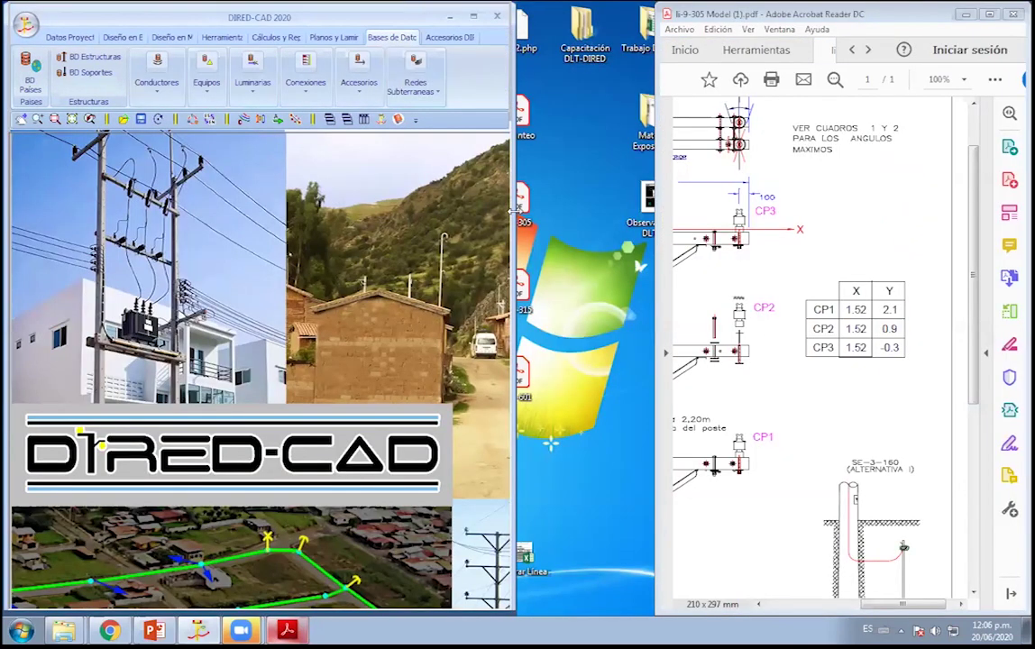
pyautogui.moveTo(511, 210); pyautogui.dragTo(648, 213)
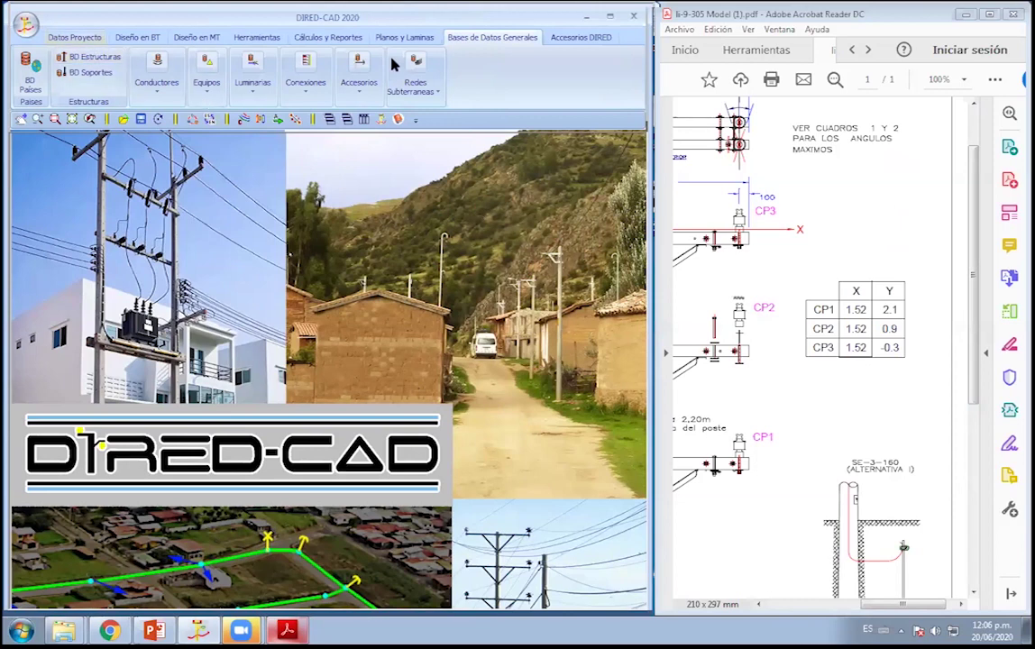
pyautogui.click(95, 60)
# Load EstructurasMT_LSD.DAT through Archivos MT > Abrir otra Tabla and select its structure code.
pyautogui.click(56, 46)
pyautogui.click(65, 65)
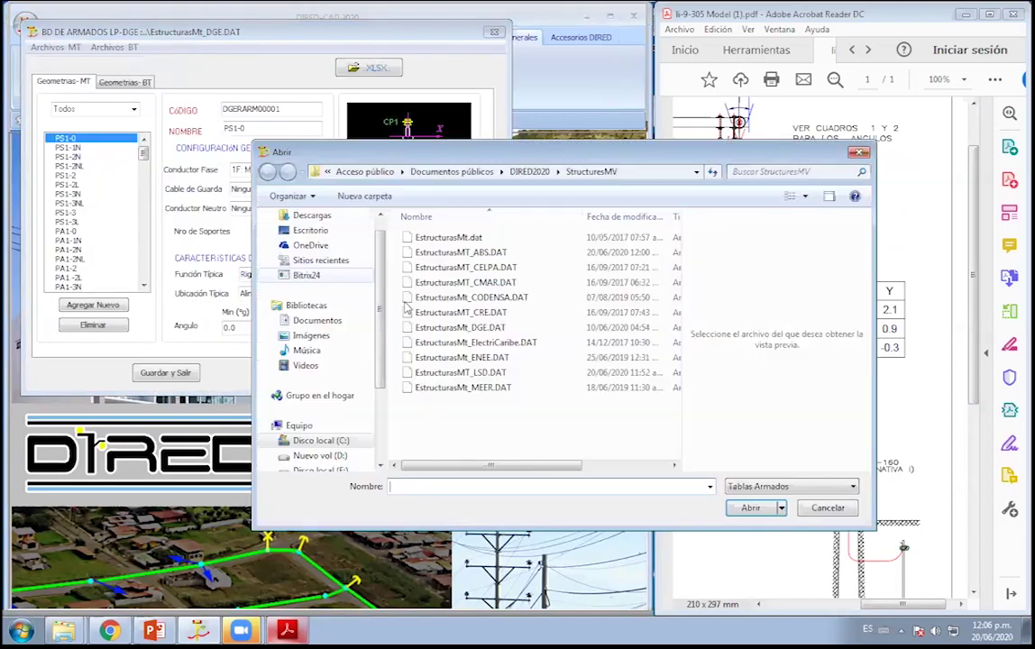
pyautogui.click(478, 373)
pyautogui.doubleClick(463, 373)
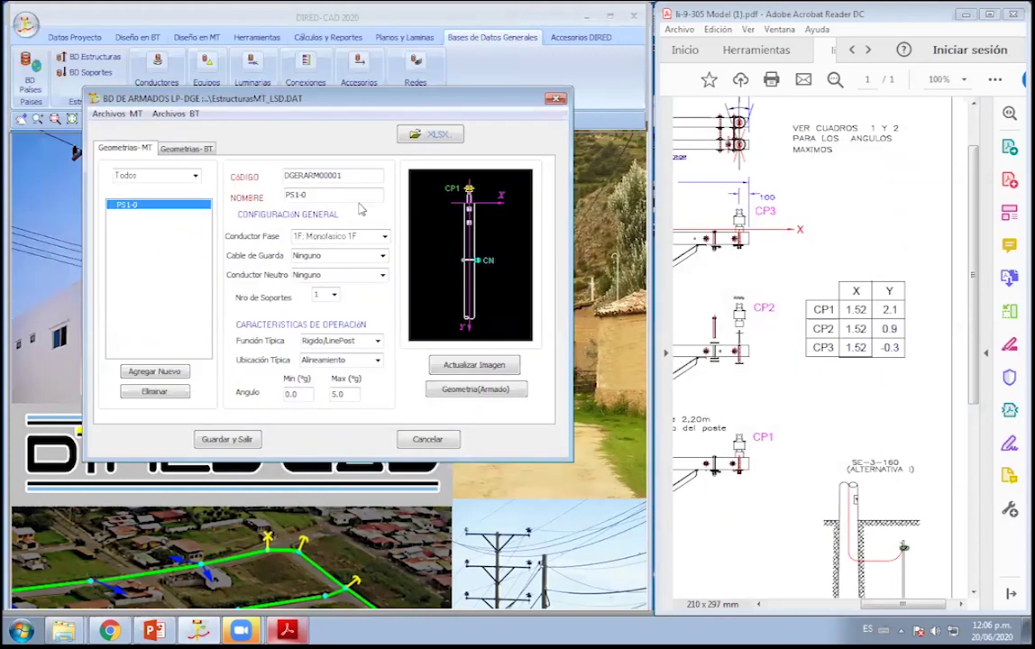
pyautogui.moveTo(351, 176); pyautogui.dragTo(270, 174)
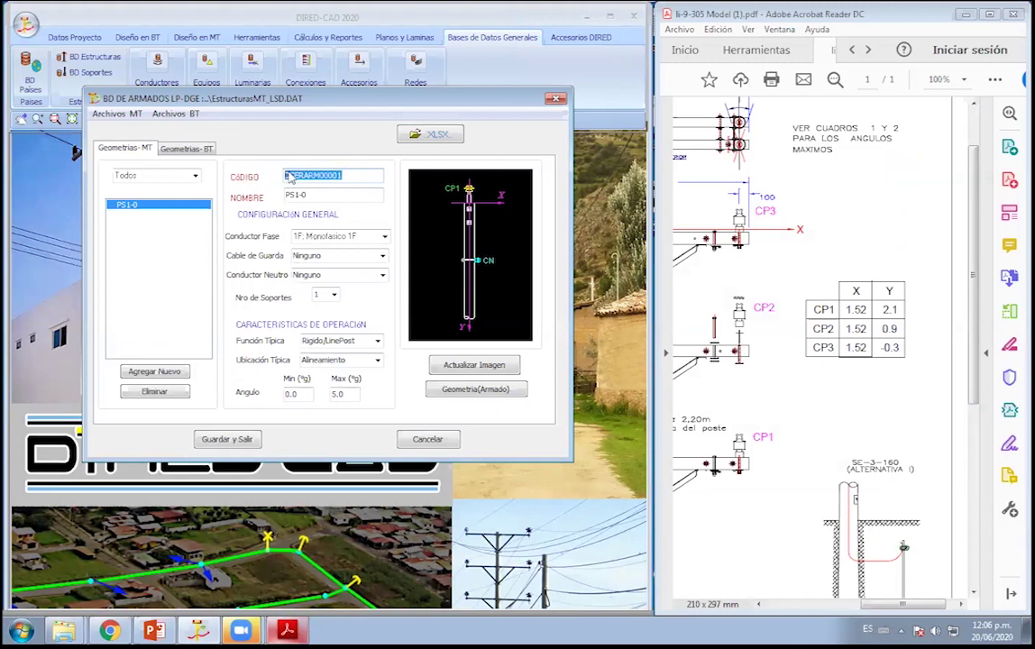
# Change the structure code prefix from DGER to LDS, giving LDSARM00001.
pyautogui.click(292, 174)
pyautogui.moveTo(305, 175); pyautogui.dragTo(249, 187)
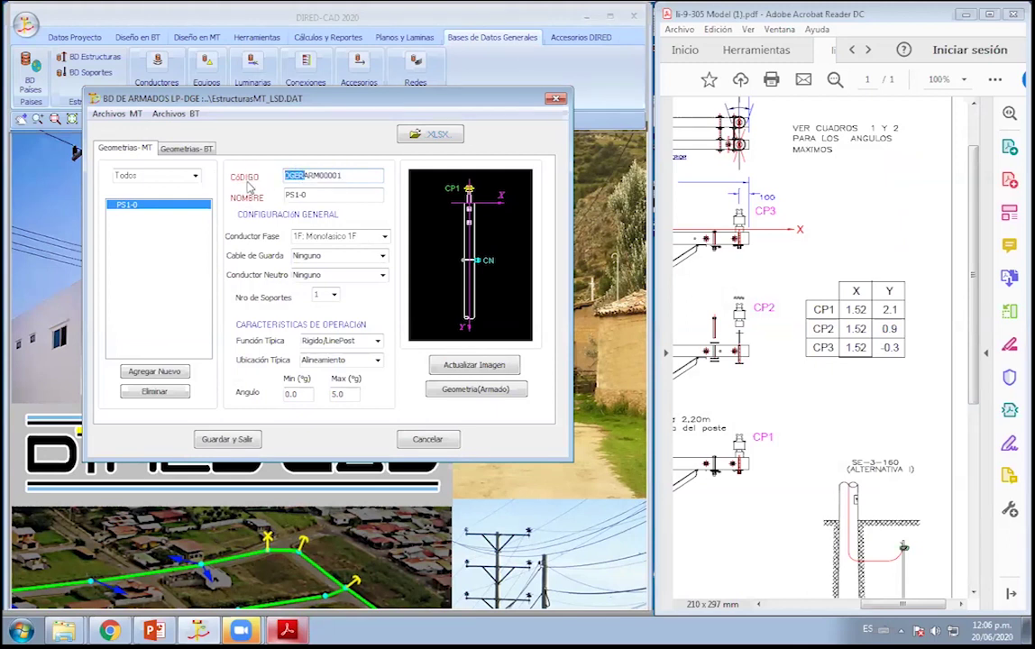
pyautogui.write('LDS')
pyautogui.press('Tab')
pyautogui.click(890, 265)
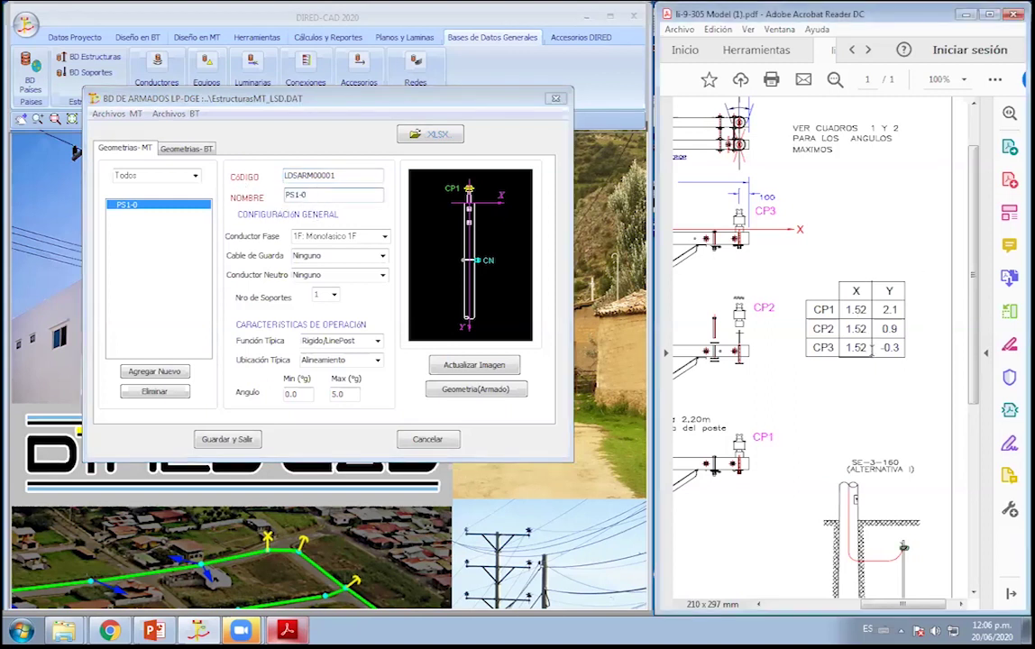
pyautogui.scroll(1, 811, 135)
pyautogui.scroll(1, 901, 153)
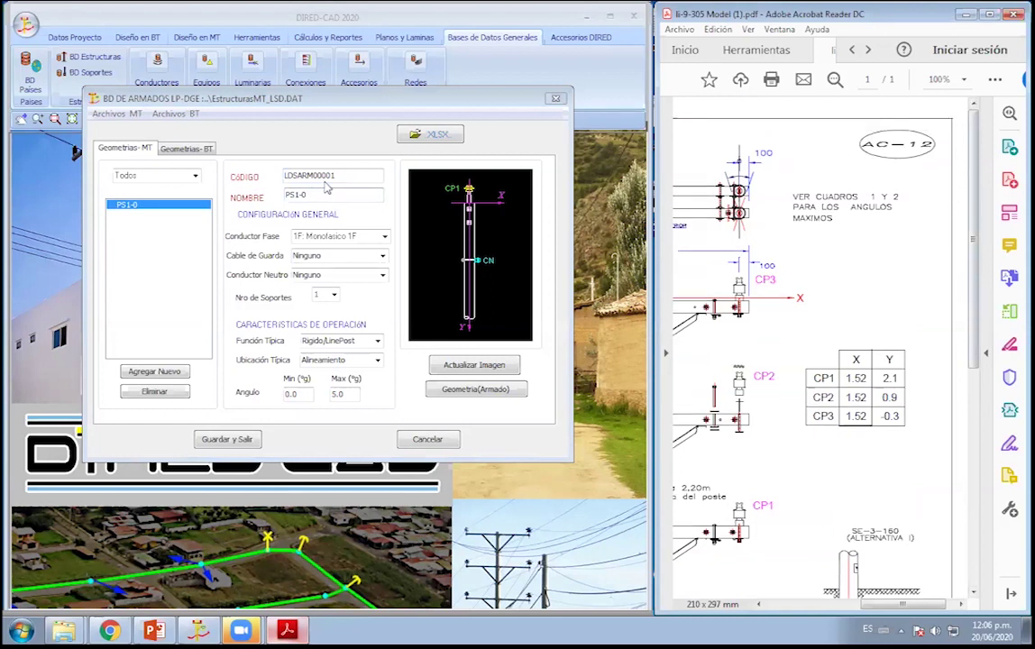
# Name the structure AC-12, set phase conductor 3F: Trifasico 1T, and keep 1 support.
pyautogui.click(245, 189)
pyautogui.write('AC-12')
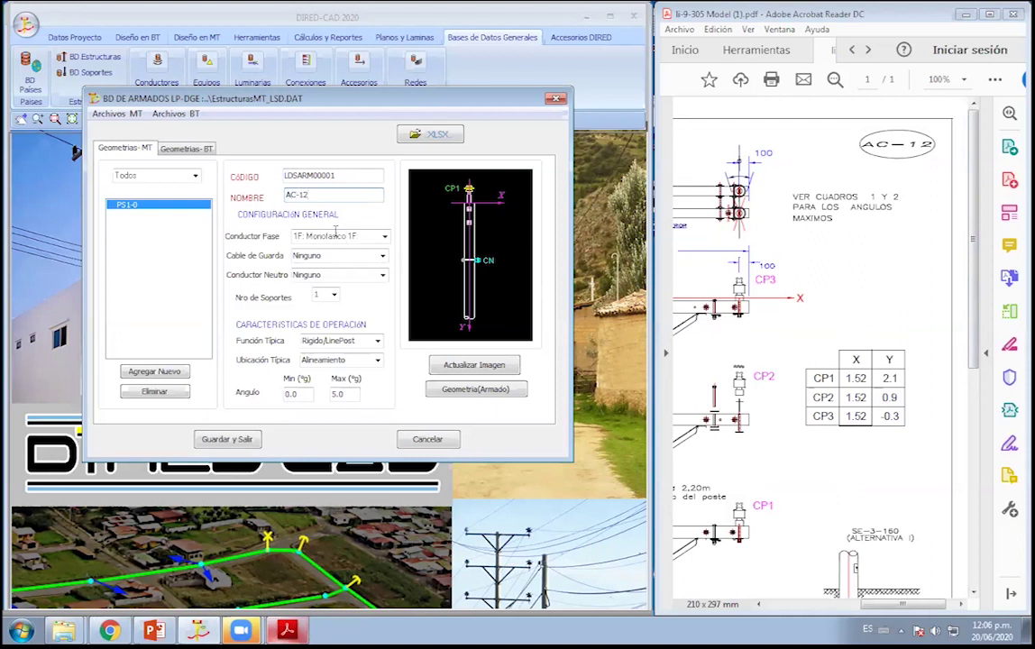
pyautogui.click(383, 235)
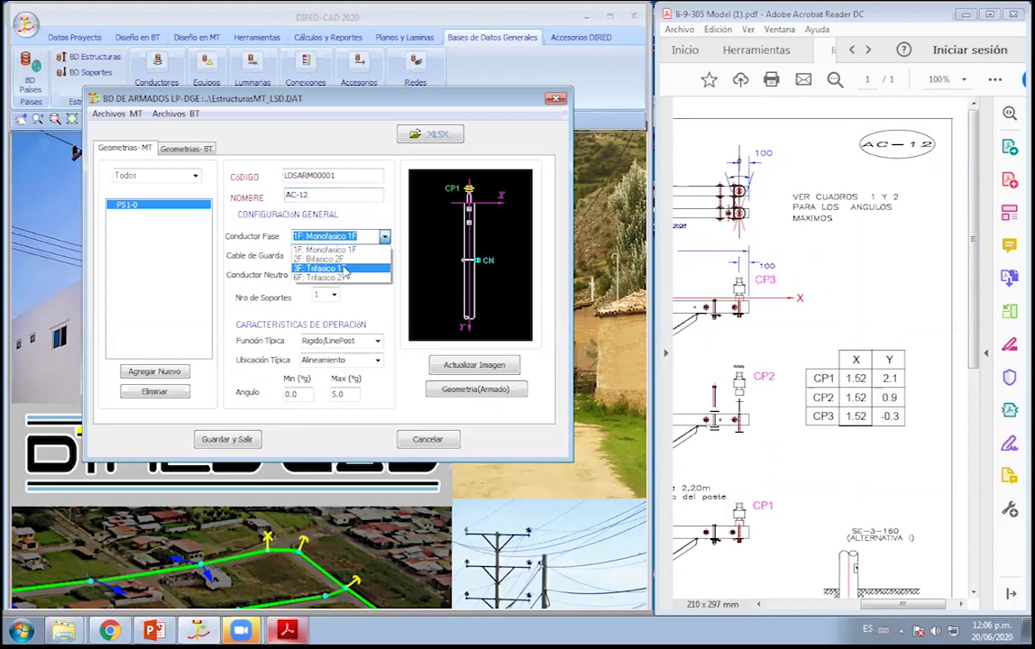
pyautogui.click(342, 269)
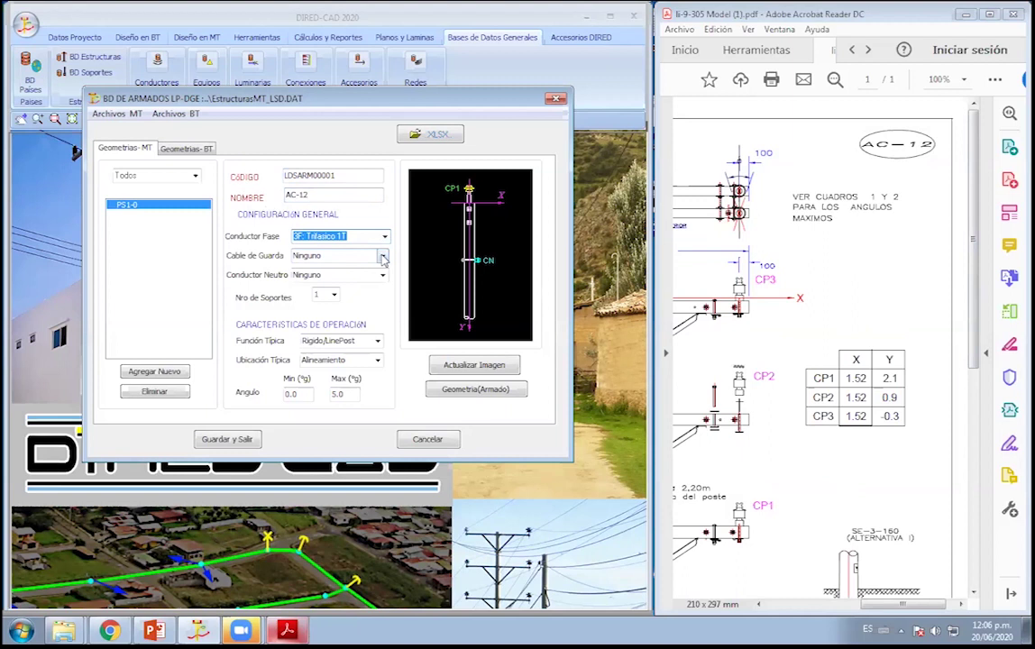
pyautogui.click(333, 295)
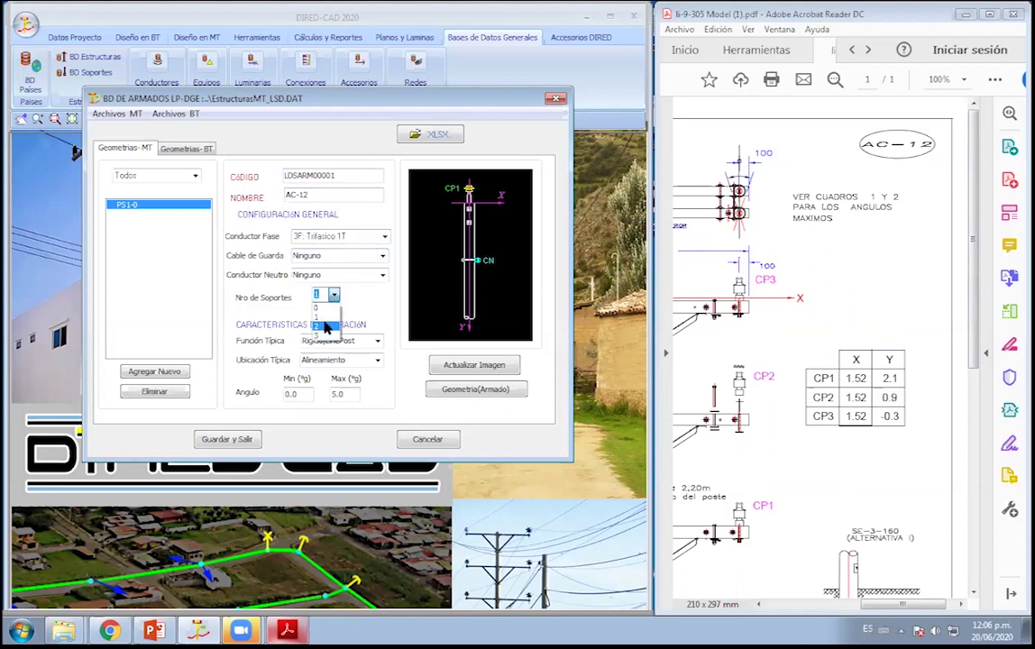
pyautogui.click(322, 317)
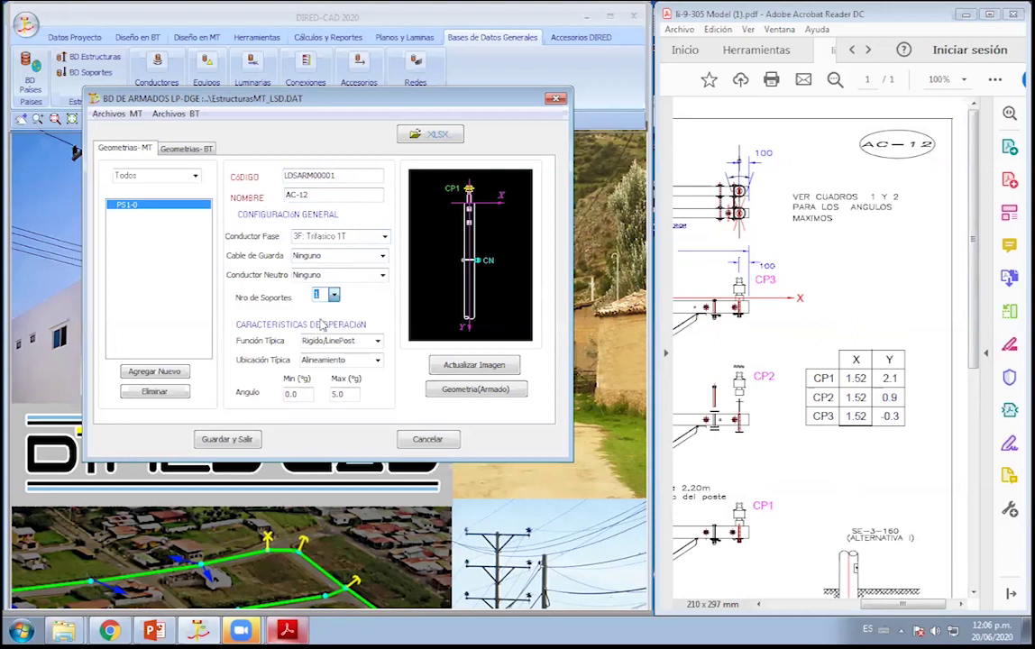
pyautogui.click(732, 274)
pyautogui.moveTo(902, 604)
pyautogui.mouseDown()
pyautogui.moveTo(875, 604)
pyautogui.moveTo(896, 616)
pyautogui.mouseUp()
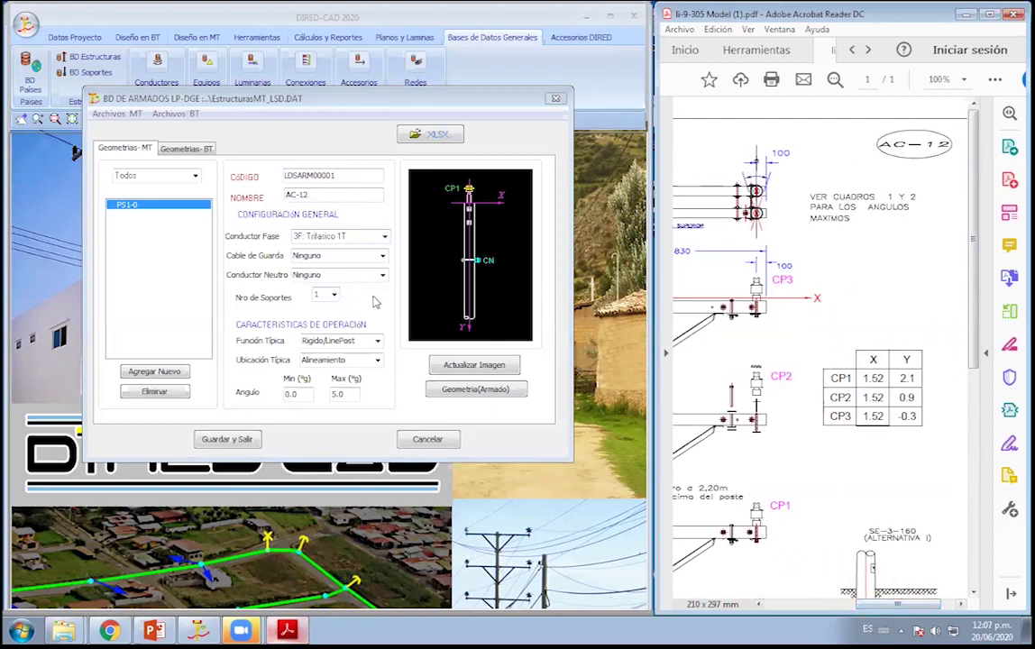
# Keep Rigido/LinePost as typical function and change typical location from Alineamiento to Angular.
pyautogui.click(332, 263)
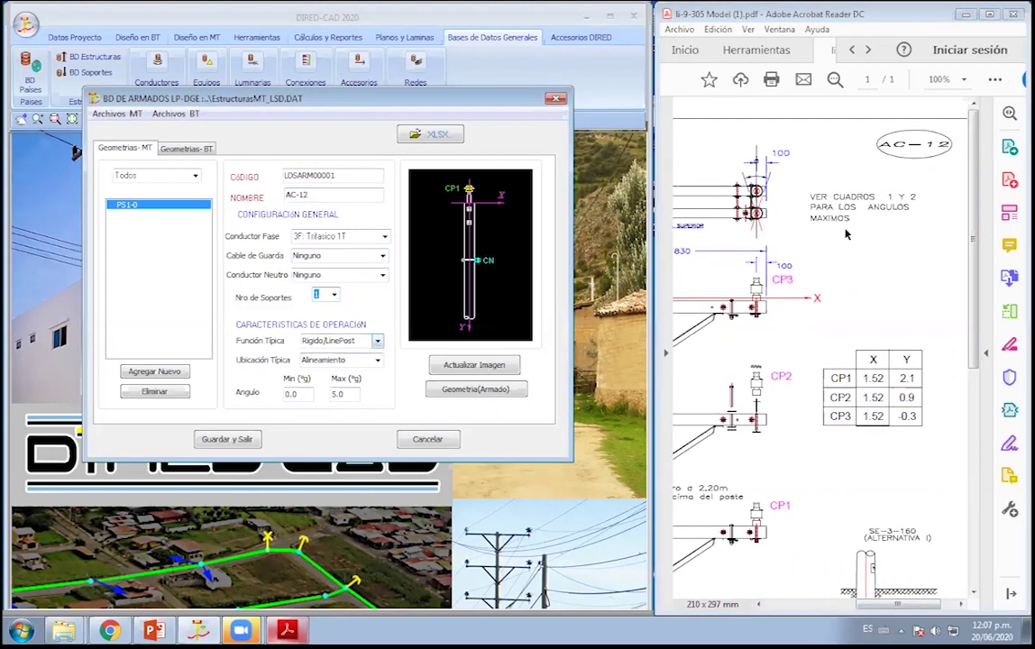
pyautogui.click(376, 340)
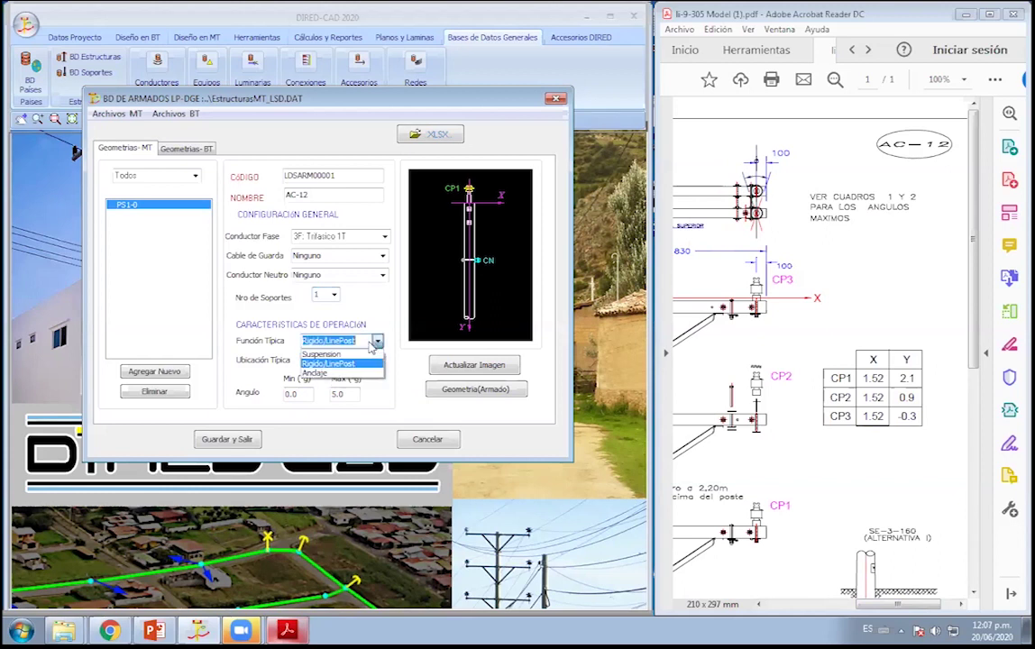
pyautogui.click(336, 365)
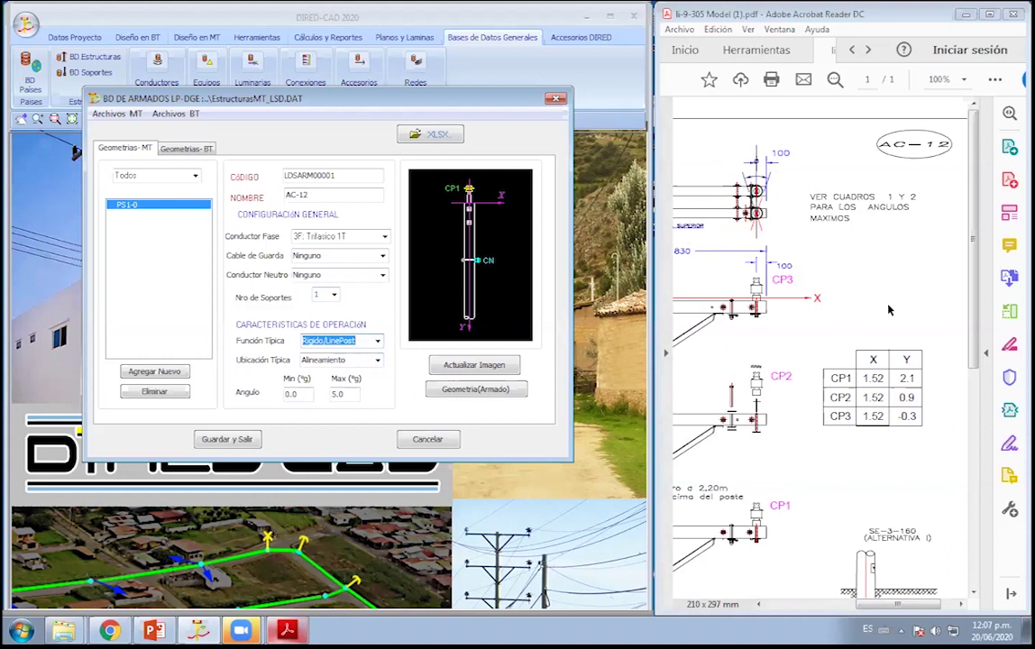
pyautogui.click(377, 360)
pyautogui.click(323, 373)
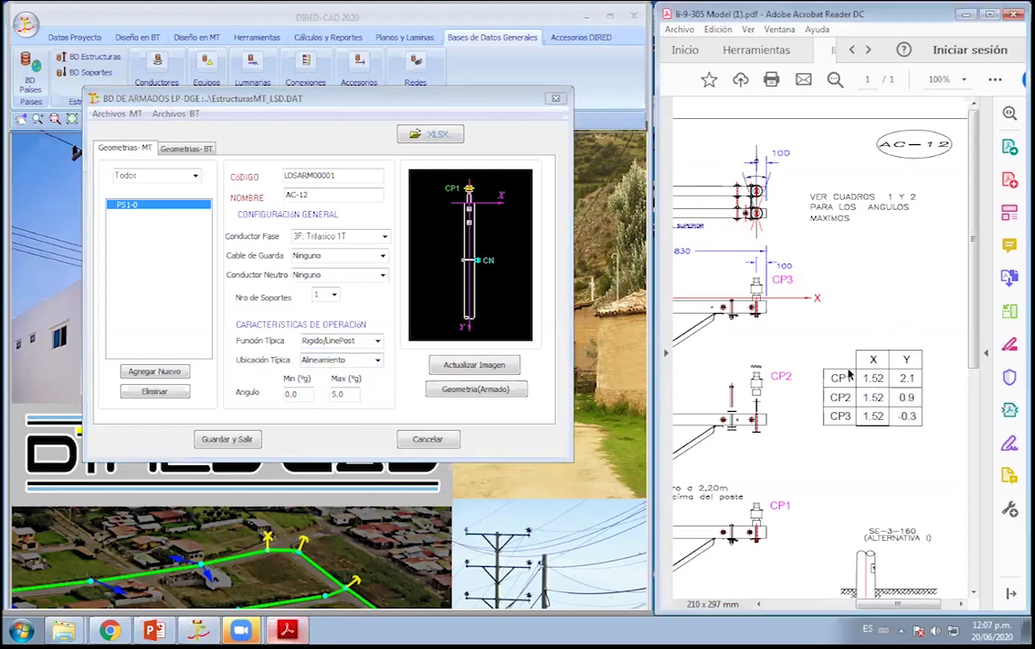
pyautogui.keyDown('ctrl'); pyautogui.scroll(2, 845, 611); pyautogui.keyUp('ctrl')
pyautogui.moveTo(845, 611); pyautogui.dragTo(864, 587)
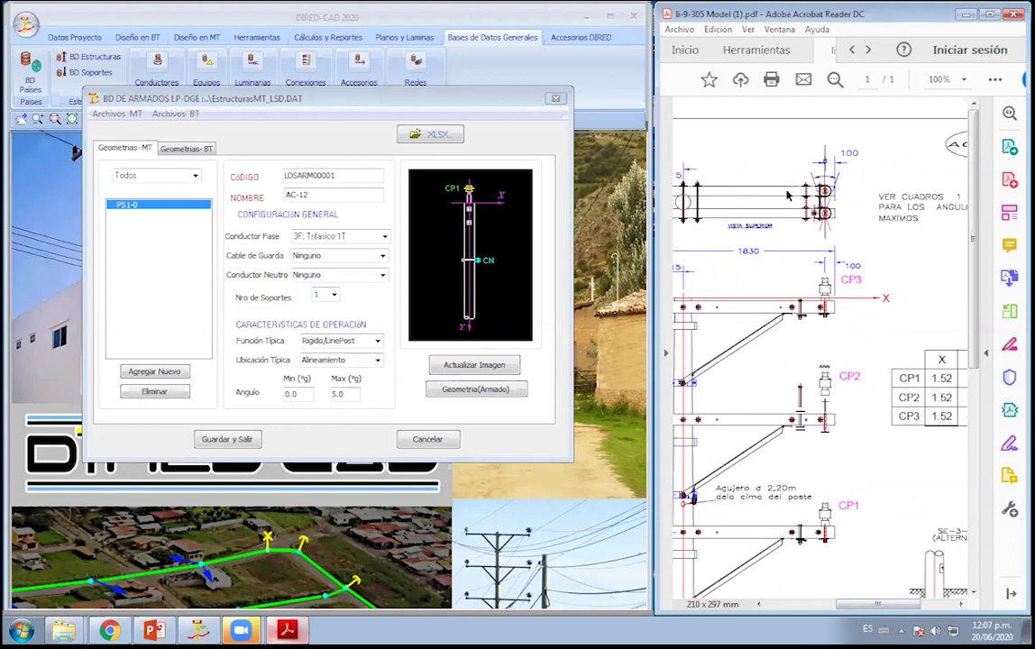
pyautogui.click(377, 359)
pyautogui.click(361, 377)
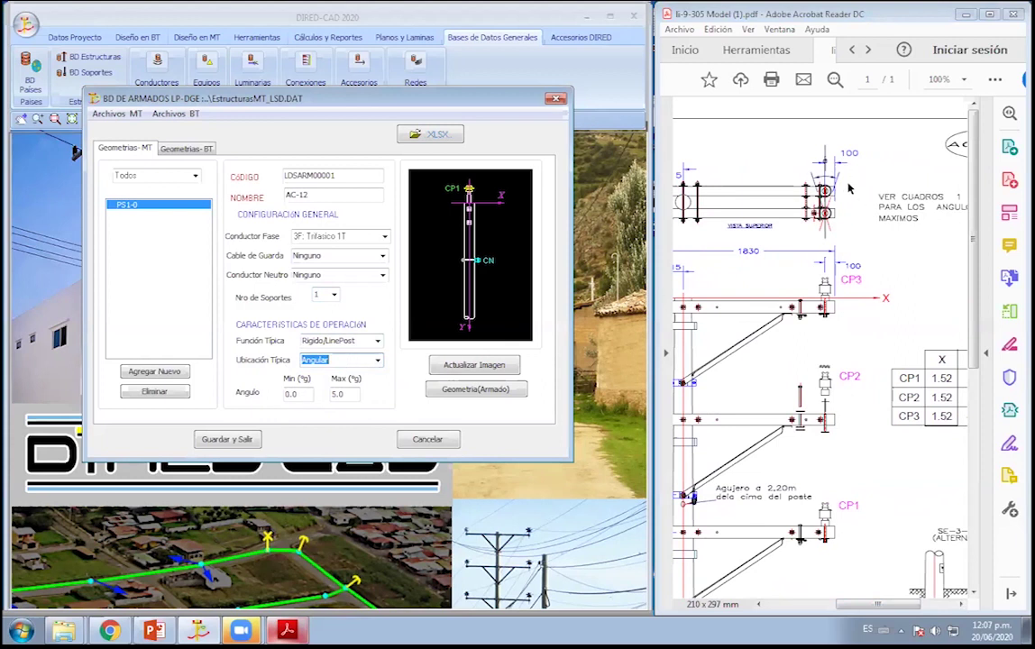
pyautogui.press('Tab')
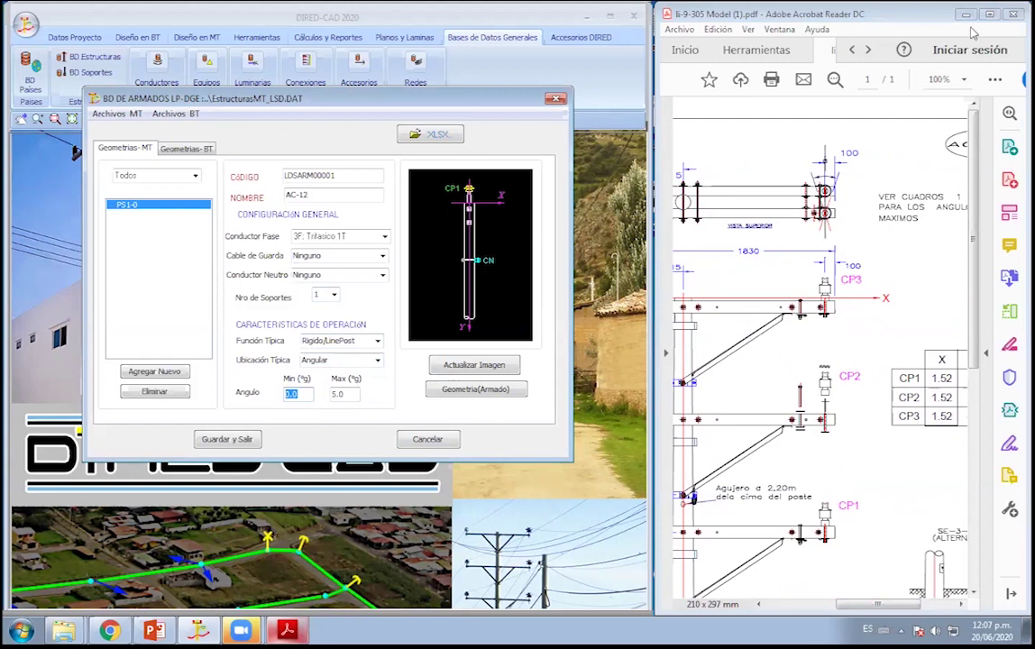
# Scroll through the PDF beside the structure settings to find AC-12's angle values.
pyautogui.click(654, 108)
pyautogui.moveTo(654, 108); pyautogui.dragTo(447, 108)
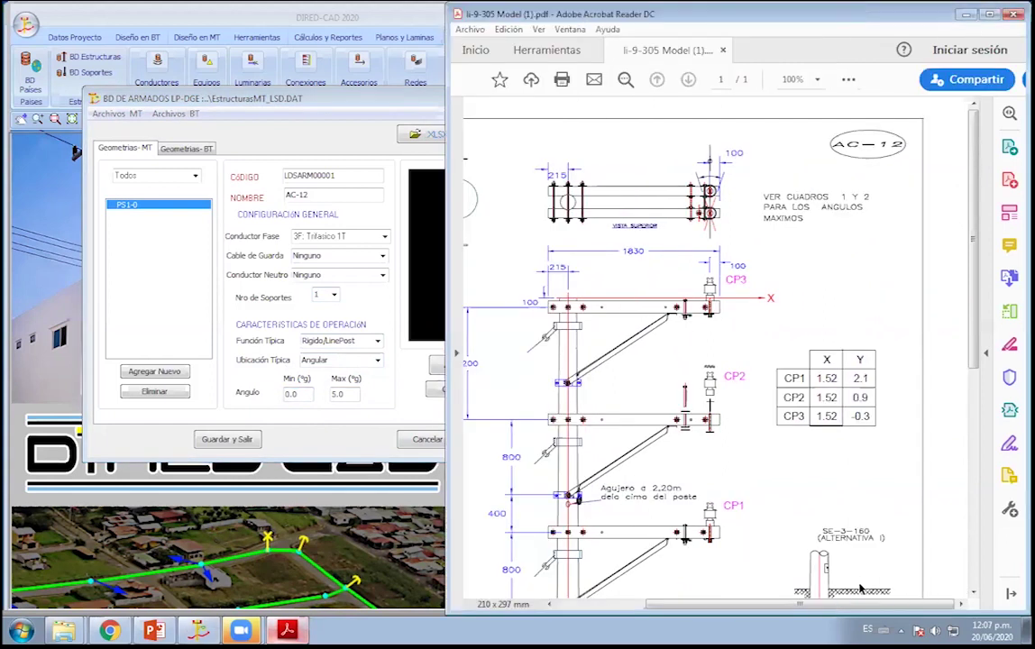
pyautogui.moveTo(814, 610); pyautogui.dragTo(795, 609)
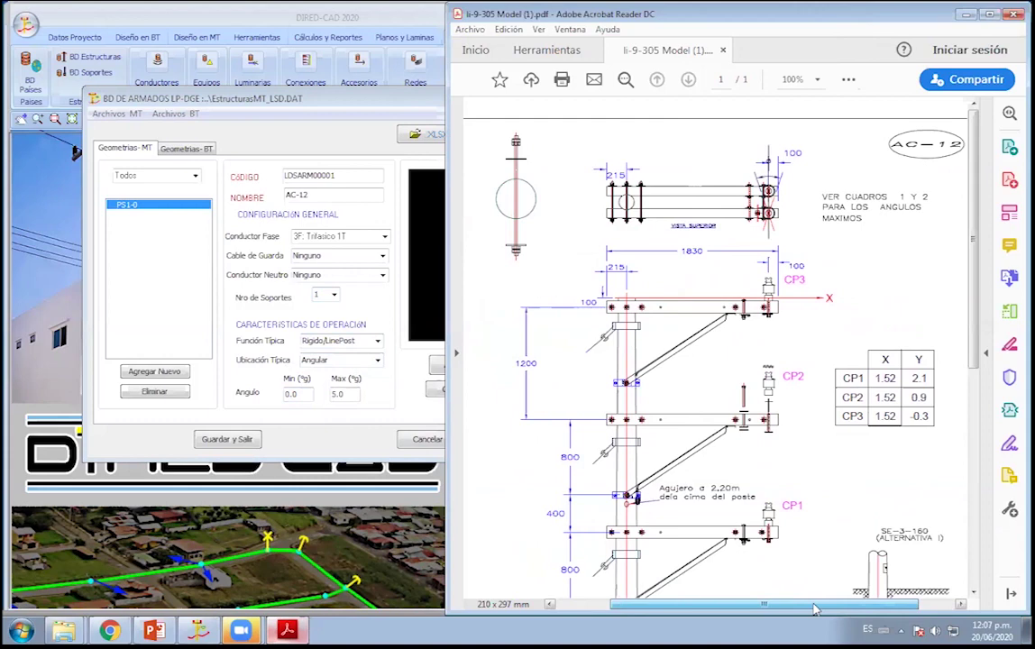
pyautogui.scroll(-2, 800, 478)
pyautogui.scroll(-4, 800, 477)
pyautogui.scroll(-3, 799, 478)
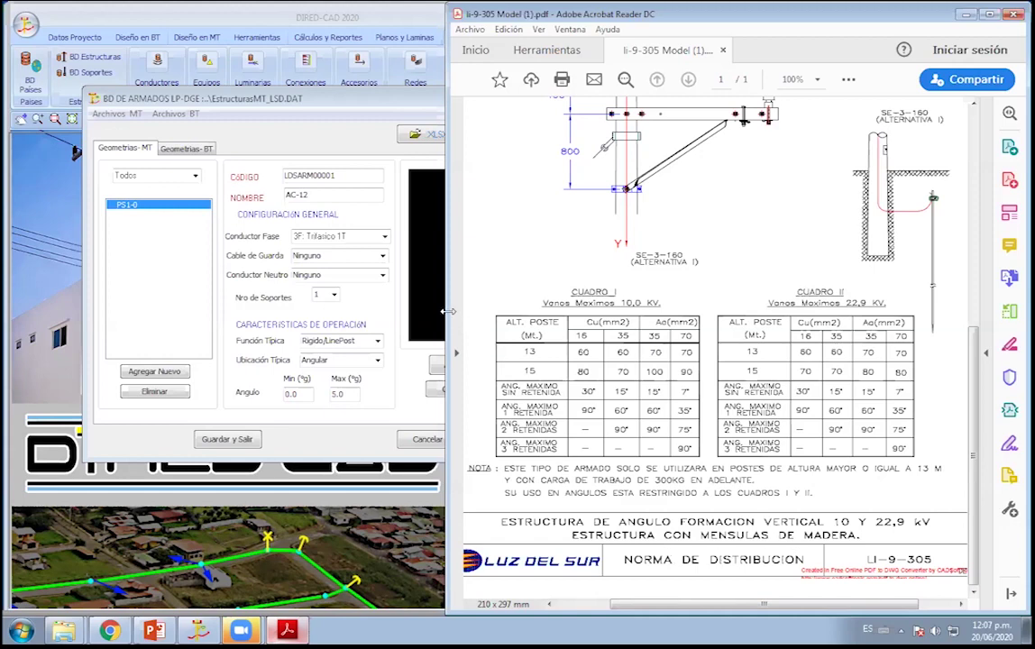
pyautogui.moveTo(446, 360); pyautogui.dragTo(635, 360)
pyautogui.scroll(10, 811, 406)
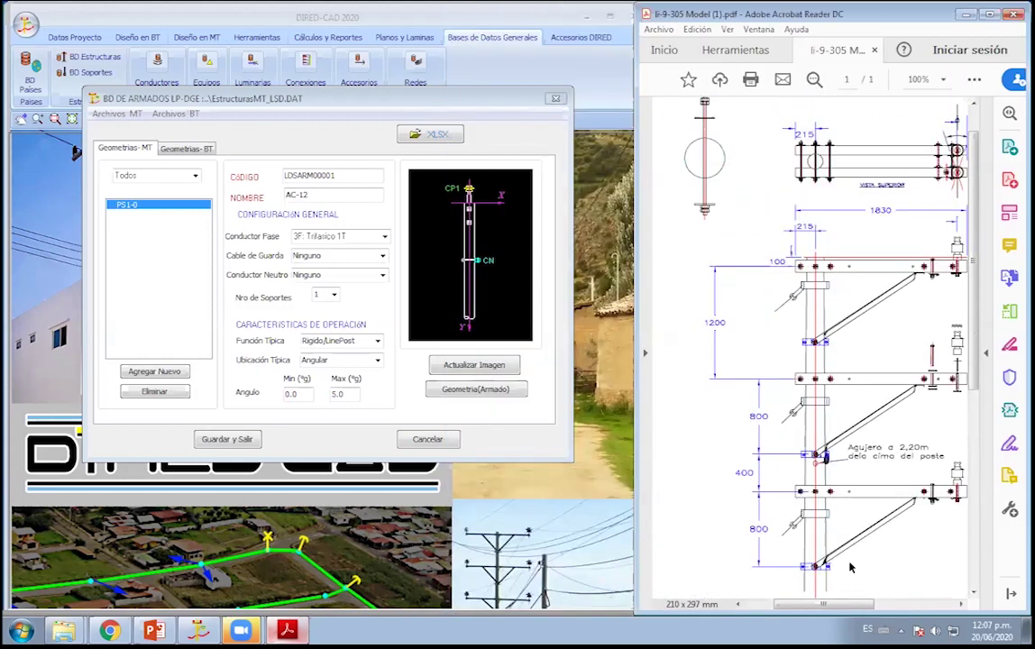
pyautogui.moveTo(875, 610); pyautogui.dragTo(937, 609)
pyautogui.scroll(1, 782, 245)
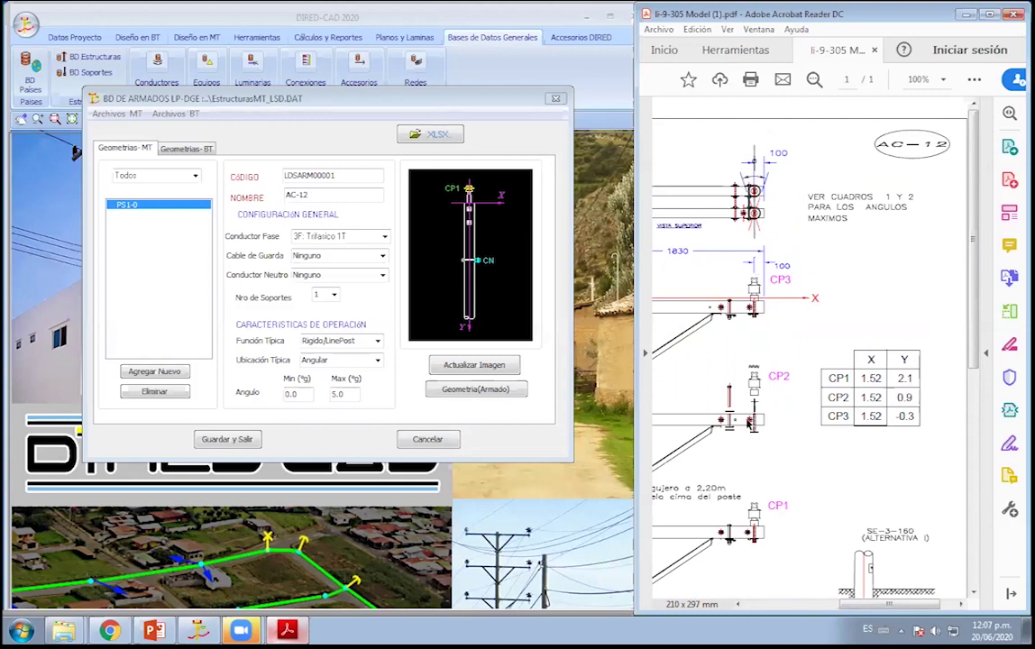
# Set AC-12's Angulo Min to 10 and Angulo Max to 30.
pyautogui.doubleClick(291, 393)
pyautogui.write('10')
pyautogui.doubleClick(339, 394)
pyautogui.write('30')
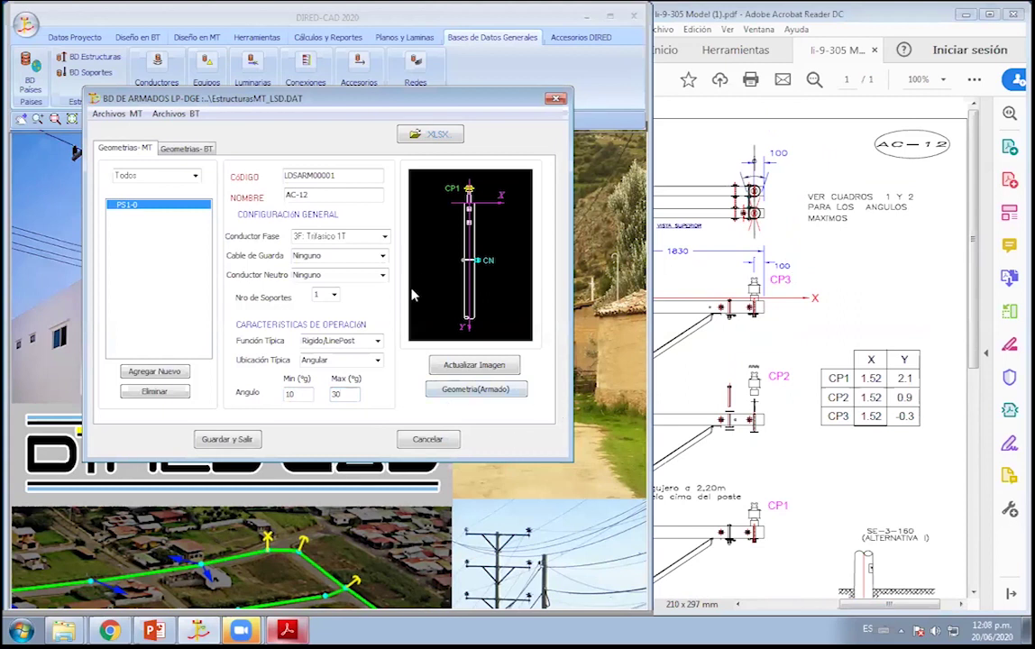
# In AC-12's Geometria table, enter X = 1.52 for points CP1, CP2 and CP3.
pyautogui.click(476, 391)
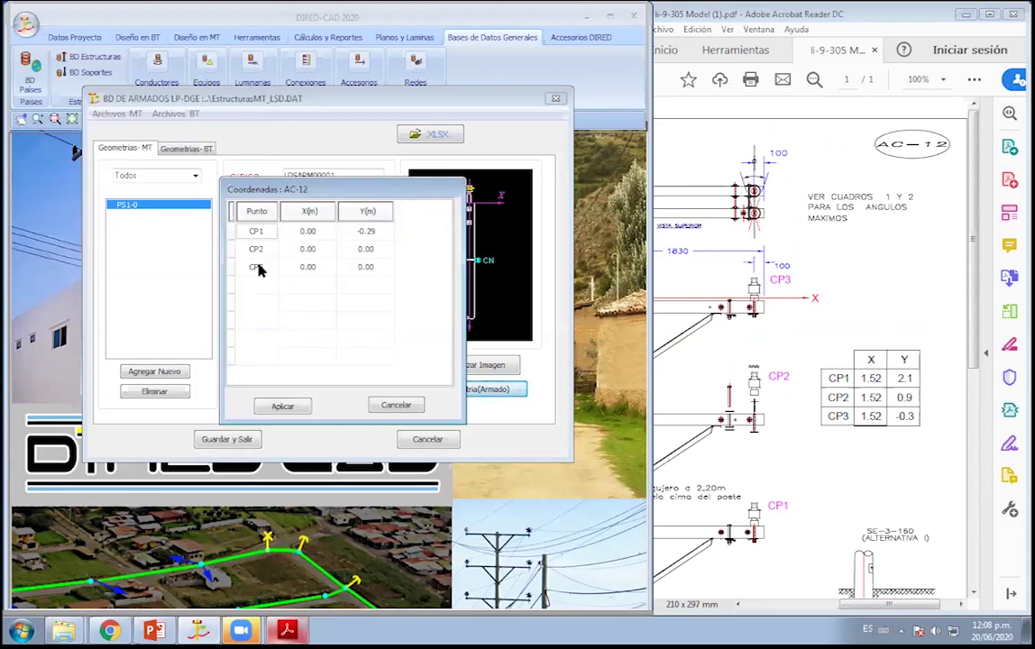
pyautogui.click(308, 236)
pyautogui.write('1.52')
pyautogui.click(368, 233)
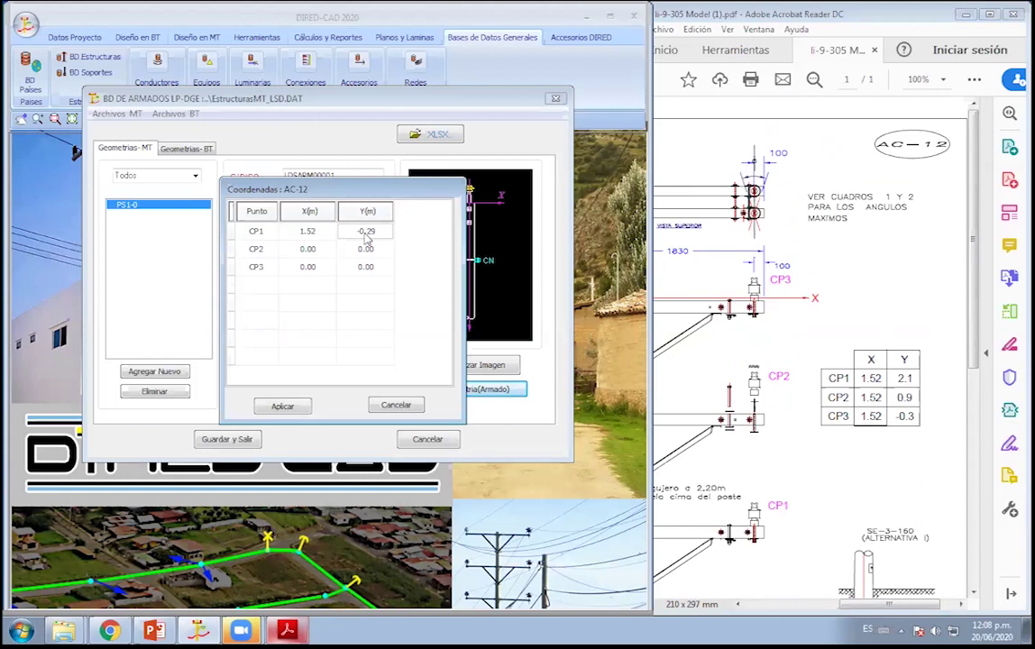
pyautogui.click(316, 253)
pyautogui.write('1.52')
pyautogui.click(306, 267)
pyautogui.write('1')
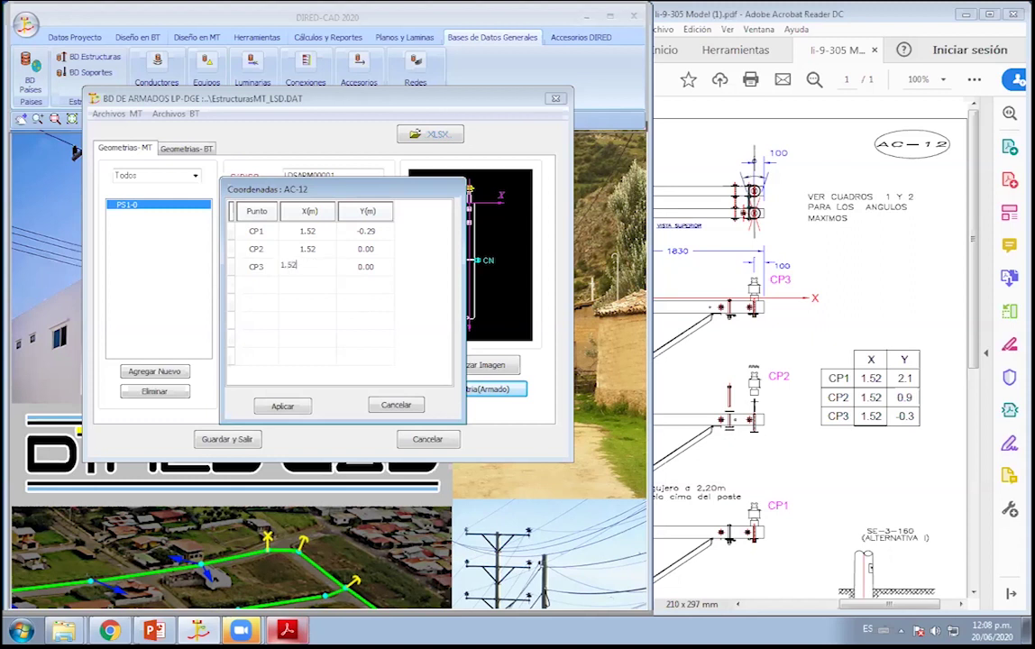
pyautogui.click(360, 229)
# Enter Y values -0.30, 0.90 and 2.10 for CP1–CP3, apply, and reopen to verify.
pyautogui.click(361, 229)
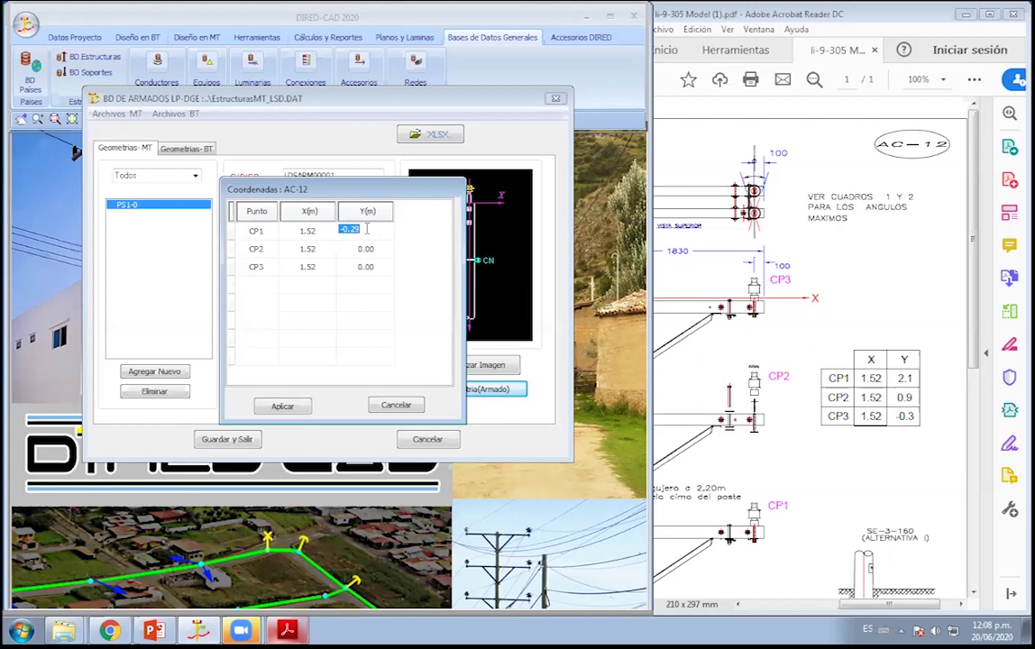
pyautogui.write('-0')
pyautogui.click(365, 252)
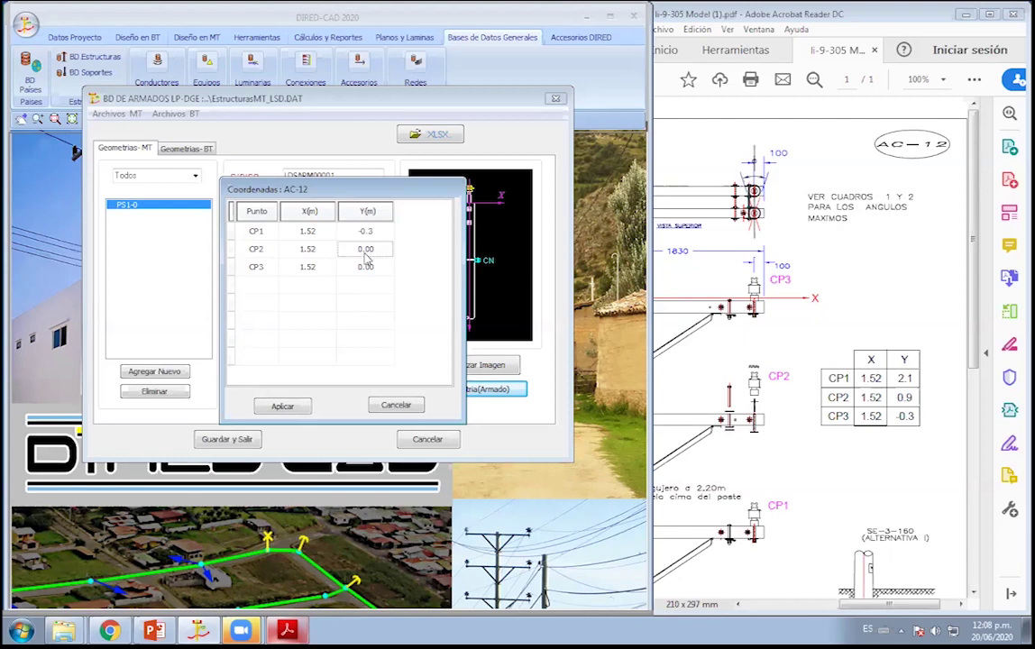
pyautogui.write('0.')
pyautogui.click(369, 267)
pyautogui.write('2.1')
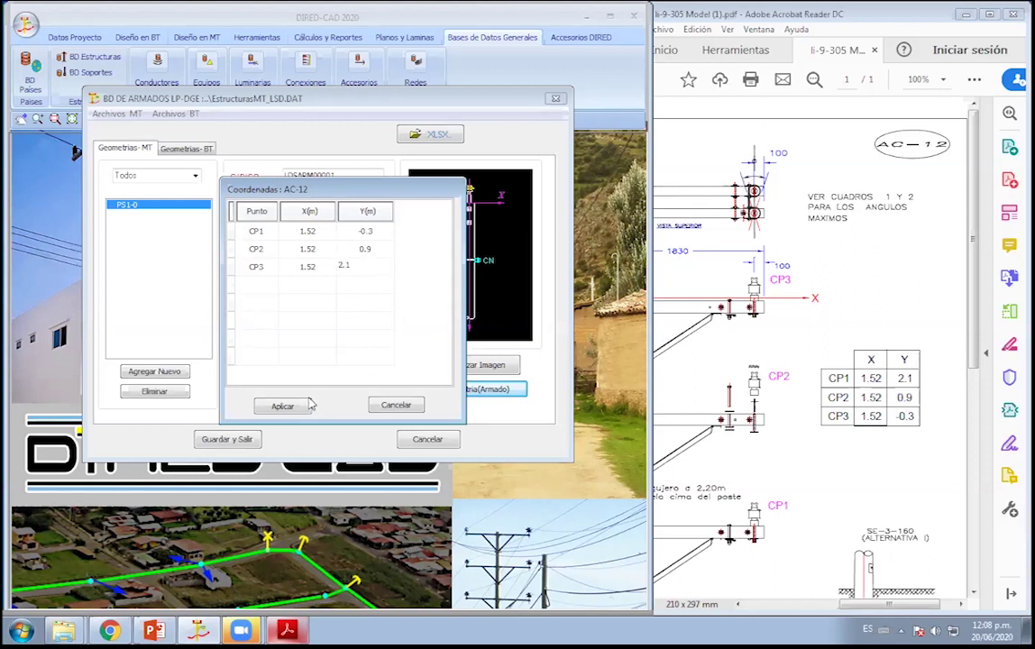
pyautogui.click(281, 405)
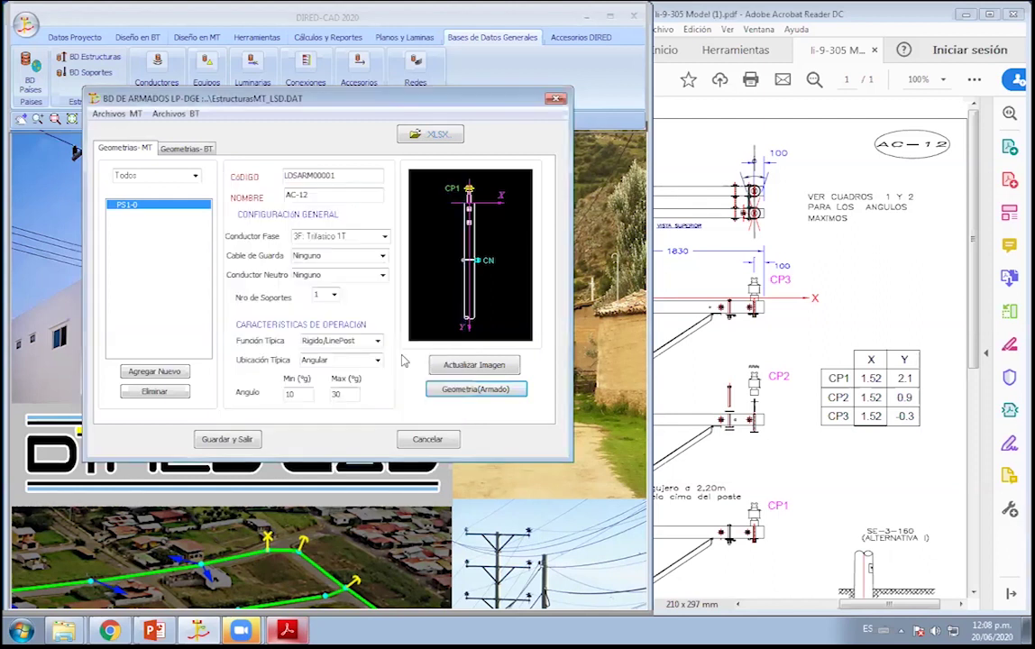
pyautogui.click(475, 389)
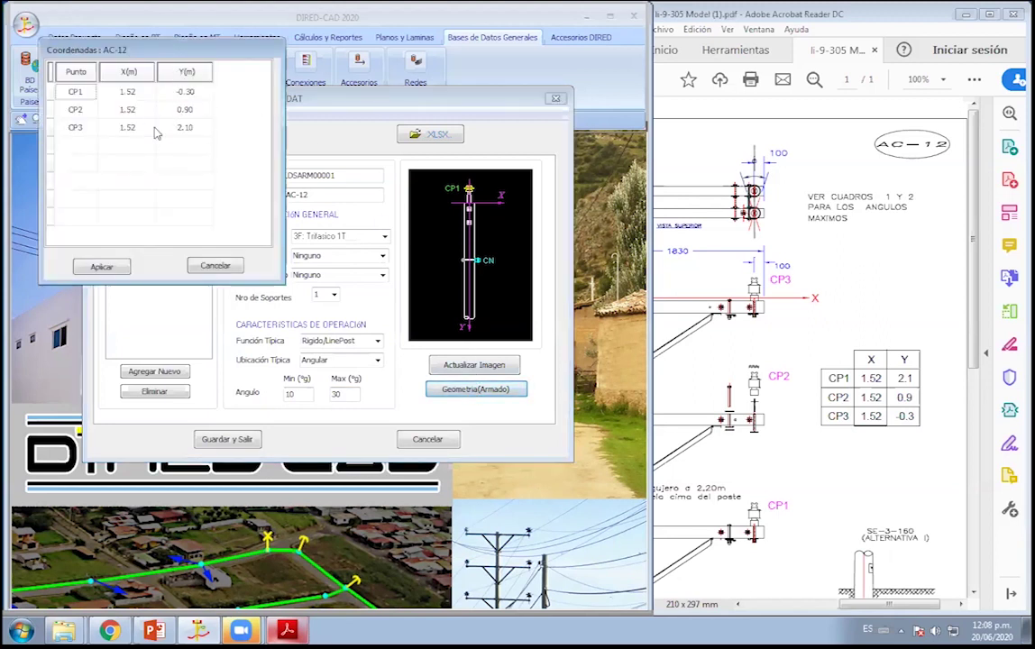
# Load MTPFI1C3FAL016 from the Imagenes folder as AC-12's structure image, then close the table.
pyautogui.click(286, 365)
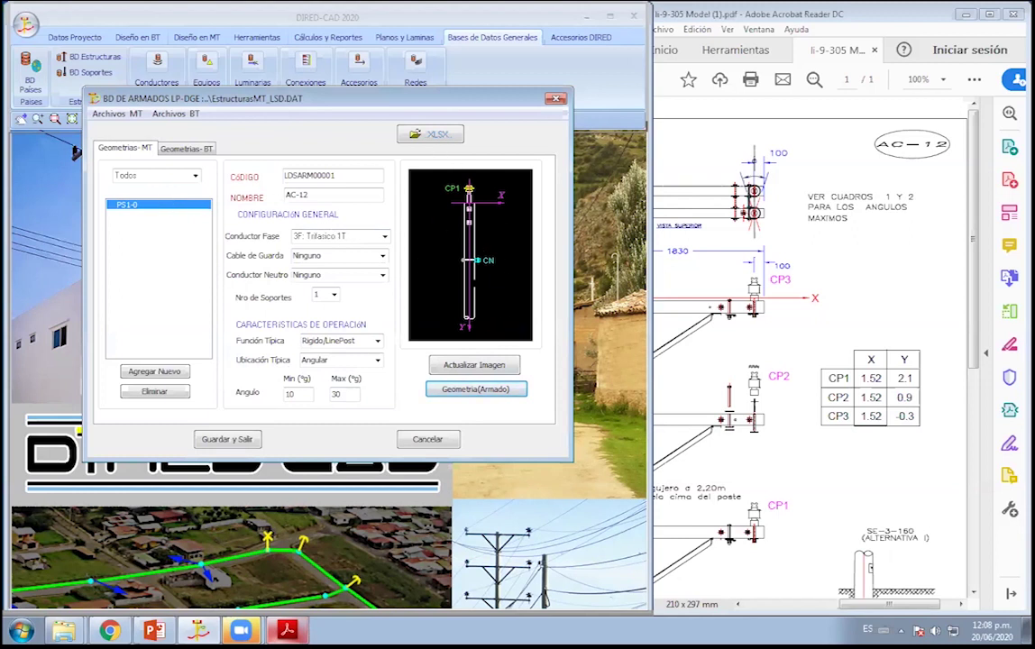
pyautogui.click(468, 366)
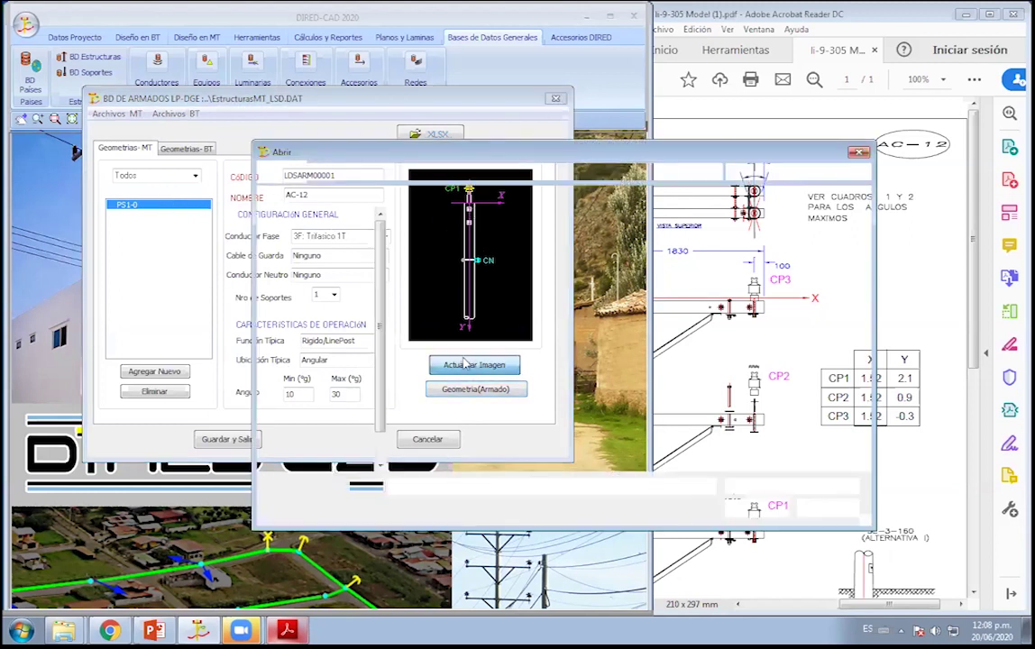
pyautogui.press('Escape')
pyautogui.click(454, 369)
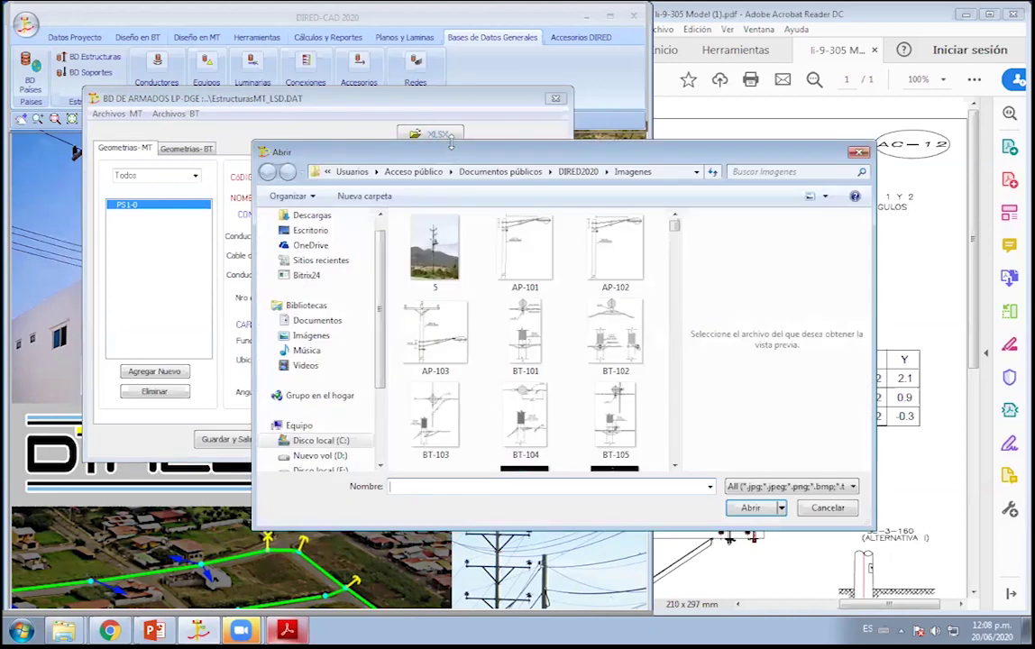
pyautogui.moveTo(450, 142); pyautogui.dragTo(451, 19)
pyautogui.moveTo(875, 252); pyautogui.dragTo(904, 251)
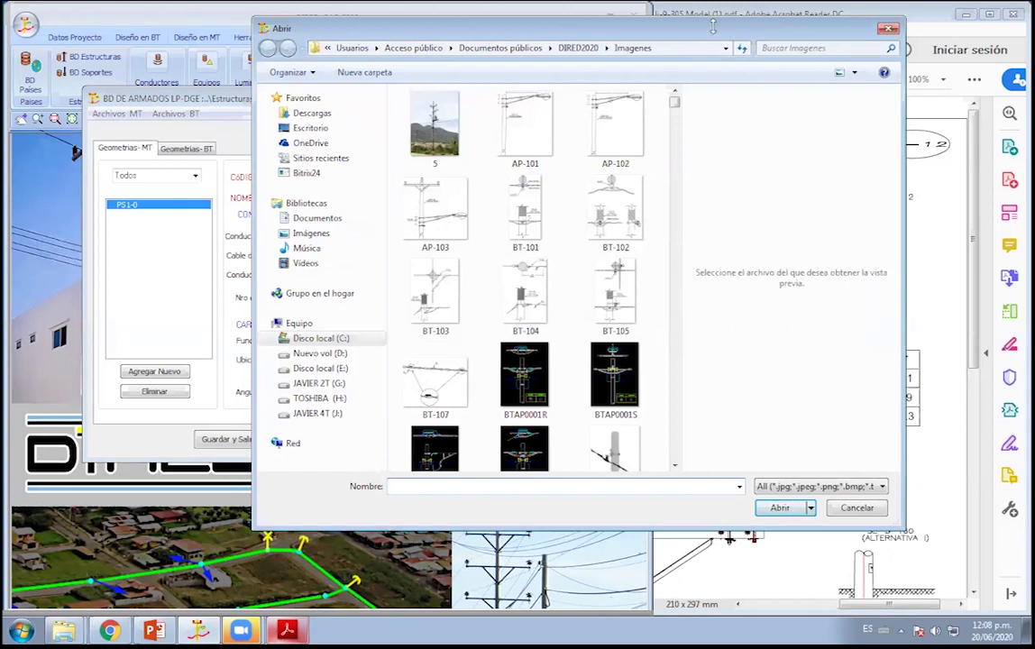
pyautogui.moveTo(712, 27); pyautogui.dragTo(478, 29)
pyautogui.moveTo(438, 106)
pyautogui.mouseDown()
pyautogui.moveTo(451, 295)
pyautogui.moveTo(488, 383)
pyautogui.moveTo(469, 412)
pyautogui.mouseUp()
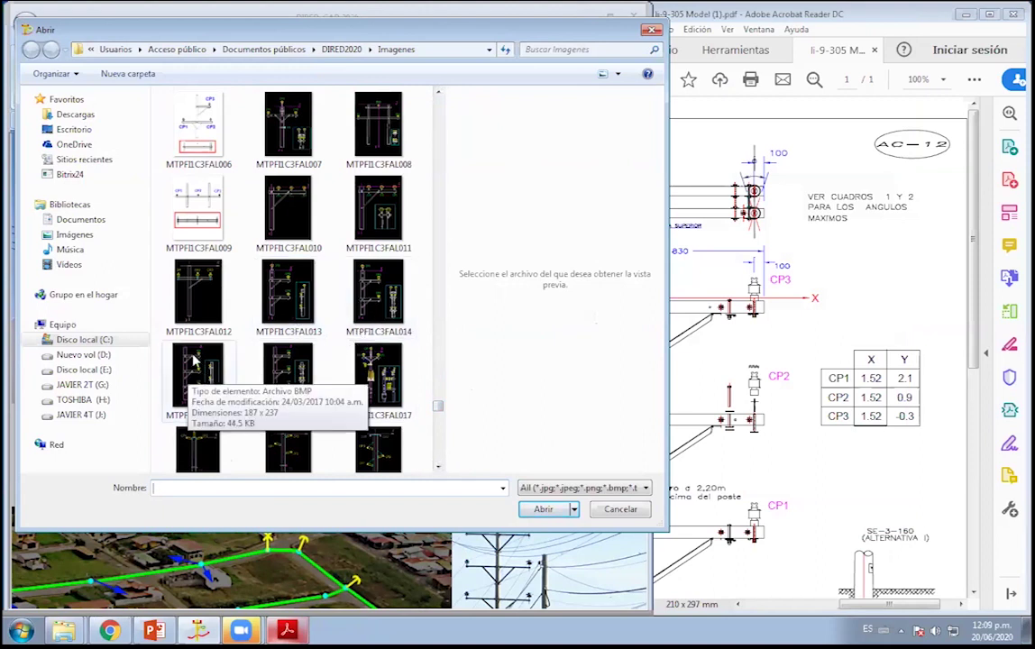
pyautogui.click(297, 383)
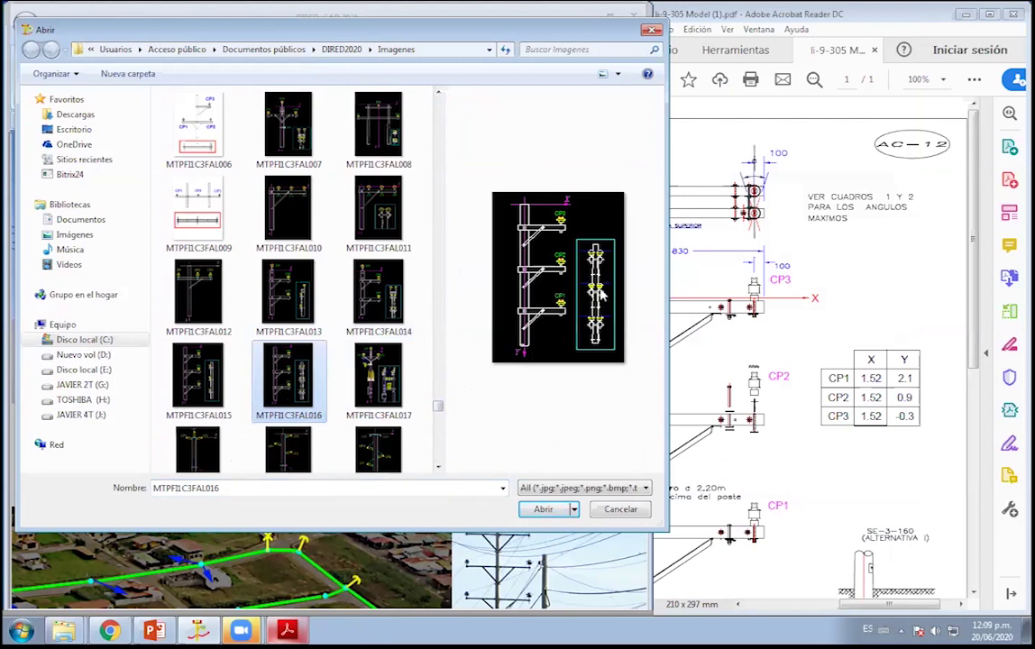
pyautogui.click(542, 508)
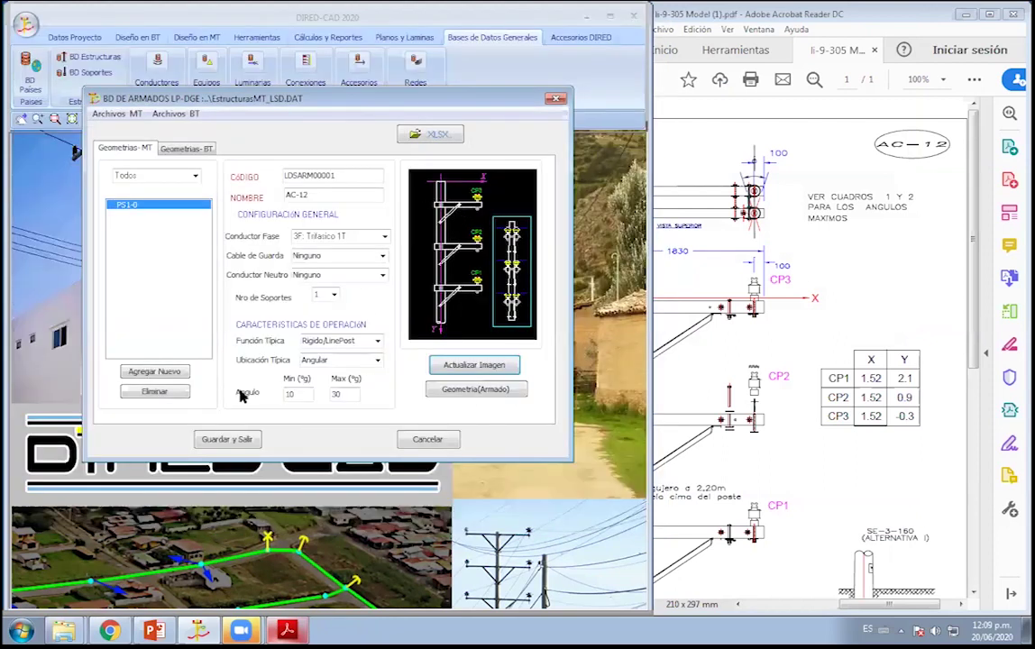
pyautogui.press('Escape')
# Load EstructurasMT_LSD.DAT, delete the PS1-0 structure, and save the table.
pyautogui.click(86, 57)
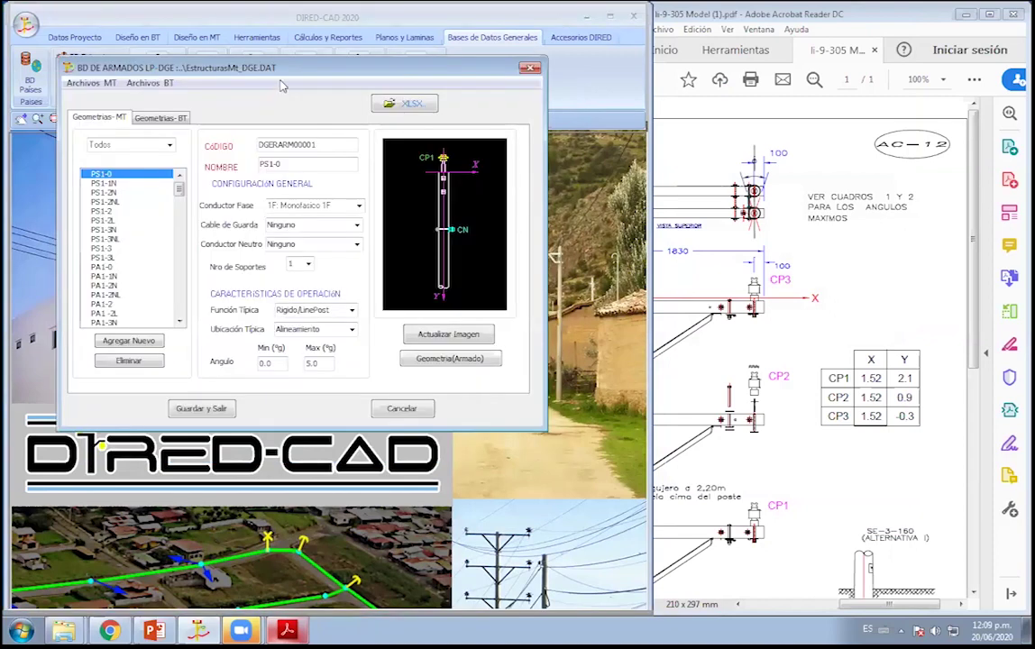
pyautogui.click(143, 111)
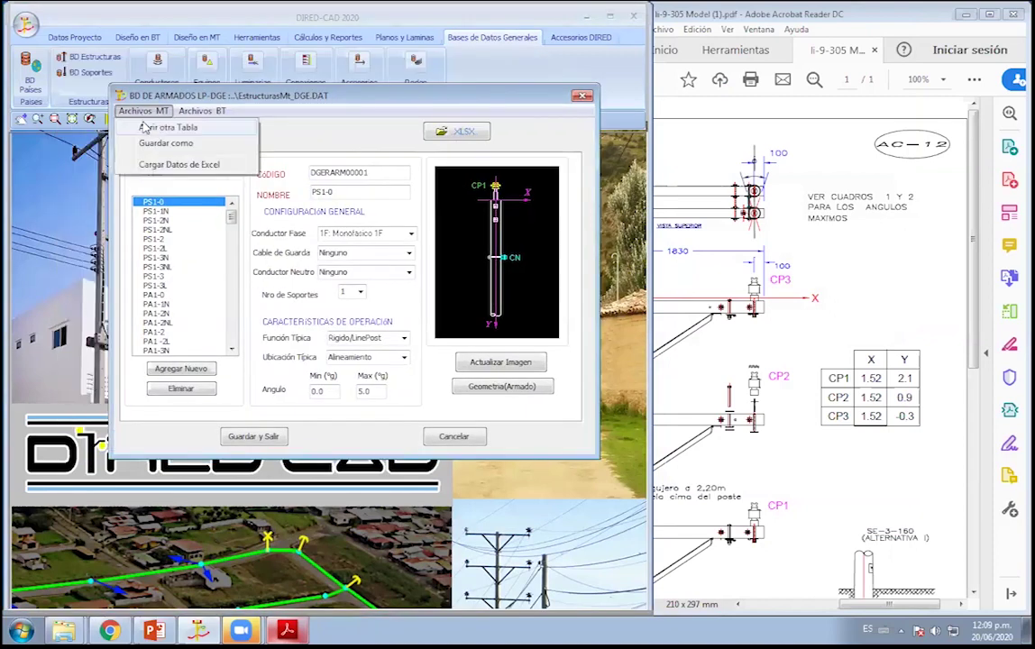
pyautogui.click(145, 128)
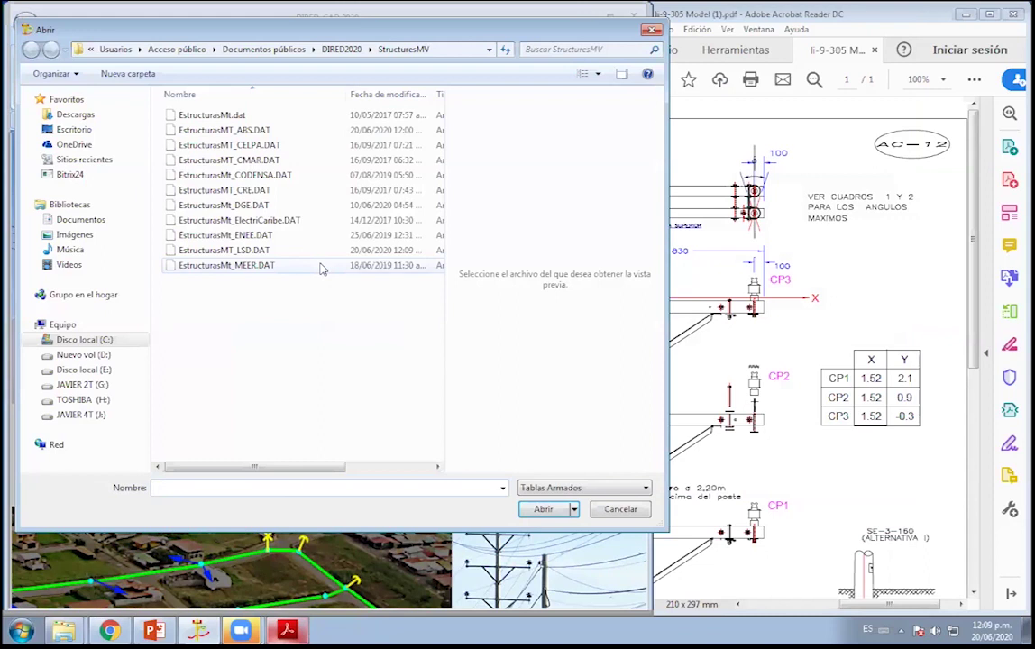
pyautogui.doubleClick(226, 250)
pyautogui.click(155, 211)
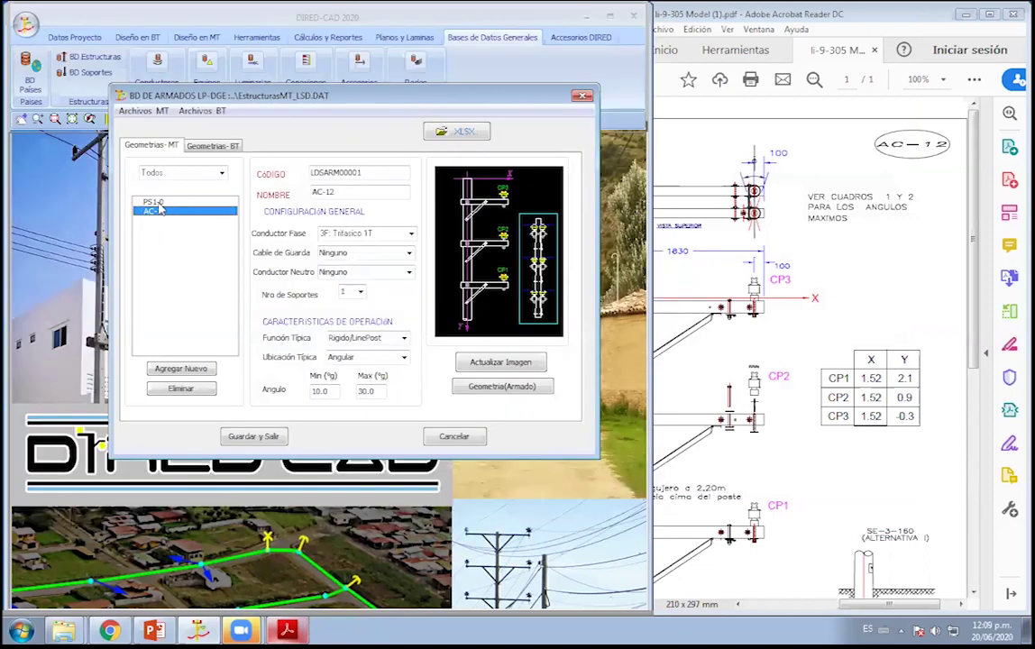
pyautogui.click(151, 201)
pyautogui.click(183, 387)
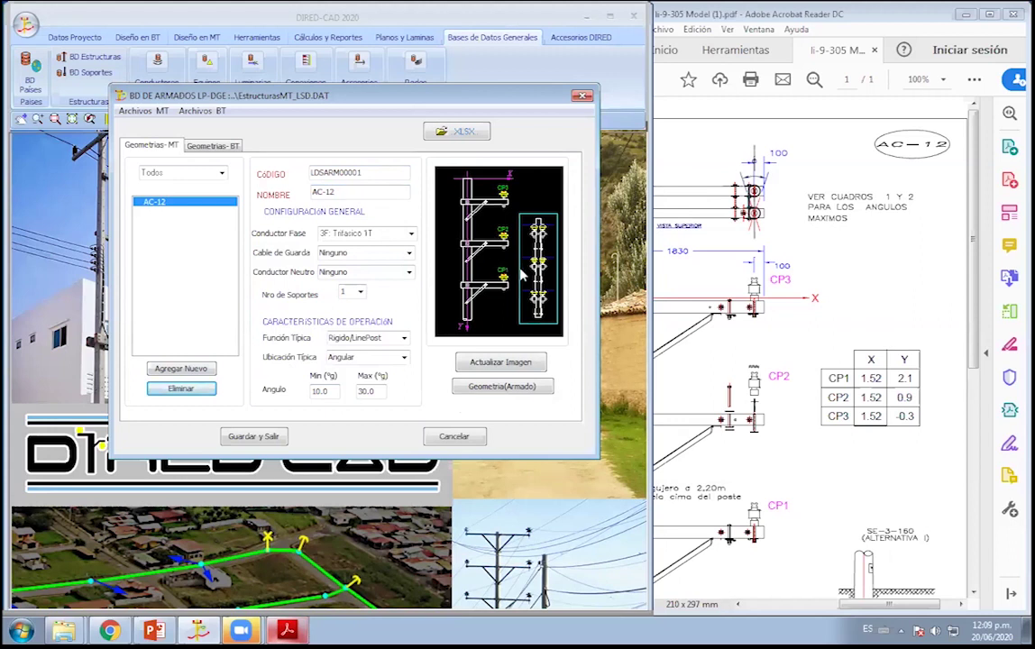
pyautogui.click(254, 437)
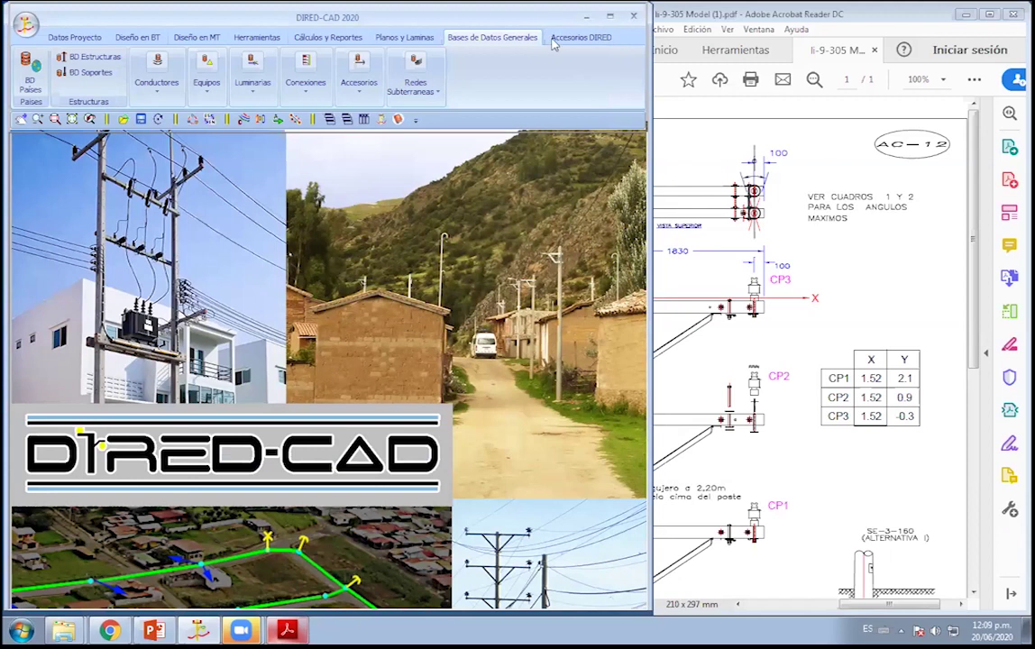
# Maximize DIRED-CAD, reload EstructurasMT_LSD.DAT to check it, then cancel the form.
pyautogui.moveTo(547, 30); pyautogui.dragTo(619, 45)
pyautogui.click(614, 38)
pyautogui.click(90, 51)
pyautogui.click(109, 100)
pyautogui.click(106, 112)
pyautogui.doubleClick(224, 249)
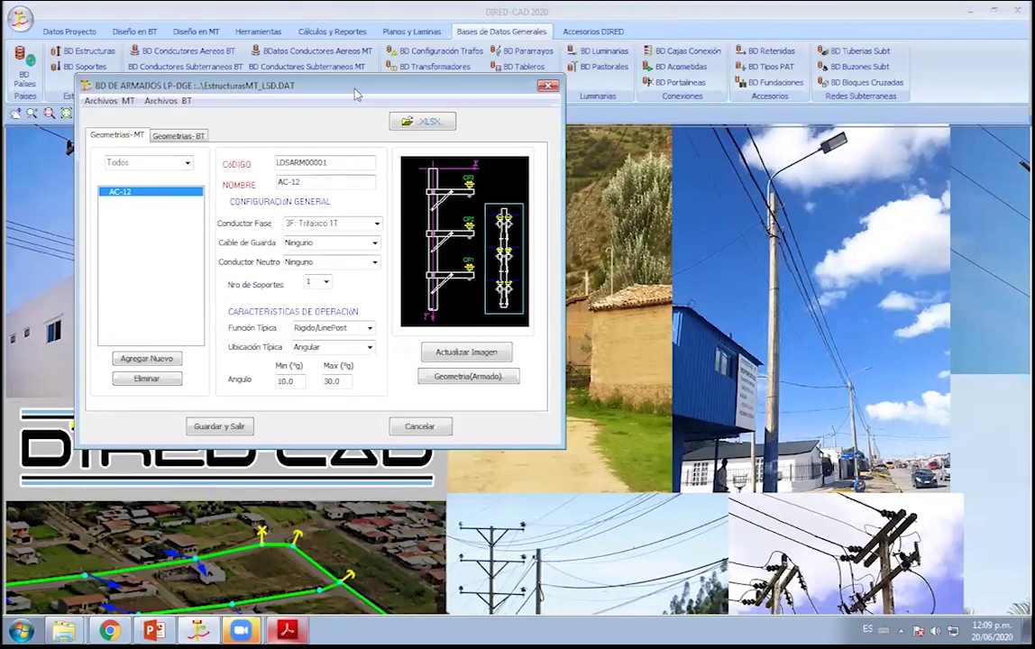
pyautogui.moveTo(353, 94); pyautogui.dragTo(520, 124)
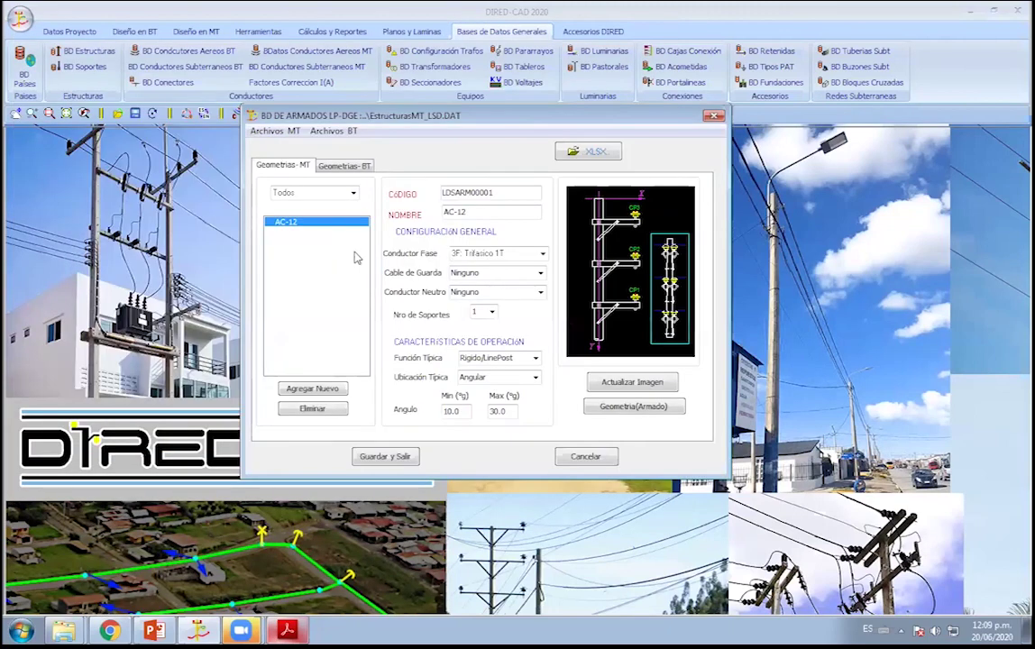
pyautogui.click(586, 456)
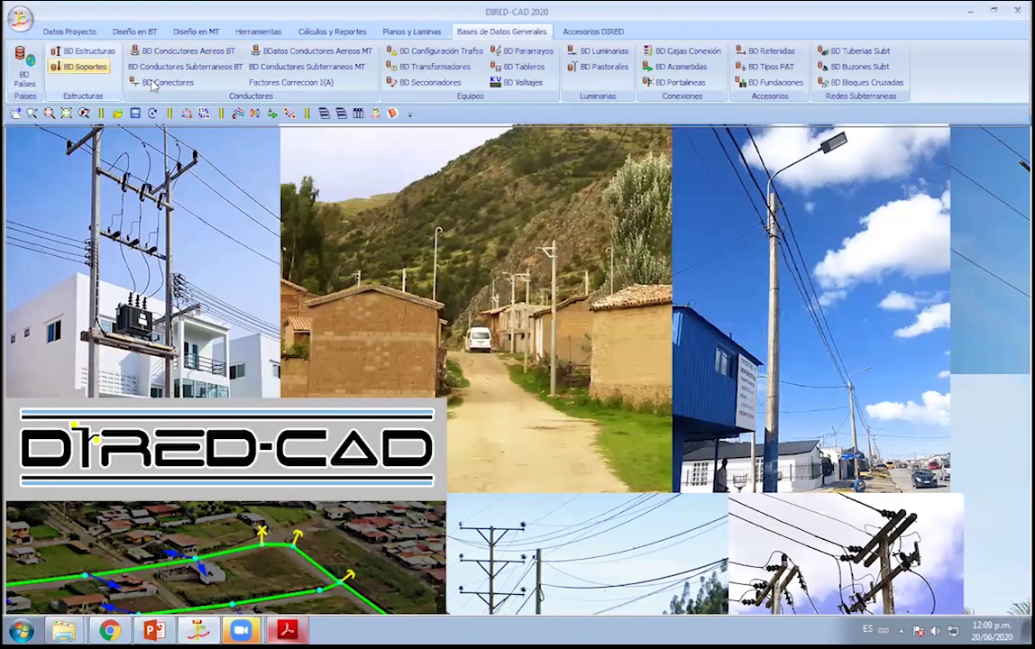
# In the supports database, add a new wooden pole row after pole 16.
pyautogui.click(90, 67)
pyautogui.moveTo(485, 108); pyautogui.dragTo(539, 108)
pyautogui.scroll(-3, 439, 307)
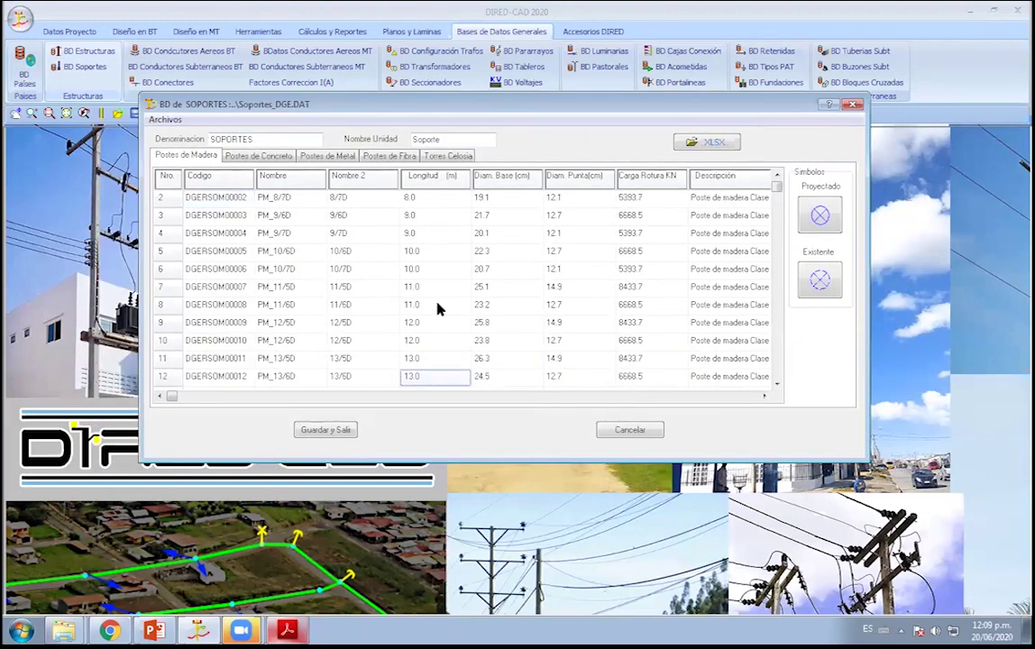
pyautogui.click(226, 341)
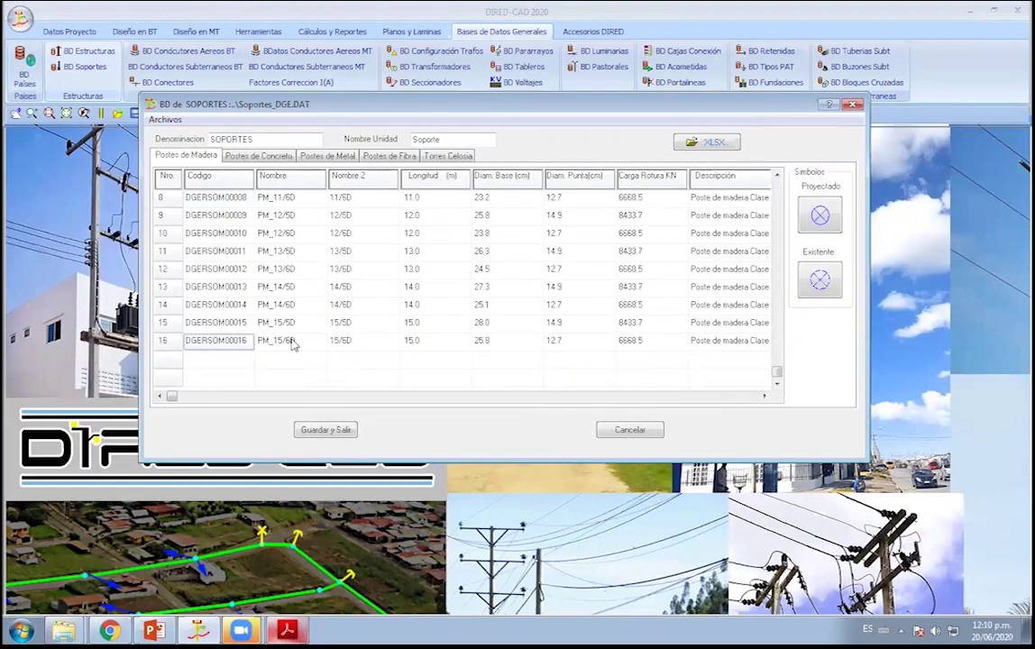
pyautogui.rightClick(293, 345)
pyautogui.rightClick(233, 341)
pyautogui.click(276, 349)
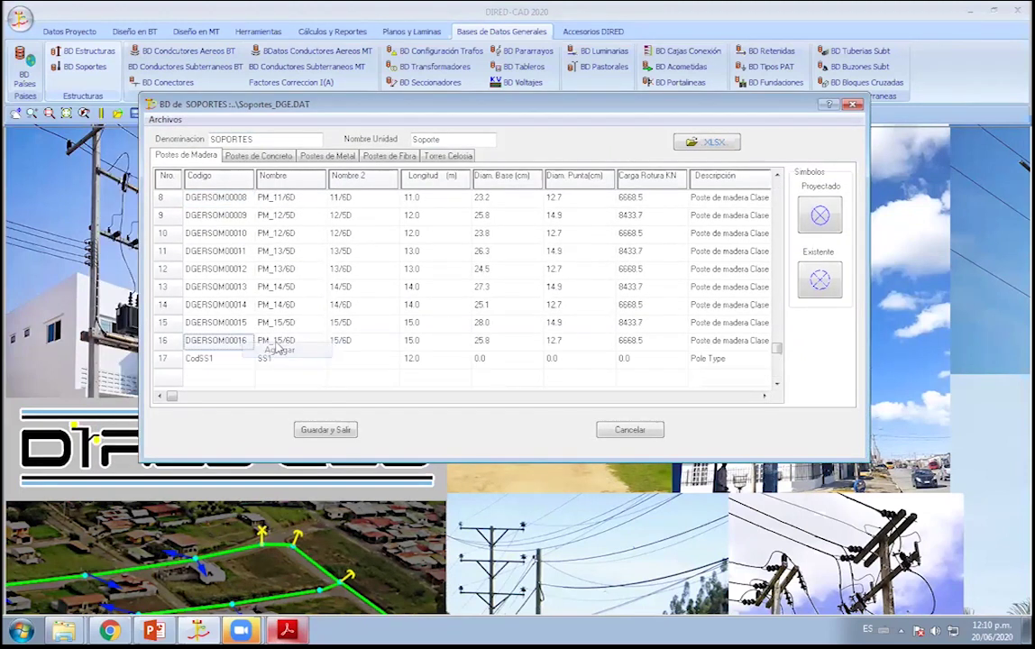
# Step through row 17's fields, view the concrete and fibre pole lists, then close supports.
pyautogui.click(261, 357)
pyautogui.click(393, 360)
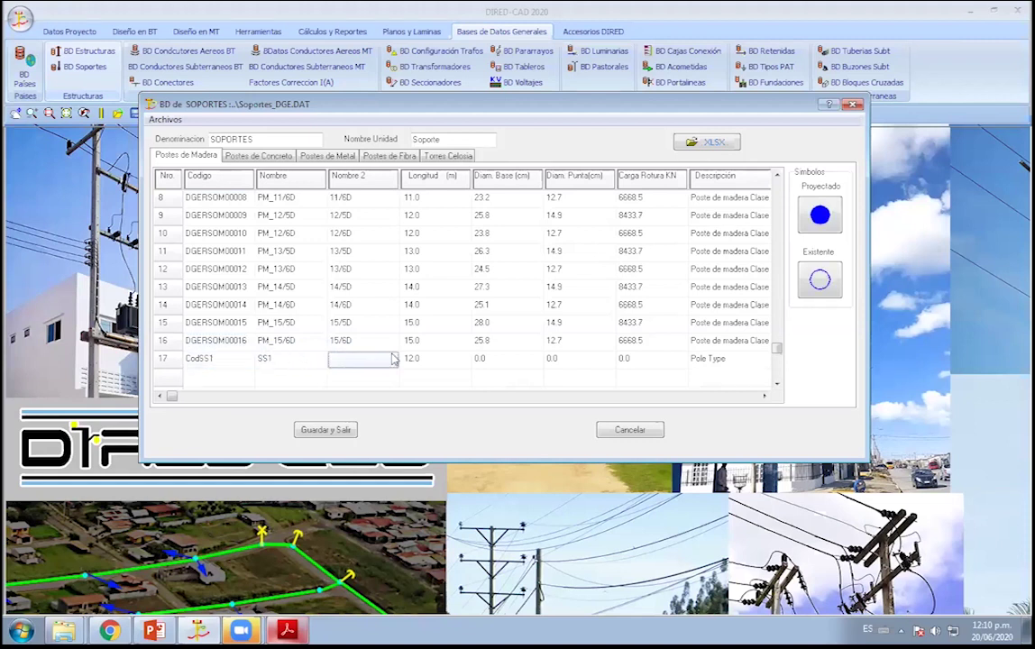
pyautogui.click(406, 360)
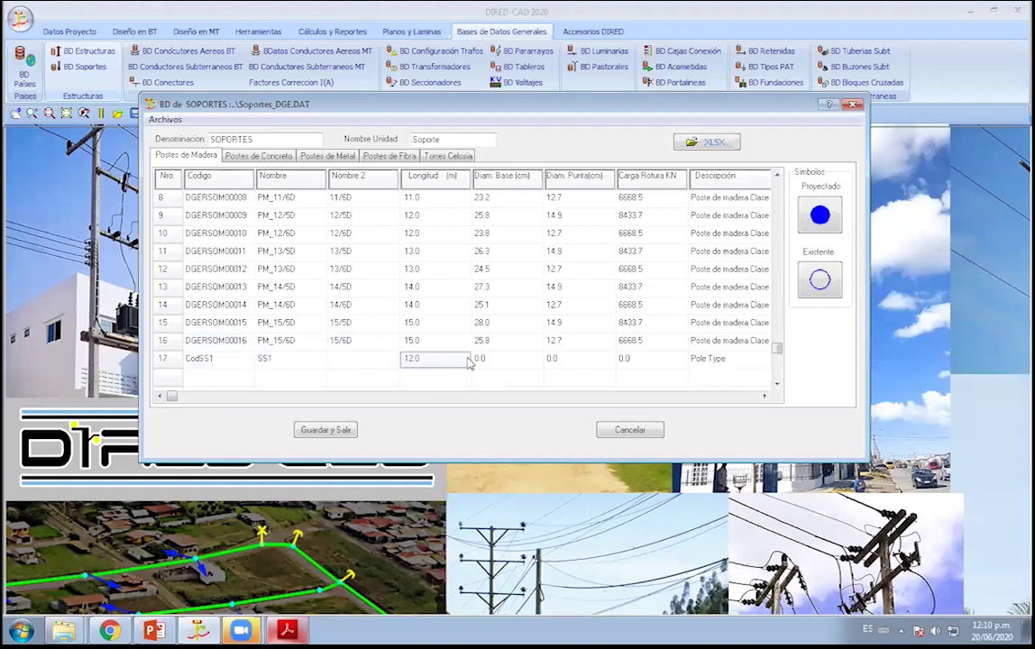
pyautogui.press('Tab')
pyautogui.press('Tab')
pyautogui.press('Tab')
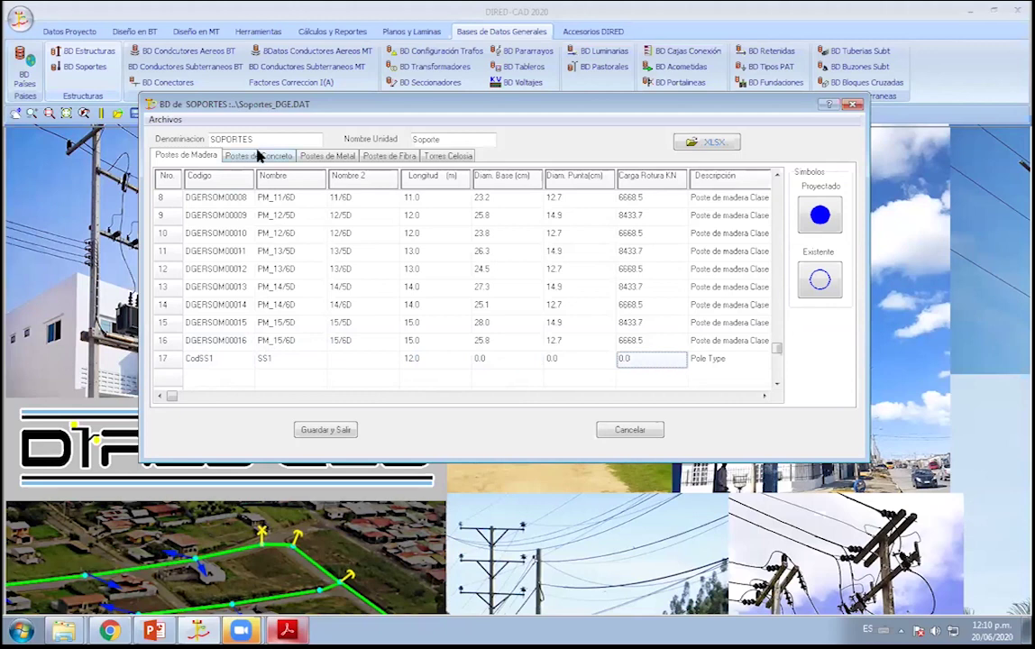
pyautogui.click(258, 156)
pyautogui.click(383, 156)
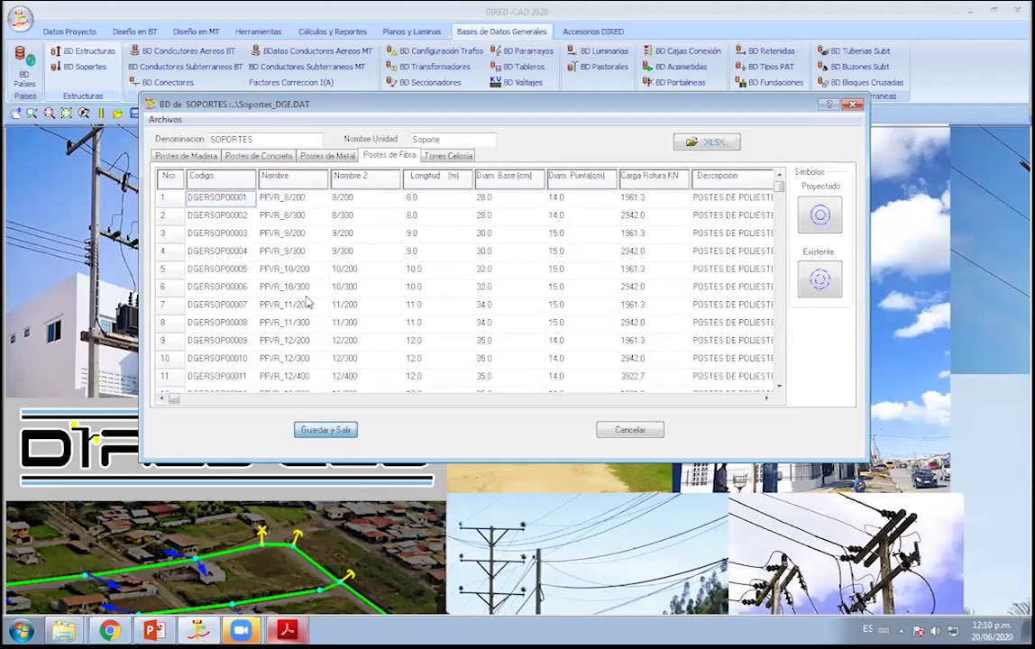
pyautogui.press('Escape')
# Inspect row 6 of the low-voltage overhead conductor database and close it without saving.
pyautogui.click(183, 53)
pyautogui.click(501, 348)
pyautogui.press('Right')
pyautogui.press('Right')
pyautogui.press('Left')
pyautogui.press('Left')
pyautogui.press('Left')
pyautogui.press('Right')
pyautogui.press('Right')
pyautogui.press('Right')
pyautogui.press('Right')
pyautogui.press('Right')
pyautogui.press('Right')
pyautogui.press('Right')
pyautogui.press('Right')
pyautogui.press('Right')
pyautogui.press('Right')
pyautogui.press('Right')
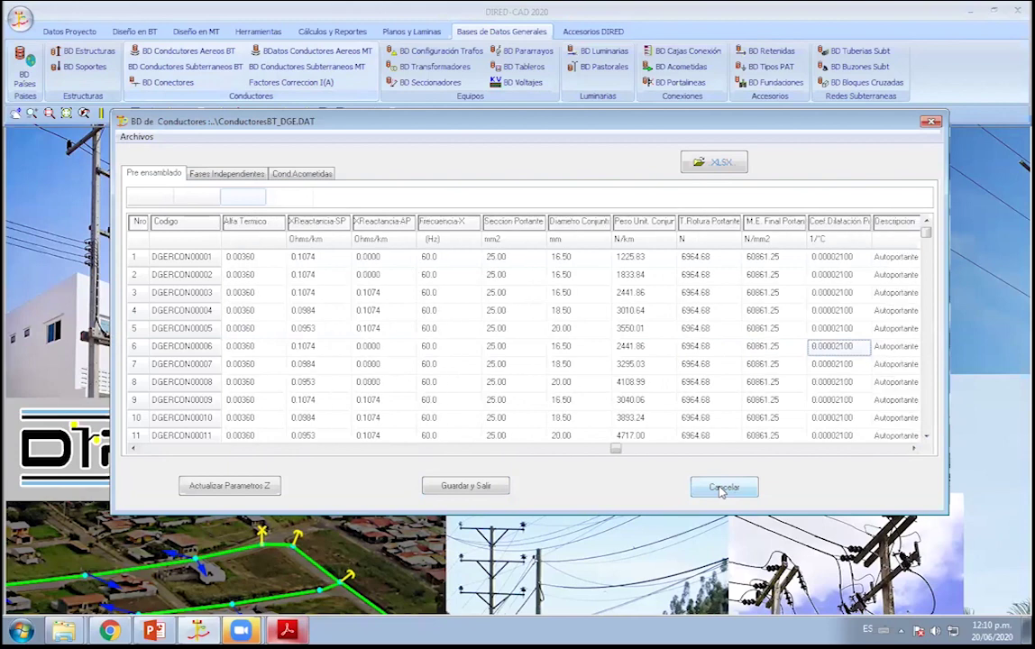
pyautogui.press('Right')
pyautogui.press('Right')
pyautogui.click(721, 489)
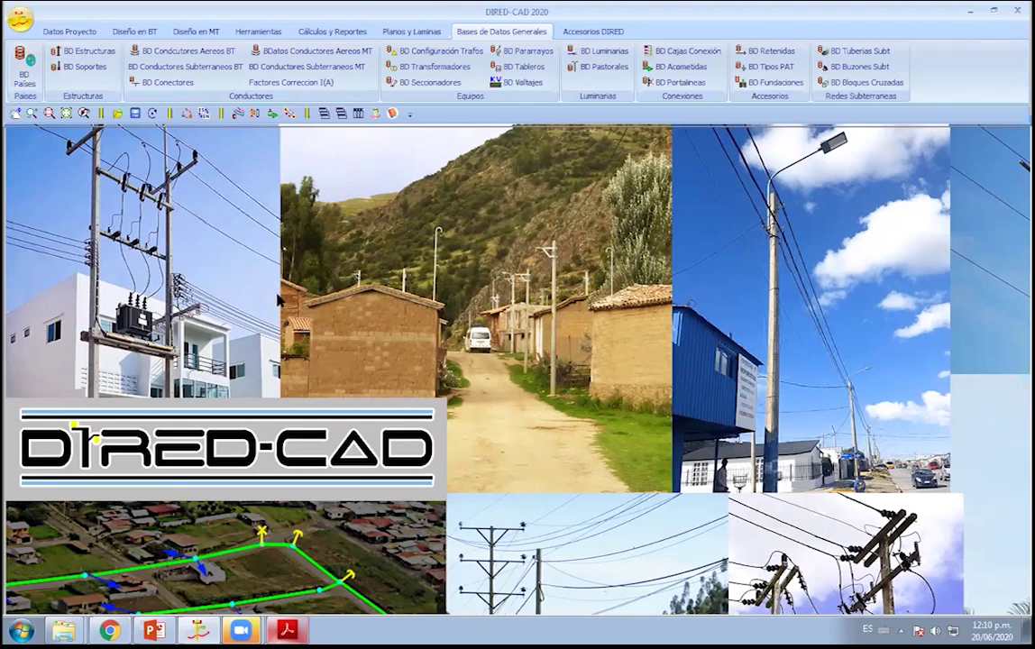
# Show the Datos Proyecto tools, dismiss the configuration file chooser, and open the Configuracion_DGE window.
pyautogui.click(81, 34)
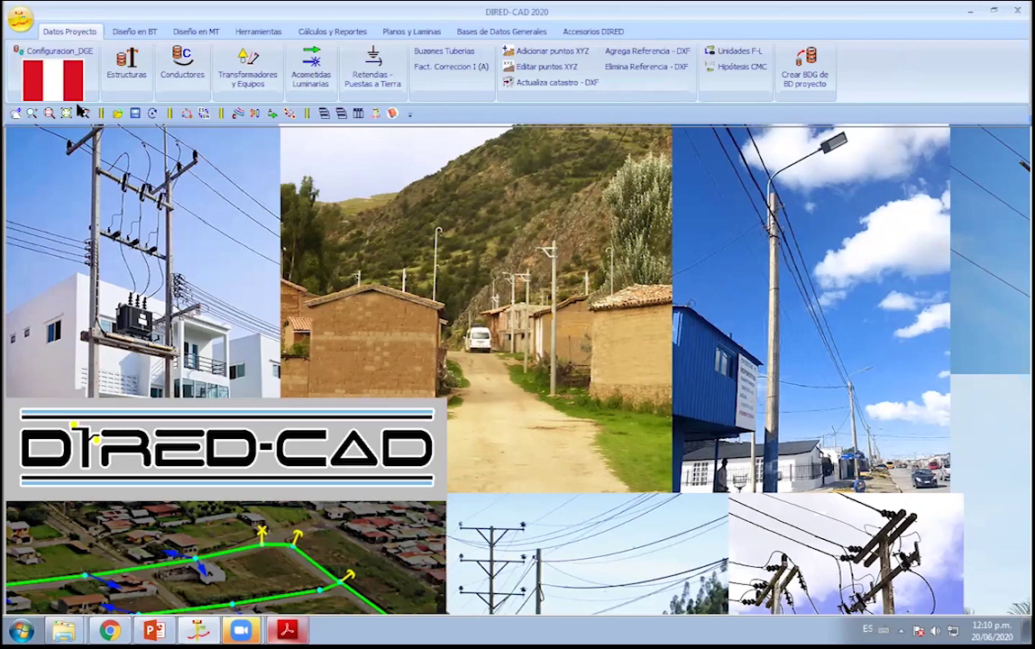
pyautogui.click(81, 57)
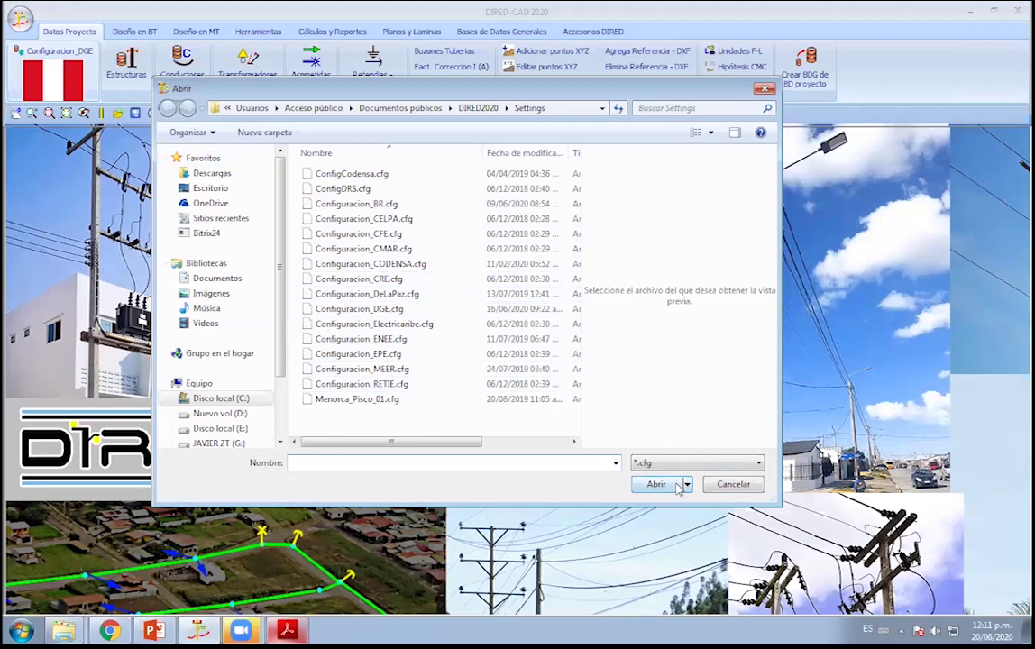
pyautogui.click(708, 485)
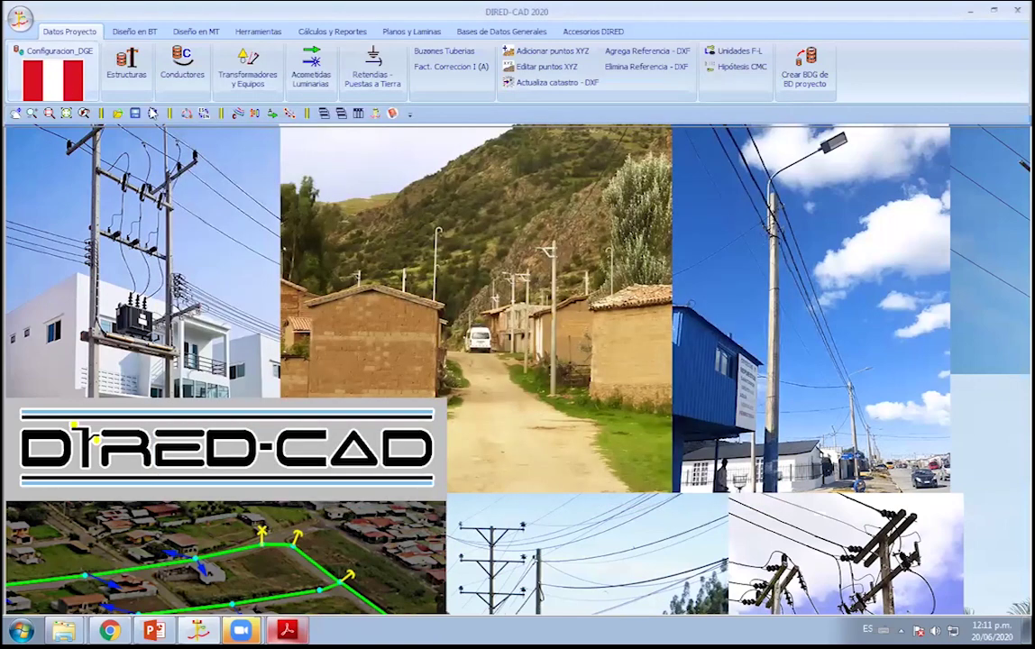
pyautogui.click(54, 56)
pyautogui.moveTo(270, 128); pyautogui.dragTo(299, 142)
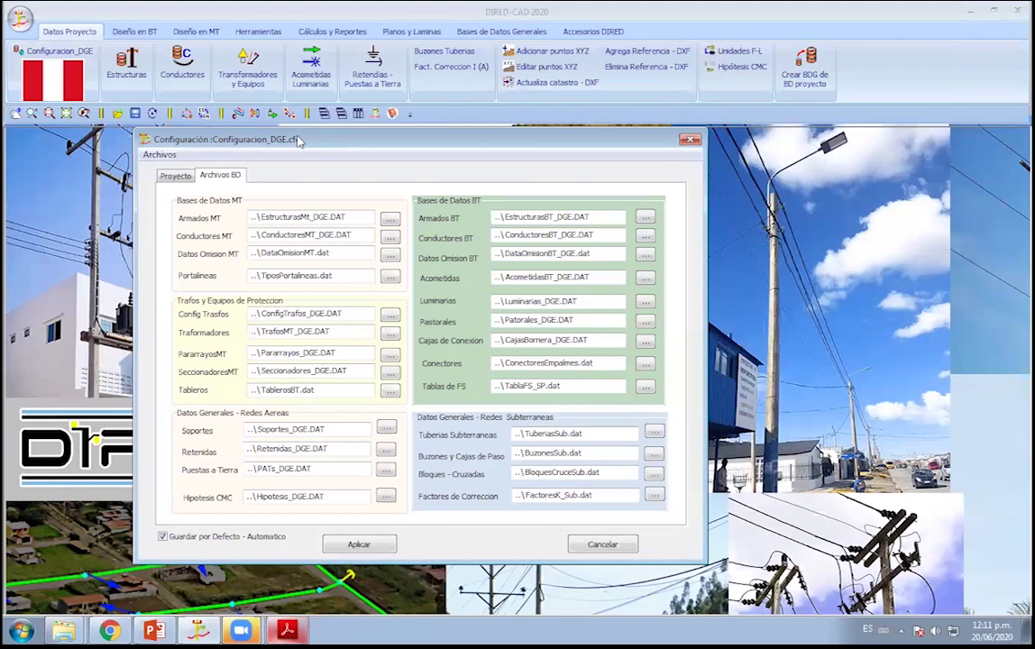
pyautogui.moveTo(300, 142); pyautogui.dragTo(377, 157)
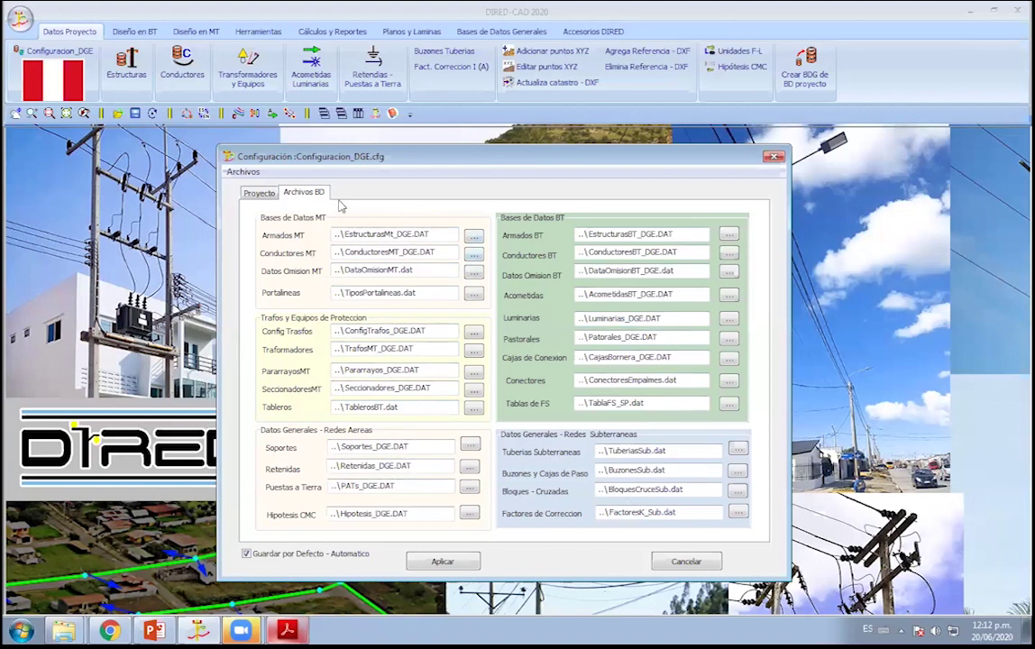
pyautogui.click(242, 171)
pyautogui.click(251, 188)
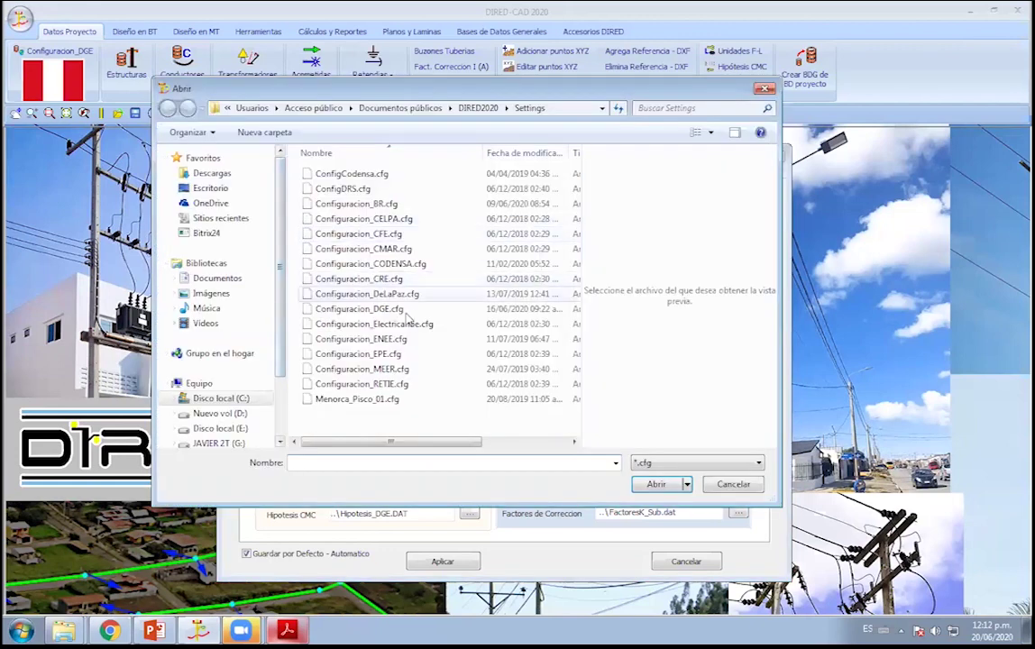
pyautogui.doubleClick(397, 264)
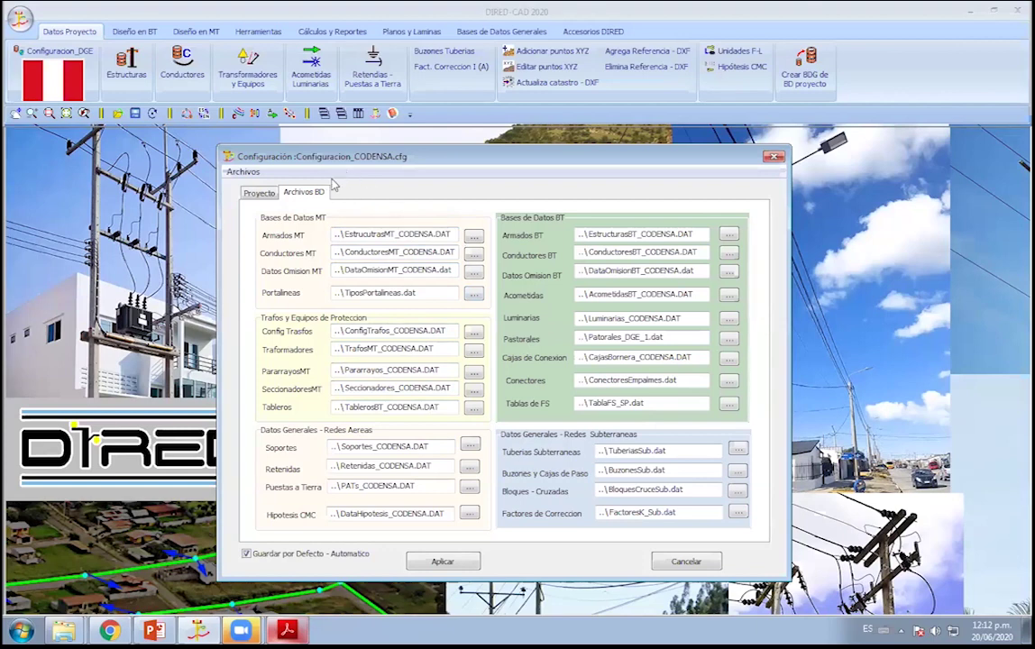
pyautogui.click(244, 172)
pyautogui.click(266, 188)
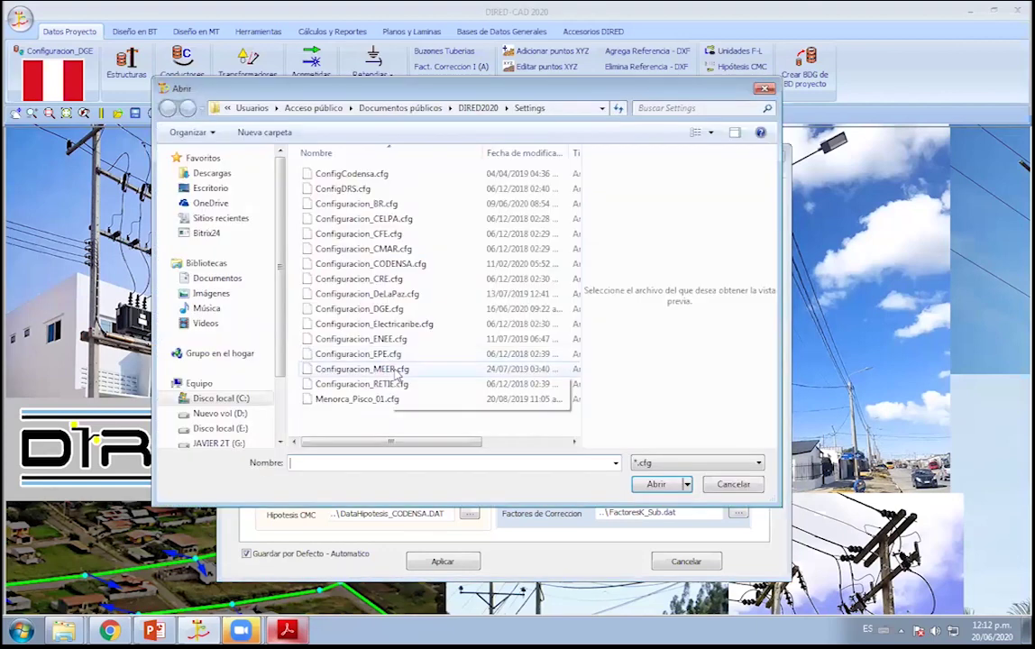
pyautogui.doubleClick(390, 280)
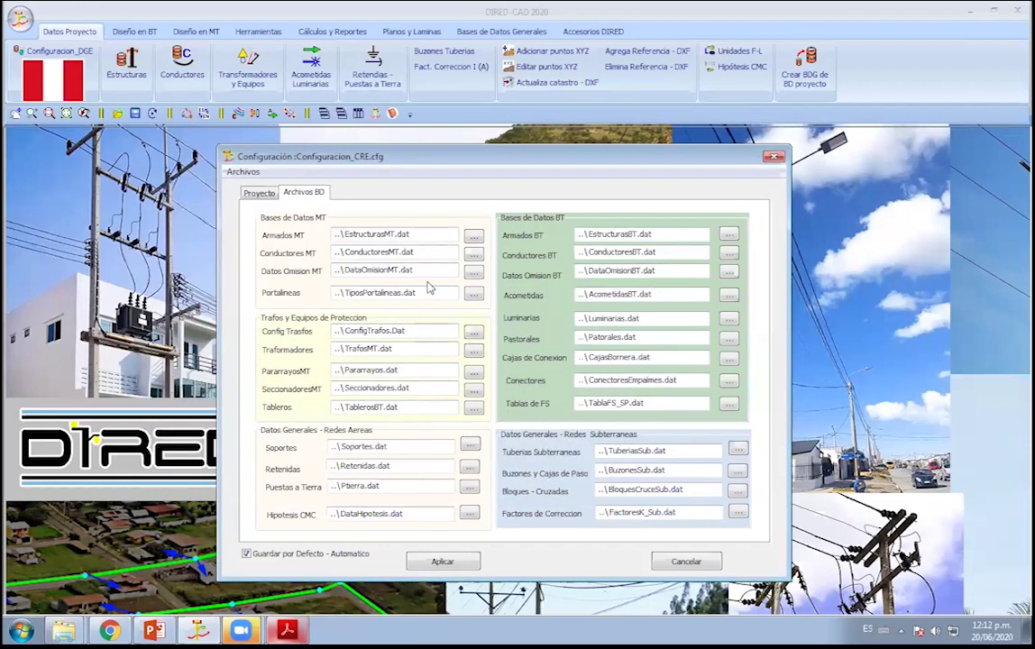
pyautogui.click(239, 171)
pyautogui.click(254, 189)
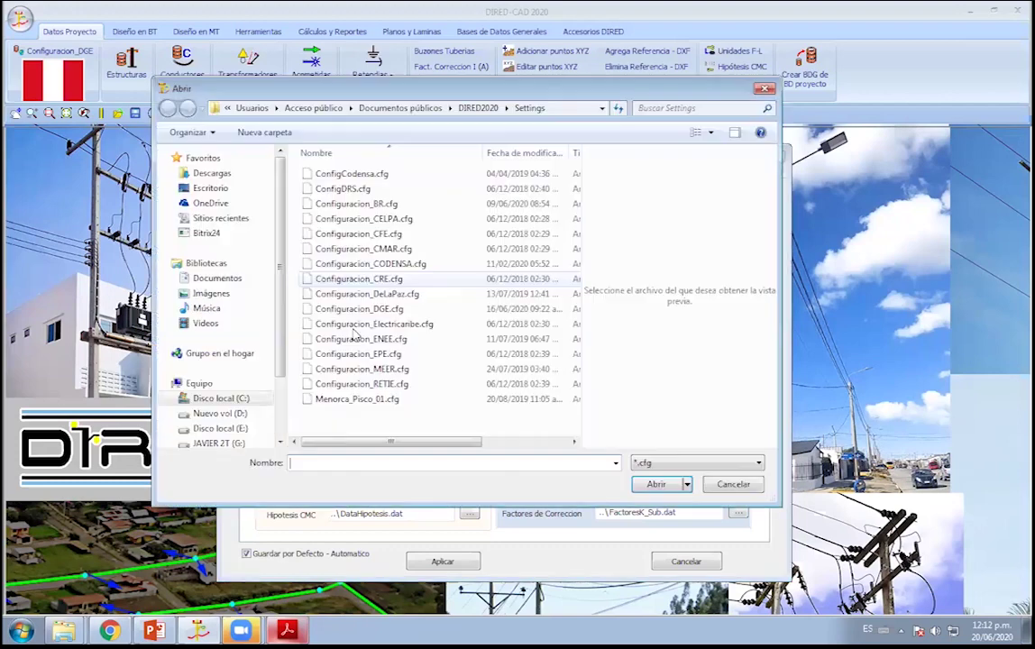
pyautogui.doubleClick(396, 339)
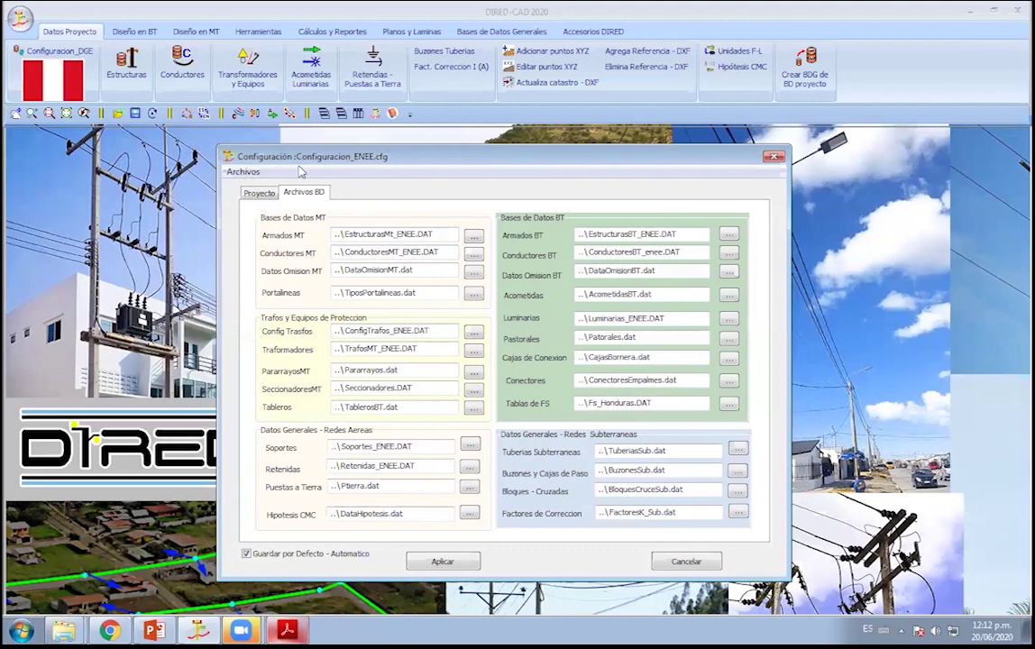
pyautogui.moveTo(315, 159); pyautogui.dragTo(309, 154)
pyautogui.click(236, 167)
pyautogui.click(360, 180)
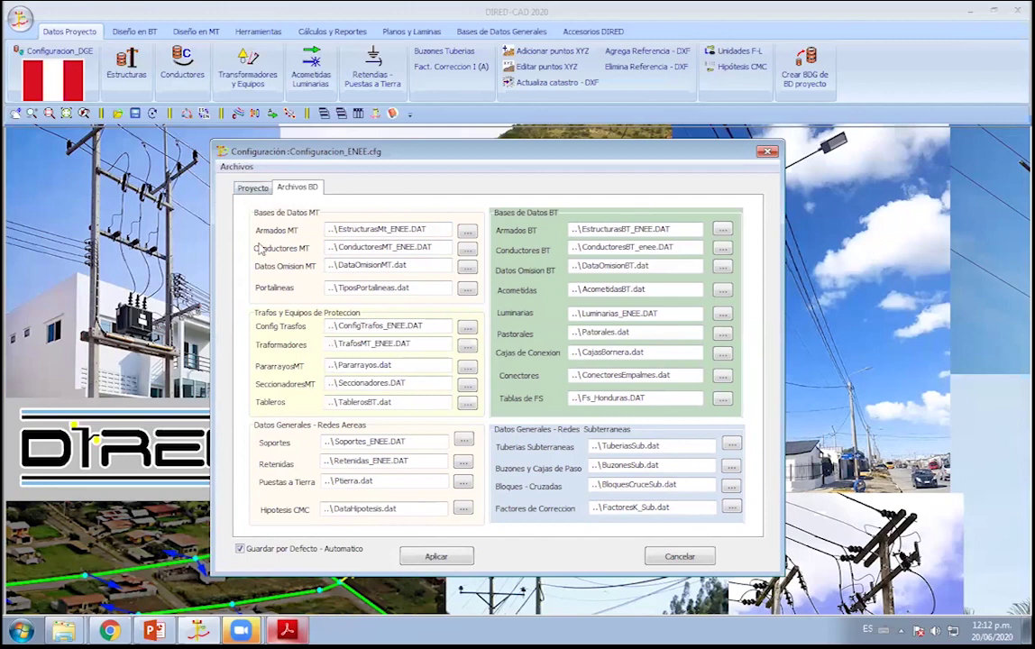
pyautogui.click(236, 167)
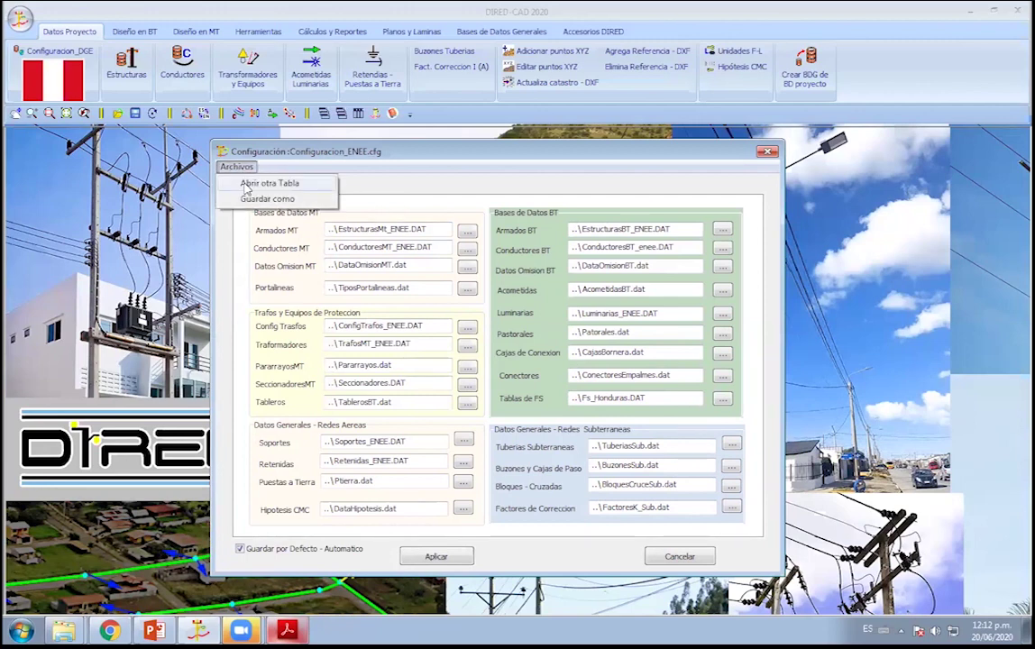
pyautogui.click(256, 181)
pyautogui.doubleClick(371, 264)
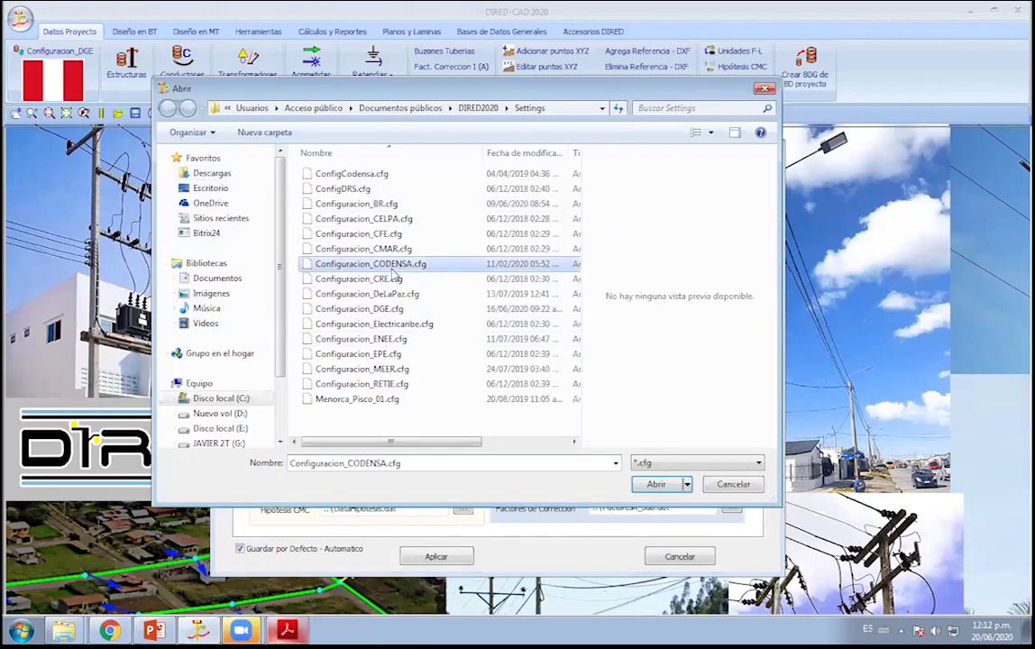
pyautogui.click(232, 168)
pyautogui.click(267, 184)
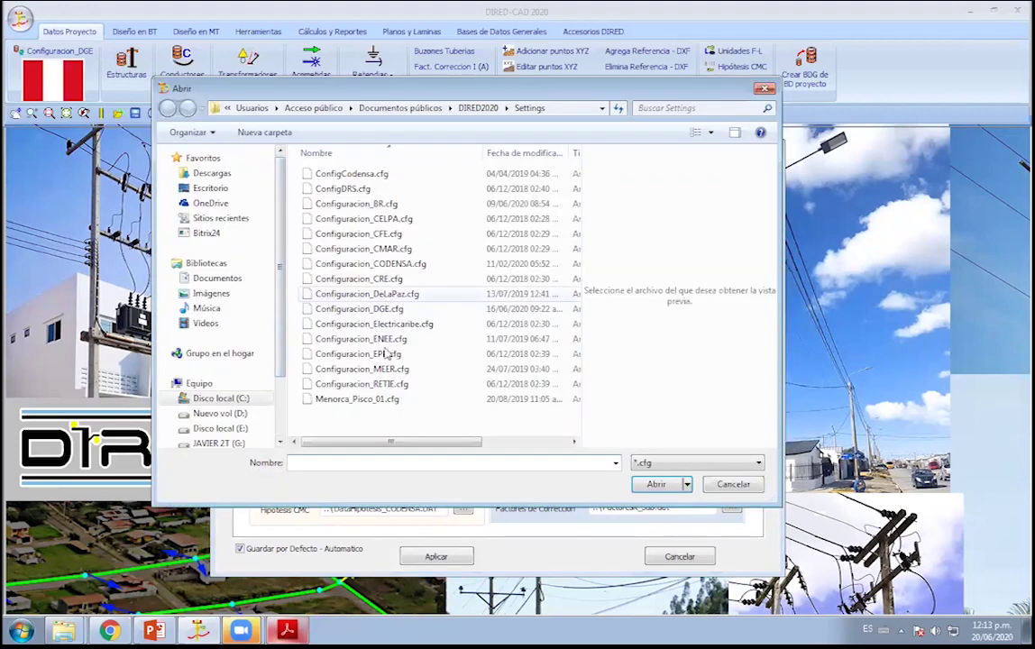
pyautogui.click(384, 309)
pyautogui.doubleClick(384, 309)
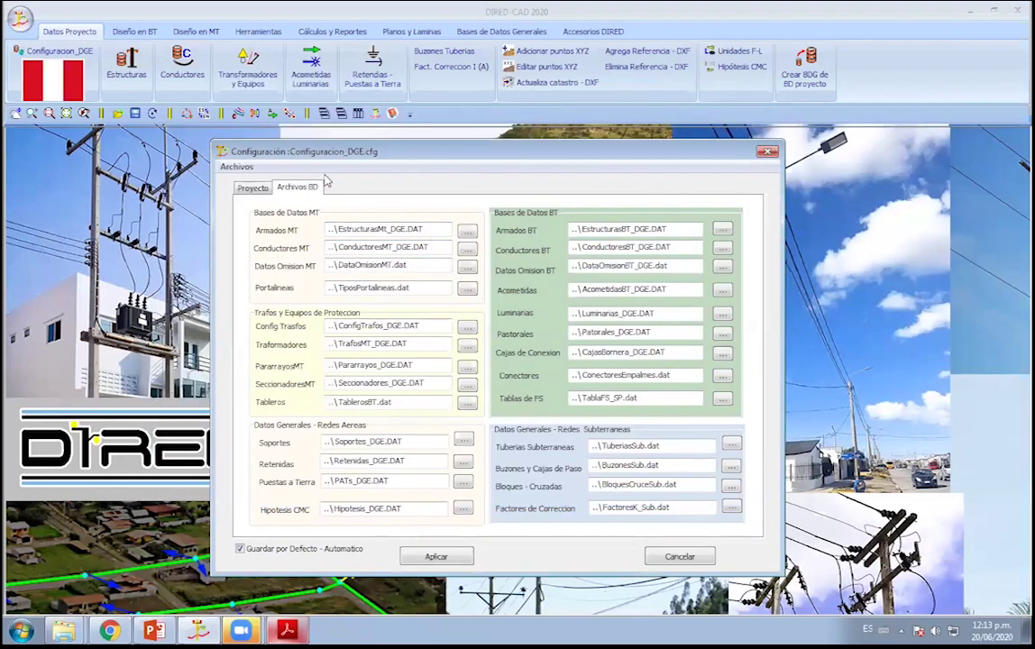
# Save a copy of Configuracion_DGE.cfg under the name Configuracion_LSD.cfg.
pyautogui.click(239, 167)
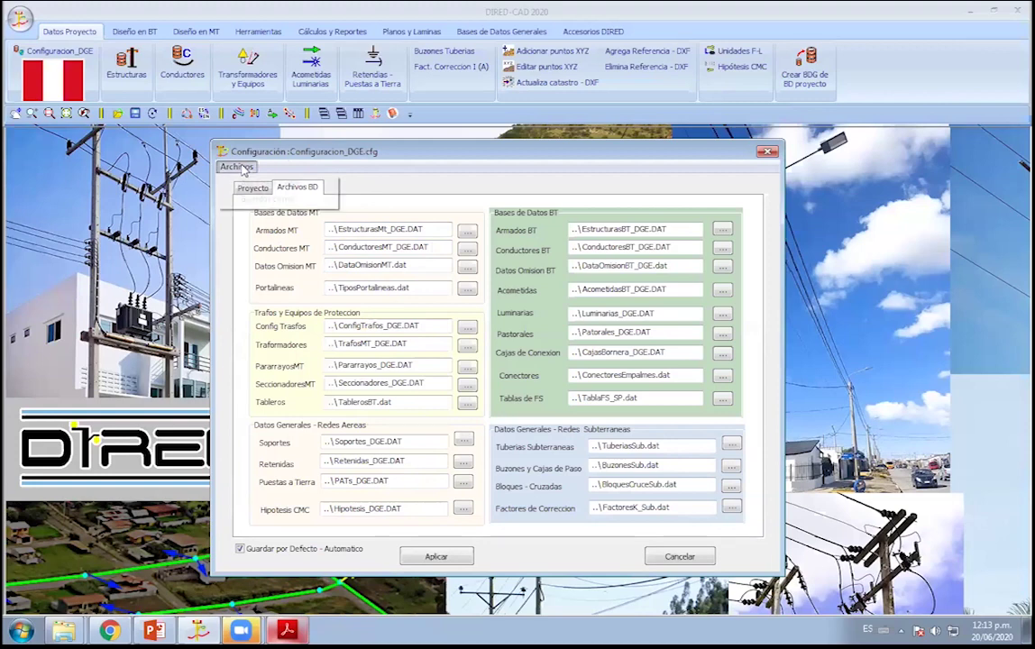
pyautogui.click(236, 184)
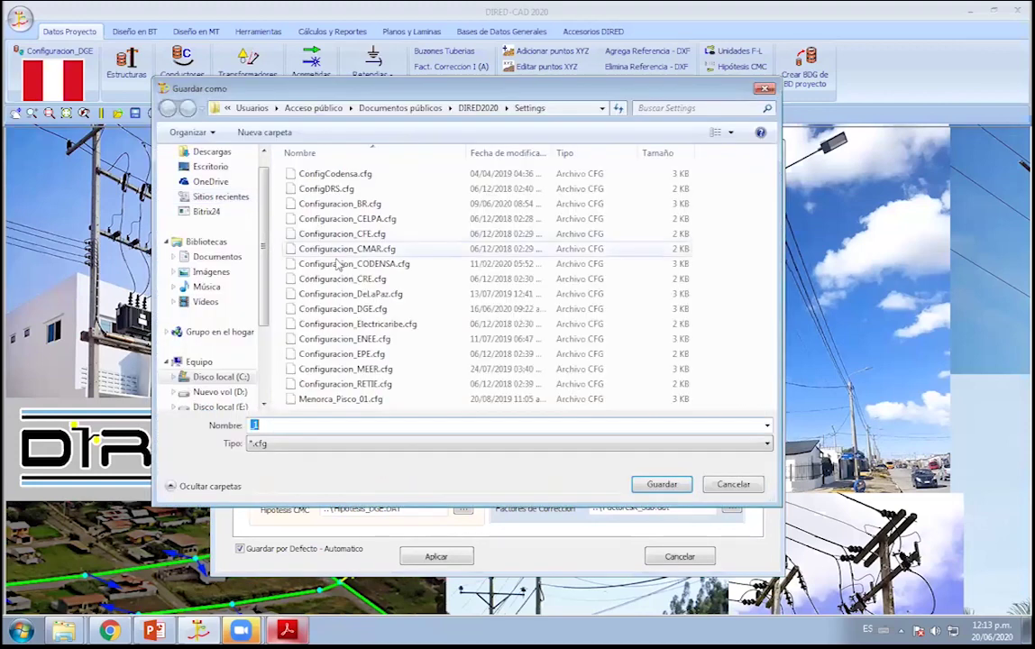
pyautogui.click(367, 311)
pyautogui.click(294, 425)
pyautogui.press('BackSpace')
pyautogui.write('LSD.cfg')
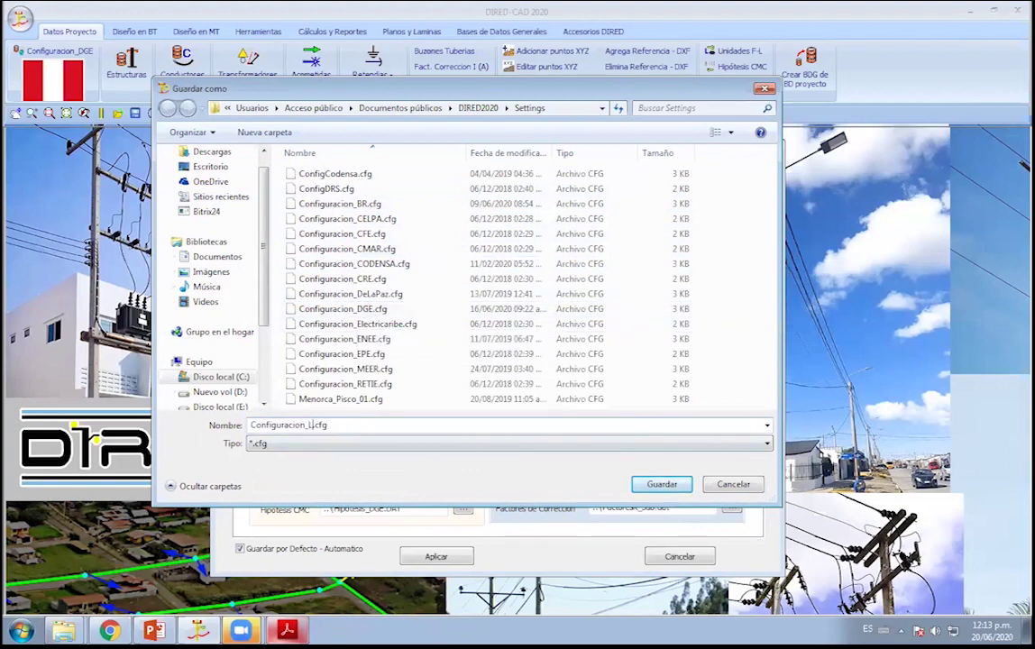
pyautogui.click(649, 488)
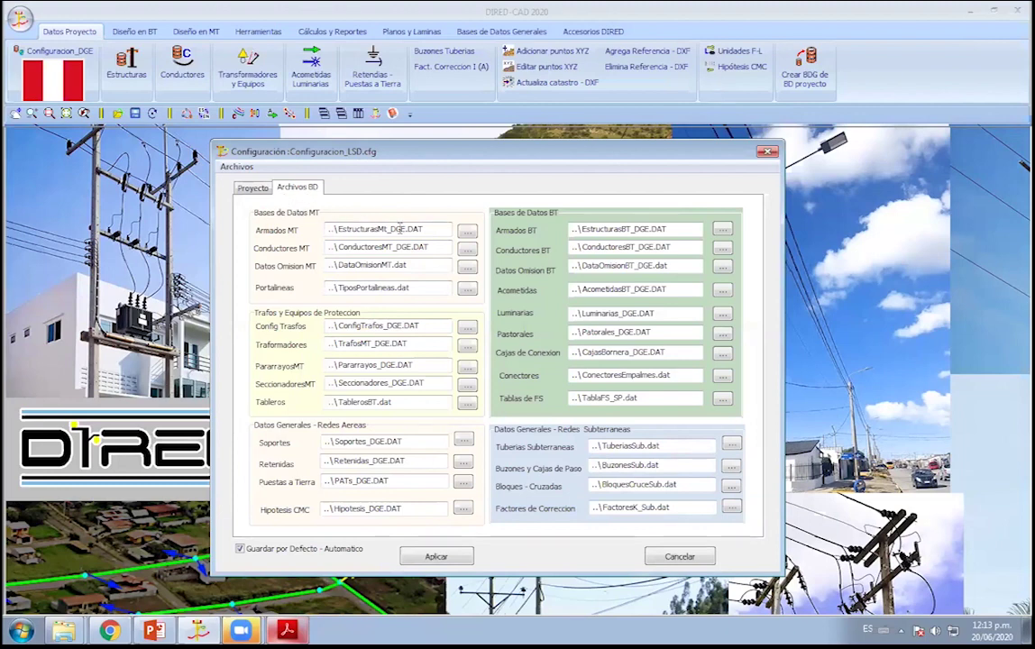
# Point MT structures, MT conductors and Config Trafos to EstructurasMT_LSD.DAT, ConductoresMT_LDS.DAT and ConfigTrafos_LDS.DAT.
pyautogui.click(467, 231)
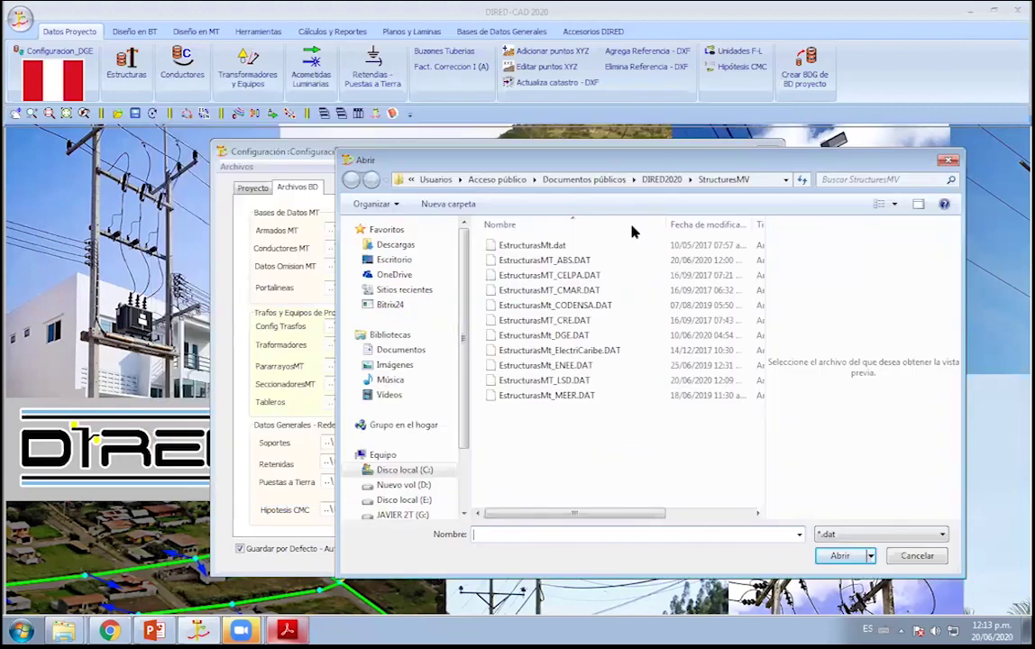
pyautogui.doubleClick(565, 381)
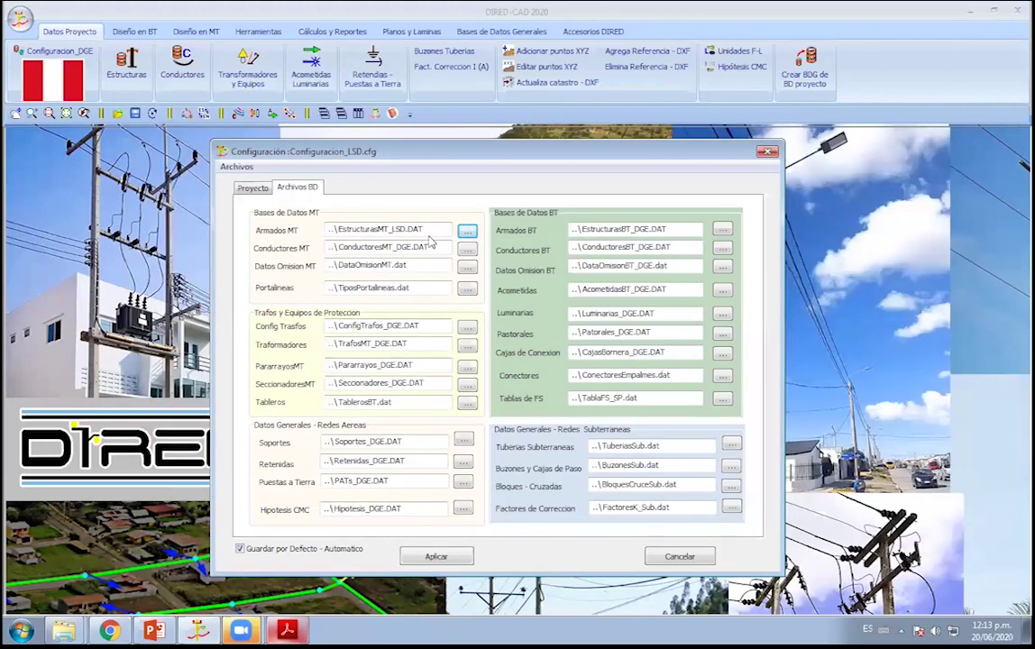
pyautogui.click(465, 249)
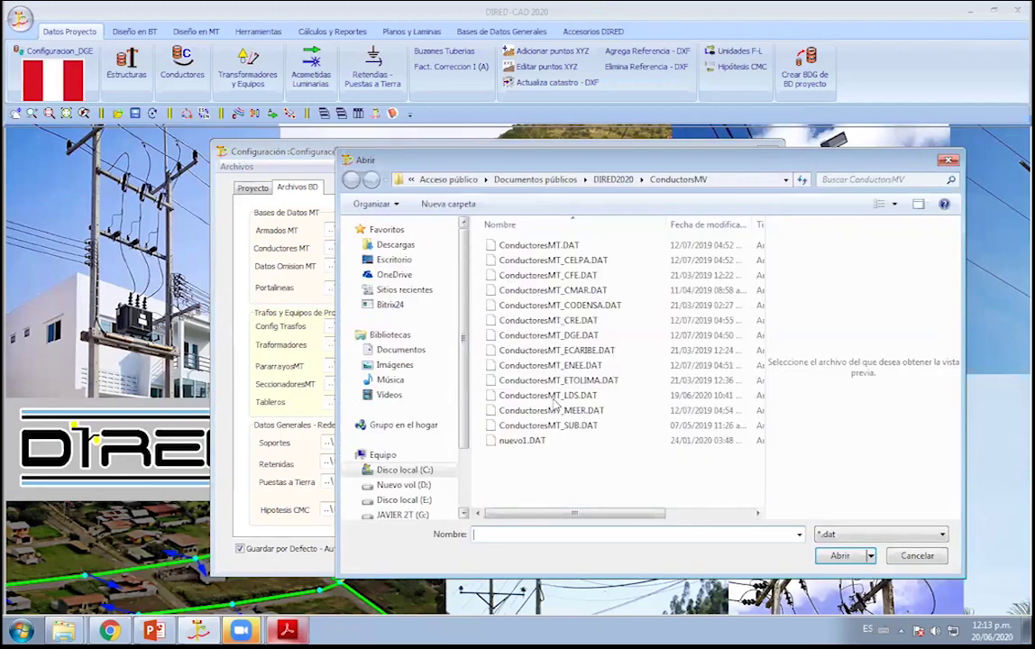
pyautogui.doubleClick(571, 396)
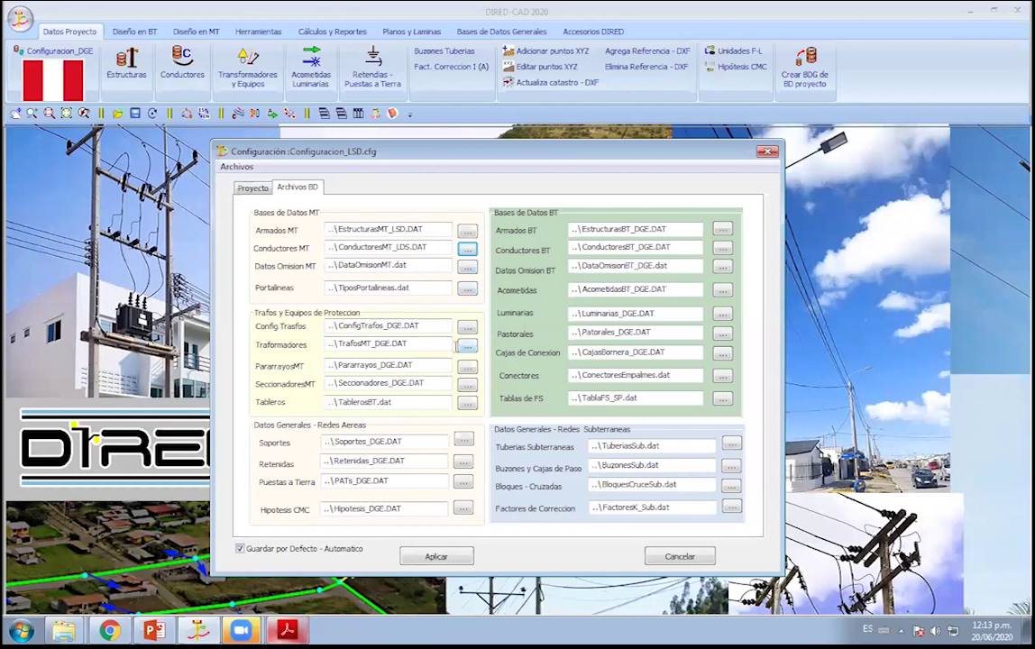
pyautogui.click(467, 326)
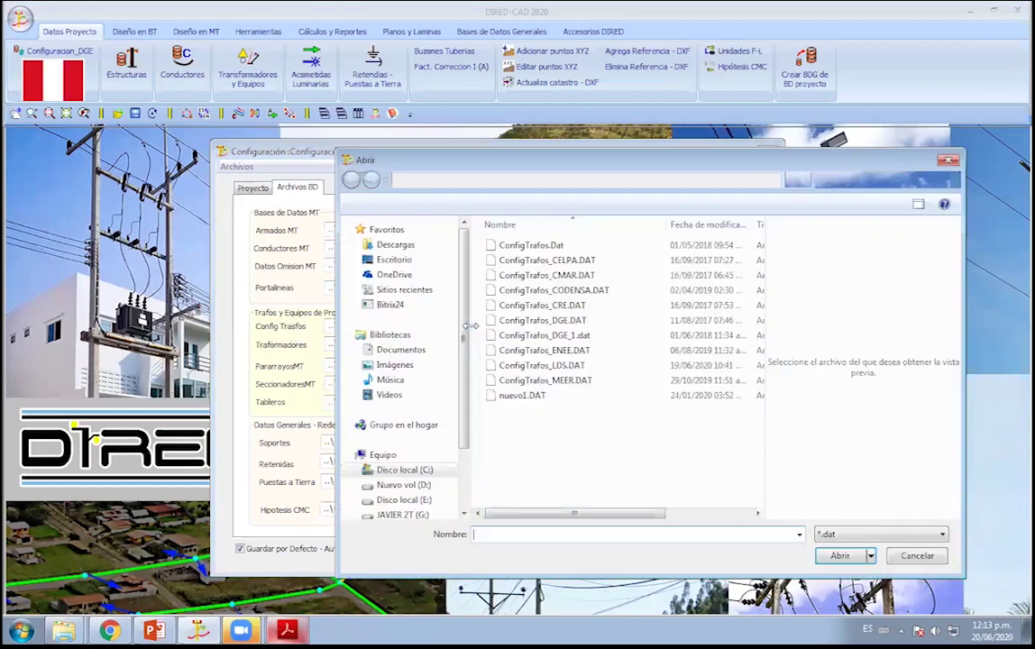
pyautogui.doubleClick(568, 365)
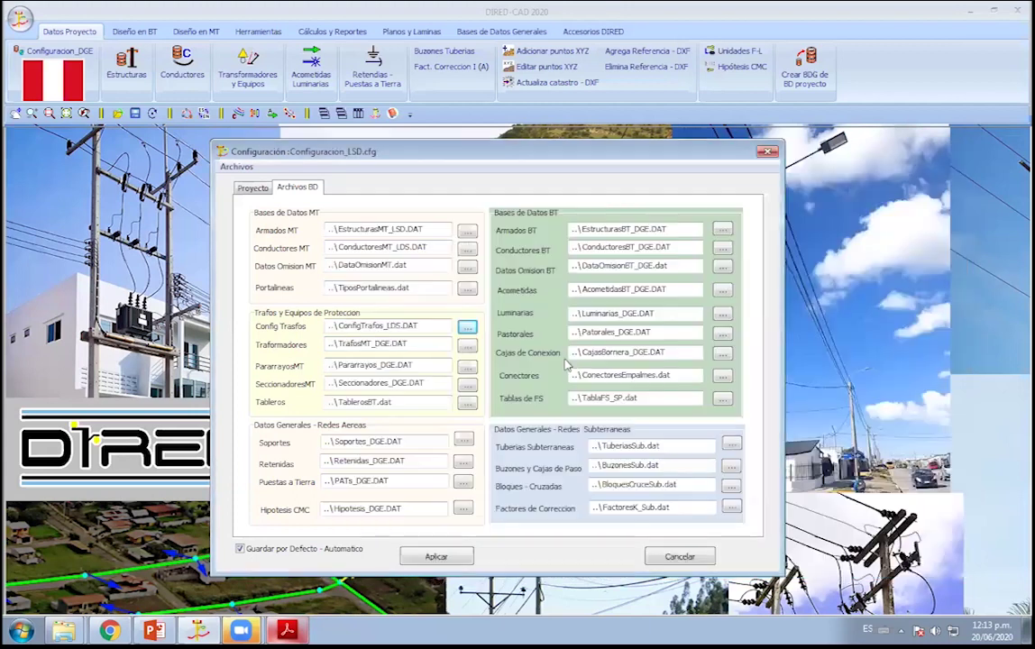
# Use TrafosMT_LDS.DAT, Pararrayos_LDS.DAT, Seccionadores_LDS.DAT and TablerosBT_LDS.DAT for transformers, arresters, switches and switchboards.
pyautogui.click(466, 346)
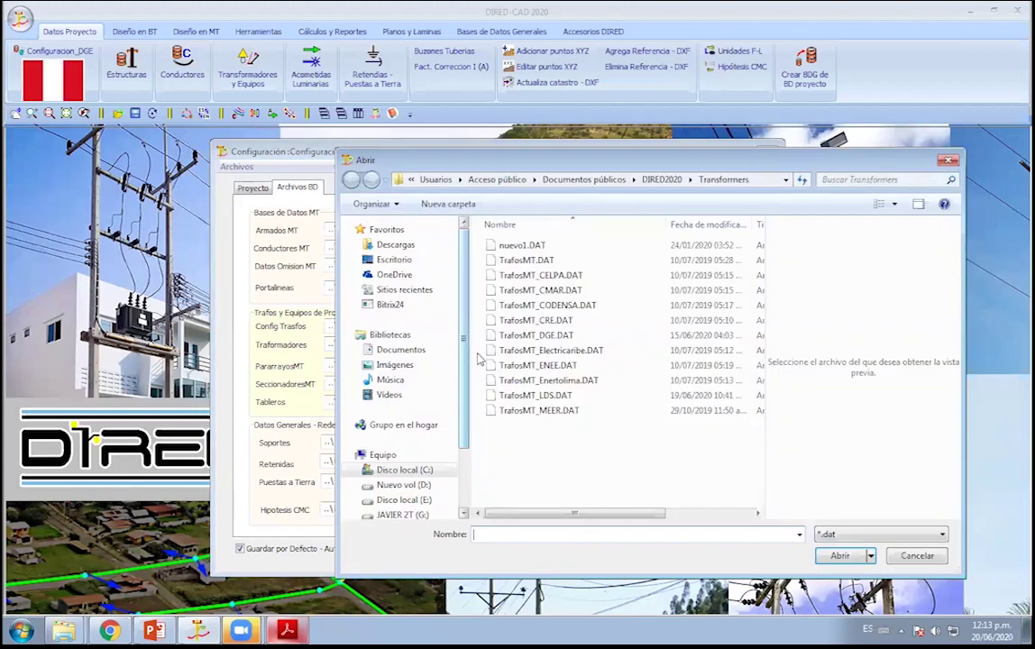
pyautogui.doubleClick(541, 395)
pyautogui.click(464, 367)
pyautogui.doubleClick(541, 365)
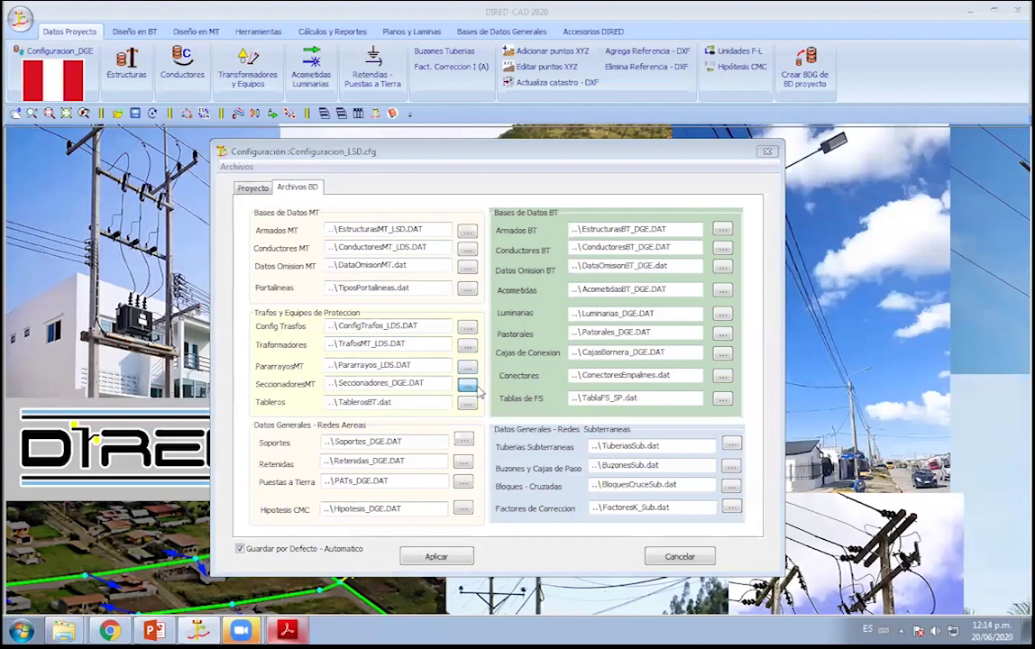
pyautogui.click(466, 384)
pyautogui.doubleClick(563, 363)
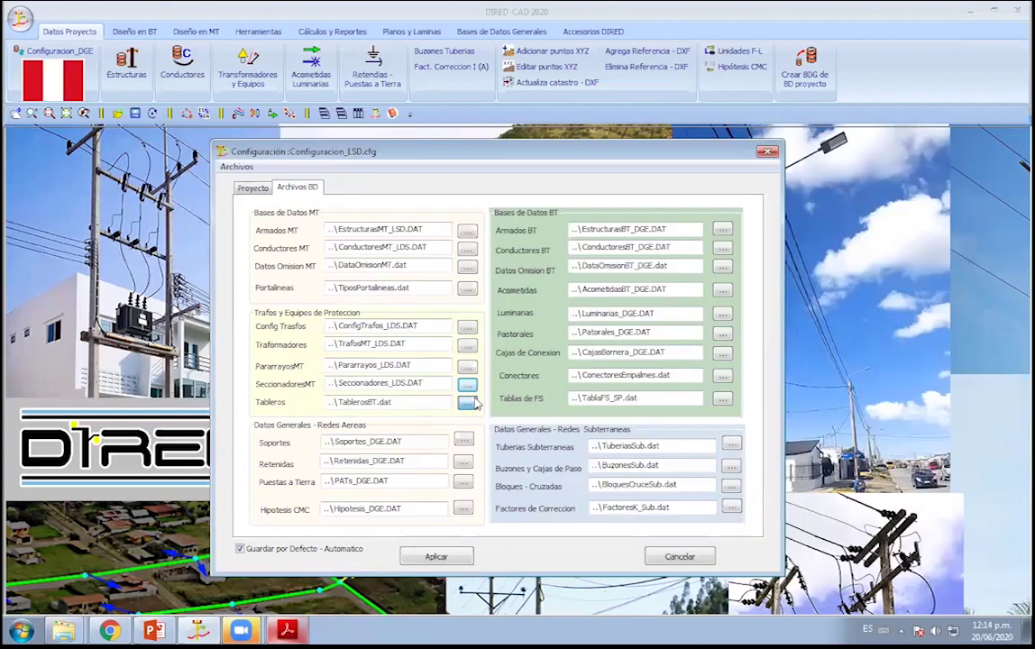
pyautogui.click(466, 402)
pyautogui.doubleClick(554, 289)
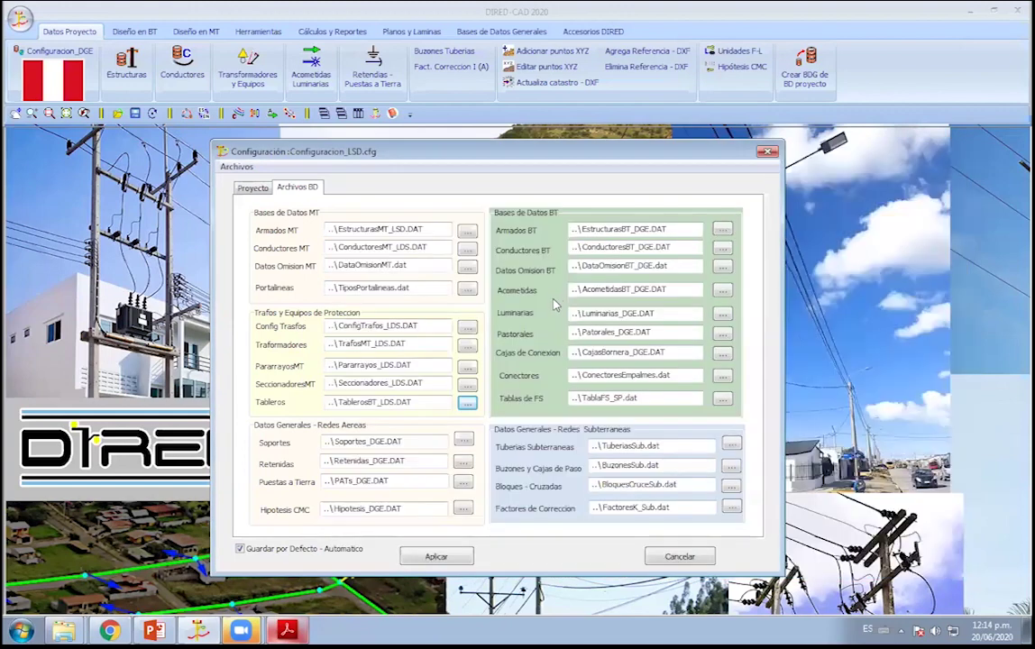
pyautogui.click(463, 440)
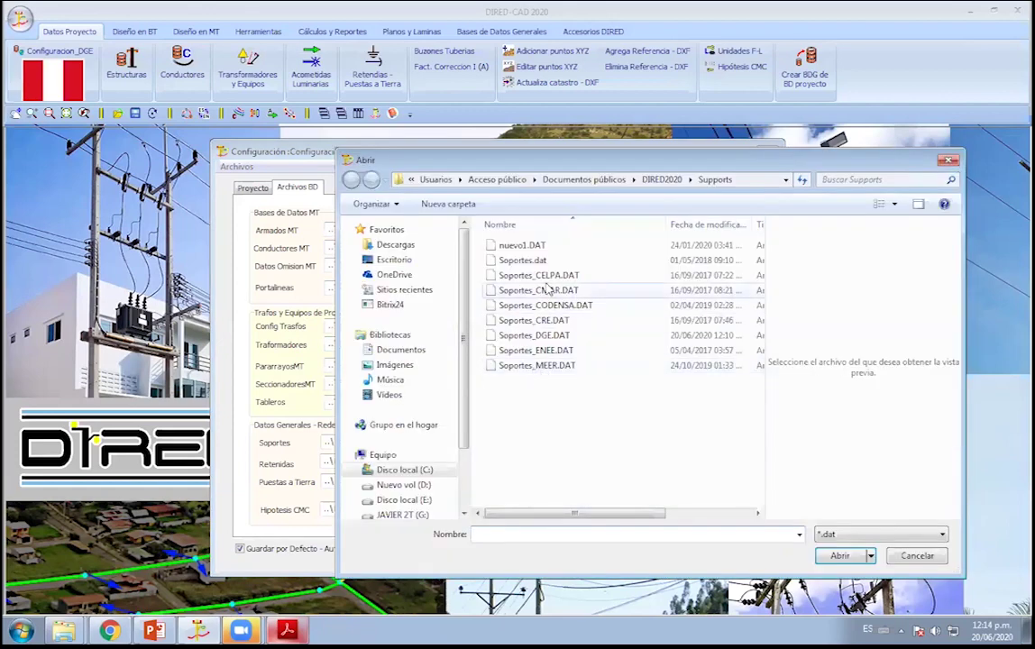
# Set Retenidas_LDS.DAT and PATs_LDS.DAT, keeping Soportes_DGE.DAT and EstructurasBT_DGE.DAT unchanged.
pyautogui.click(914, 555)
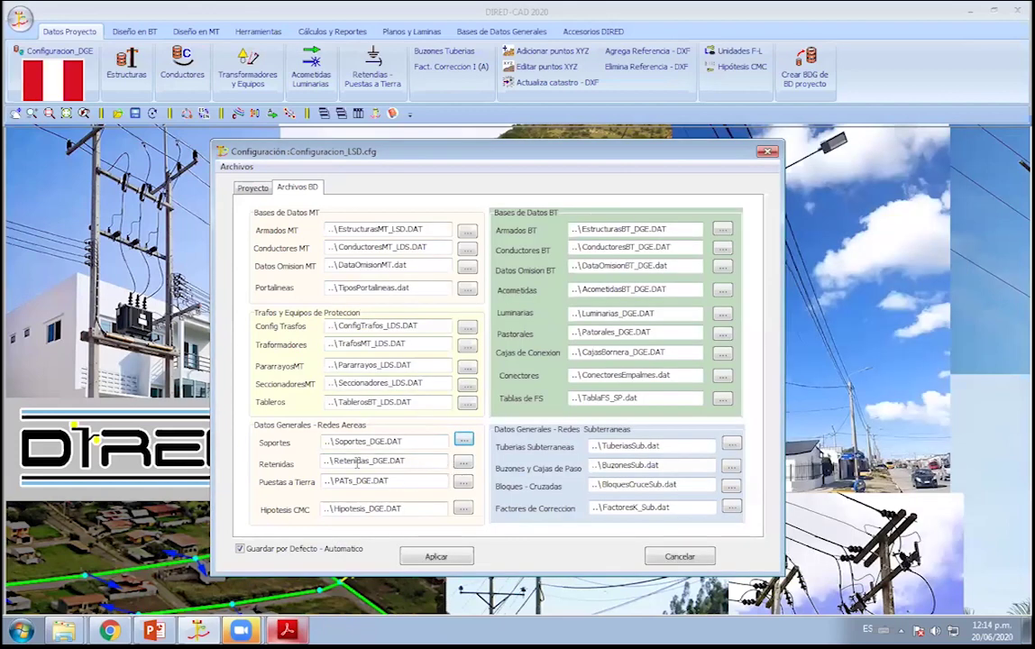
pyautogui.click(462, 462)
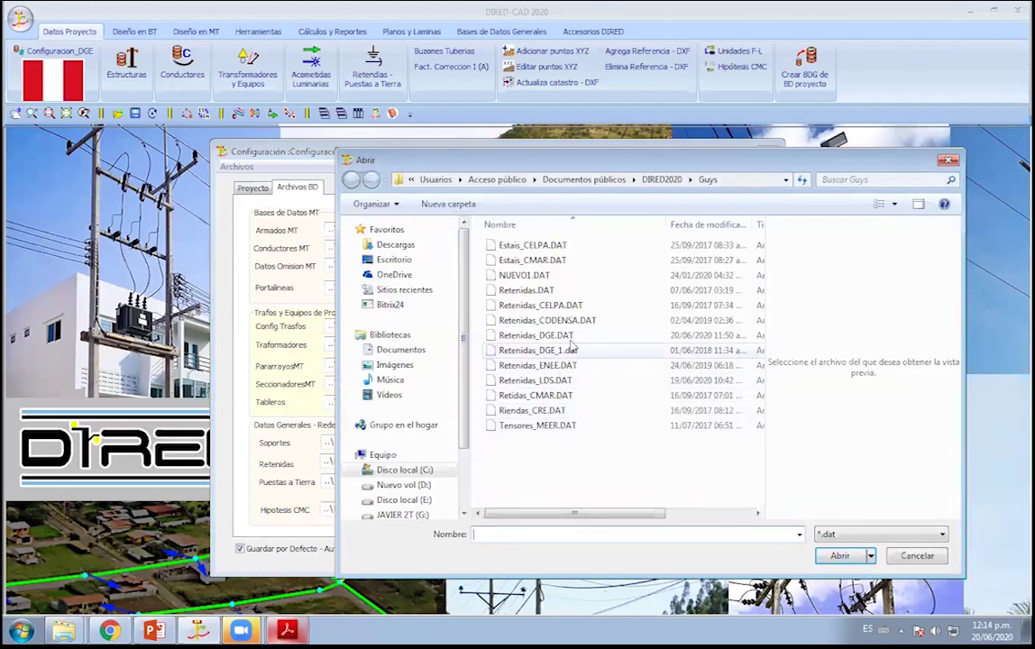
pyautogui.doubleClick(546, 380)
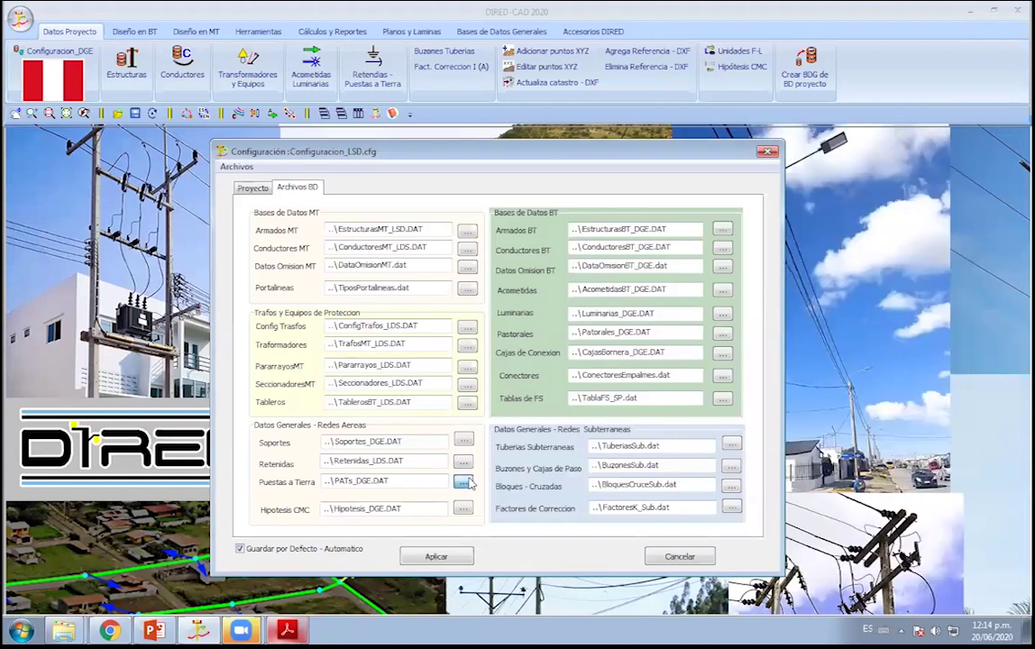
pyautogui.click(462, 483)
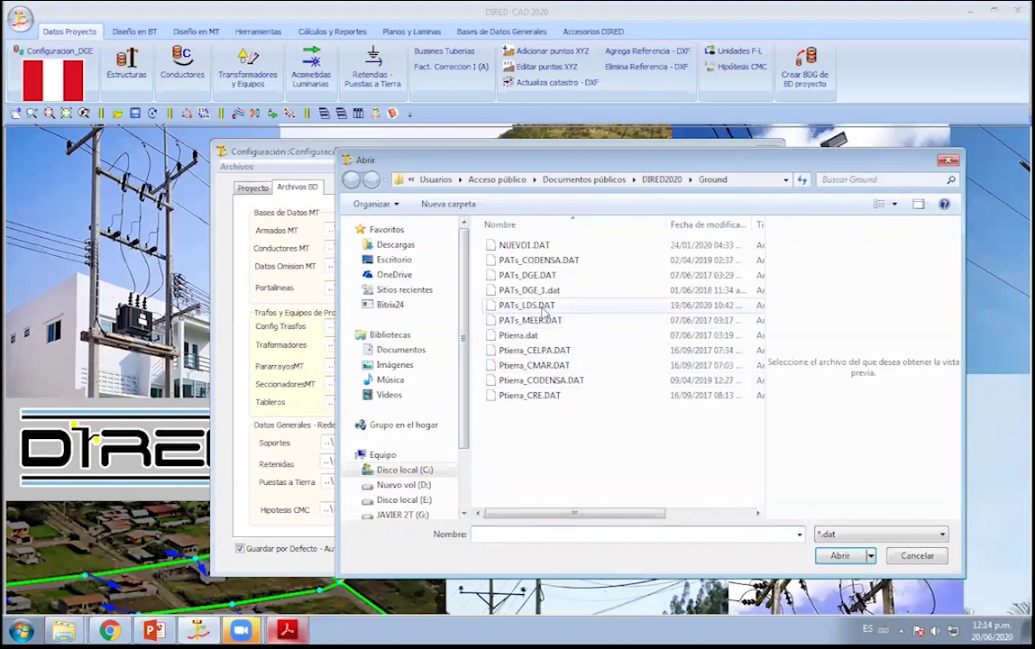
pyautogui.doubleClick(528, 304)
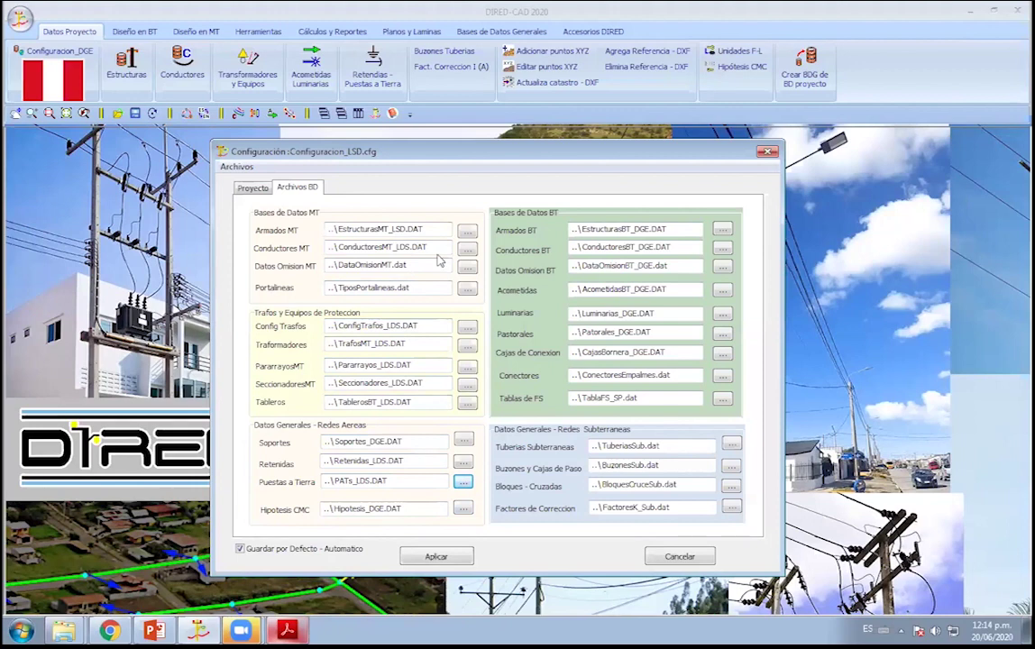
pyautogui.click(726, 231)
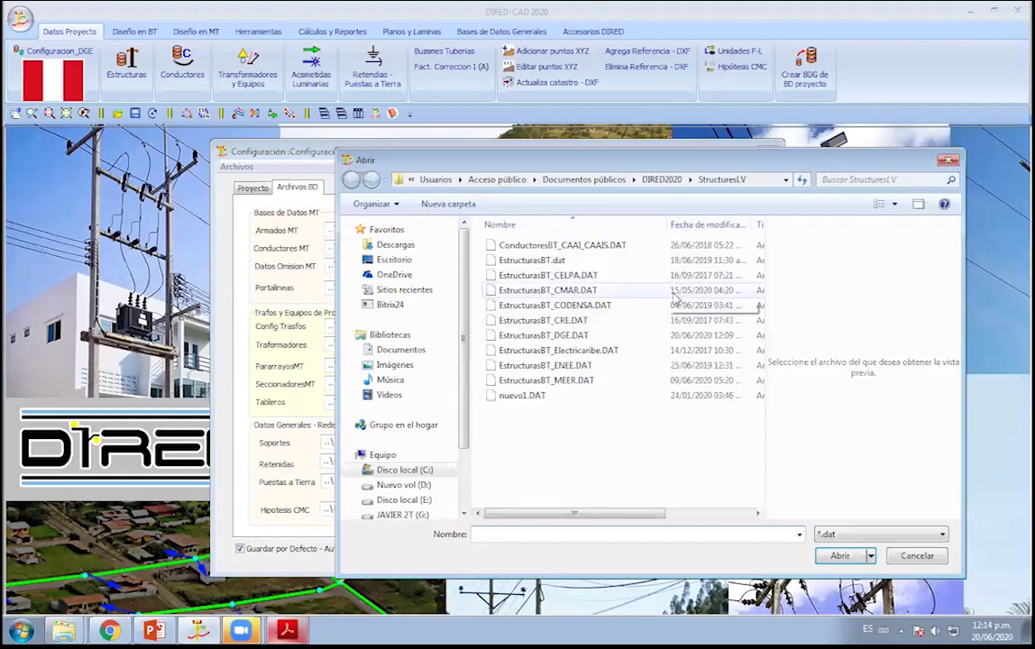
pyautogui.click(544, 334)
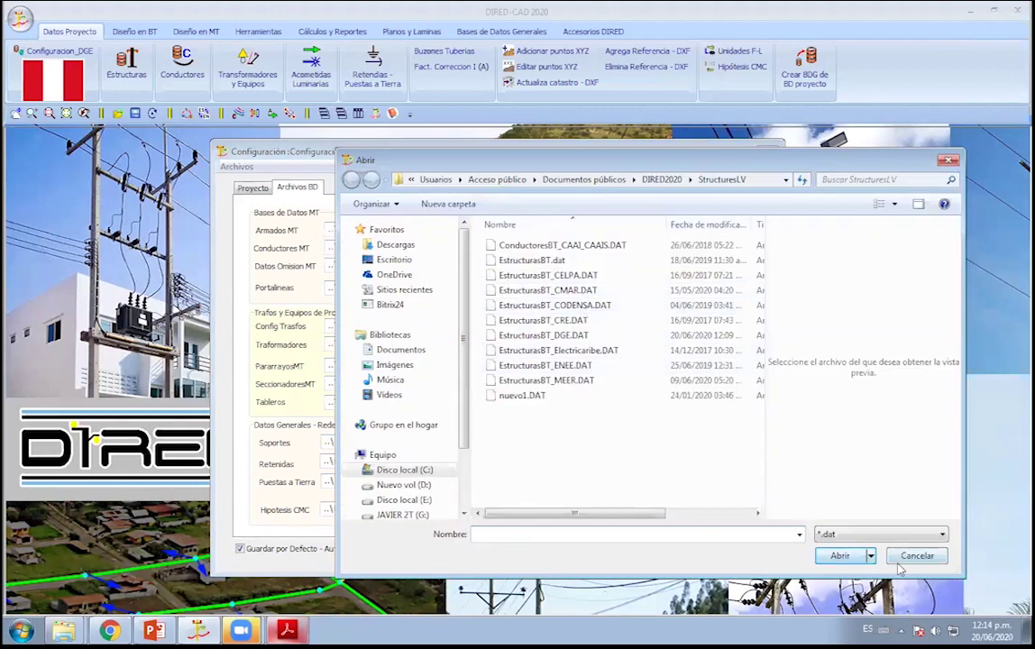
pyautogui.click(839, 555)
# Set low-voltage conductors to ConductoresBT_LDS.DAT, keeping DataOmisionBT_DGE.dat as default data.
pyautogui.click(722, 247)
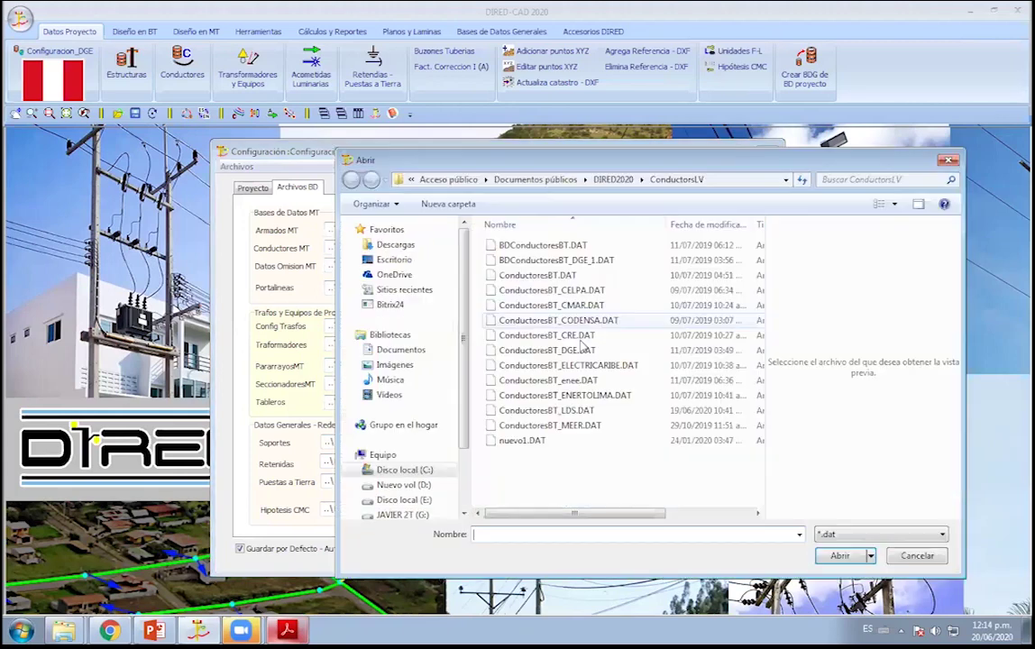
pyautogui.click(546, 410)
pyautogui.click(839, 555)
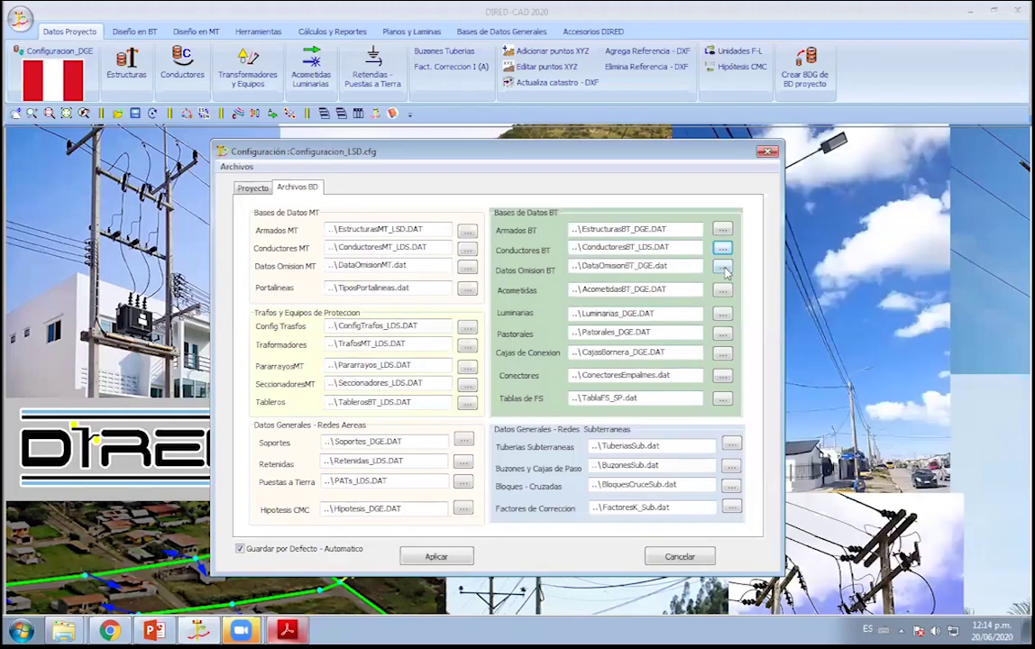
pyautogui.click(722, 267)
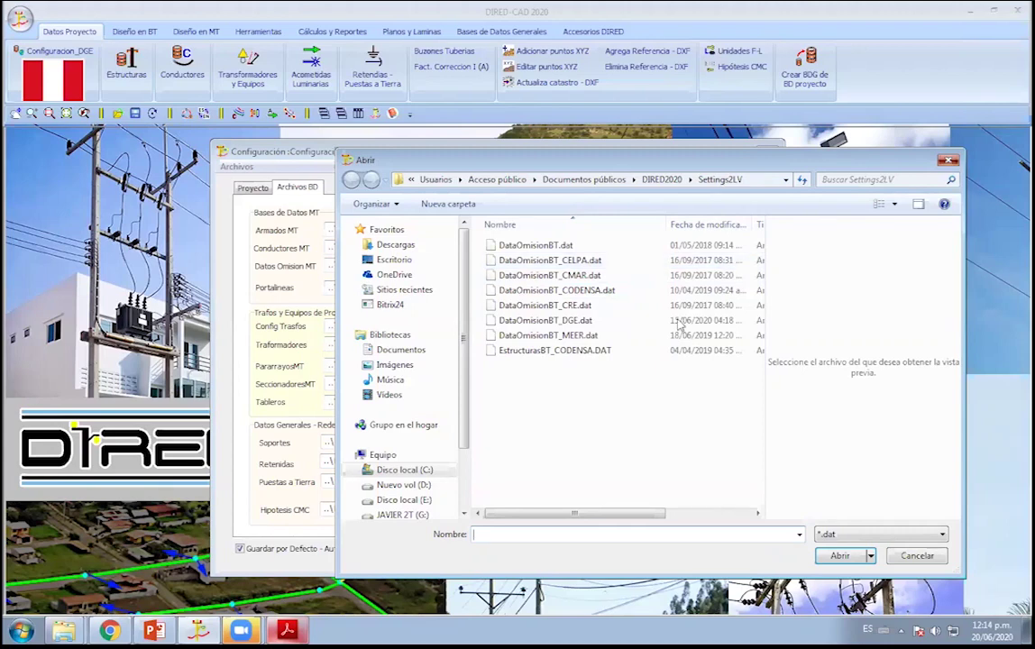
pyautogui.doubleClick(595, 316)
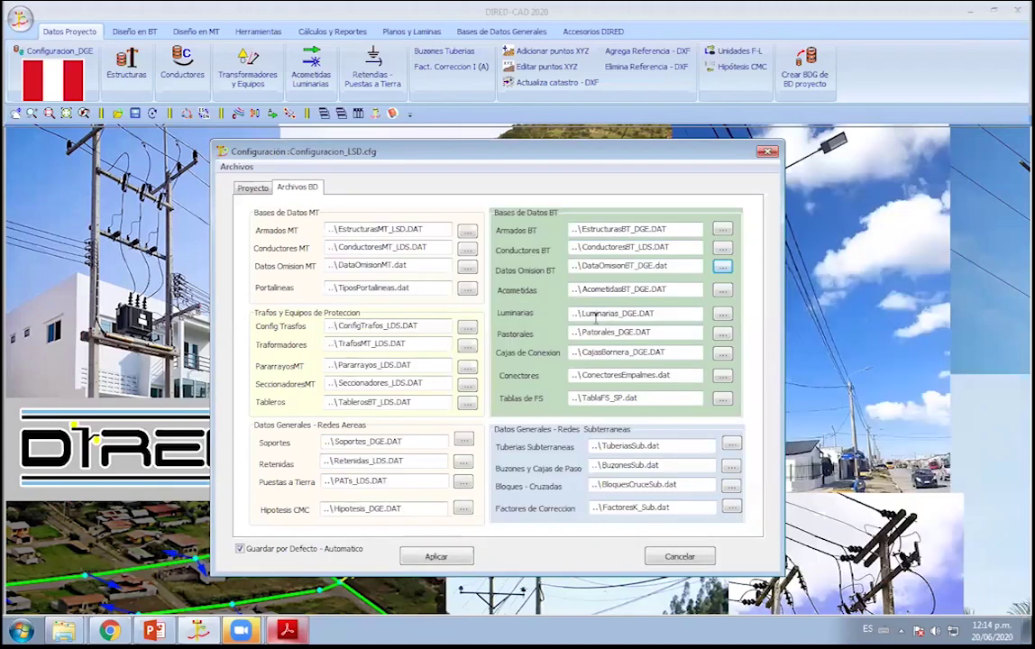
# Set Luminarias_LDS.DAT and Patorales_LDS.DAT for luminaires and brackets, keeping CajasBornera_DGE.DAT.
pyautogui.click(723, 315)
pyautogui.click(543, 362)
pyautogui.click(850, 554)
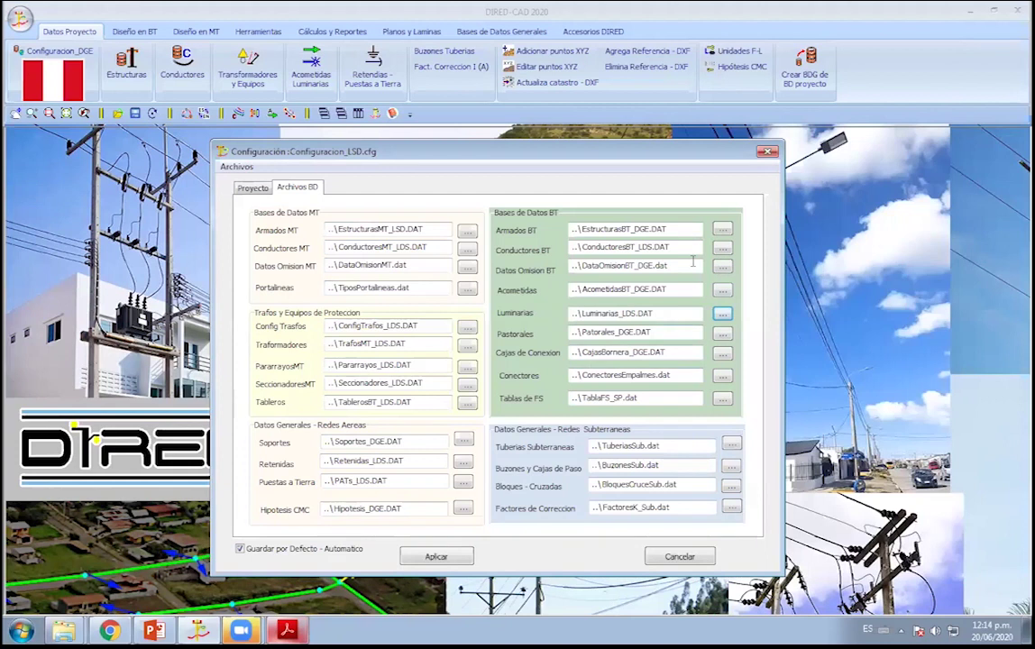
pyautogui.click(722, 333)
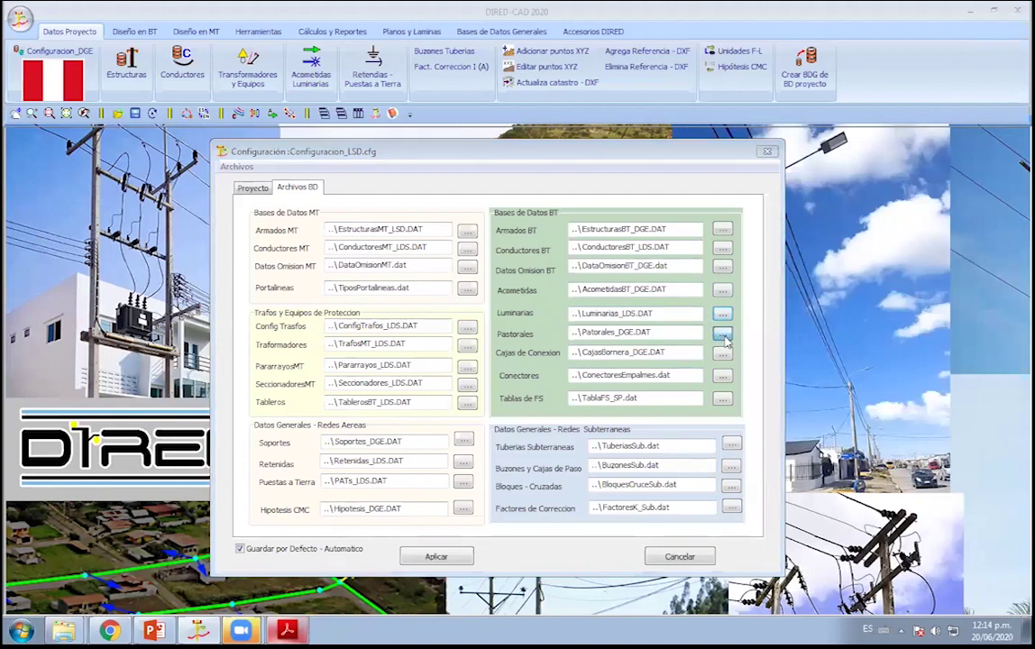
pyautogui.doubleClick(559, 365)
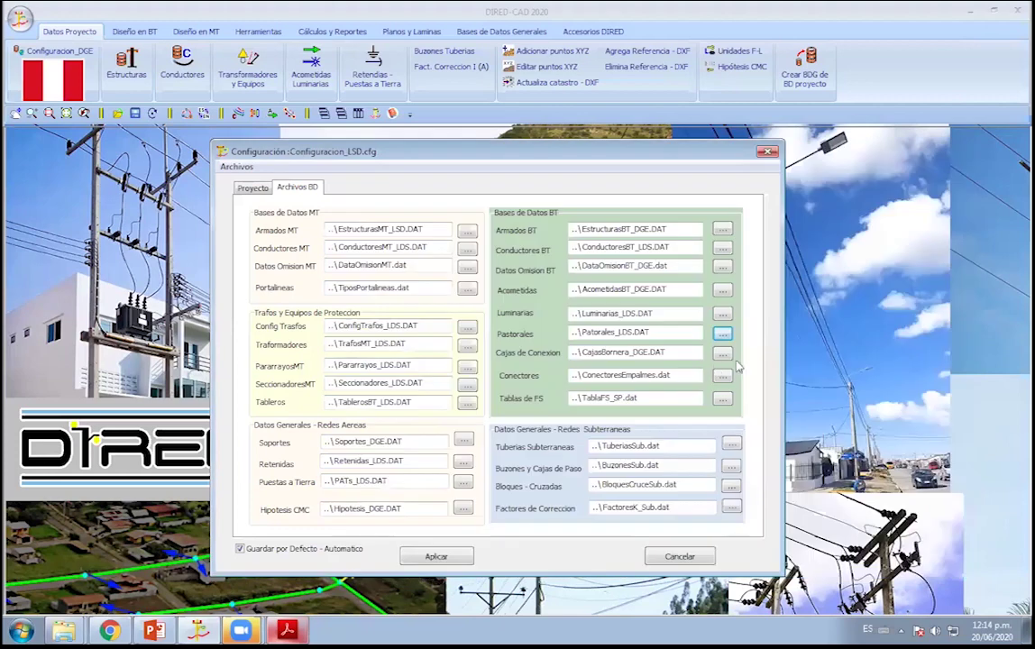
pyautogui.click(722, 352)
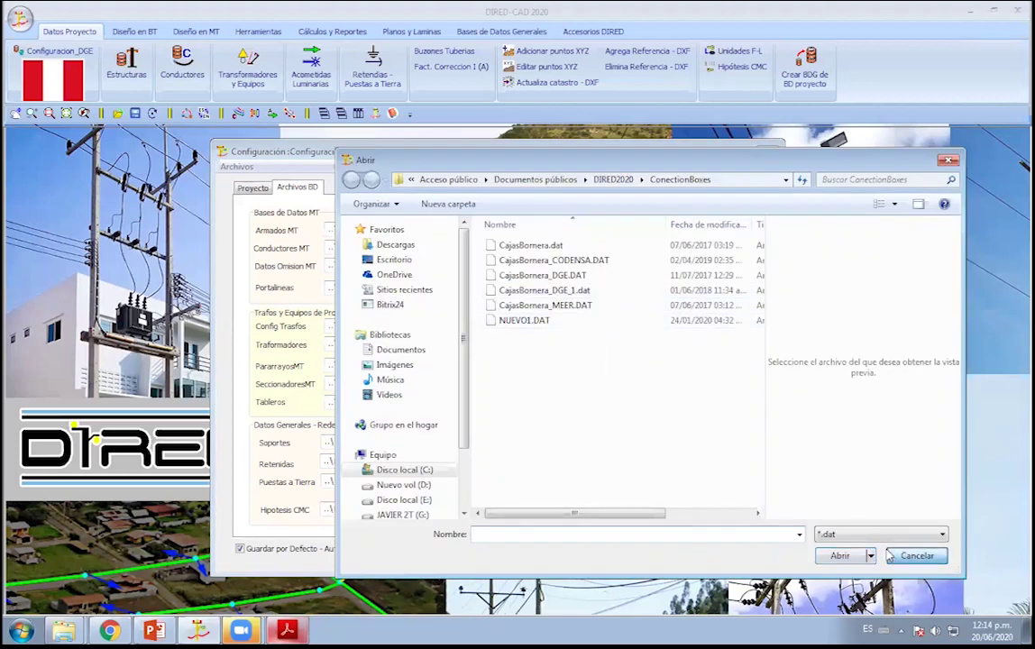
pyautogui.click(915, 555)
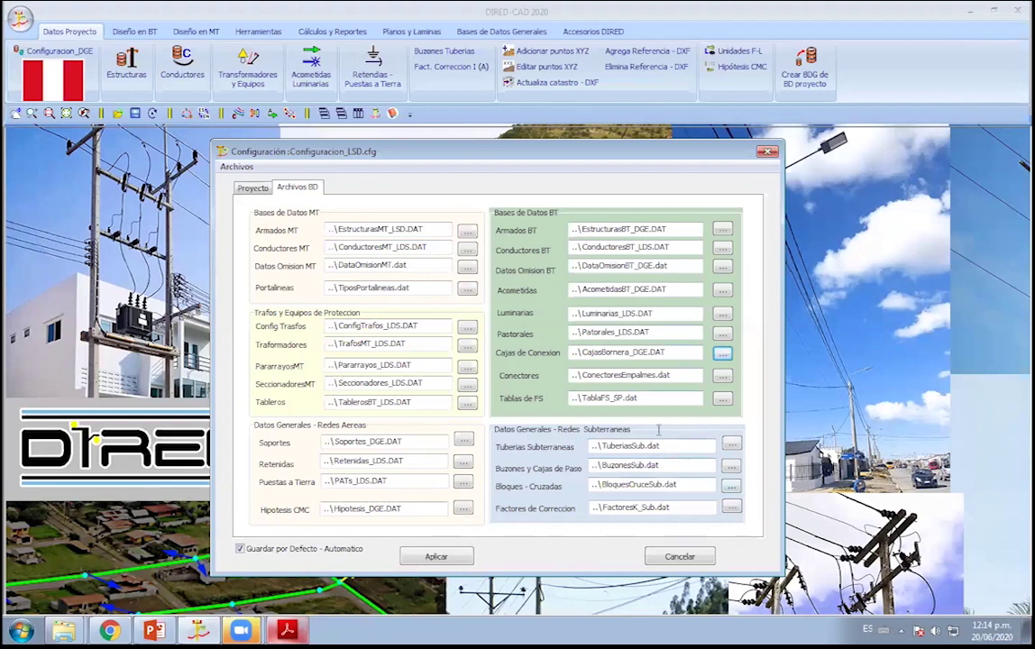
# Apply the database paths and load Configuracion_LSD.cfg as the active project configuration.
pyautogui.click(435, 556)
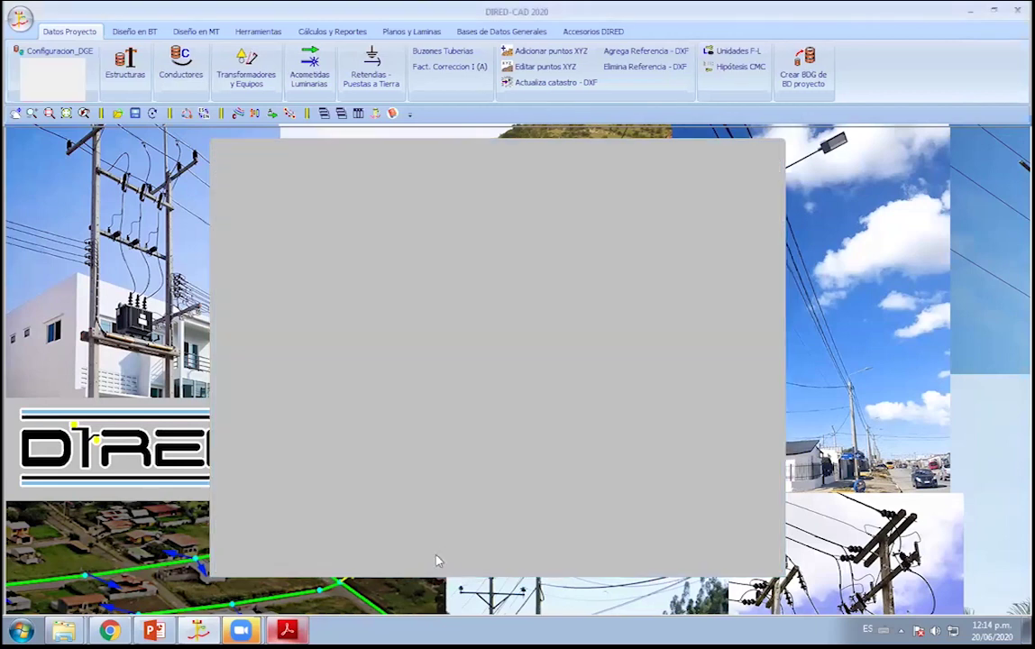
pyautogui.click(79, 51)
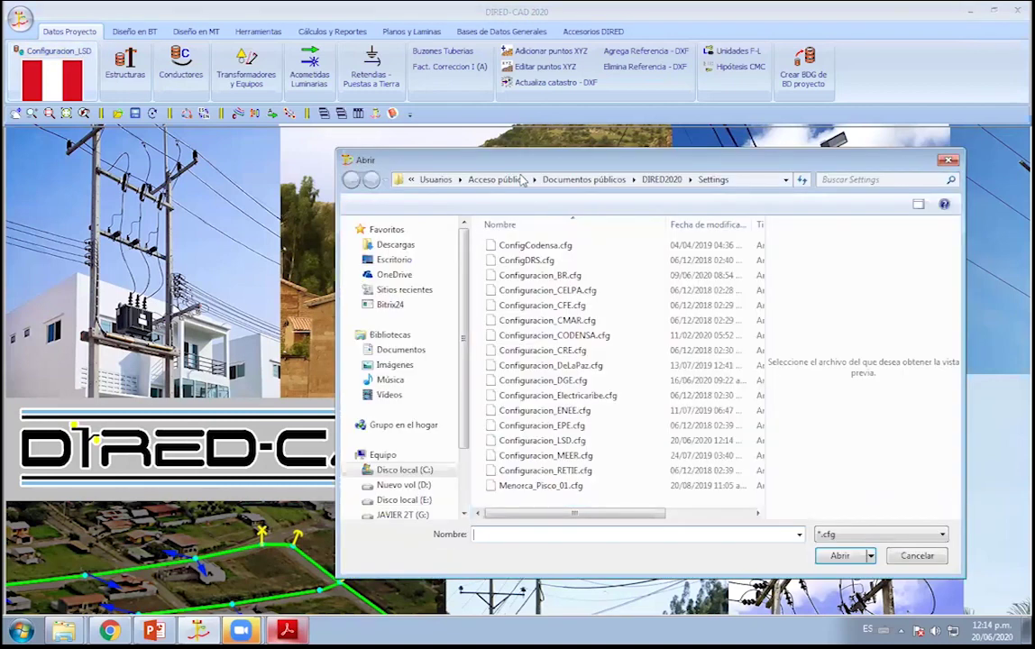
pyautogui.moveTo(508, 169); pyautogui.dragTo(423, 154)
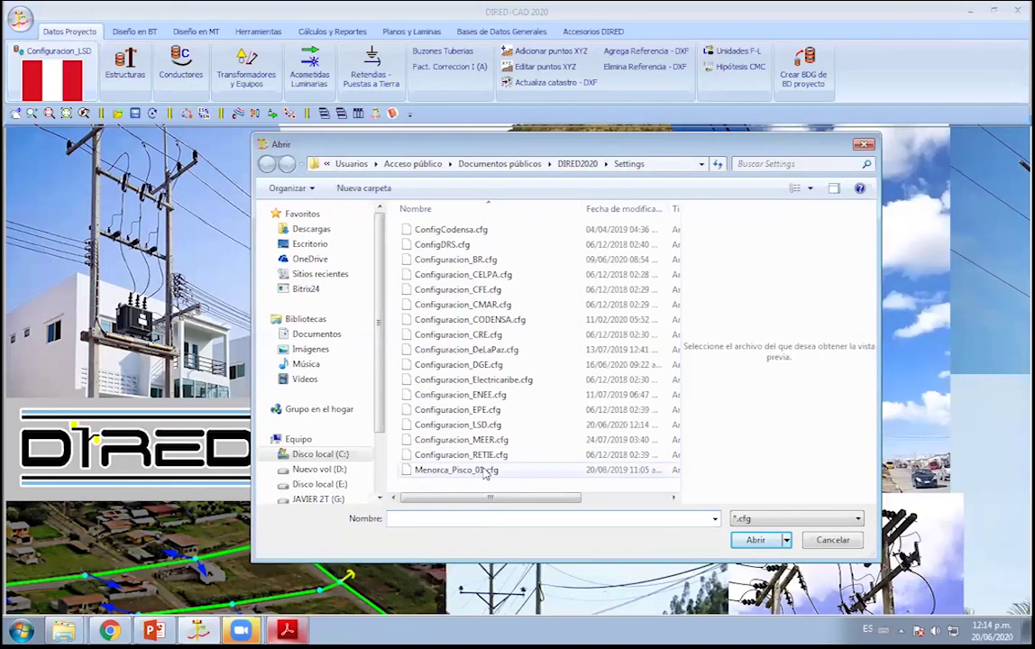
pyautogui.click(772, 542)
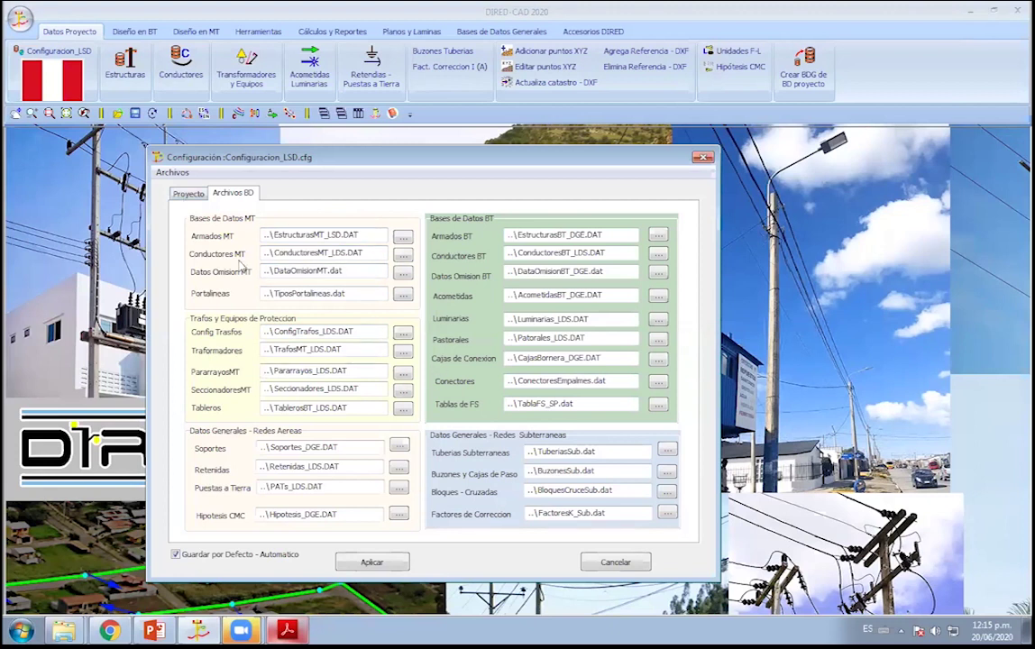
# In the general project data, set Propietario to LUZ DEL SUR and clear Área responsable.
pyautogui.click(176, 188)
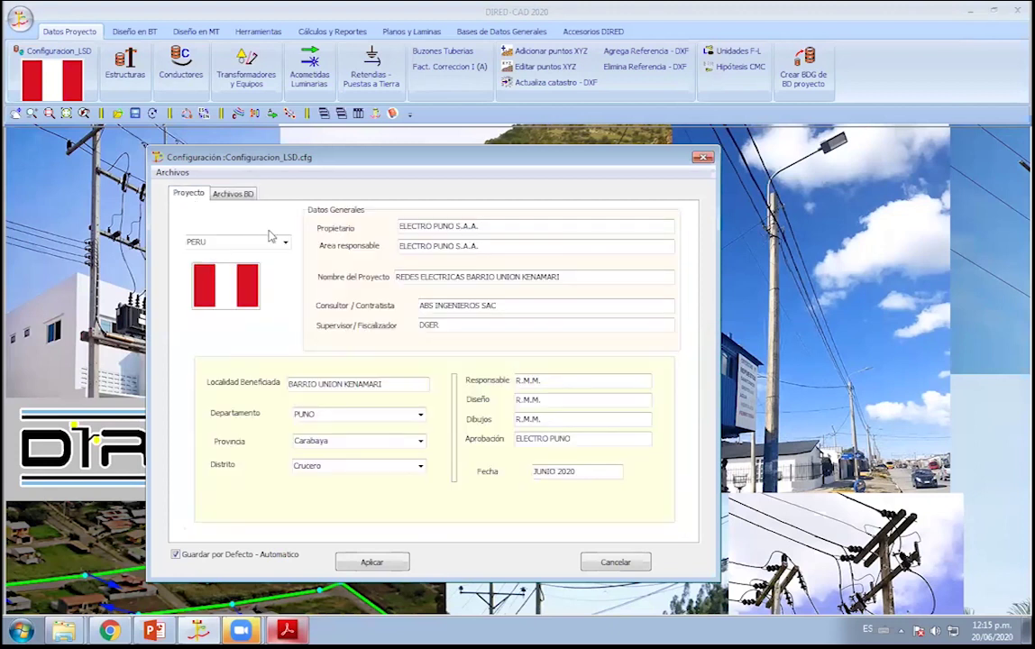
pyautogui.doubleClick(511, 228)
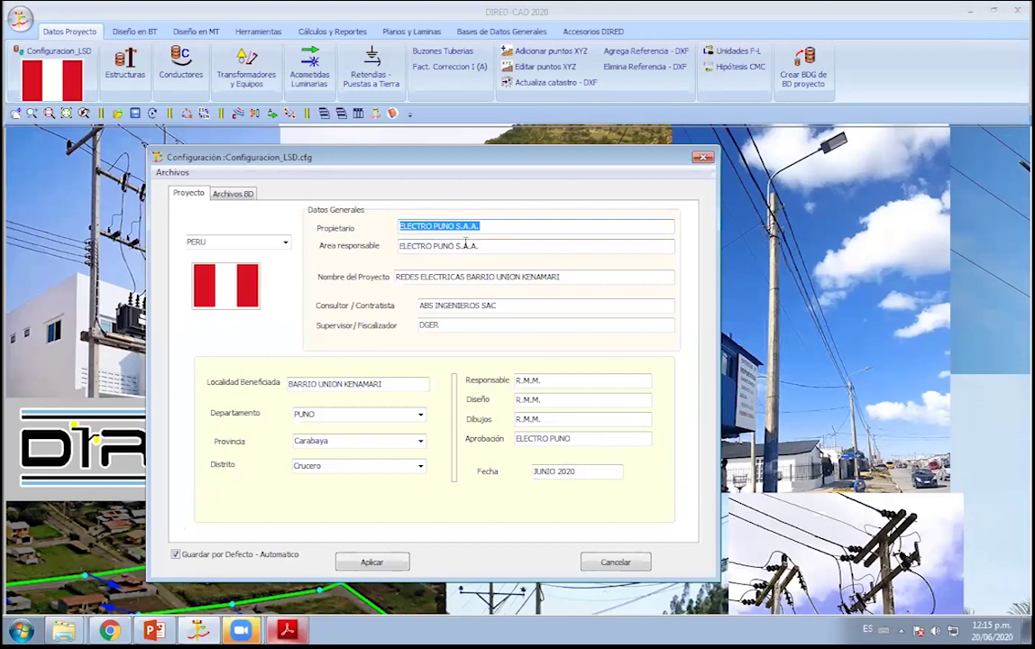
pyautogui.write('LUZ DEL SUR')
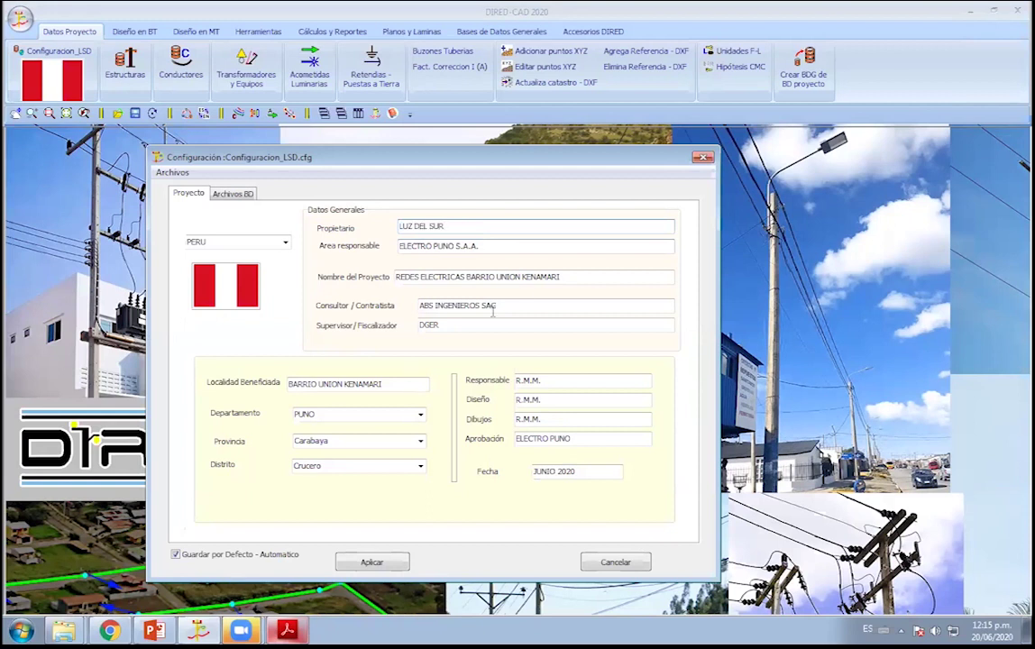
pyautogui.moveTo(485, 251); pyautogui.dragTo(275, 225)
pyautogui.press('BackSpace')
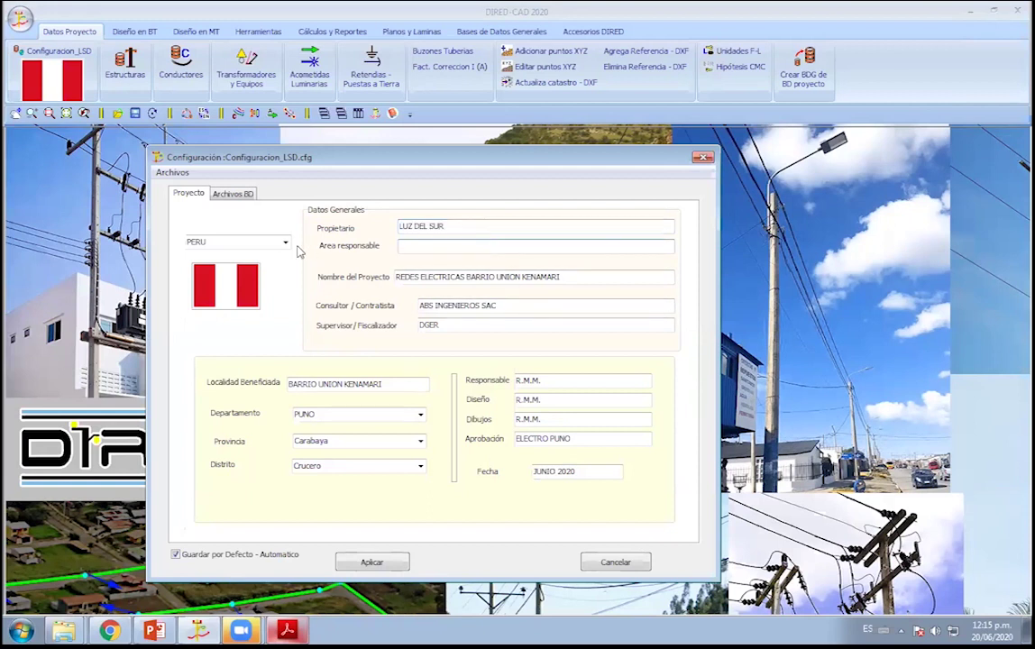
pyautogui.moveTo(411, 384); pyautogui.dragTo(278, 390)
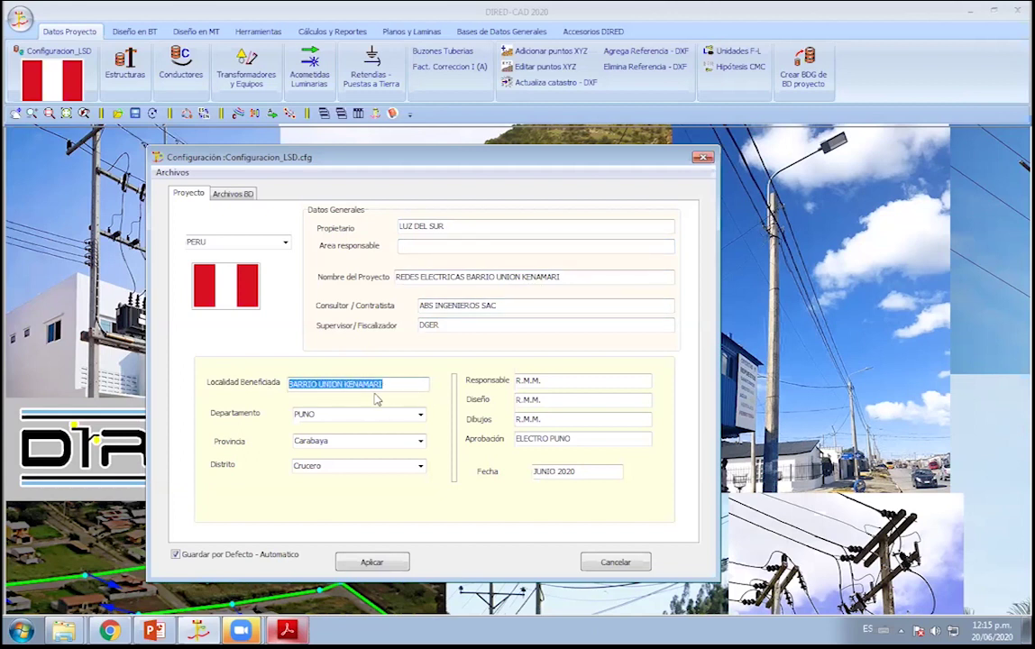
# Set Departamento LIMA, Provincia Cañete and Distrito Cerro Azul.
pyautogui.click(420, 415)
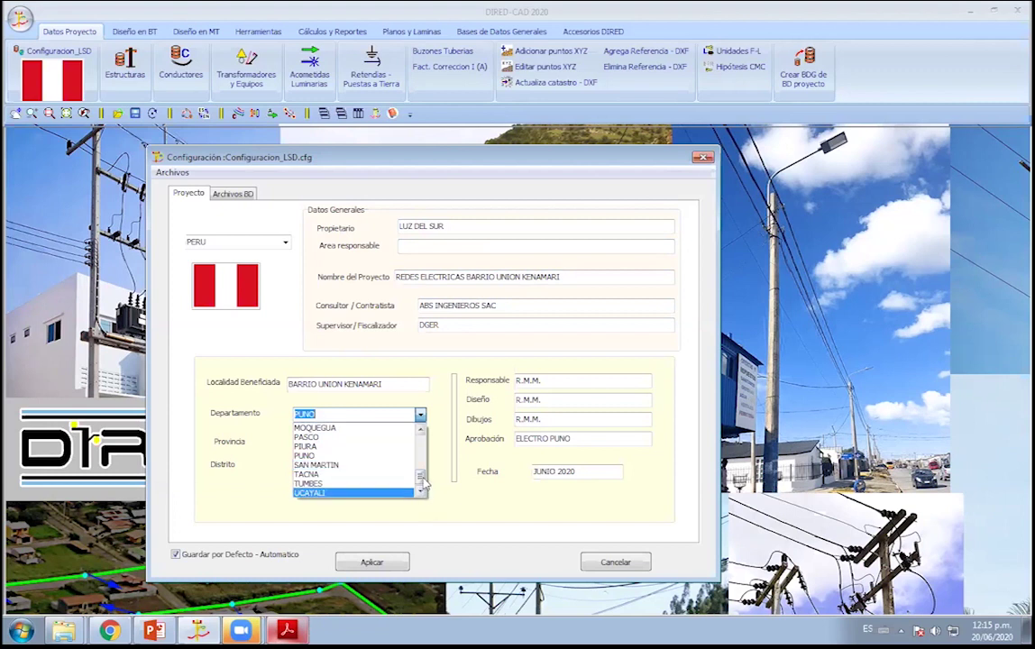
pyautogui.scroll(1, 421, 476)
pyautogui.click(311, 436)
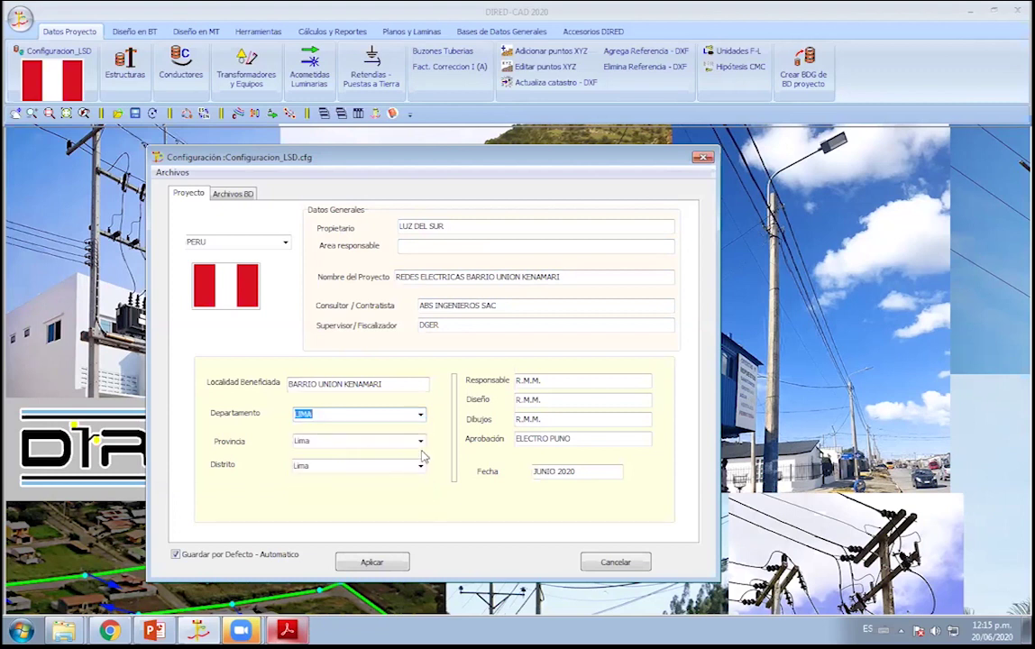
pyautogui.click(419, 441)
pyautogui.click(340, 489)
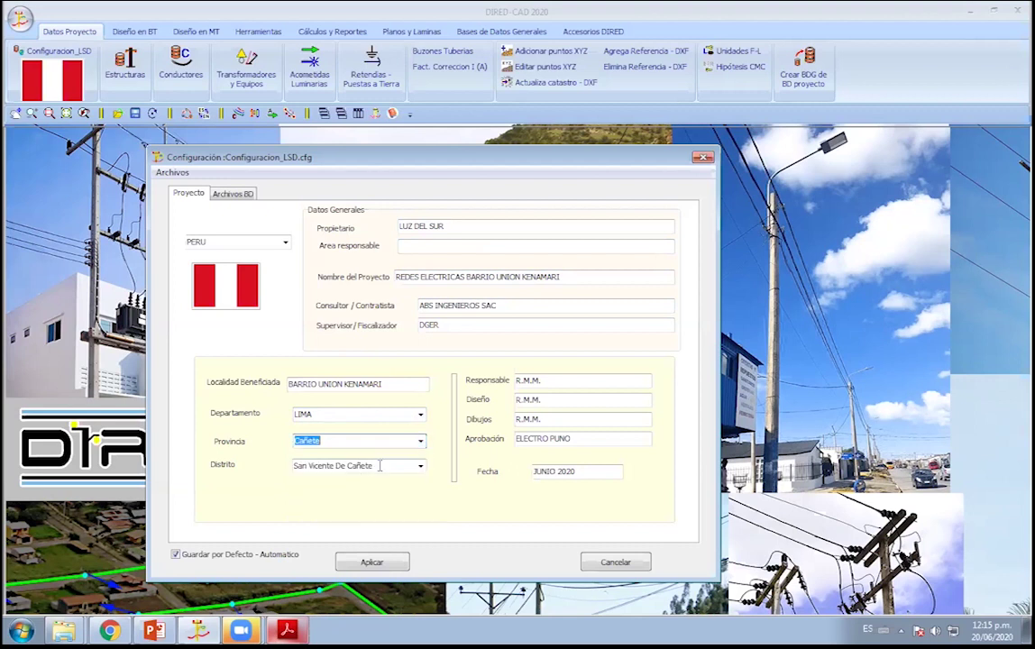
pyautogui.click(417, 469)
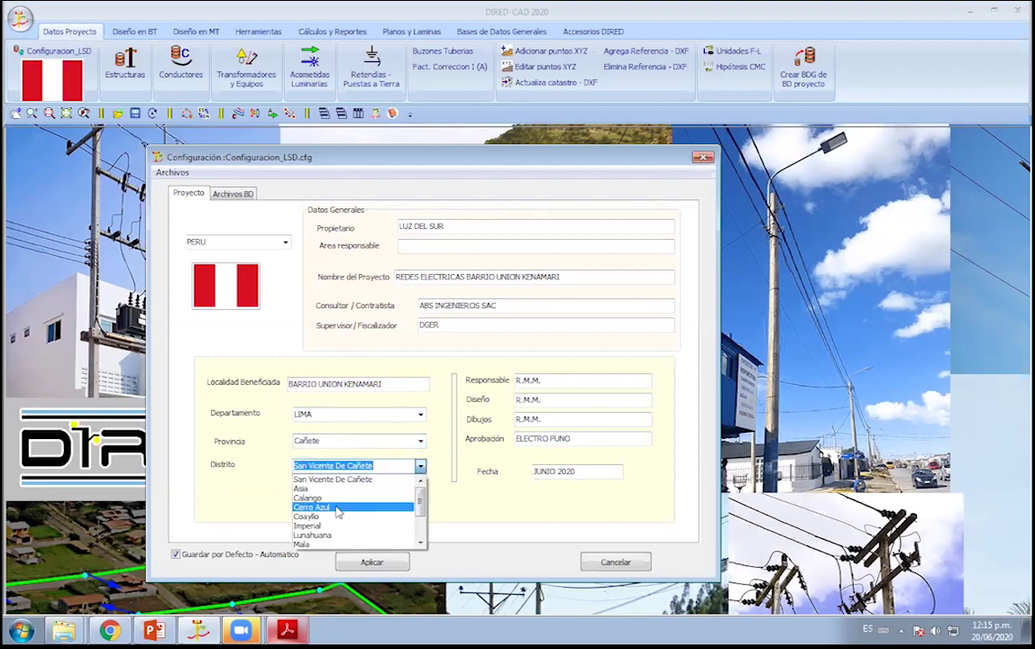
pyautogui.click(337, 508)
pyautogui.click(322, 414)
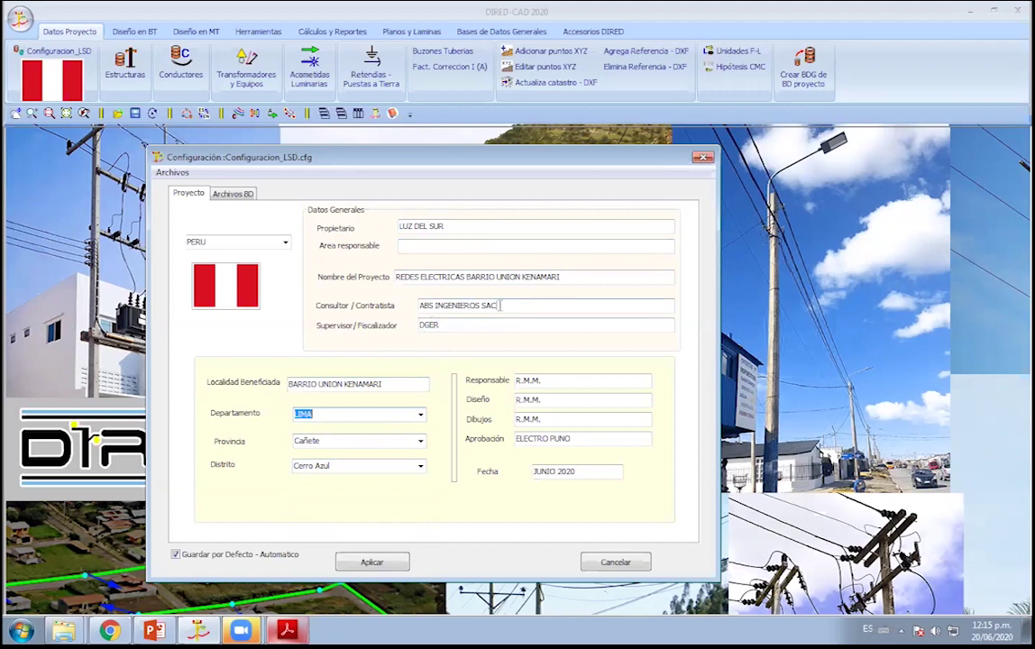
# Clear the old approver ELECTRO PUNO so Aprobación becomes LUZ DEL SUR, reviewing consultant and initials fields.
pyautogui.moveTo(500, 306); pyautogui.dragTo(408, 326)
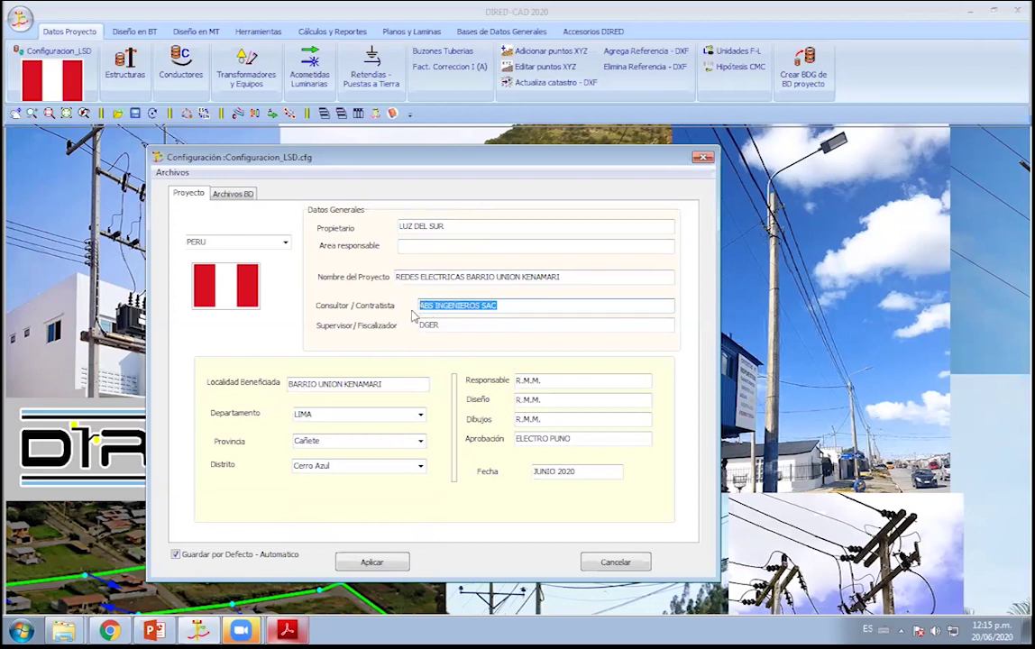
pyautogui.press('Tab')
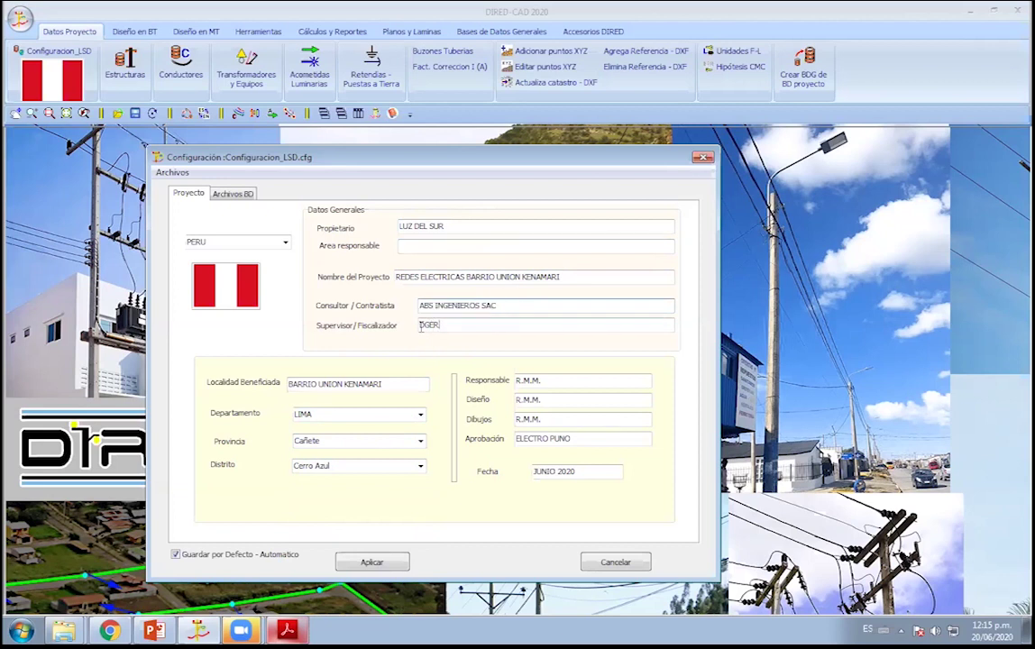
pyautogui.click(565, 472)
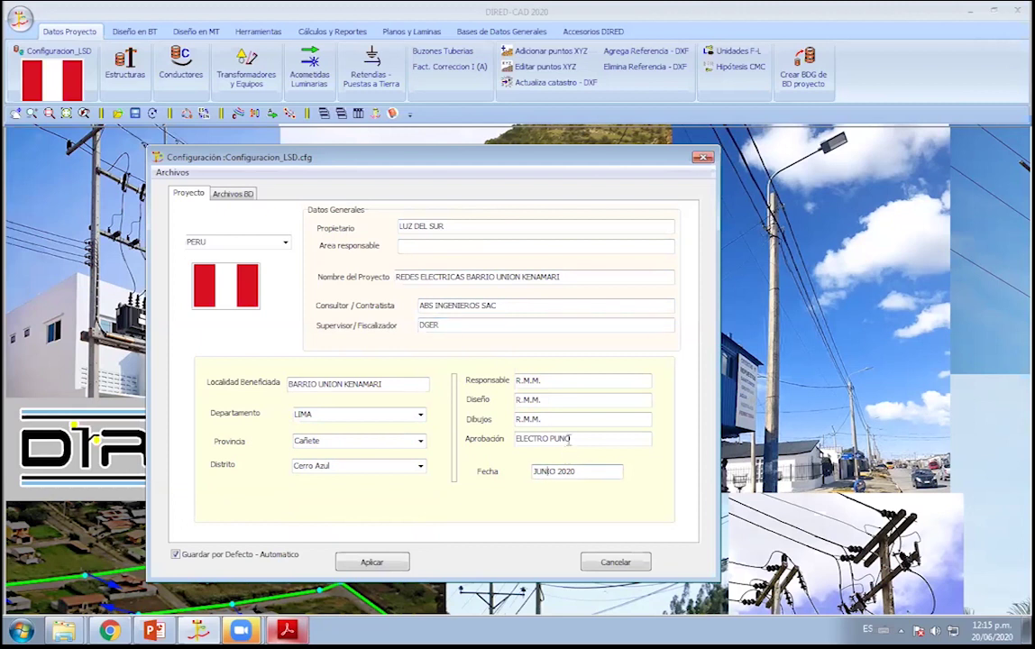
pyautogui.moveTo(569, 440); pyautogui.dragTo(468, 429)
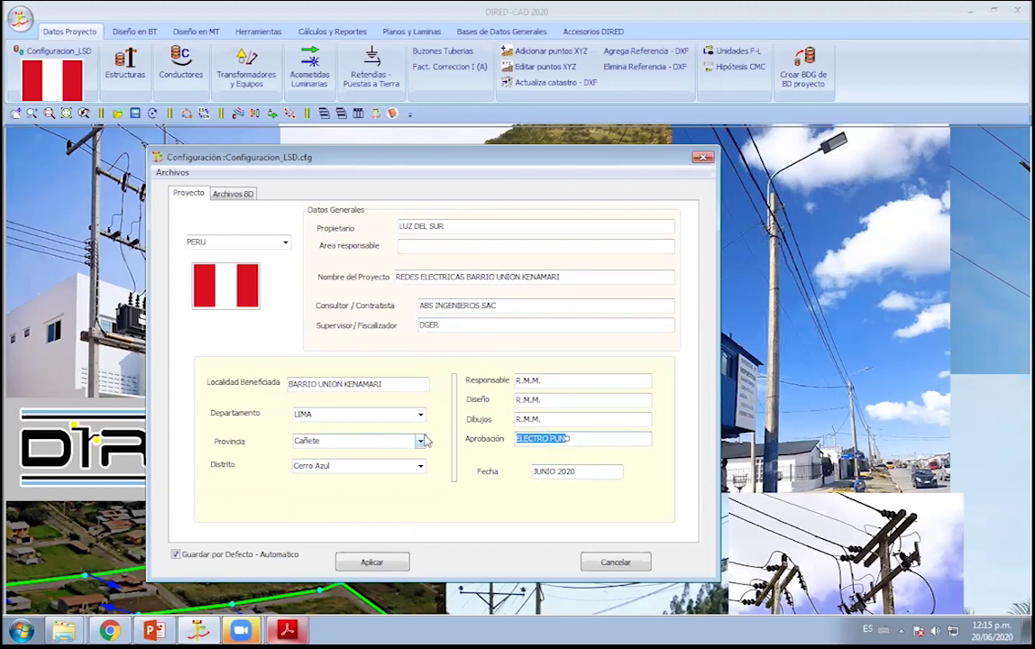
pyautogui.press('BackSpace')
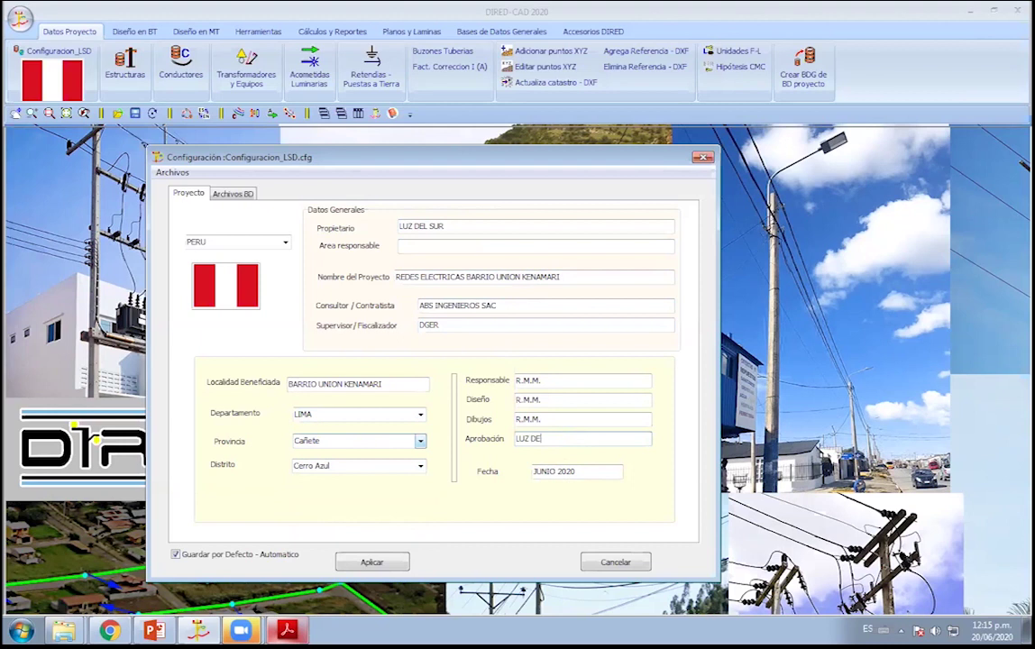
pyautogui.write('LUZ DEL SUR')
pyautogui.moveTo(552, 381)
pyautogui.mouseDown()
pyautogui.moveTo(513, 381)
pyautogui.moveTo(524, 412)
pyautogui.mouseUp()
pyautogui.doubleClick(525, 415)
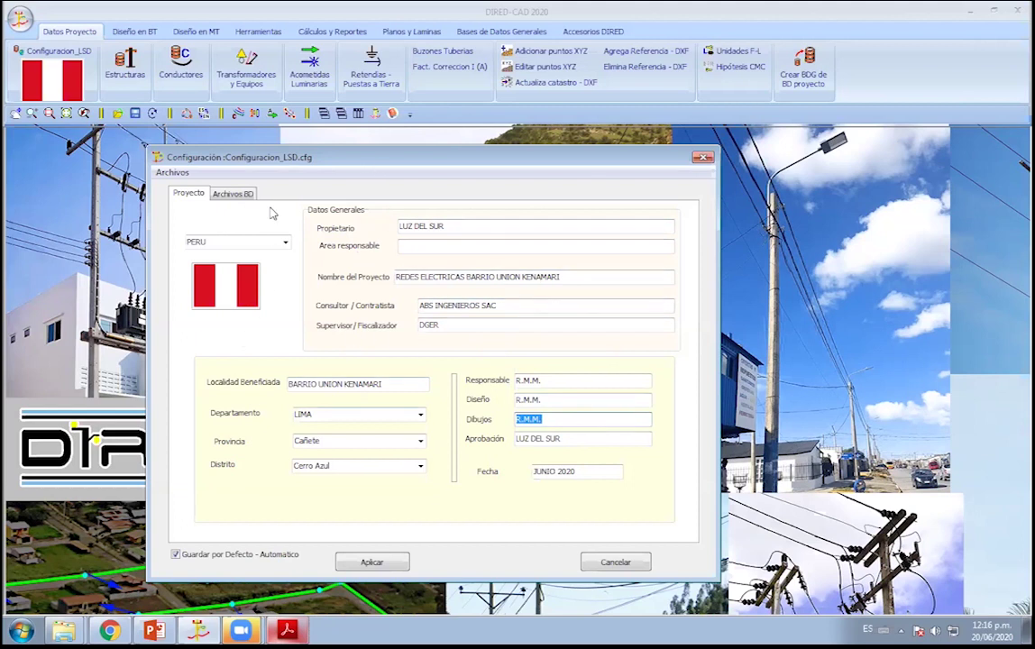
# Check the Archivos BD paths, apply the settings and confirm Configuracion_LSD.cfg.
pyautogui.click(239, 194)
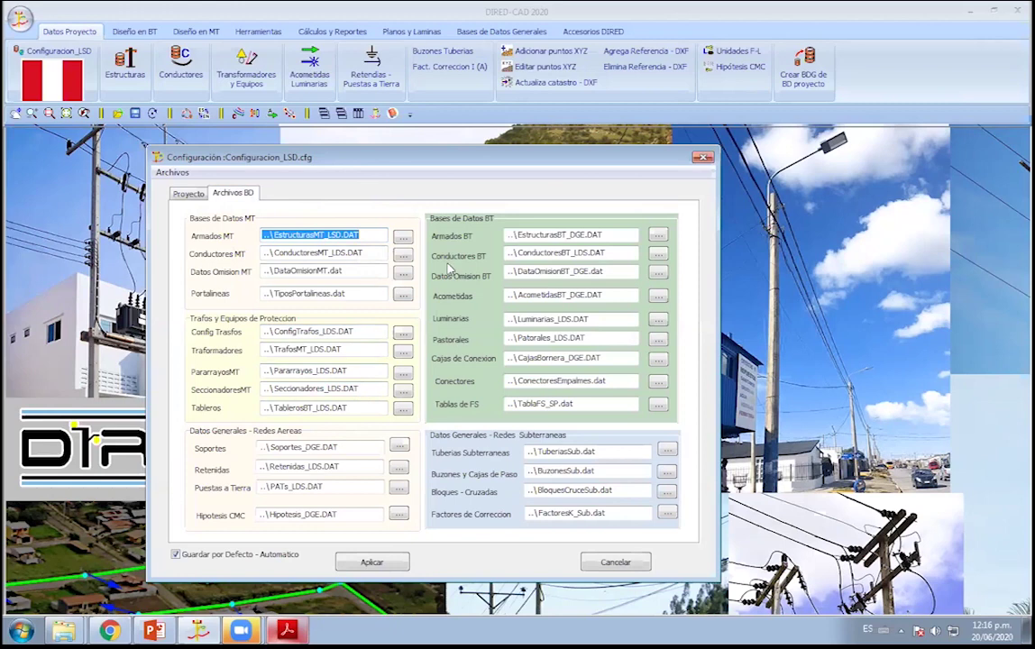
pyautogui.click(371, 562)
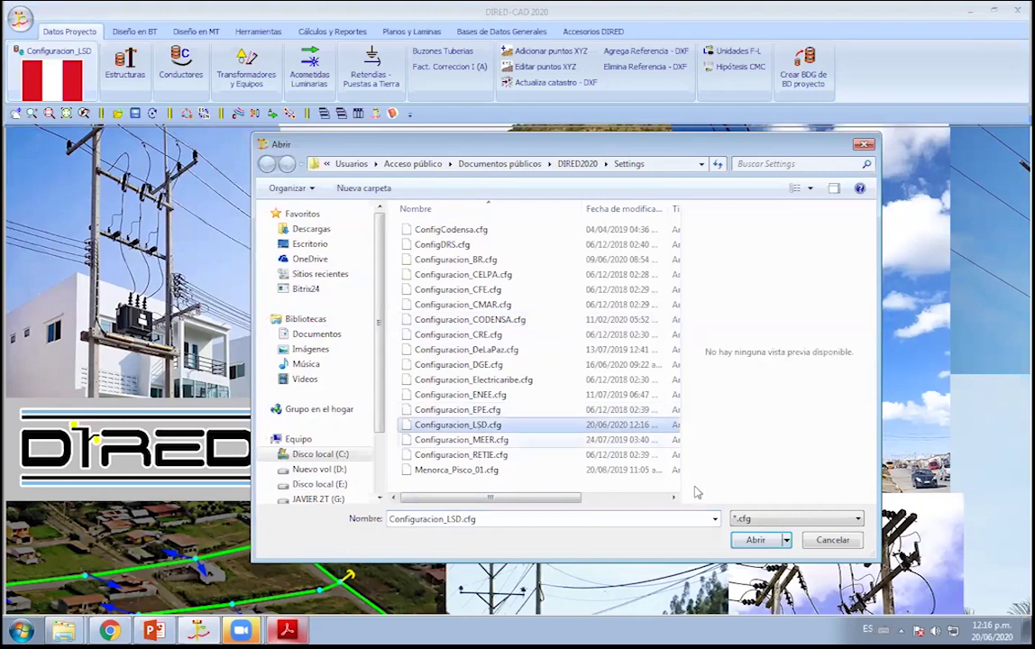
pyautogui.doubleClick(540, 424)
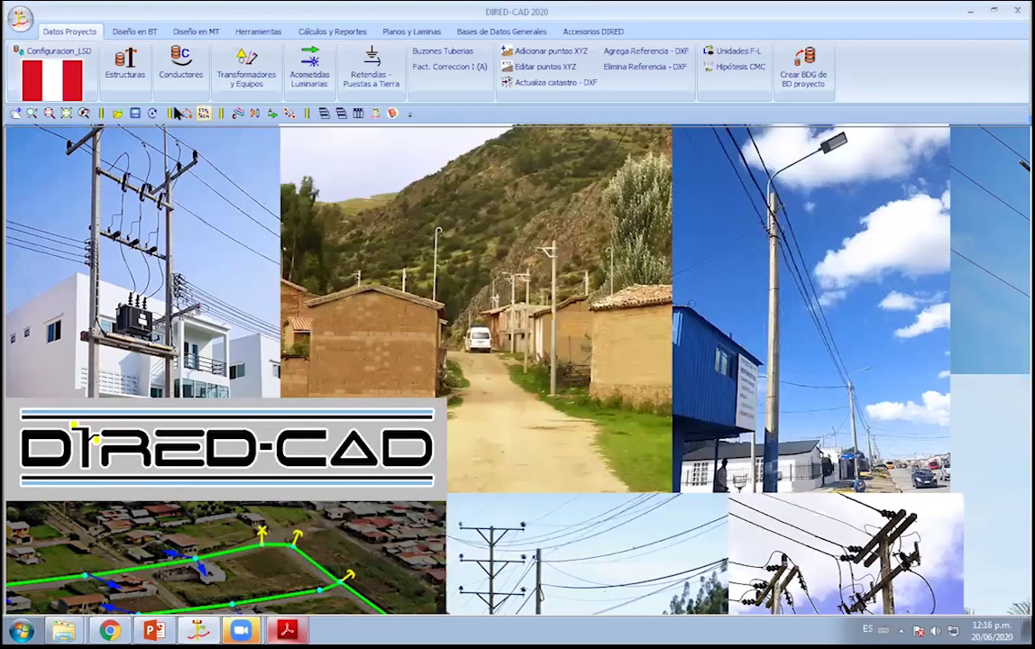
# Open Catastro Urbano from Escritorio > Dired Básico > DiredCaD 2020 OnLine.
pyautogui.click(16, 25)
pyautogui.click(33, 44)
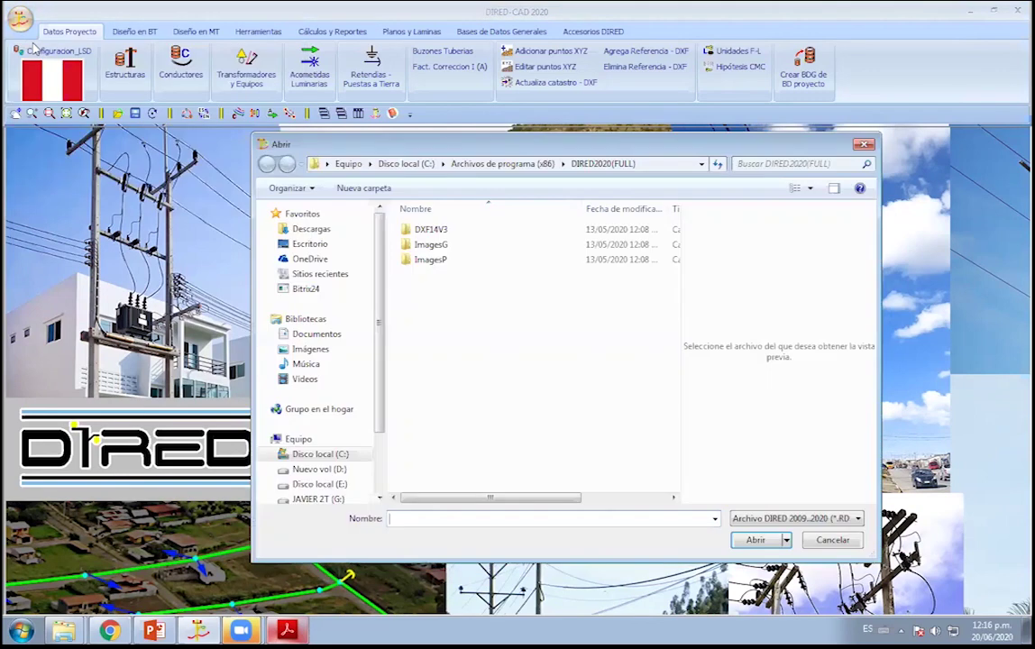
pyautogui.click(310, 244)
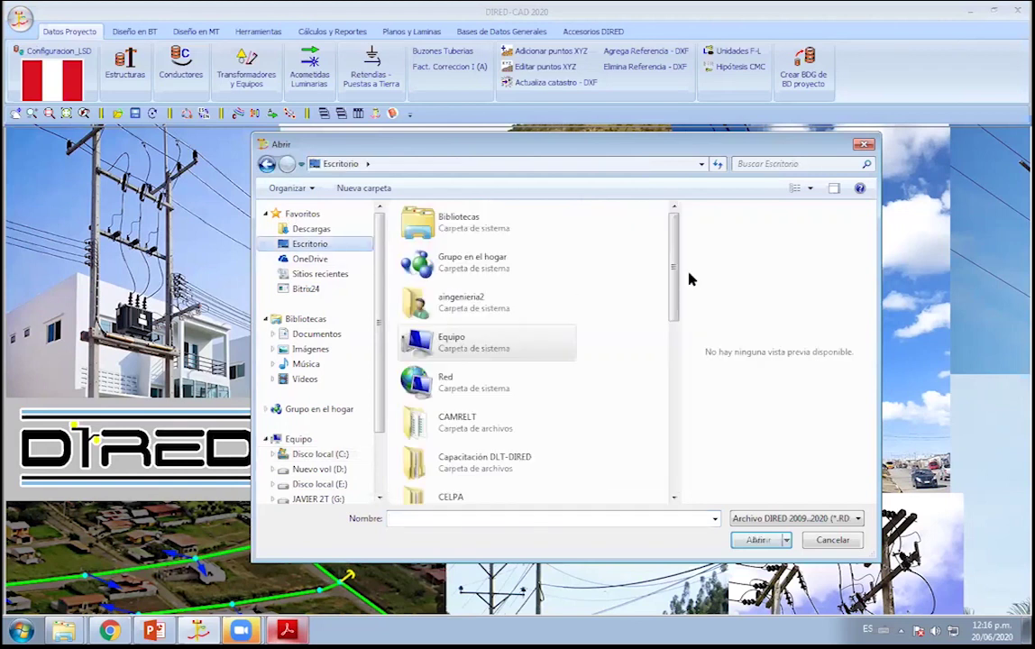
pyautogui.scroll(-3, 674, 279)
pyautogui.scroll(-2, 676, 288)
pyautogui.scroll(-2, 667, 315)
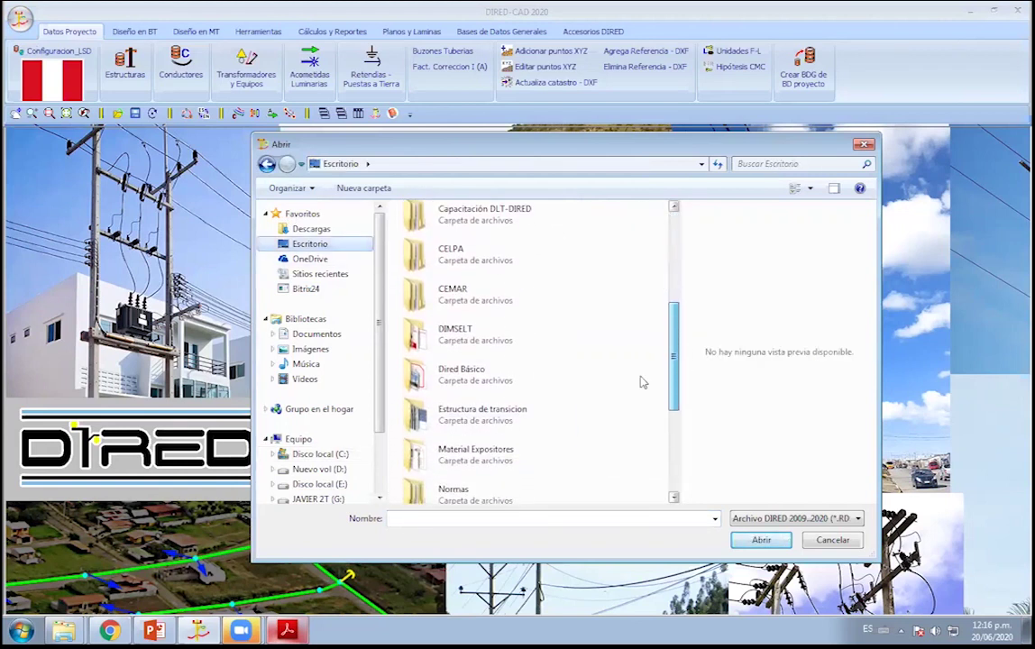
pyautogui.doubleClick(461, 387)
pyautogui.doubleClick(522, 243)
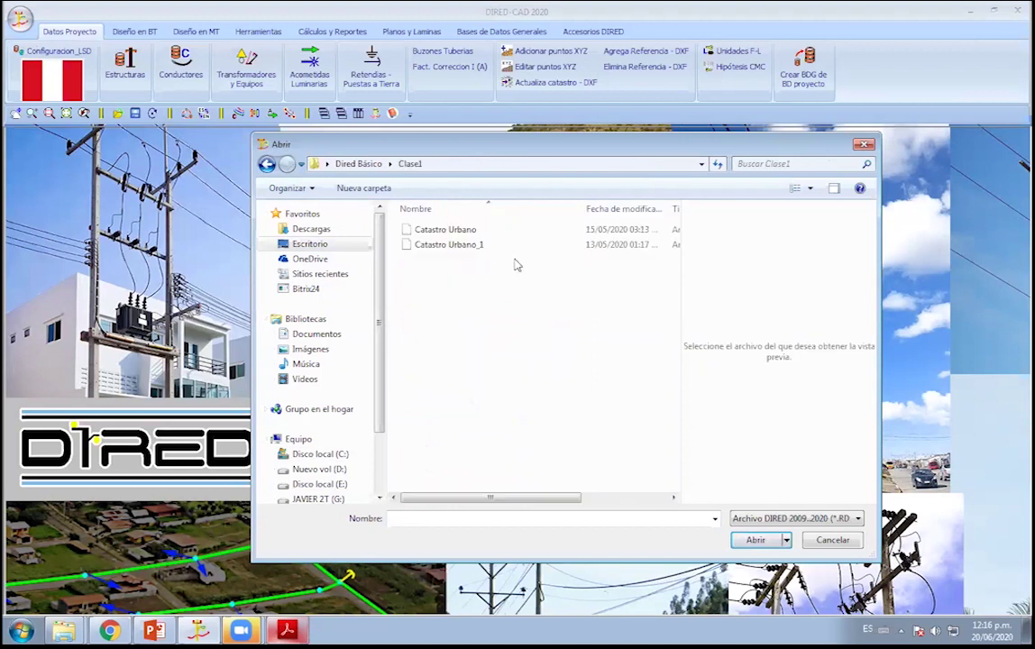
pyautogui.click(777, 521)
pyautogui.click(771, 541)
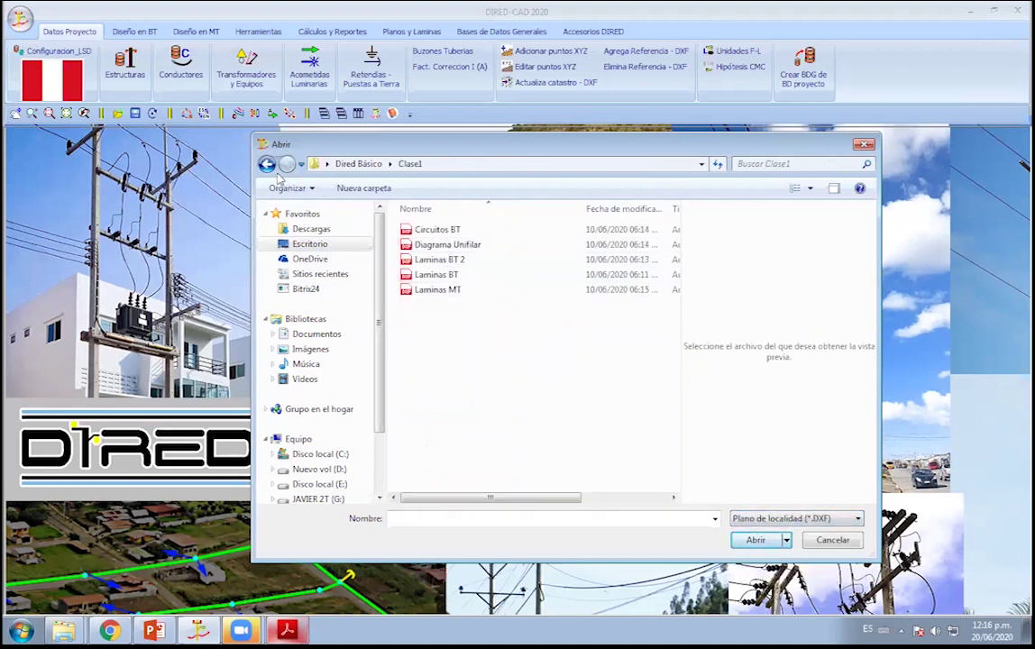
pyautogui.press('BackSpace')
pyautogui.doubleClick(620, 246)
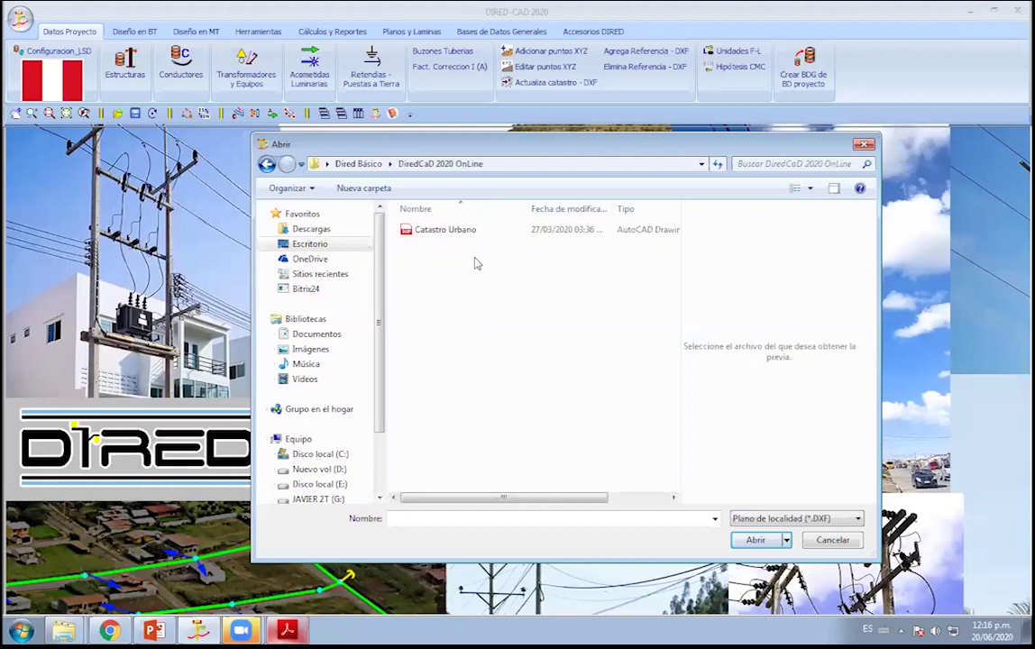
pyautogui.doubleClick(441, 231)
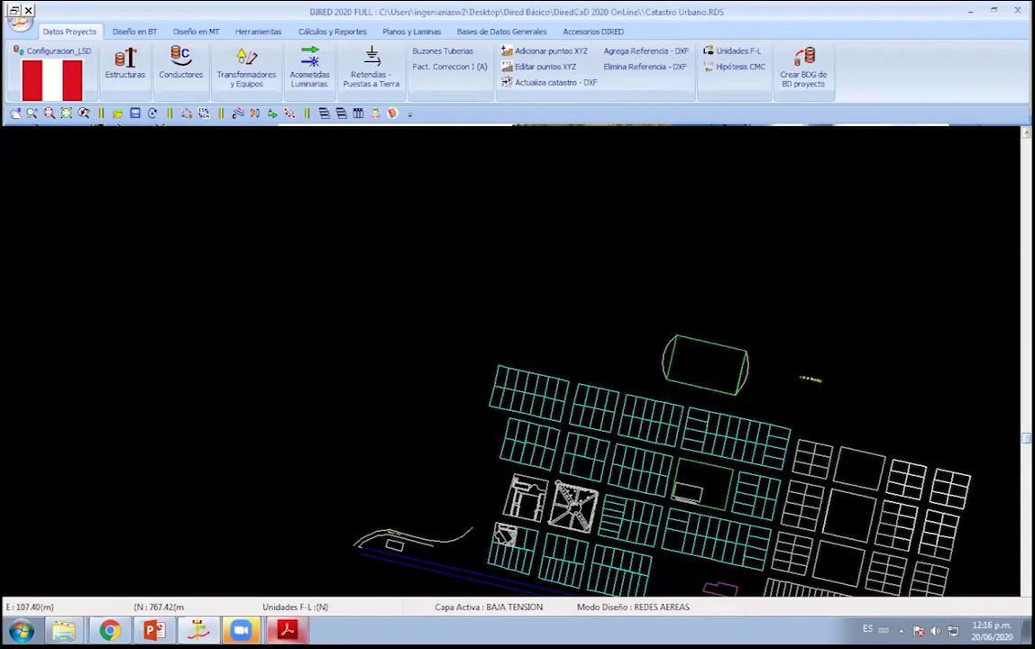
# Zoom in on the central city blocks of the Catastro Urbano drawing.
pyautogui.scroll(2, 404, 346)
pyautogui.scroll(2, 430, 318)
pyautogui.scroll(2, 387, 370)
pyautogui.scroll(2, 405, 326)
pyautogui.scroll(1, 486, 370)
pyautogui.scroll(2, 406, 351)
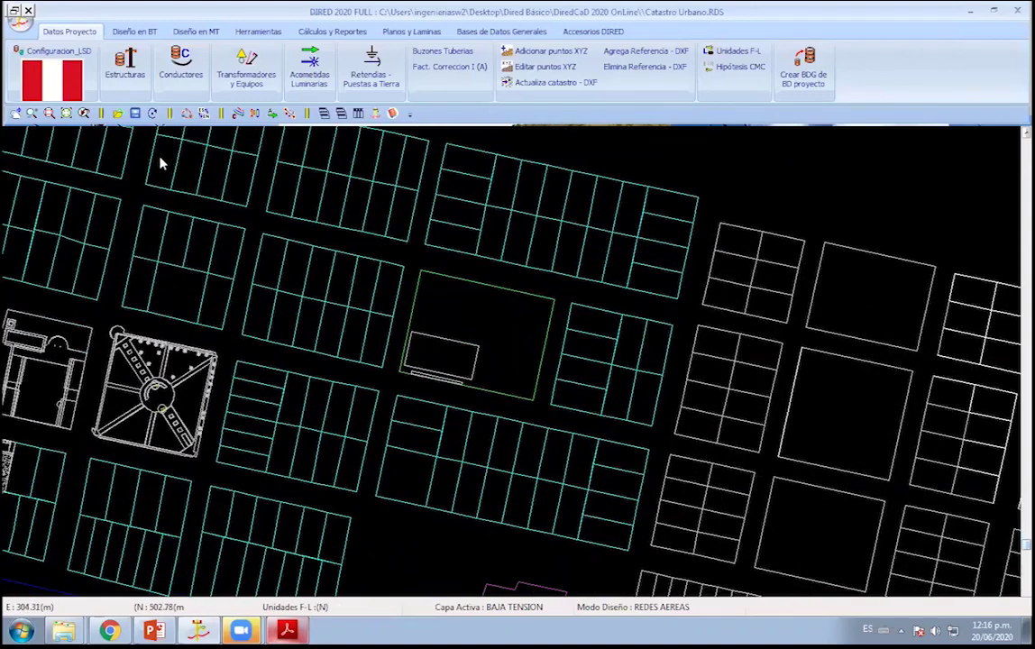
pyautogui.scroll(-1, 411, 288)
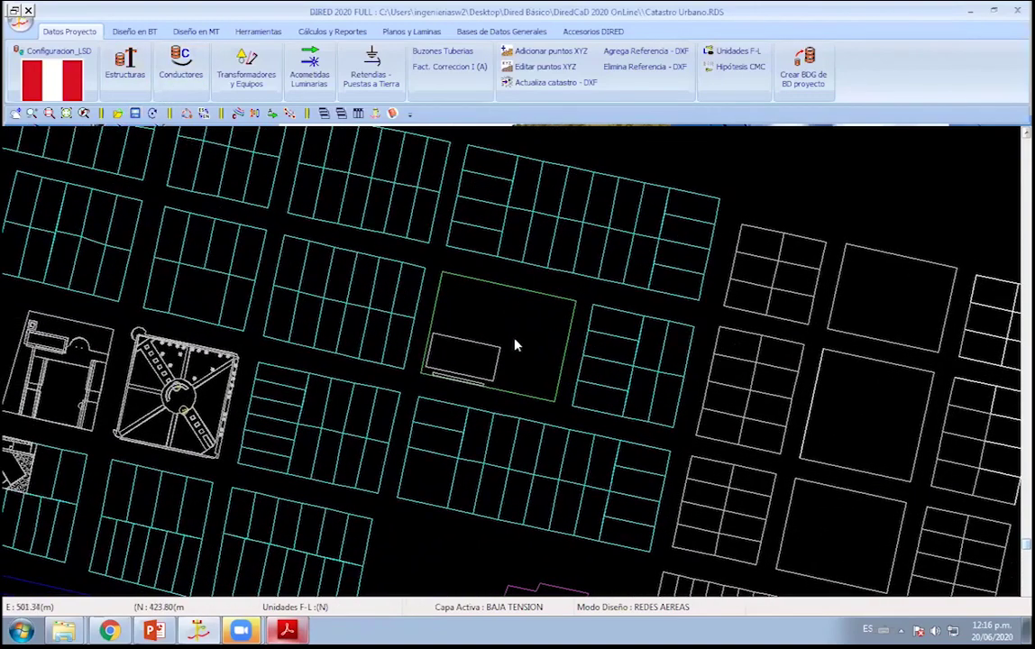
pyautogui.scroll(-1, 505, 345)
pyautogui.scroll(-1, 503, 325)
pyautogui.scroll(1, 492, 319)
pyautogui.scroll(1, 473, 346)
# Review the Estructuras ARMADOS MT and BT tables, including AC-12, and cancel without changes.
pyautogui.click(125, 67)
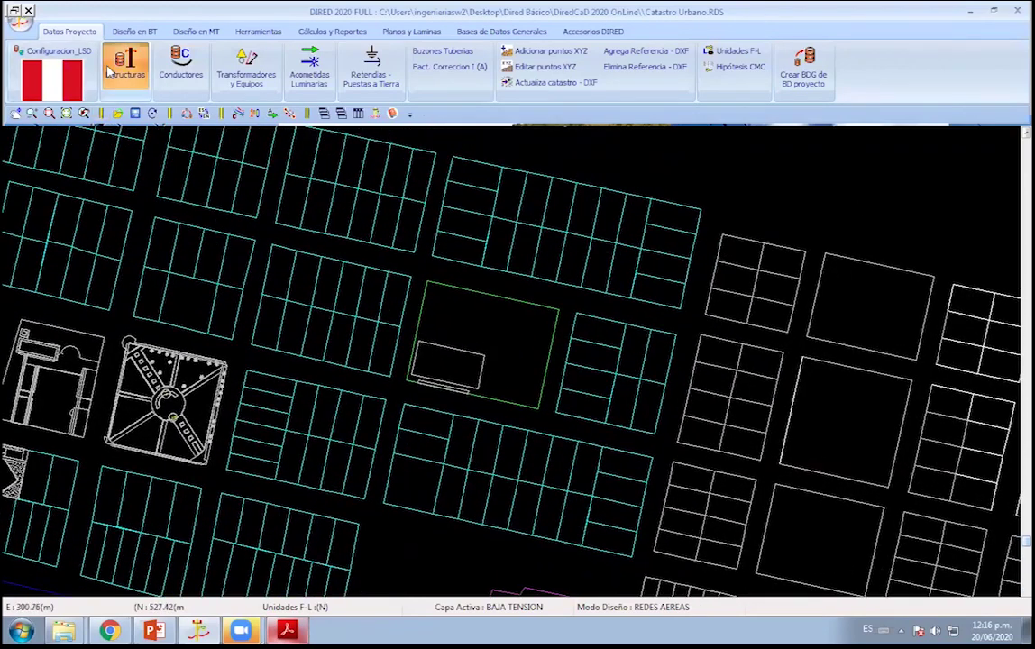
pyautogui.click(63, 57)
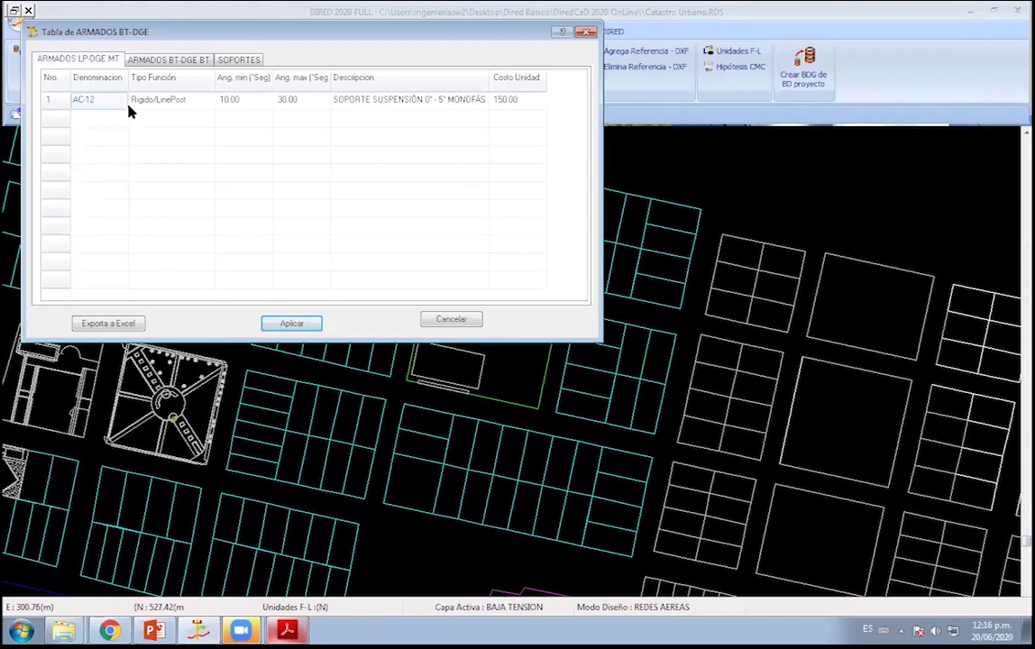
pyautogui.click(96, 109)
pyautogui.press('Tab')
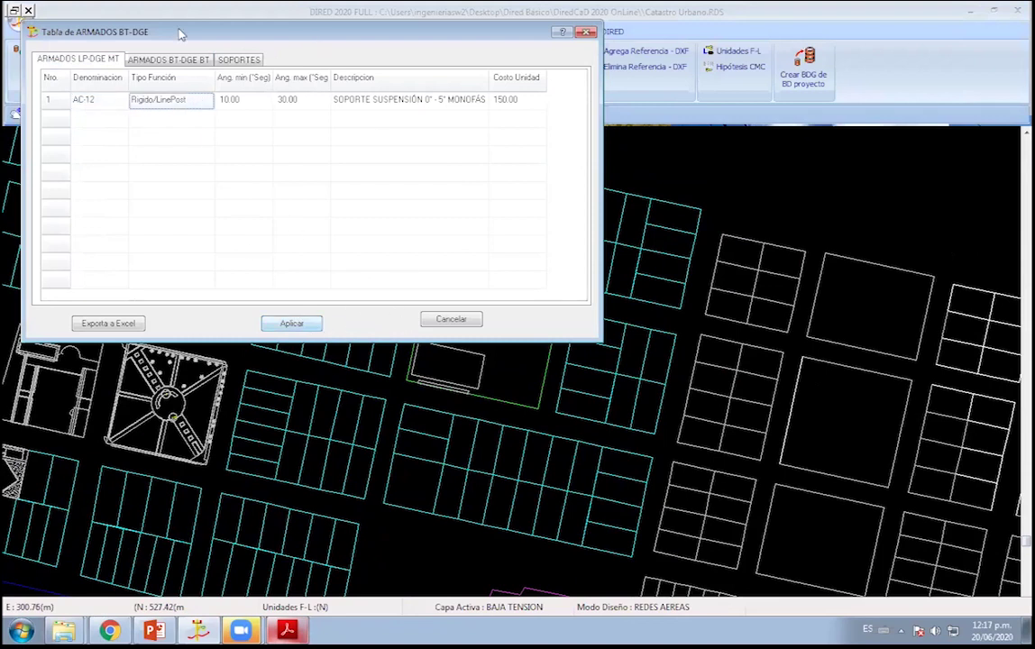
pyautogui.click(176, 59)
pyautogui.click(448, 320)
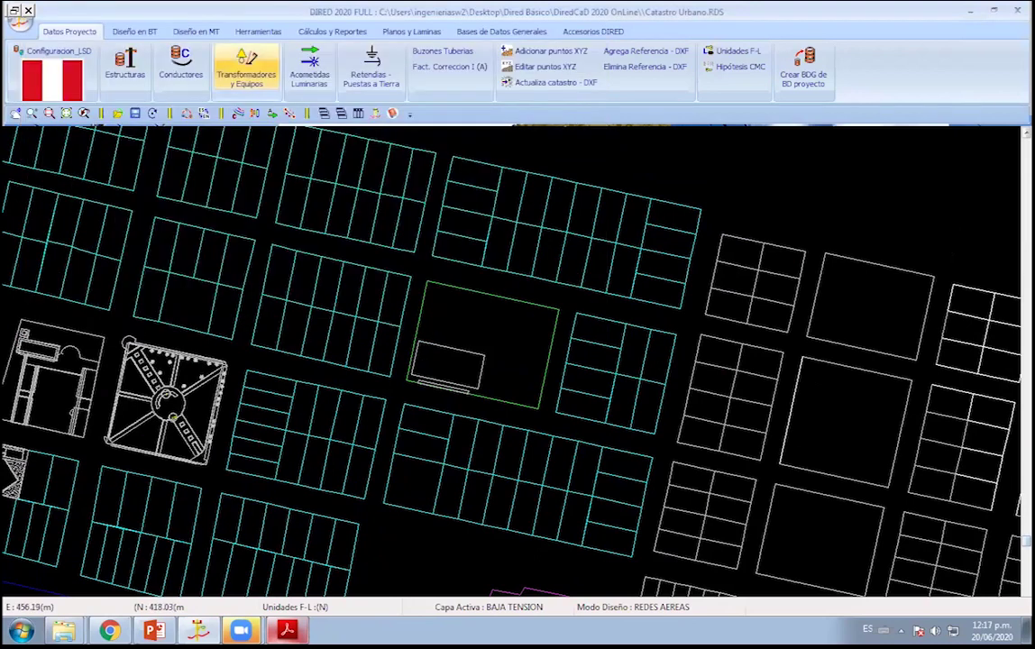
pyautogui.click(63, 63)
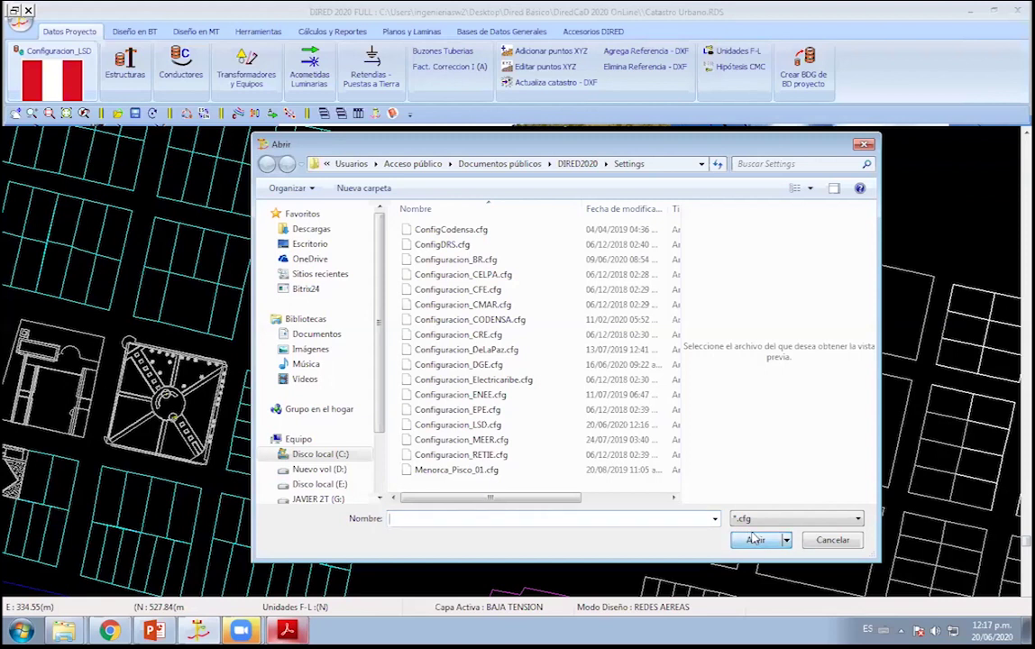
pyautogui.click(832, 539)
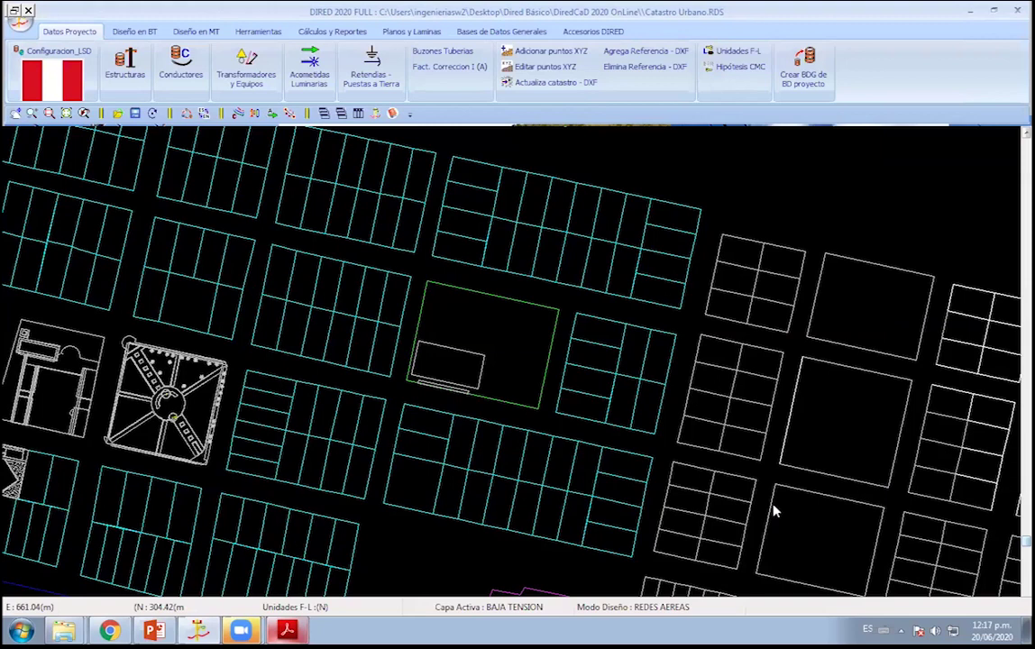
pyautogui.scroll(-1, 387, 333)
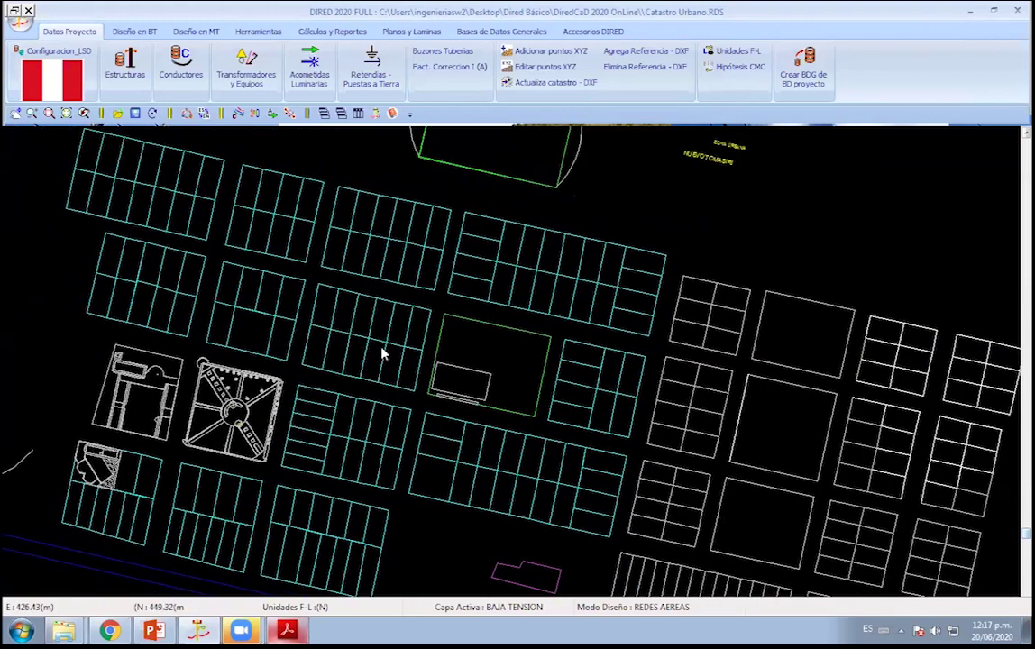
pyautogui.moveTo(383, 354); pyautogui.dragTo(364, 406, button='middle')
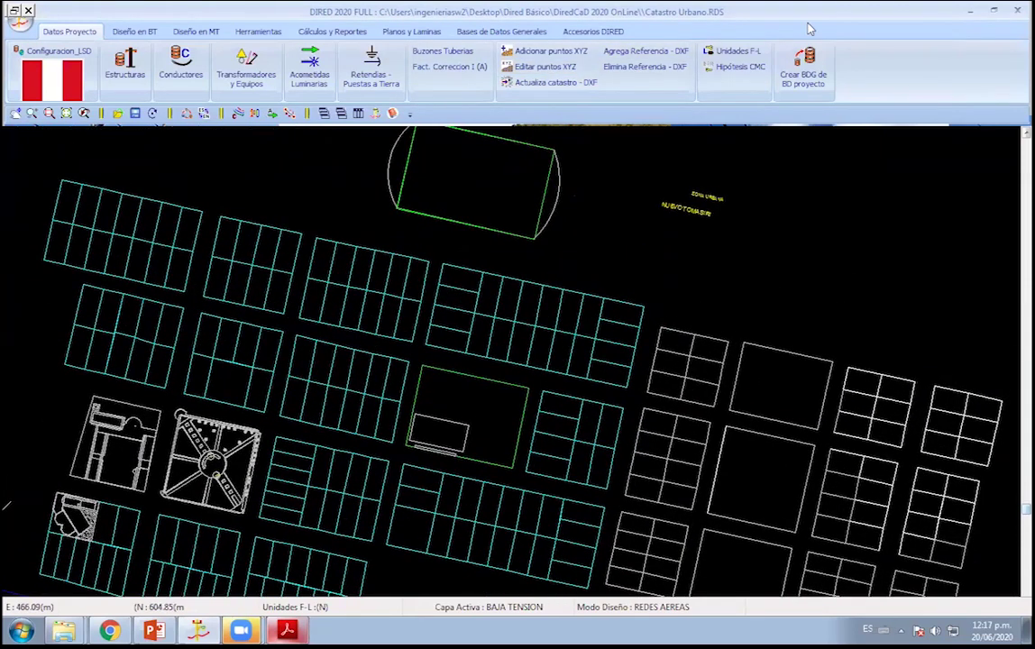
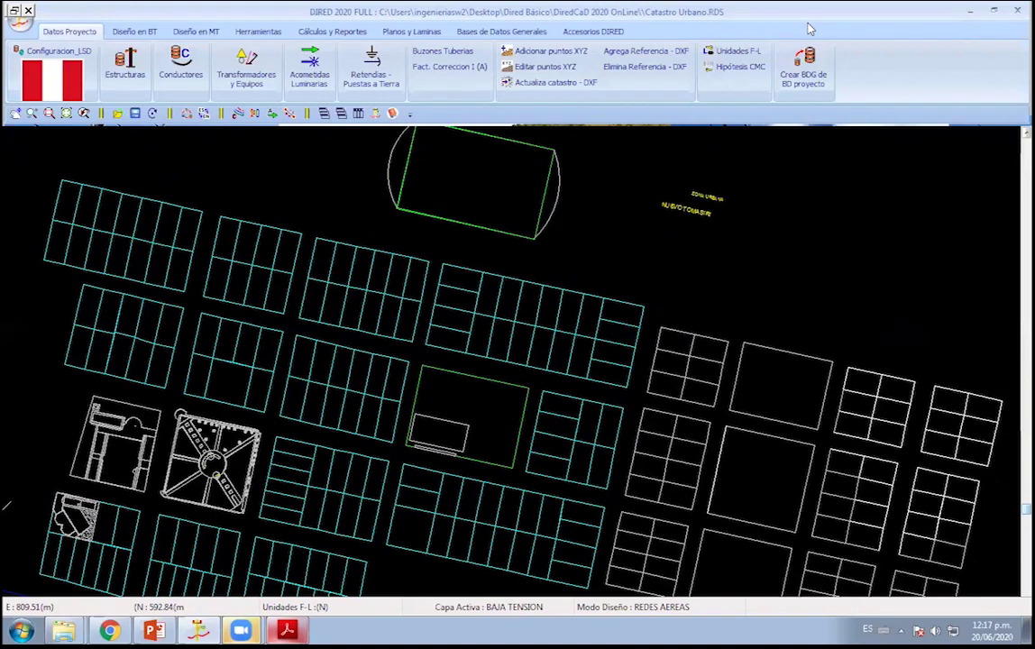
# Open the BD Soportes pole supports database from the general database tools.
pyautogui.click(119, 32)
pyautogui.click(501, 32)
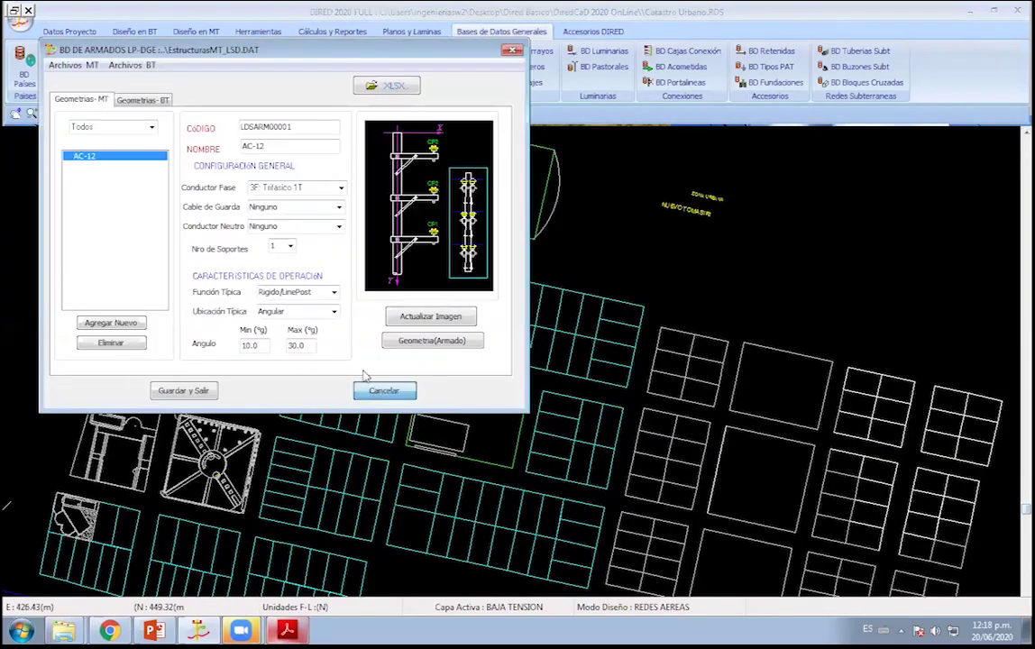
pyautogui.click(374, 390)
pyautogui.click(83, 67)
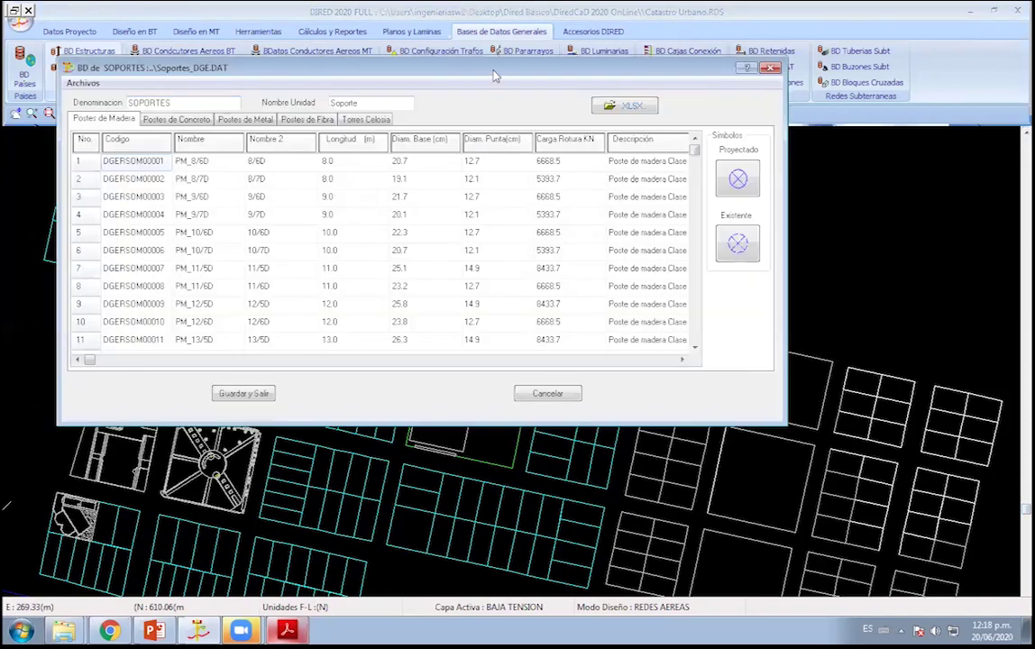
# Browse the Postes de Madera values, including 105.00 for pole 10/7D, and cancel without saving.
pyautogui.click(599, 244)
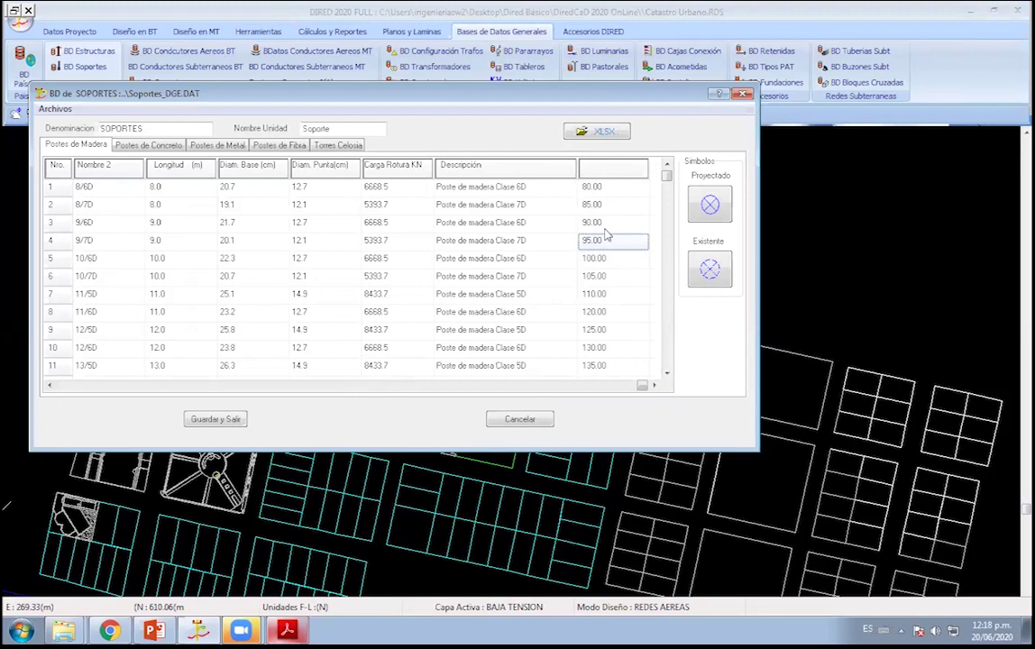
pyautogui.press('Up')
pyautogui.press('Up')
pyautogui.press('Up')
pyautogui.press('Down')
pyautogui.press('Down')
pyautogui.press('Down')
pyautogui.press('Down')
pyautogui.press('Down')
pyautogui.press('Down')
pyautogui.click(610, 283)
pyautogui.press('Up')
pyautogui.press('Up')
pyautogui.press('Up')
pyautogui.press('Down')
pyautogui.press('Down')
pyautogui.press('Down')
pyautogui.press('Down')
pyautogui.press('Down')
pyautogui.press('Up')
pyautogui.press('Up')
pyautogui.press('Up')
pyautogui.press('Up')
pyautogui.press('Up')
pyautogui.press('Down')
pyautogui.press('Down')
pyautogui.press('Down')
pyautogui.press('Down')
pyautogui.press('Down')
pyautogui.press('Down')
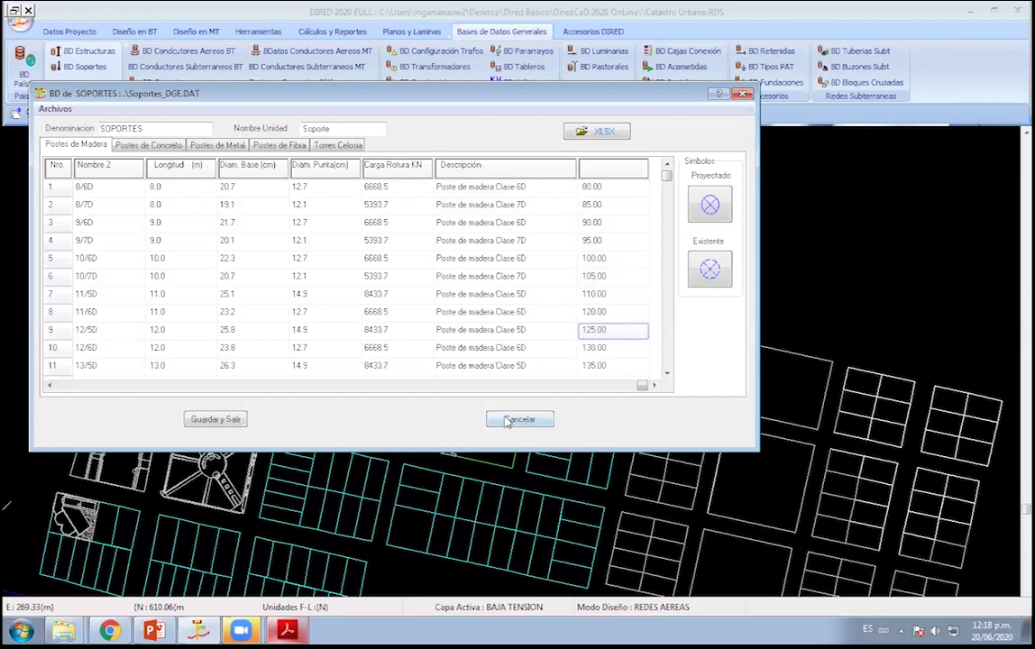
pyautogui.click(520, 420)
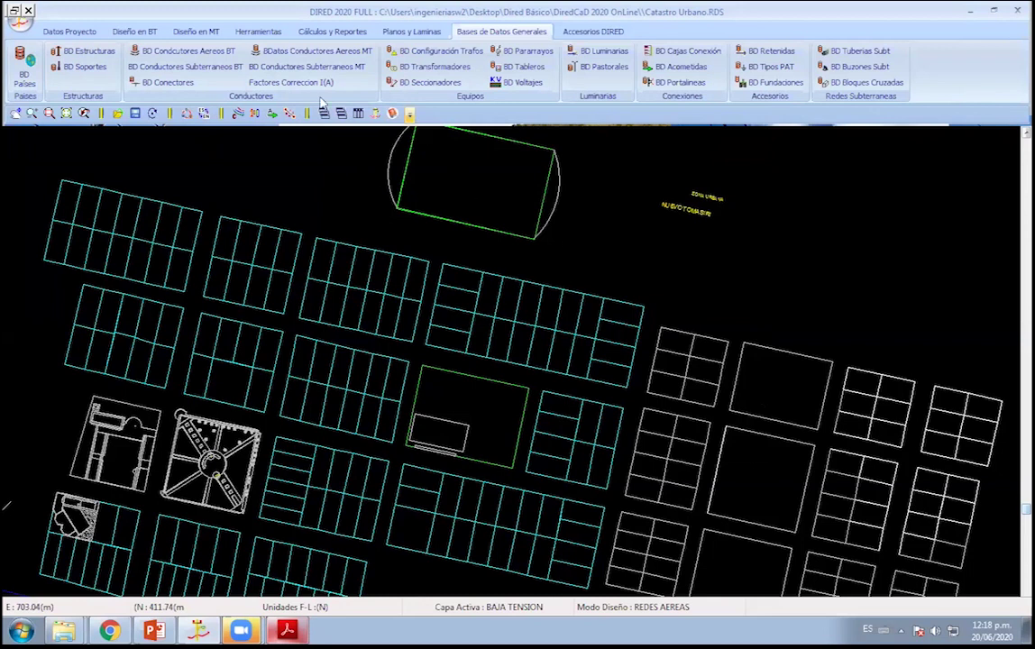
# Load the EstructurasMt_DGE.DAT table into the structures database.
pyautogui.click(84, 50)
pyautogui.click(108, 100)
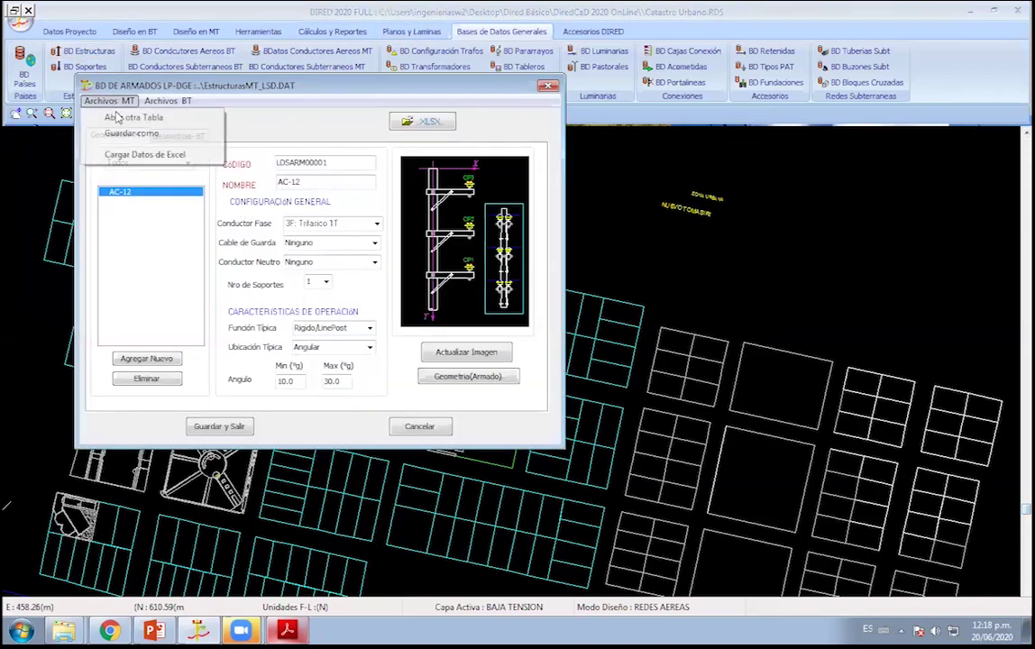
pyautogui.click(121, 114)
pyautogui.doubleClick(487, 320)
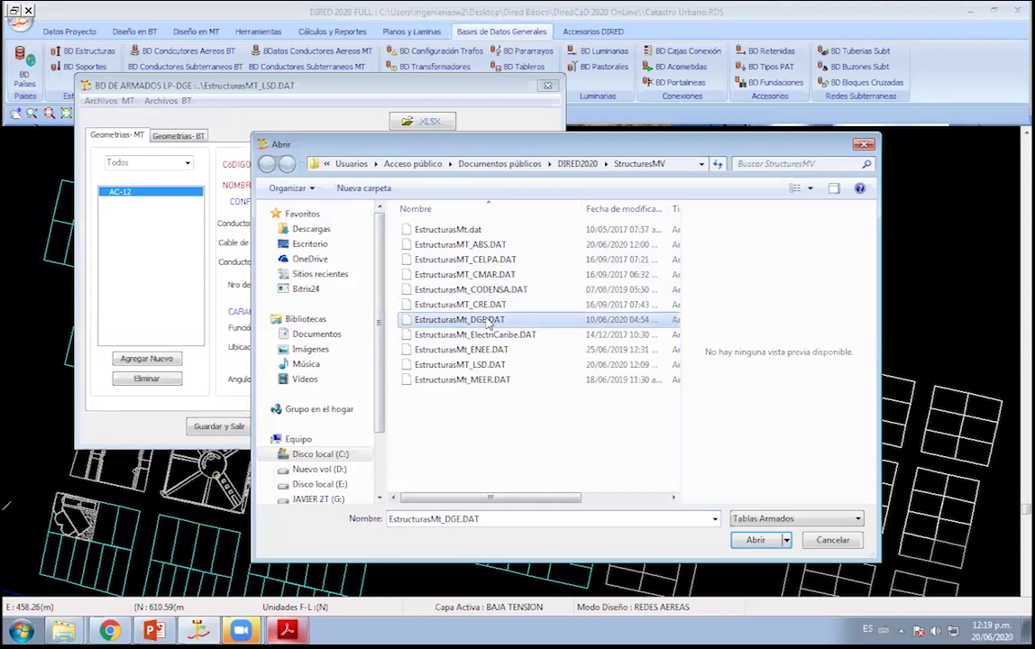
# Scroll down the assemblies list and show the SMM-1 structure's details.
pyautogui.scroll(-3, 155, 263)
pyautogui.scroll(-3, 155, 263)
pyautogui.scroll(-3, 144, 302)
pyautogui.scroll(-3, 140, 325)
pyautogui.scroll(-3, 131, 329)
pyautogui.scroll(-2, 130, 329)
pyautogui.scroll(-2, 129, 329)
pyautogui.scroll(-1, 128, 329)
pyautogui.scroll(-2, 126, 328)
pyautogui.scroll(-2, 126, 329)
pyautogui.scroll(-2, 128, 327)
pyautogui.scroll(-1, 129, 327)
pyautogui.click(131, 313)
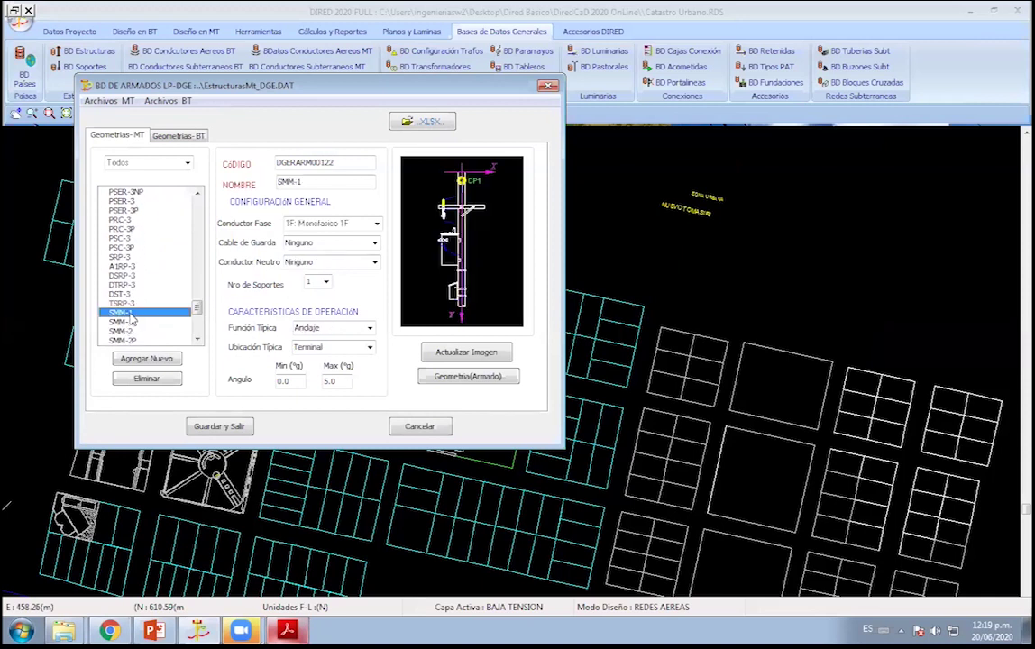
# Scroll on through the SBM-2P and STB assemblies and cancel the database.
pyautogui.scroll(-1, 134, 321)
pyautogui.scroll(-1, 133, 322)
pyautogui.scroll(-1, 134, 321)
pyautogui.scroll(-2, 133, 322)
pyautogui.scroll(-1, 133, 321)
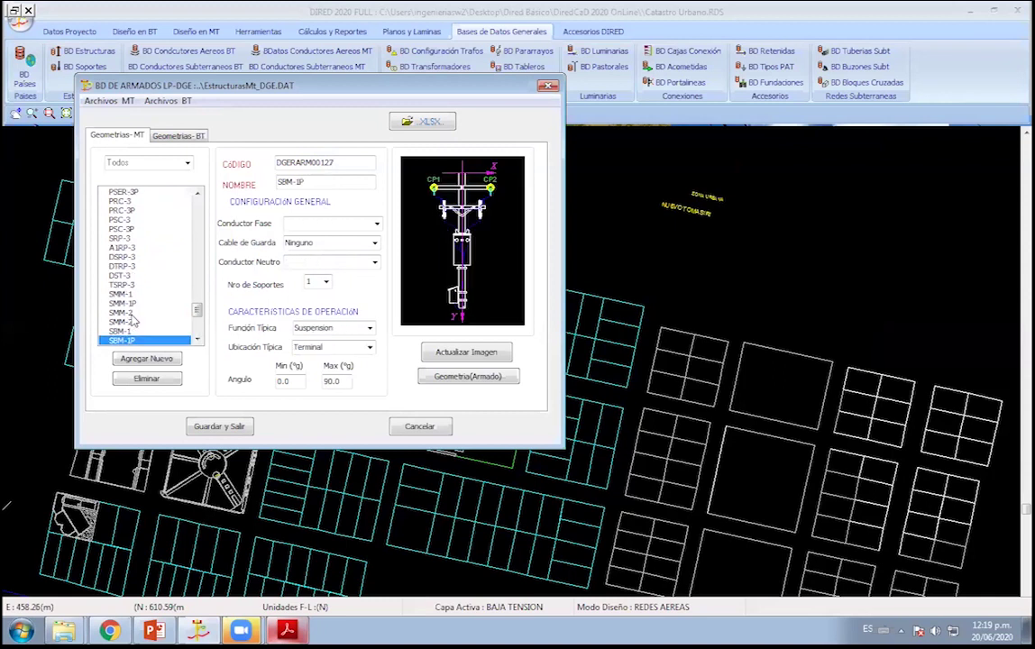
pyautogui.scroll(-1, 133, 322)
pyautogui.scroll(-1, 134, 320)
pyautogui.scroll(1, 133, 320)
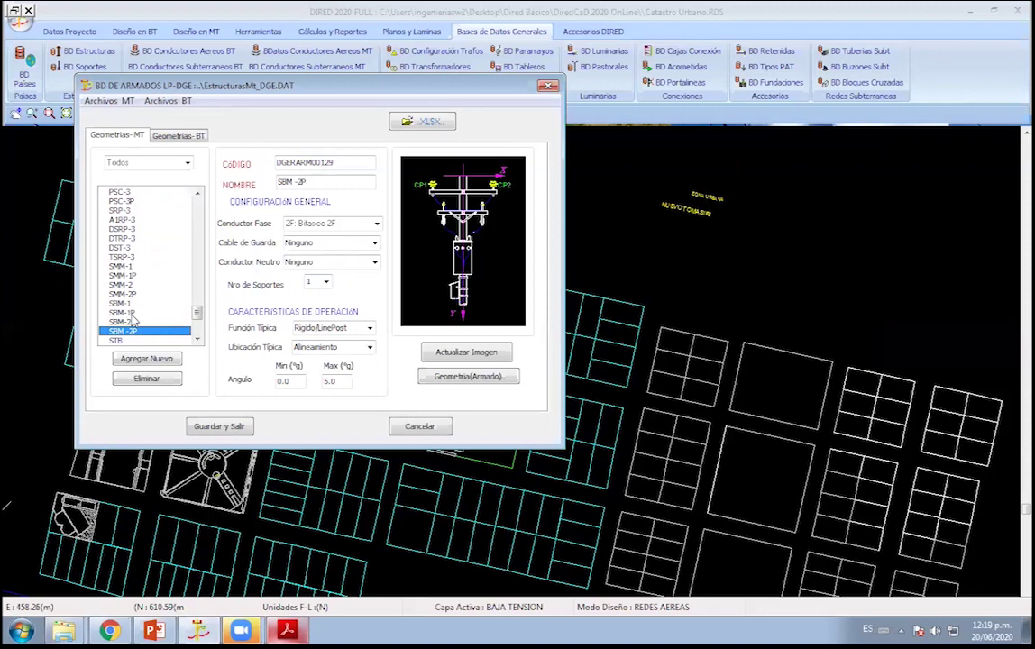
pyautogui.scroll(-1, 133, 322)
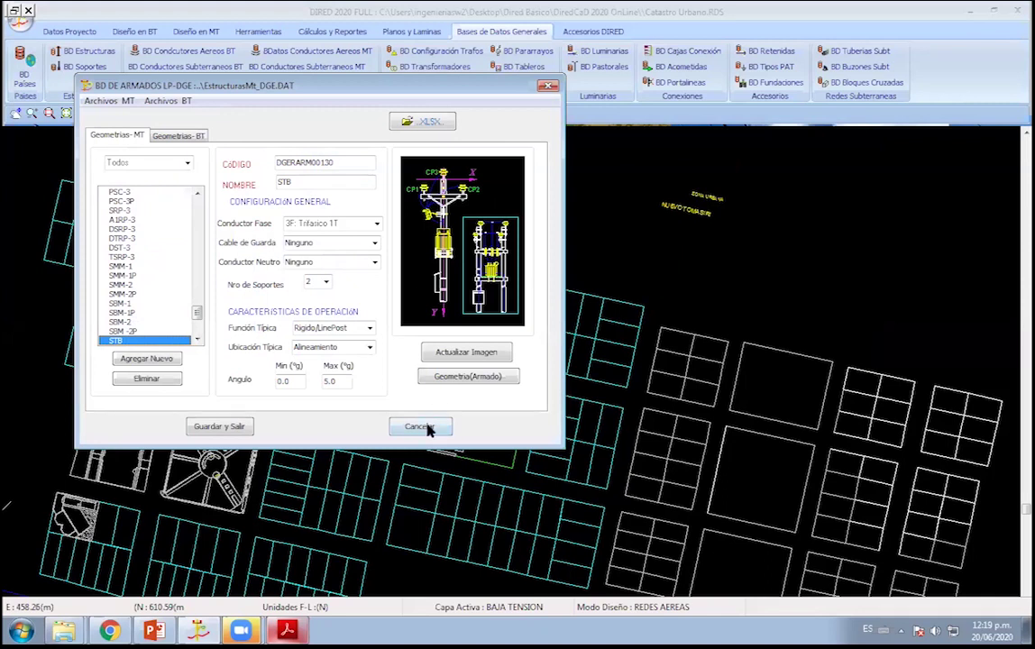
pyautogui.click(425, 427)
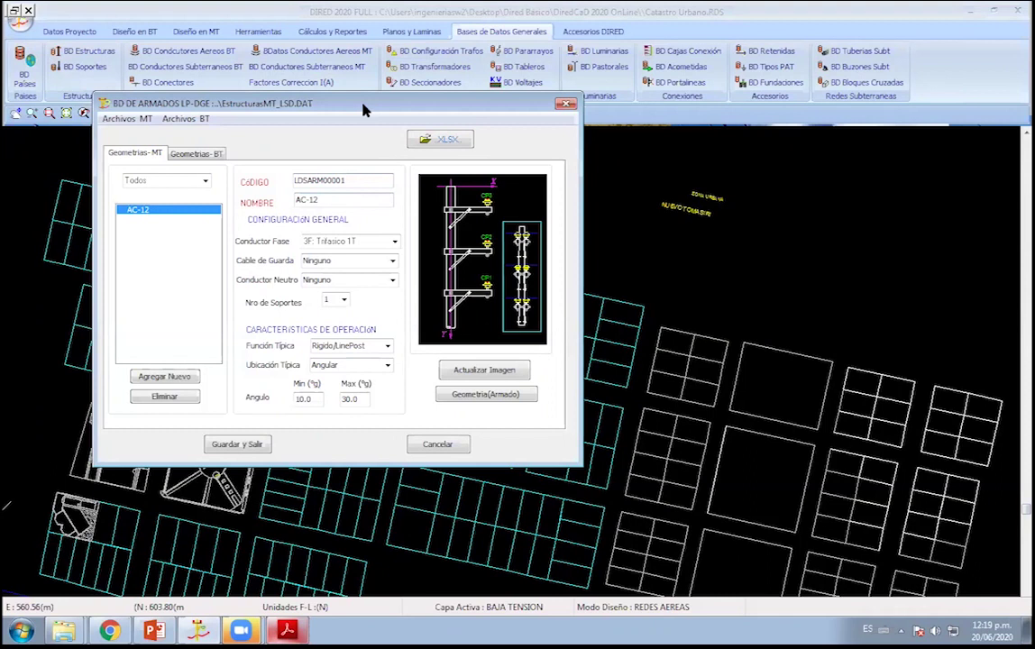
# Load the EstructurasMt_DGE.DAT table into the structures database.
pyautogui.click(159, 154)
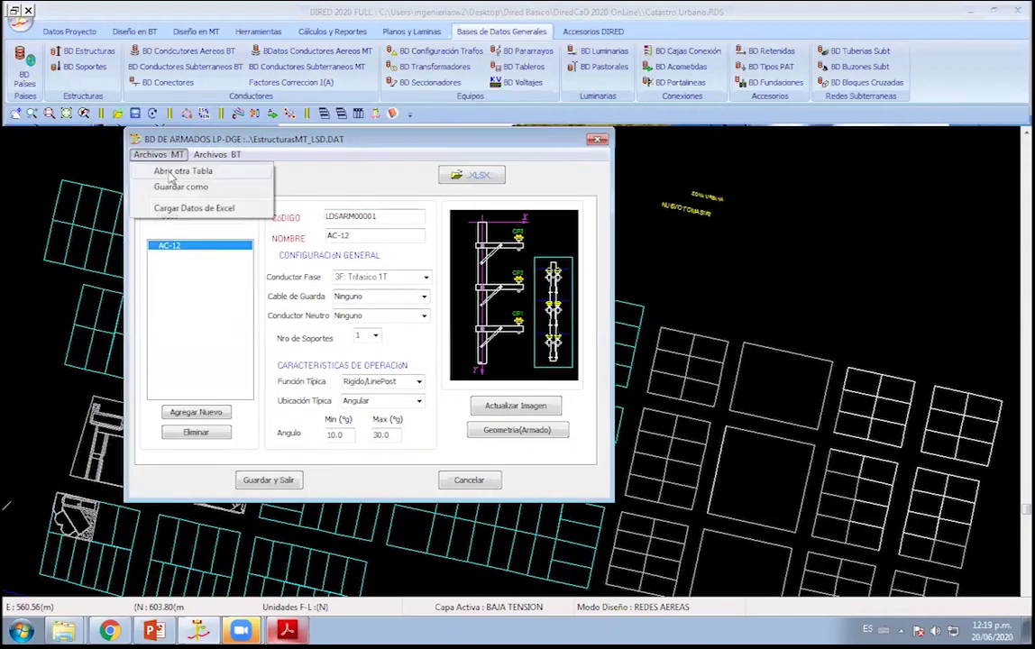
pyautogui.click(181, 169)
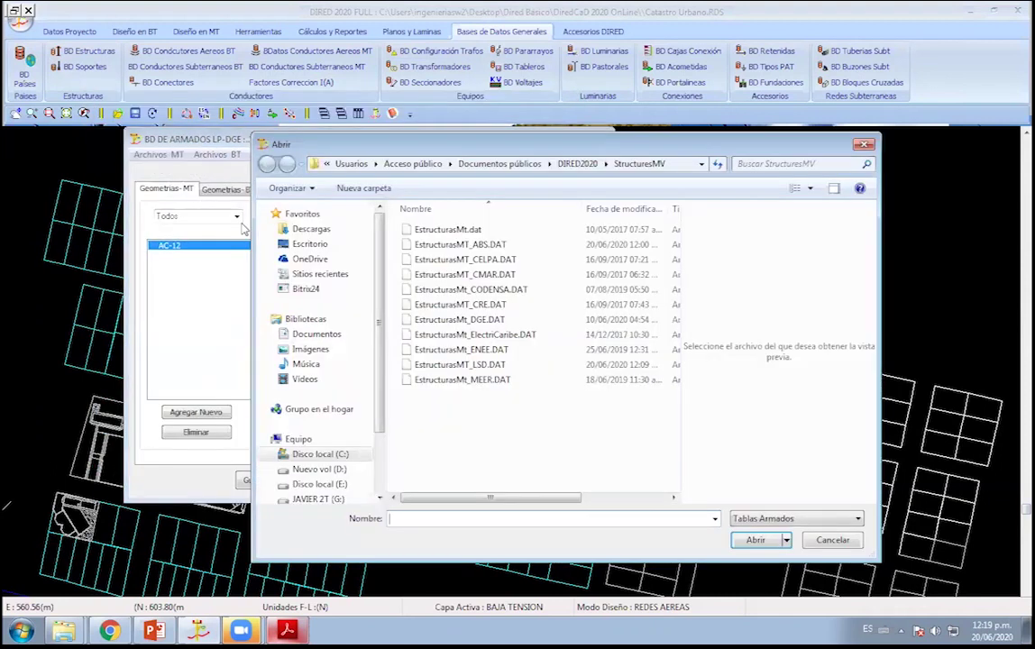
pyautogui.click(491, 320)
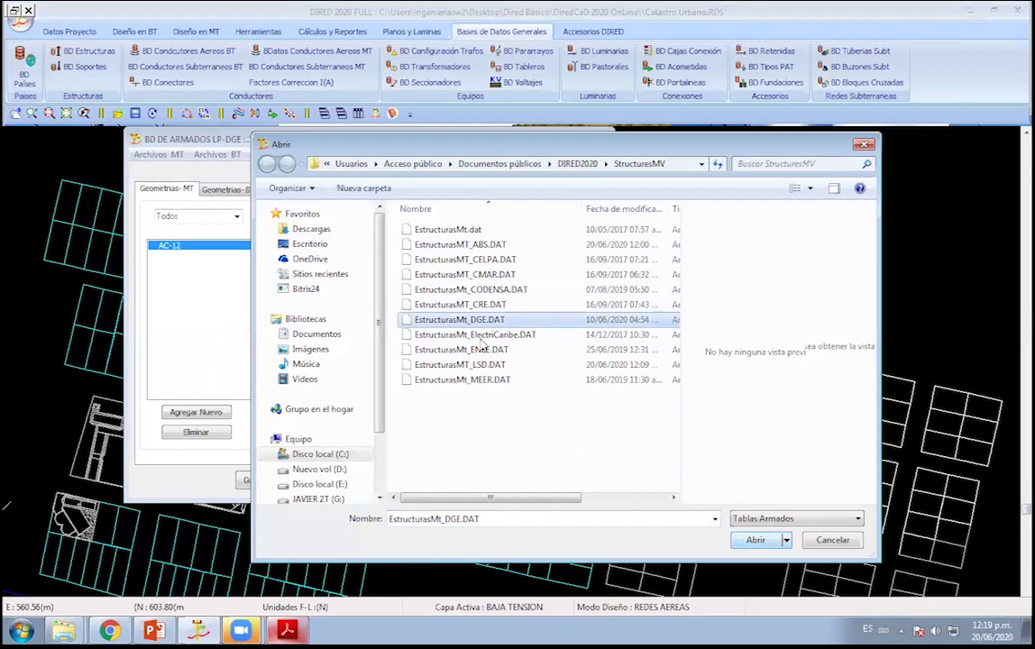
pyautogui.click(775, 543)
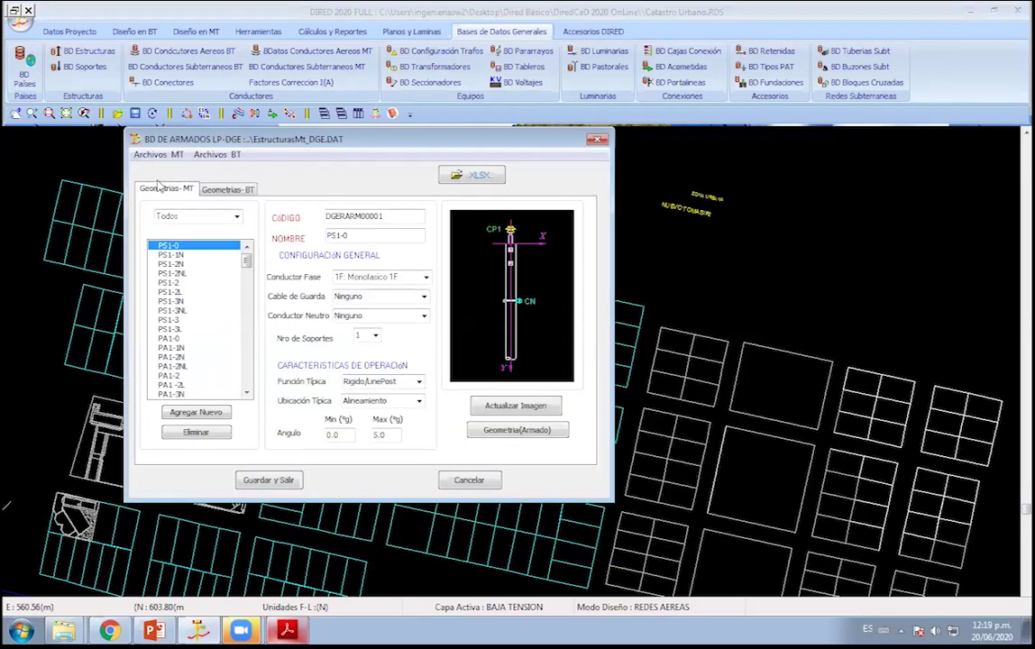
# Save the table as EstructurasMt_DGE1.DAT and cancel out of the structures database.
pyautogui.click(159, 154)
pyautogui.click(164, 185)
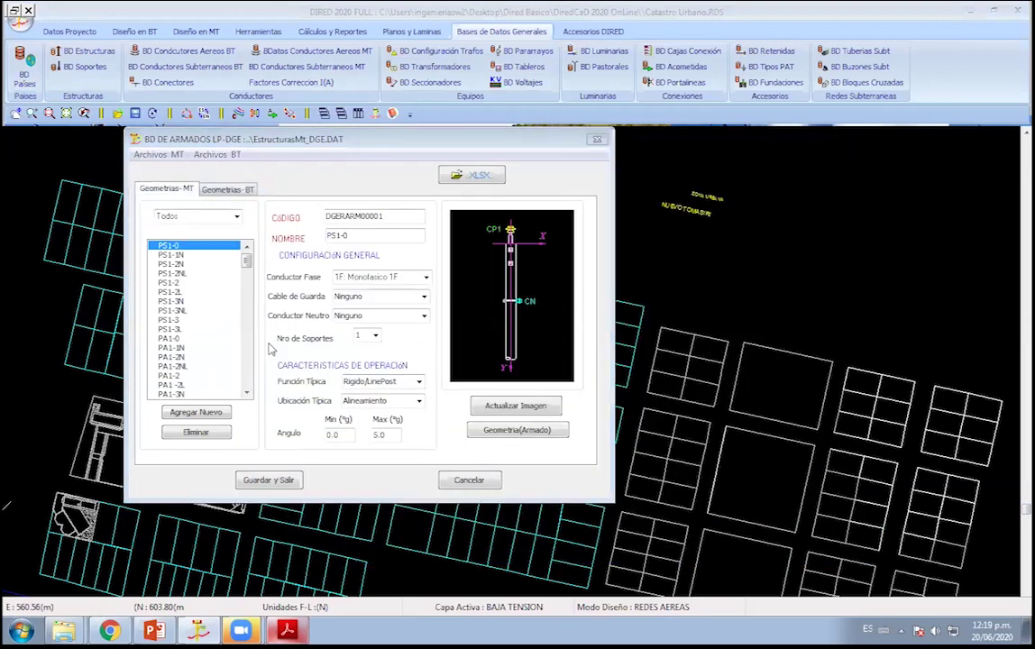
pyautogui.click(450, 319)
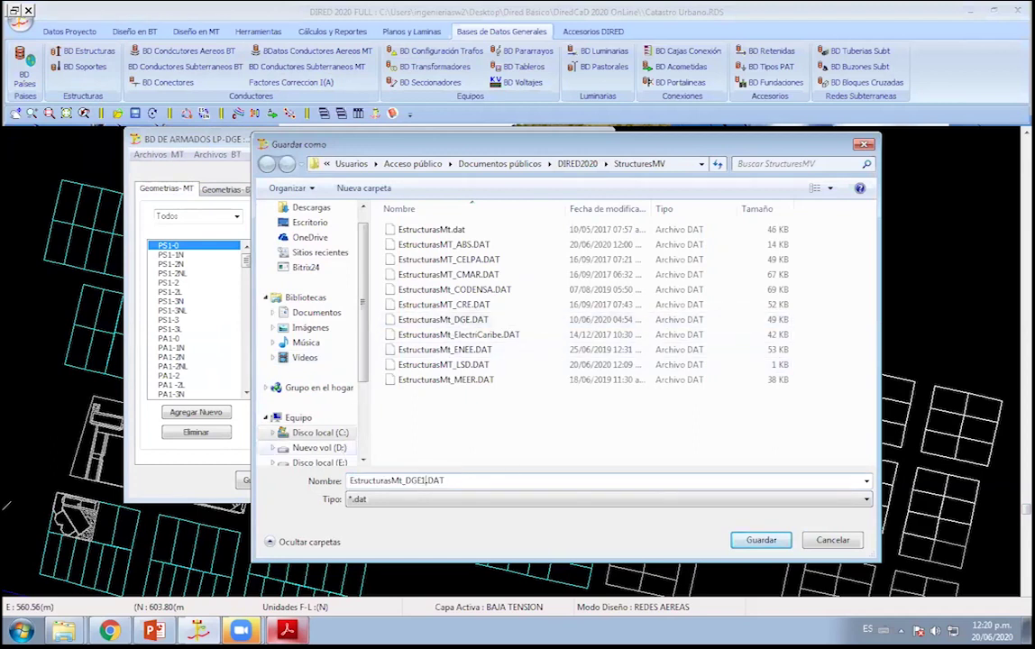
pyautogui.click(765, 539)
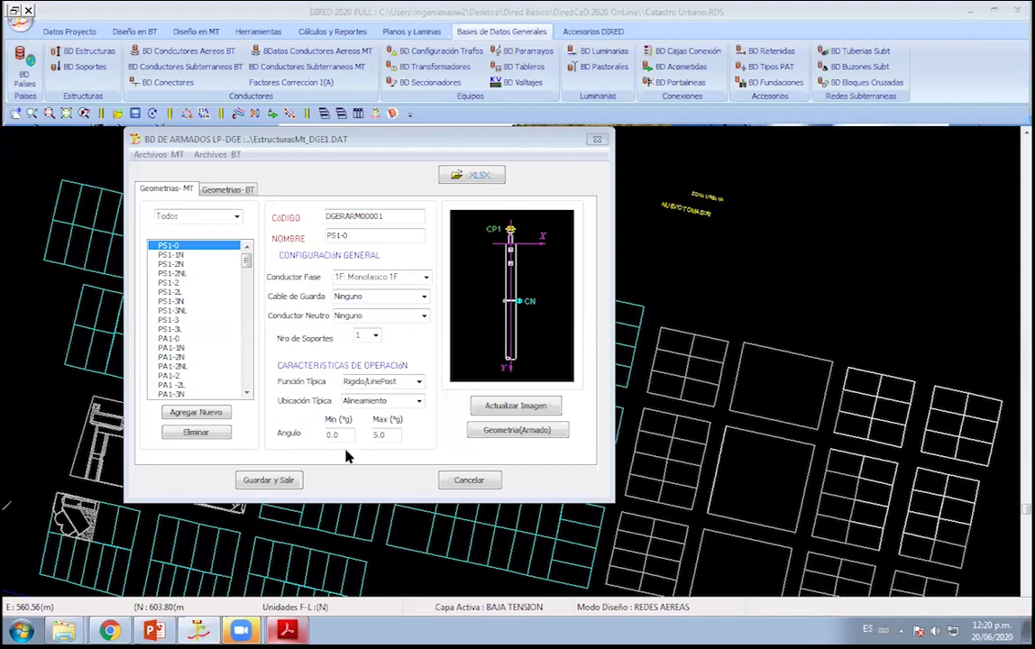
pyautogui.click(471, 482)
# Show the Cálculos y Reportes tools, pan to the southern blocks, and cancel a first Open attempt.
pyautogui.click(320, 32)
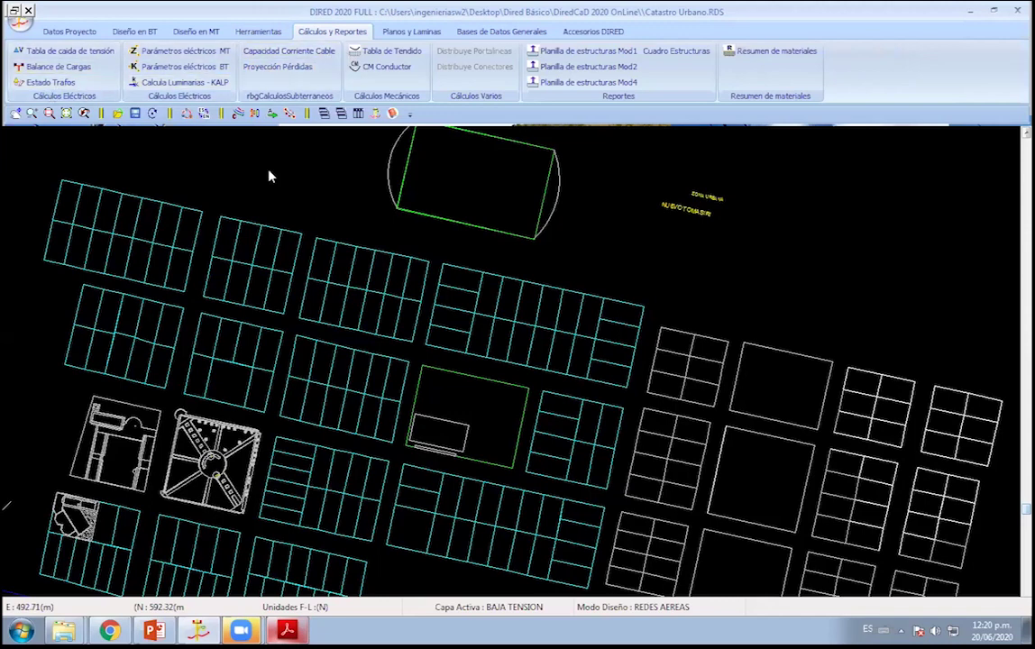
pyautogui.moveTo(518, 417); pyautogui.dragTo(486, 317, button='middle')
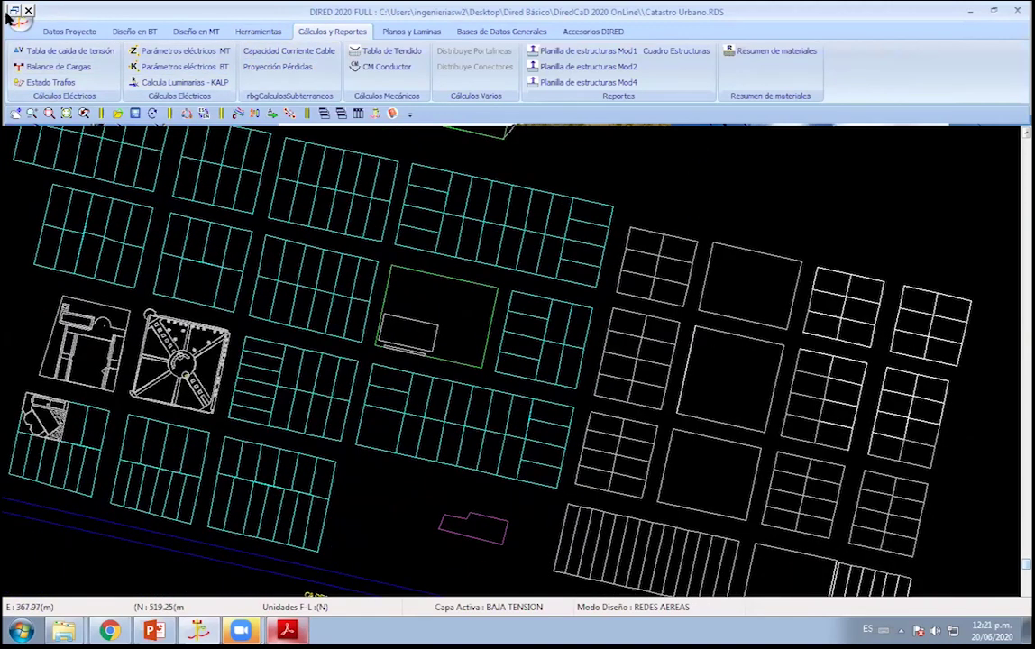
pyautogui.click(11, 20)
pyautogui.click(27, 29)
pyautogui.click(27, 29)
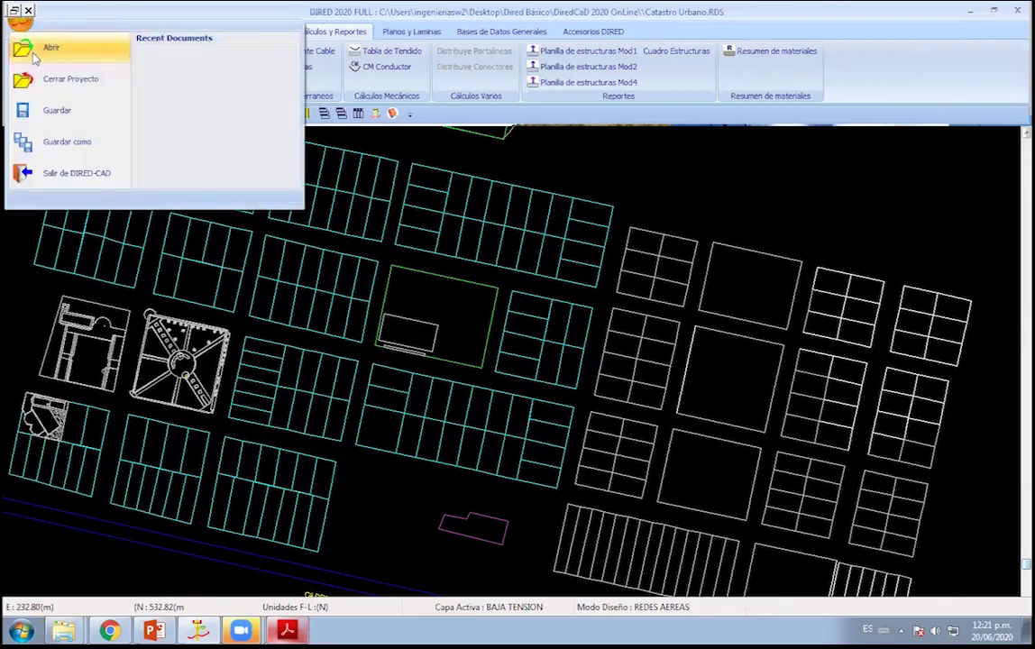
pyautogui.click(69, 144)
pyautogui.click(814, 533)
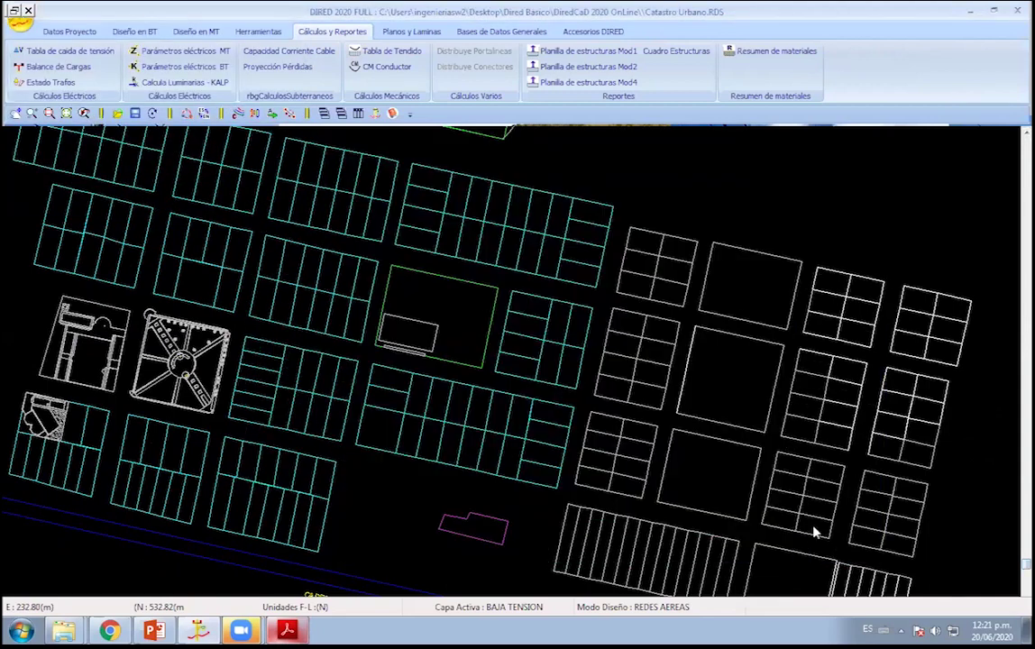
# Open Catastro Urbano as an Archivo DIRED from Escritorio > Dired Básico > DireCaD 2020 OnLine.
pyautogui.click(20, 27)
pyautogui.click(70, 143)
pyautogui.click(797, 518)
pyautogui.click(793, 534)
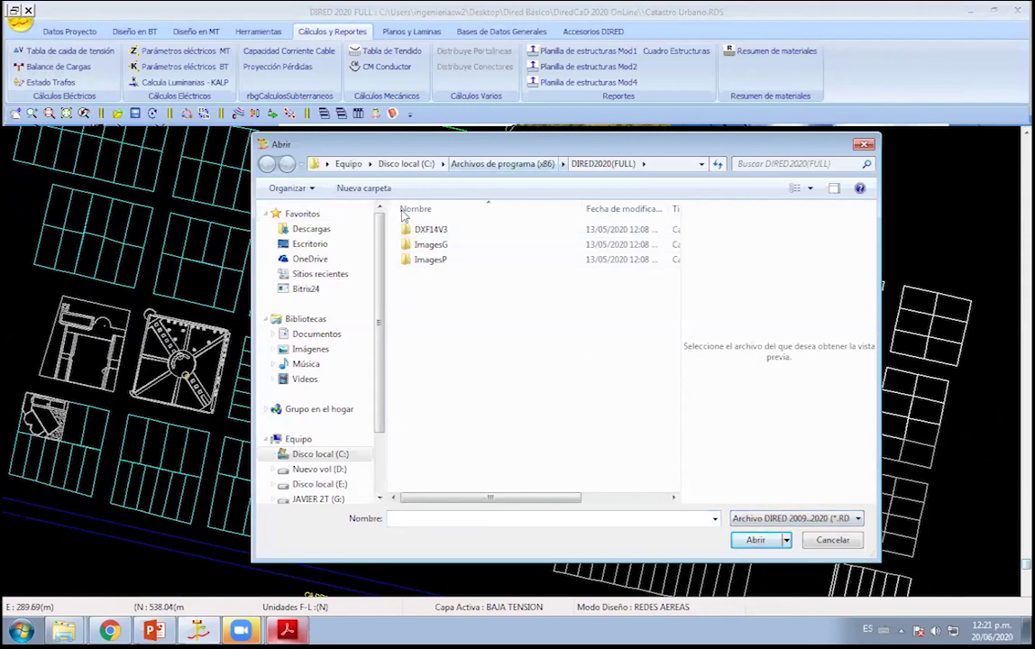
pyautogui.click(309, 247)
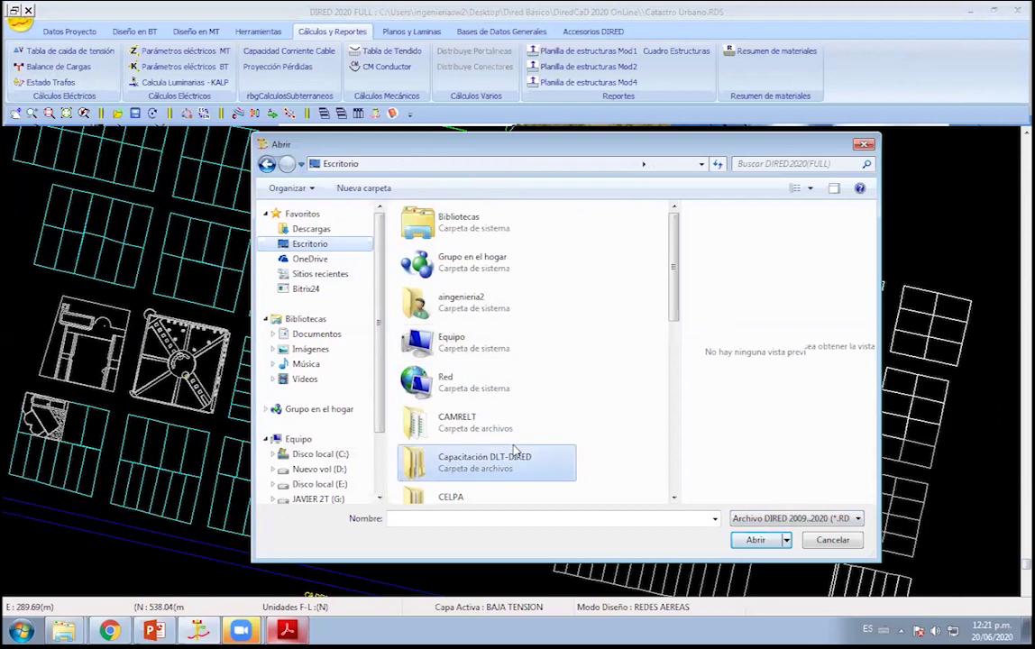
pyautogui.scroll(-3, 512, 453)
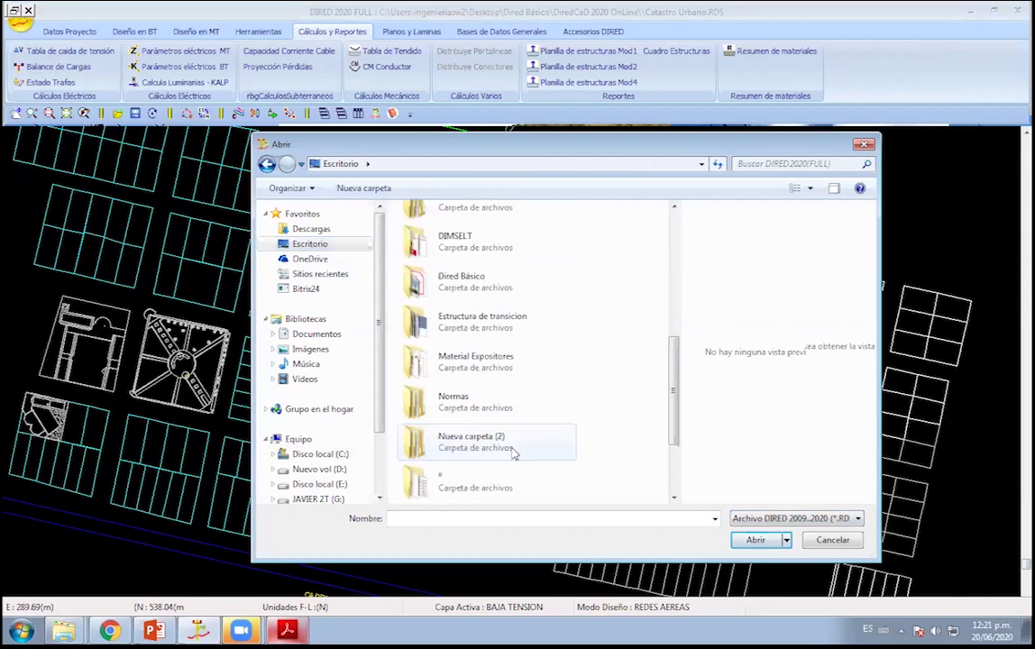
pyautogui.doubleClick(459, 279)
pyautogui.doubleClick(620, 243)
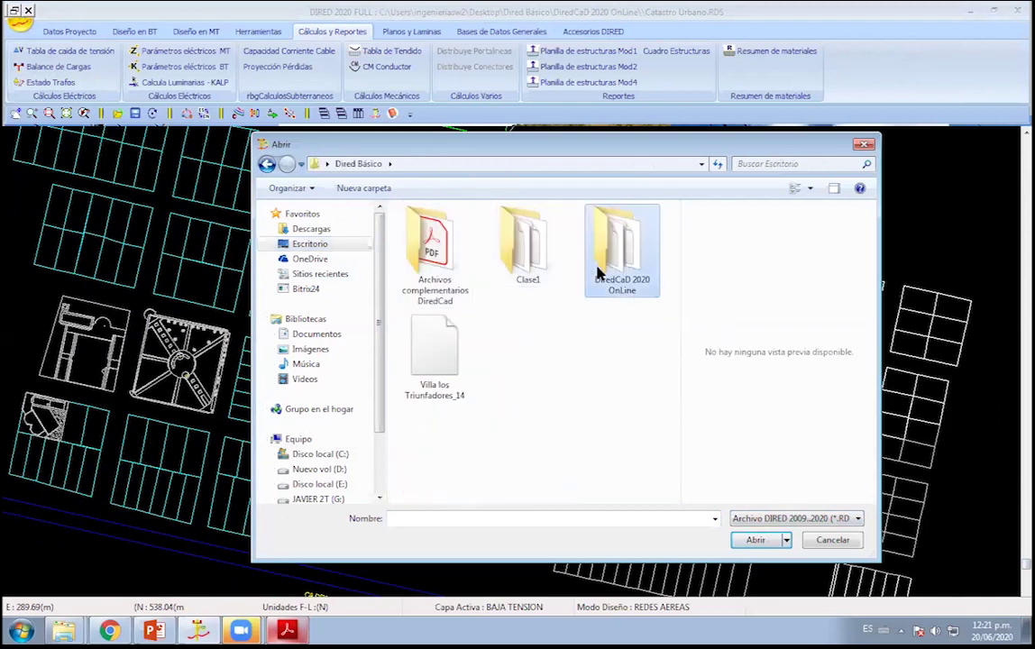
pyautogui.doubleClick(442, 230)
pyautogui.scroll(5, 464, 275)
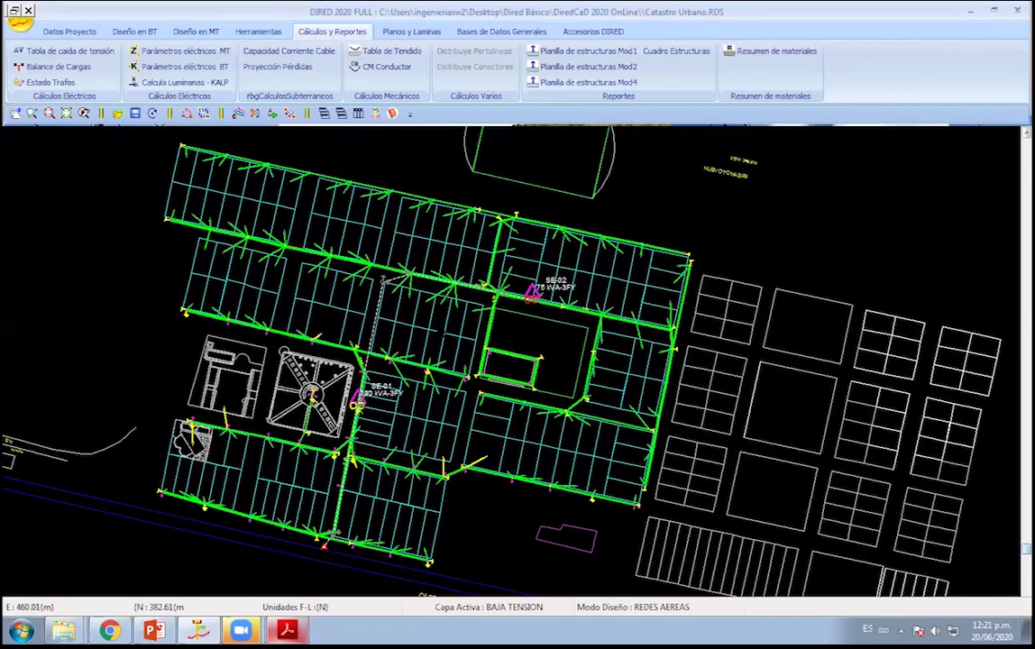
pyautogui.scroll(2, 397, 365)
pyautogui.scroll(2, 411, 363)
pyautogui.scroll(2, 365, 286)
pyautogui.scroll(2, 386, 380)
pyautogui.scroll(2, 386, 360)
pyautogui.scroll(1, 624, 461)
pyautogui.scroll(1, 406, 386)
pyautogui.scroll(1, 275, 277)
pyautogui.scroll(-2, 275, 276)
pyautogui.scroll(-2, 374, 333)
pyautogui.scroll(-2, 462, 339)
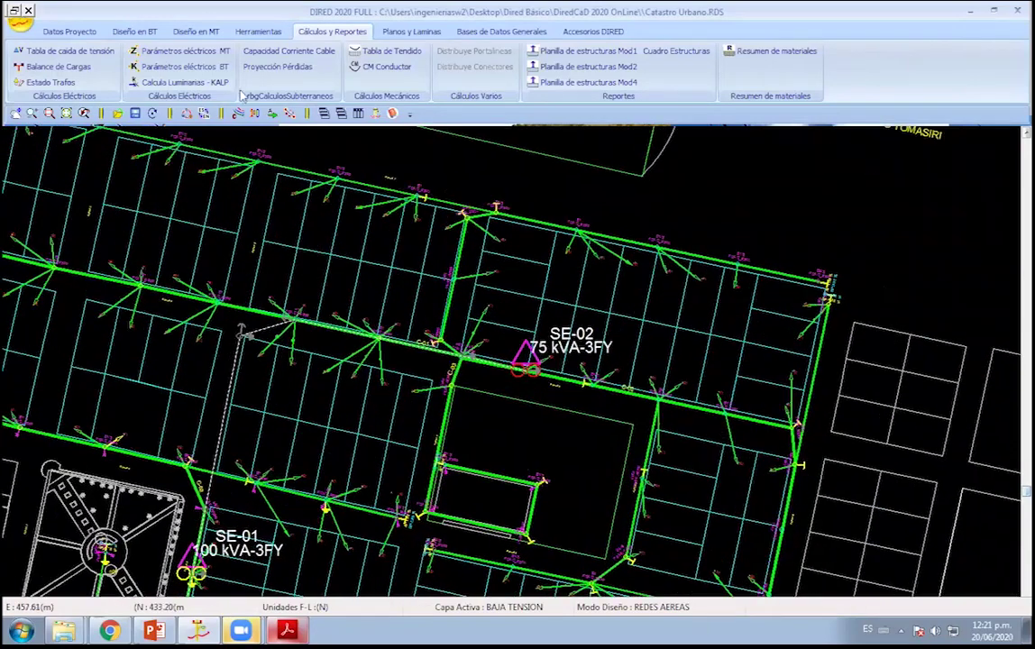
pyautogui.click(133, 31)
pyautogui.scroll(1, 438, 260)
pyautogui.scroll(1, 478, 340)
pyautogui.scroll(1, 557, 351)
pyautogui.scroll(1, 506, 299)
pyautogui.scroll(-1, 561, 298)
pyautogui.scroll(-1, 467, 411)
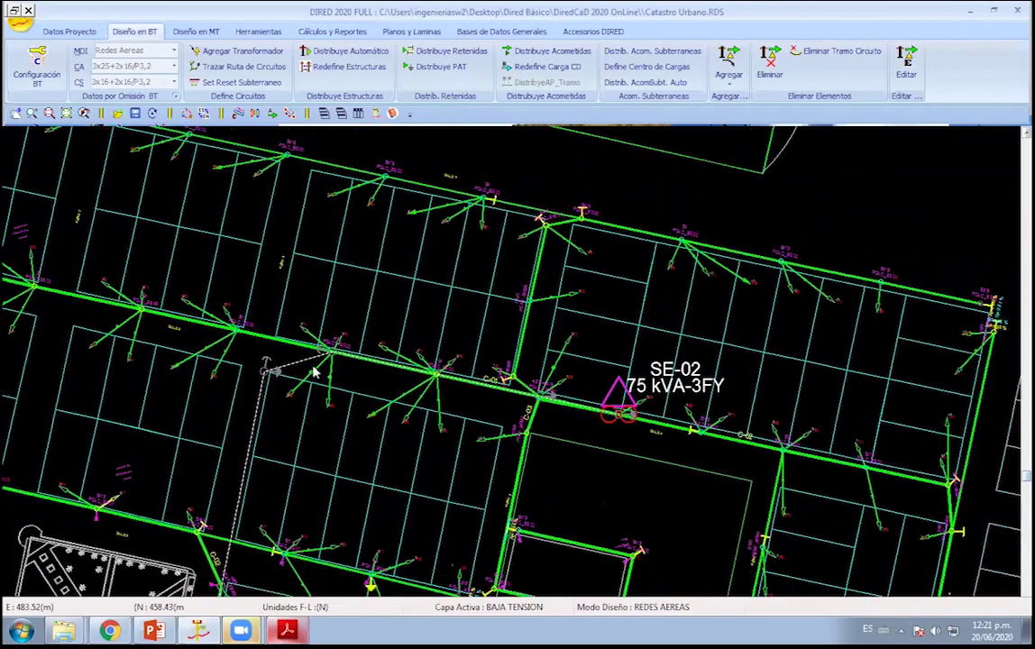
pyautogui.scroll(1, 457, 353)
pyautogui.scroll(-1, 395, 274)
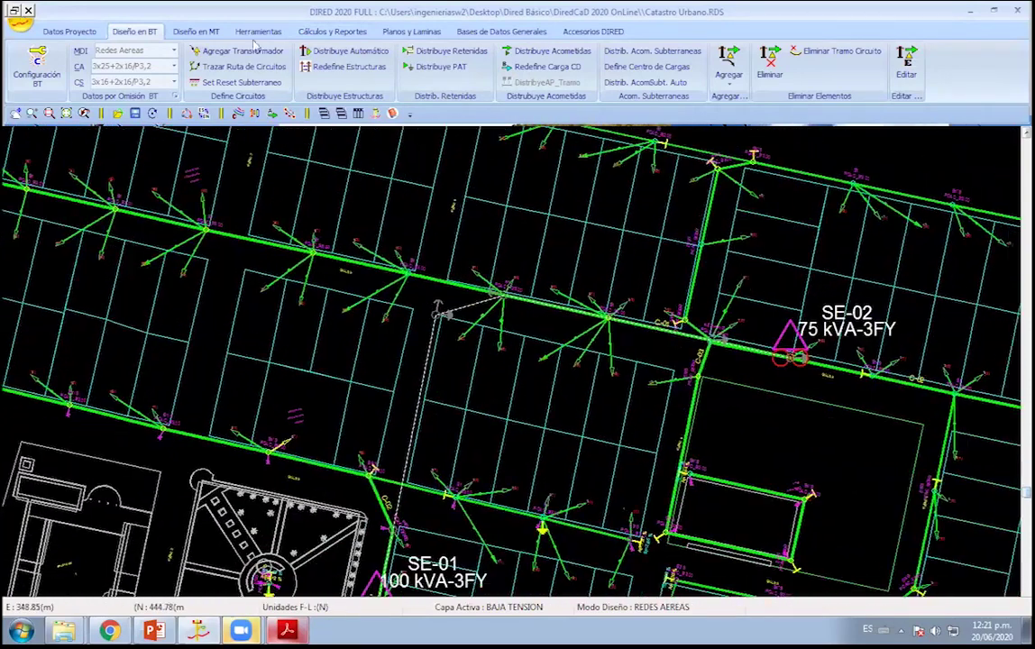
pyautogui.click(196, 31)
pyautogui.scroll(-2, 416, 317)
pyautogui.scroll(-1, 417, 318)
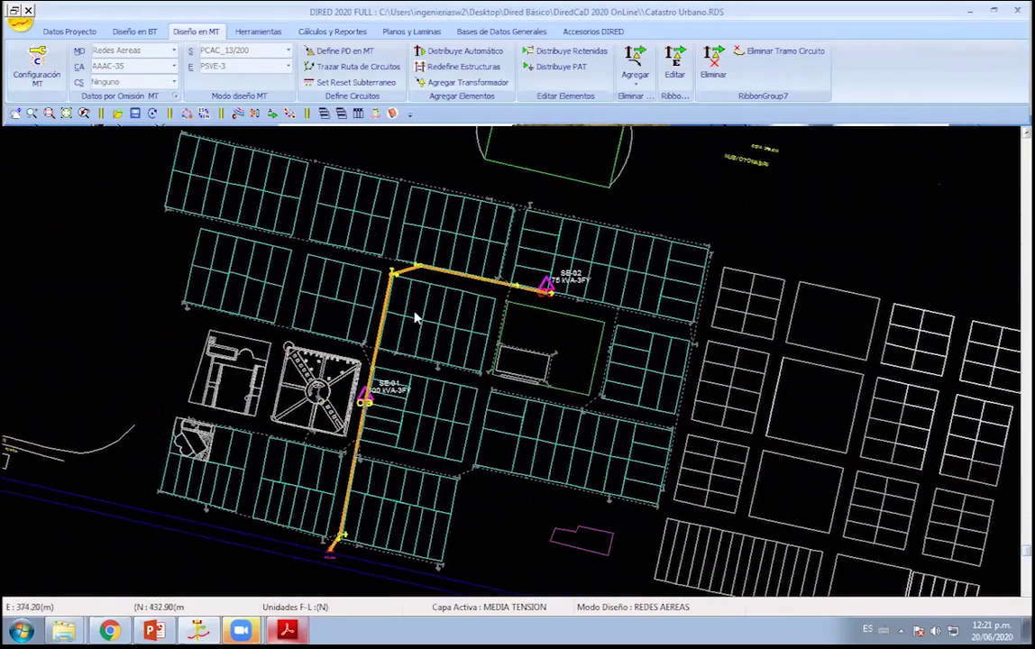
pyautogui.click(134, 31)
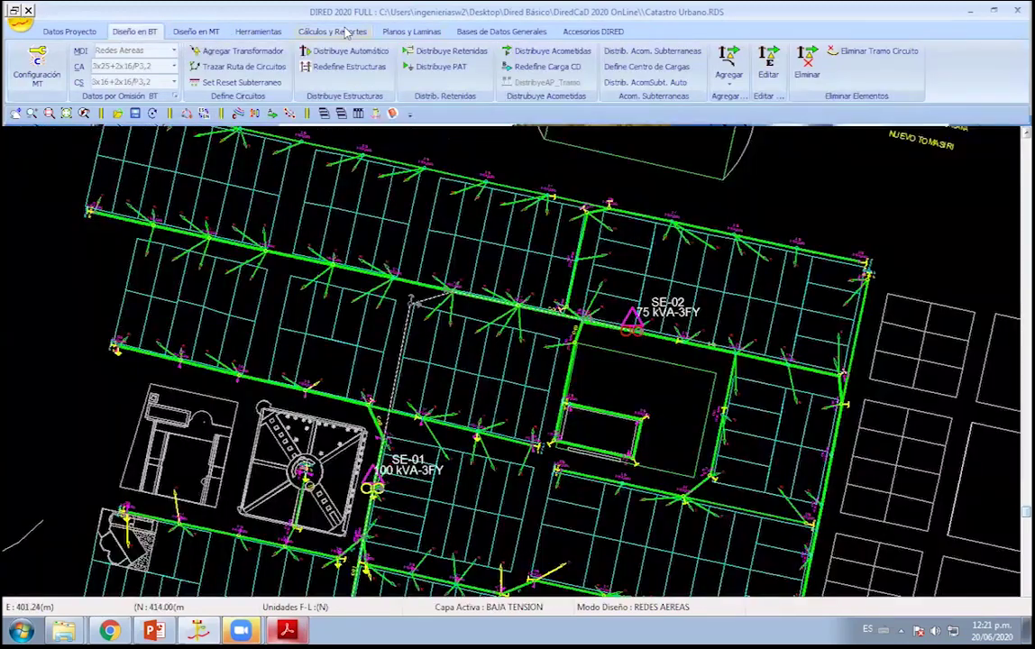
pyautogui.click(347, 33)
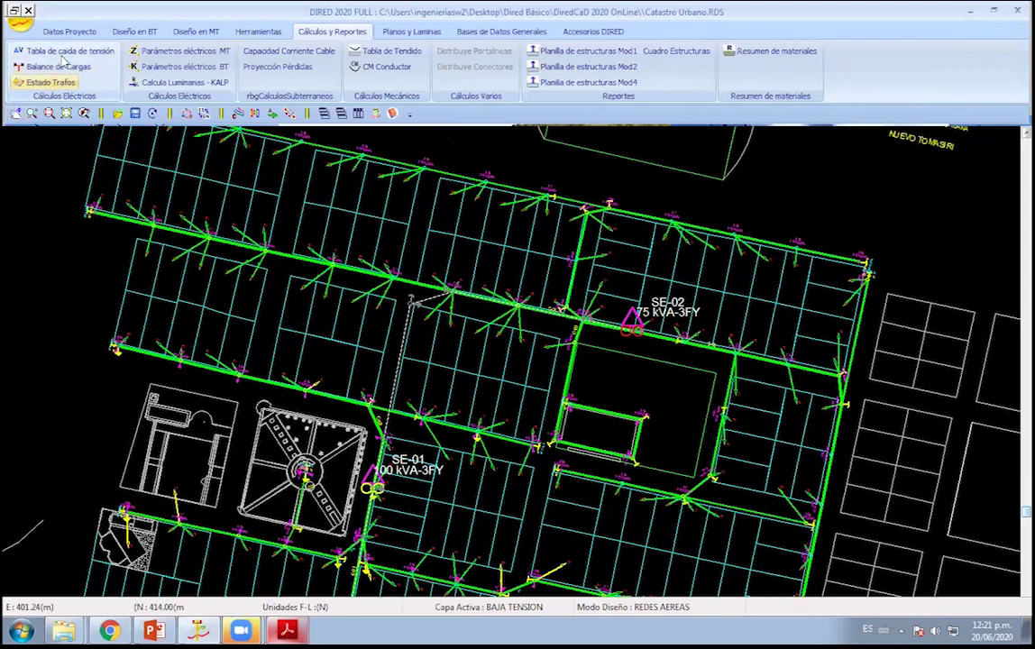
pyautogui.moveTo(112, 257); pyautogui.dragTo(334, 464, button='middle')
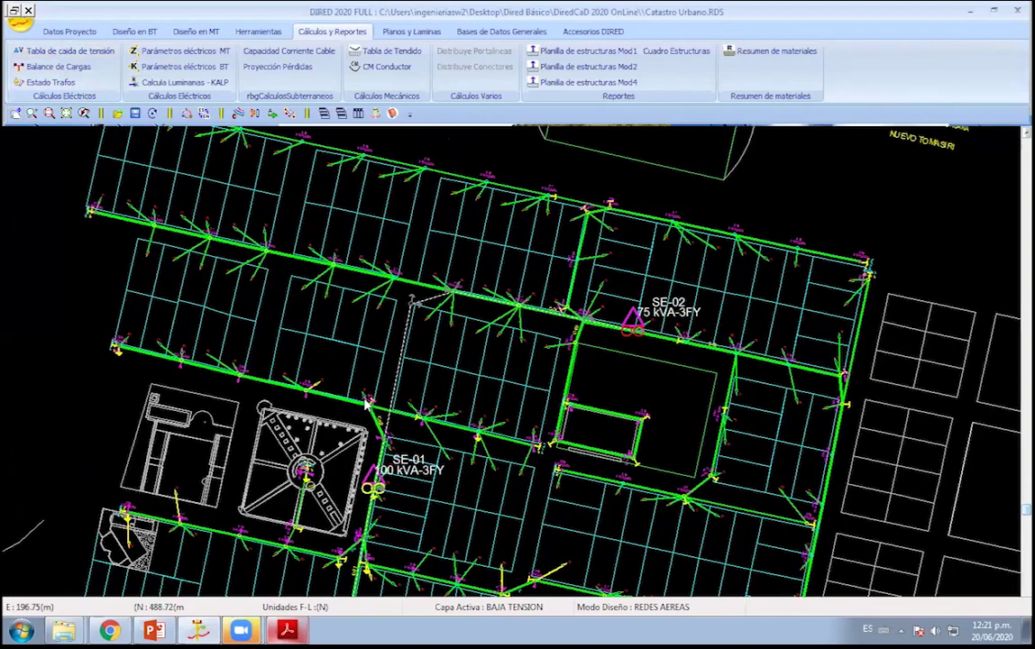
pyautogui.scroll(3, 333, 464)
pyautogui.scroll(2, 319, 374)
pyautogui.scroll(2, 254, 382)
pyautogui.scroll(1, 579, 482)
pyautogui.scroll(-3, 579, 482)
pyautogui.moveTo(577, 455); pyautogui.dragTo(376, 305, button='middle')
pyautogui.moveTo(291, 291)
pyautogui.mouseDown(button='middle')
pyautogui.moveTo(433, 363)
pyautogui.moveTo(604, 382)
pyautogui.moveTo(317, 319)
pyautogui.moveTo(467, 404)
pyautogui.moveTo(492, 365)
pyautogui.moveTo(288, 311)
pyautogui.mouseUp(button='middle')
# Check Balance de Cargas and Estado Trafos, then bring up SE-01's underground feeder calculation.
pyautogui.click(59, 67)
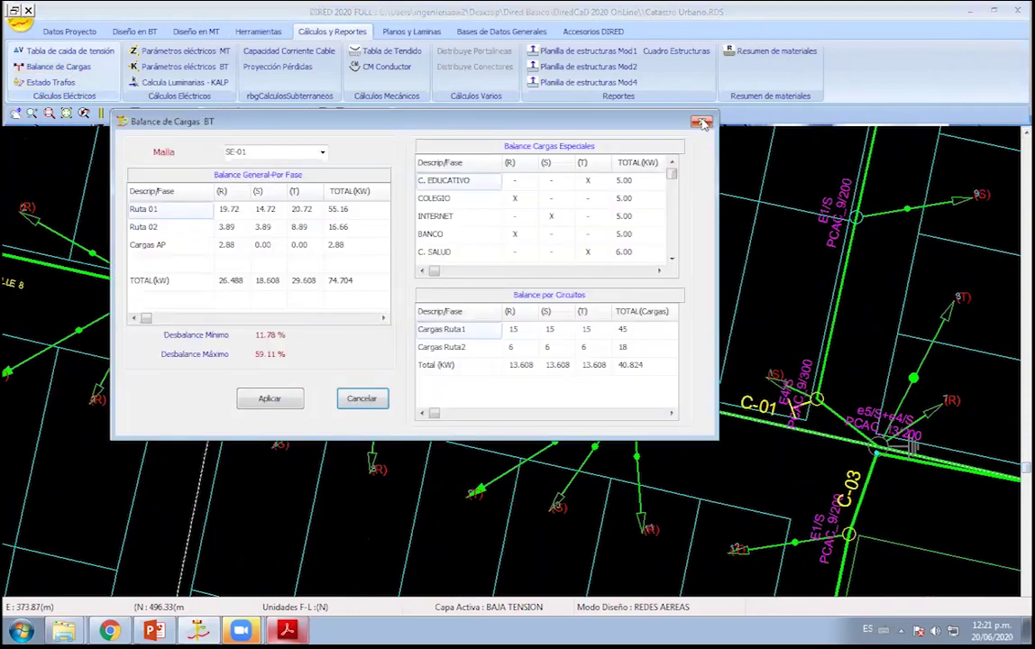
pyautogui.click(700, 121)
pyautogui.click(52, 82)
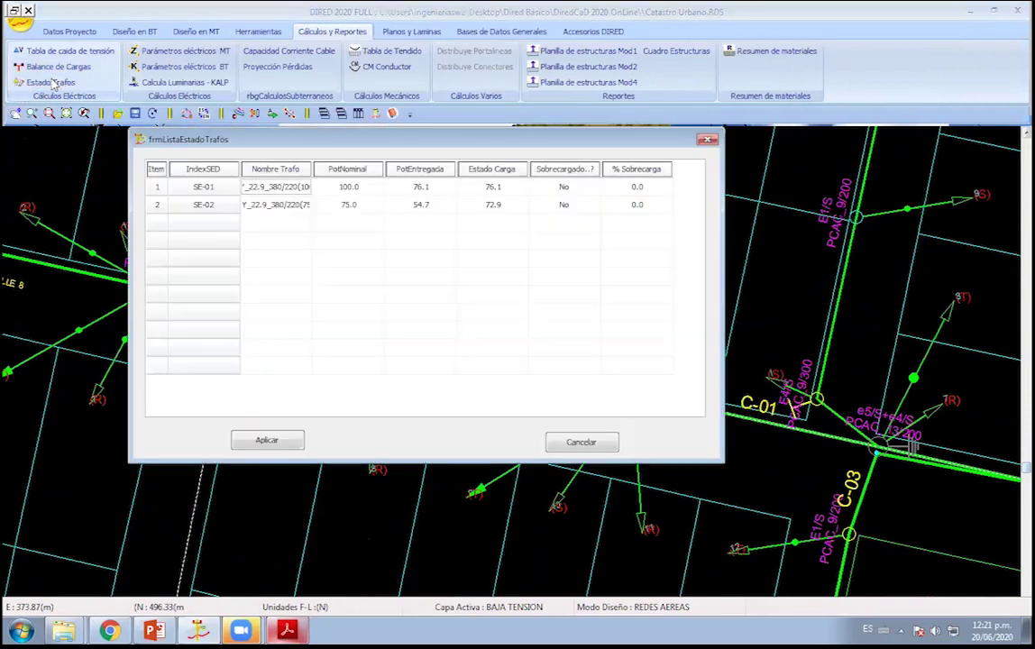
pyautogui.click(564, 439)
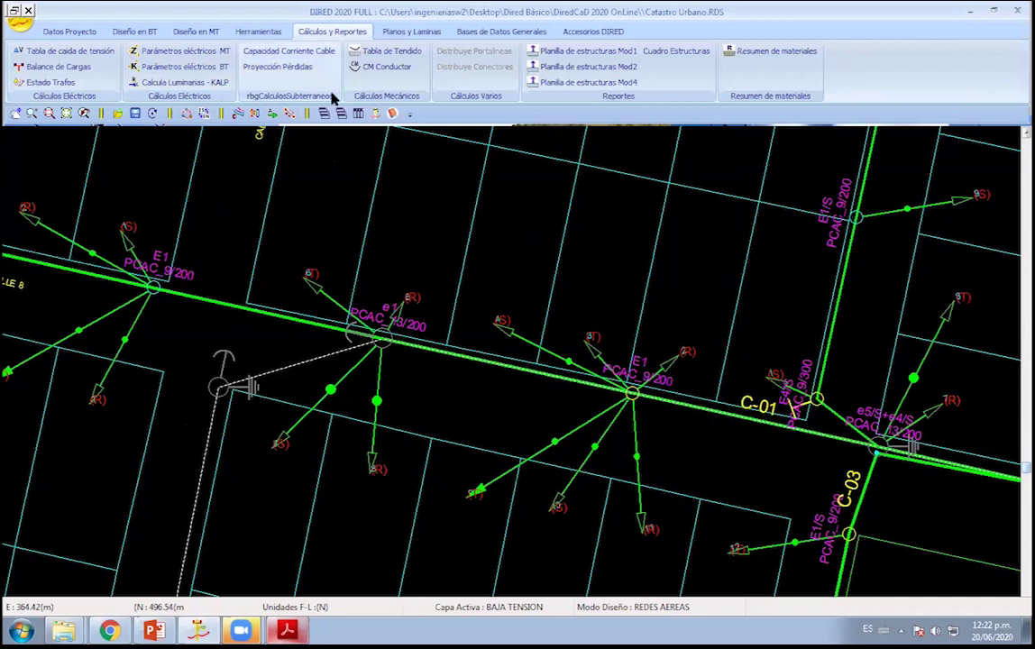
pyautogui.click(301, 52)
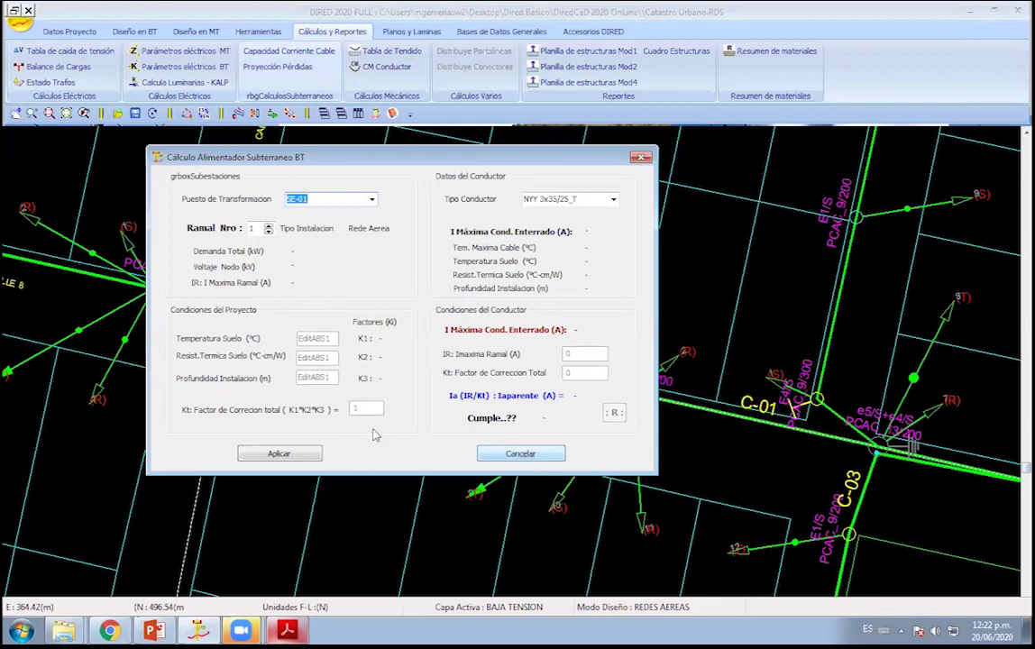
# Close the feeder calculation, recalculate the AAAC-35 tension table, dismiss the error, and close it.
pyautogui.click(640, 158)
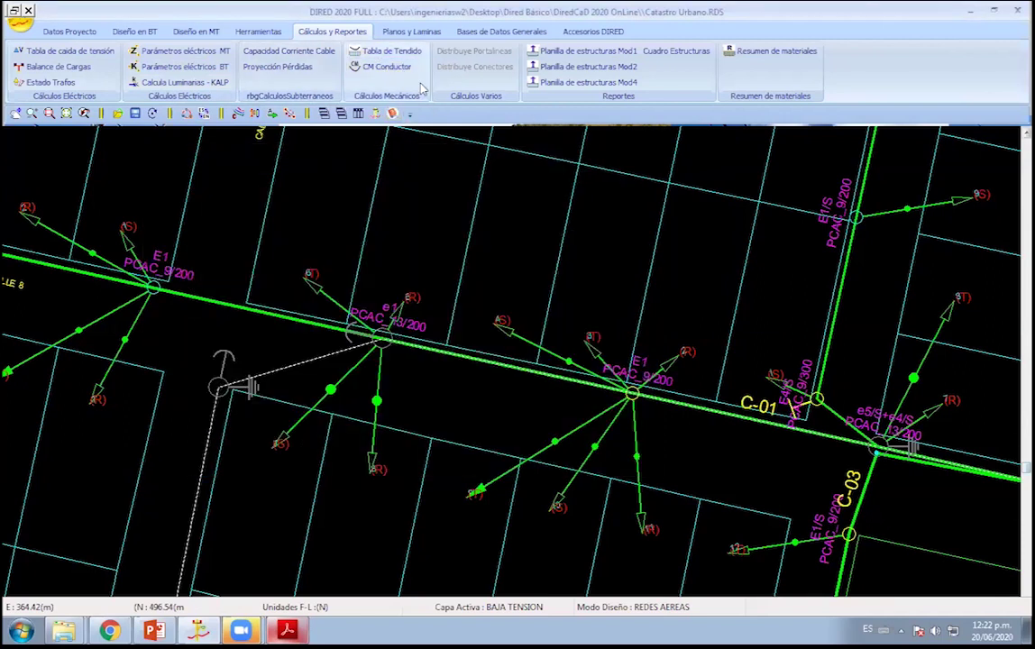
pyautogui.click(394, 56)
pyautogui.click(615, 57)
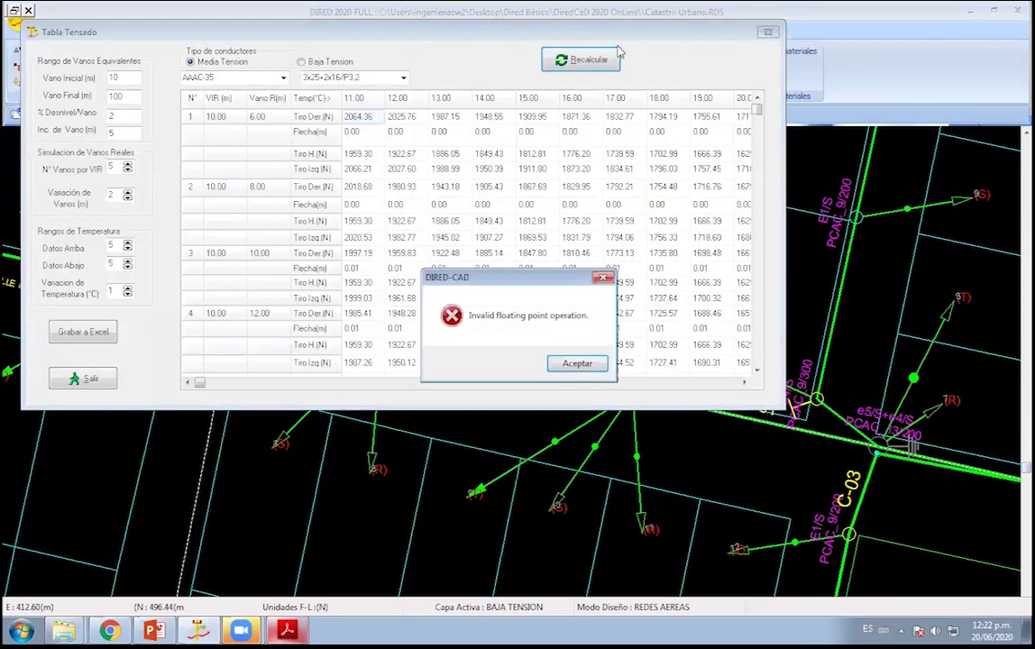
pyautogui.press('Return')
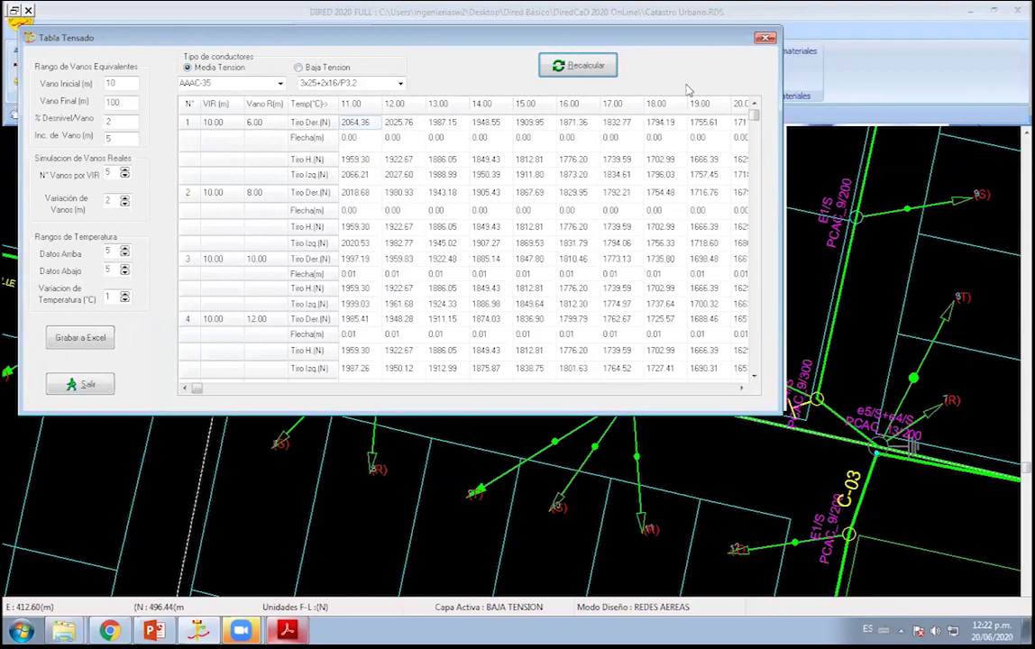
pyautogui.moveTo(704, 40); pyautogui.dragTo(735, 92)
pyautogui.click(749, 84)
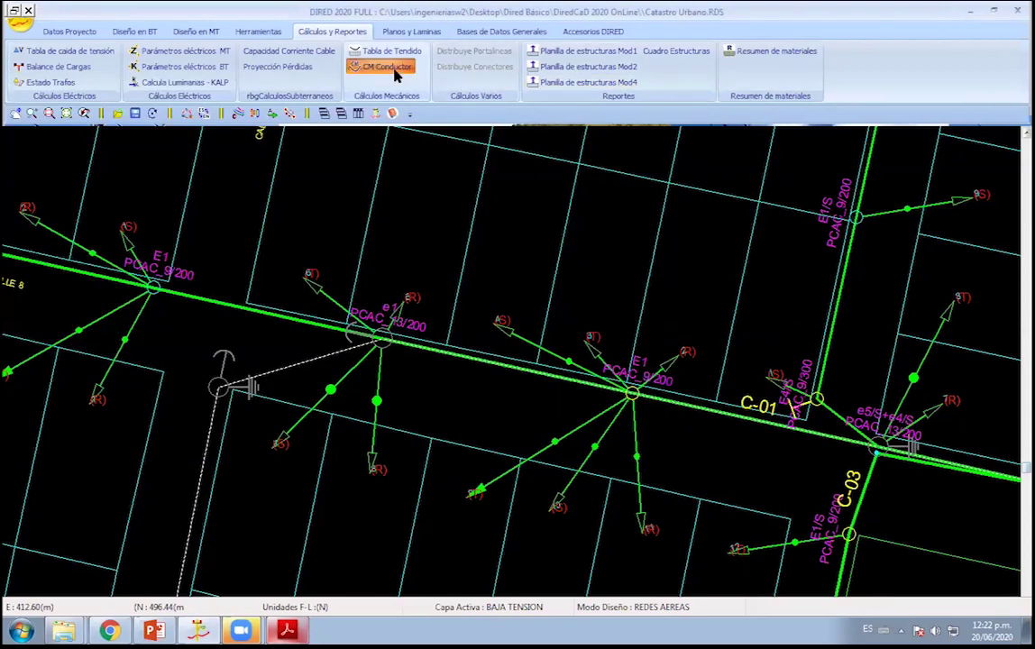
pyautogui.click(379, 67)
pyautogui.click(516, 67)
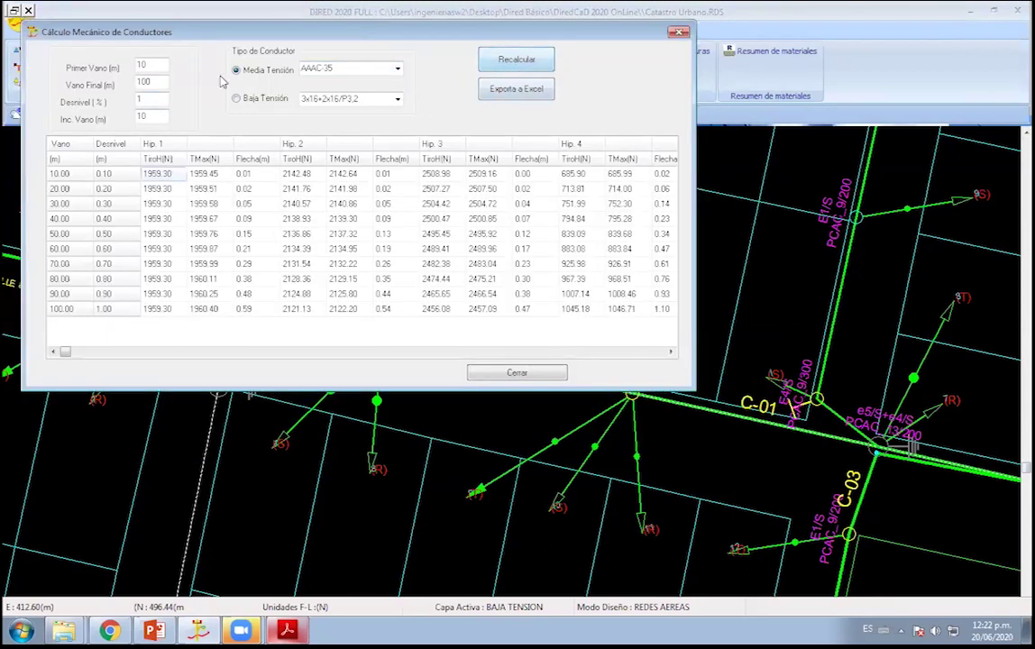
pyautogui.click(515, 62)
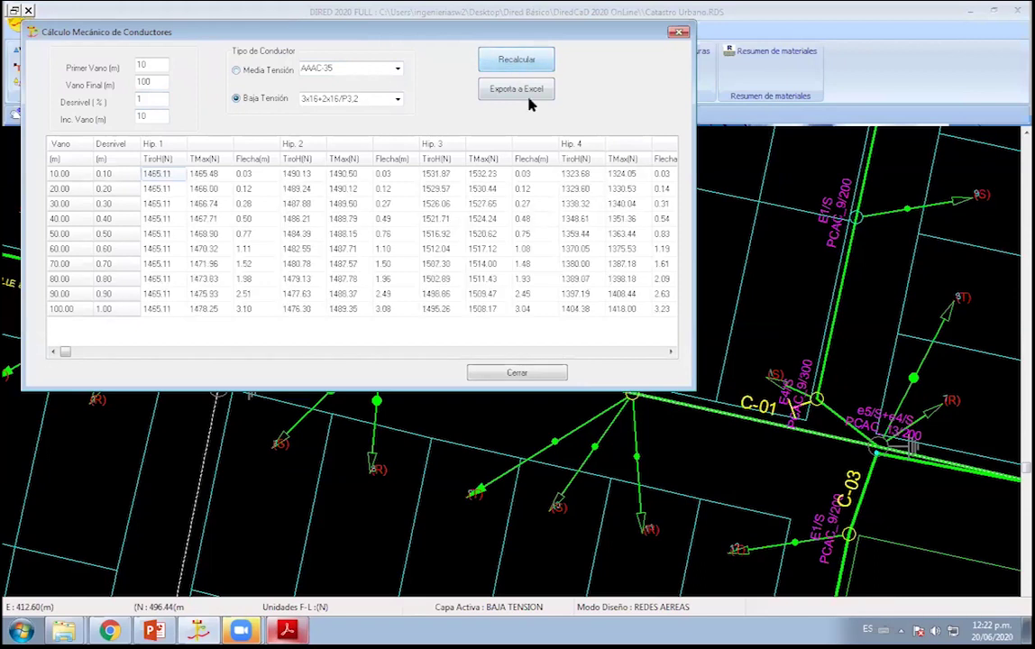
pyautogui.click(516, 373)
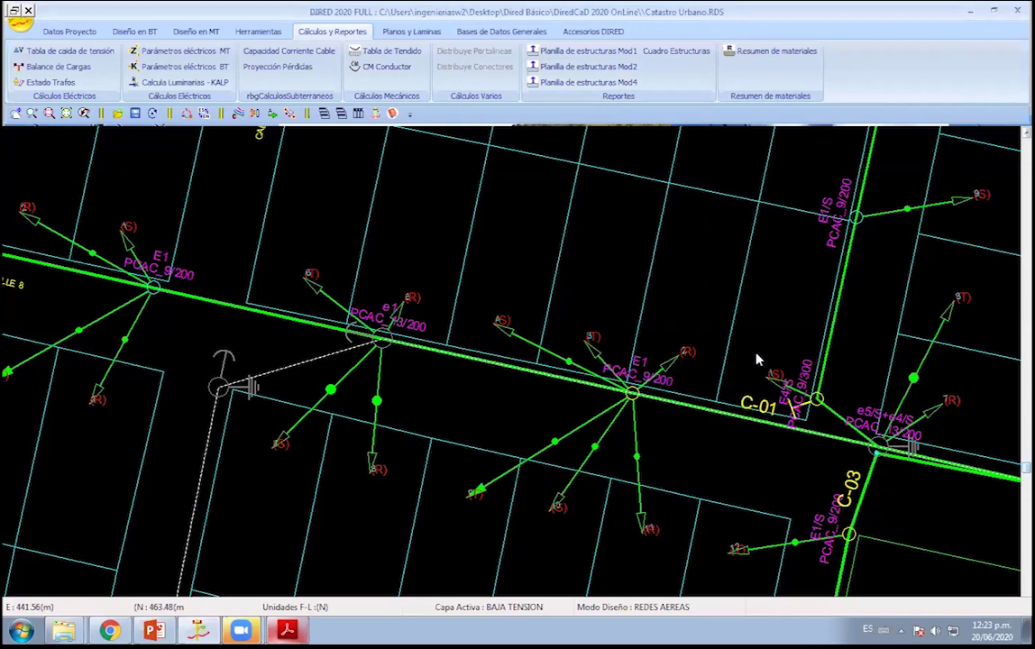
# Bring transformer SE-02 into view and look through its MT and BT accessory tabs.
pyautogui.moveTo(535, 373); pyautogui.dragTo(397, 413, button='middle')
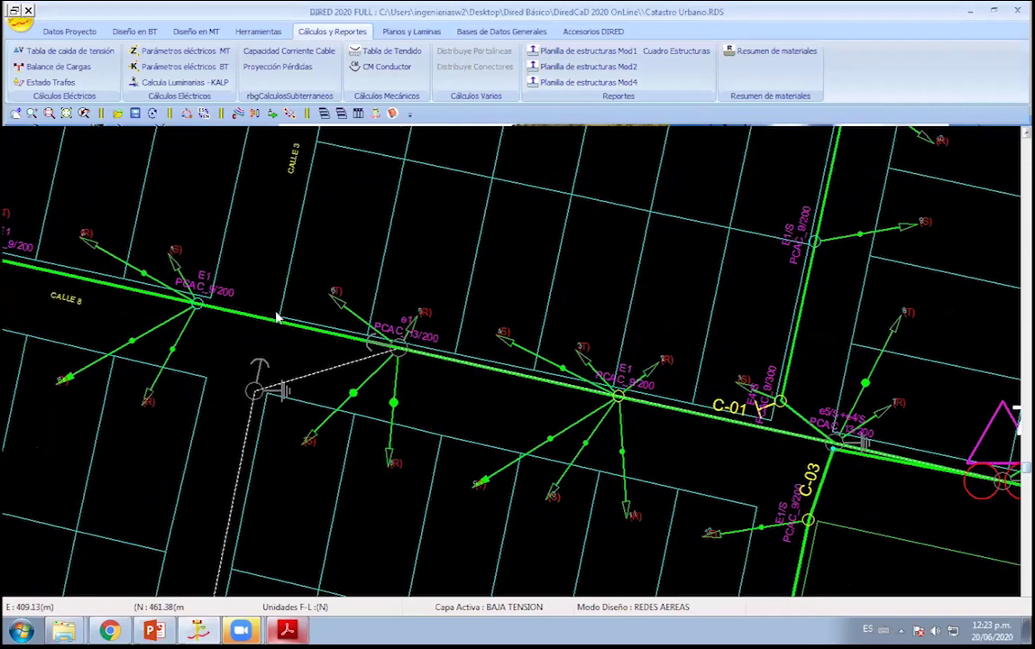
pyautogui.scroll(2, 396, 413)
pyautogui.scroll(2, 379, 397)
pyautogui.scroll(2, 361, 385)
pyautogui.scroll(2, 355, 380)
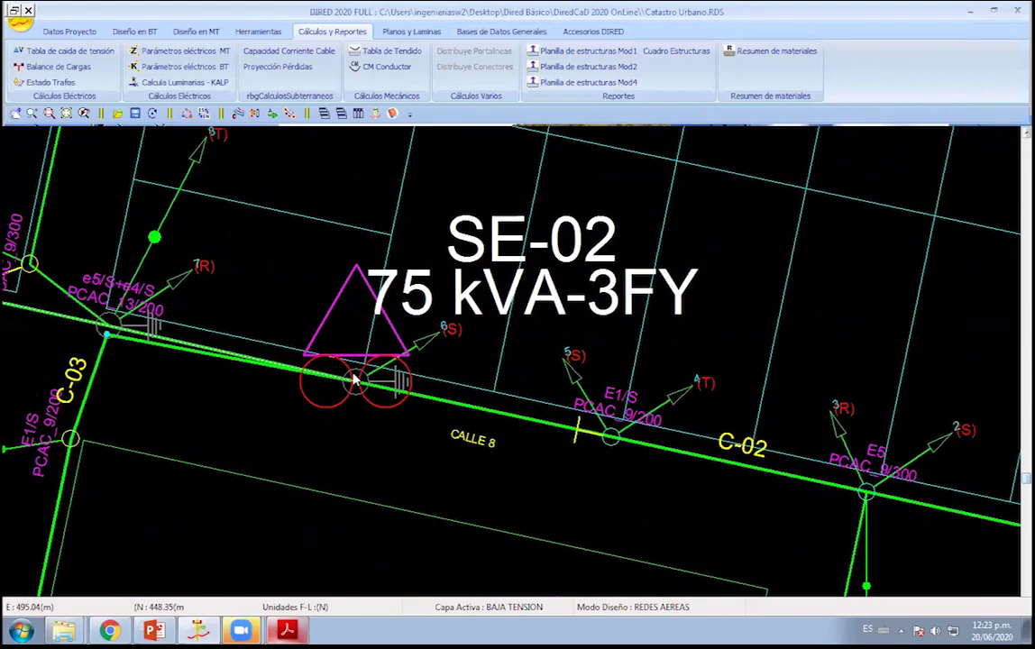
pyautogui.doubleClick(354, 380)
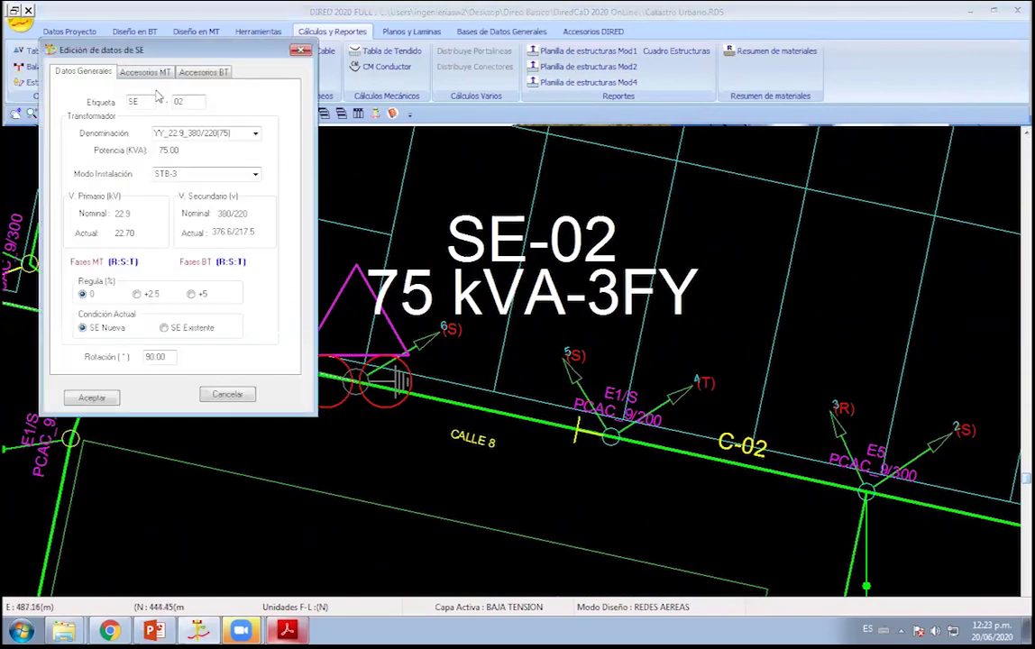
pyautogui.click(137, 71)
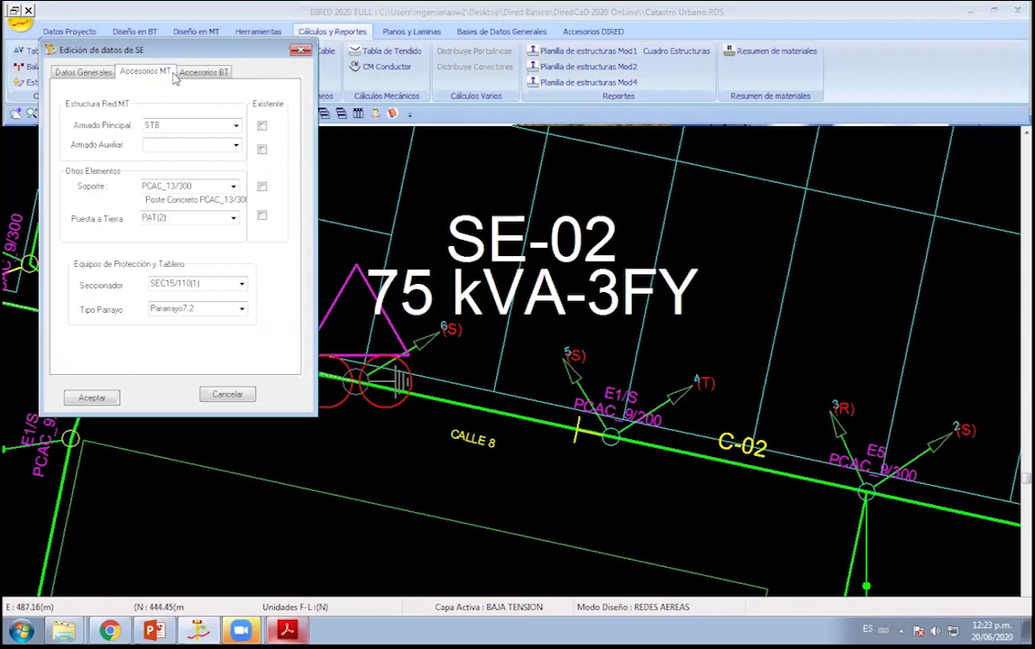
pyautogui.click(181, 74)
pyautogui.click(79, 78)
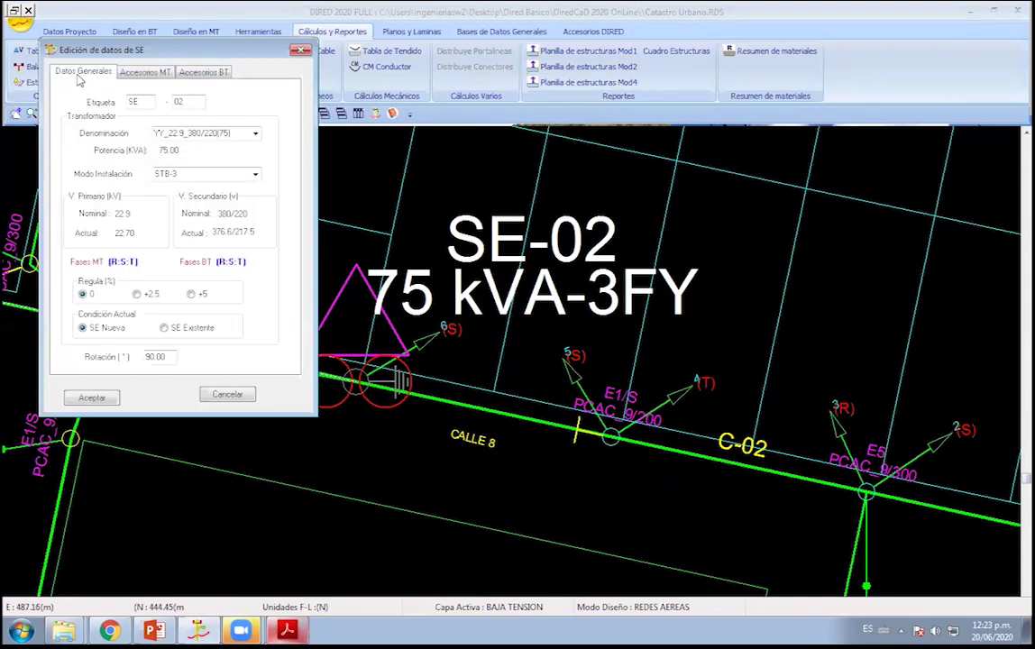
# Unmark the main MT structure, mark the auxiliary one as existing, and accept.
pyautogui.moveTo(157, 57); pyautogui.dragTo(258, 125)
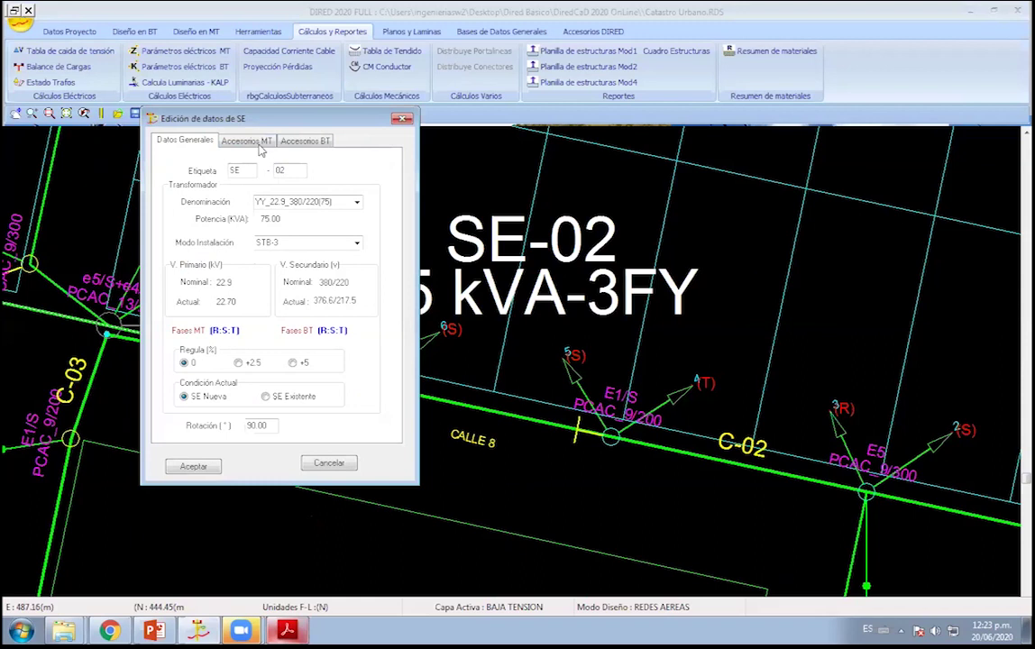
pyautogui.click(248, 142)
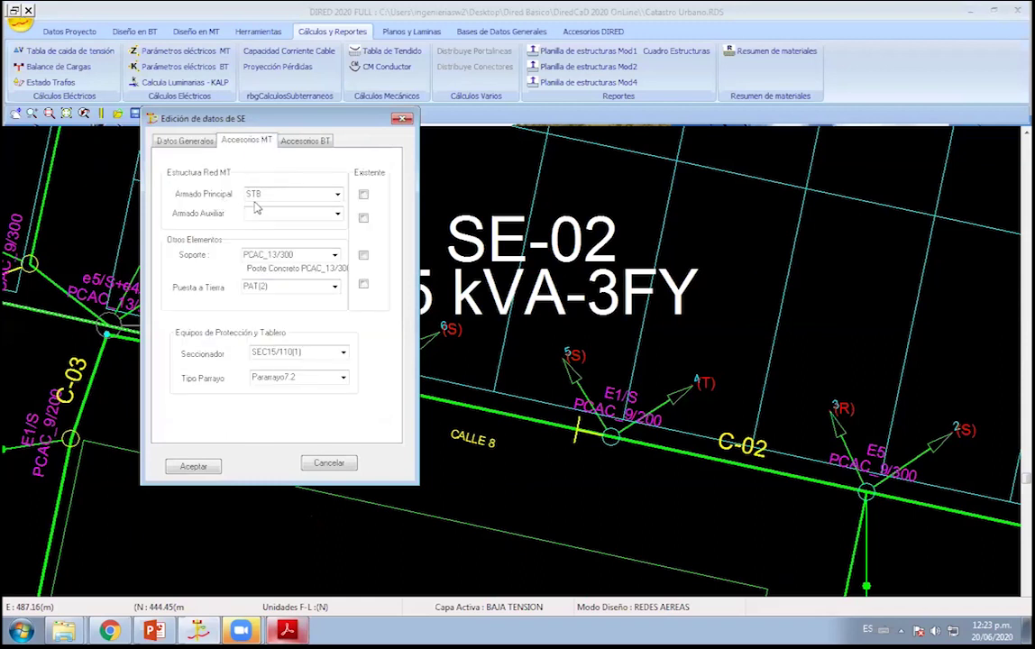
pyautogui.click(364, 196)
pyautogui.click(364, 219)
pyautogui.click(324, 463)
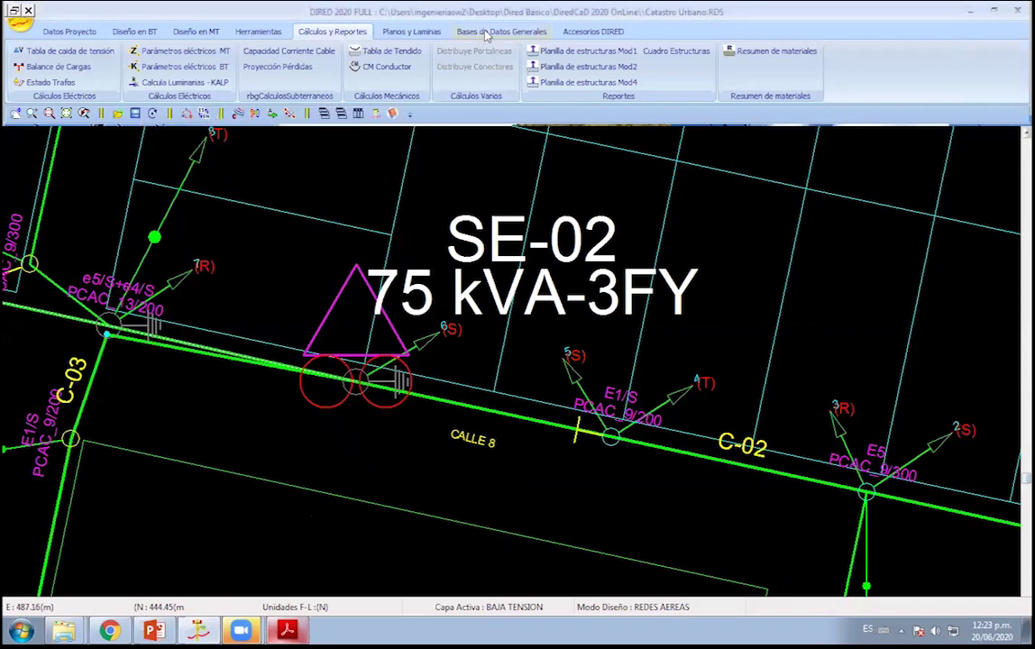
# Browse the Tipos SED database down to STB-3 in row 11 and accept it.
pyautogui.click(501, 31)
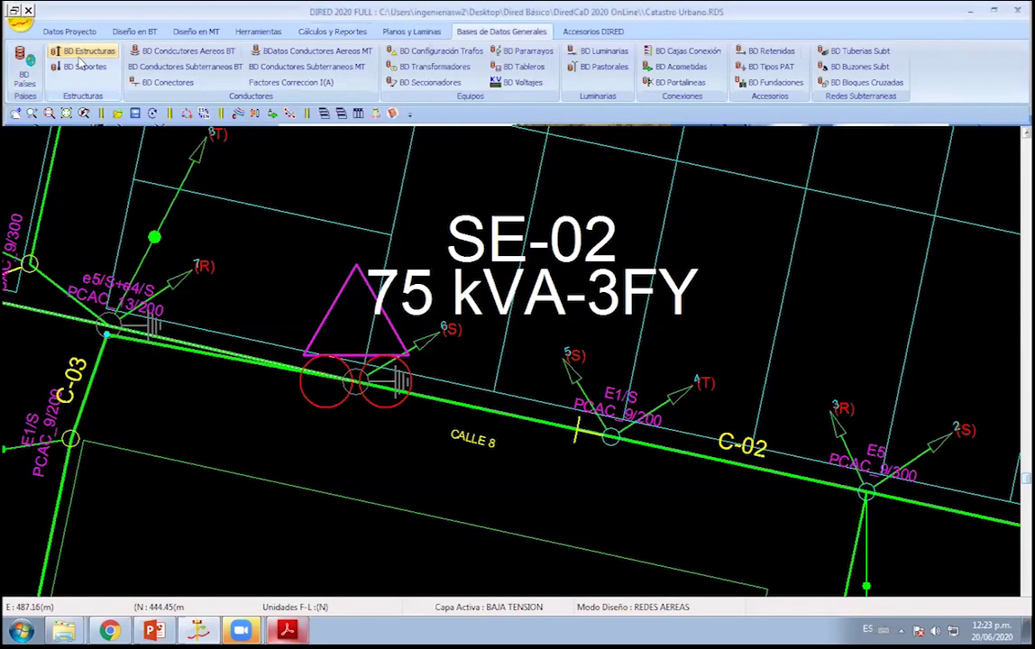
pyautogui.click(435, 51)
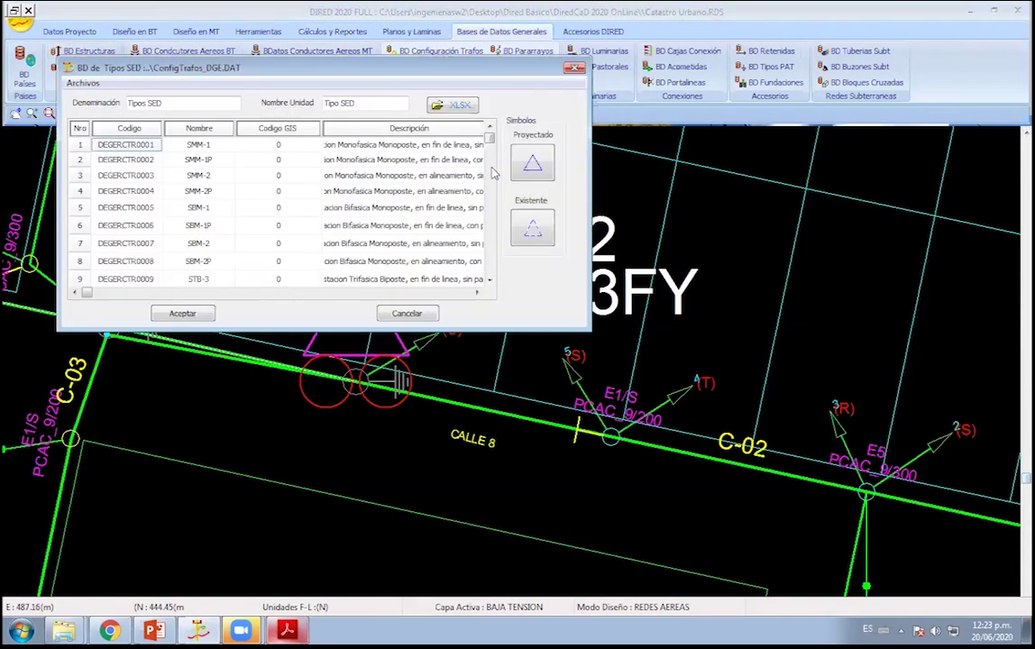
pyautogui.moveTo(315, 70); pyautogui.dragTo(355, 88)
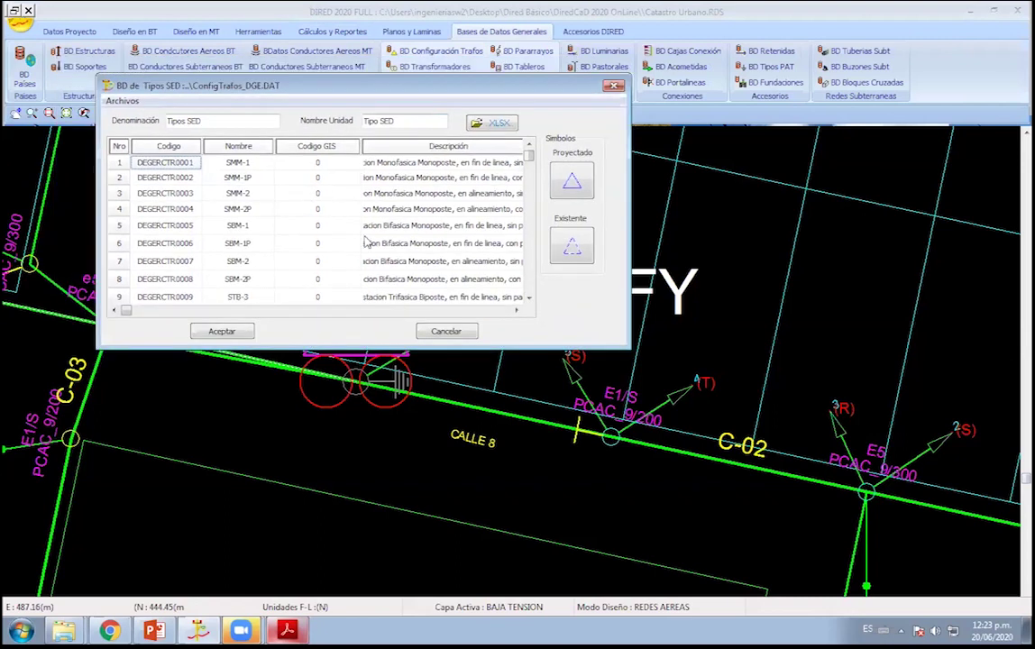
pyautogui.click(529, 297)
pyautogui.scroll(-3, 529, 296)
pyautogui.scroll(-2, 529, 297)
pyautogui.click(232, 236)
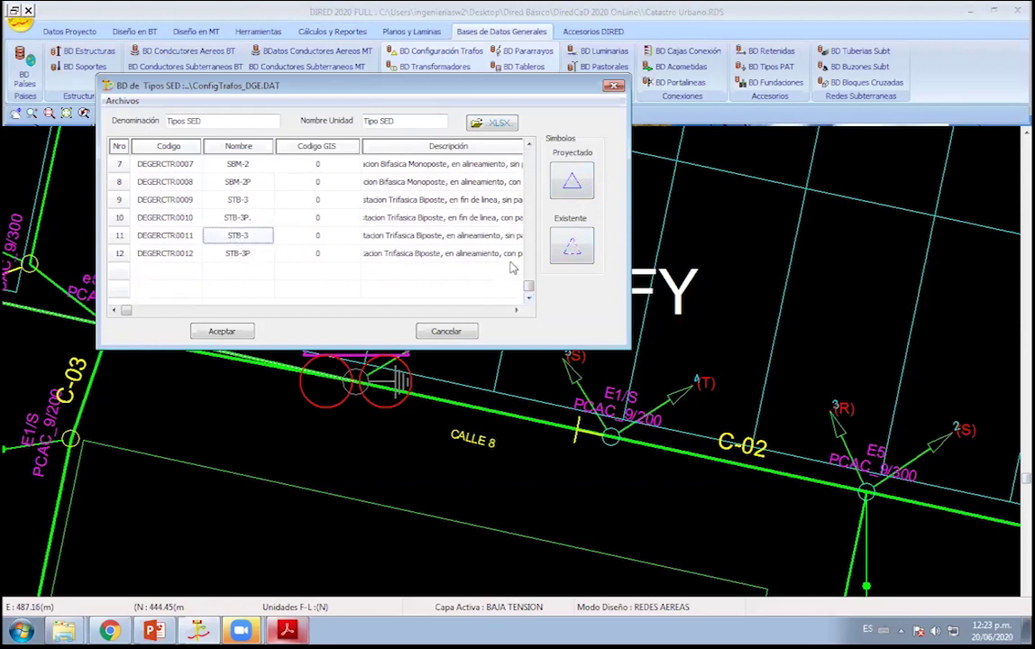
pyautogui.click(236, 332)
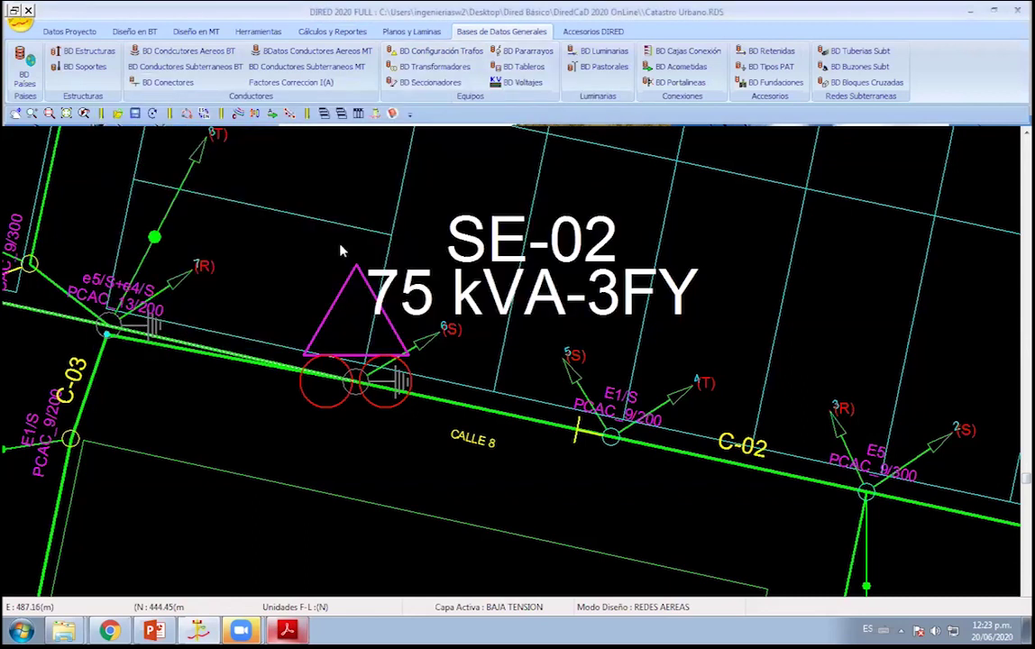
# Mark SE-02's auxiliary MT arrangement as existing and accept.
pyautogui.doubleClick(376, 323)
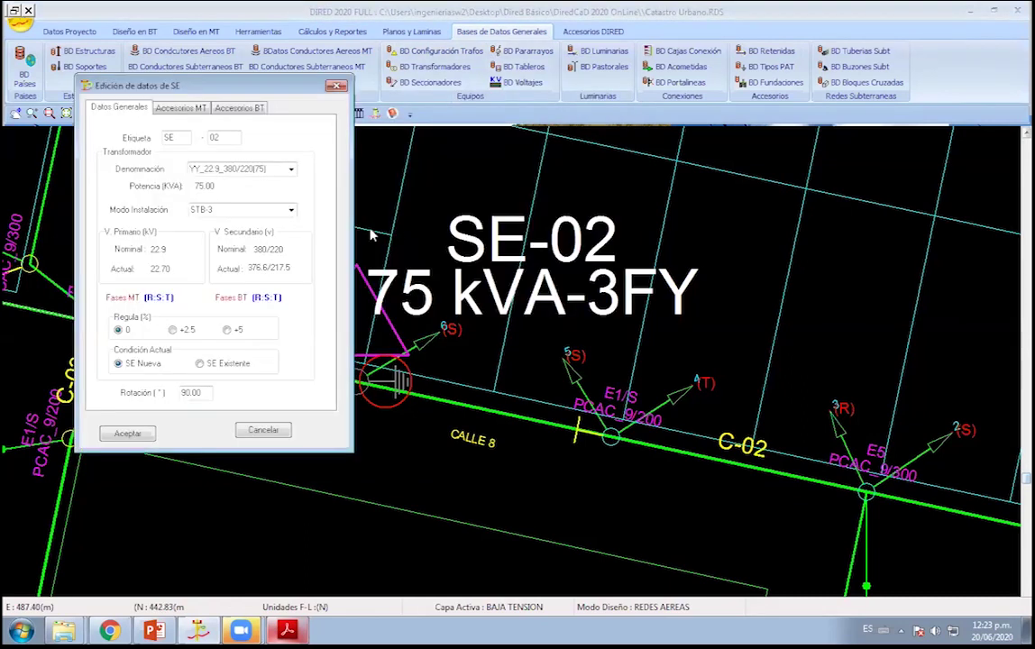
pyautogui.click(169, 107)
pyautogui.click(296, 225)
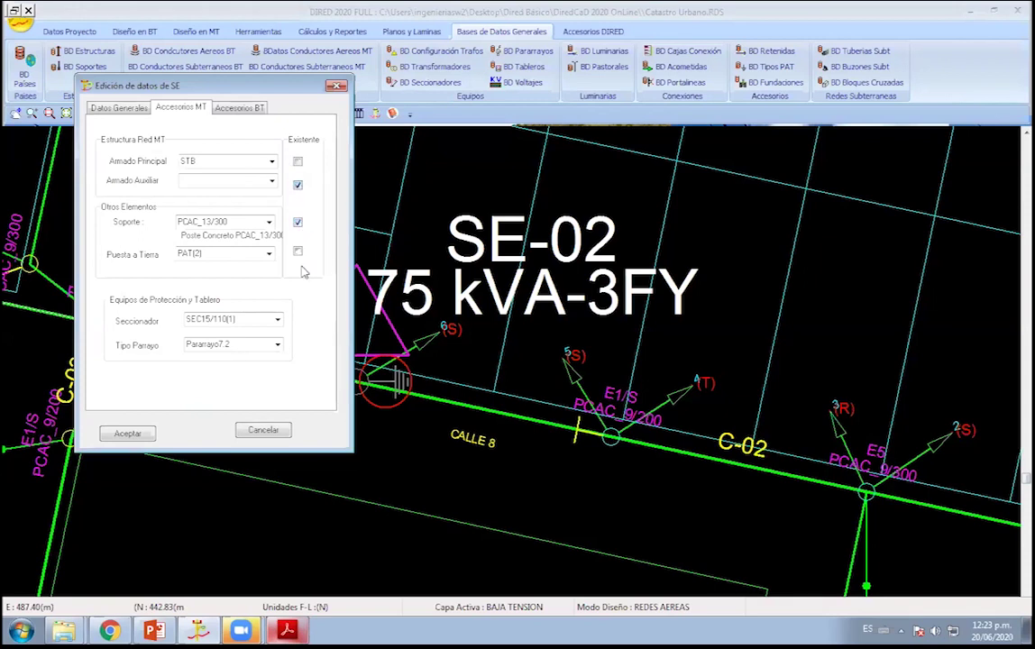
pyautogui.click(127, 433)
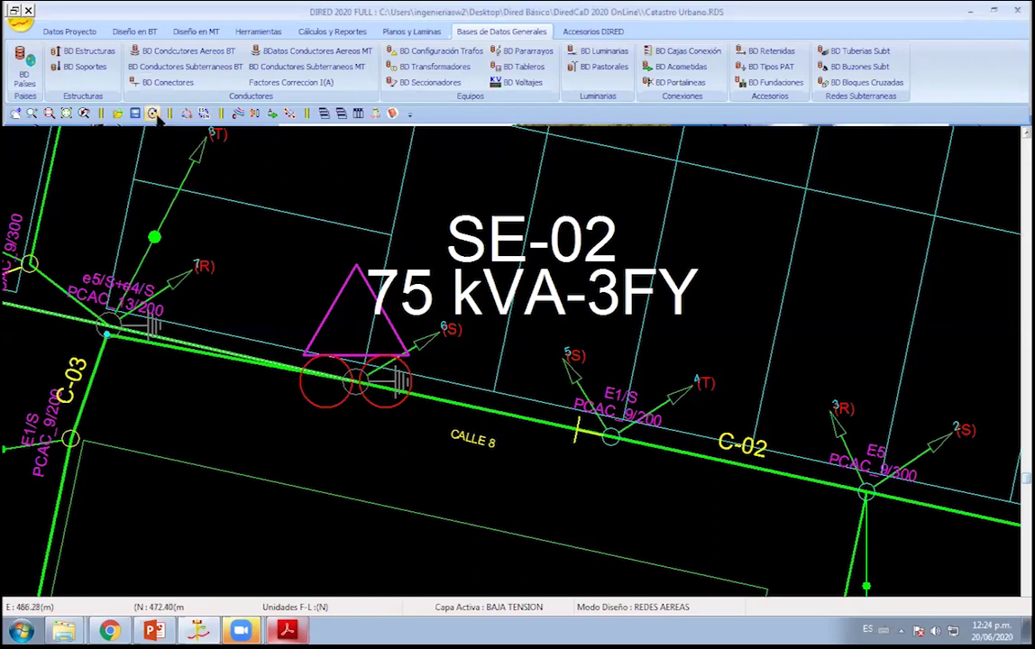
# Review SE-02's MT and BT accessories again and close its data sheet.
pyautogui.doubleClick(354, 374)
pyautogui.click(198, 126)
pyautogui.click(253, 127)
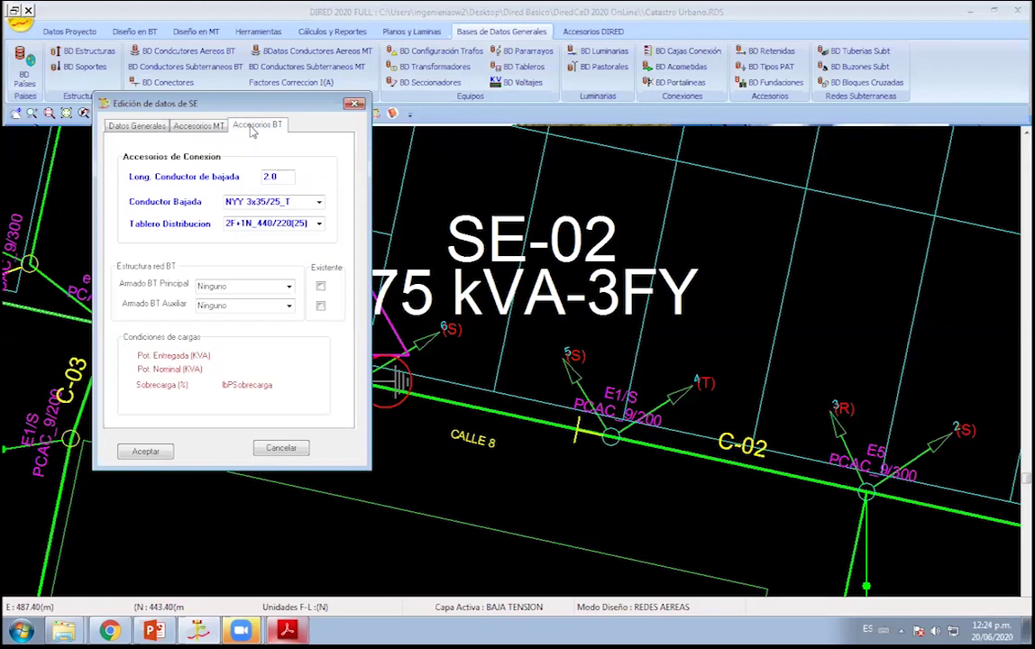
pyautogui.click(215, 126)
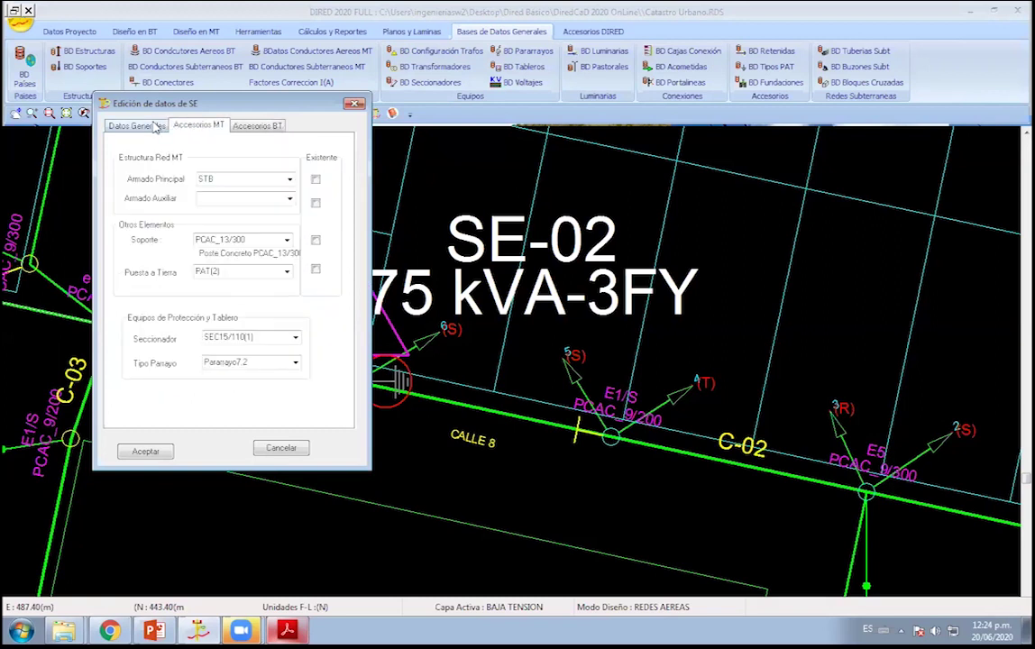
pyautogui.click(138, 125)
pyautogui.click(280, 448)
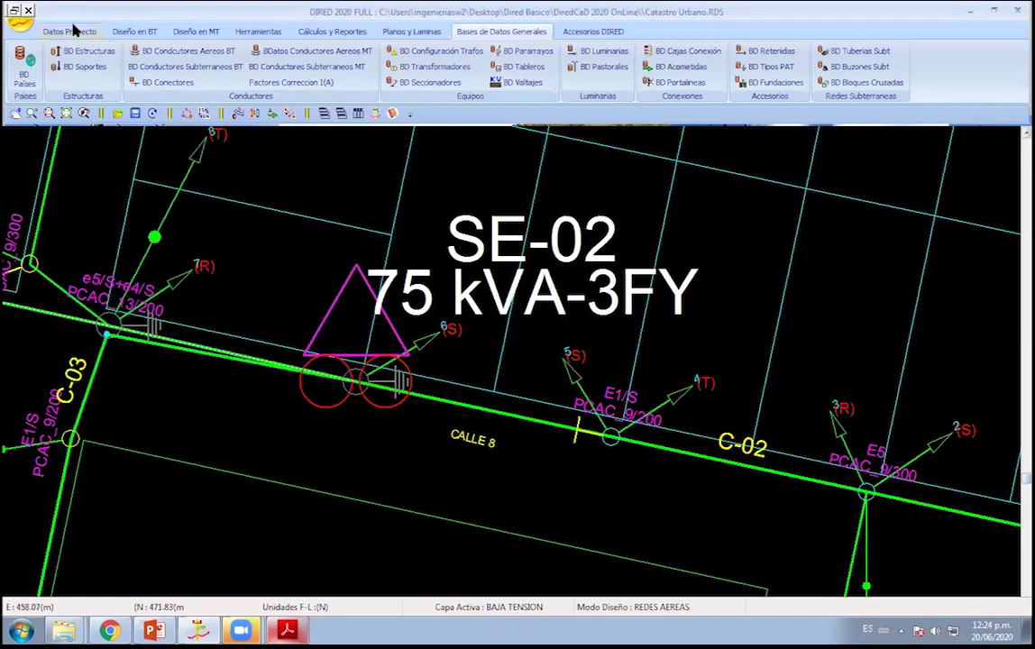
# Browse the project's transformers, disconnect switches and SED types without changes, then switch to MT design.
pyautogui.click(70, 30)
pyautogui.click(247, 67)
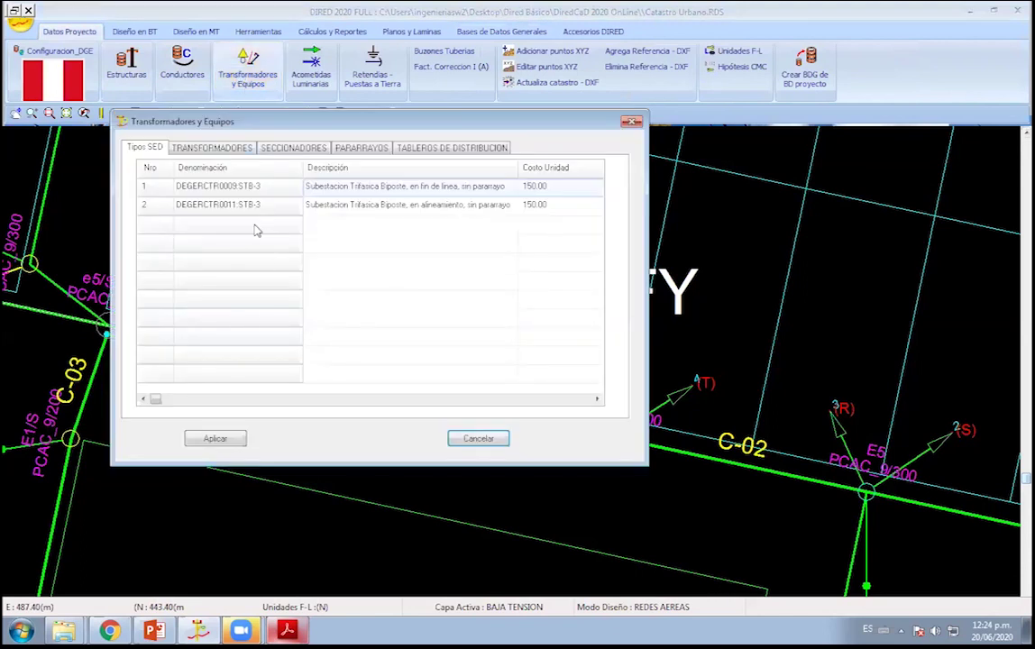
pyautogui.click(253, 147)
pyautogui.click(300, 146)
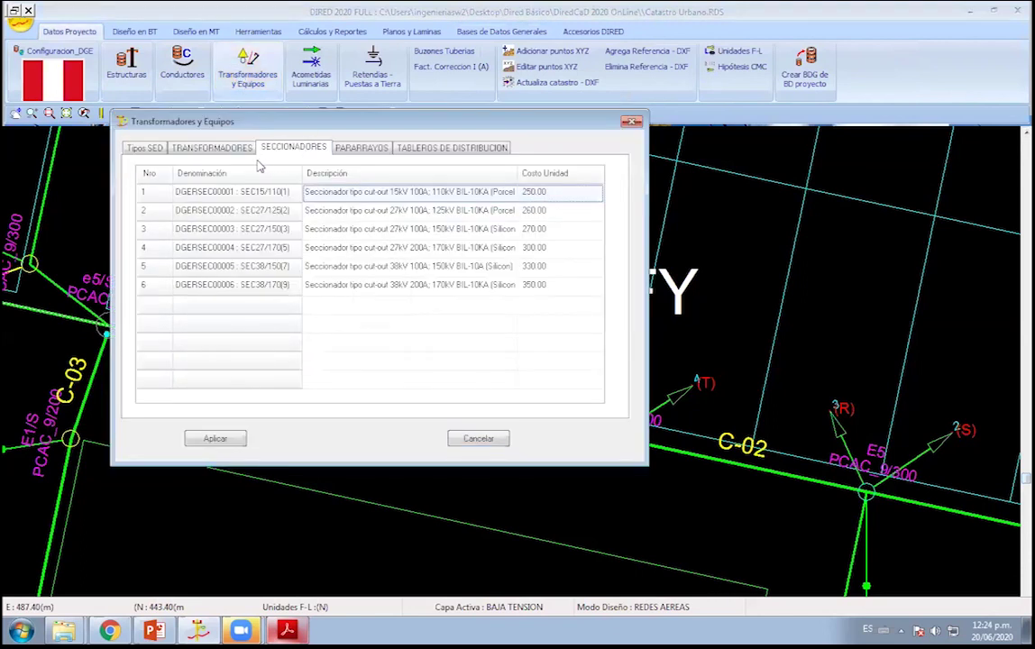
pyautogui.click(222, 152)
pyautogui.click(146, 147)
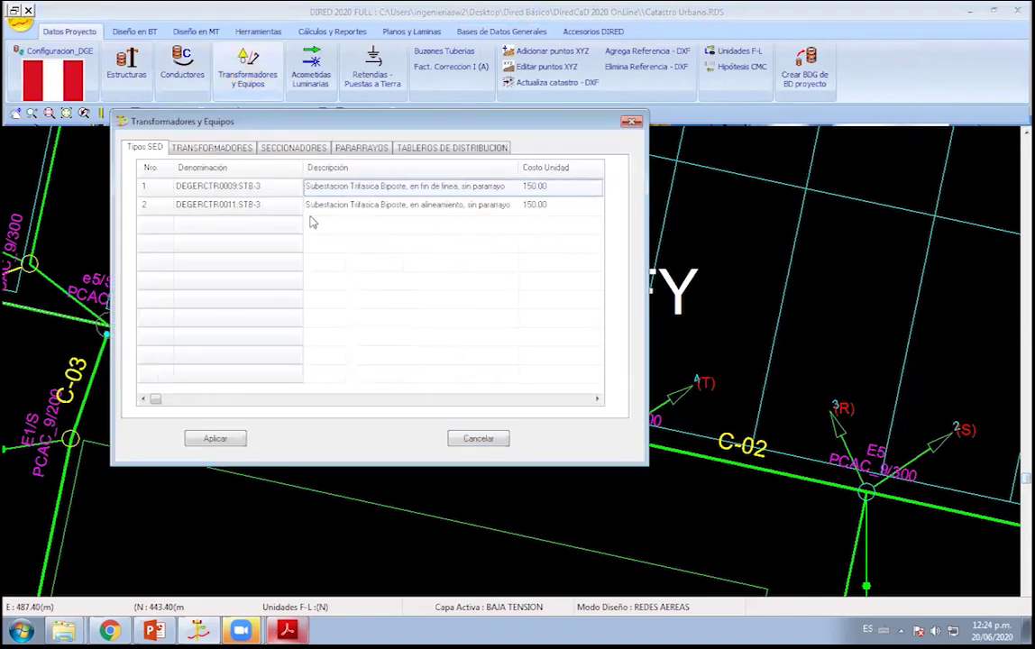
pyautogui.rightClick(397, 280)
pyautogui.click(439, 346)
pyautogui.click(216, 439)
pyautogui.click(135, 31)
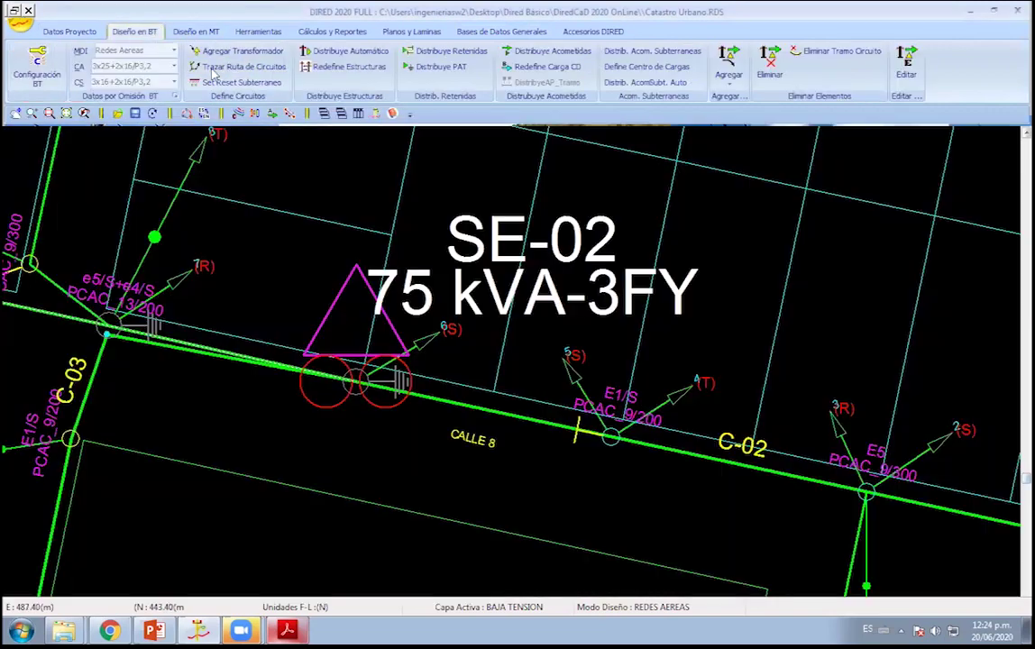
pyautogui.click(193, 33)
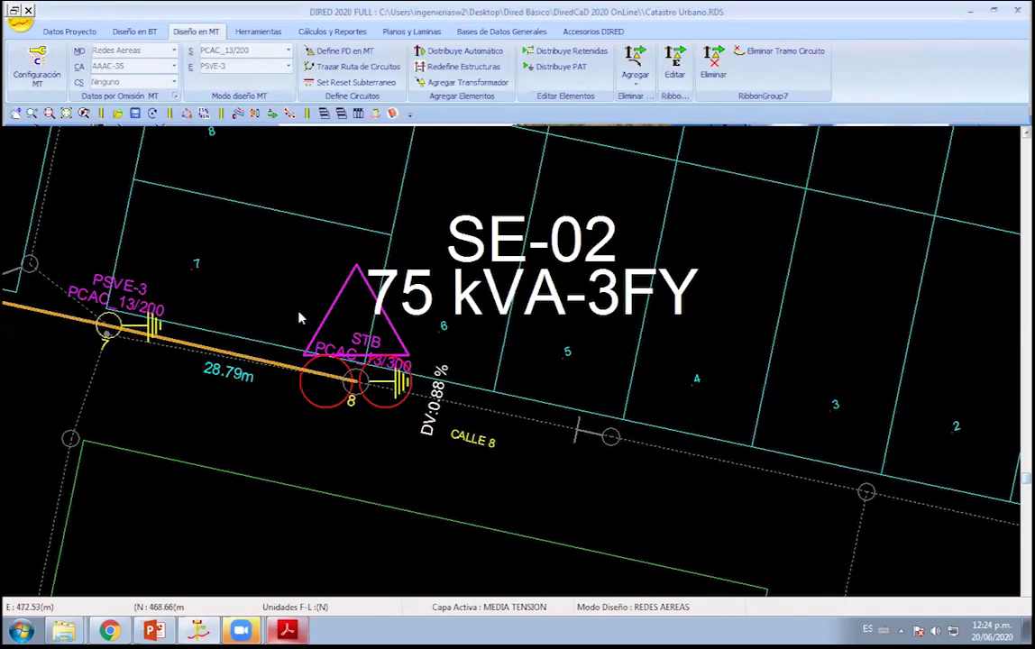
# Review SE-02's MT accessories twice, close its data sheet, and return to BT design.
pyautogui.doubleClick(358, 385)
pyautogui.click(247, 163)
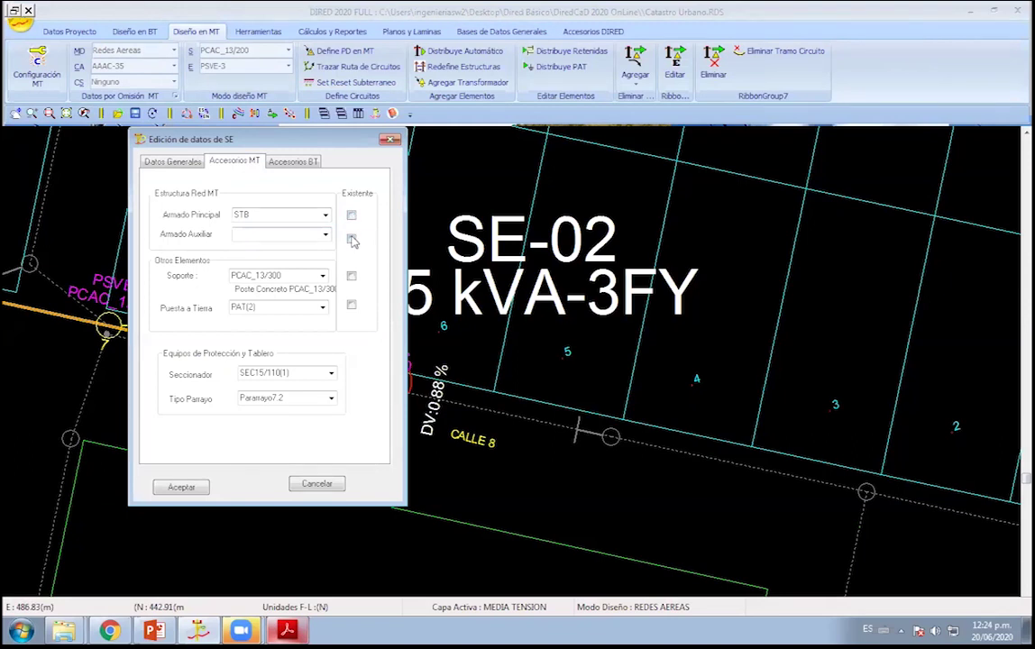
pyautogui.click(200, 486)
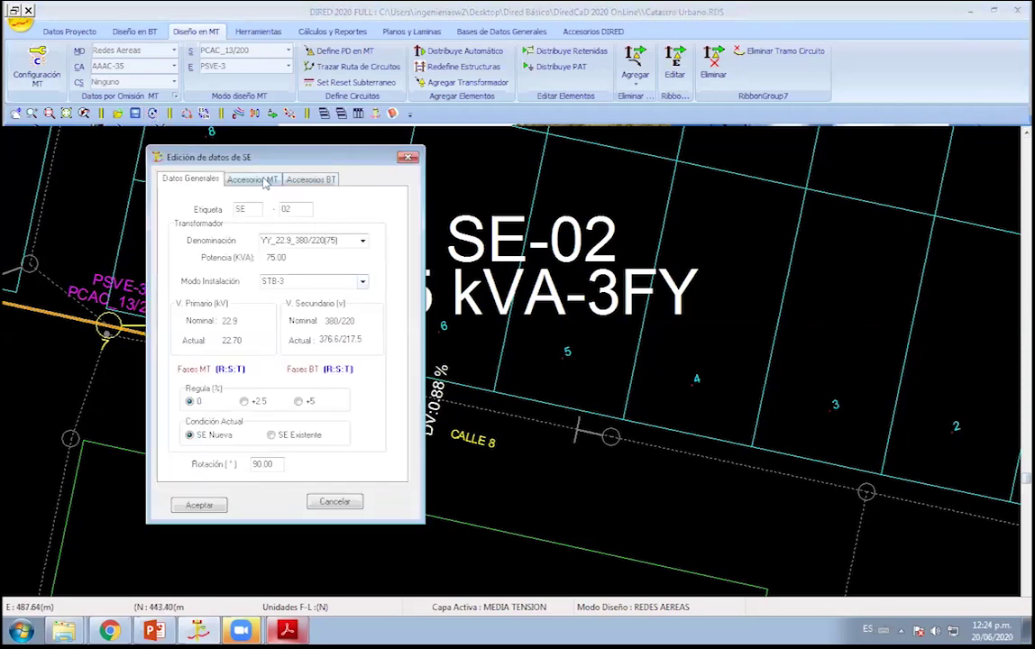
pyautogui.click(251, 178)
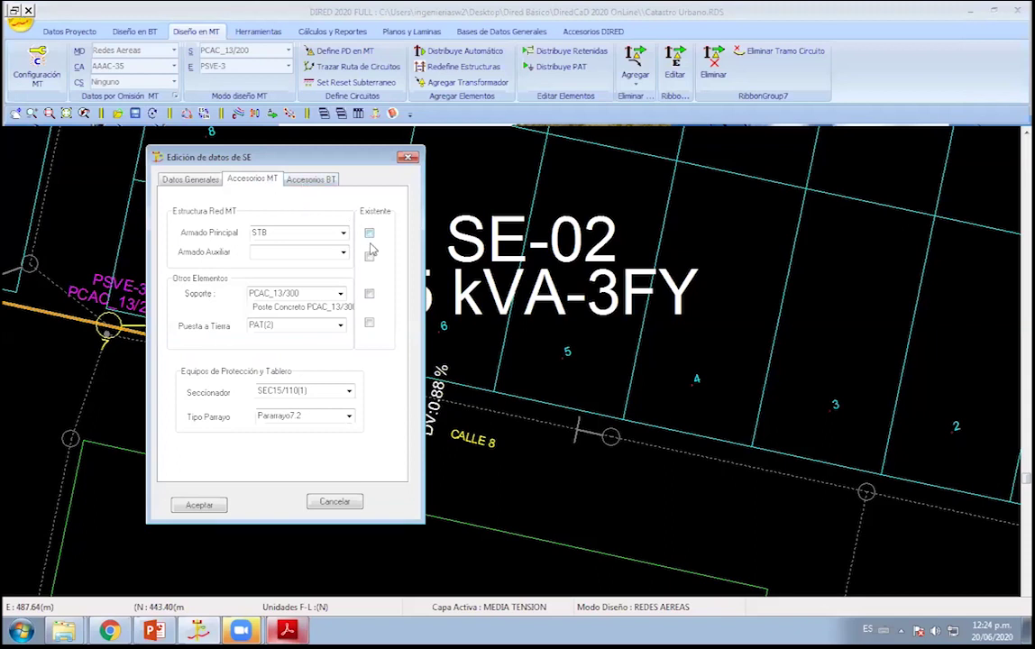
pyautogui.click(199, 505)
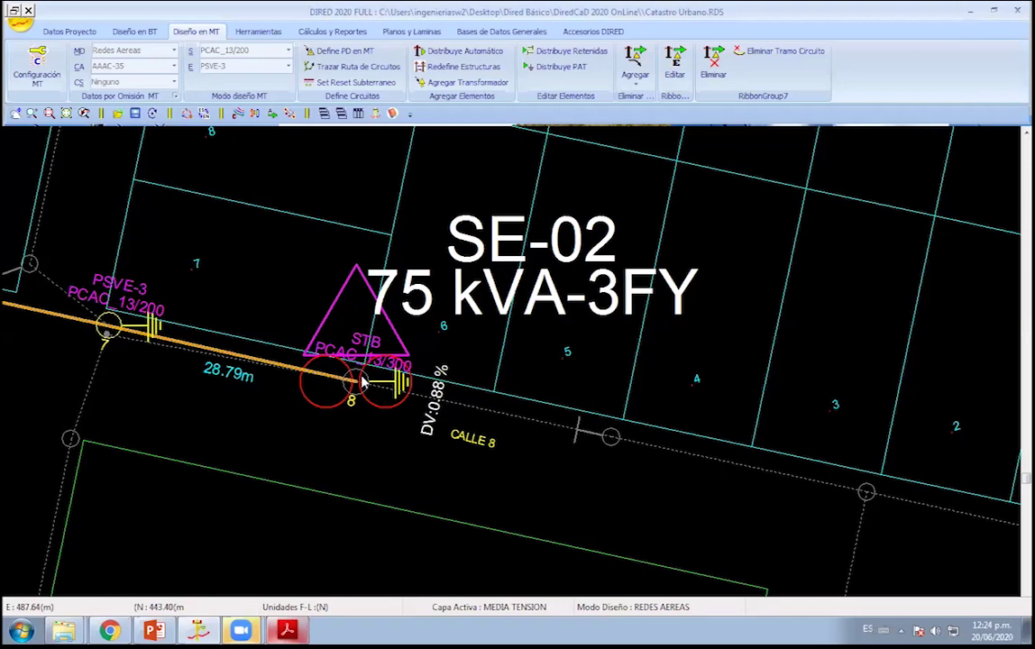
pyautogui.click(187, 334)
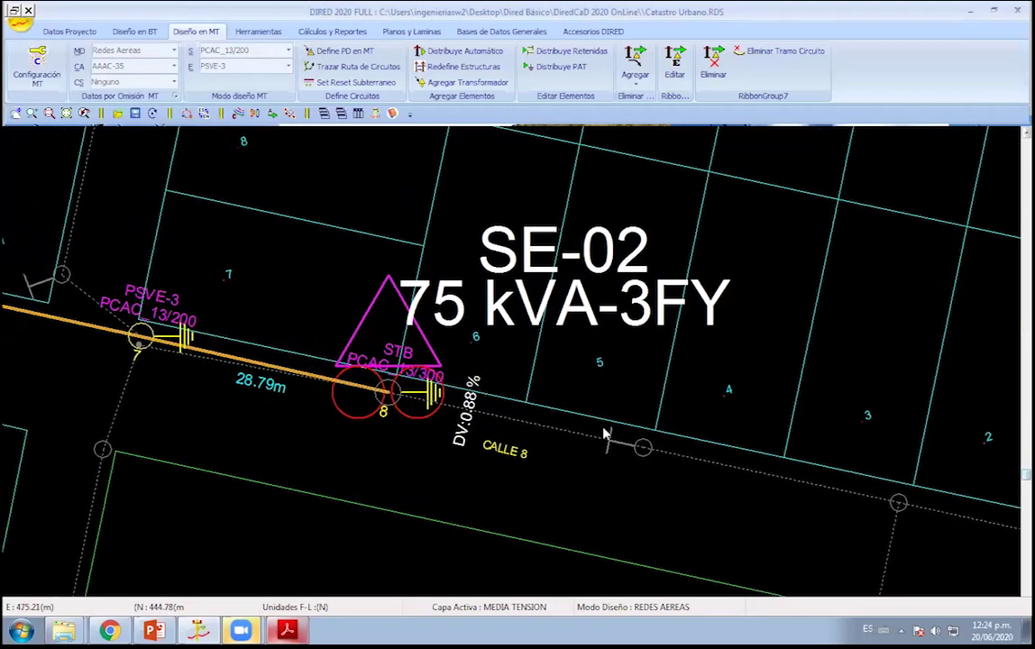
pyautogui.click(119, 33)
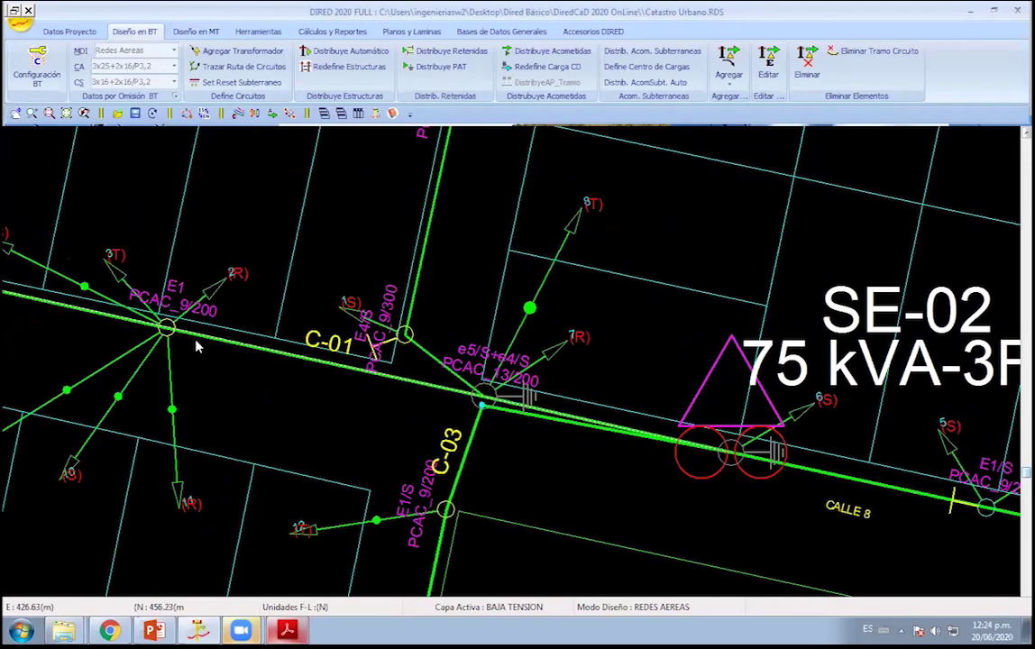
# Zoom in and open the Edición de Datos de Soporte for pole E1 (PCAC_9/200) on C-01.
pyautogui.scroll(1, 281, 394)
pyautogui.scroll(1, 239, 365)
pyautogui.click(222, 359)
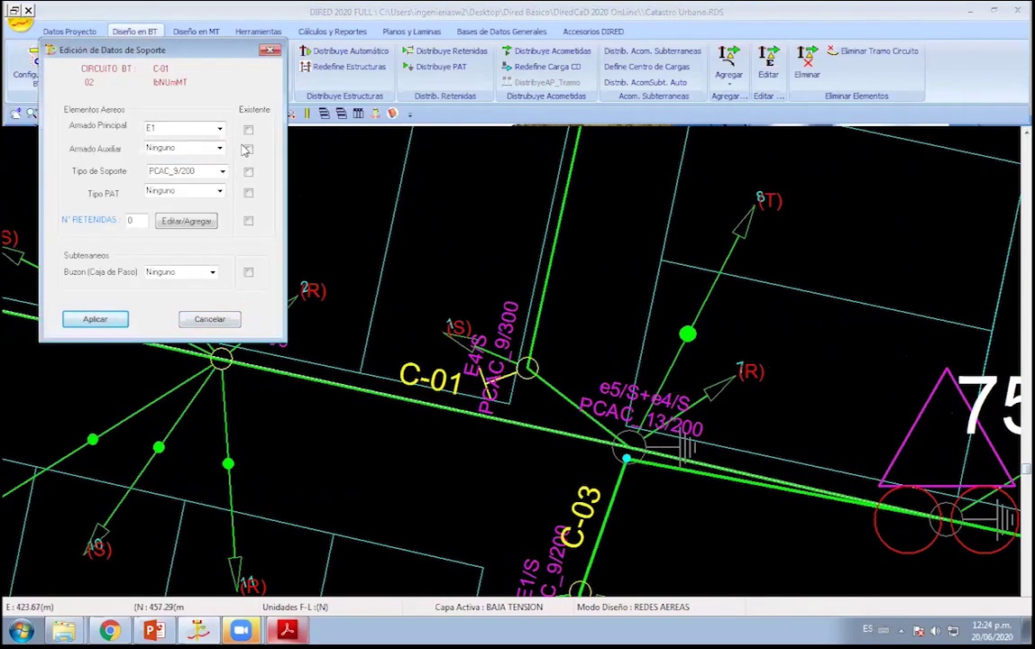
# Mark E1's main arrangement as existing and apply the support changes.
pyautogui.click(249, 131)
pyautogui.click(104, 323)
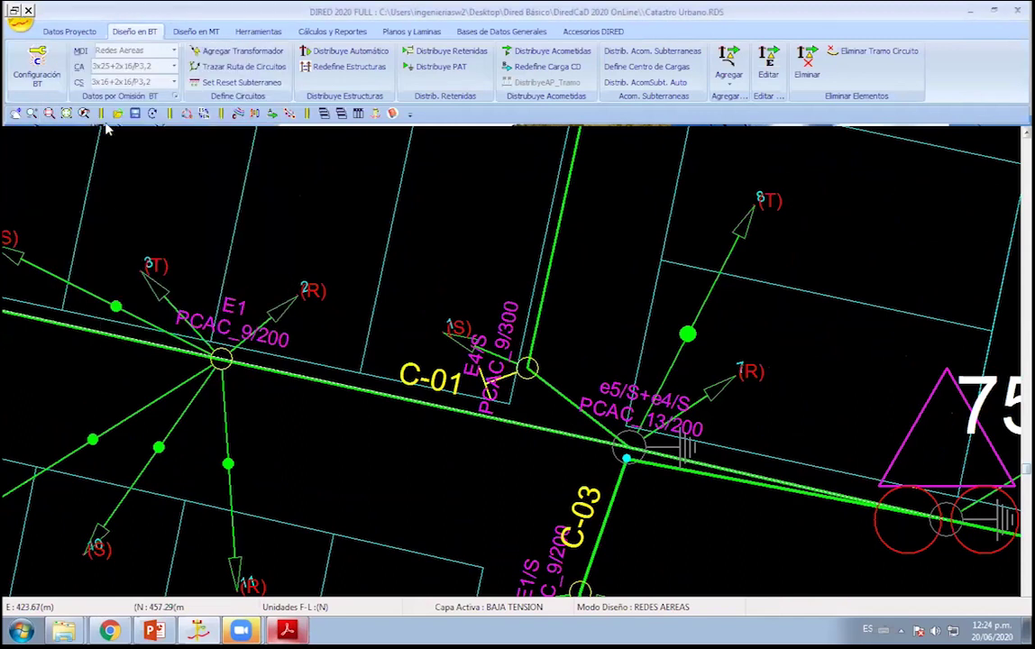
pyautogui.moveTo(270, 315); pyautogui.dragTo(322, 337, button='middle')
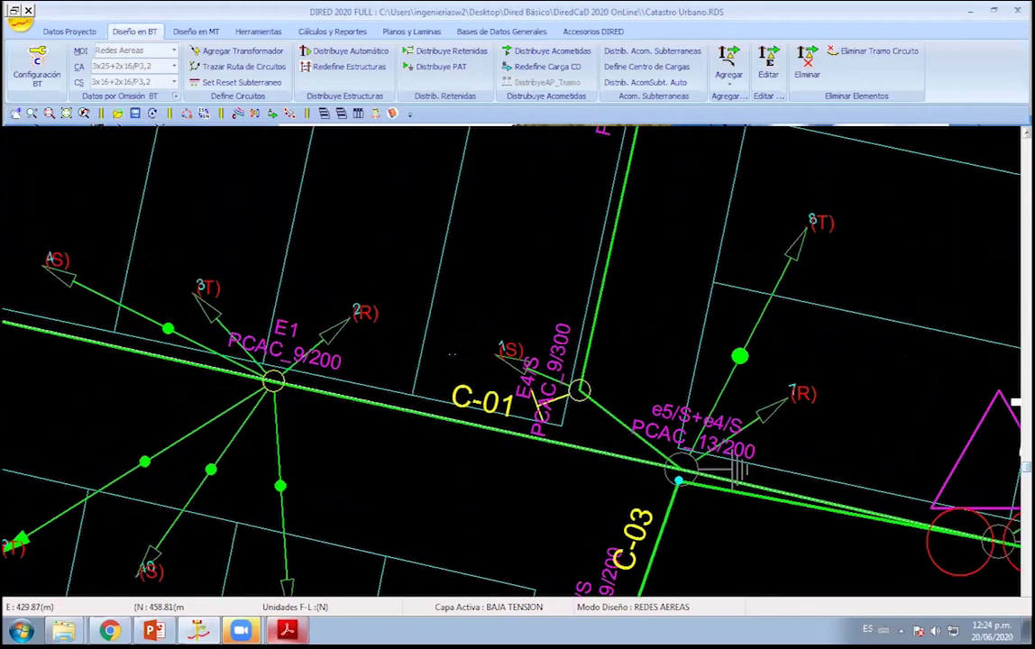
pyautogui.moveTo(450, 353); pyautogui.dragTo(534, 356, button='middle')
# Review the PCAC_9/200 concrete pole entry in the supports database, then save and close it.
pyautogui.click(465, 31)
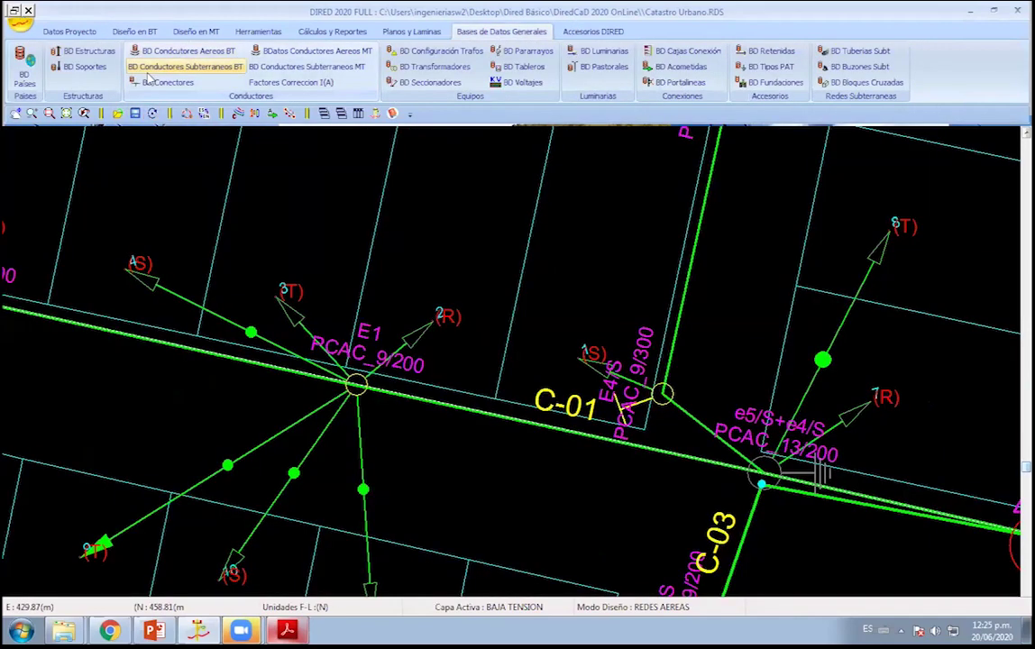
pyautogui.click(88, 67)
pyautogui.click(174, 118)
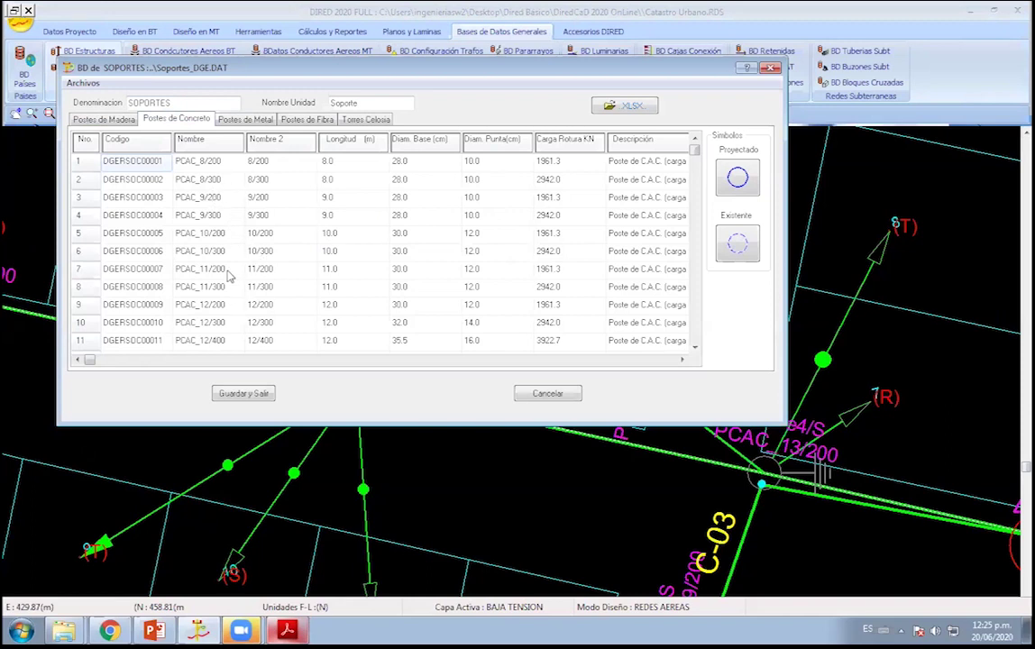
pyautogui.click(226, 222)
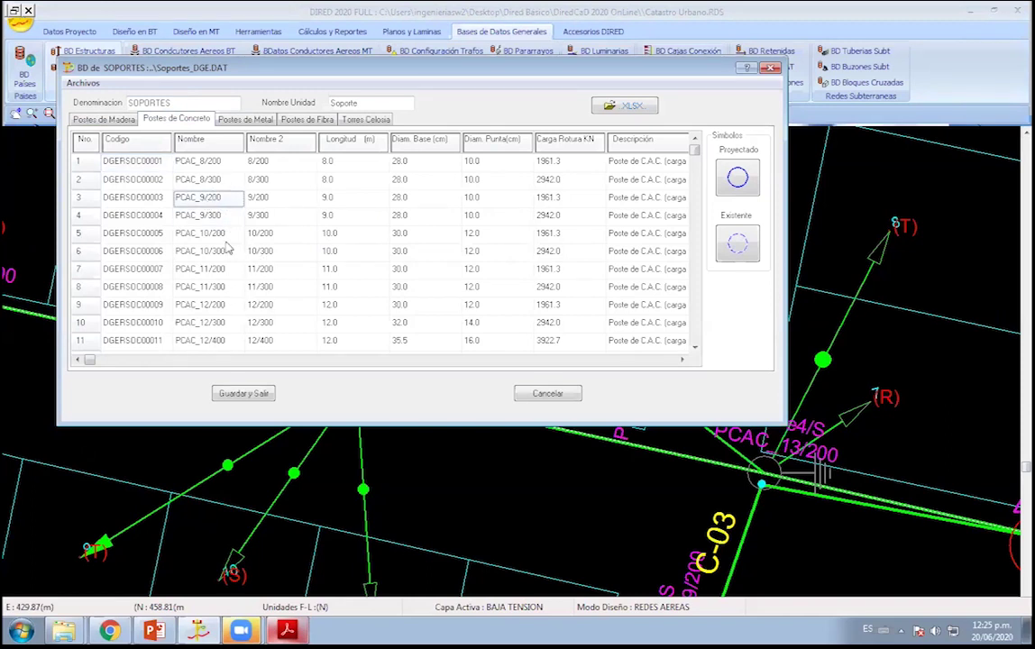
pyautogui.click(243, 393)
# Update the drawn supports' data by name from the SOPORTES table (four PCAC poles at 350.00).
pyautogui.click(76, 34)
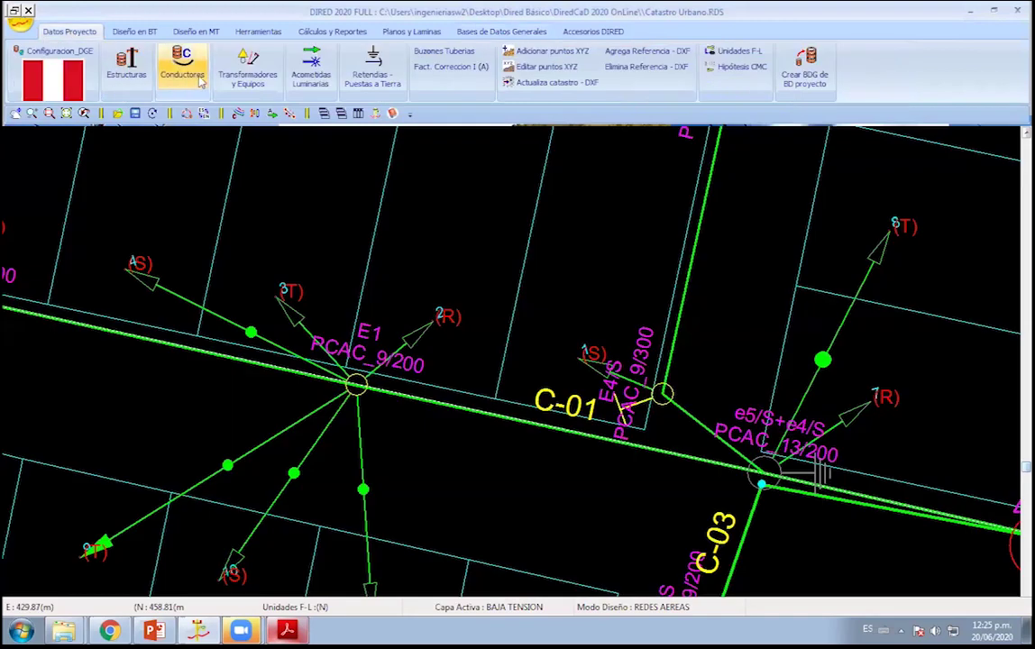
pyautogui.click(145, 78)
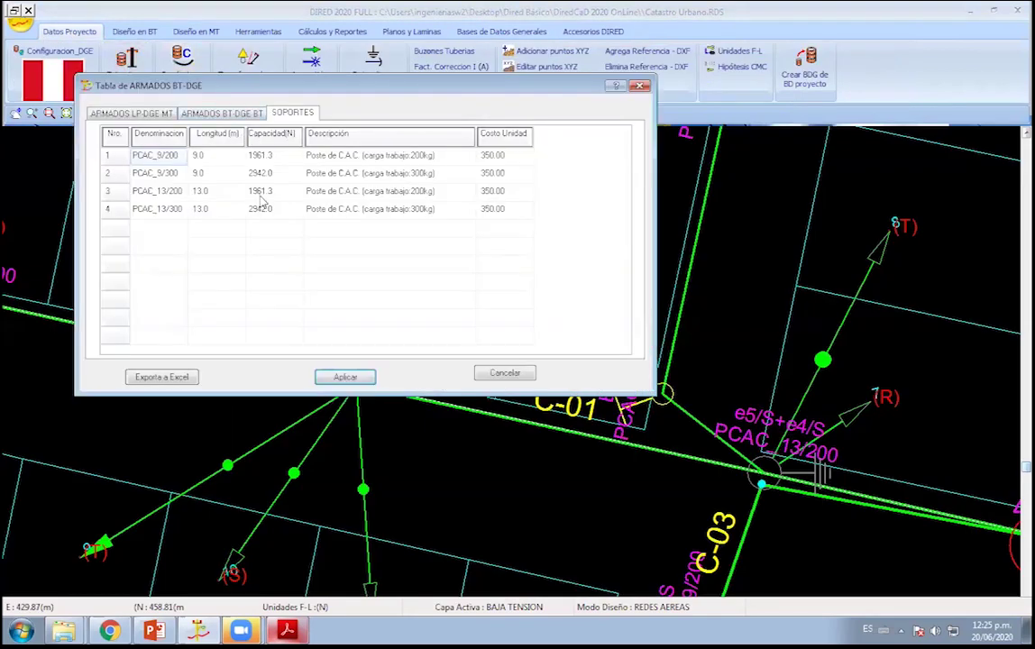
pyautogui.rightClick(283, 240)
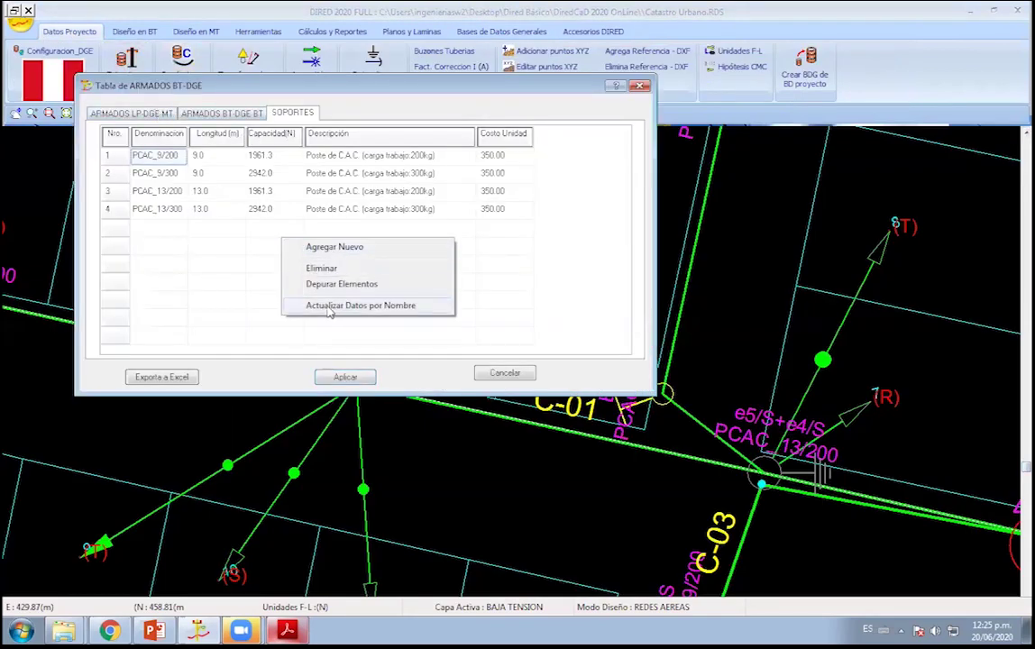
pyautogui.click(328, 306)
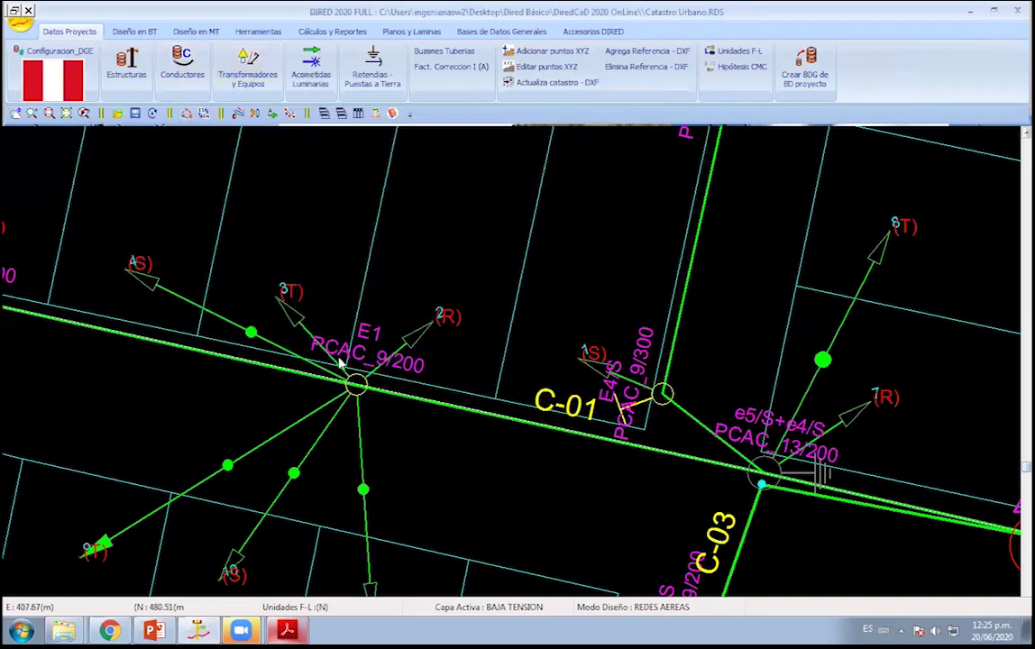
# Tick Existente for the Armado Principal of support E1 on CALLE 8 and apply.
pyautogui.scroll(2, 358, 406)
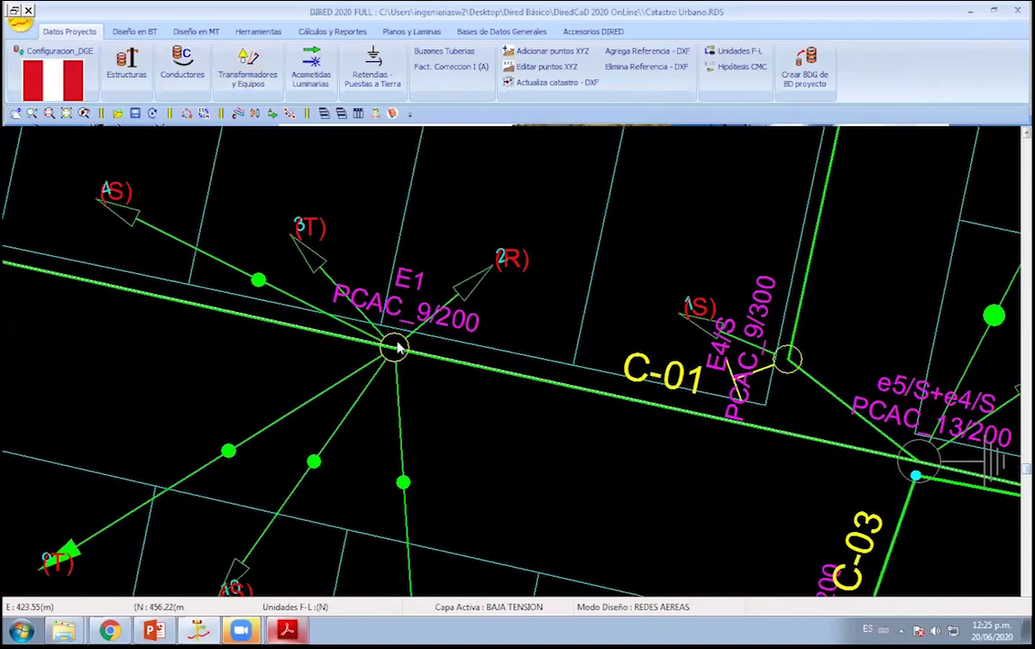
pyautogui.scroll(-2, 402, 428)
pyautogui.scroll(-1, 416, 455)
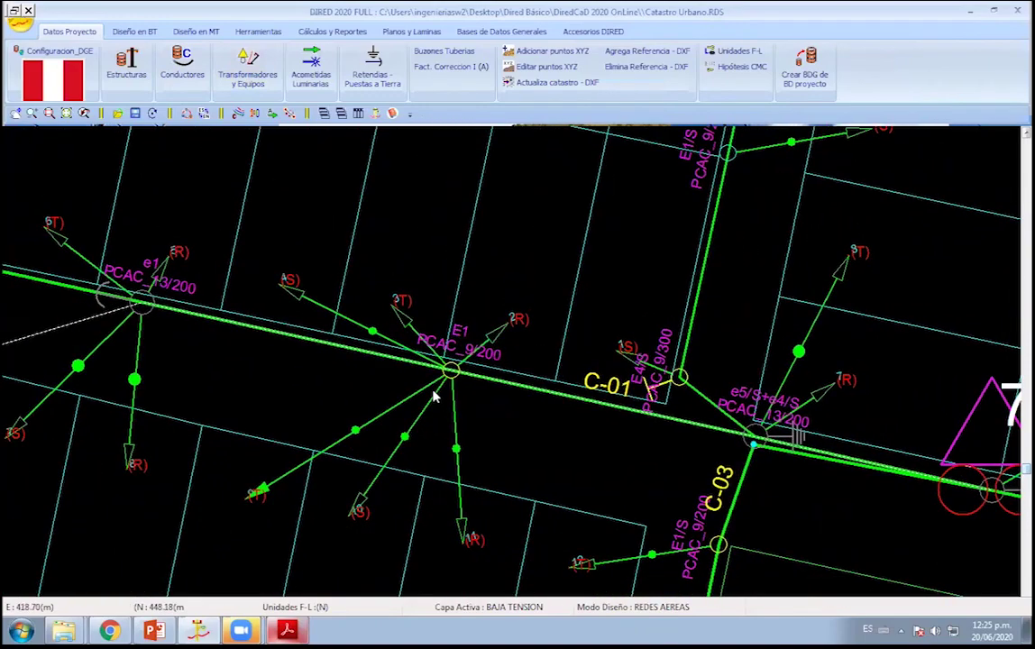
pyautogui.scroll(-2, 293, 453)
pyautogui.scroll(-1, 293, 452)
pyautogui.moveTo(161, 471); pyautogui.dragTo(492, 510, button='middle')
pyautogui.scroll(2, 492, 510)
pyautogui.scroll(1, 523, 517)
pyautogui.click(520, 510)
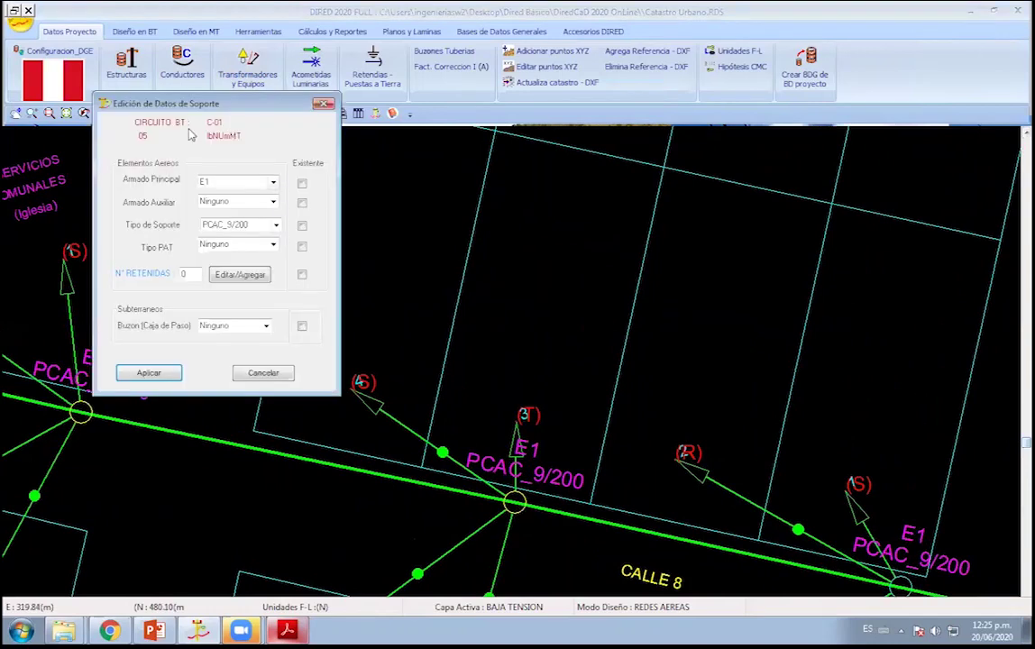
pyautogui.click(301, 183)
pyautogui.click(157, 373)
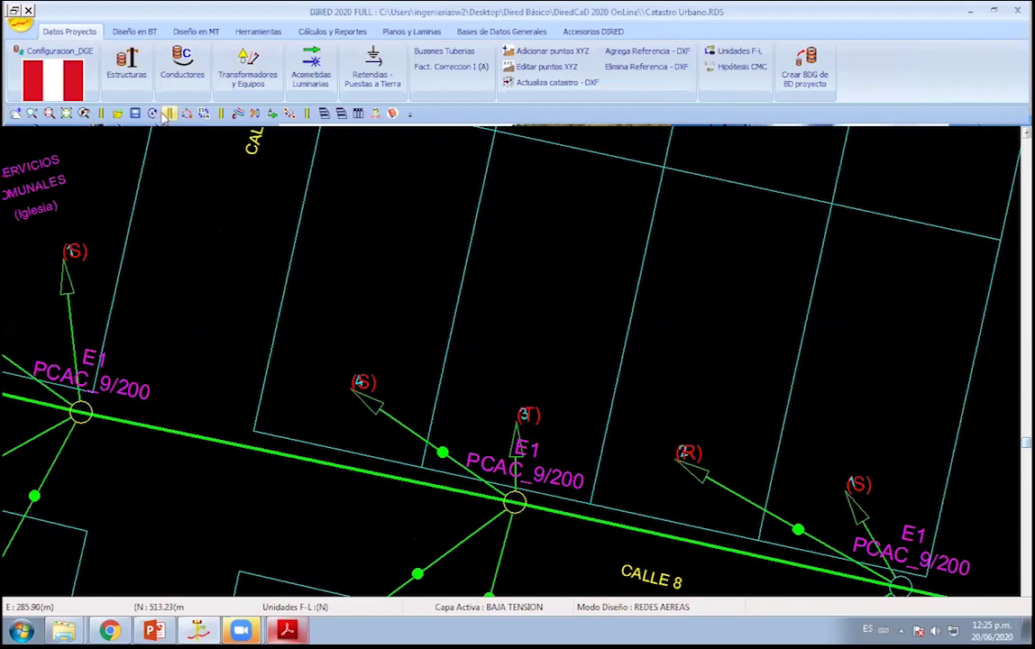
# Pan along CALLE 8 to inspect the PCAC_13/200 node, CALLE 3 and the C-03 branch.
pyautogui.moveTo(635, 369); pyautogui.dragTo(234, 306, button='middle')
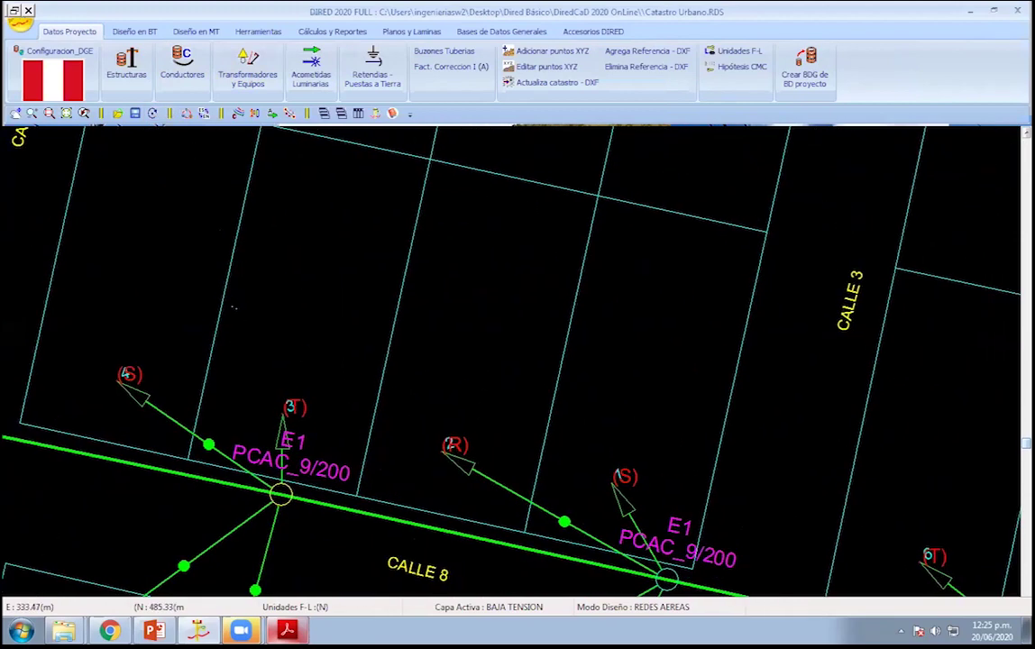
pyautogui.moveTo(573, 358)
pyautogui.mouseDown(button='middle')
pyautogui.moveTo(461, 341)
pyautogui.moveTo(362, 353)
pyautogui.mouseUp(button='middle')
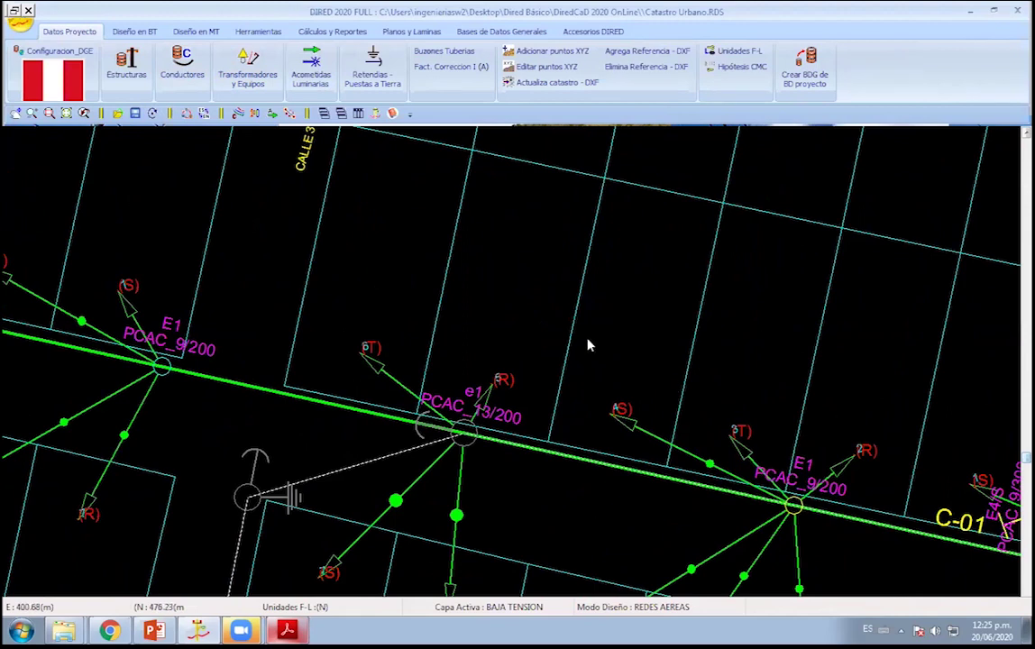
pyautogui.moveTo(588, 342); pyautogui.dragTo(287, 275, button='middle')
pyautogui.scroll(2, 441, 347)
pyautogui.scroll(2, 433, 360)
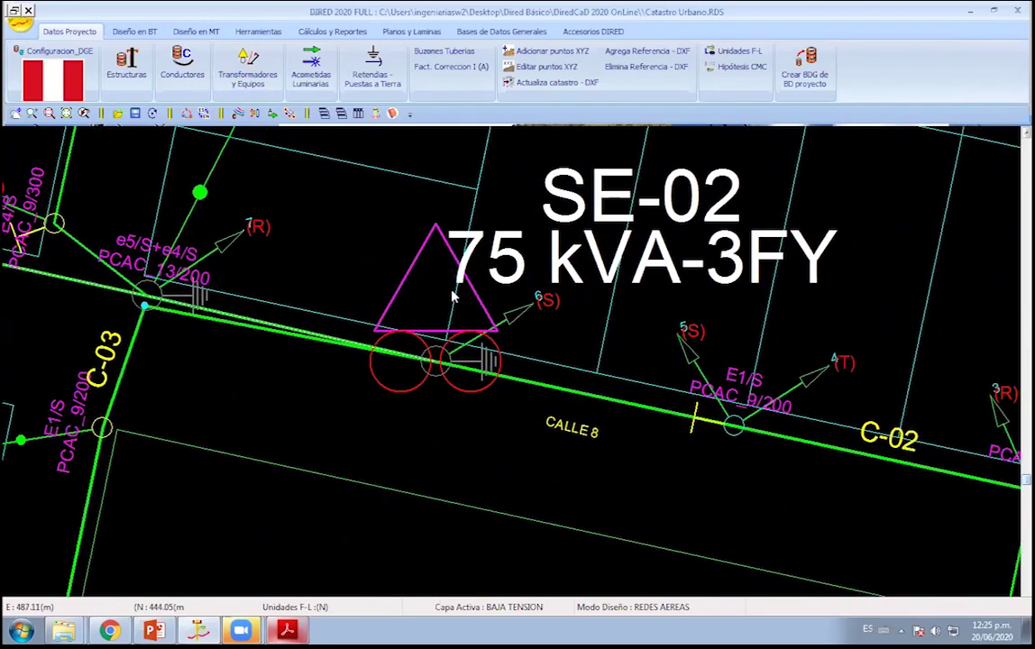
# Set the SE-02 transformer's rotation to 27 so its symbol points downward.
pyautogui.doubleClick(453, 297)
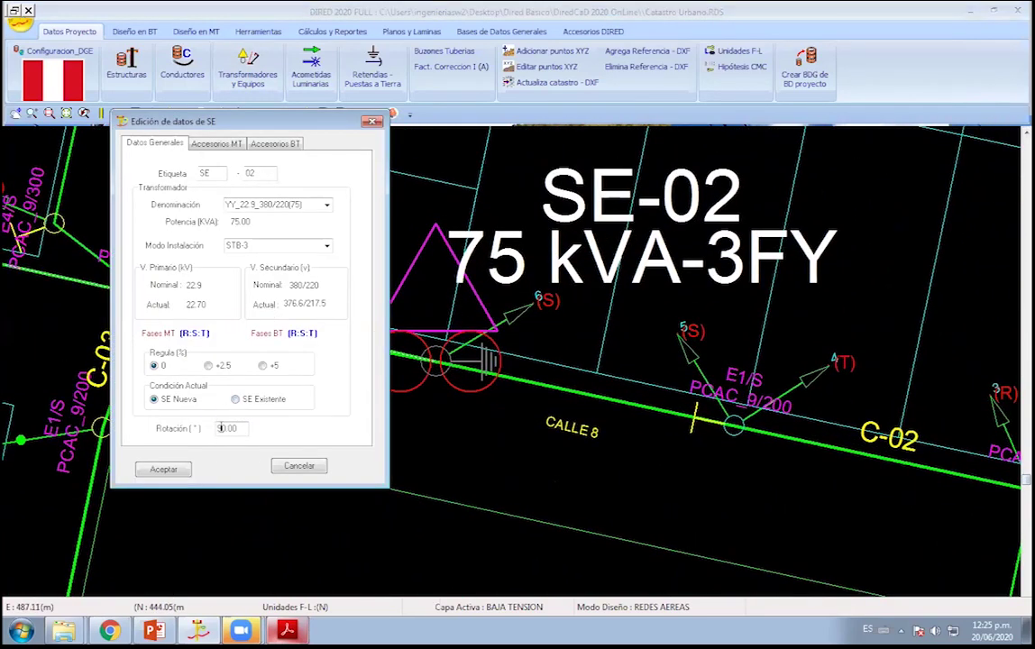
pyautogui.moveTo(222, 431); pyautogui.dragTo(242, 427)
pyautogui.write('27')
pyautogui.click(163, 469)
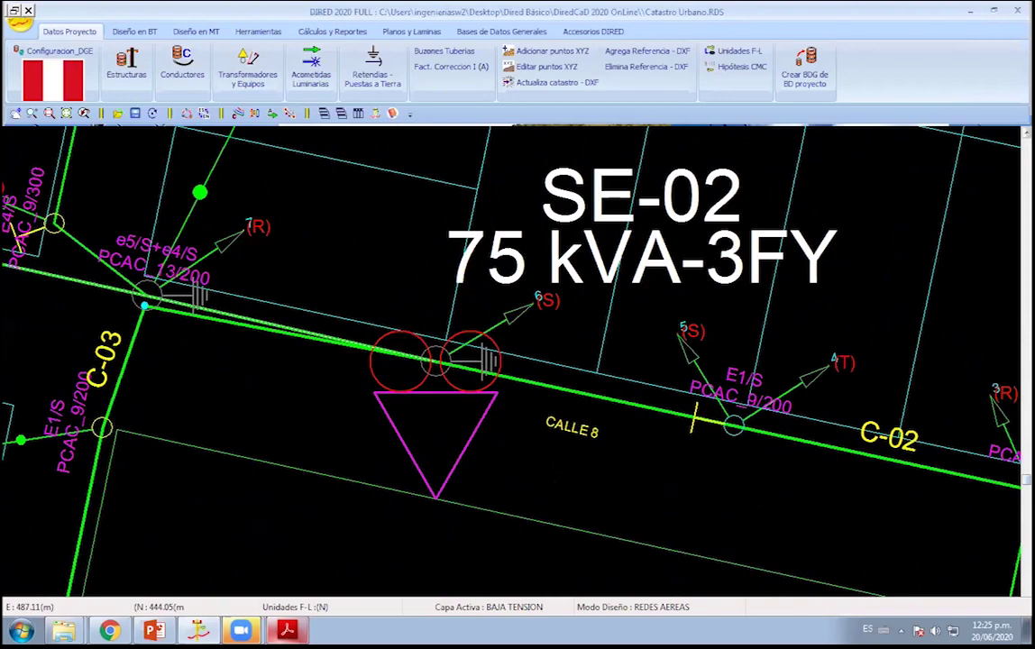
# Rotate the SE-01 (100 kVA-3FY) transformer symbol to 170° so it points left.
pyautogui.scroll(-2, 600, 480)
pyautogui.scroll(-2, 600, 480)
pyautogui.scroll(-2, 635, 341)
pyautogui.scroll(-2, 563, 381)
pyautogui.scroll(-3, 563, 381)
pyautogui.scroll(-2, 554, 259)
pyautogui.scroll(-3, 471, 404)
pyautogui.scroll(-3, 400, 375)
pyautogui.scroll(-3, 389, 266)
pyautogui.scroll(3, 336, 307)
pyautogui.scroll(2, 461, 397)
pyautogui.scroll(1, 455, 407)
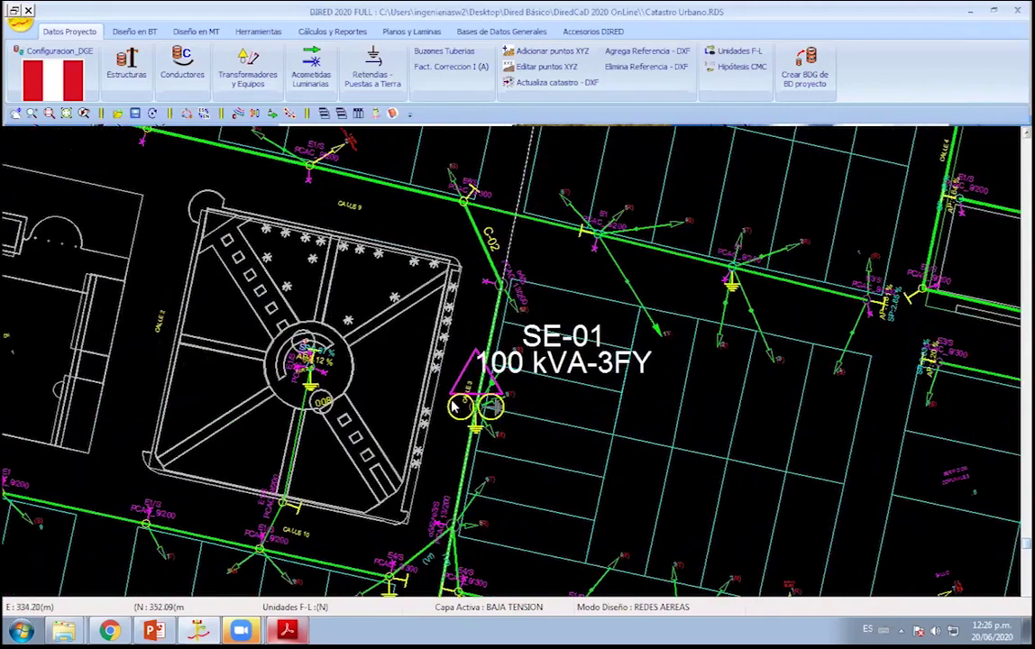
pyautogui.scroll(1, 454, 407)
pyautogui.doubleClick(465, 406)
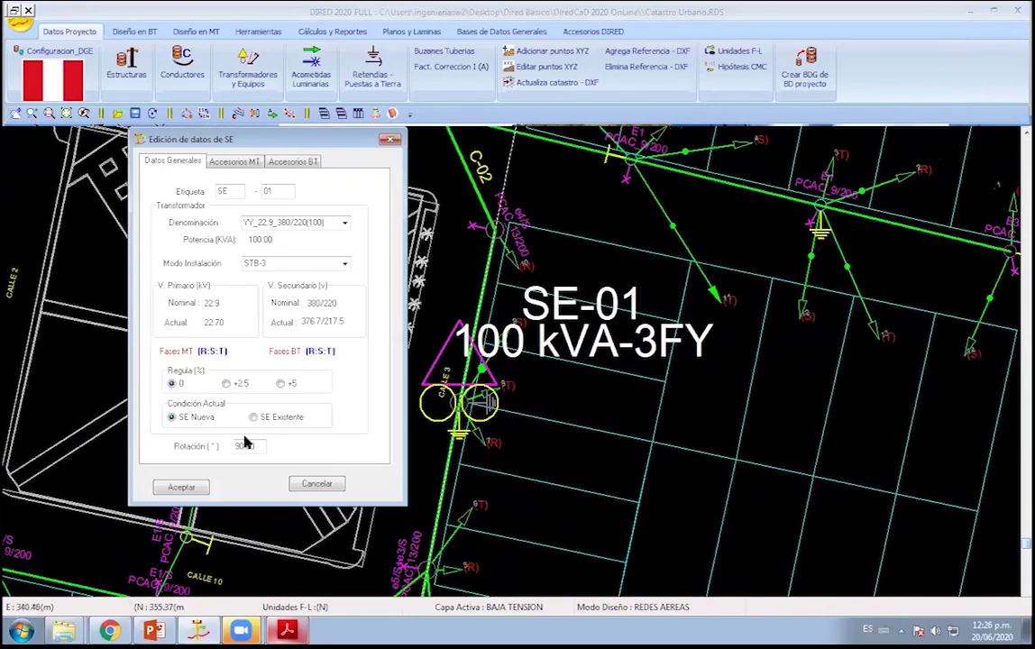
pyautogui.moveTo(247, 441); pyautogui.dragTo(192, 452)
pyautogui.click(181, 487)
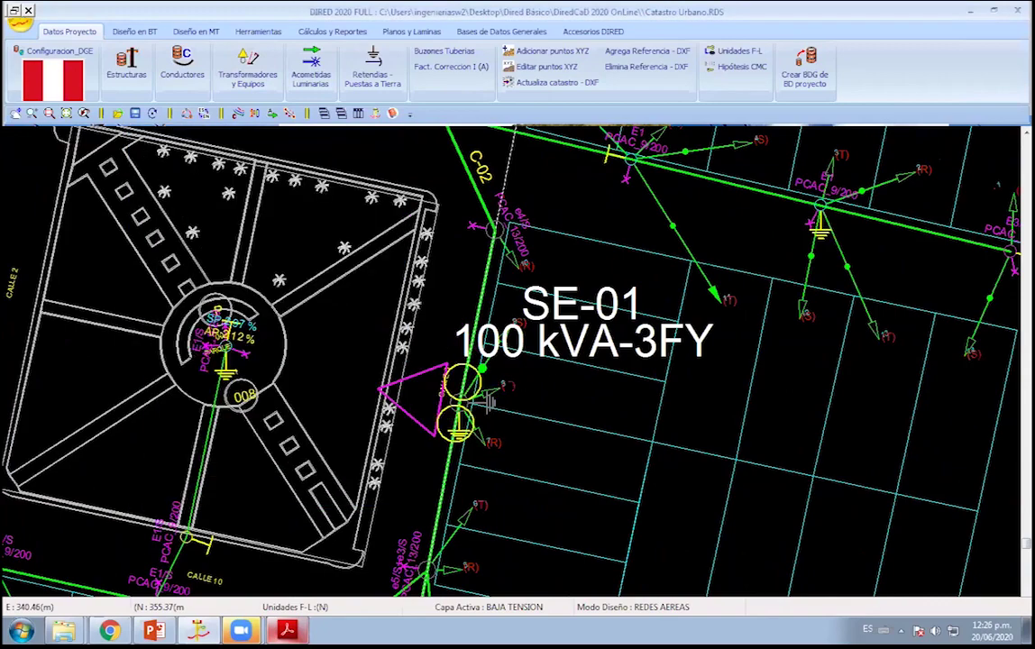
pyautogui.moveTo(541, 297)
pyautogui.mouseDown(button='middle')
pyautogui.moveTo(476, 410)
pyautogui.moveTo(419, 404)
pyautogui.mouseUp(button='middle')
pyautogui.scroll(-2, 476, 410)
pyautogui.scroll(-2, 476, 410)
pyautogui.scroll(-1, 487, 423)
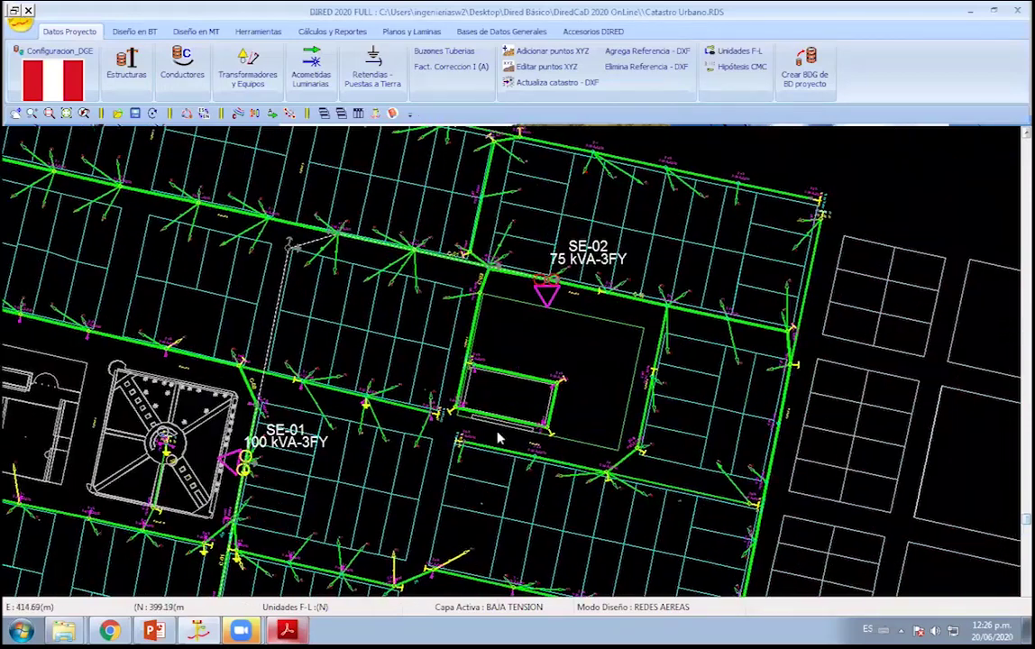
pyautogui.moveTo(749, 348); pyautogui.dragTo(657, 456, button='middle')
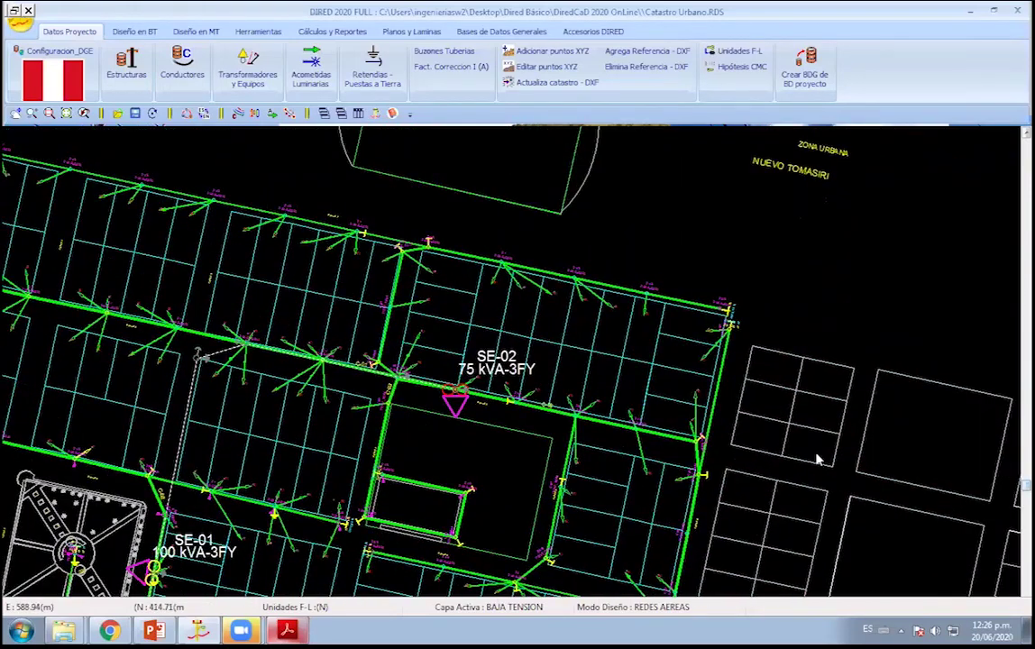
pyautogui.scroll(1, 463, 388)
pyautogui.scroll(1, 463, 387)
pyautogui.moveTo(462, 387); pyautogui.dragTo(577, 303, button='middle')
pyautogui.moveTo(284, 588)
pyautogui.mouseDown(button='middle')
pyautogui.moveTo(412, 427)
pyautogui.moveTo(505, 452)
pyautogui.mouseUp(button='middle')
pyautogui.moveTo(503, 244)
pyautogui.mouseDown(button='middle')
pyautogui.moveTo(502, 316)
pyautogui.moveTo(488, 342)
pyautogui.mouseUp(button='middle')
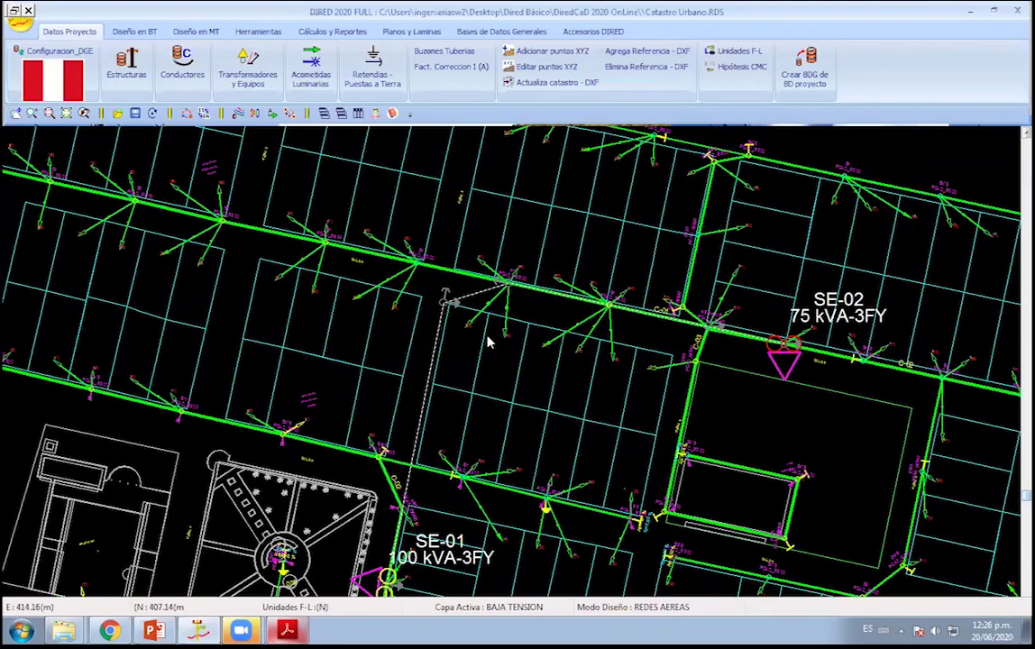
pyautogui.scroll(-1, 461, 354)
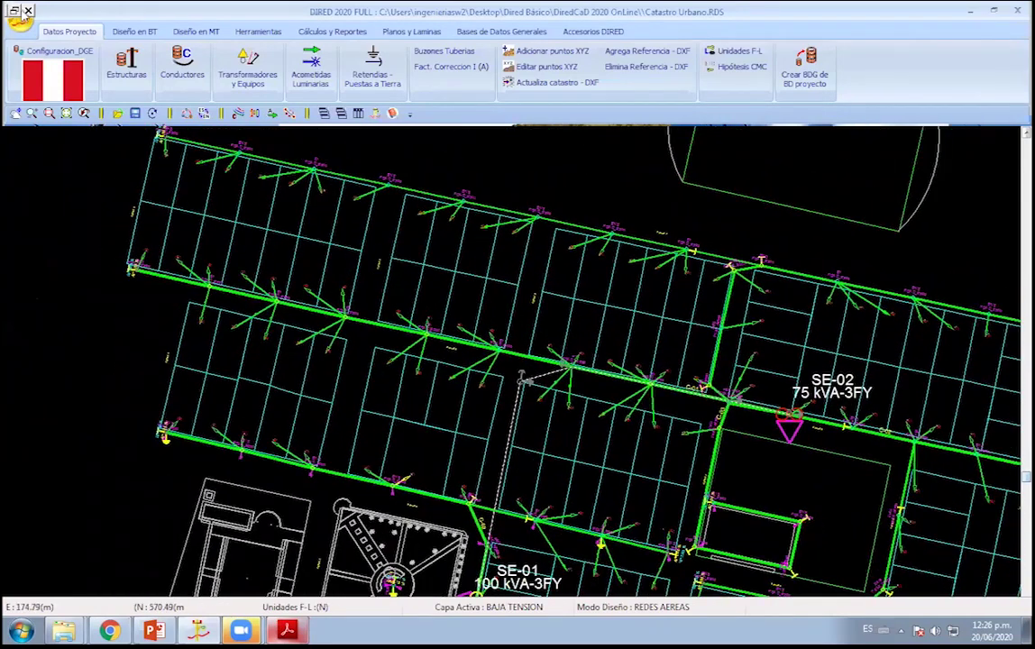
# Close the current project without saving and load the MEER configuration.
pyautogui.click(557, 332)
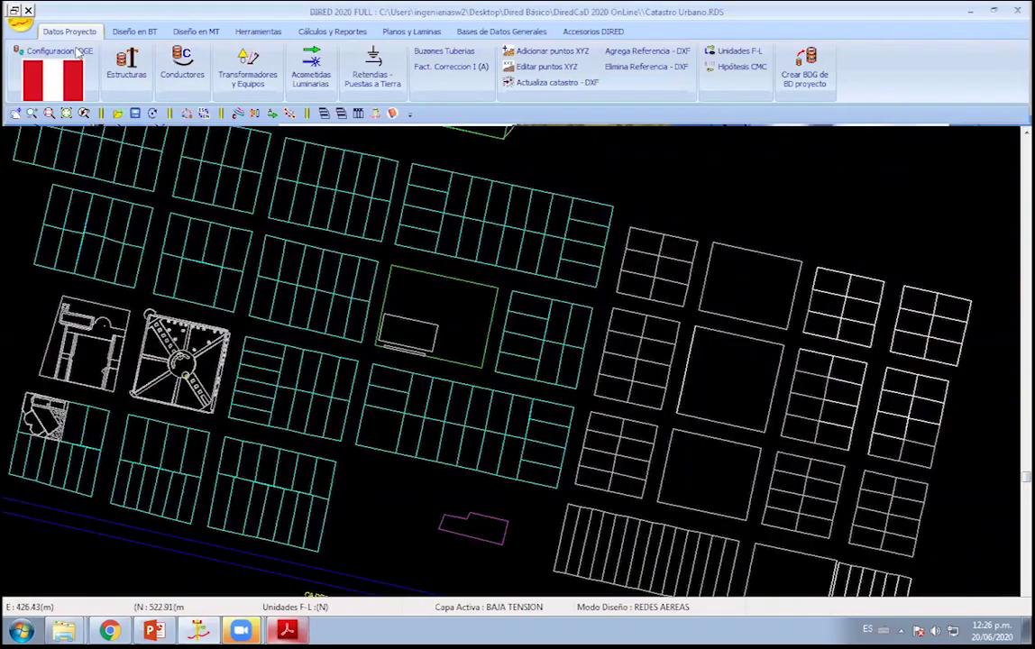
pyautogui.click(81, 76)
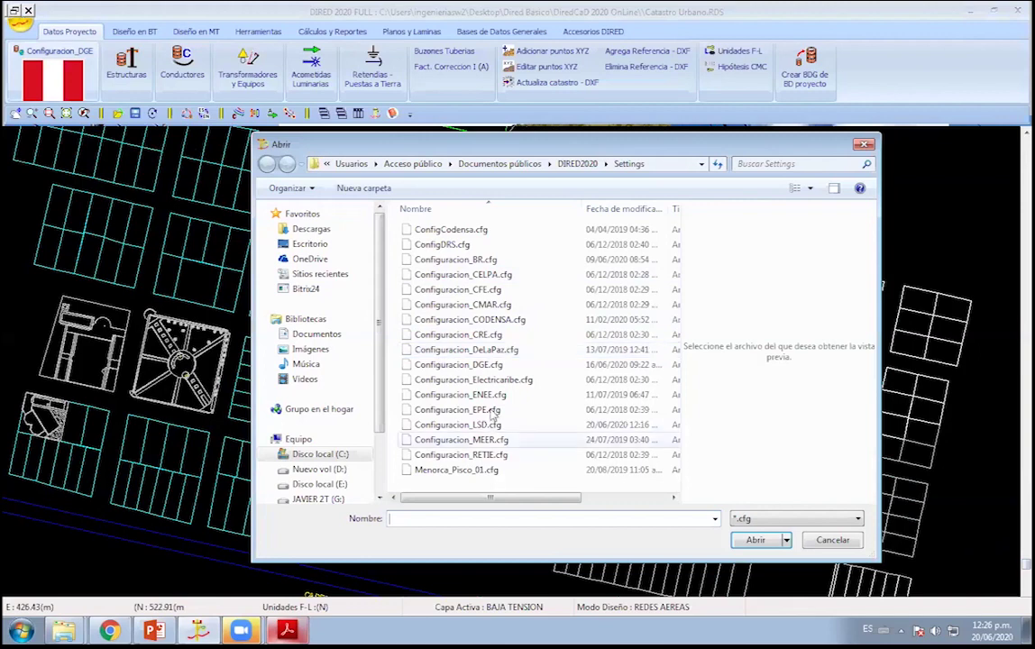
pyautogui.doubleClick(461, 440)
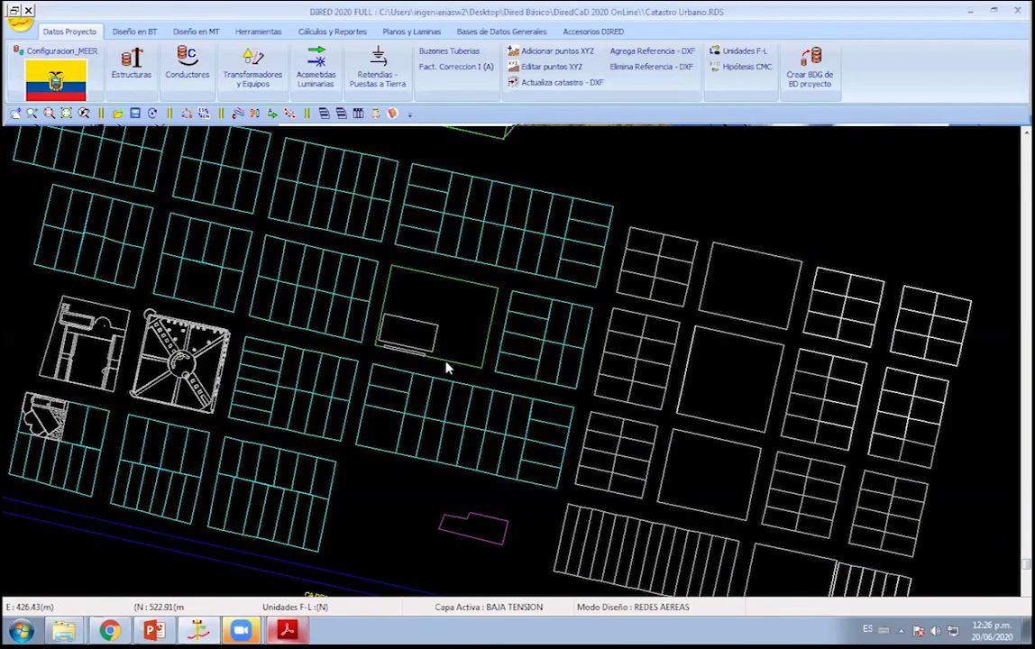
pyautogui.click(28, 11)
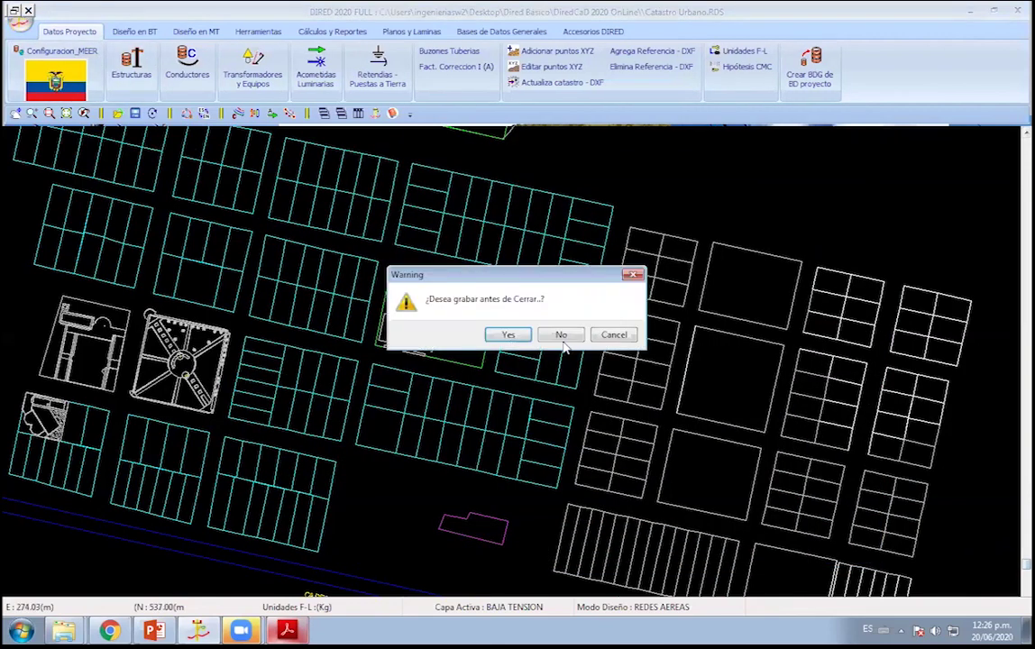
pyautogui.click(506, 335)
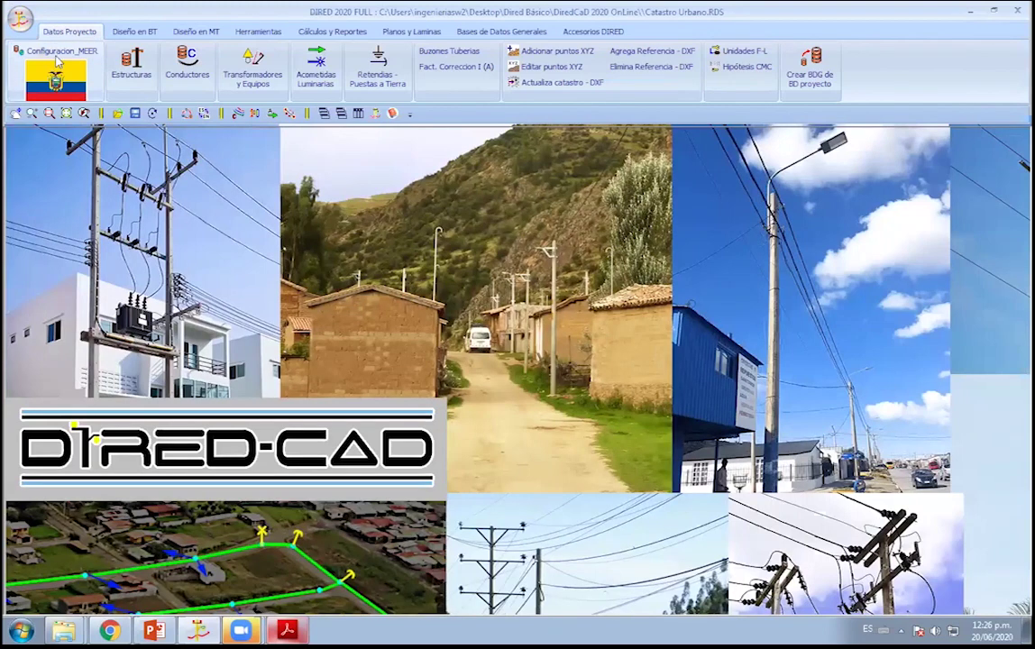
pyautogui.click(54, 52)
pyautogui.doubleClick(501, 440)
# Open Catastro Urbano as a DXF locality plan from Escritorio > Dired Básico > DiredCaD 2020 OnLine.
pyautogui.click(20, 18)
pyautogui.click(51, 47)
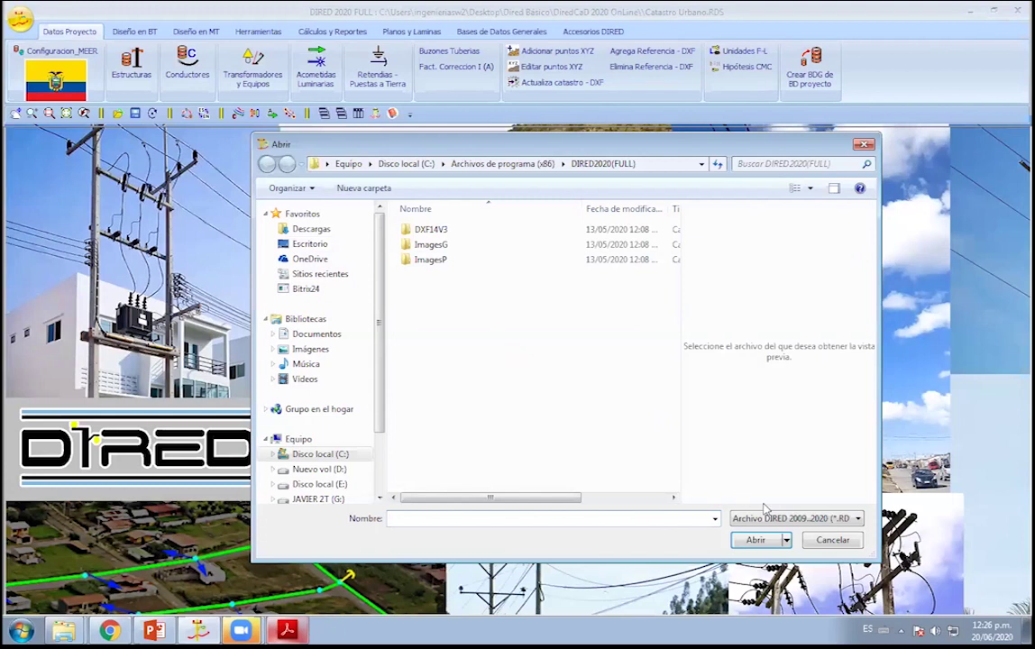
pyautogui.click(797, 518)
pyautogui.click(765, 539)
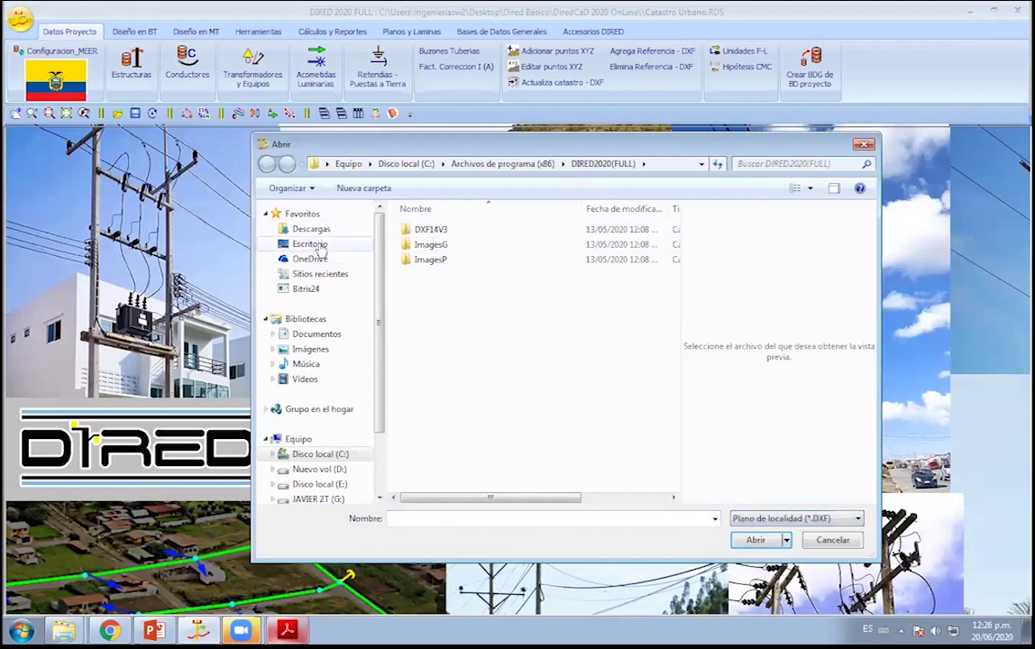
pyautogui.click(309, 243)
pyautogui.scroll(-3, 532, 288)
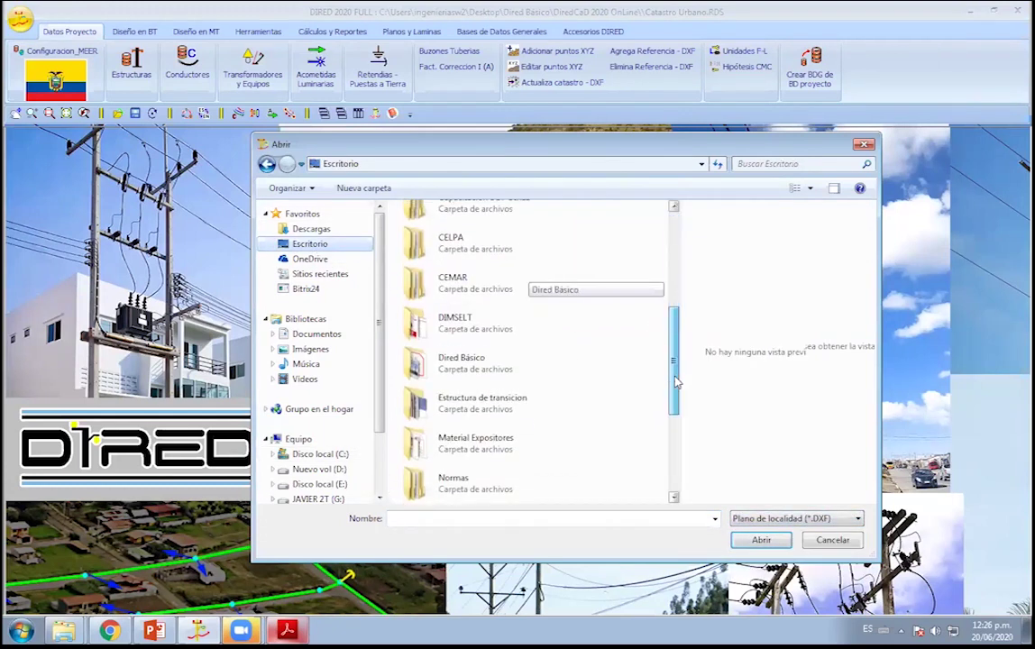
pyautogui.click(477, 381)
pyautogui.doubleClick(477, 381)
pyautogui.click(596, 270)
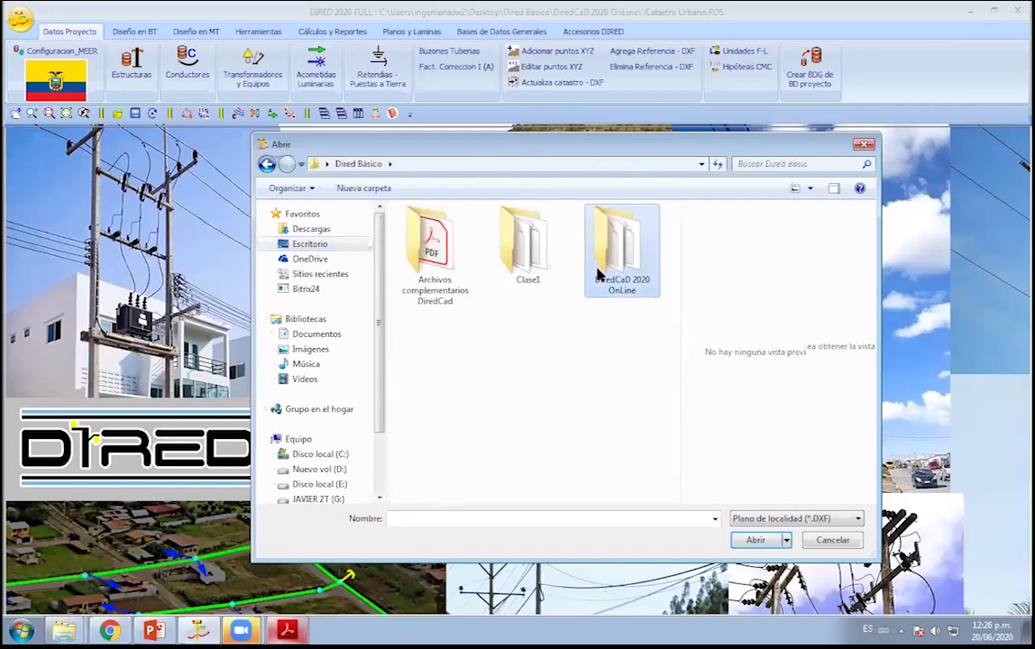
pyautogui.doubleClick(595, 270)
pyautogui.click(447, 236)
pyautogui.doubleClick(447, 236)
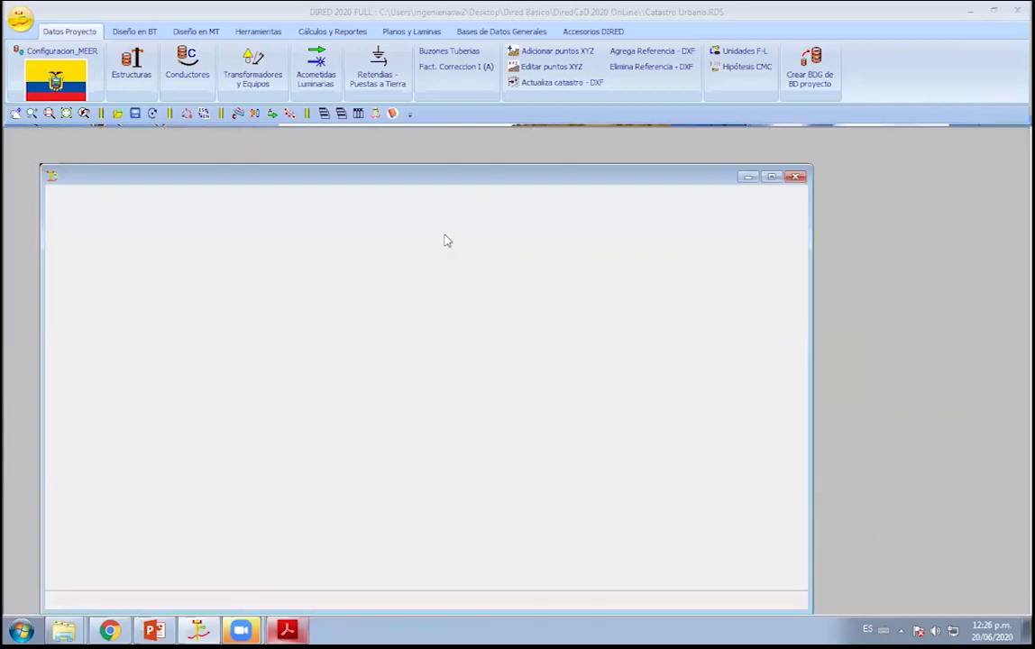
# Review the MT and BT structure assembly tables in Estructuras.
pyautogui.scroll(1, 811, 559)
pyautogui.scroll(1, 811, 559)
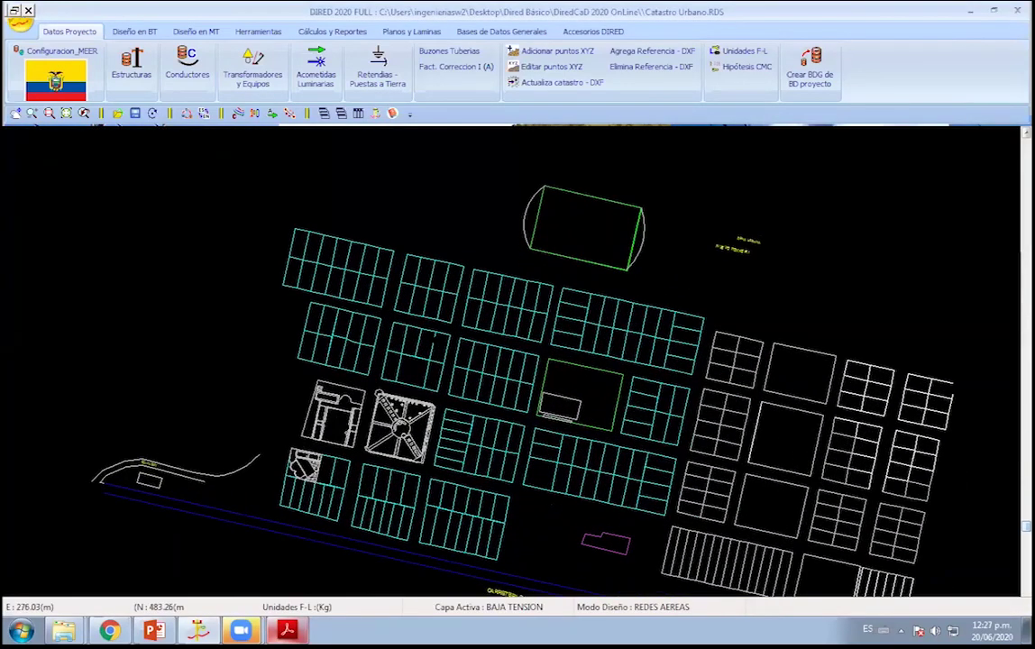
pyautogui.scroll(2, 812, 559)
pyautogui.click(141, 76)
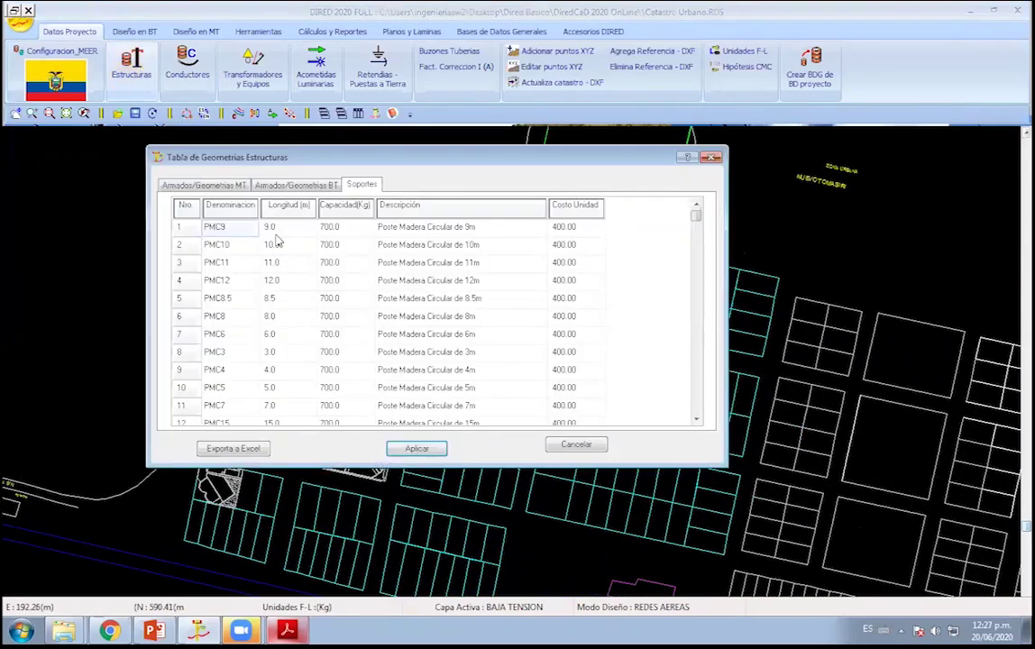
pyautogui.click(213, 184)
pyautogui.click(309, 187)
pyautogui.click(217, 185)
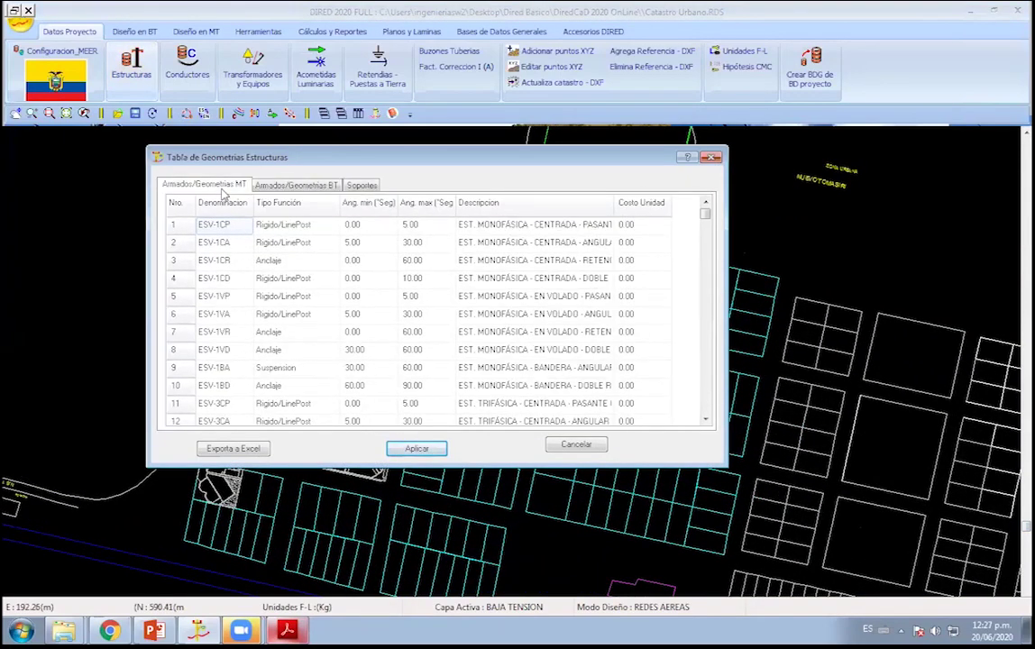
pyautogui.click(565, 445)
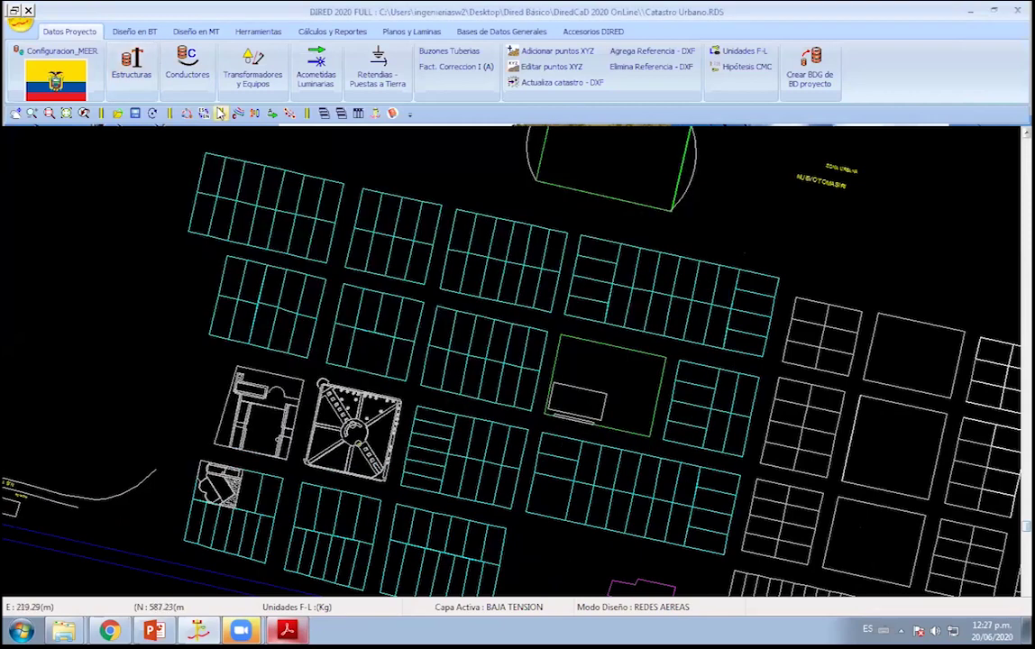
# Check the MT and BT conductor lists in the Conductores table.
pyautogui.click(186, 63)
pyautogui.click(79, 53)
pyautogui.click(528, 294)
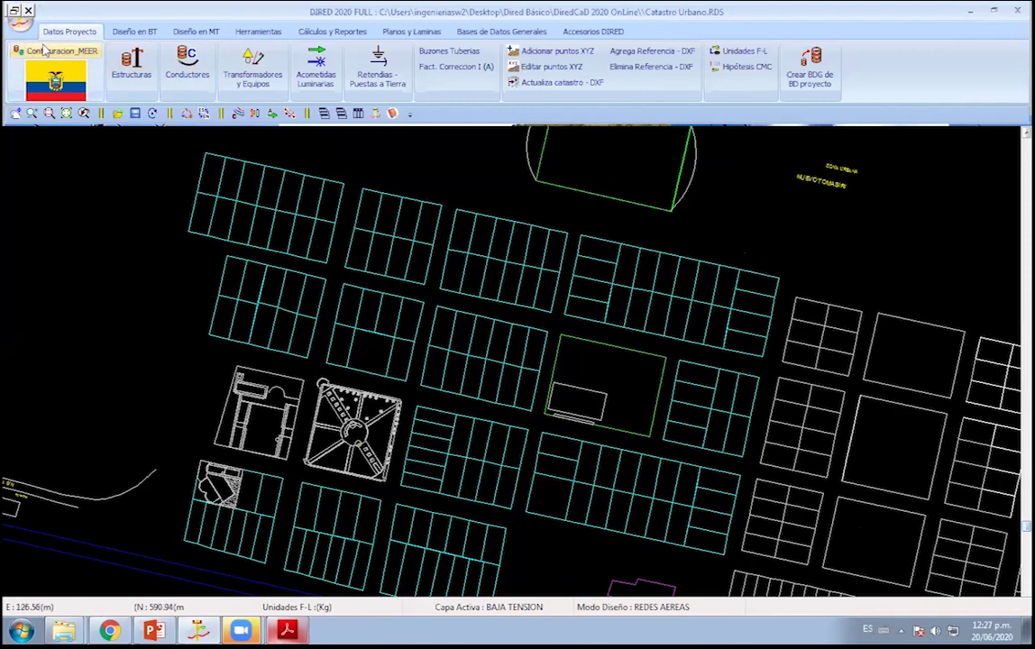
# Close the project and load Configuracion_CRE.cfg.
pyautogui.click(28, 10)
pyautogui.click(504, 334)
pyautogui.click(40, 50)
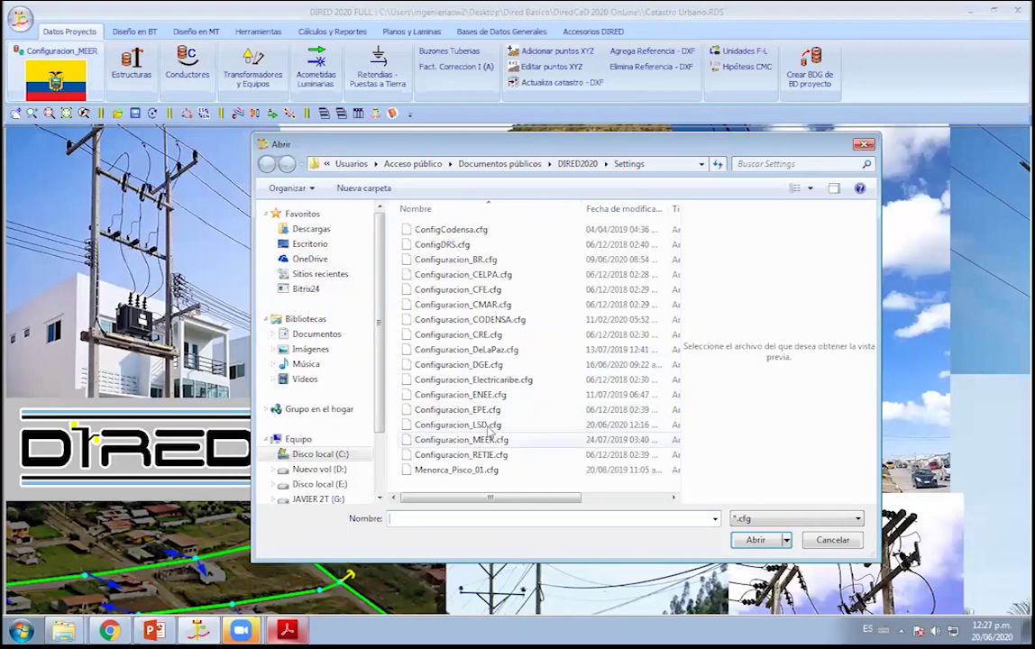
pyautogui.doubleClick(446, 303)
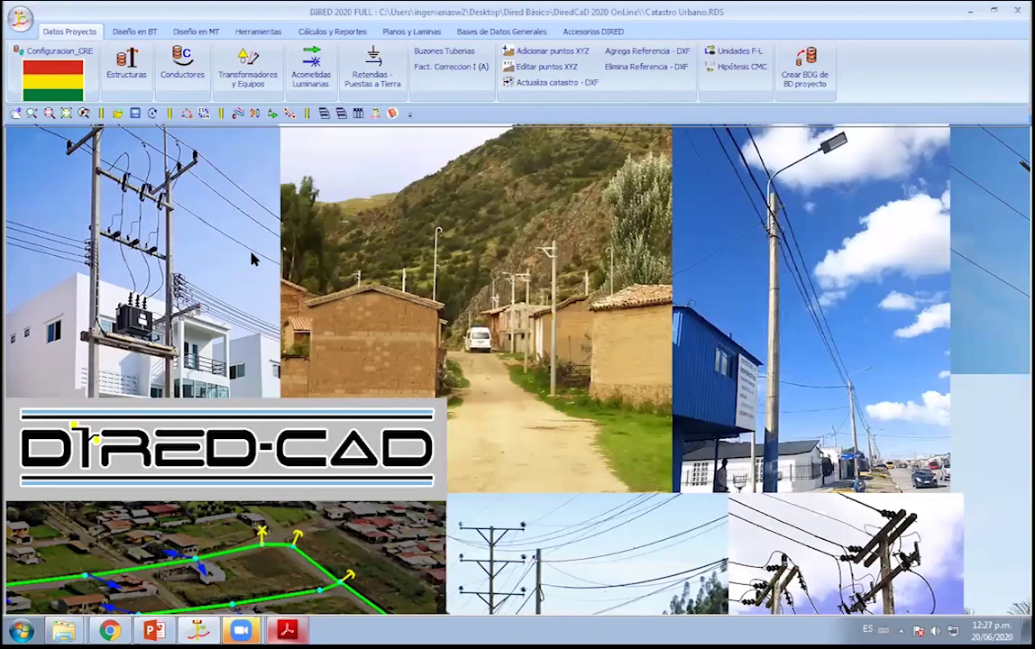
# Reopen Catastro Urbano from Escritorio > Dired Básico > DiredCaD 2020 OnLine.
pyautogui.click(18, 18)
pyautogui.click(43, 52)
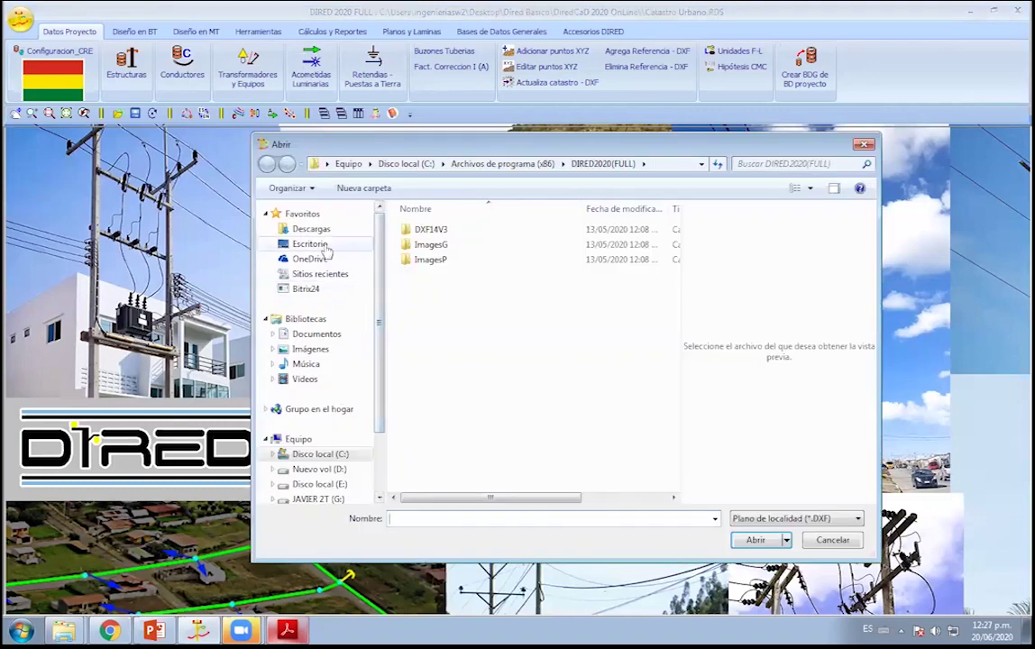
pyautogui.click(310, 244)
pyautogui.scroll(-3, 541, 342)
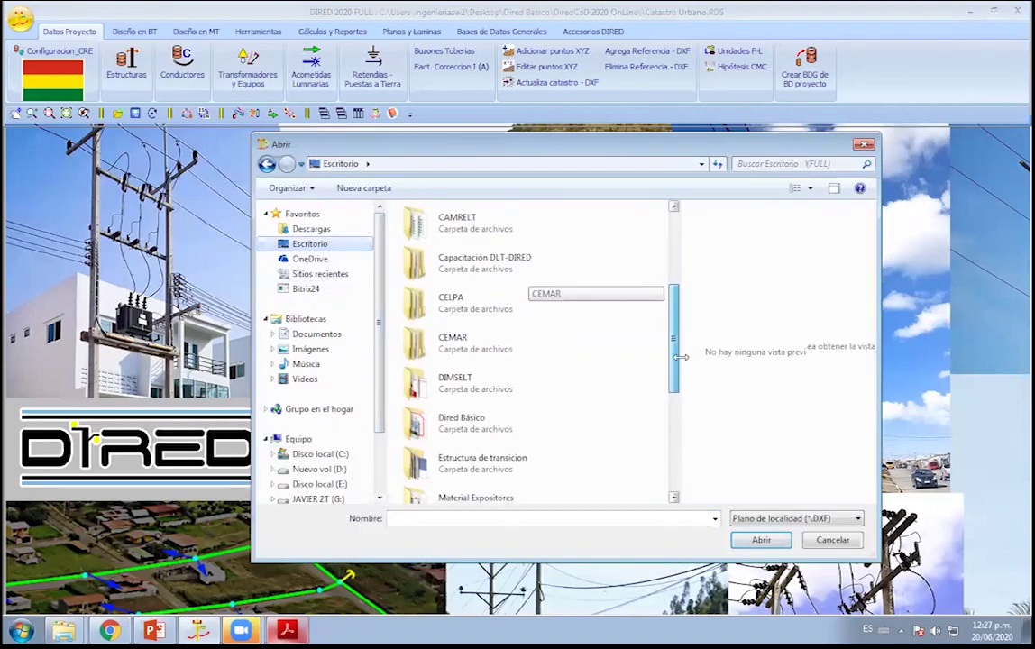
pyautogui.doubleClick(450, 416)
pyautogui.doubleClick(610, 261)
pyautogui.doubleClick(492, 236)
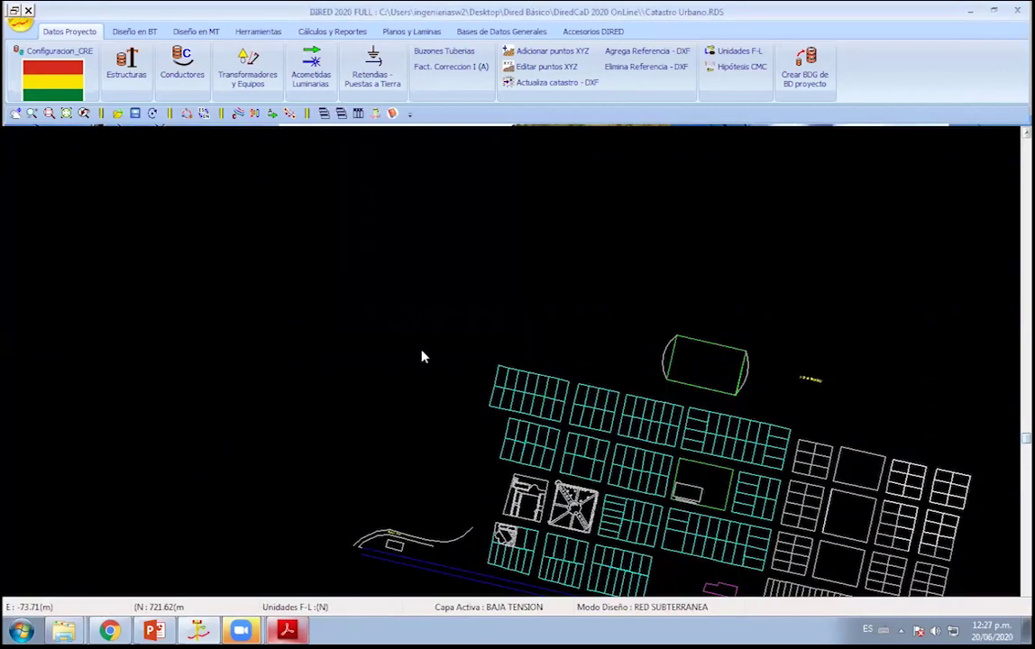
pyautogui.scroll(3, 313, 272)
pyautogui.scroll(2, 314, 272)
pyautogui.click(125, 70)
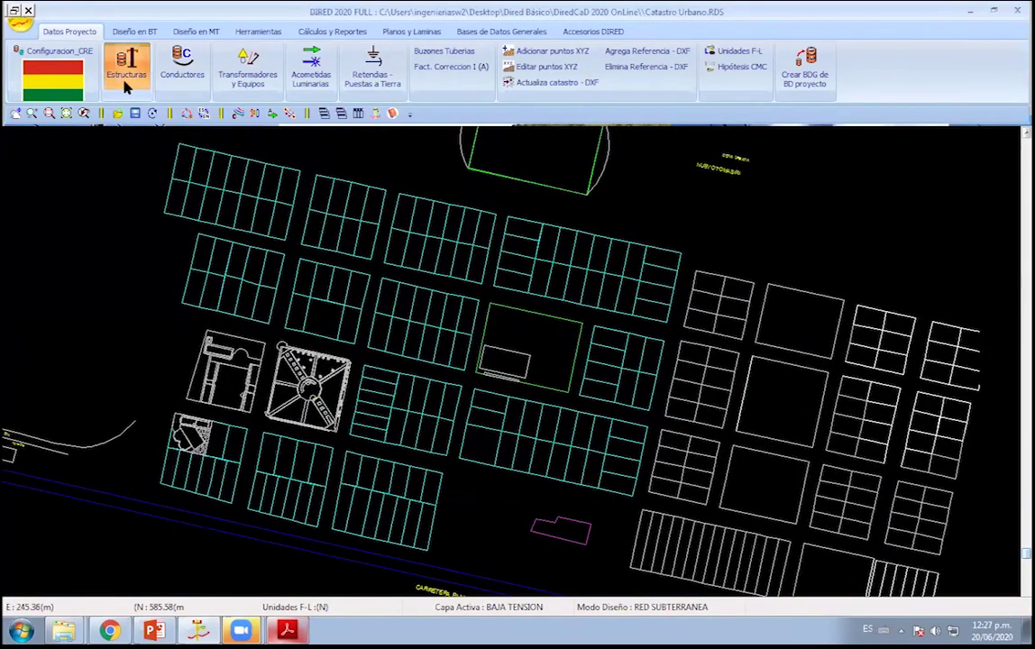
pyautogui.click(119, 61)
pyautogui.click(162, 170)
pyautogui.click(162, 60)
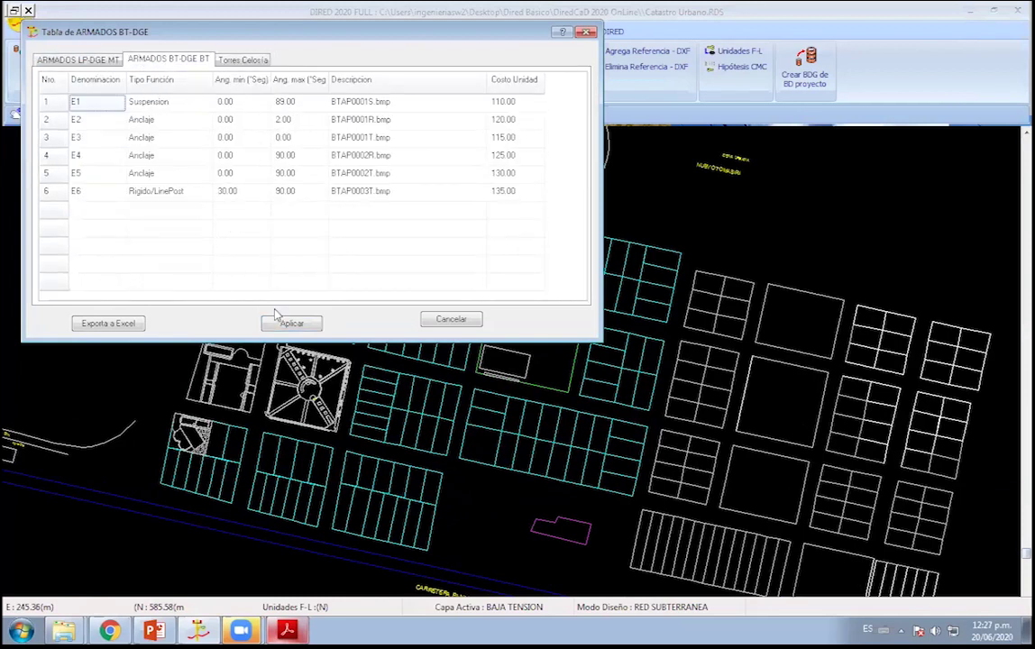
pyautogui.click(427, 322)
pyautogui.click(191, 72)
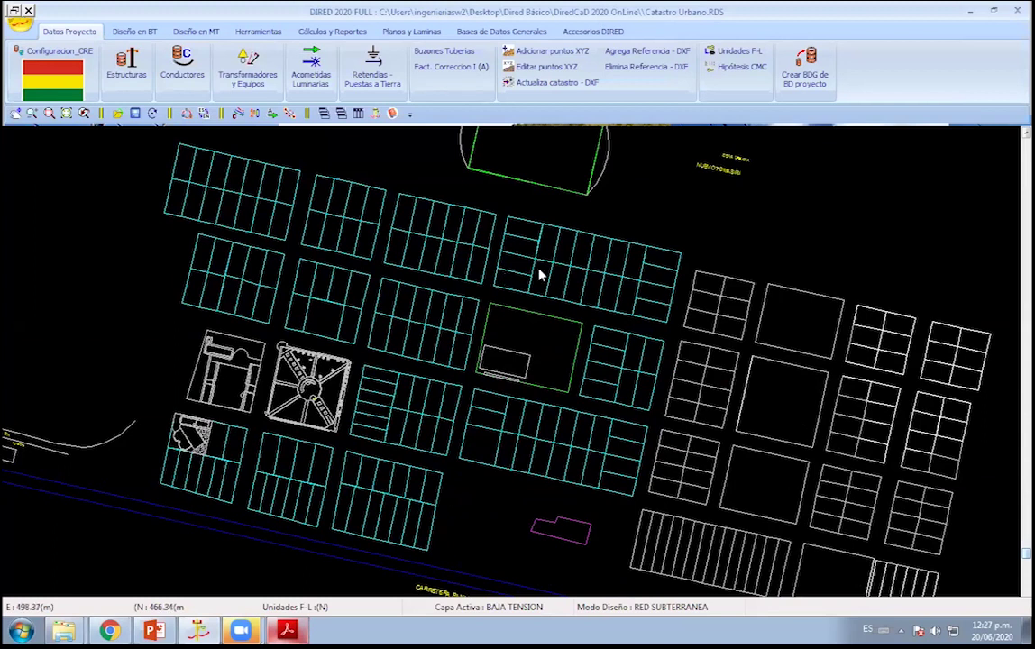
# Pan and zoom onto Catastro Urbano's central parcels and show the Cálculos y Reportes tools.
pyautogui.moveTo(581, 304); pyautogui.dragTo(518, 317, button='middle')
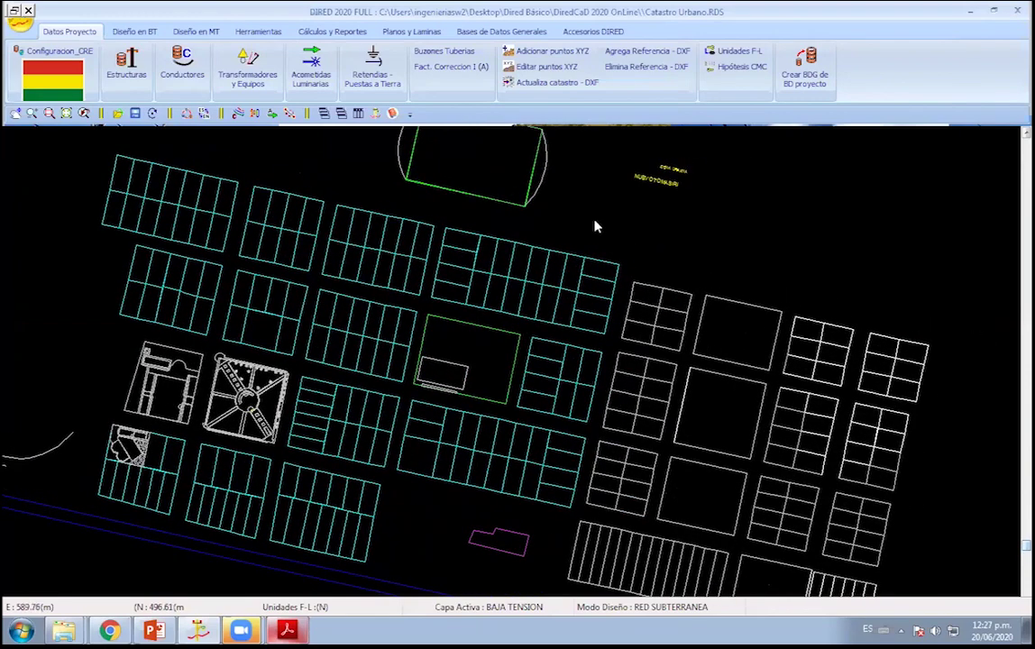
pyautogui.moveTo(577, 295); pyautogui.dragTo(501, 263, button='middle')
pyautogui.scroll(5, 563, 393)
pyautogui.scroll(2, 455, 303)
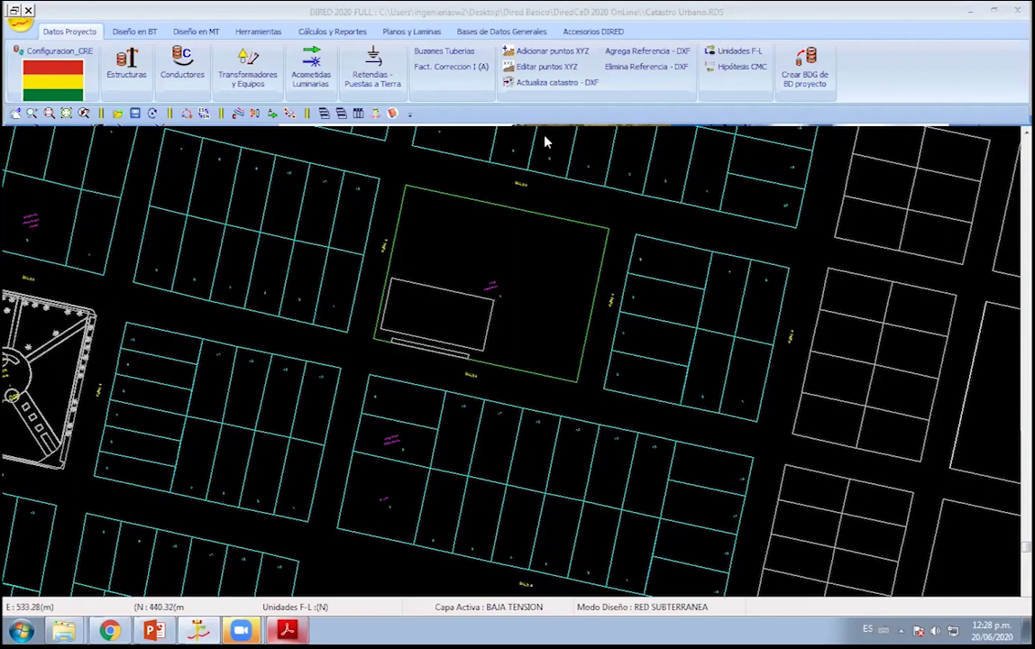
pyautogui.click(332, 34)
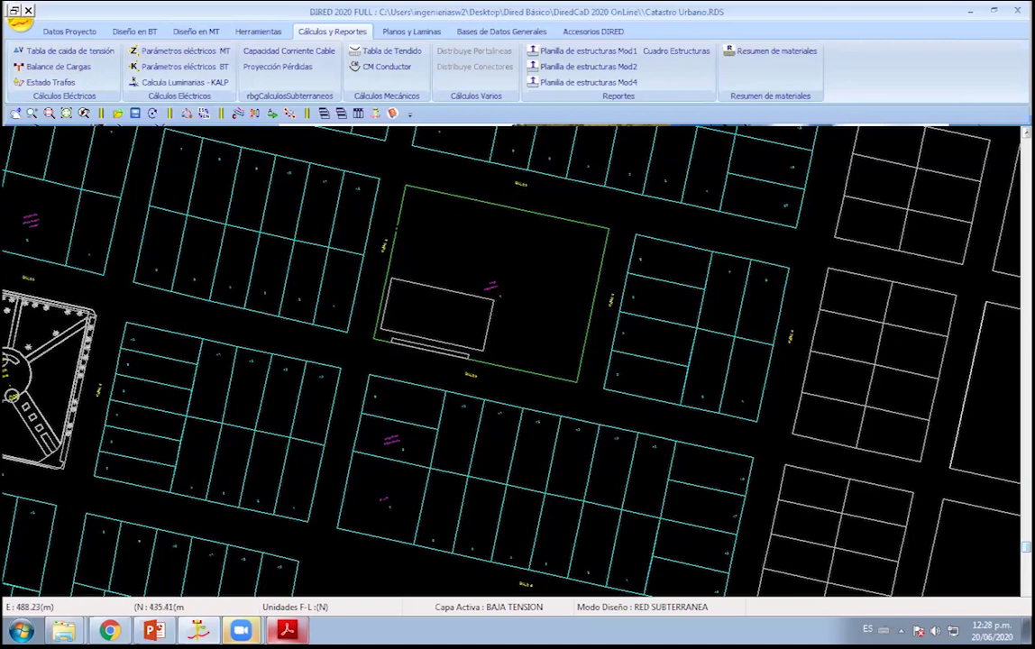
# Close the current Catastro Urbano project, answering the save prompt.
pyautogui.click(134, 31)
pyautogui.moveTo(363, 316); pyautogui.dragTo(453, 483, button='middle')
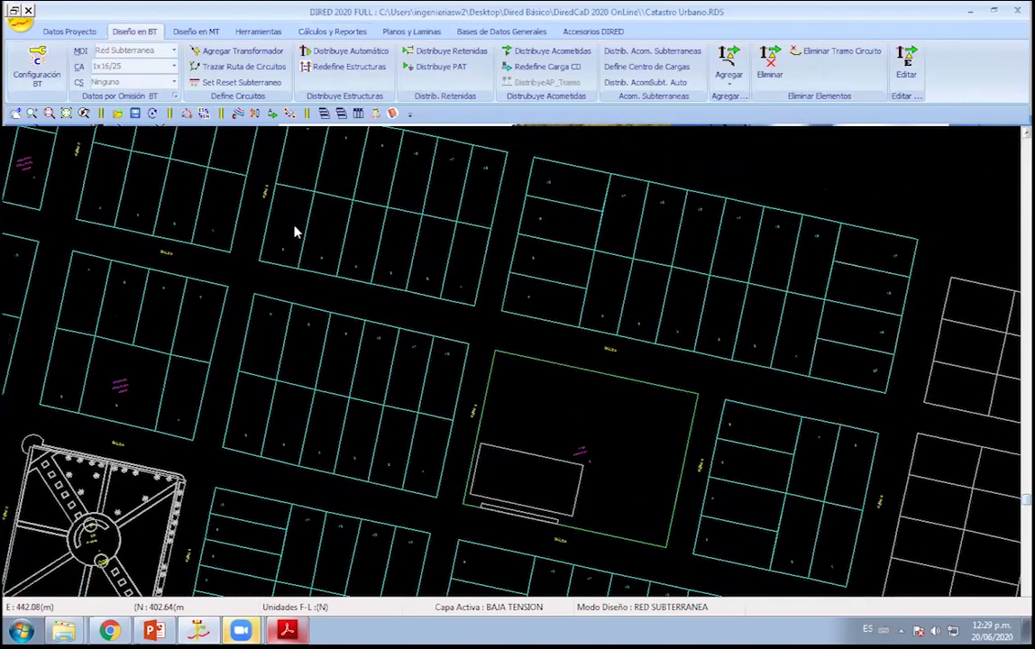
pyautogui.scroll(-2, 527, 441)
pyautogui.click(20, 19)
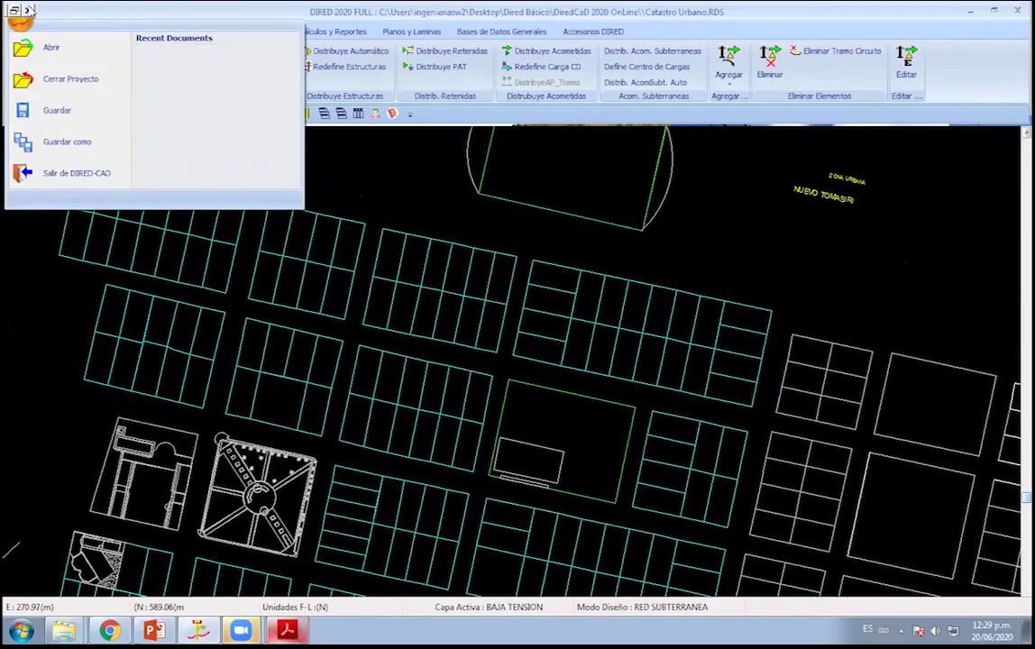
pyautogui.click(68, 79)
pyautogui.click(557, 332)
# Open Catastro Urbano.RDS as an Archivo DIRED (*.RDS) from the DiredCaD 2020 OnLine folder.
pyautogui.click(20, 20)
pyautogui.click(63, 79)
pyautogui.click(775, 518)
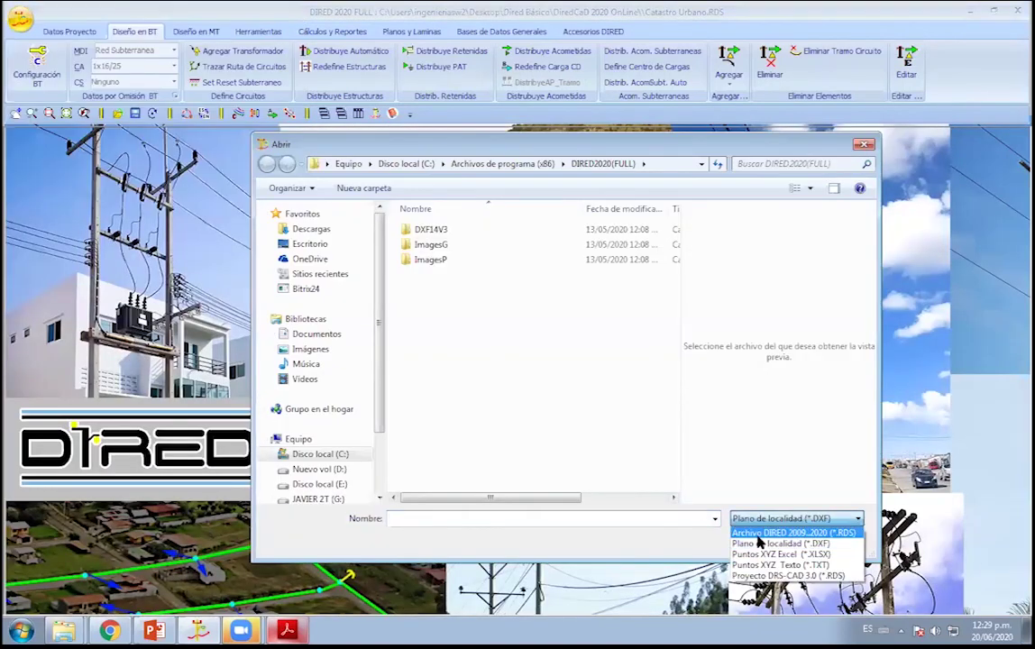
pyautogui.click(762, 532)
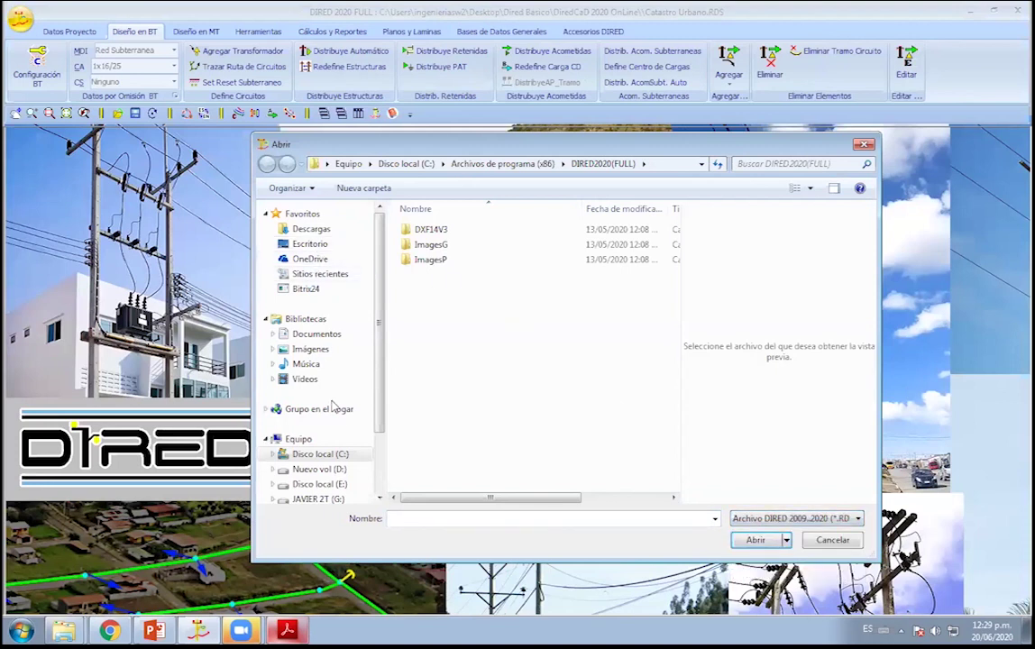
pyautogui.click(307, 243)
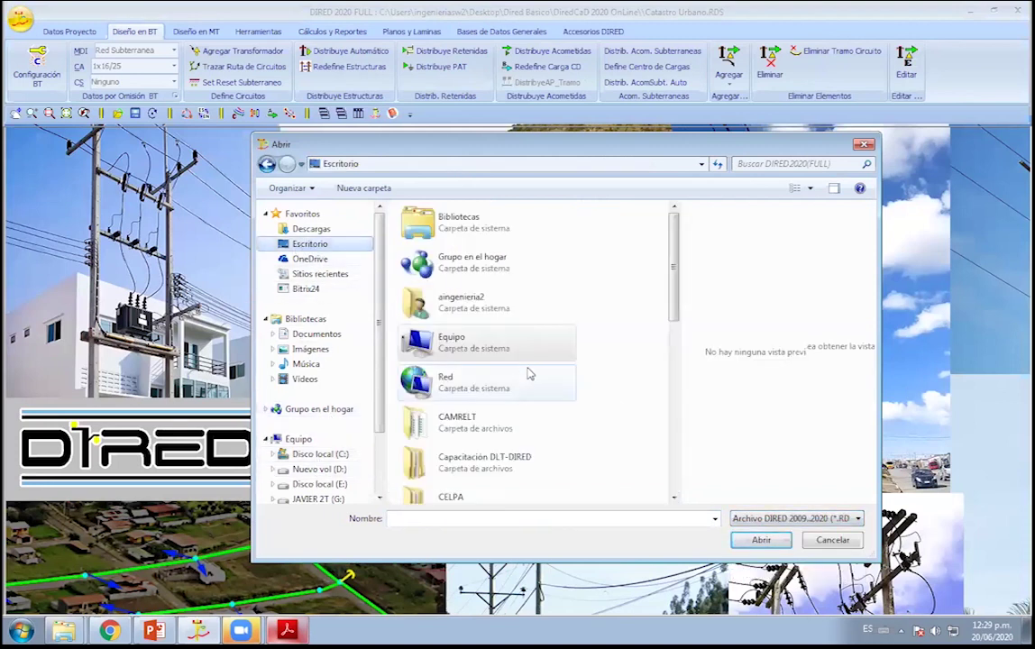
pyautogui.scroll(-3, 540, 378)
pyautogui.scroll(-2, 550, 384)
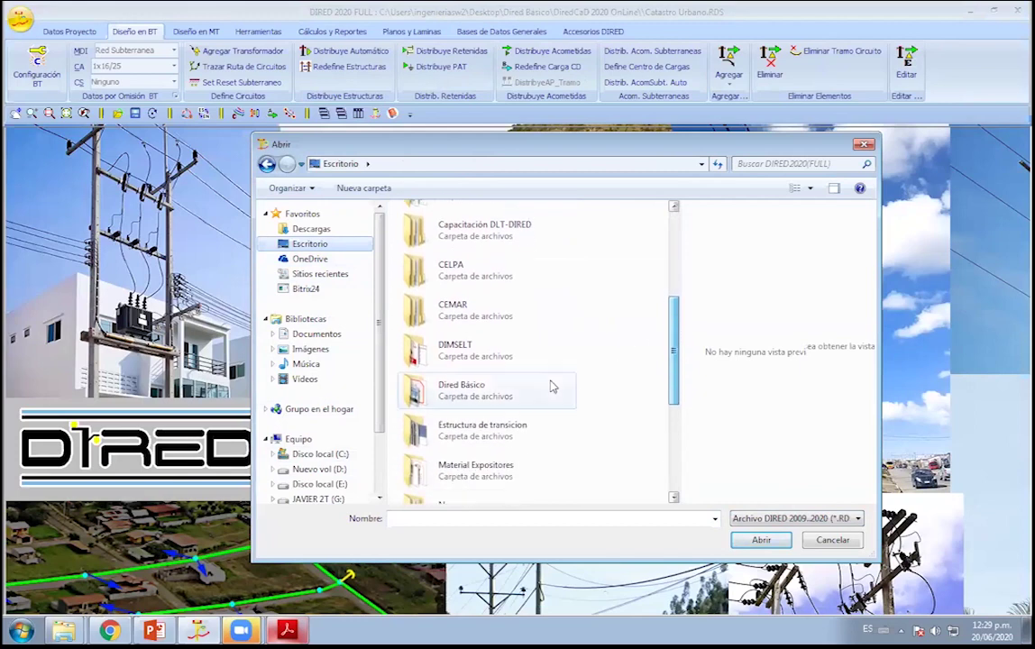
pyautogui.doubleClick(553, 386)
pyautogui.doubleClick(620, 262)
pyautogui.doubleClick(469, 236)
# Add a new node on the green low-voltage circuit line near the E6/S node.
pyautogui.scroll(1, 358, 286)
pyautogui.scroll(1, 387, 288)
pyautogui.scroll(1, 433, 293)
pyautogui.scroll(1, 478, 296)
pyautogui.scroll(1, 469, 360)
pyautogui.scroll(1, 439, 358)
pyautogui.scroll(1, 383, 284)
pyautogui.scroll(1, 410, 437)
pyautogui.scroll(-2, 410, 436)
pyautogui.scroll(-1, 323, 387)
pyautogui.scroll(-2, 365, 342)
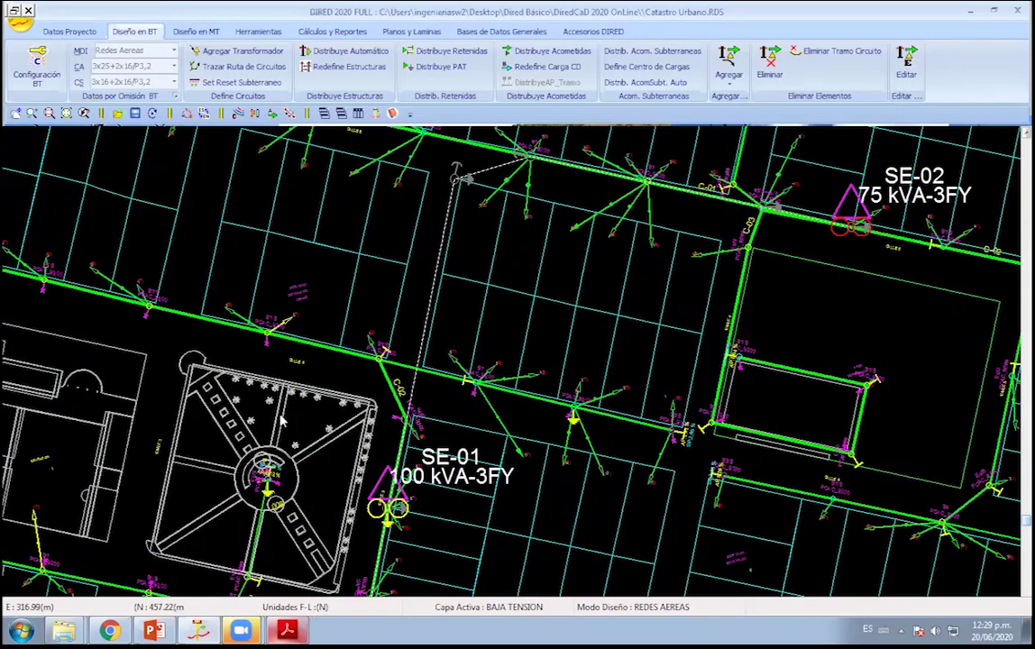
pyautogui.scroll(1, 281, 420)
pyautogui.scroll(2, 343, 360)
pyautogui.scroll(1, 378, 289)
pyautogui.scroll(1, 405, 233)
pyautogui.moveTo(405, 233); pyautogui.dragTo(452, 397, button='middle')
pyautogui.scroll(1, 435, 387)
pyautogui.scroll(1, 410, 361)
pyautogui.scroll(-1, 509, 450)
pyautogui.scroll(-1, 468, 378)
pyautogui.scroll(-1, 499, 326)
pyautogui.scroll(-3, 570, 380)
pyautogui.scroll(-1, 513, 288)
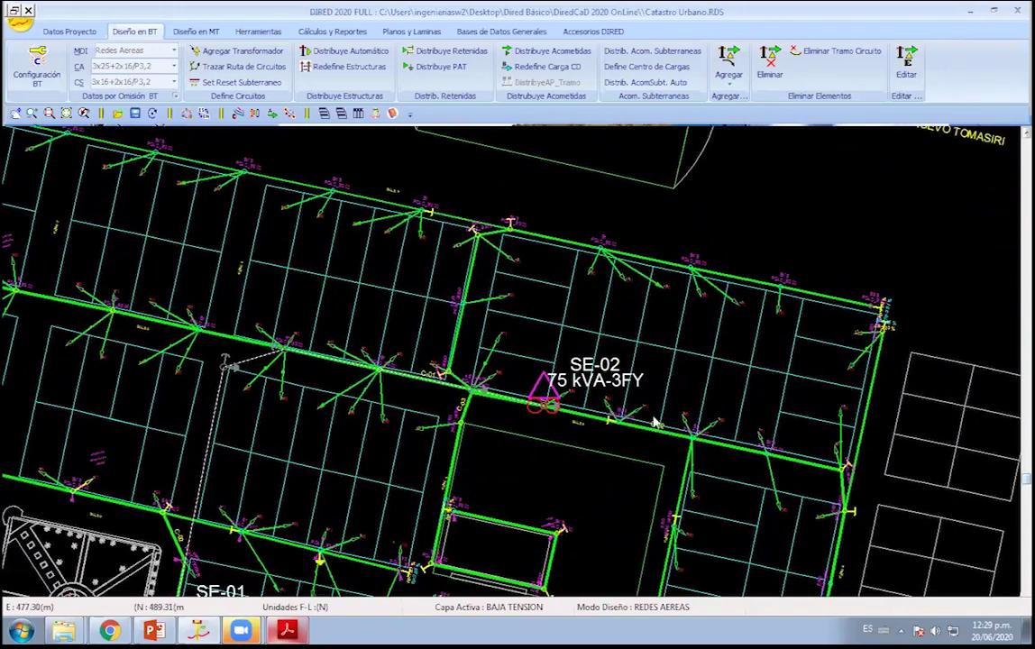
pyautogui.scroll(1, 655, 423)
pyautogui.scroll(2, 631, 410)
pyautogui.scroll(1, 460, 347)
pyautogui.scroll(1, 459, 347)
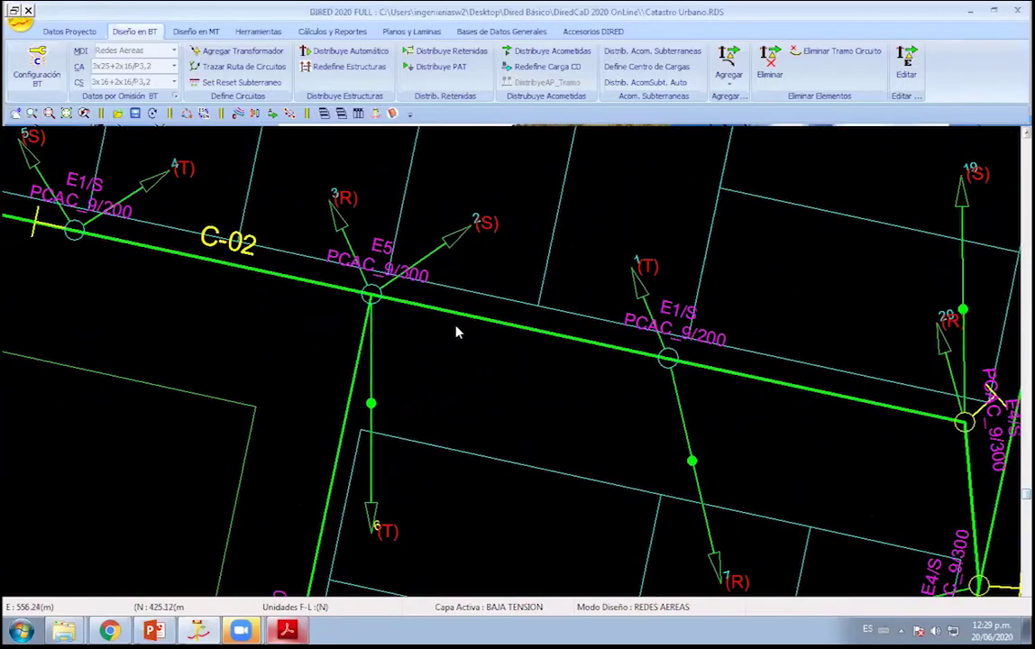
pyautogui.scroll(-2, 357, 342)
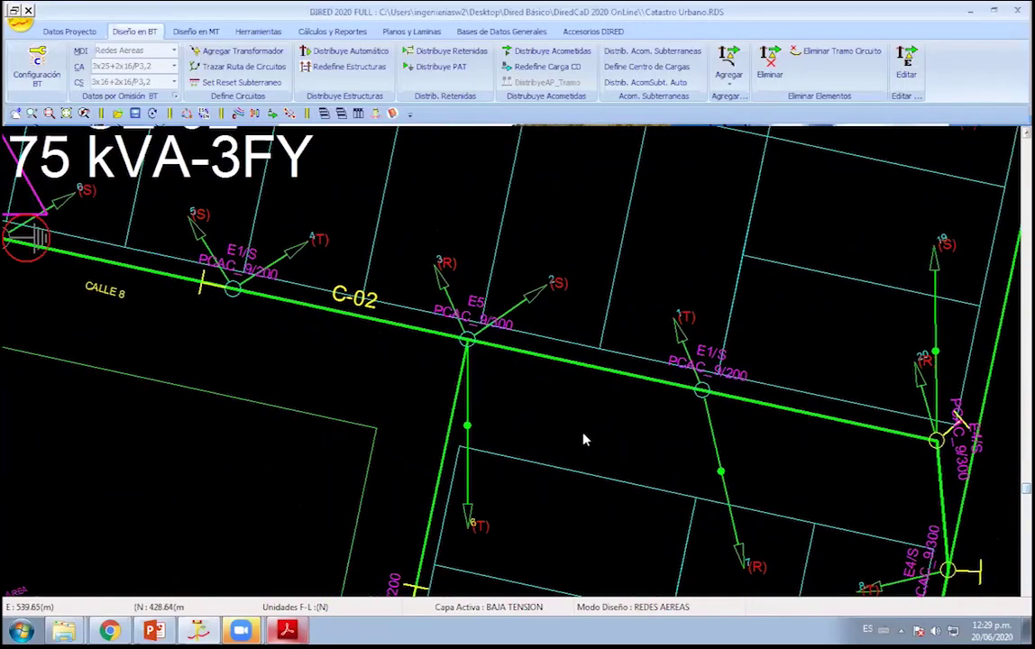
pyautogui.scroll(-2, 429, 491)
pyautogui.scroll(3, 424, 432)
pyautogui.scroll(2, 425, 387)
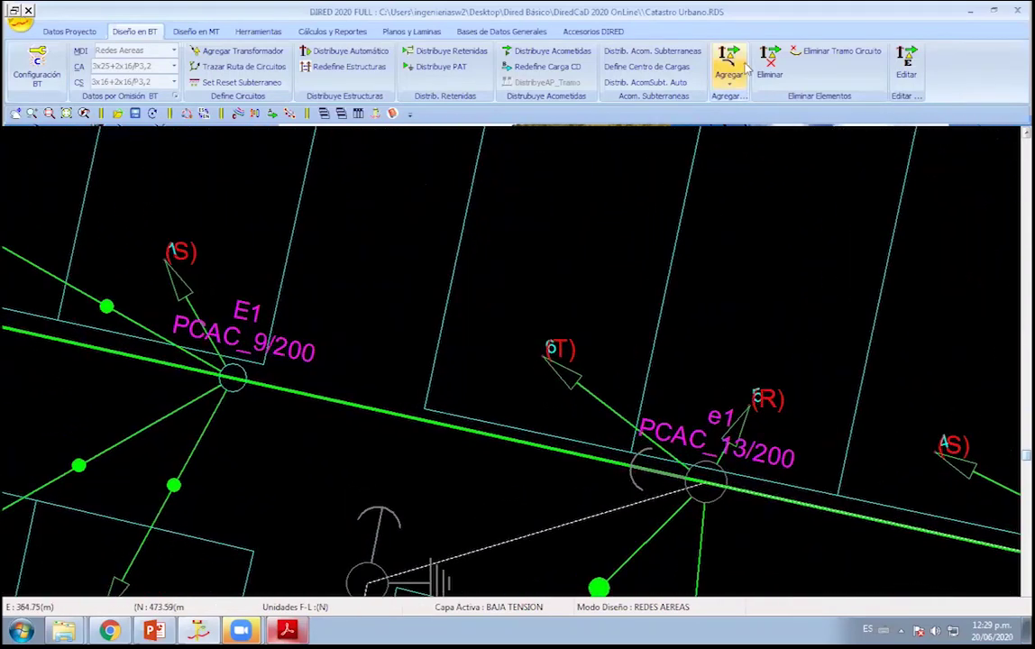
pyautogui.click(728, 70)
pyautogui.click(755, 118)
pyautogui.click(402, 414)
# Run a conductor from the new node up Calle 3 to a new PCAC pole.
pyautogui.rightClick(453, 272)
pyautogui.click(242, 97)
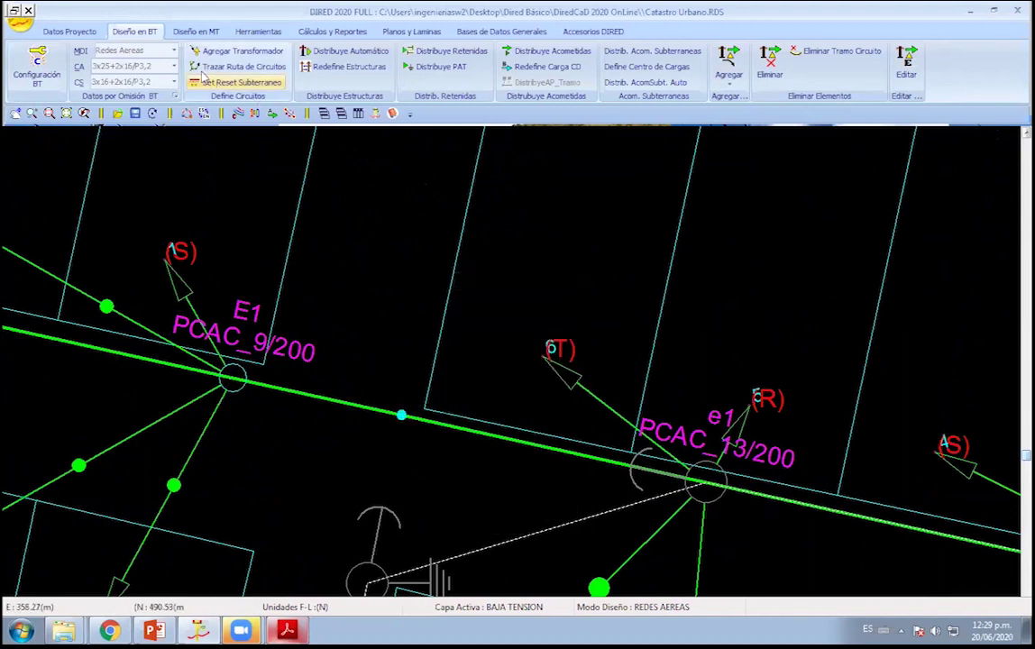
pyautogui.scroll(-2, 543, 219)
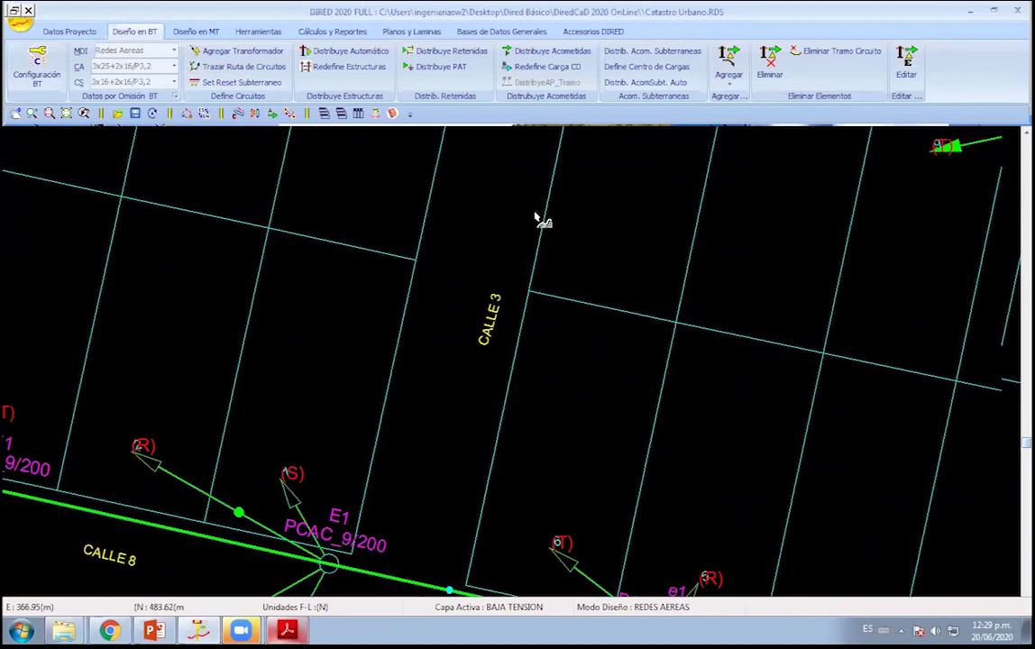
pyautogui.click(552, 140)
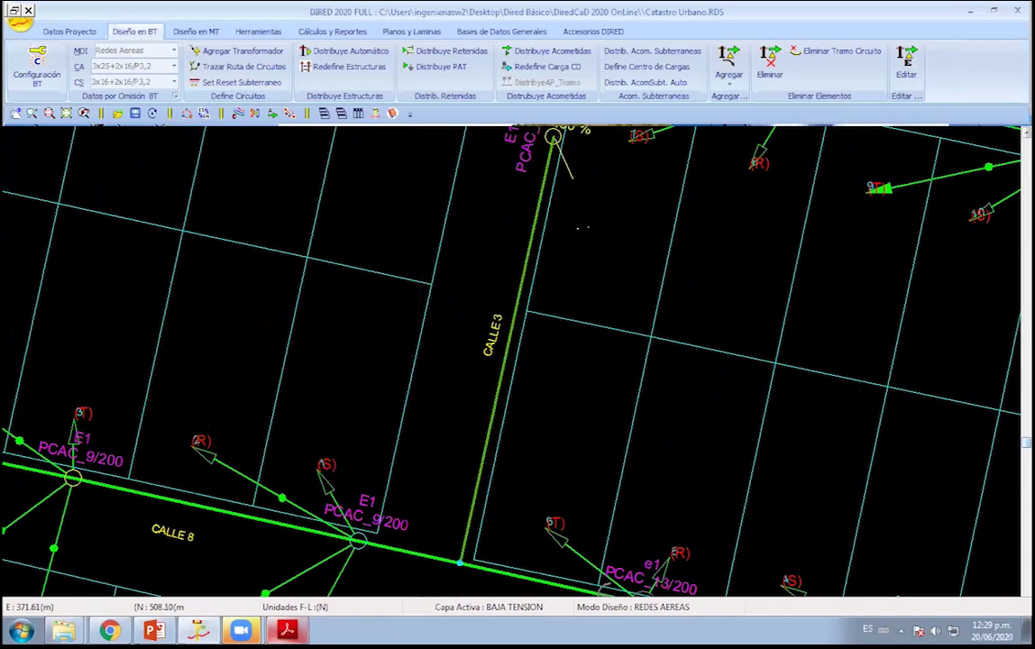
pyautogui.scroll(-5, 579, 232)
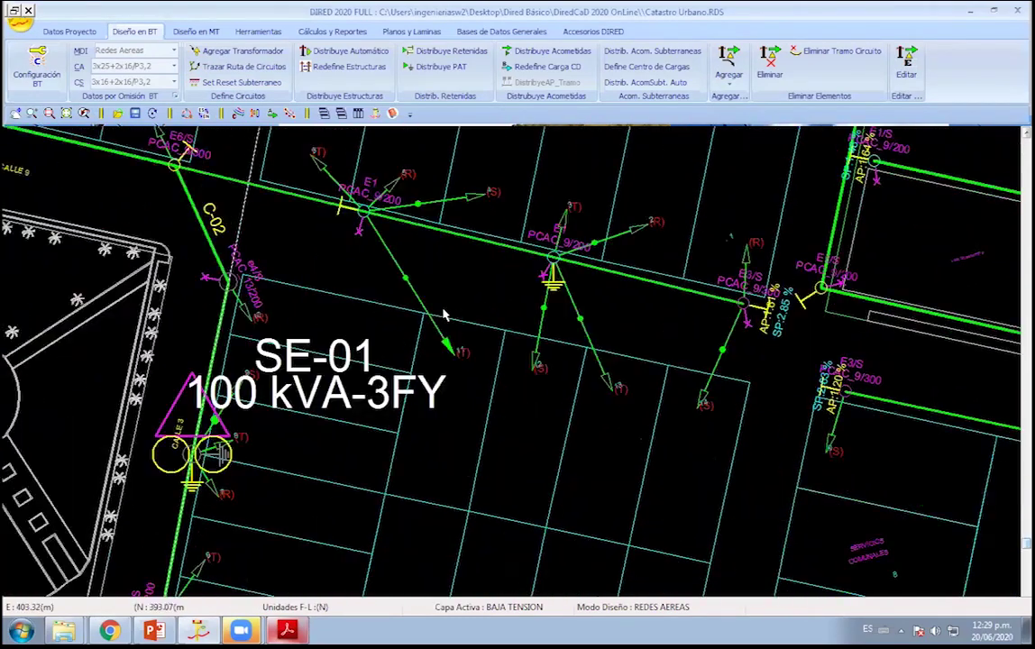
pyautogui.scroll(2, 360, 279)
pyautogui.scroll(2, 411, 404)
pyautogui.moveTo(426, 386); pyautogui.dragTo(473, 285, button='middle')
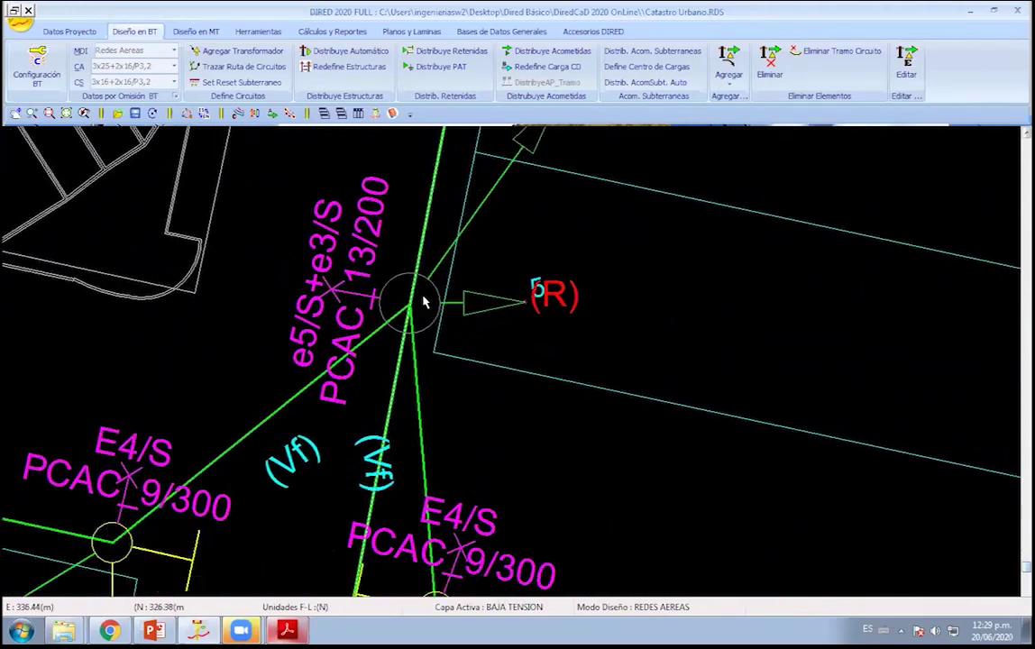
pyautogui.scroll(-1, 473, 285)
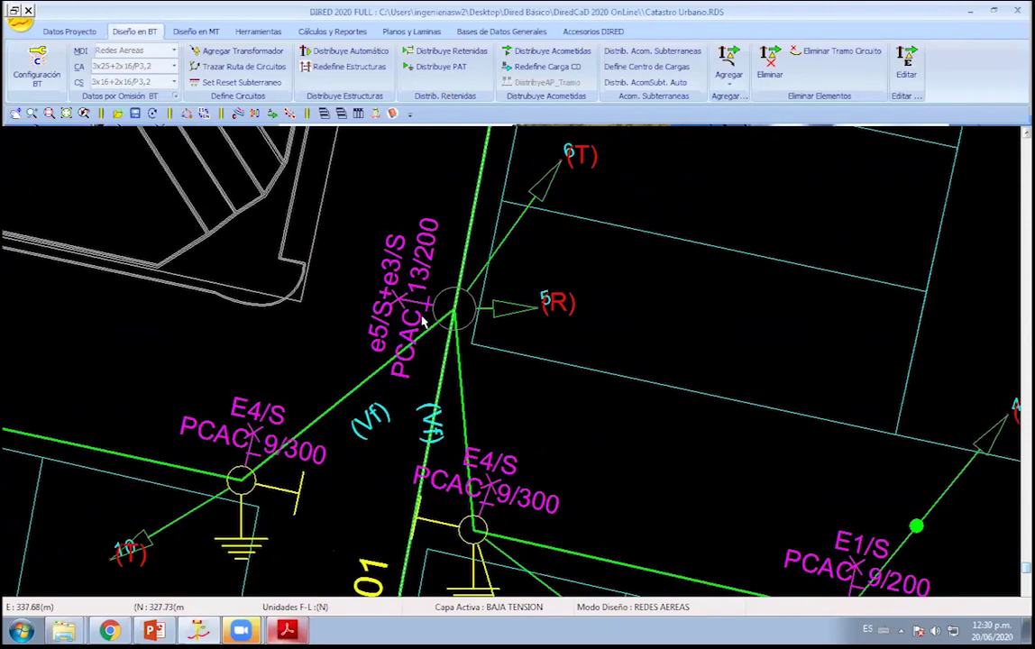
pyautogui.moveTo(616, 498); pyautogui.dragTo(607, 449, button='middle')
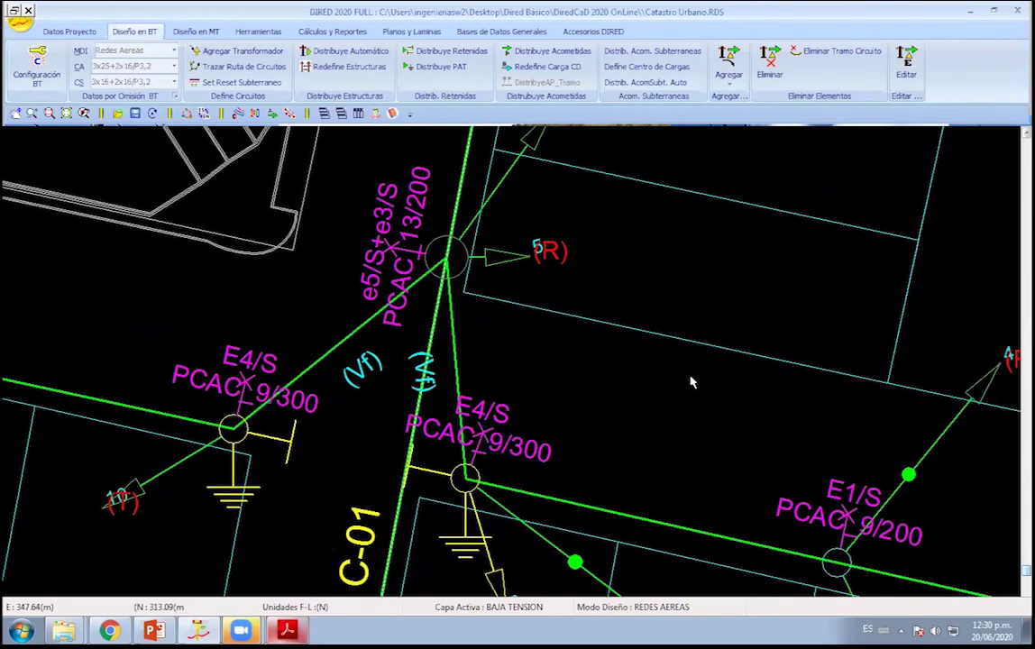
# Switch to the Diseño en MT medium-voltage design layer.
pyautogui.click(195, 30)
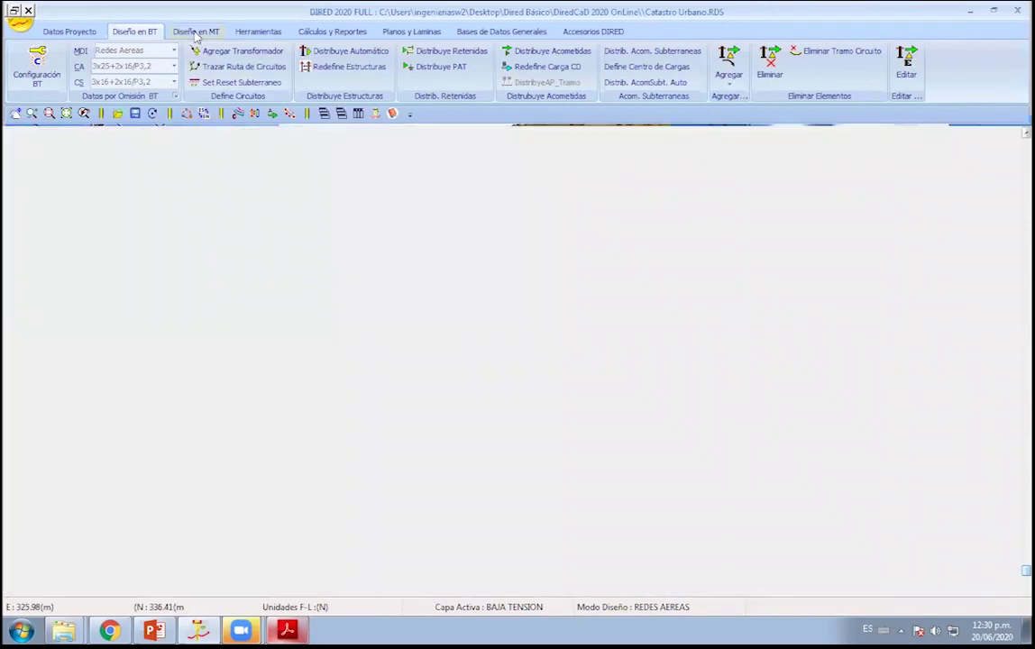
pyautogui.scroll(-2, 568, 406)
pyautogui.scroll(-2, 550, 387)
pyautogui.scroll(-2, 527, 365)
pyautogui.scroll(-2, 505, 347)
pyautogui.scroll(3, 510, 442)
pyautogui.scroll(2, 505, 437)
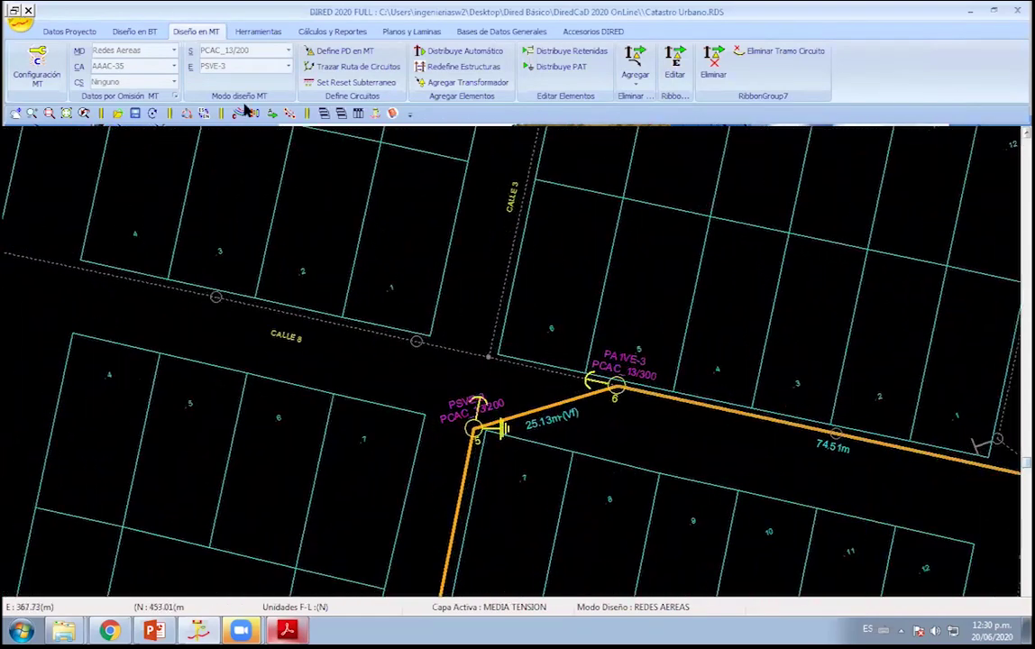
# Trace a 63.68 m MV route up Calle 3 ending at a PSVE-3 PCAC 13/200 structure.
pyautogui.click(343, 67)
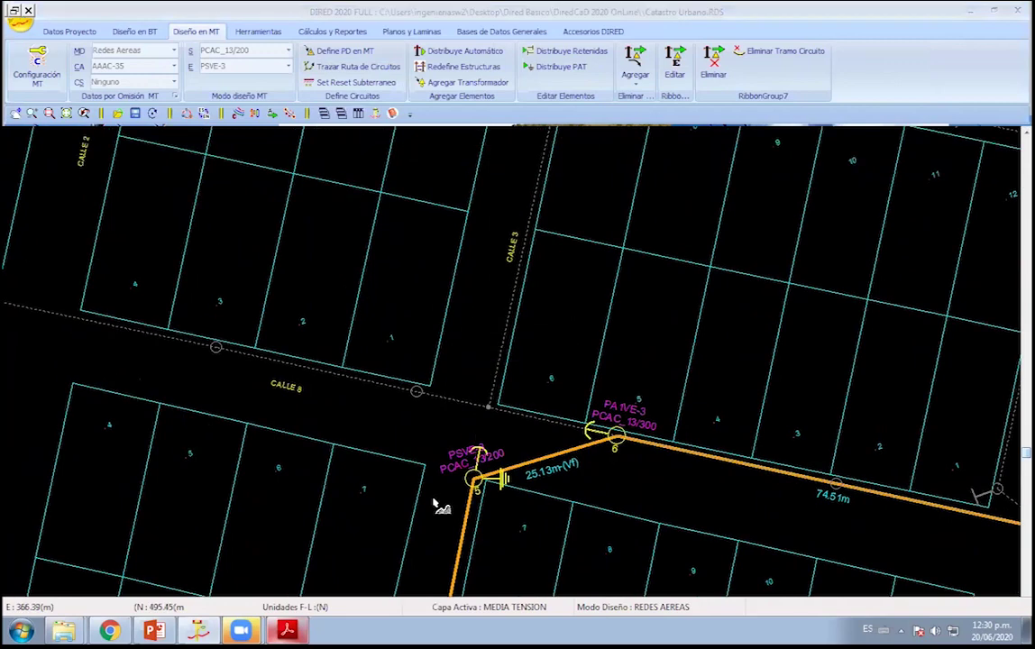
pyautogui.click(491, 356)
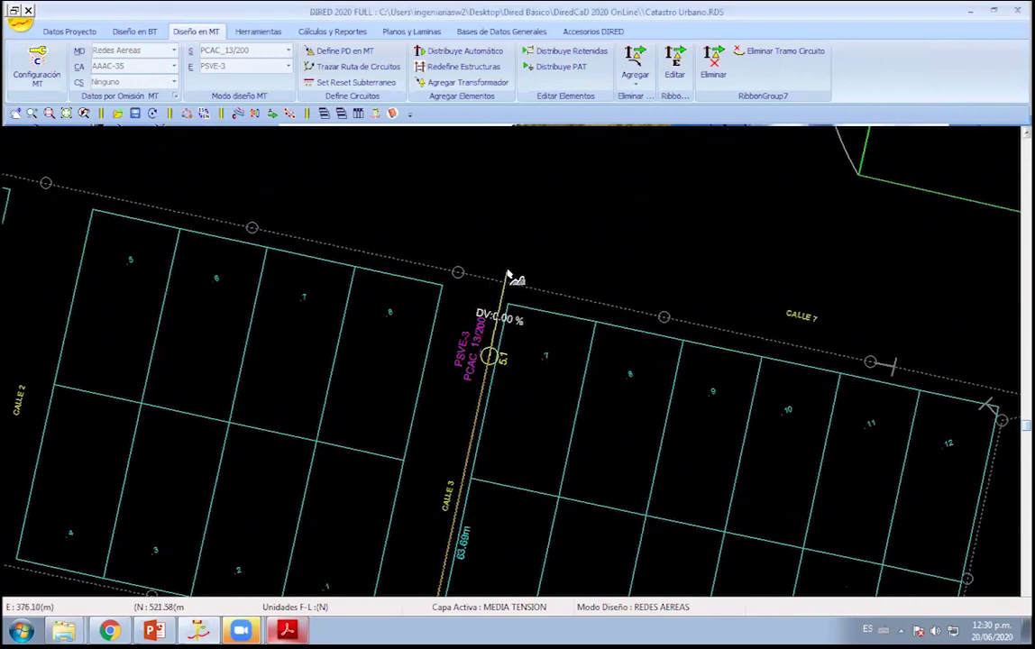
pyautogui.moveTo(556, 173)
pyautogui.mouseDown(button='middle')
pyautogui.moveTo(522, 289)
pyautogui.moveTo(576, 207)
pyautogui.mouseUp(button='middle')
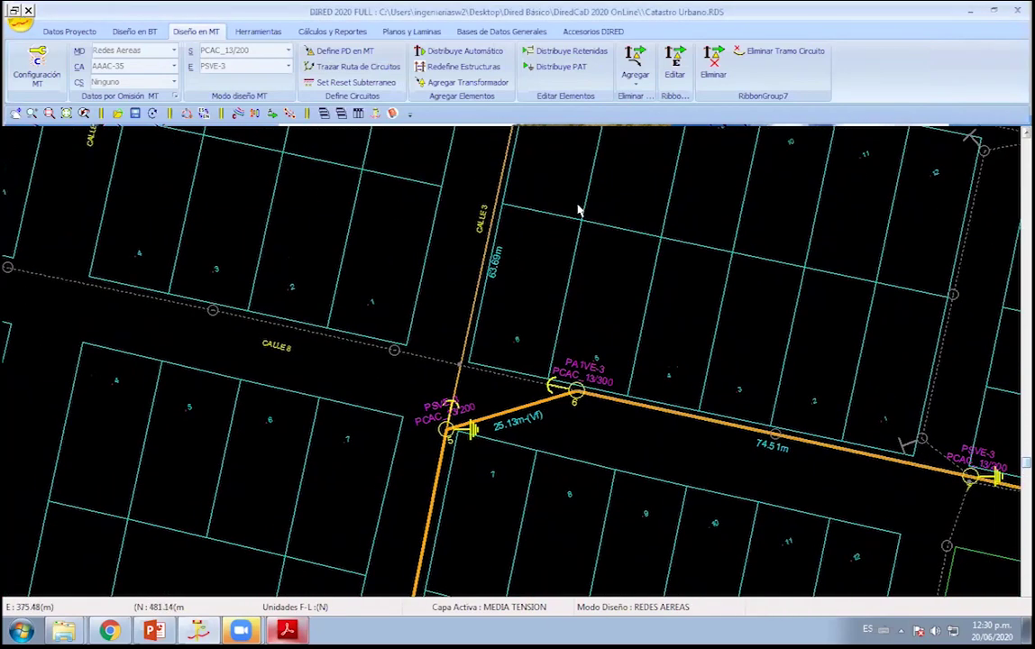
pyautogui.moveTo(556, 322); pyautogui.dragTo(495, 379, button='middle')
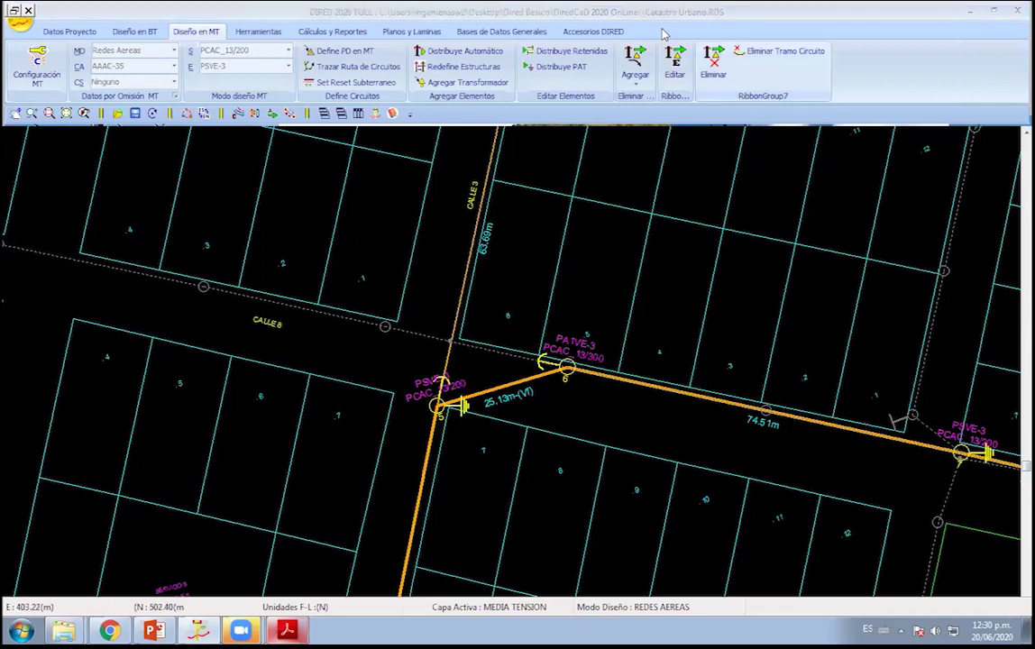
pyautogui.click(552, 333)
pyautogui.scroll(2, 550, 337)
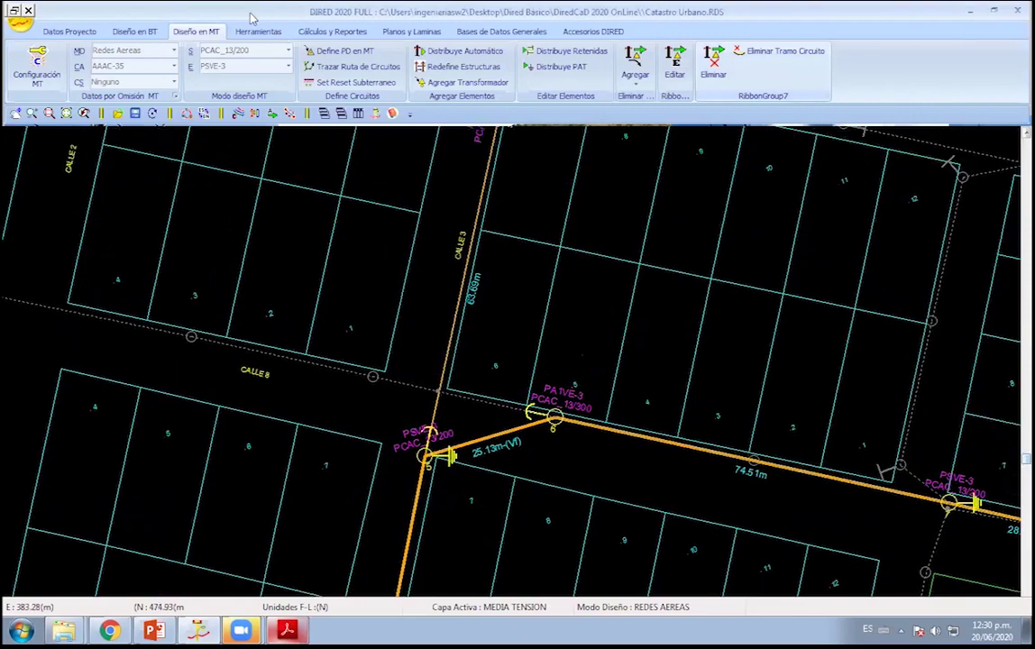
# Return to Diseño en BT and bring up the Distribuye retenidas automático dialog.
pyautogui.click(136, 32)
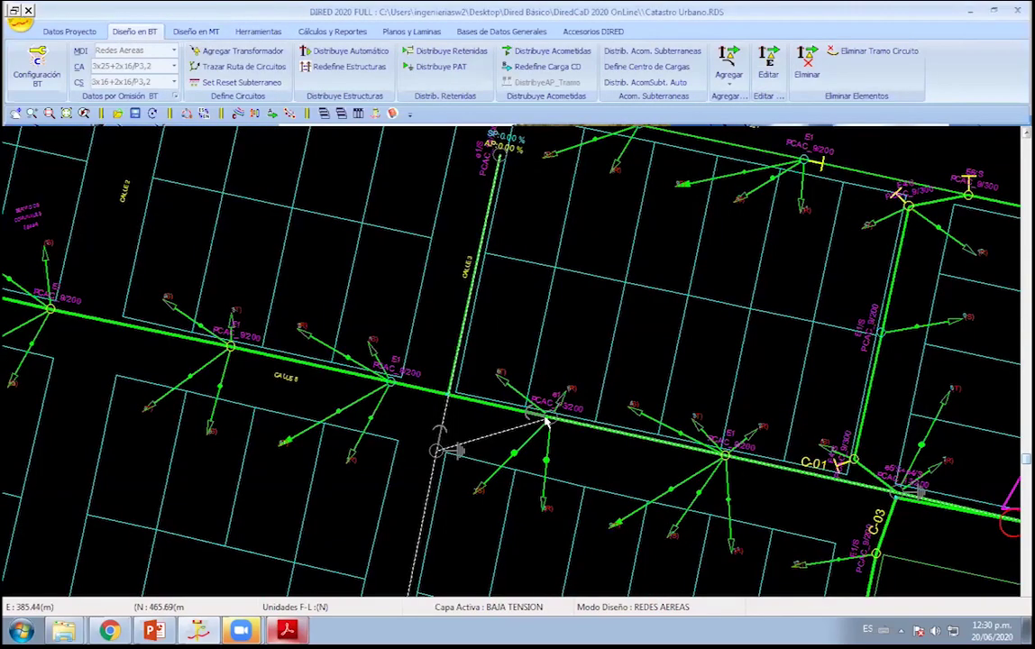
pyautogui.scroll(3, 522, 379)
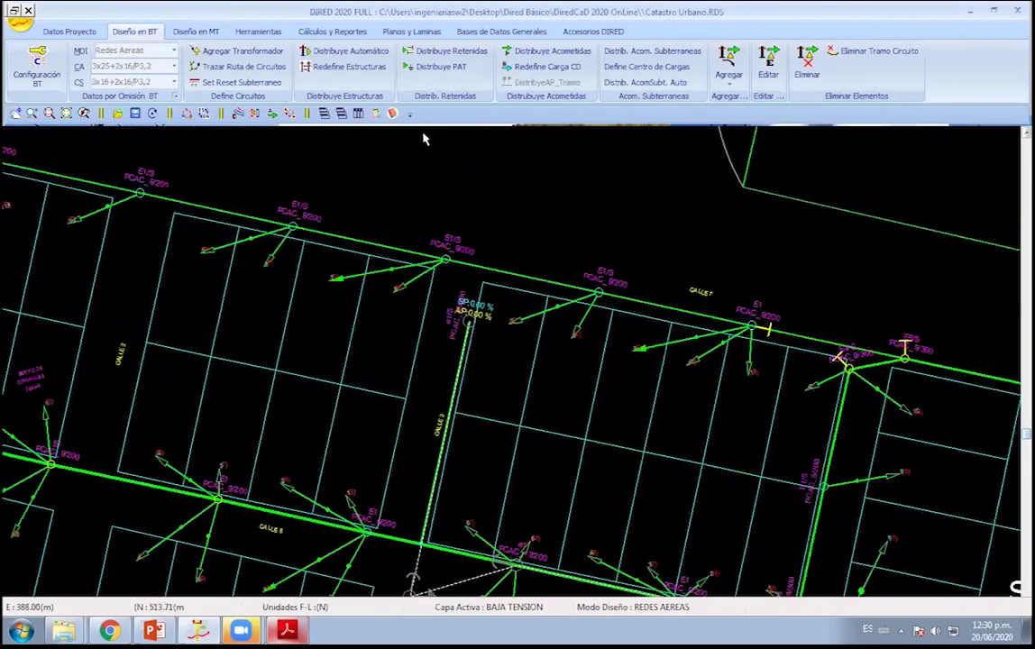
pyautogui.click(435, 51)
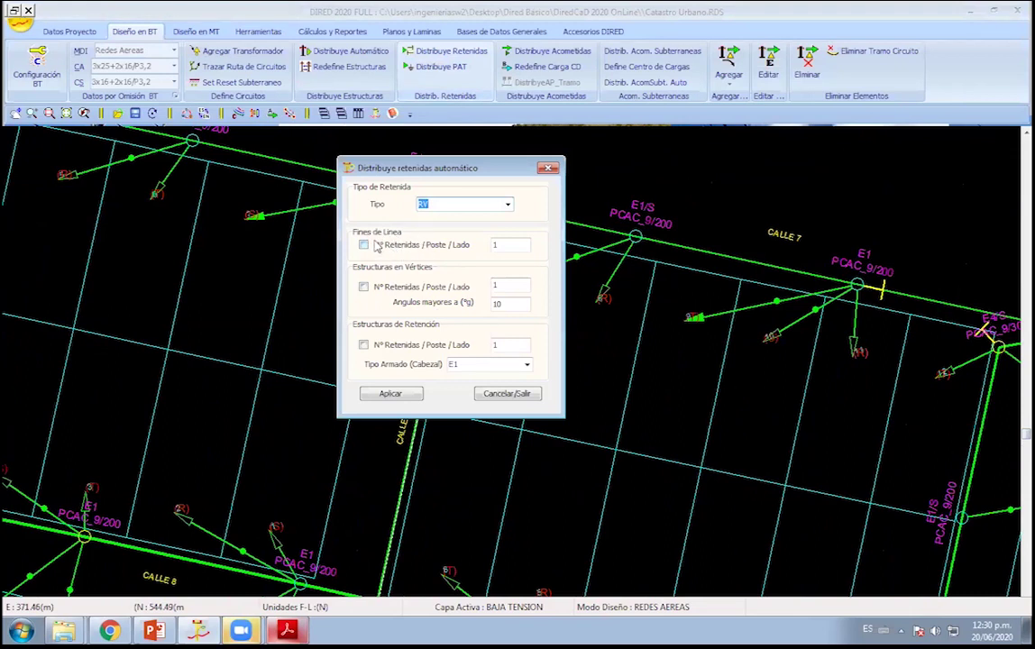
# Set RV guys to 1 on vertex structures with angles over 10°, with Retención unticked.
pyautogui.press('Tab')
pyautogui.click(363, 287)
pyautogui.click(502, 304)
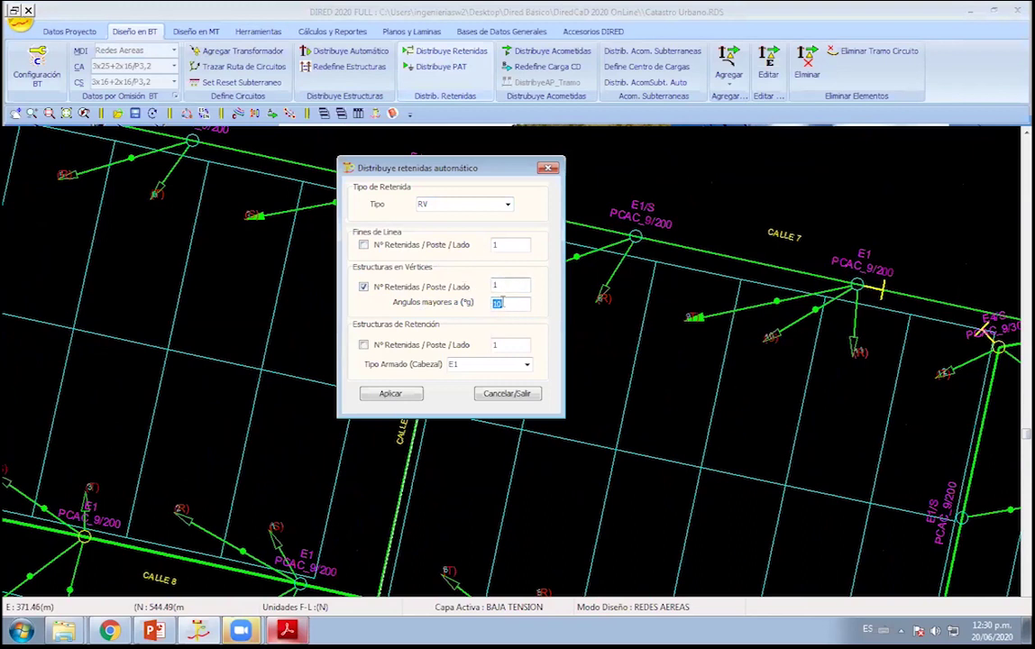
pyautogui.click(364, 344)
pyautogui.press('space')
pyautogui.press('Tab')
# Apply the guy distribution settings and bring the top of Calle 3 into view.
pyautogui.click(547, 168)
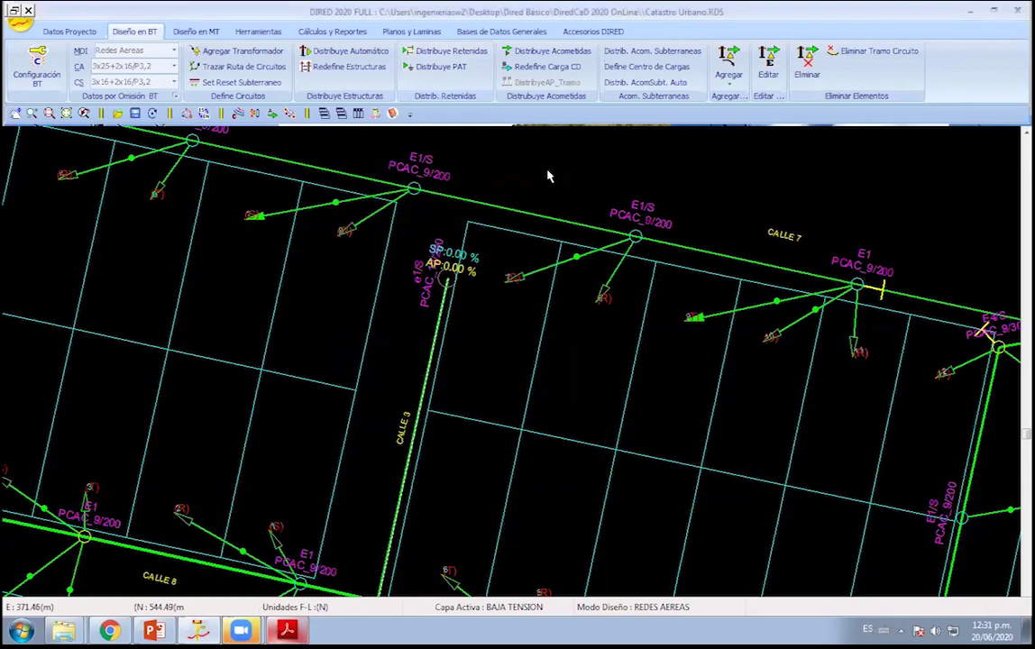
pyautogui.scroll(2, 226, 266)
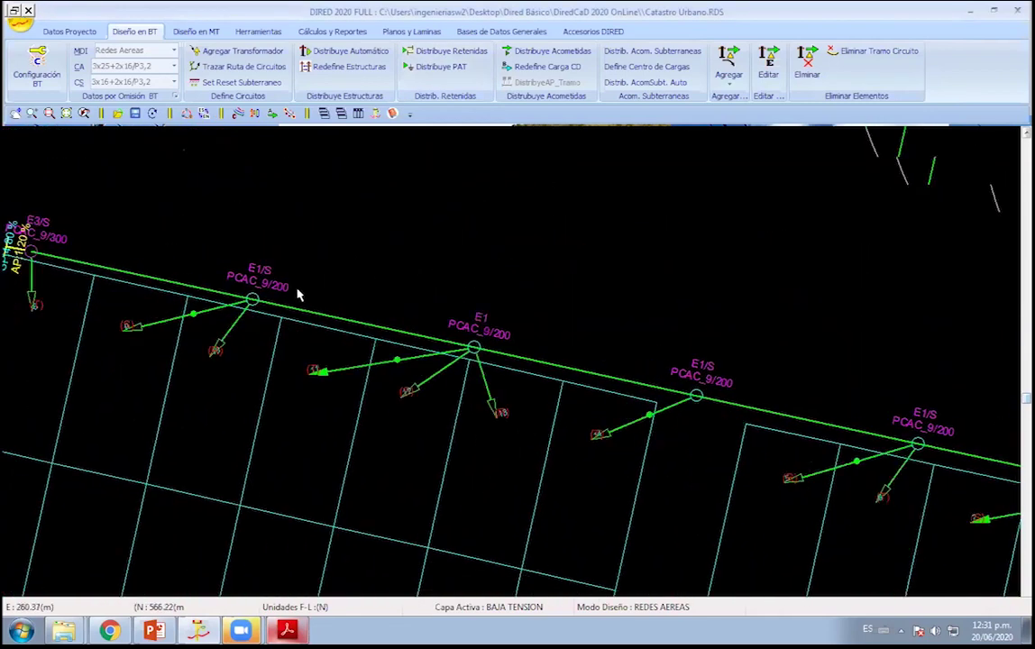
pyautogui.scroll(2, 180, 262)
pyautogui.scroll(2, 300, 291)
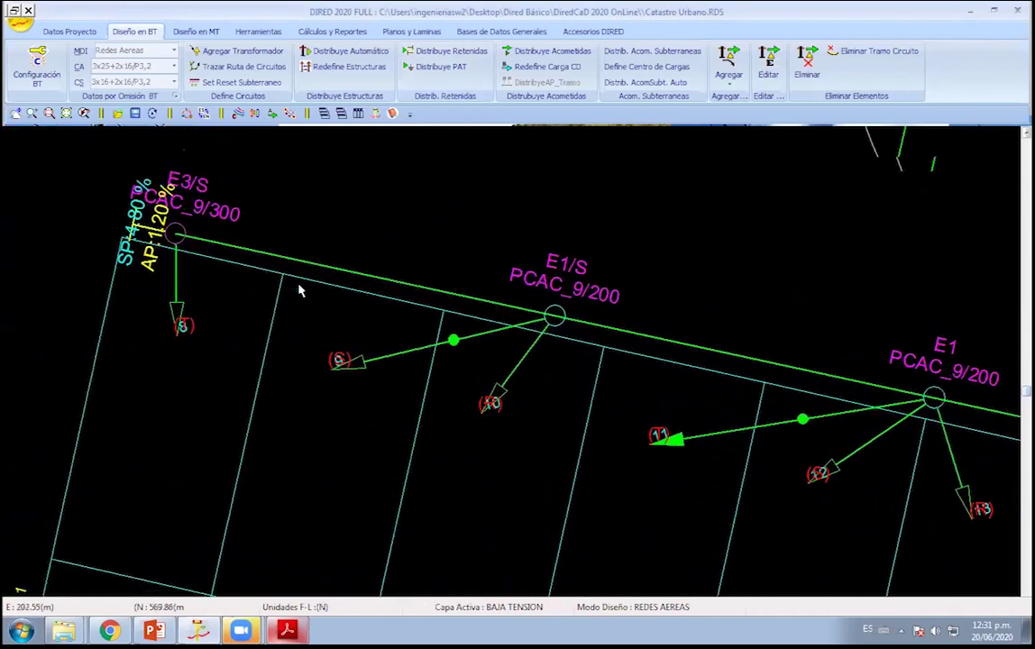
pyautogui.scroll(-2, 424, 419)
pyautogui.scroll(-2, 559, 432)
pyautogui.scroll(2, 446, 261)
pyautogui.scroll(1, 559, 397)
pyautogui.scroll(1, 578, 418)
pyautogui.scroll(1, 461, 370)
pyautogui.scroll(1, 370, 258)
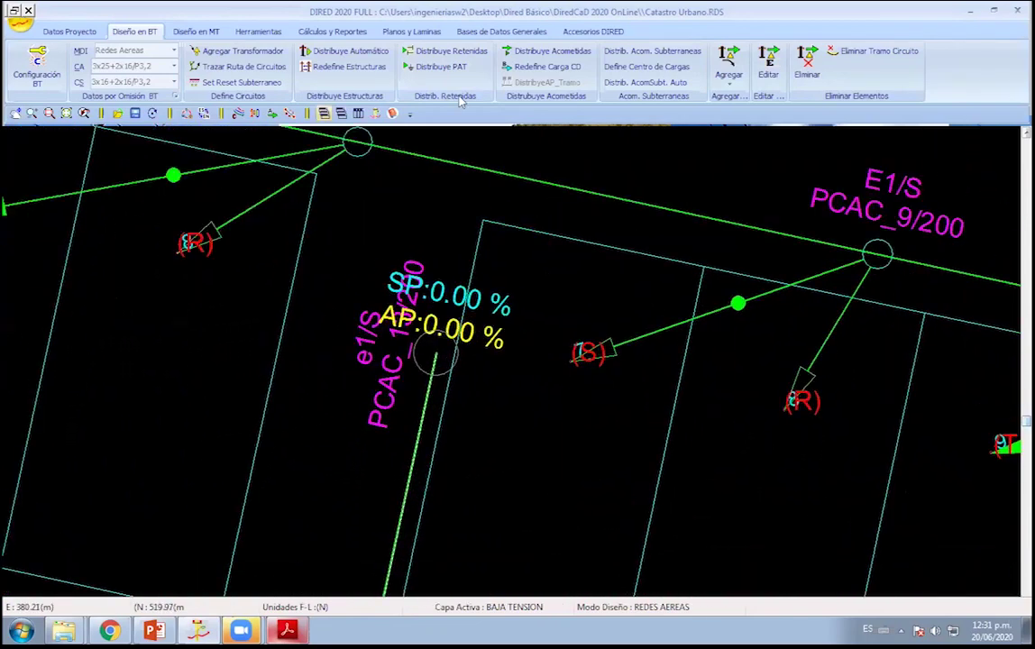
# Add a guy wire to the SP/AP 0.00% pole, directed toward the upper right.
pyautogui.click(728, 67)
pyautogui.click(753, 161)
pyautogui.click(436, 281)
pyautogui.click(584, 193)
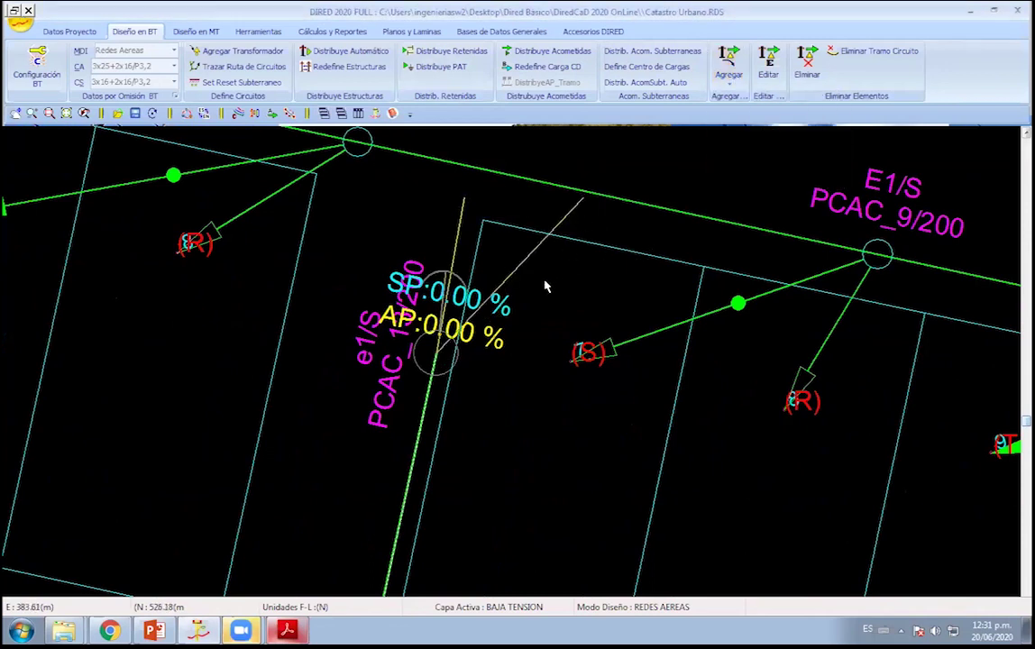
pyautogui.rightClick(515, 348)
pyautogui.click(518, 353)
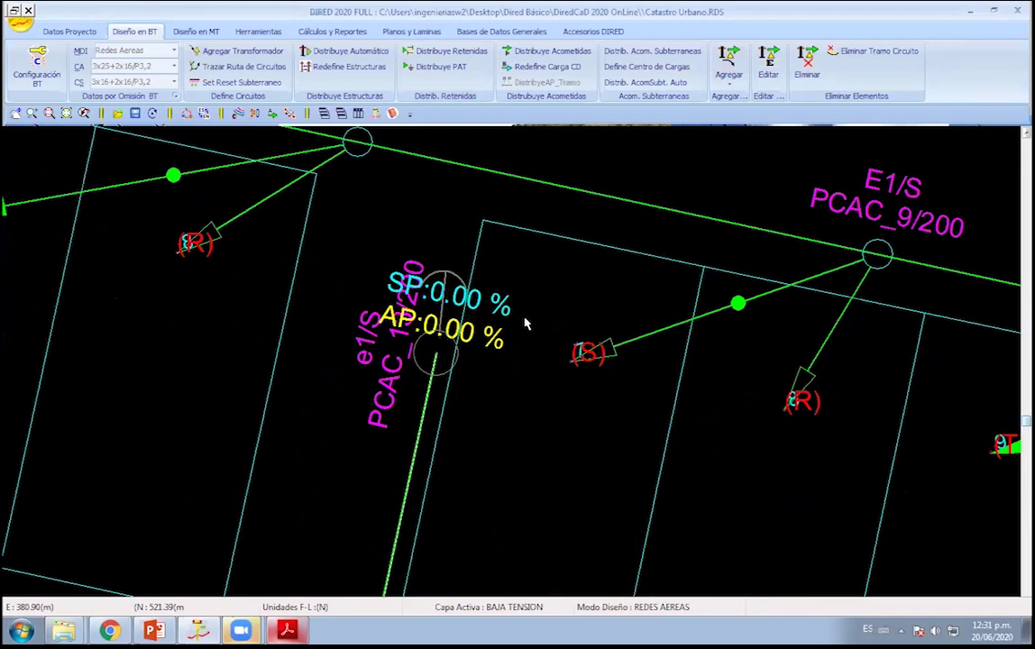
pyautogui.scroll(-2, 464, 231)
pyautogui.scroll(-1, 469, 242)
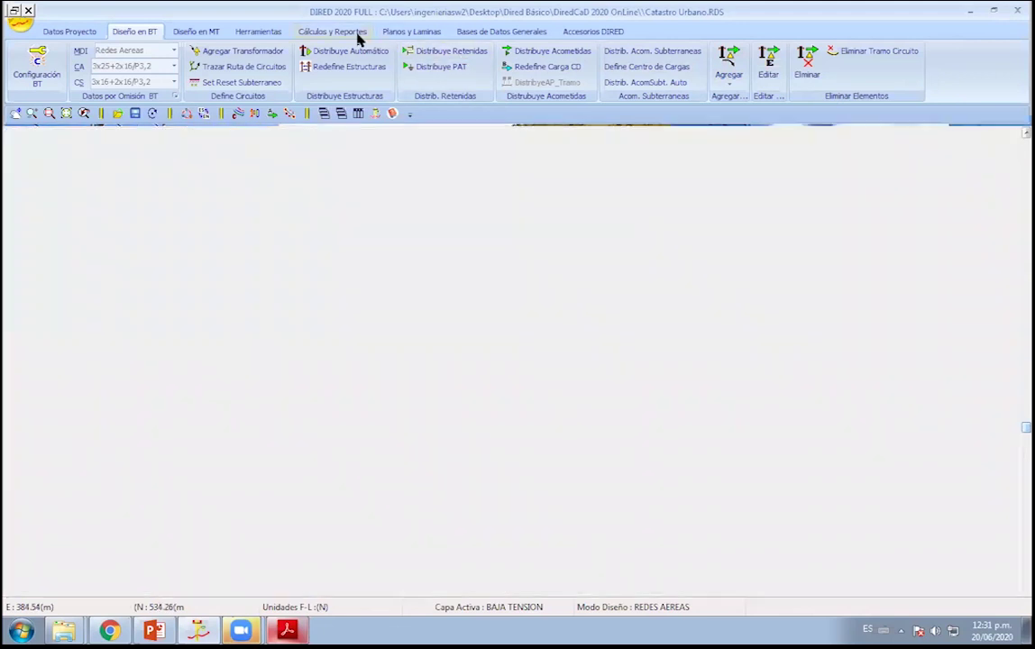
pyautogui.click(354, 34)
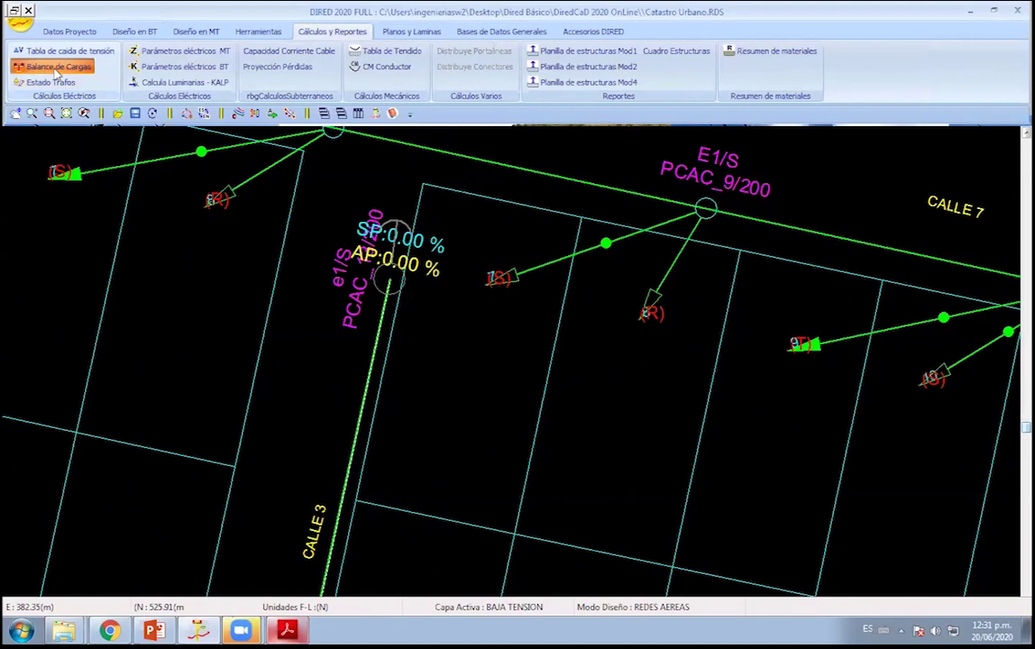
pyautogui.click(56, 69)
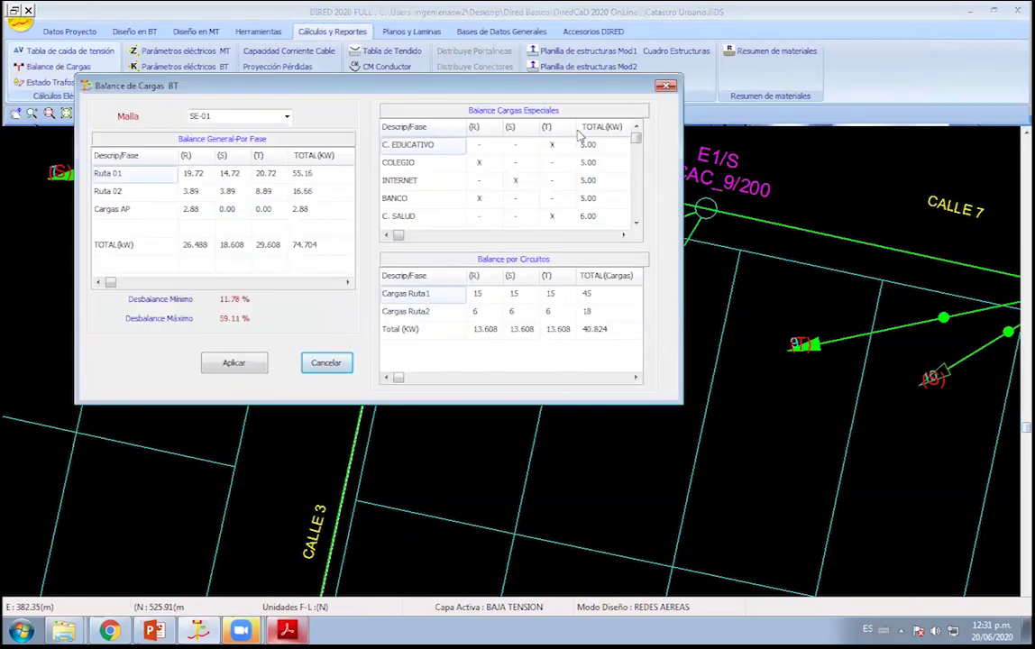
pyautogui.click(322, 363)
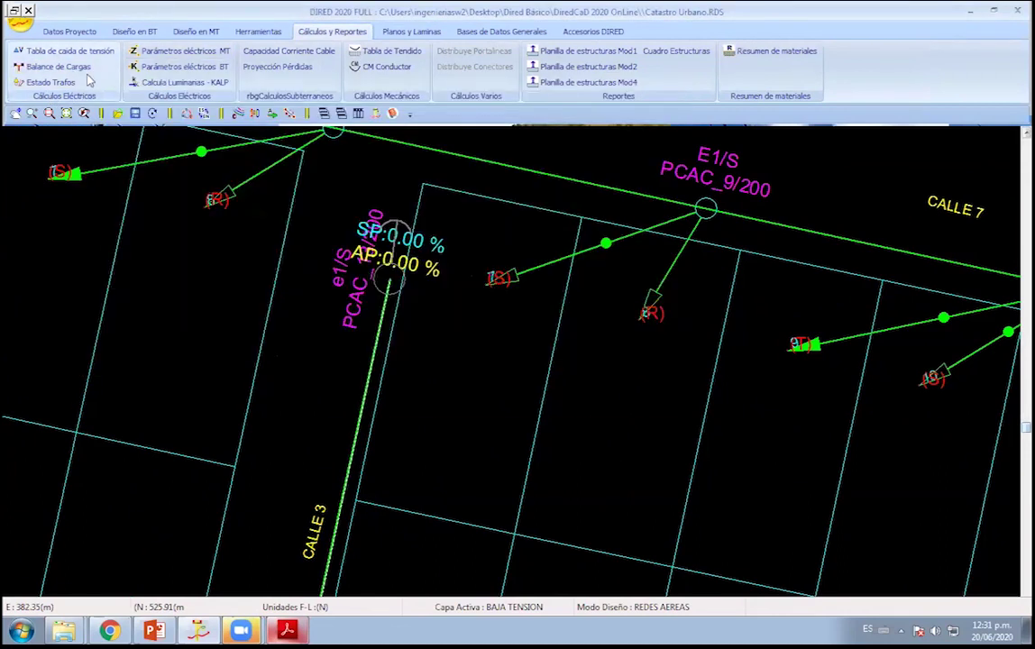
pyautogui.click(58, 67)
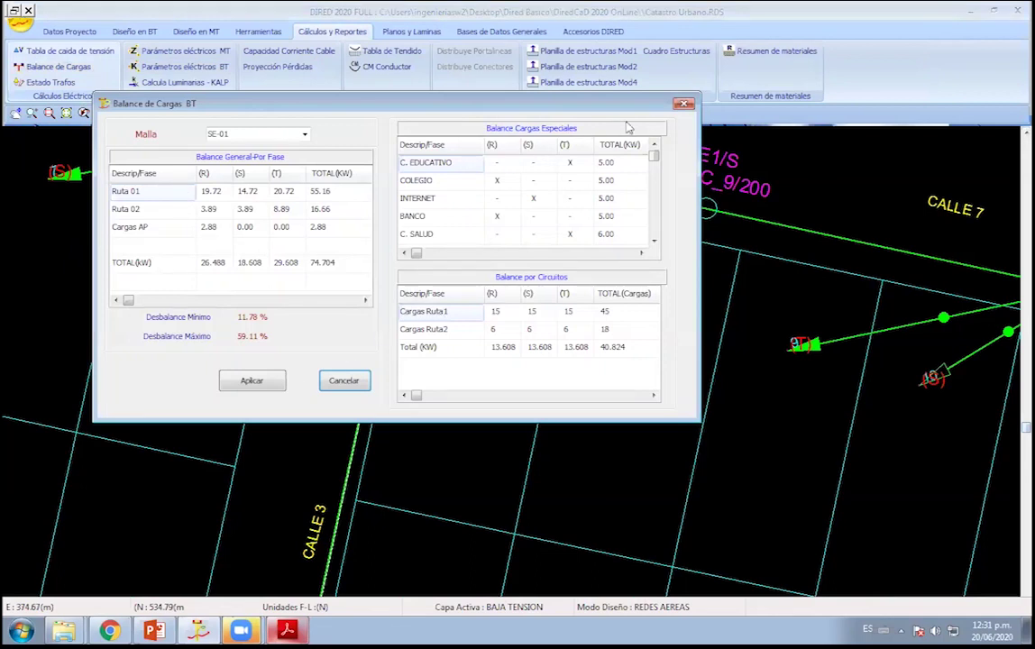
pyautogui.moveTo(590, 106); pyautogui.dragTo(606, 121)
pyautogui.press('Escape')
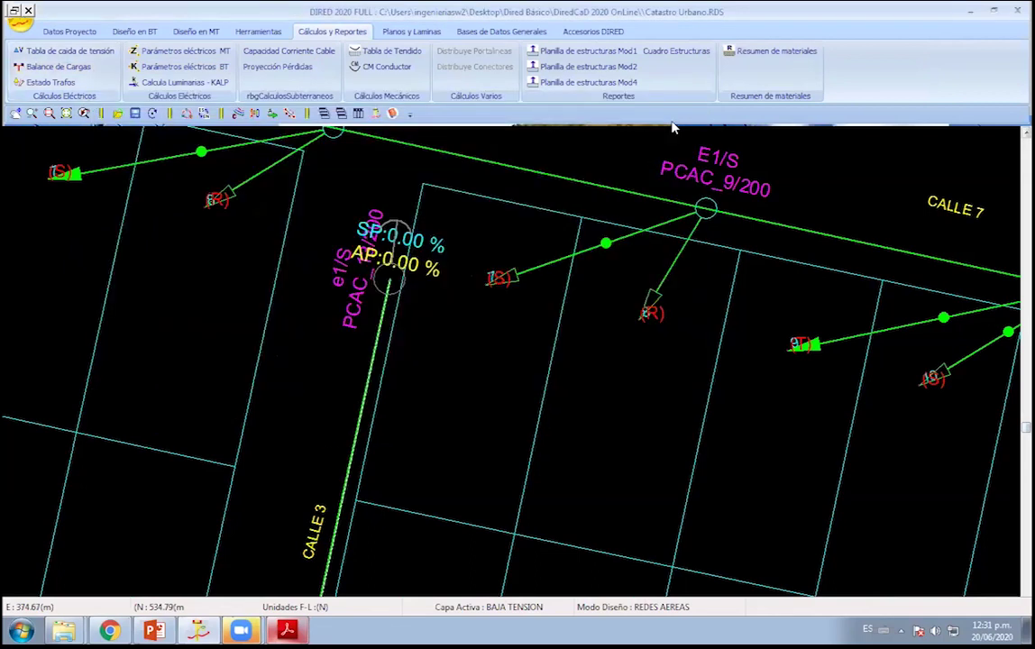
pyautogui.click(40, 67)
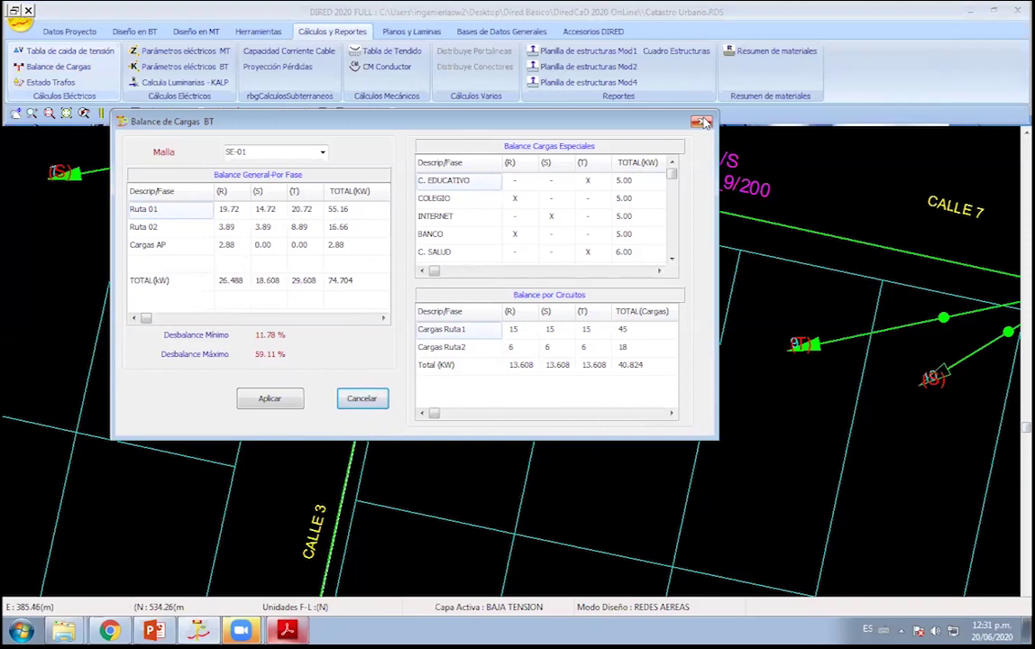
pyautogui.click(703, 123)
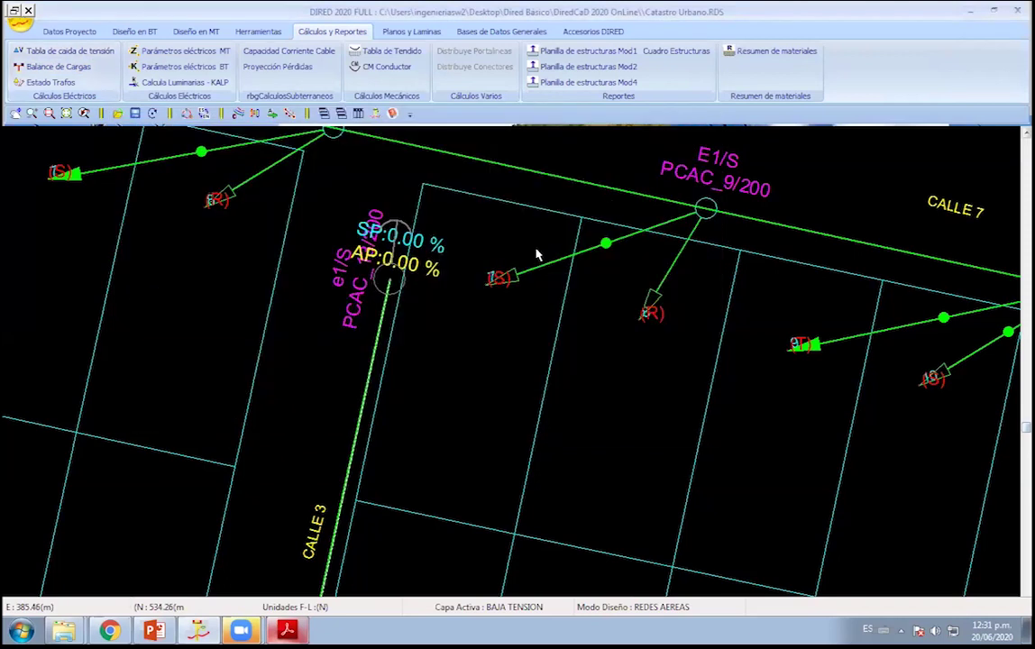
pyautogui.scroll(1, 396, 334)
pyautogui.scroll(-2, 397, 333)
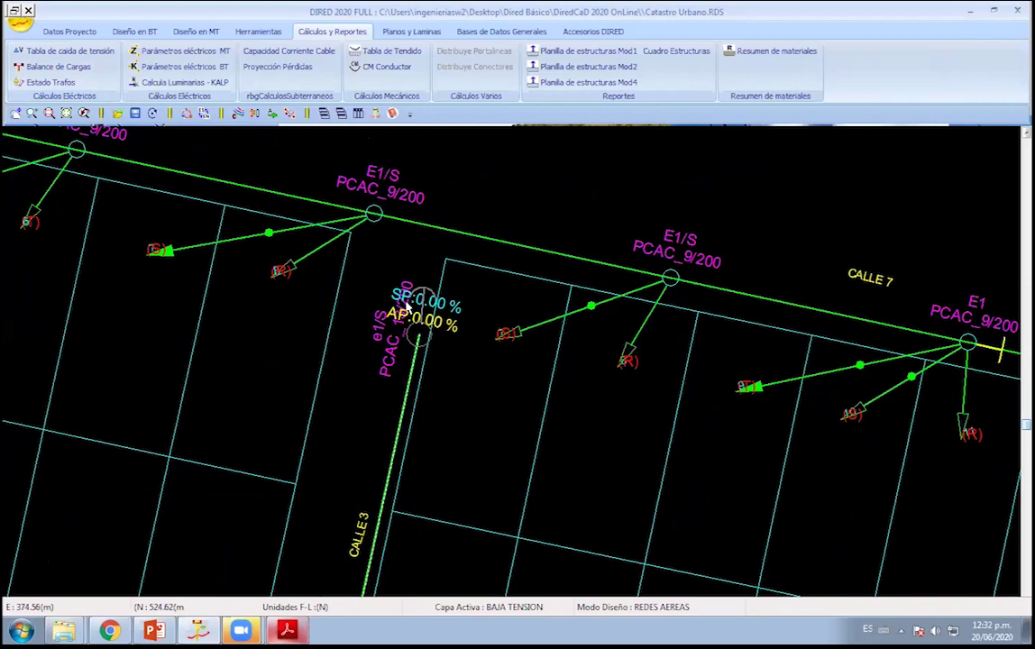
pyautogui.scroll(-2, 407, 307)
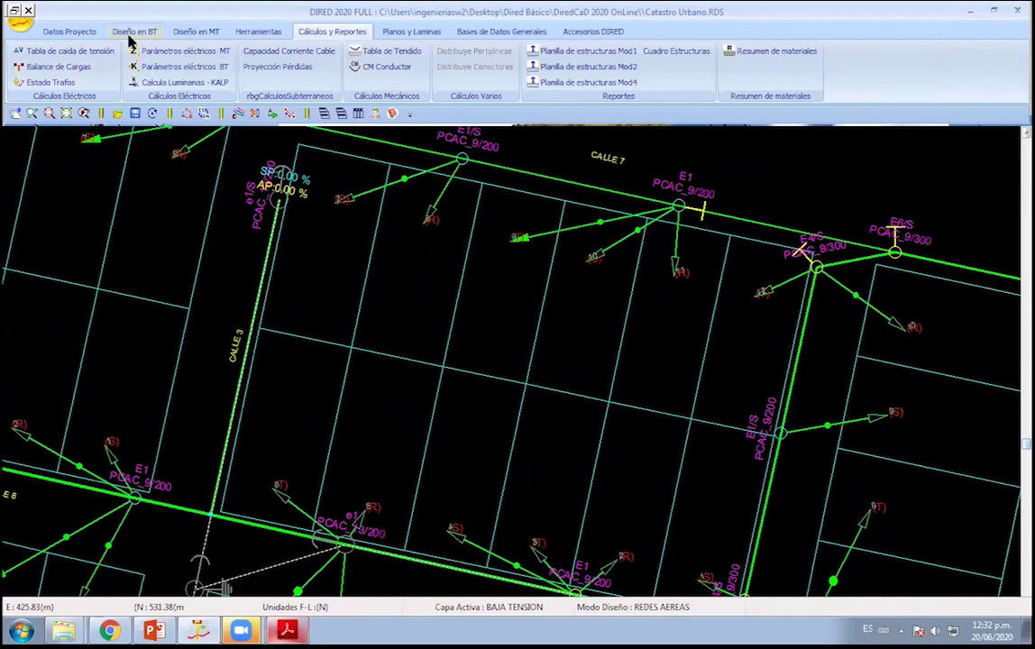
# Apply automatic guy-wire distribution across the LV aerial network.
pyautogui.click(130, 36)
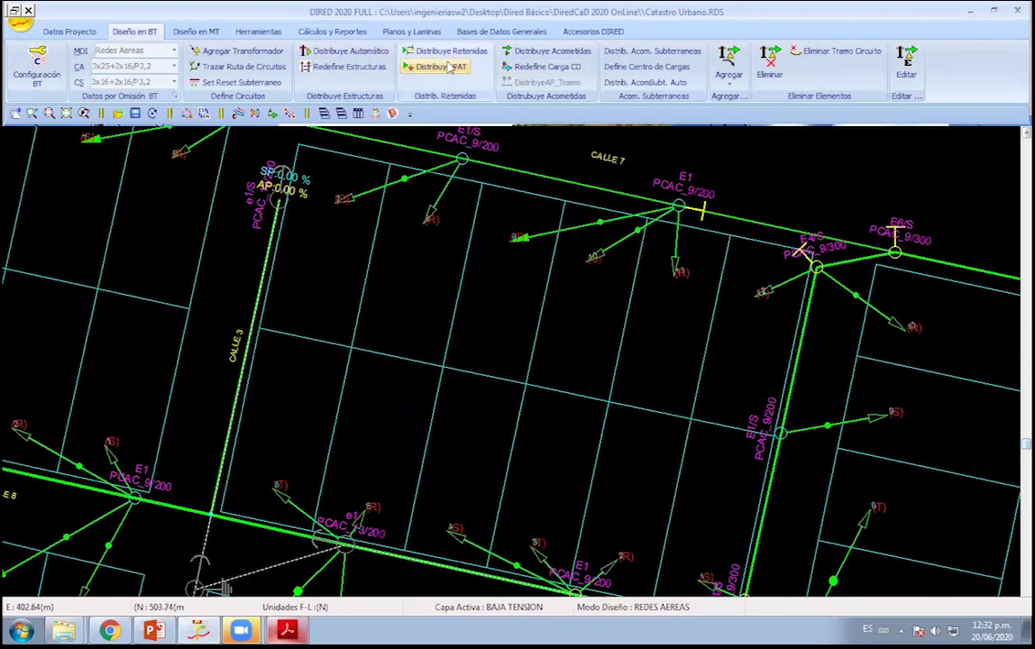
pyautogui.click(447, 51)
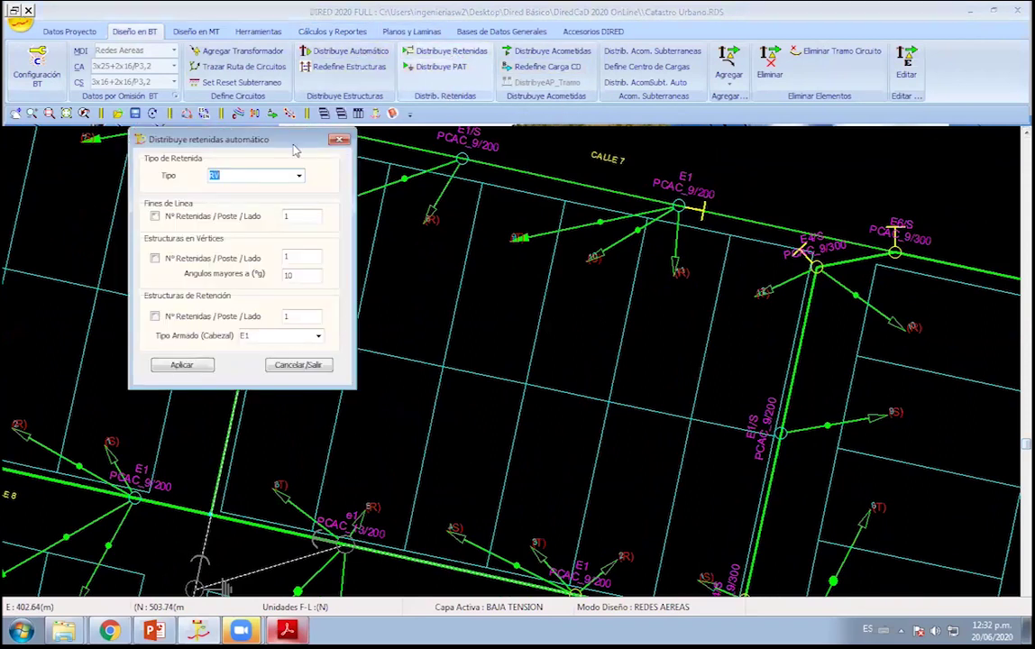
pyautogui.moveTo(296, 143); pyautogui.dragTo(597, 229)
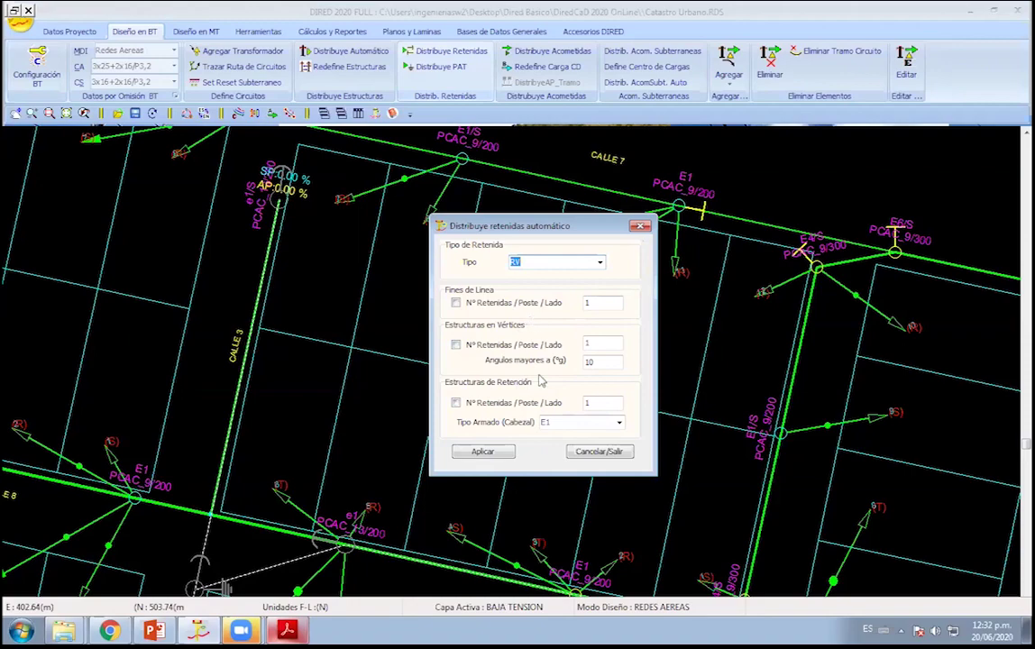
pyautogui.click(487, 451)
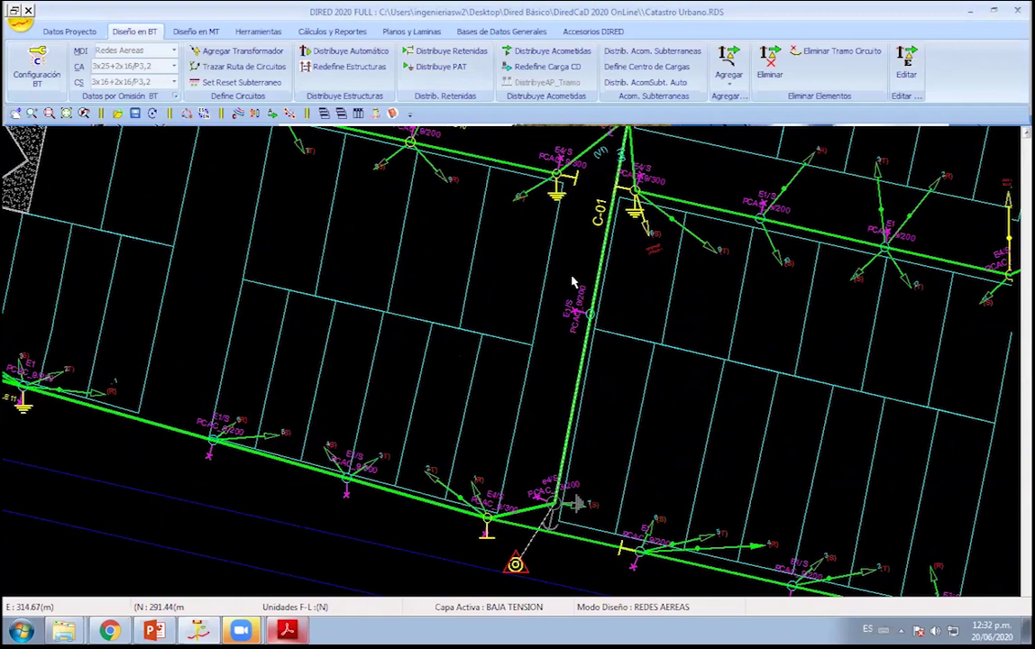
# Check, without applying, the BT guy settings and the MT Redefine Estructuras and Distribuye Retenidas dialogs.
pyautogui.click(445, 51)
pyautogui.click(314, 383)
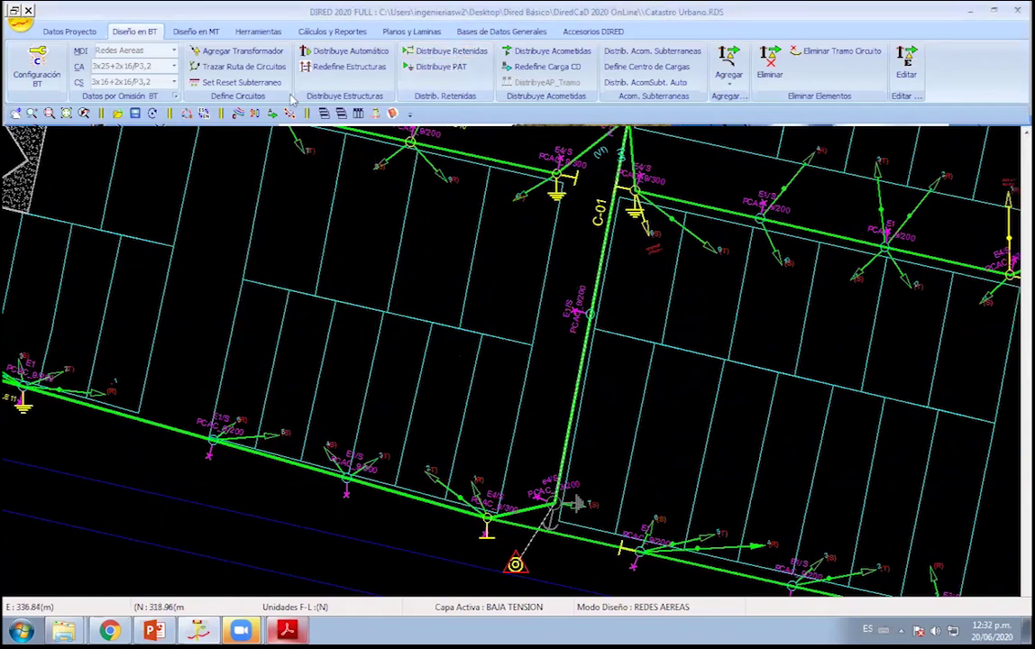
pyautogui.click(195, 30)
pyautogui.click(459, 67)
pyautogui.click(345, 33)
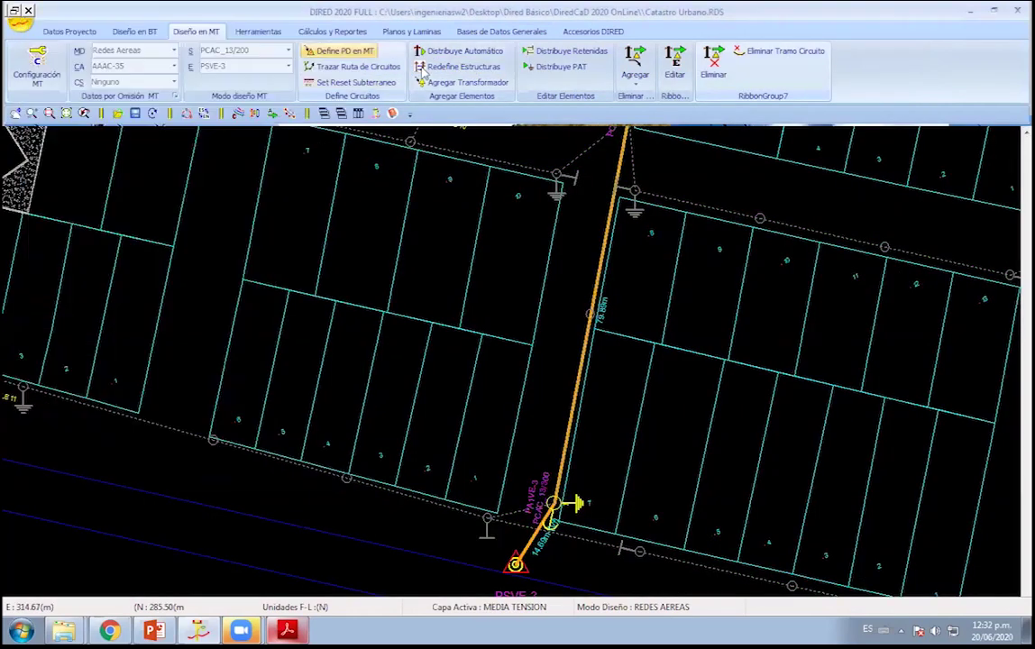
pyautogui.click(561, 51)
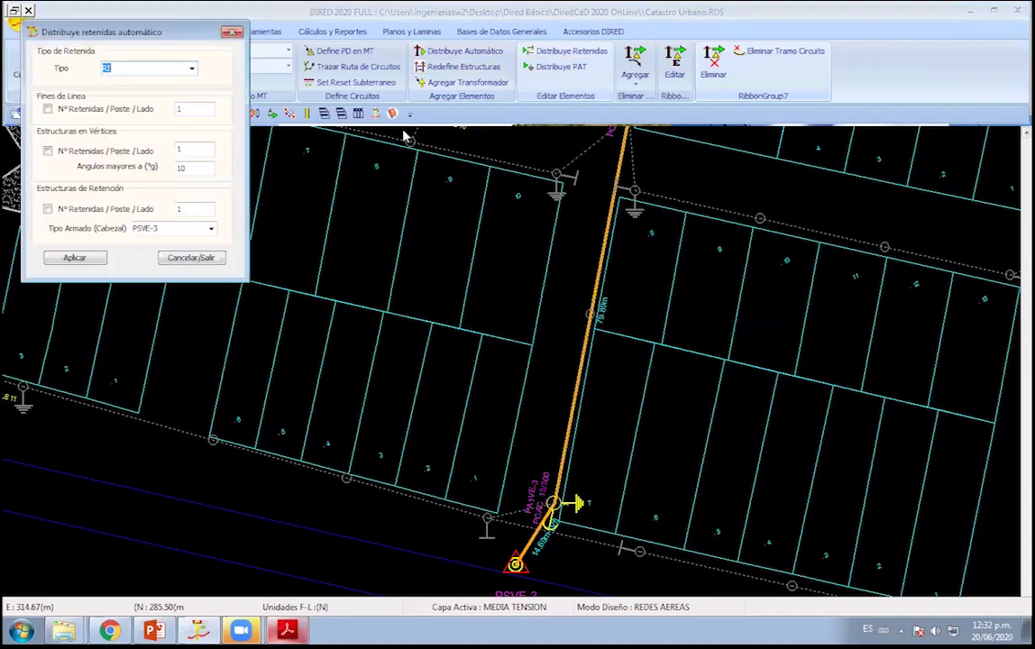
pyautogui.click(189, 258)
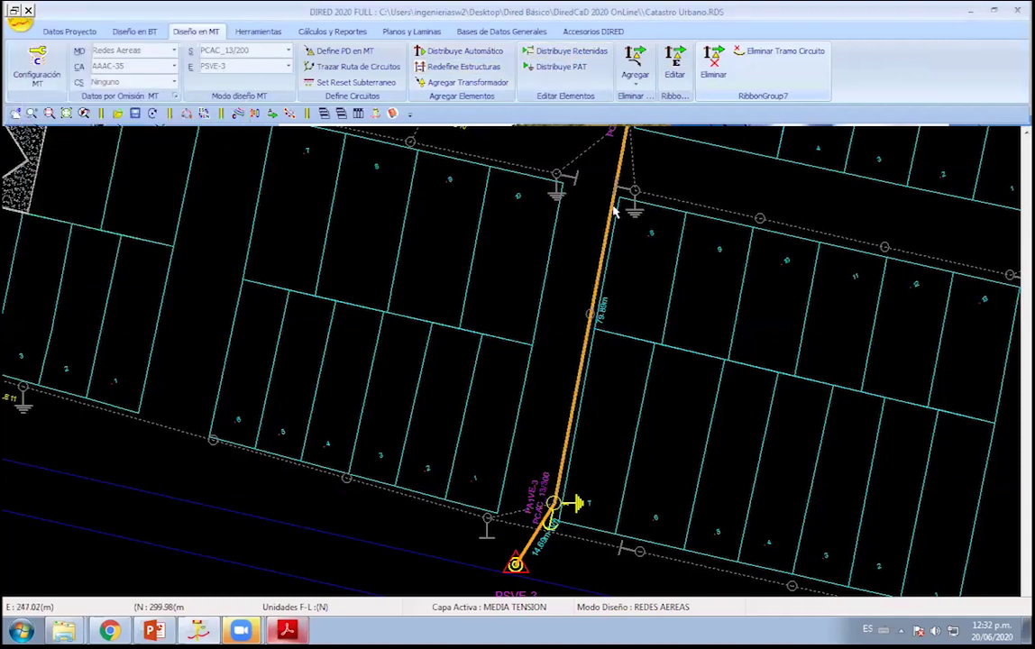
pyautogui.scroll(3, 505, 399)
pyautogui.scroll(-2, 505, 399)
pyautogui.scroll(-1, 577, 342)
pyautogui.scroll(-2, 649, 271)
pyautogui.scroll(-1, 699, 229)
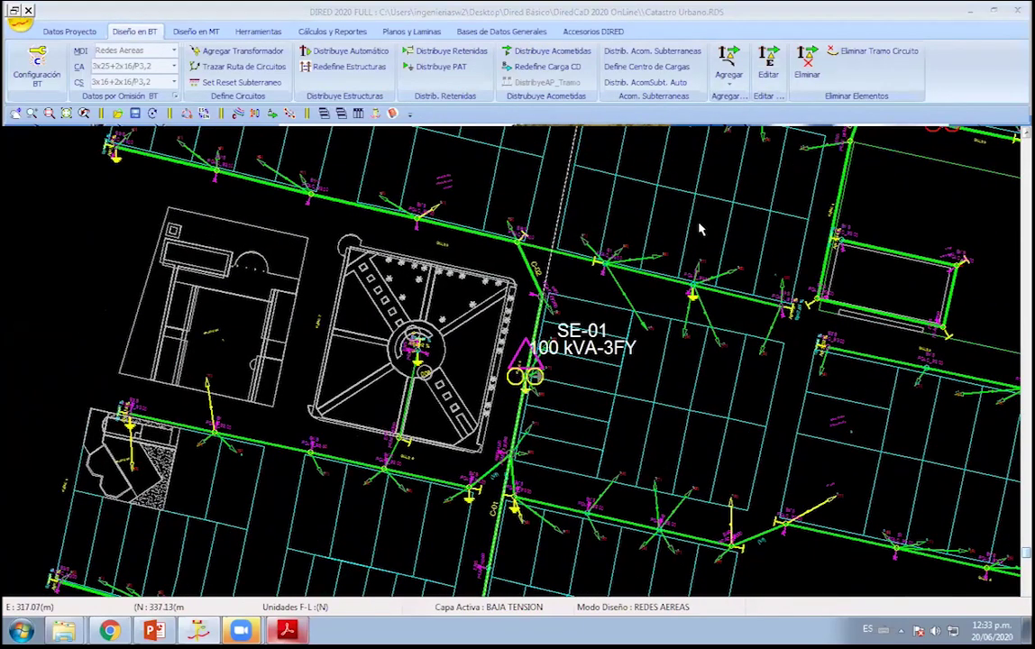
pyautogui.moveTo(801, 128); pyautogui.dragTo(532, 403, button='middle')
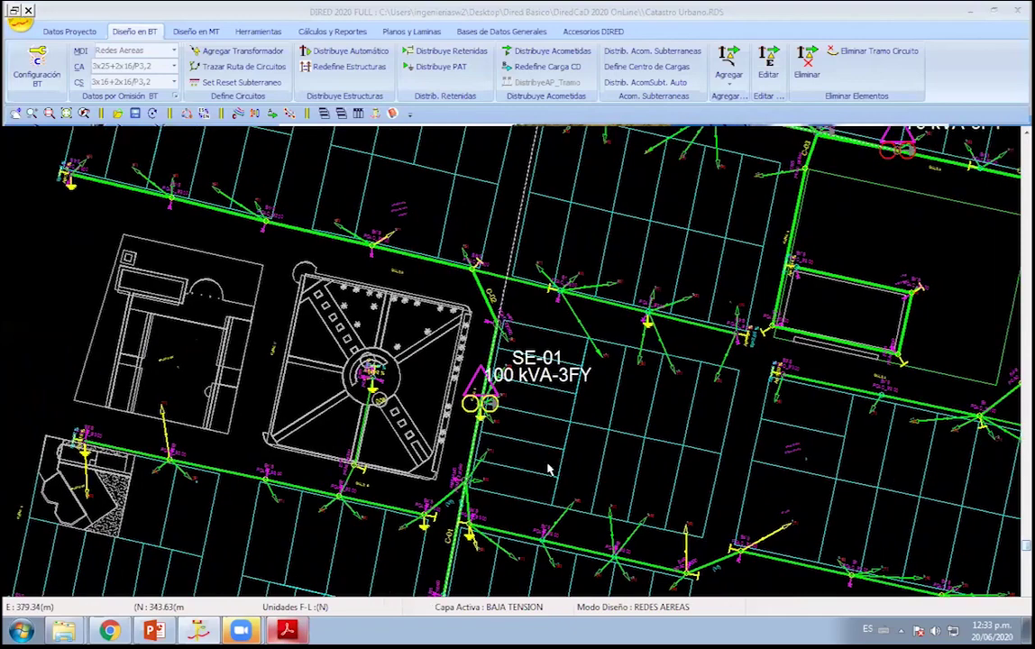
pyautogui.scroll(2, 510, 397)
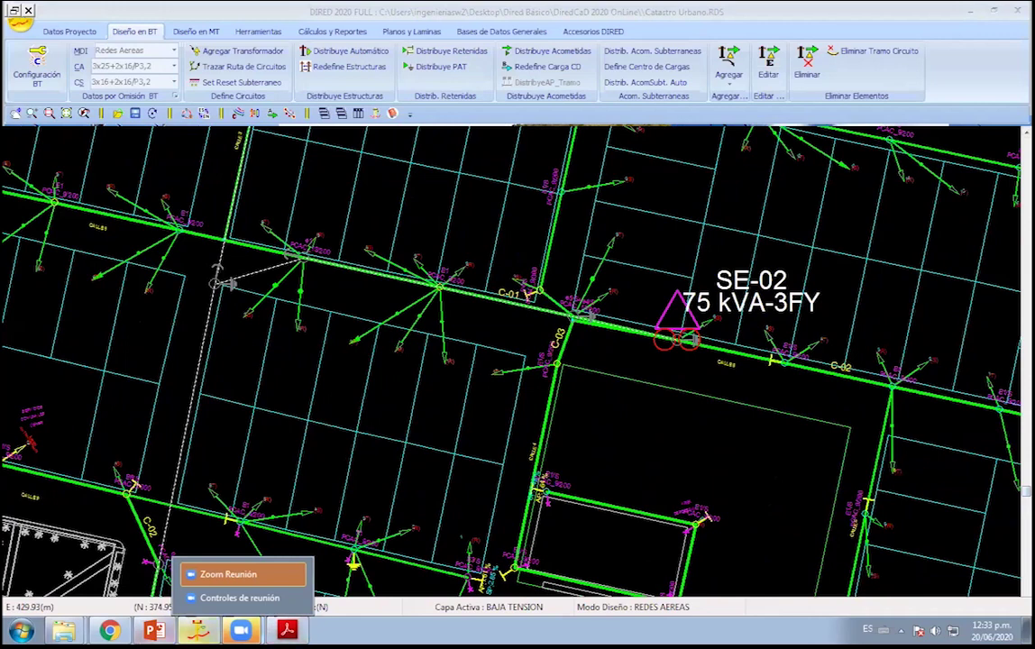
pyautogui.click(153, 630)
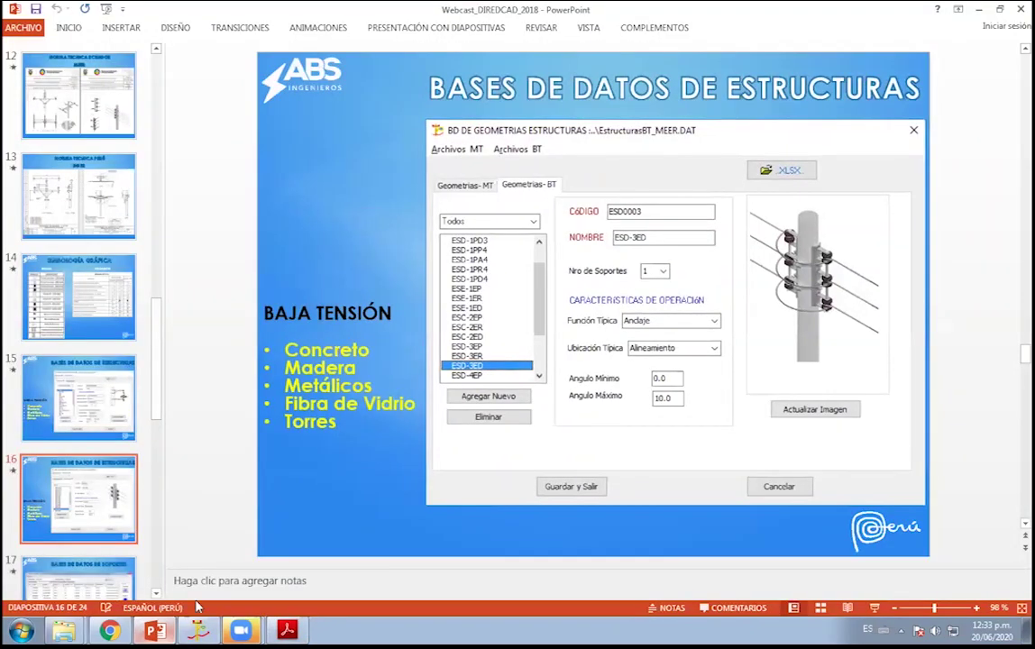
pyautogui.hotkey('alt', 'Tab')
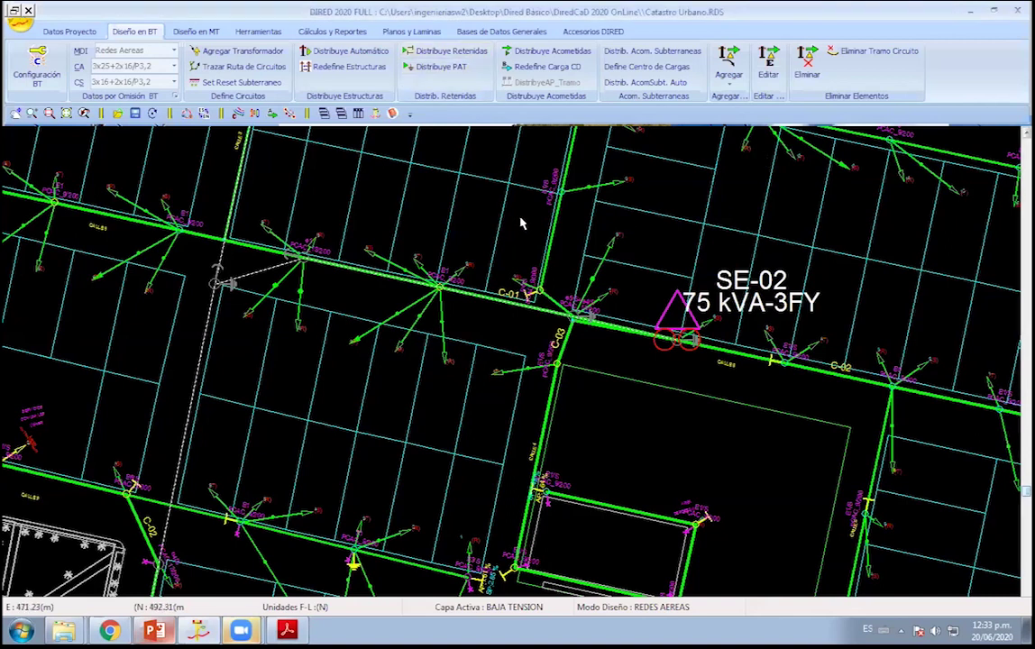
# Load Configuracion_LSD.cfg in place of Configuracion_DGE as the project configuration.
pyautogui.click(70, 31)
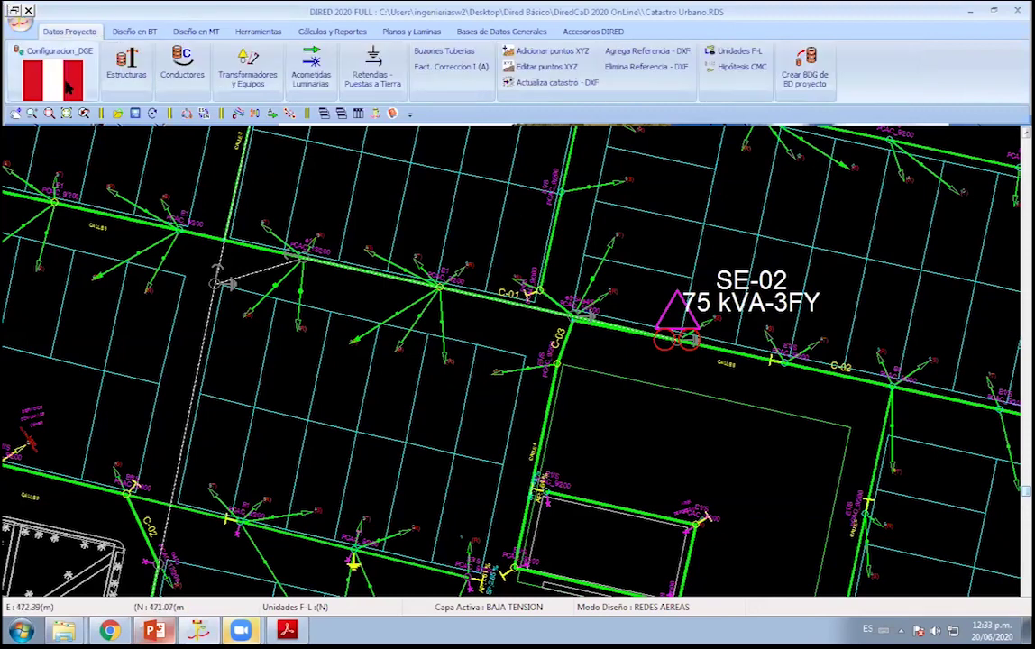
pyautogui.click(70, 54)
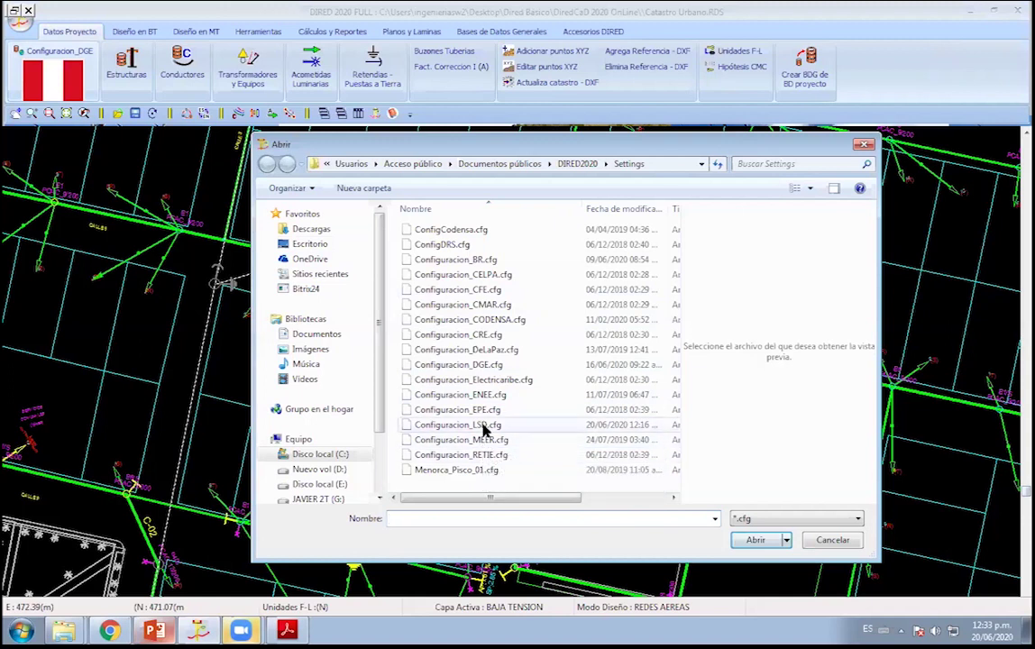
pyautogui.doubleClick(485, 425)
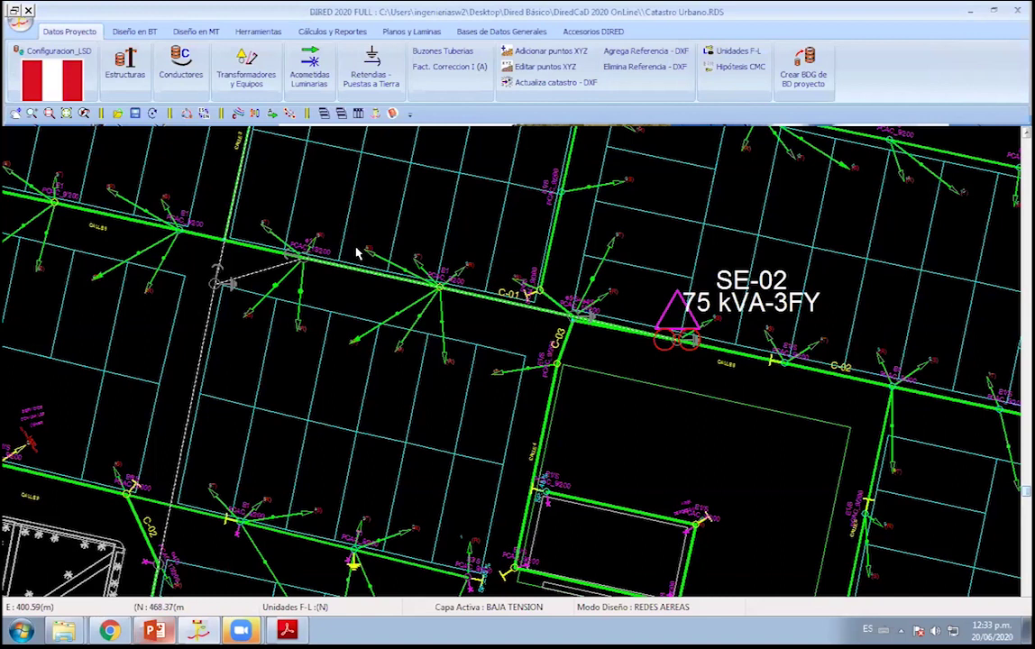
# Centre the plan on substation SE-01 and start a new low-voltage circuit route.
pyautogui.scroll(-1, 448, 331)
pyautogui.scroll(-1, 431, 362)
pyautogui.scroll(-1, 473, 342)
pyautogui.scroll(-2, 473, 342)
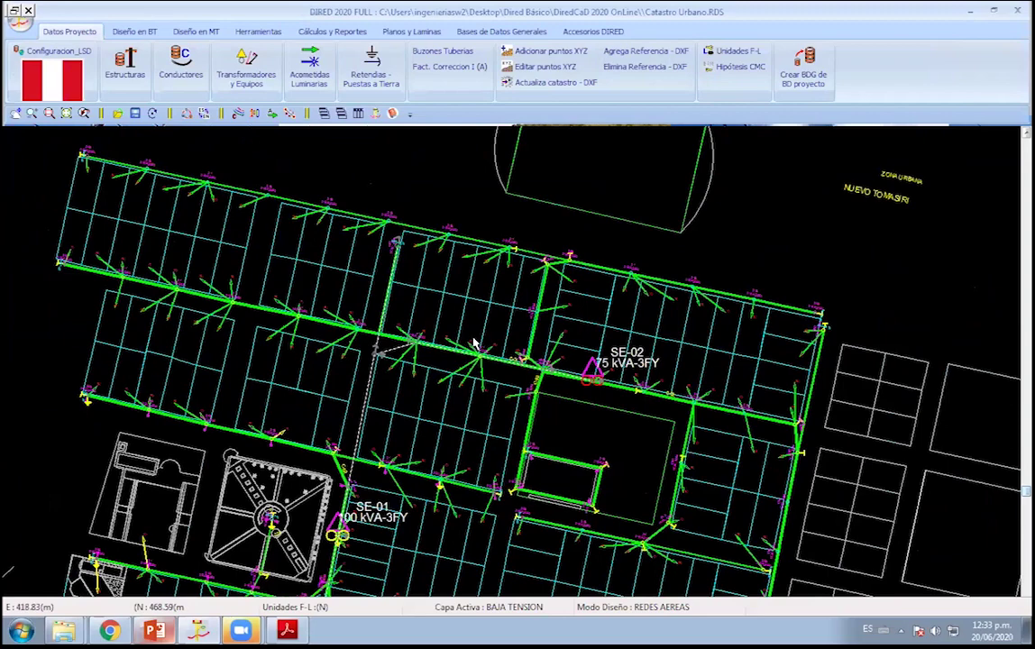
pyautogui.scroll(1, 473, 342)
pyautogui.scroll(1, 469, 361)
pyautogui.scroll(2, 424, 369)
pyautogui.scroll(2, 462, 314)
pyautogui.moveTo(350, 462); pyautogui.dragTo(457, 317, button='middle')
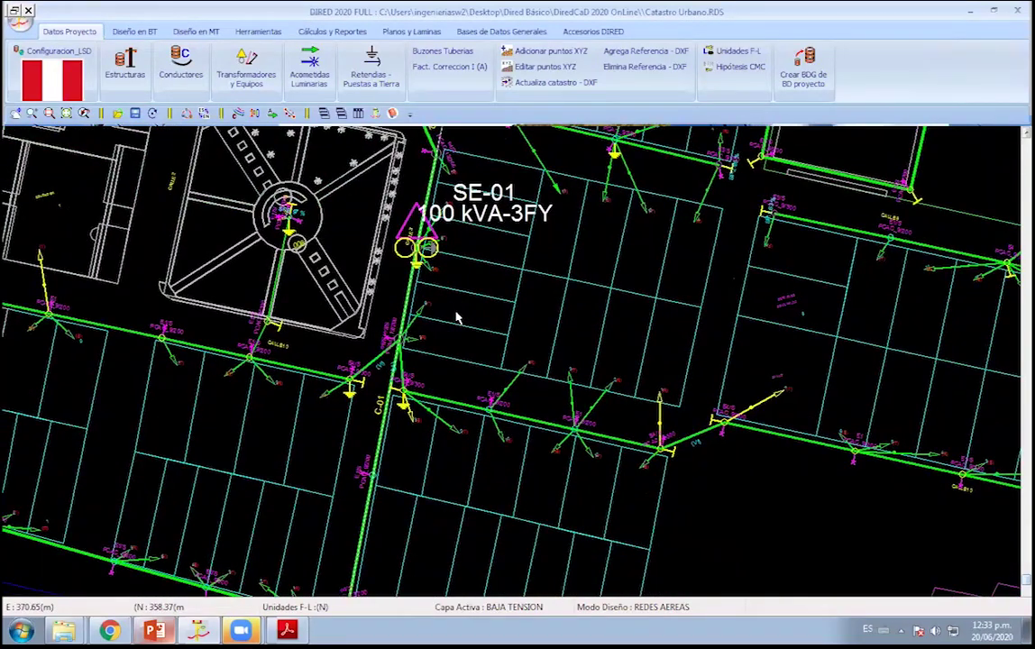
pyautogui.scroll(1, 457, 317)
pyautogui.scroll(1, 474, 320)
pyautogui.scroll(1, 474, 320)
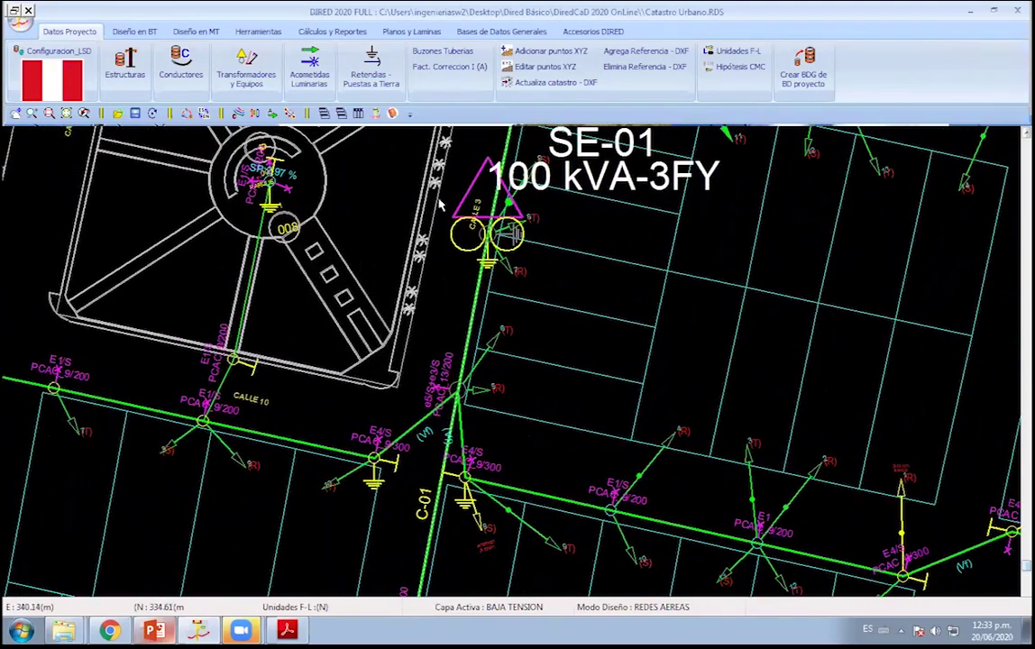
pyautogui.click(133, 31)
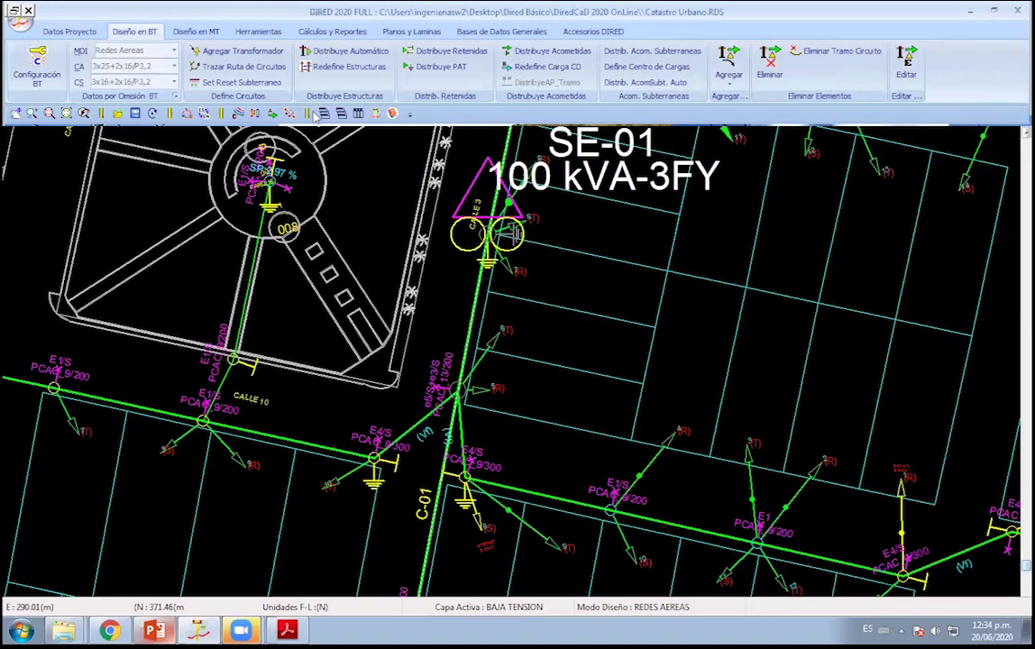
pyautogui.click(236, 68)
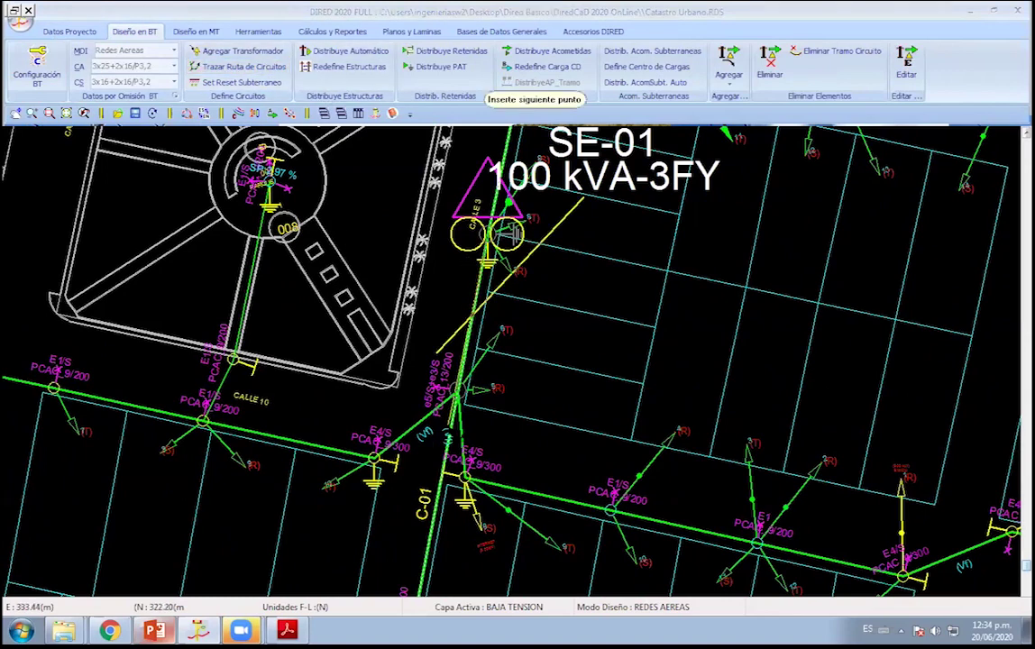
# Label the vertical branch as circuit C-03.
pyautogui.scroll(2, 433, 277)
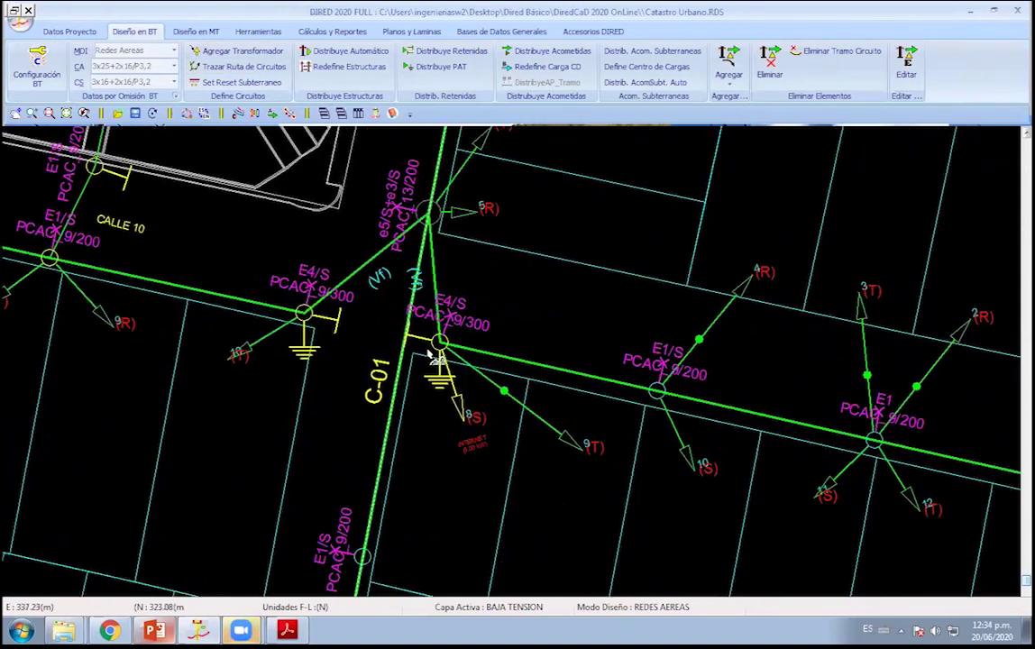
pyautogui.moveTo(424, 437)
pyautogui.mouseDown(button='middle')
pyautogui.moveTo(453, 365)
pyautogui.moveTo(464, 185)
pyautogui.mouseUp(button='middle')
pyautogui.moveTo(451, 503); pyautogui.dragTo(455, 342, button='middle')
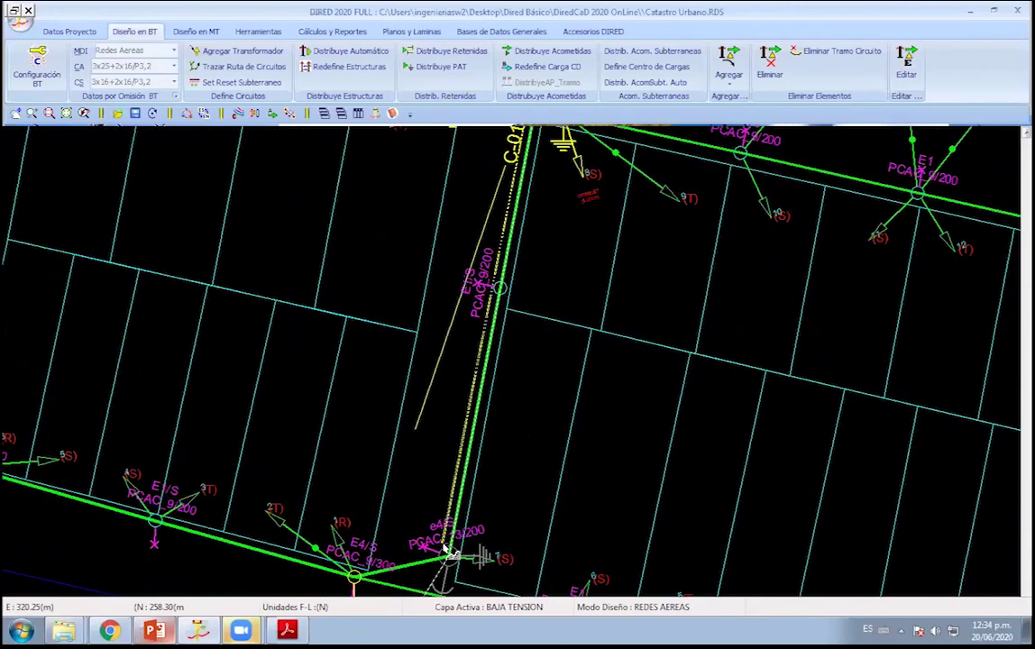
pyautogui.click(410, 542)
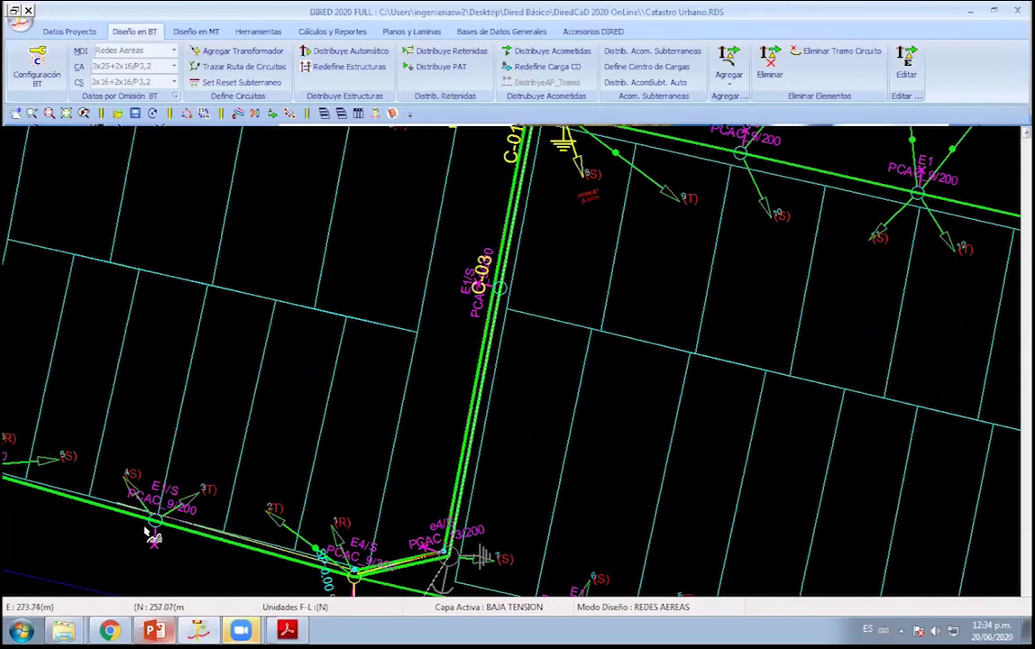
# Zoom in on the E1/S, E4/S and e4/S poles along the street.
pyautogui.moveTo(185, 461); pyautogui.dragTo(220, 468, button='middle')
pyautogui.moveTo(398, 513); pyautogui.dragTo(758, 582, button='middle')
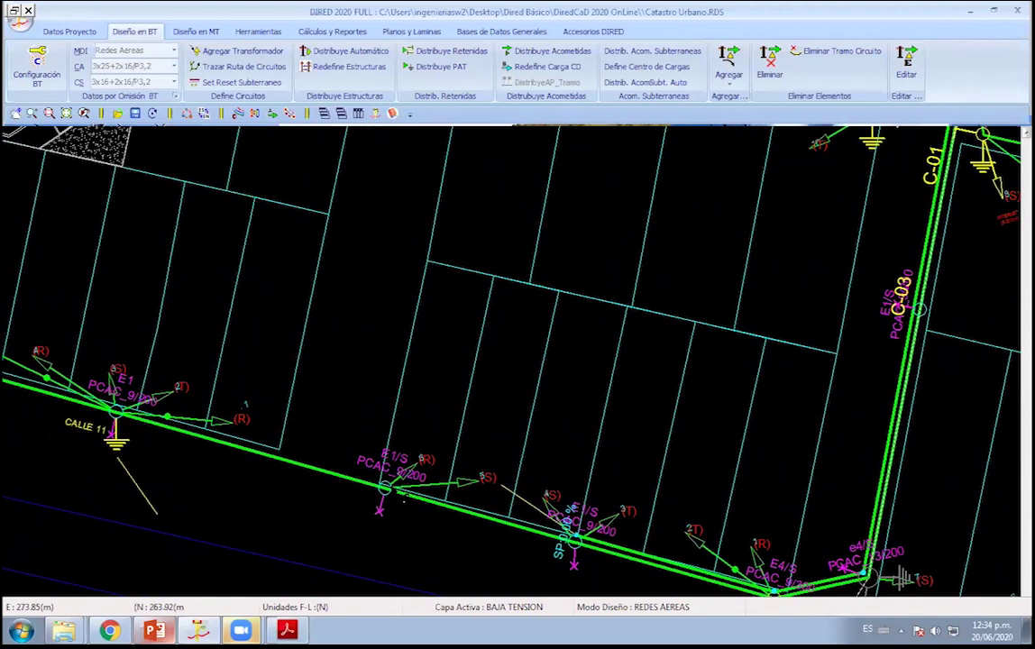
pyautogui.click(117, 403)
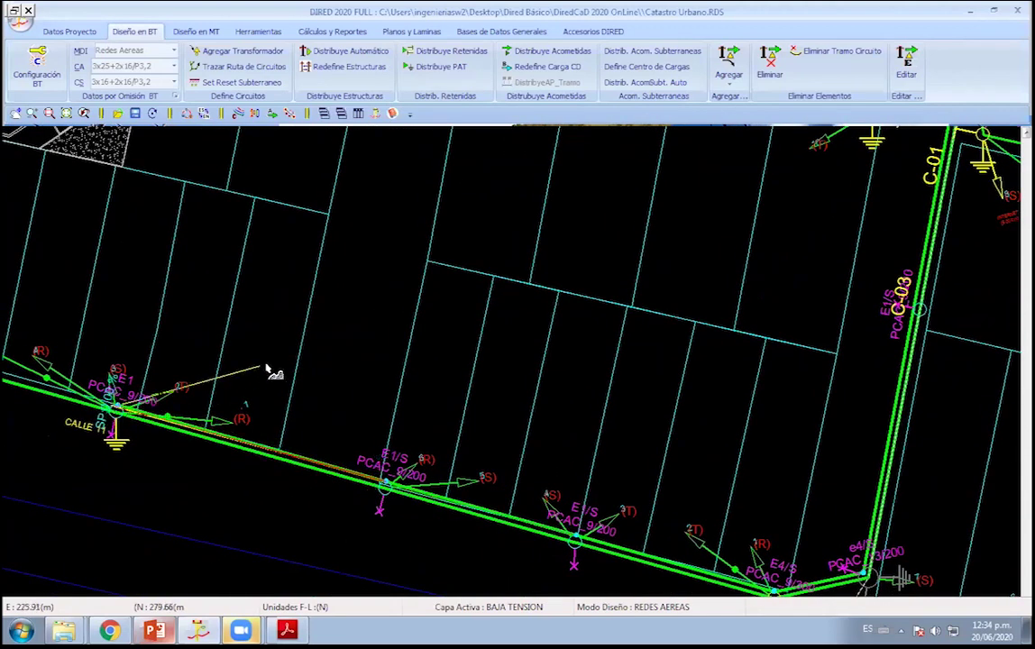
pyautogui.moveTo(619, 526); pyautogui.dragTo(382, 386, button='middle')
pyautogui.scroll(3, 431, 412)
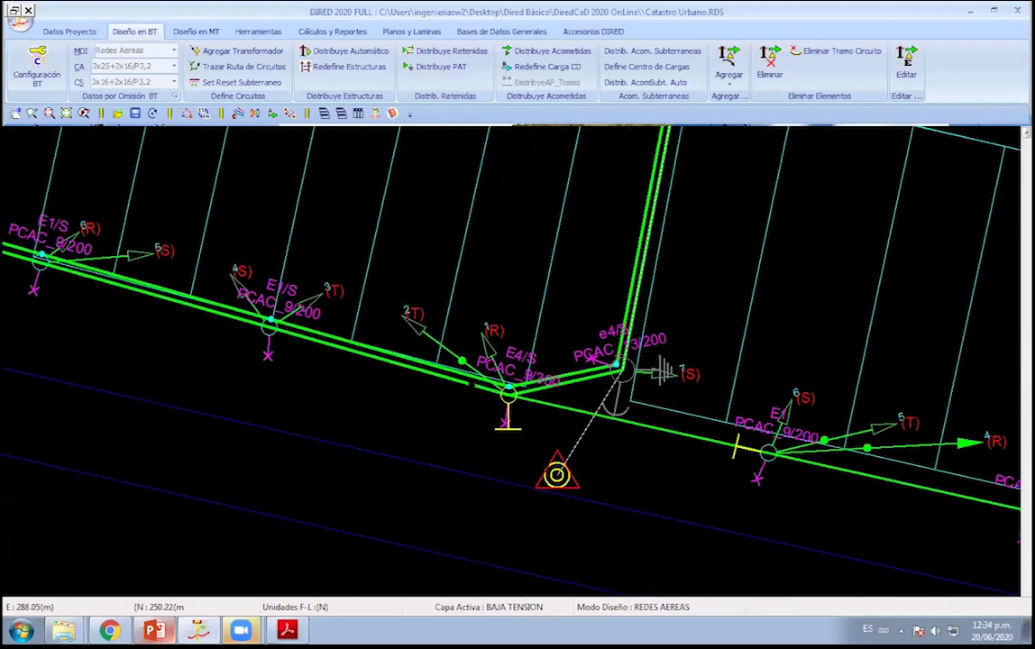
pyautogui.scroll(1, 389, 390)
pyautogui.moveTo(386, 341); pyautogui.dragTo(428, 448, button='middle')
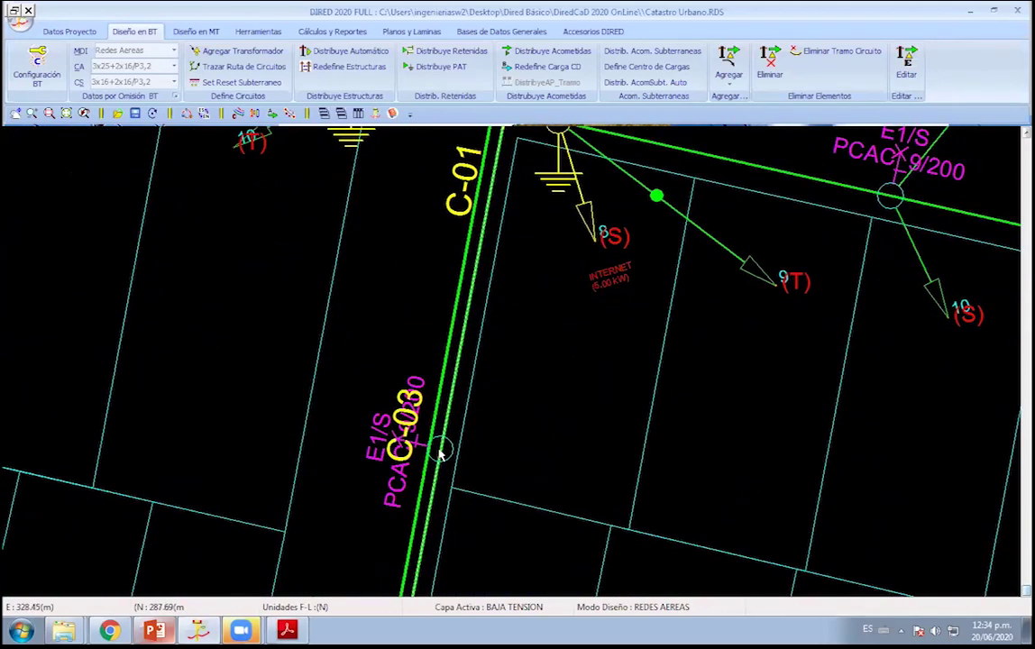
pyautogui.moveTo(439, 454); pyautogui.dragTo(304, 381, button='middle')
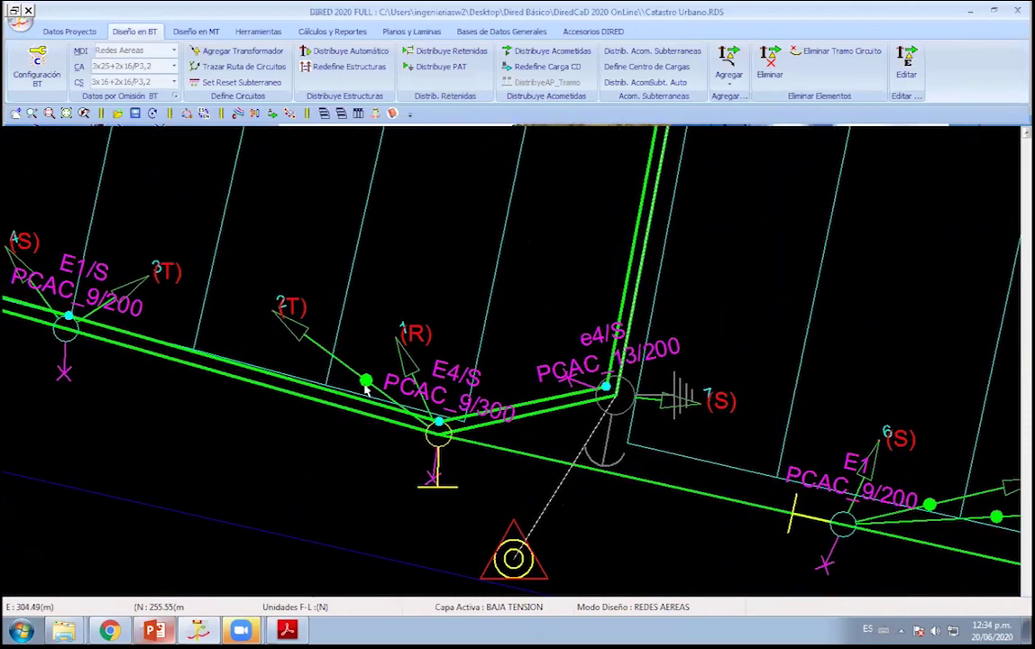
# Give the E1/S pole an auxiliary E1 assembly so it reads E1+E1.
pyautogui.doubleClick(304, 379)
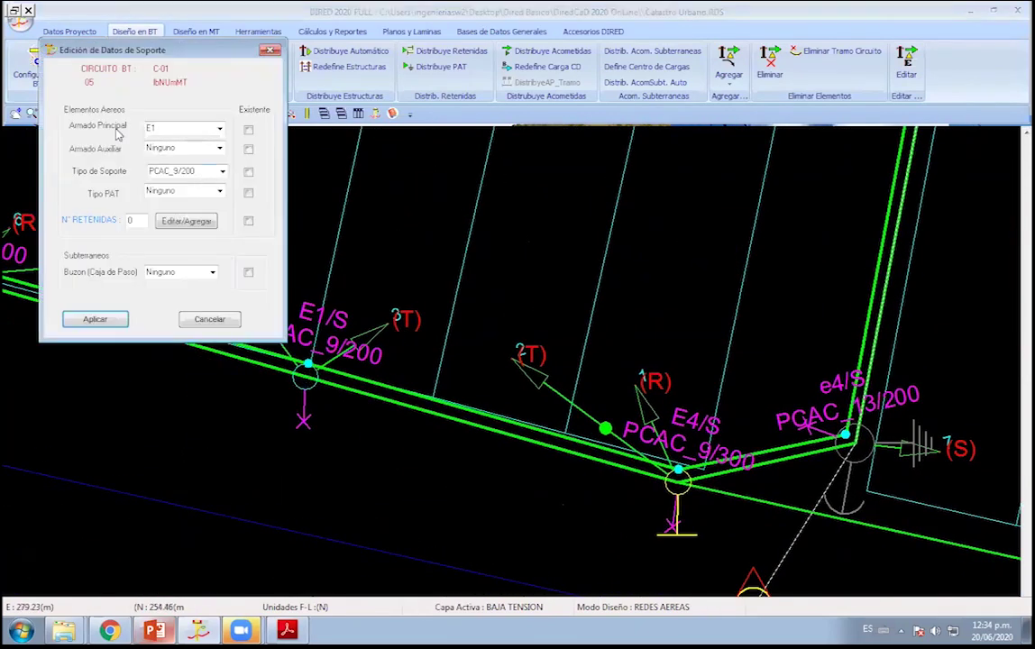
pyautogui.click(219, 148)
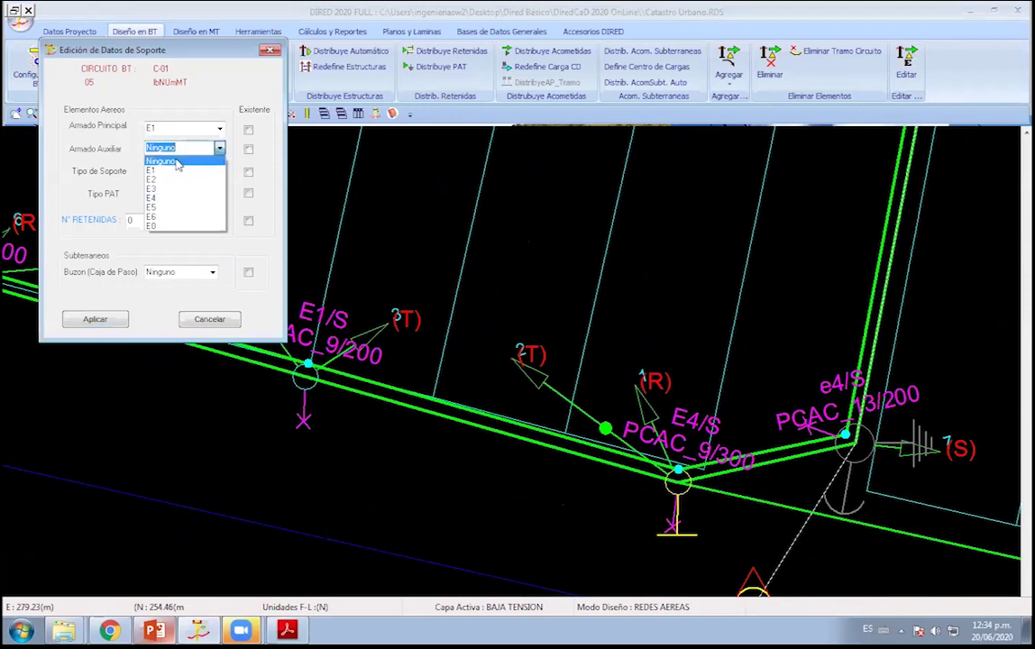
pyautogui.click(167, 170)
pyautogui.click(93, 320)
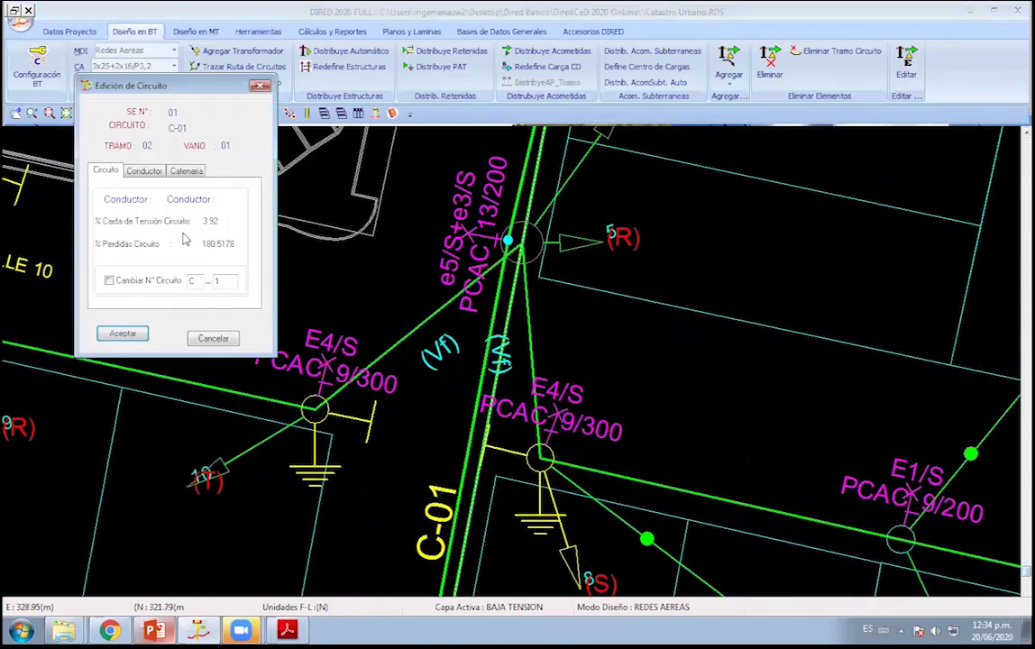
# Review C-01's conductor and catenary data at 5.00% EDS, then close the dialog.
pyautogui.click(152, 169)
pyautogui.click(187, 170)
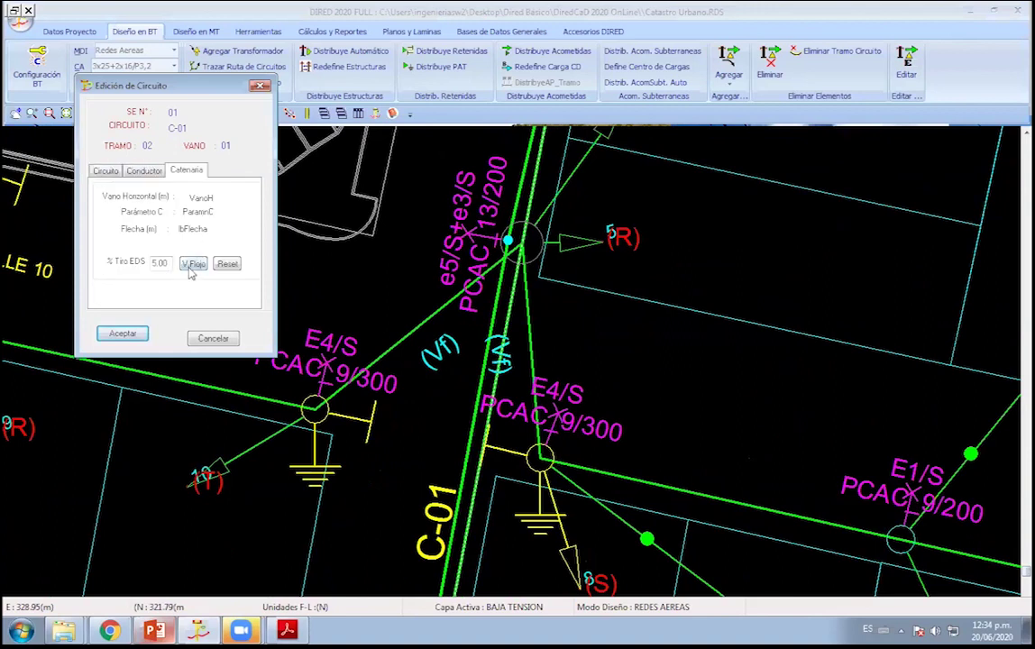
pyautogui.click(206, 338)
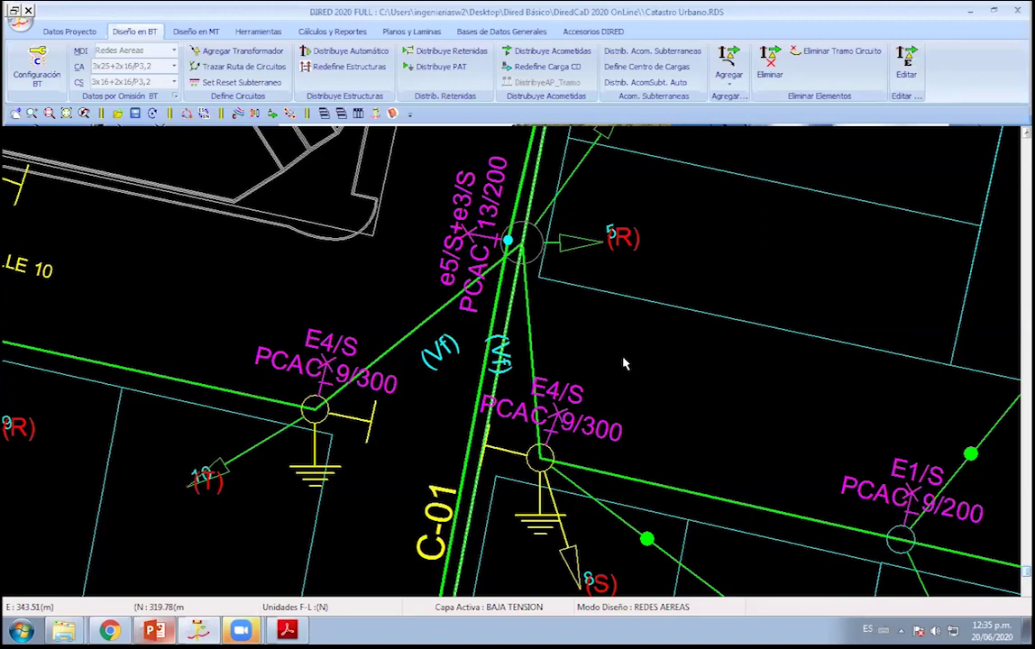
# Add an (R) service drop connected to the pole.
pyautogui.scroll(-2, 479, 429)
pyautogui.scroll(-2, 556, 445)
pyautogui.scroll(-2, 538, 340)
pyautogui.scroll(-2, 291, 389)
pyautogui.scroll(2, 431, 473)
pyautogui.scroll(2, 559, 483)
pyautogui.scroll(2, 383, 393)
pyautogui.scroll(2, 629, 473)
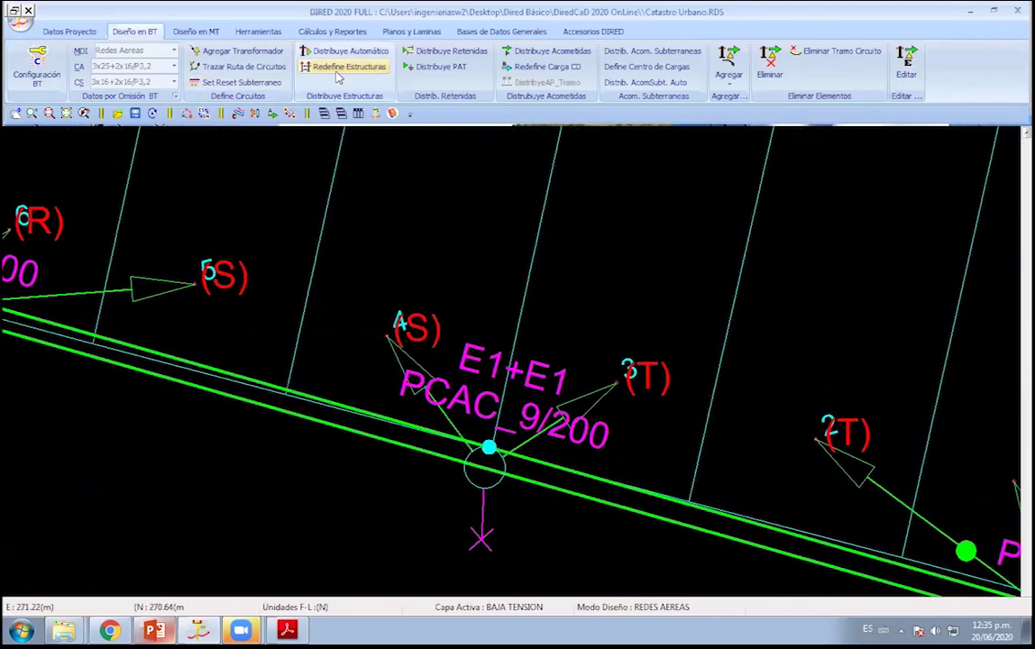
pyautogui.click(732, 72)
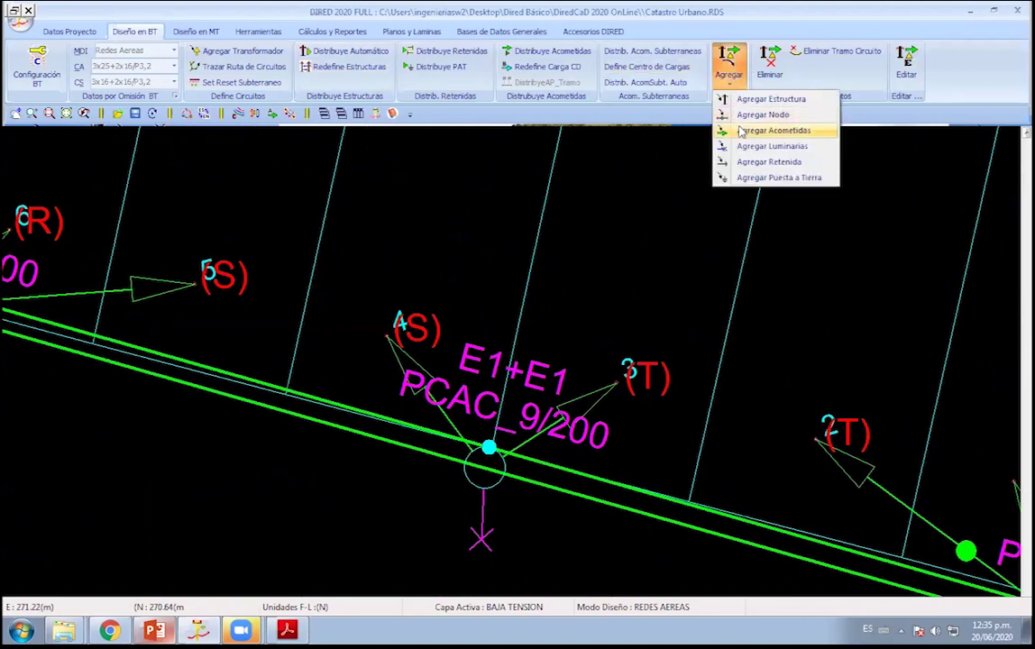
pyautogui.click(768, 130)
pyautogui.click(416, 266)
pyautogui.rightClick(494, 236)
pyautogui.click(509, 243)
# Add an (S) service drop from the E1+E1 pole toward the lower left.
pyautogui.click(728, 81)
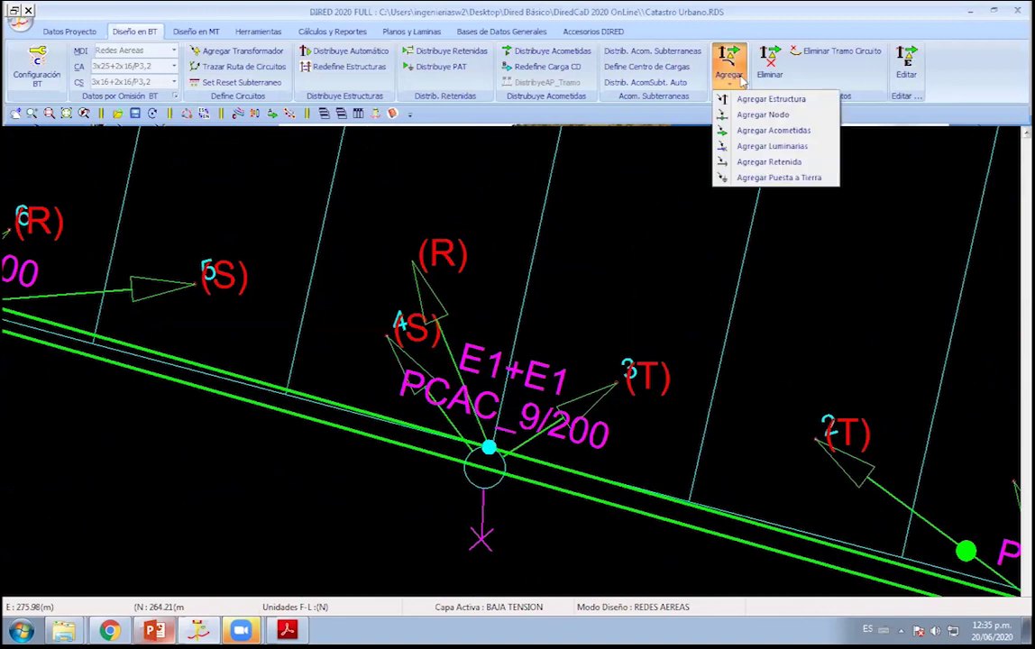
pyautogui.click(751, 132)
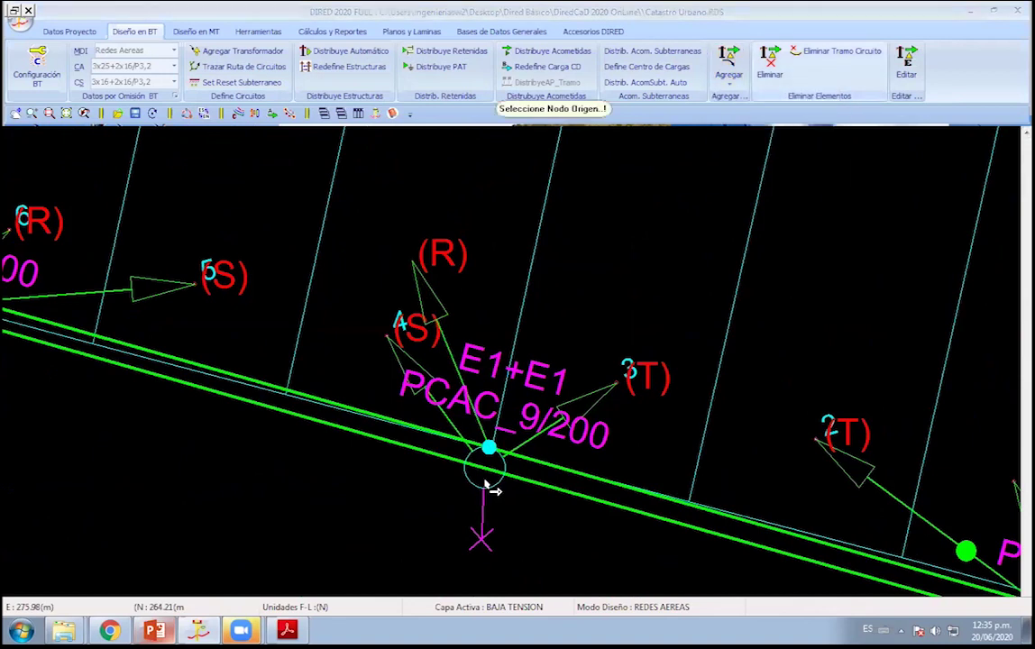
pyautogui.click(485, 473)
pyautogui.click(287, 512)
pyautogui.rightClick(237, 351)
pyautogui.click(279, 119)
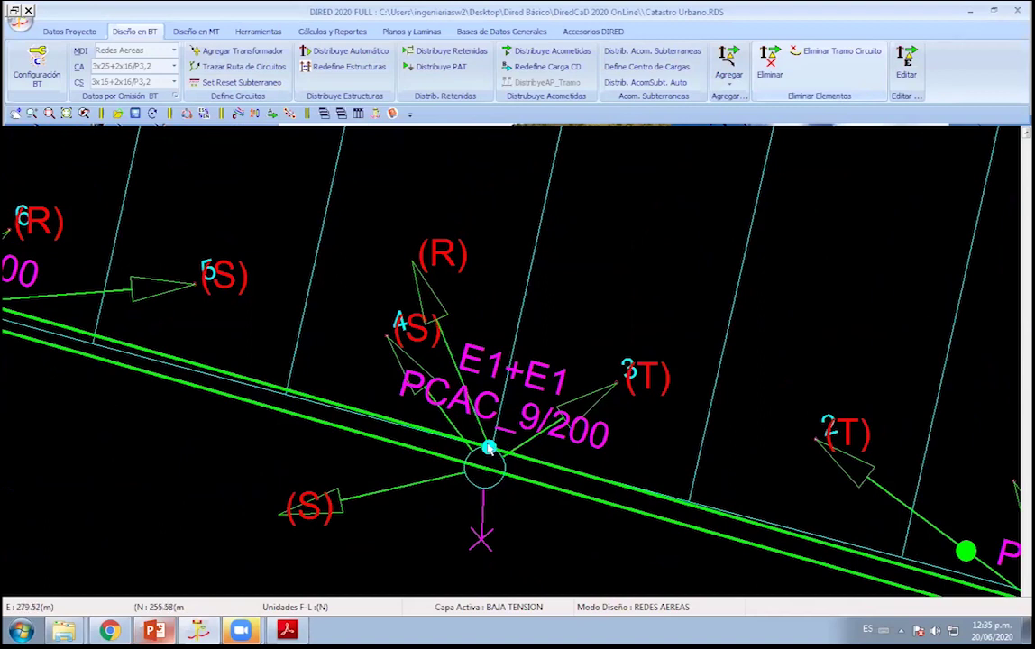
# Delete the (S) drop to load 4, the (R) drop and the lower-left (S) drop.
pyautogui.scroll(2, 488, 448)
pyautogui.scroll(2, 485, 414)
pyautogui.scroll(1, 485, 377)
pyautogui.scroll(2, 478, 383)
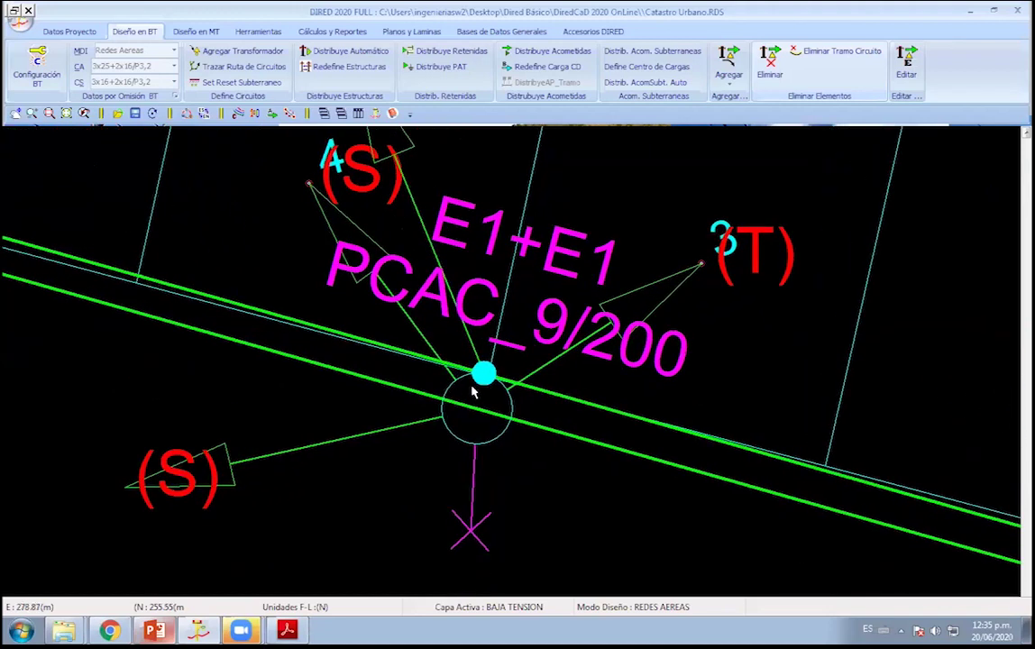
pyautogui.scroll(-1, 478, 396)
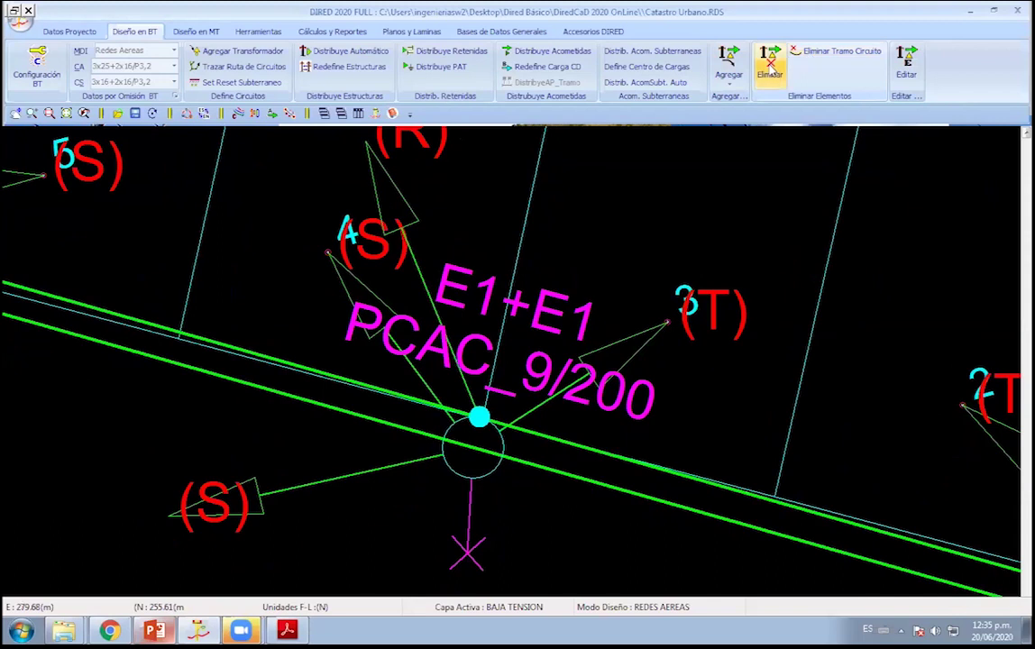
pyautogui.click(354, 275)
pyautogui.click(393, 212)
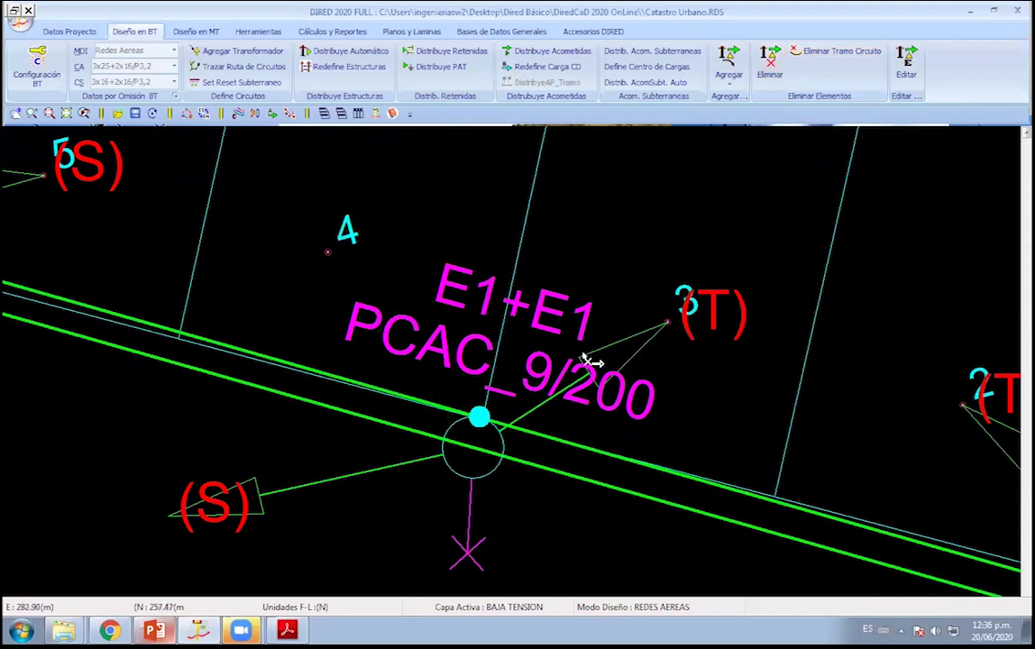
pyautogui.click(597, 362)
pyautogui.click(280, 477)
pyautogui.rightClick(388, 178)
pyautogui.click(446, 207)
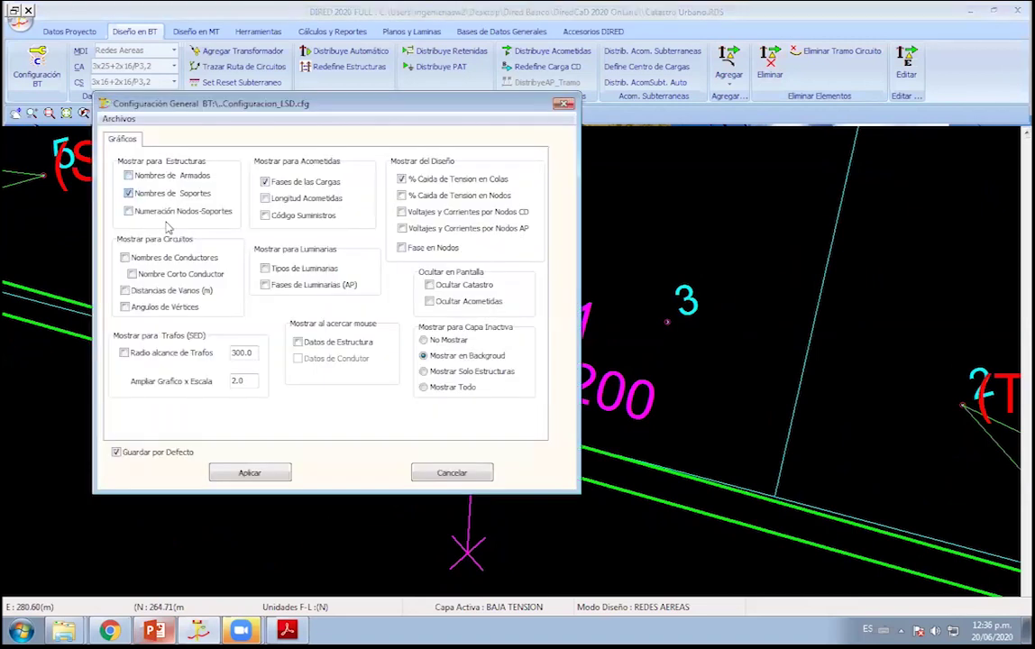
# Apply the display settings and add a (T) service drop from the pole toward the lower left.
pyautogui.click(259, 474)
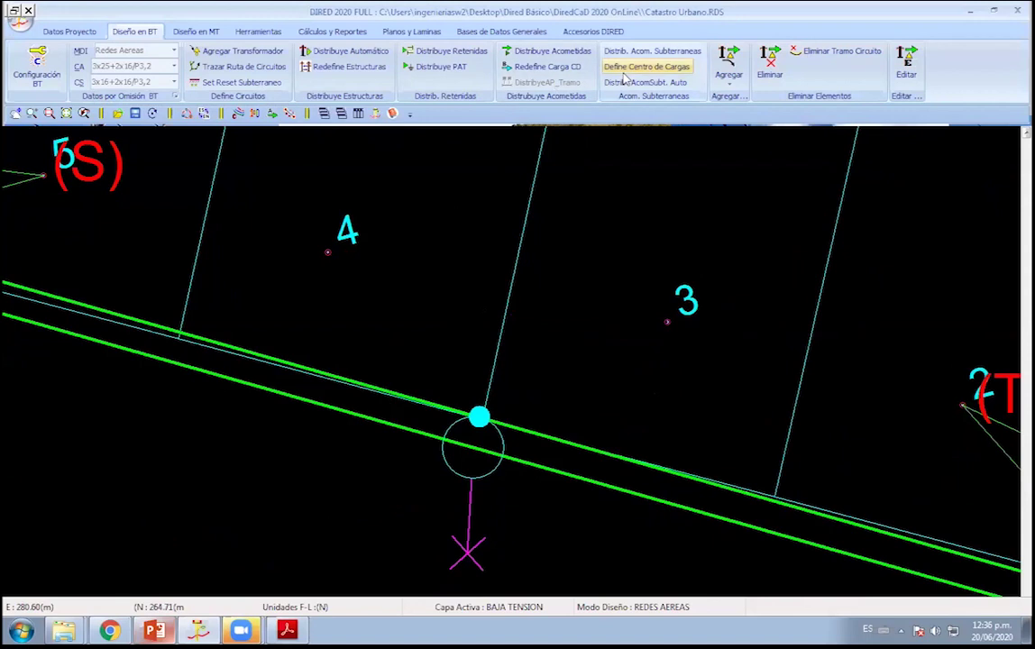
pyautogui.click(728, 65)
pyautogui.click(753, 131)
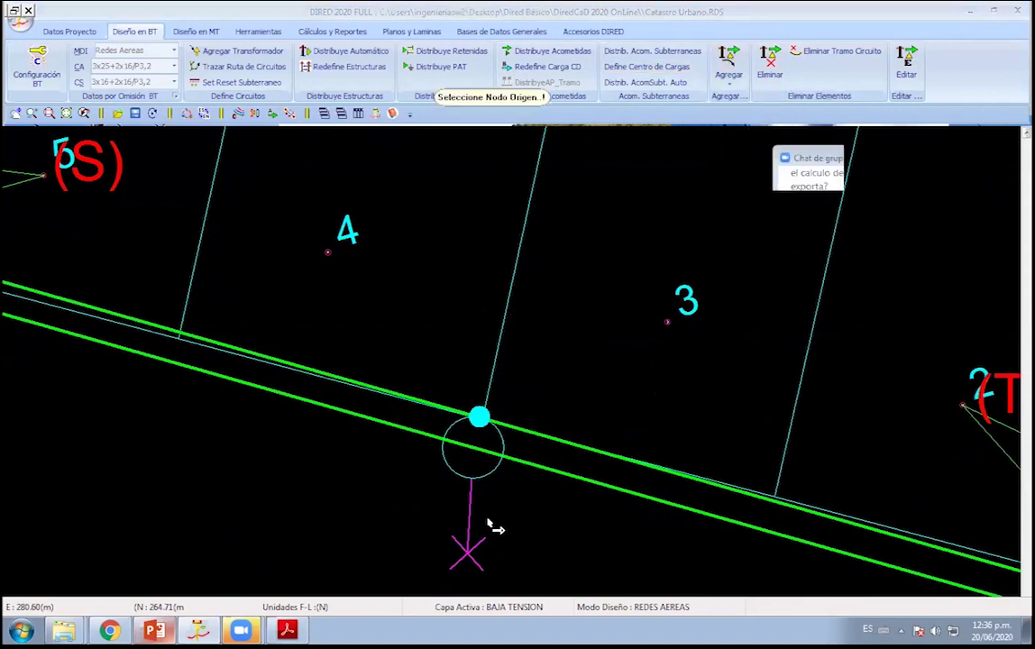
pyautogui.moveTo(508, 461); pyautogui.dragTo(469, 352, button='middle')
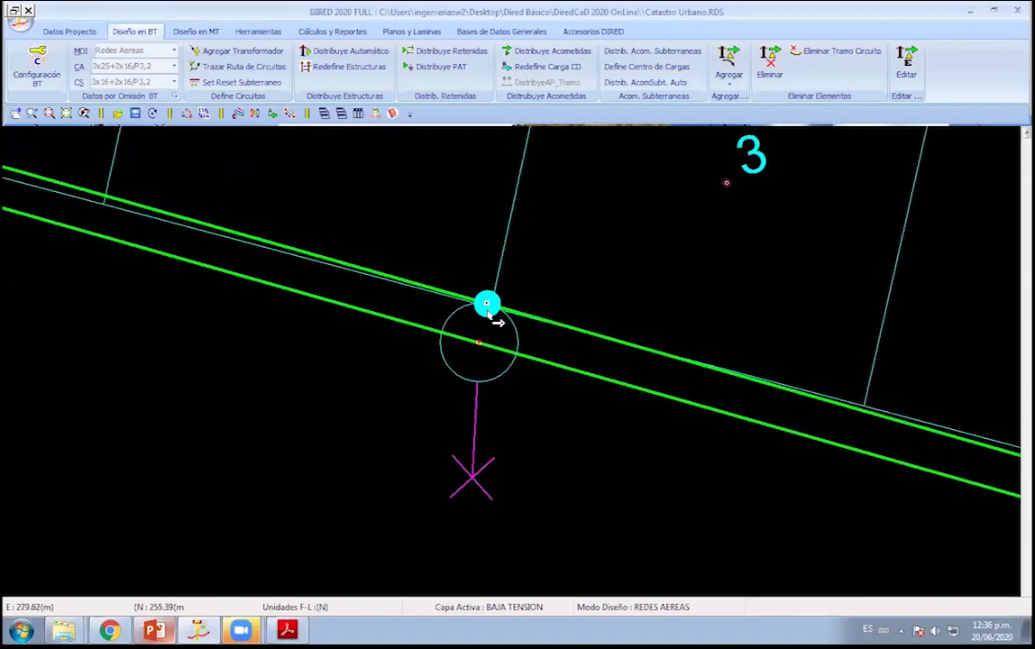
pyautogui.click(494, 295)
pyautogui.click(479, 343)
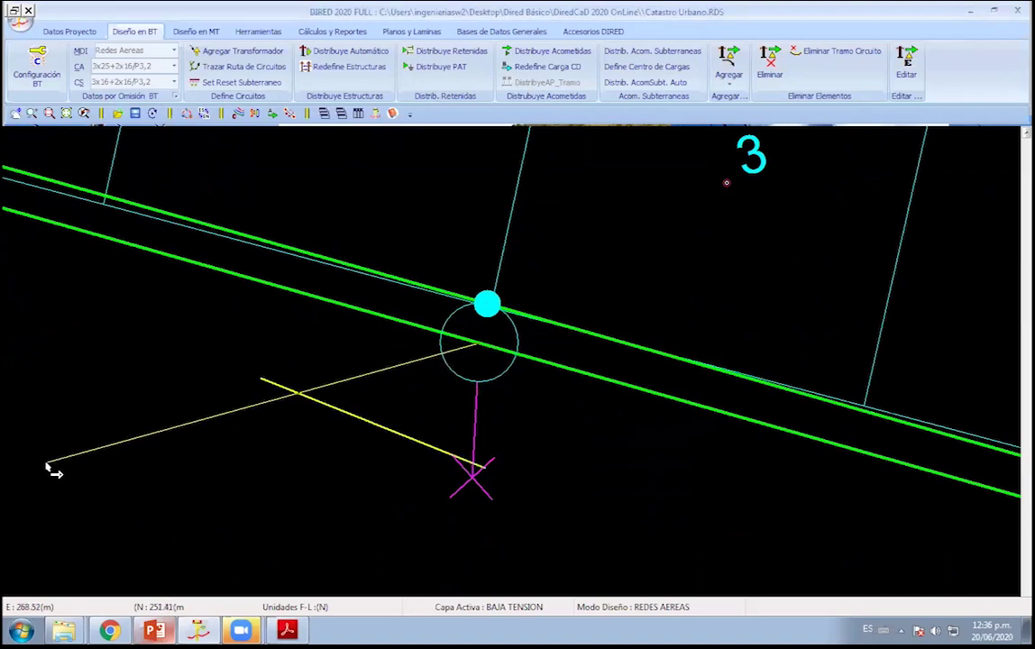
pyautogui.click(46, 463)
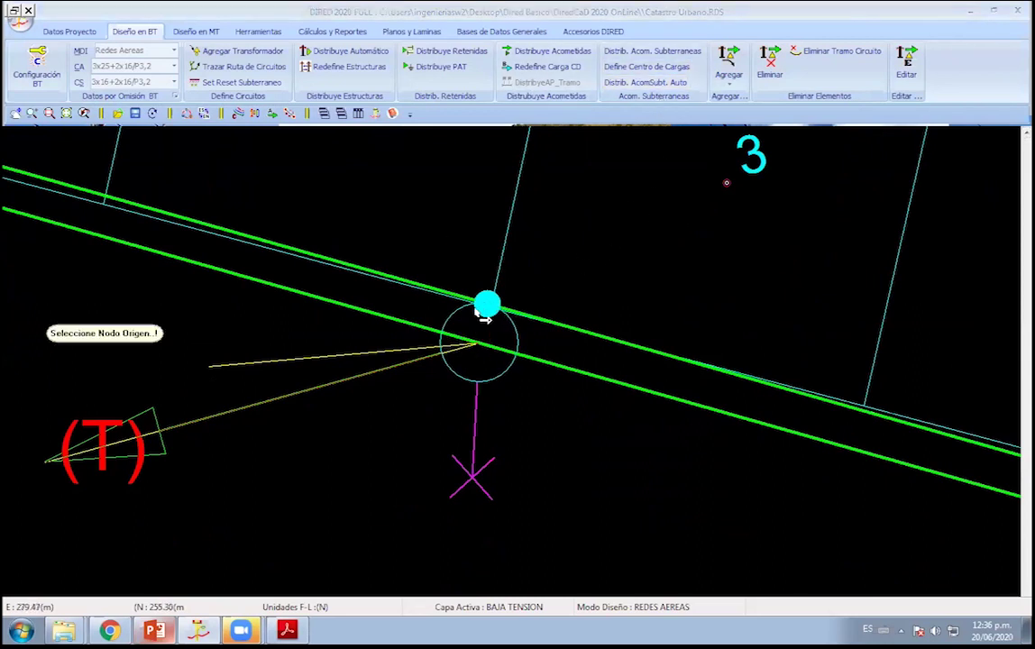
# Reconnect lot 4 with an (R) drop and centre the CALLE 11 pole (SP:1.40%).
pyautogui.click(449, 287)
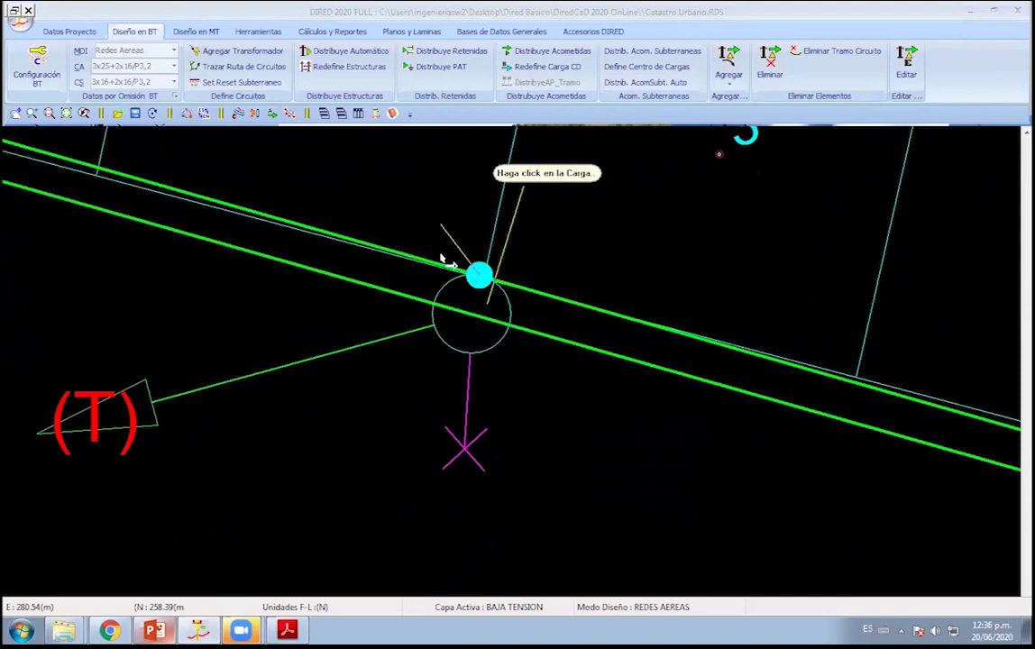
pyautogui.moveTo(432, 131); pyautogui.dragTo(433, 261, button='middle')
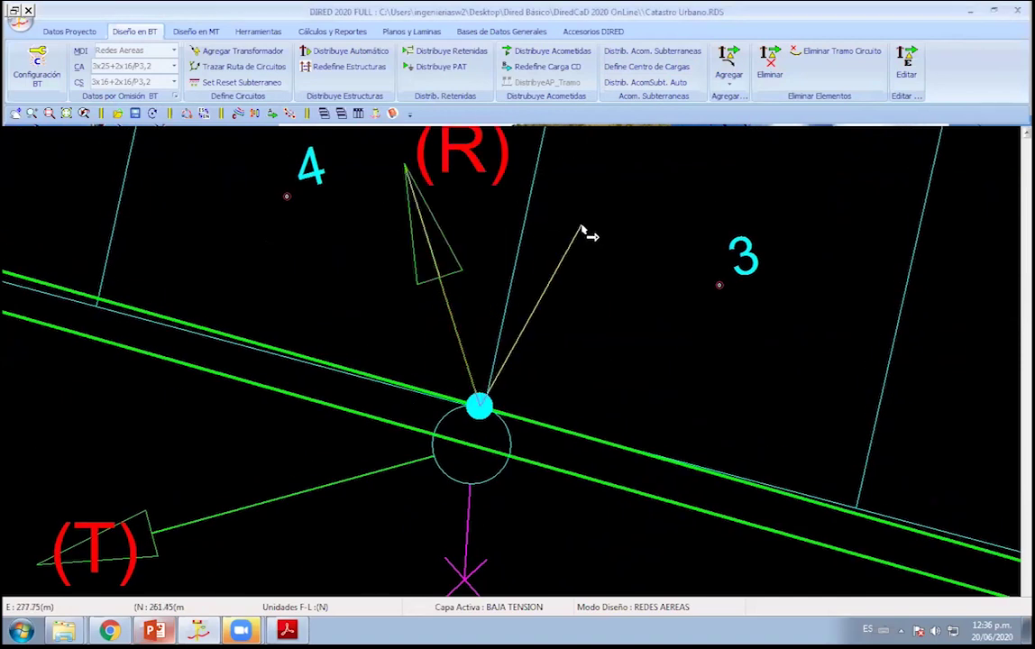
pyautogui.scroll(-2, 620, 249)
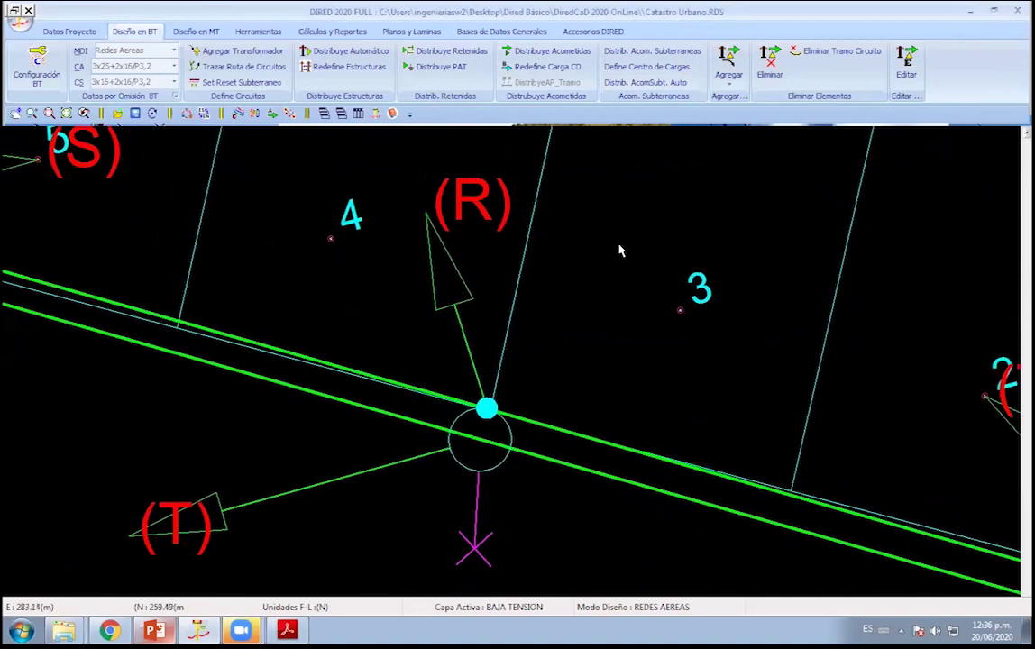
pyautogui.scroll(-2, 631, 307)
pyautogui.scroll(2, 265, 180)
pyautogui.moveTo(258, 212)
pyautogui.mouseDown(button='middle')
pyautogui.moveTo(340, 181)
pyautogui.moveTo(240, 178)
pyautogui.mouseUp(button='middle')
pyautogui.scroll(-1, 264, 268)
pyautogui.moveTo(264, 267); pyautogui.dragTo(420, 362, button='middle')
pyautogui.moveTo(234, 298); pyautogui.dragTo(421, 336, button='middle')
pyautogui.moveTo(205, 341)
pyautogui.mouseDown(button='middle')
pyautogui.moveTo(338, 317)
pyautogui.moveTo(385, 339)
pyautogui.mouseUp(button='middle')
pyautogui.scroll(1, 337, 319)
pyautogui.scroll(1, 386, 340)
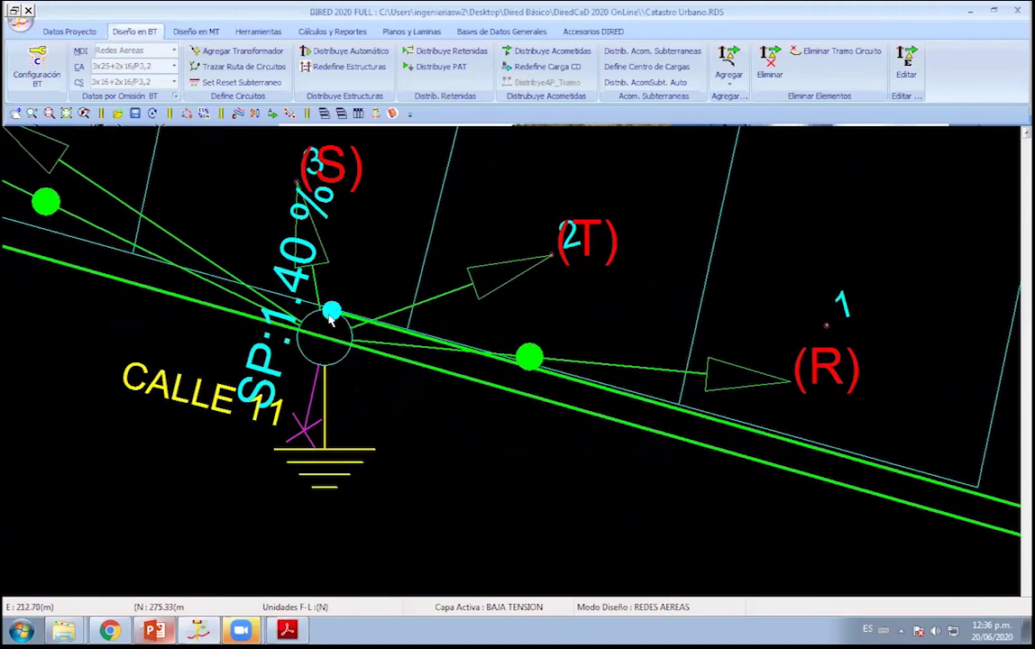
# Connect new S, T and R loads to the CALLE 11 pole, raising its SP to 1.68%.
pyautogui.click(728, 77)
pyautogui.click(685, 136)
pyautogui.click(332, 326)
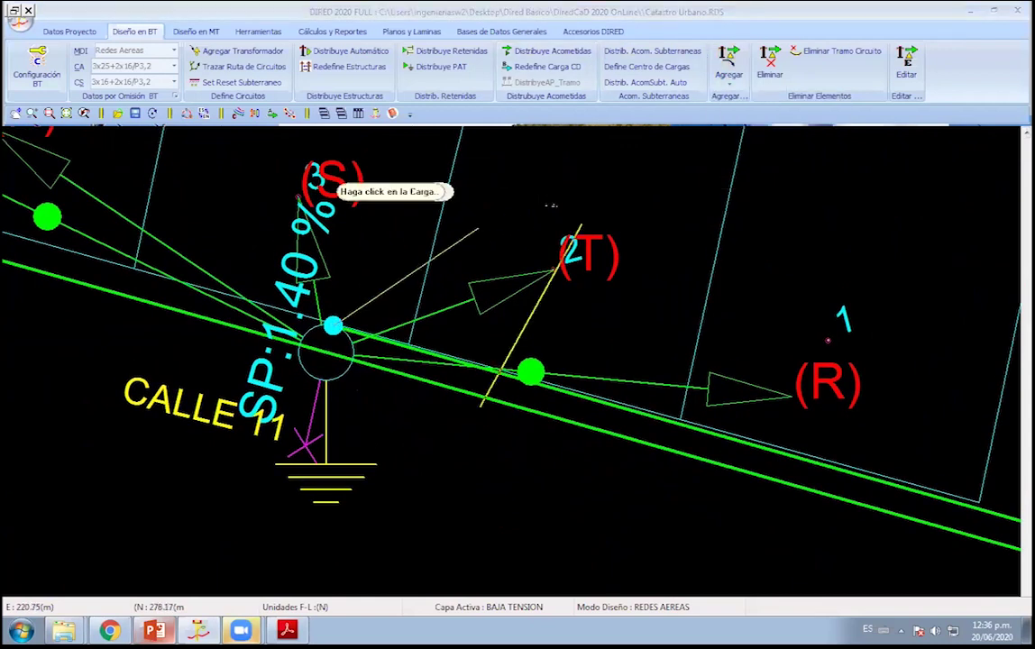
pyautogui.click(550, 189)
pyautogui.click(437, 170)
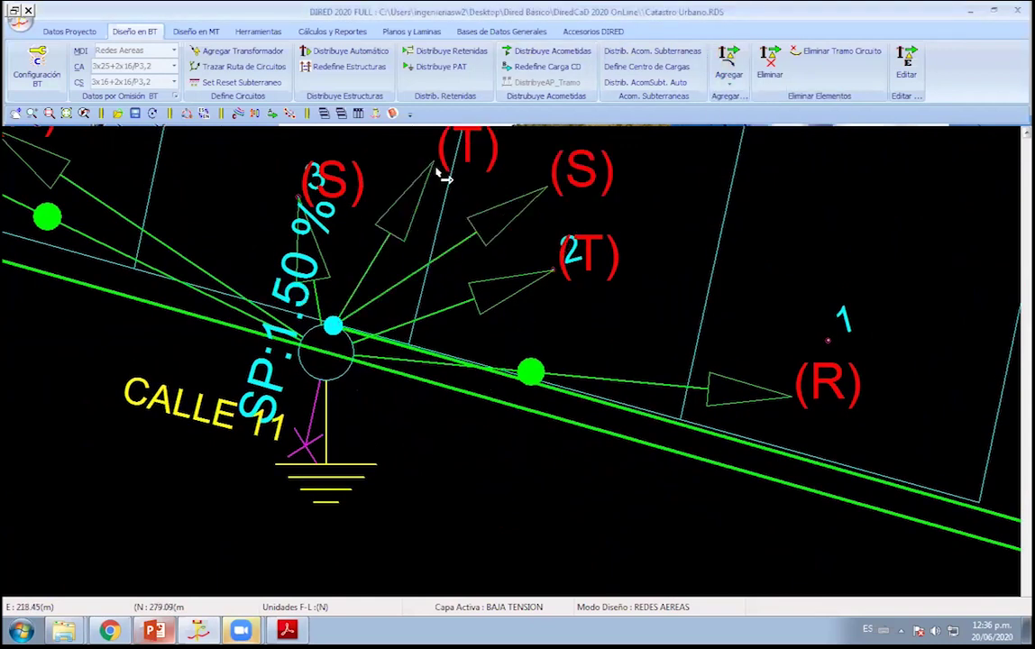
pyautogui.click(492, 176)
pyautogui.rightClick(552, 180)
pyautogui.click(580, 188)
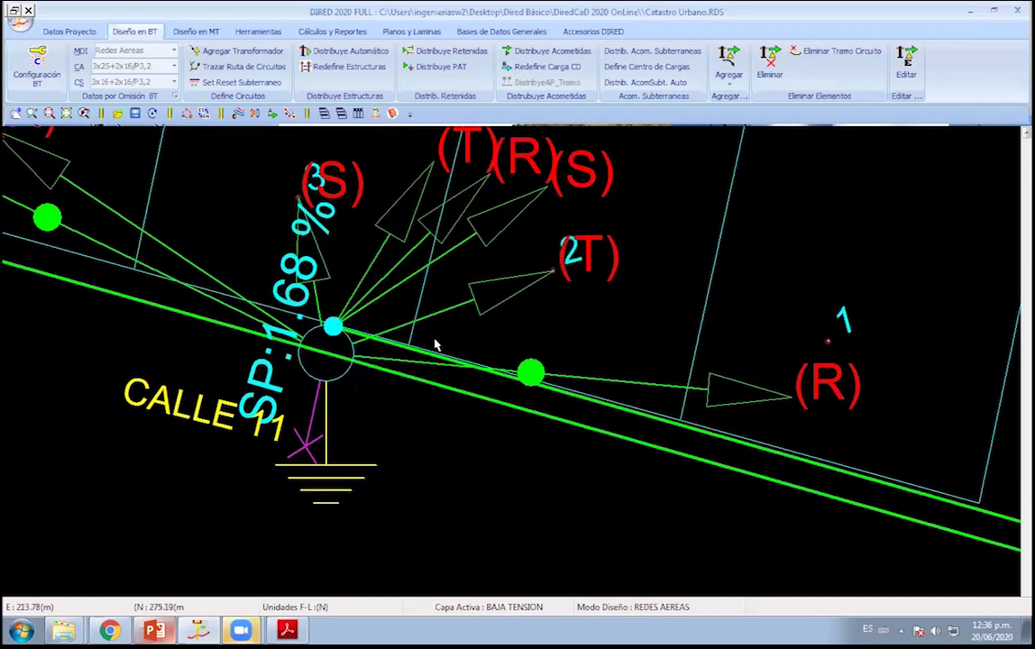
pyautogui.scroll(-1, 354, 395)
pyautogui.scroll(-2, 406, 379)
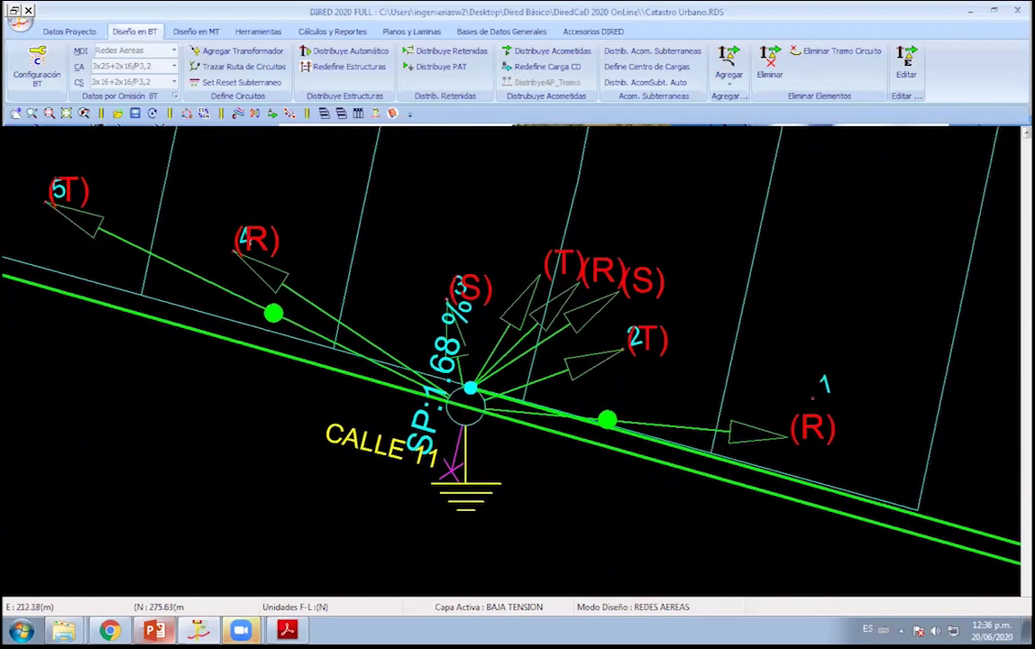
pyautogui.scroll(-2, 468, 354)
pyautogui.moveTo(319, 338); pyautogui.dragTo(375, 363, button='middle')
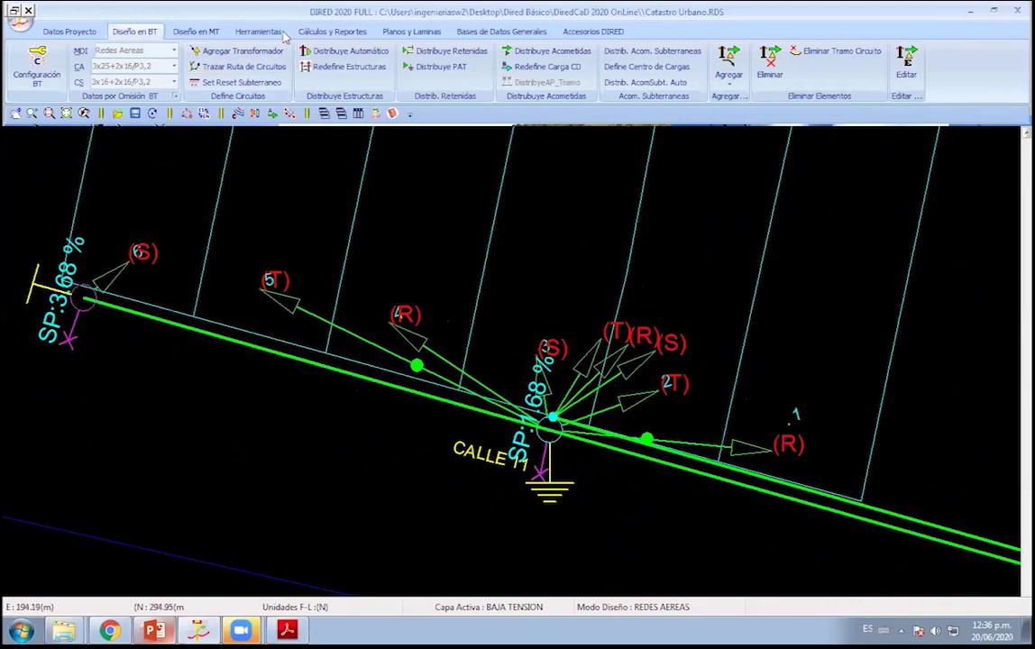
# Switch to medium-voltage design and zoom out to show SE-02 and its MT line.
pyautogui.click(196, 32)
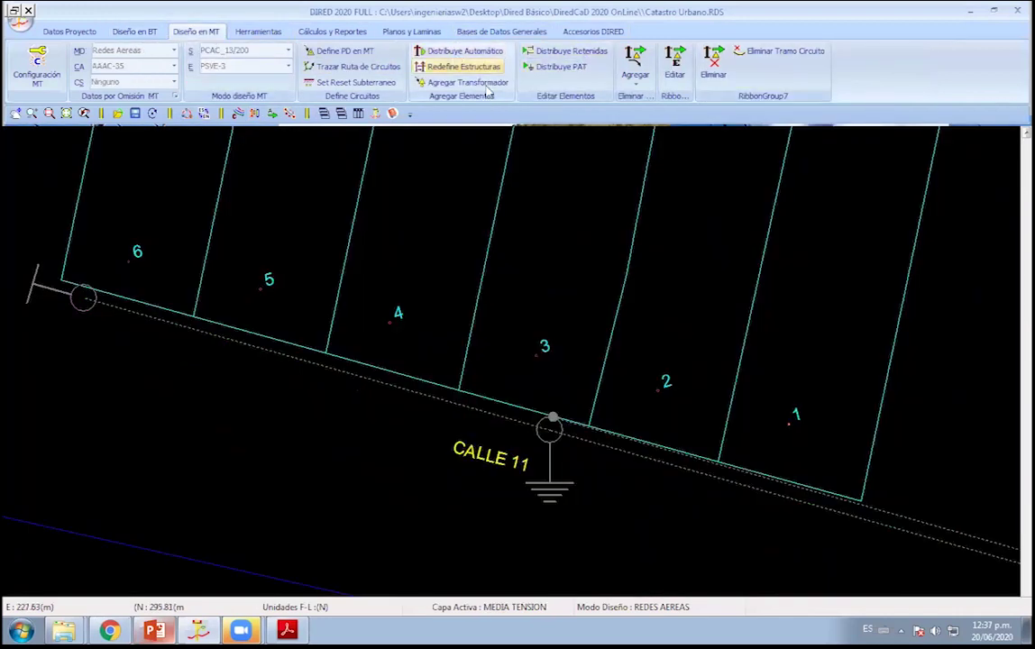
pyautogui.scroll(-2, 254, 427)
pyautogui.scroll(-2, 282, 410)
pyautogui.scroll(-2, 529, 317)
pyautogui.scroll(-2, 569, 274)
pyautogui.moveTo(568, 274); pyautogui.dragTo(407, 289, button='middle')
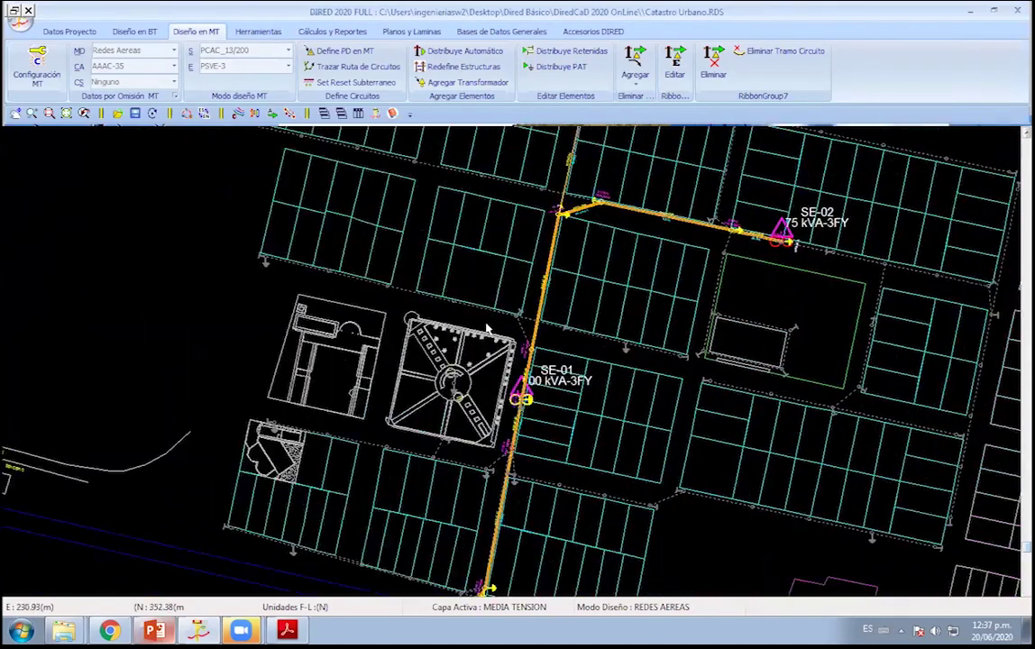
# Zoom in on the 3xAAAC-35 line bend at PA1VE-3 with its 25.13 m and 74.51 m spans.
pyautogui.scroll(2, 407, 288)
pyautogui.scroll(1, 407, 288)
pyautogui.scroll(1, 419, 289)
pyautogui.scroll(1, 439, 288)
pyautogui.scroll(1, 415, 255)
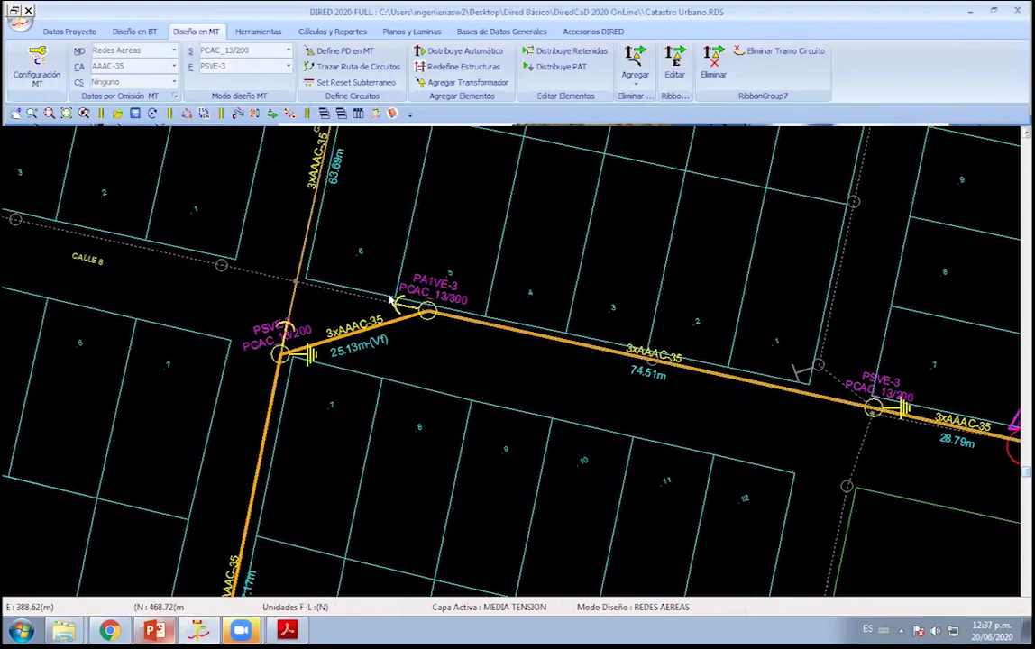
pyautogui.scroll(1, 393, 298)
pyautogui.scroll(1, 394, 296)
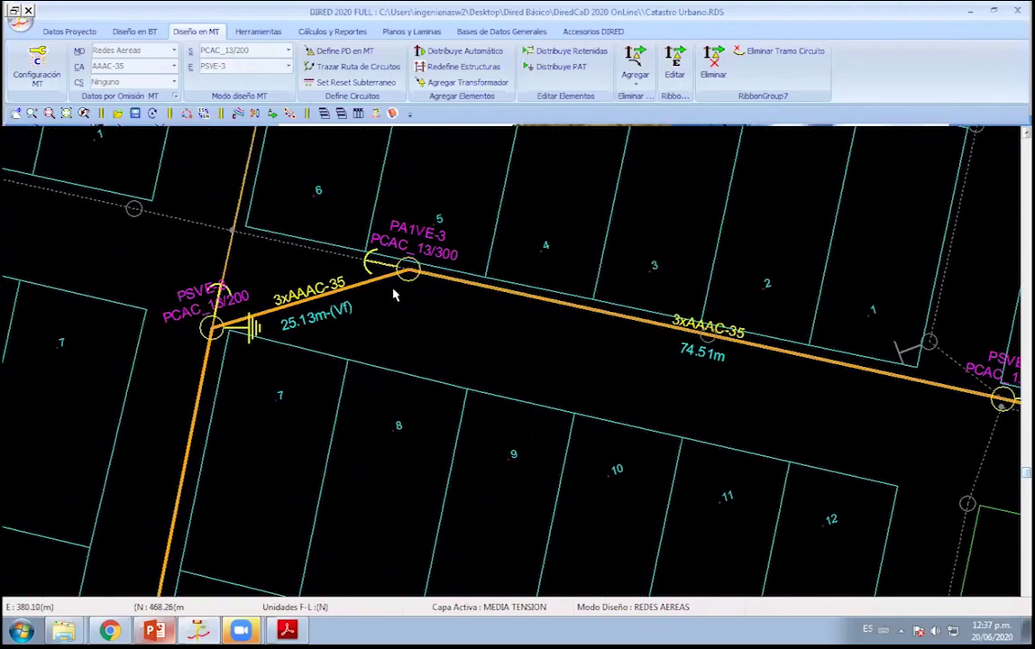
pyautogui.moveTo(174, 204); pyautogui.dragTo(194, 218, button='middle')
pyautogui.moveTo(272, 360); pyautogui.dragTo(273, 360, button='middle')
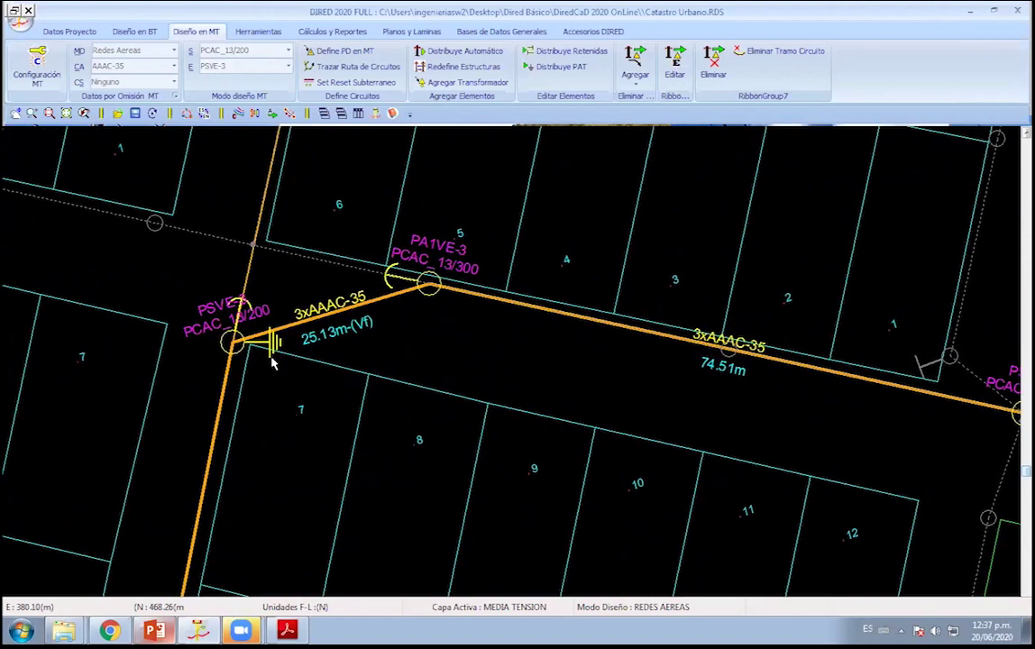
pyautogui.moveTo(352, 340); pyautogui.dragTo(427, 317, button='middle')
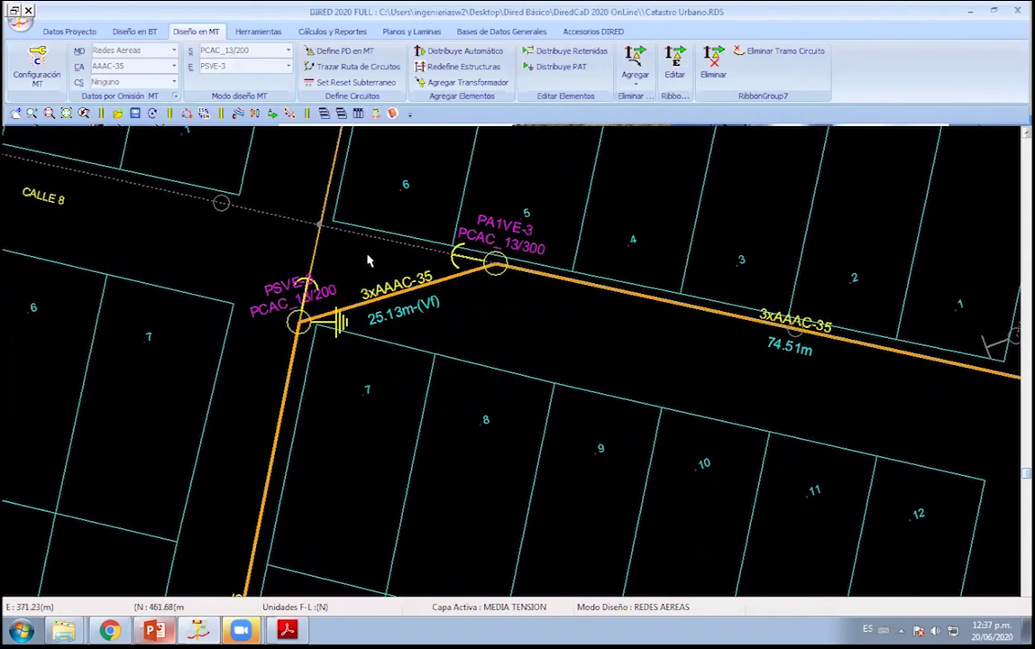
pyautogui.click(492, 34)
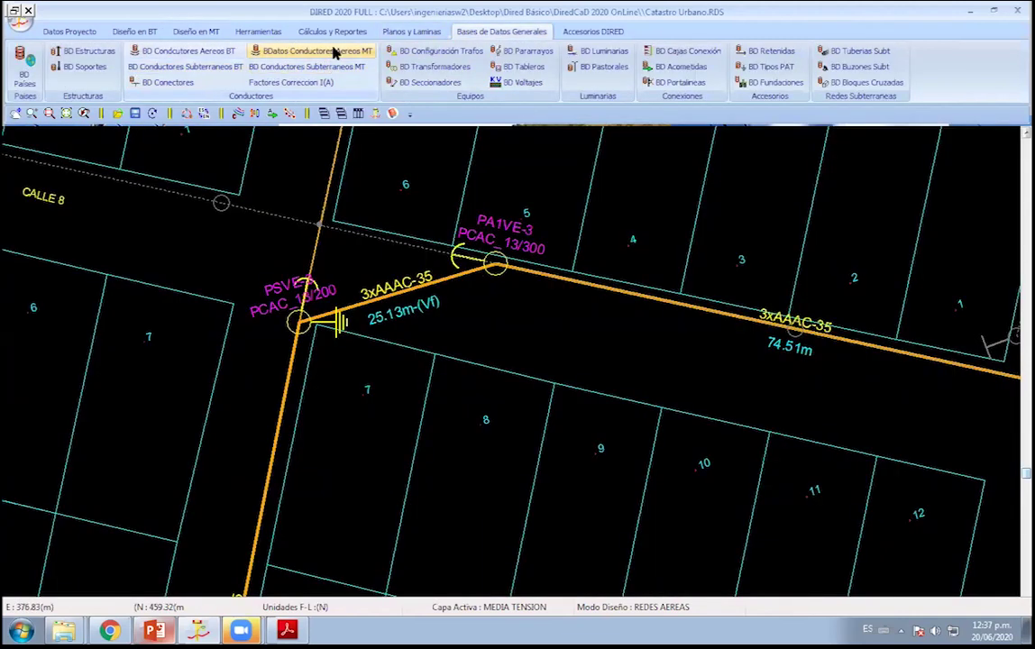
pyautogui.click(326, 50)
pyautogui.doubleClick(254, 296)
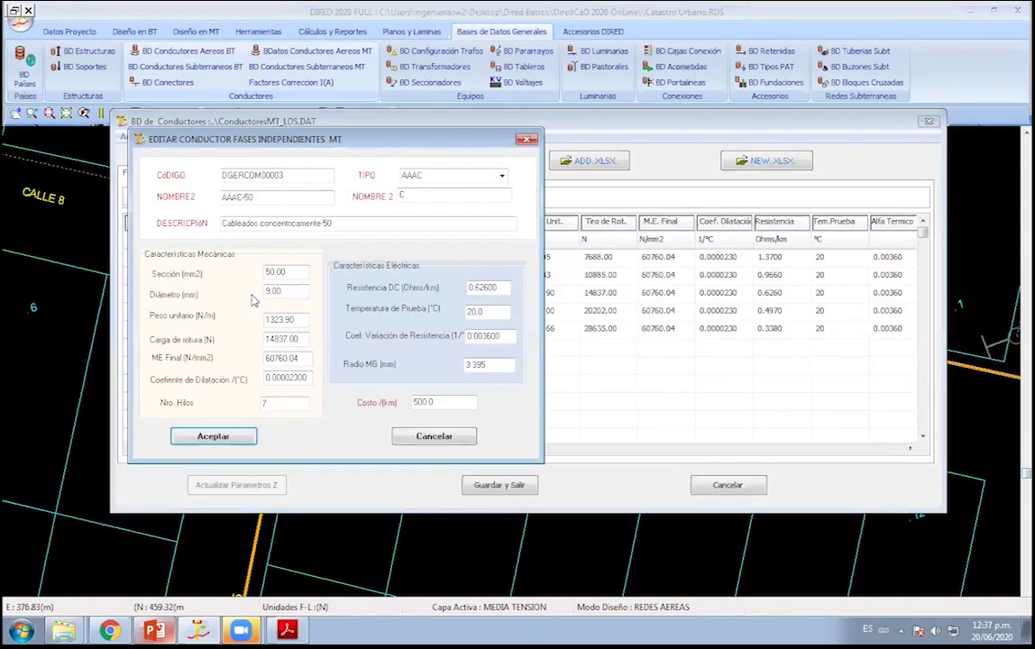
pyautogui.click(435, 437)
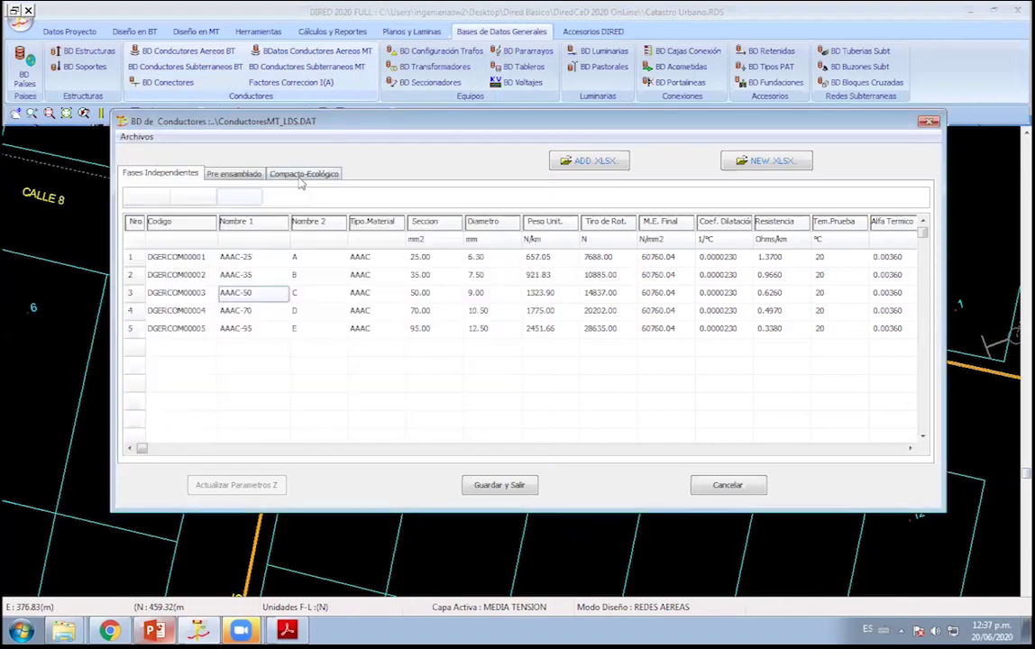
pyautogui.click(246, 175)
pyautogui.doubleClick(324, 258)
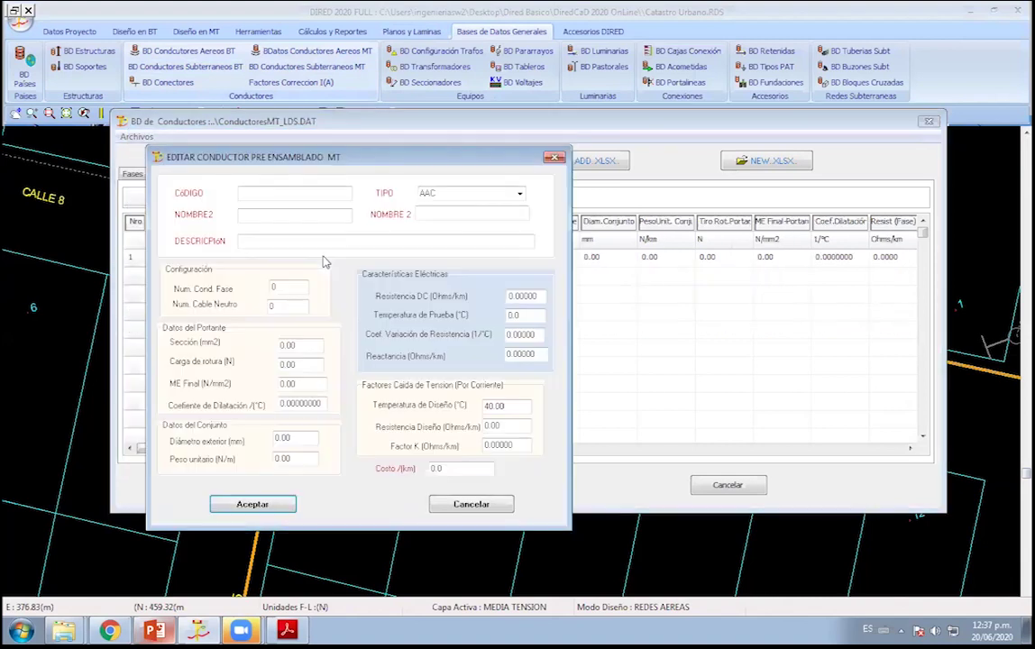
pyautogui.click(468, 510)
pyautogui.press('Escape')
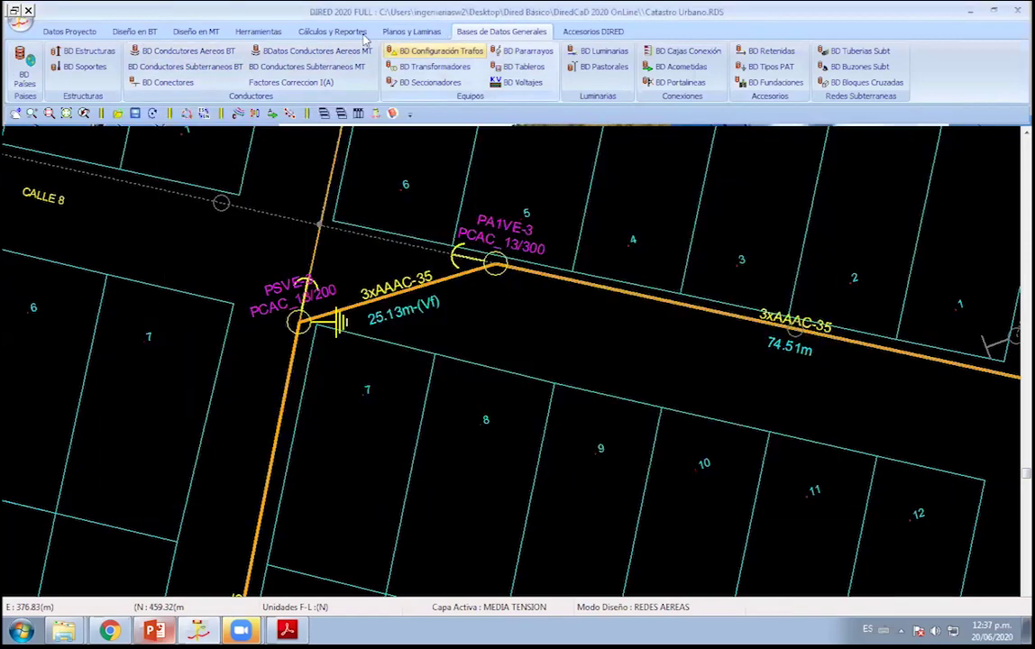
pyautogui.click(332, 30)
# Check the MT electrical parameters with PSVE-3 armature for the AAAC-35 conductor, then exit.
pyautogui.click(215, 33)
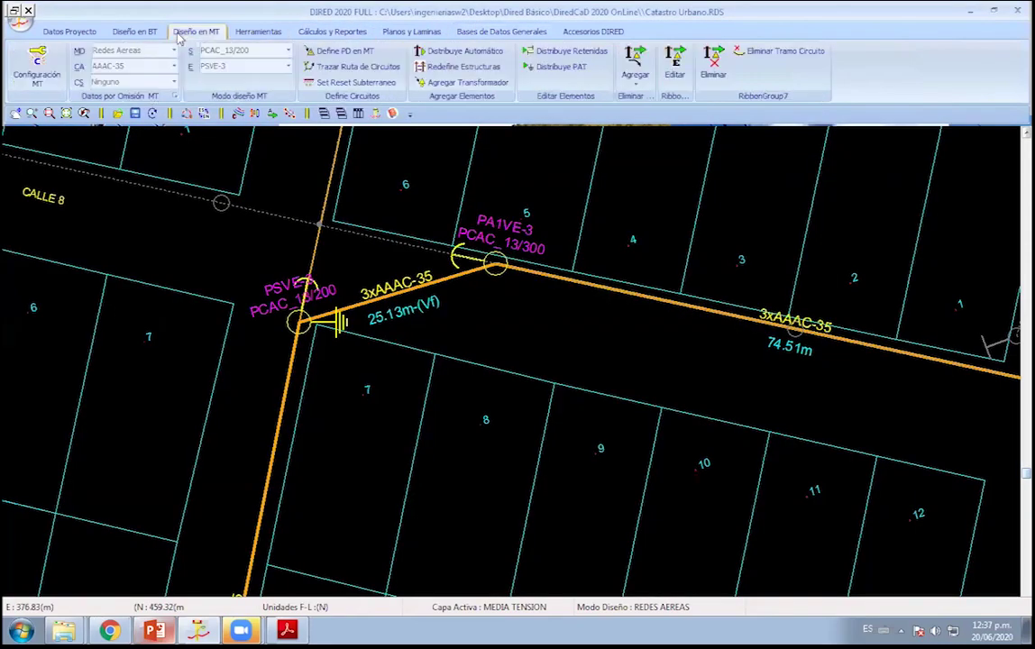
pyautogui.click(306, 32)
pyautogui.click(172, 53)
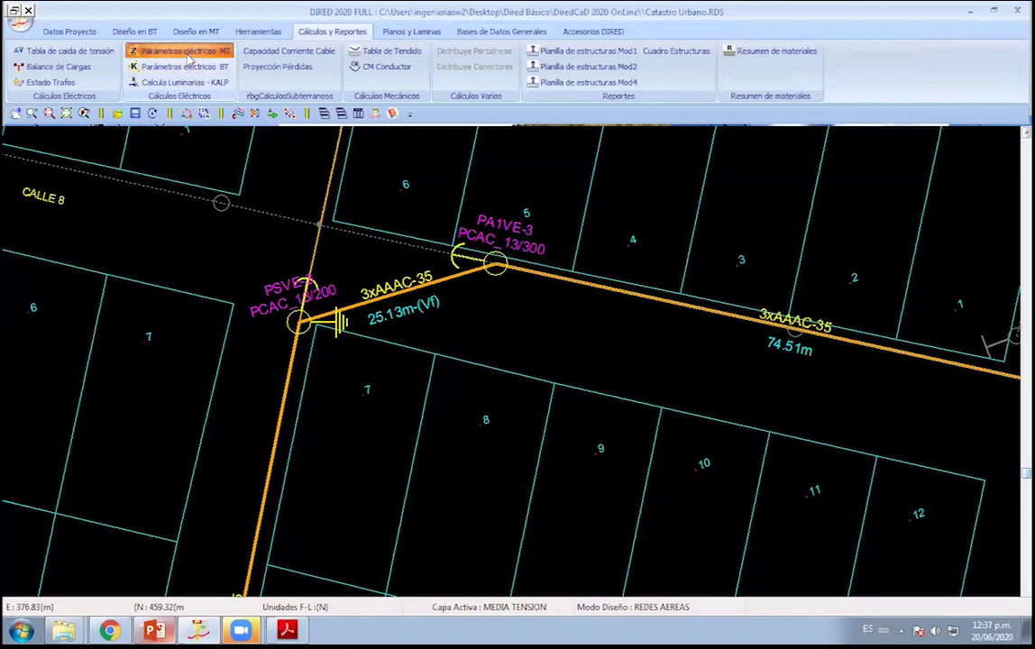
pyautogui.moveTo(197, 36); pyautogui.dragTo(355, 98)
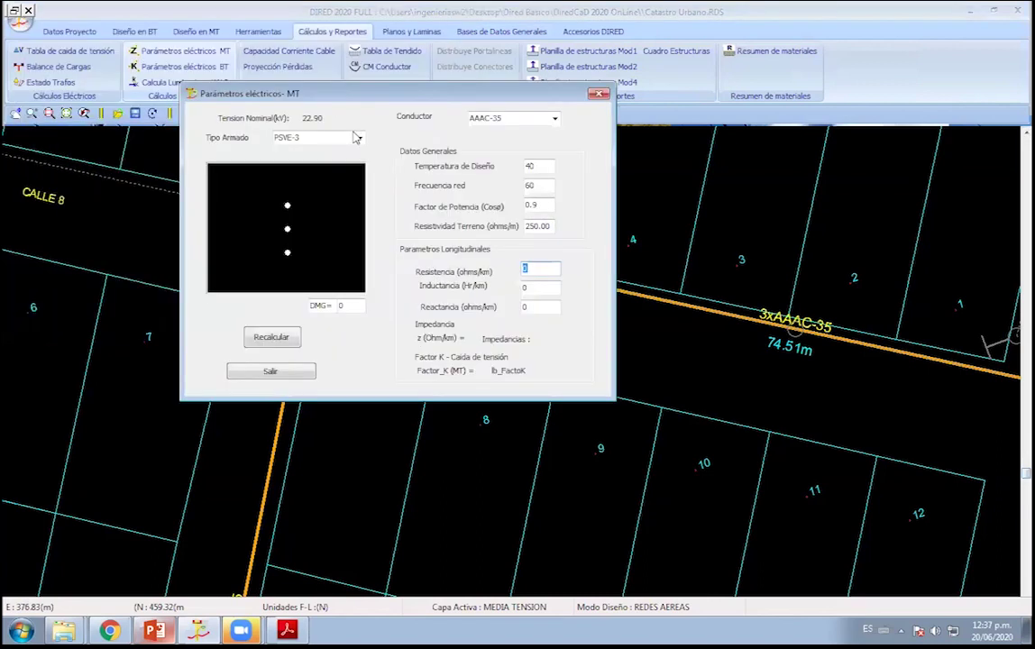
pyautogui.click(359, 138)
pyautogui.click(360, 139)
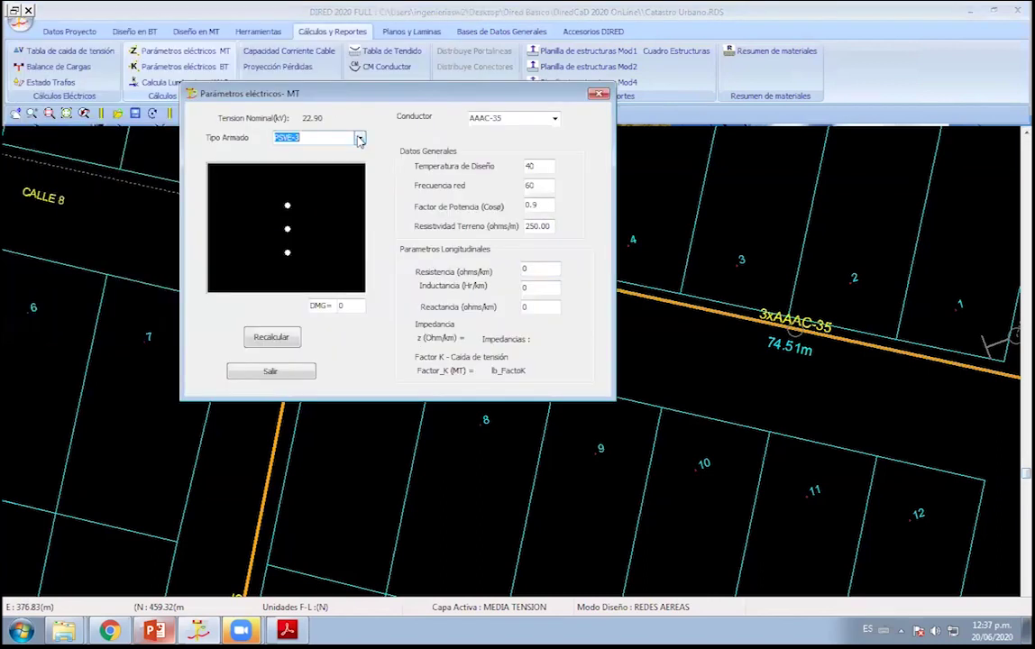
pyautogui.click(270, 371)
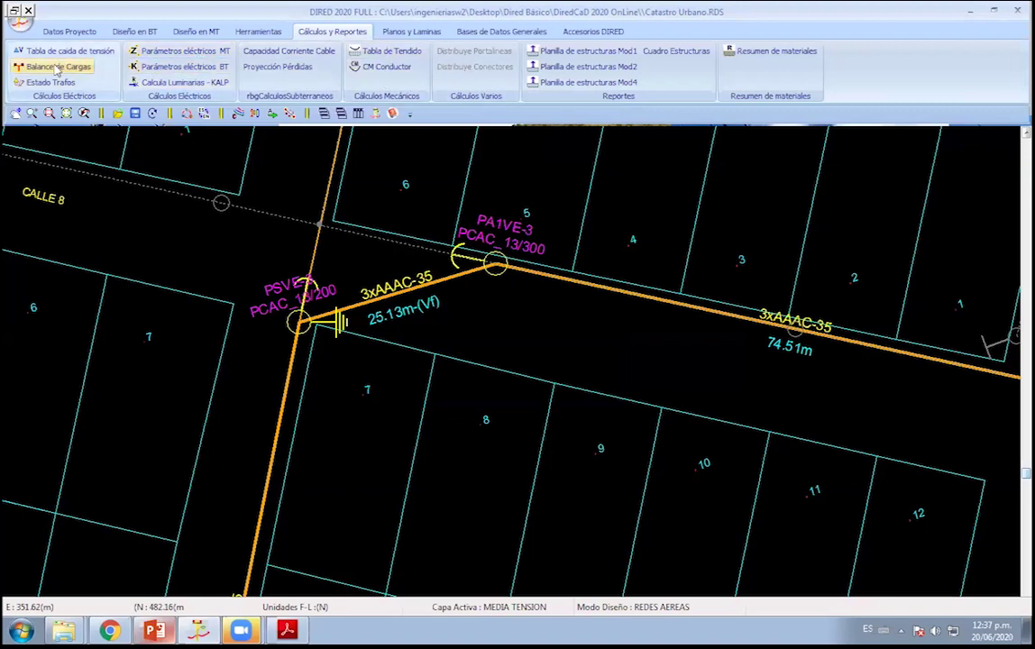
# Inspect the AAAC-35 entry in the MT aerial conductor database, then view the pre-assembled table.
pyautogui.click(501, 32)
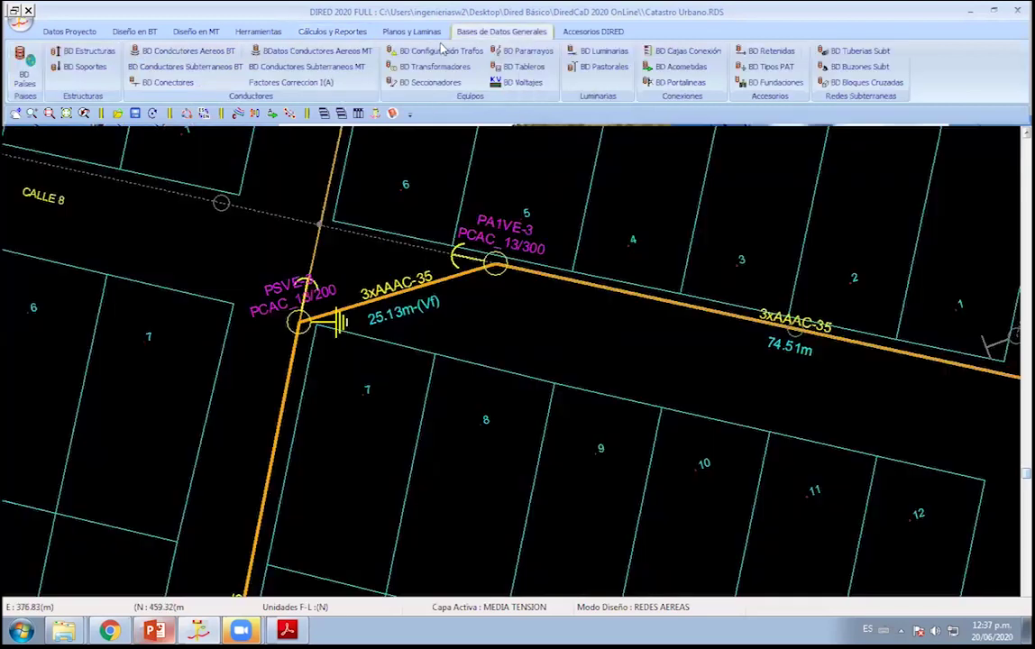
pyautogui.click(247, 50)
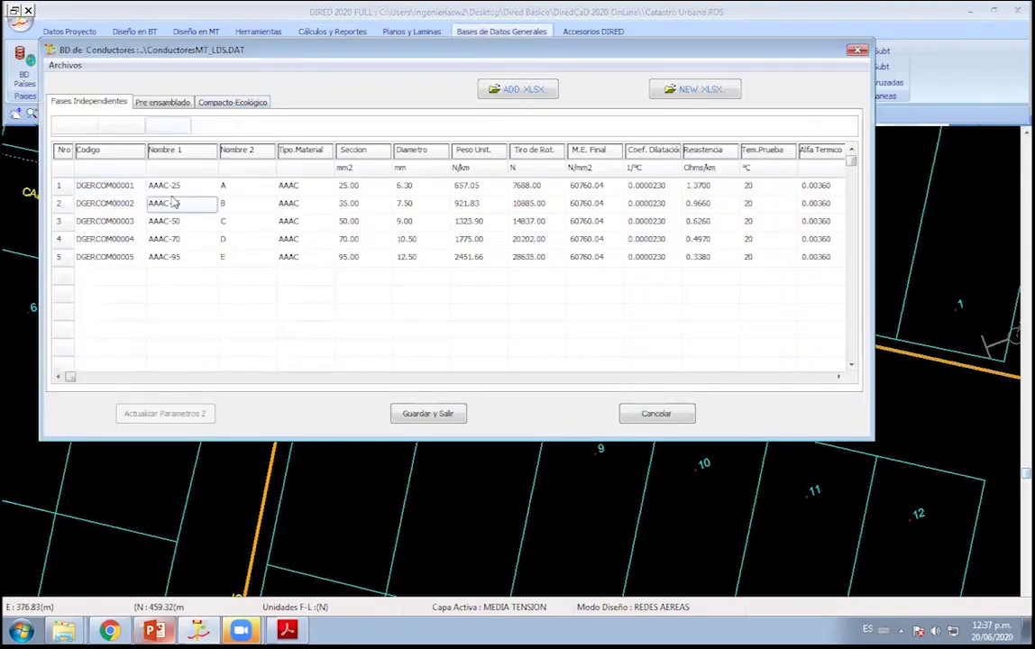
pyautogui.doubleClick(175, 203)
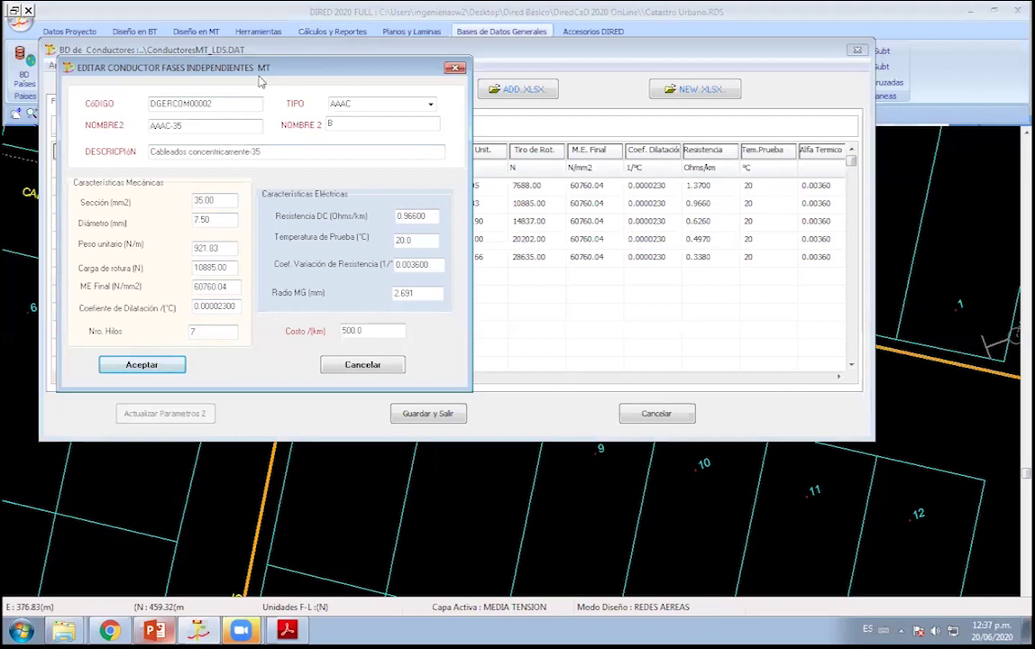
pyautogui.moveTo(259, 80); pyautogui.dragTo(339, 106)
pyautogui.click(449, 397)
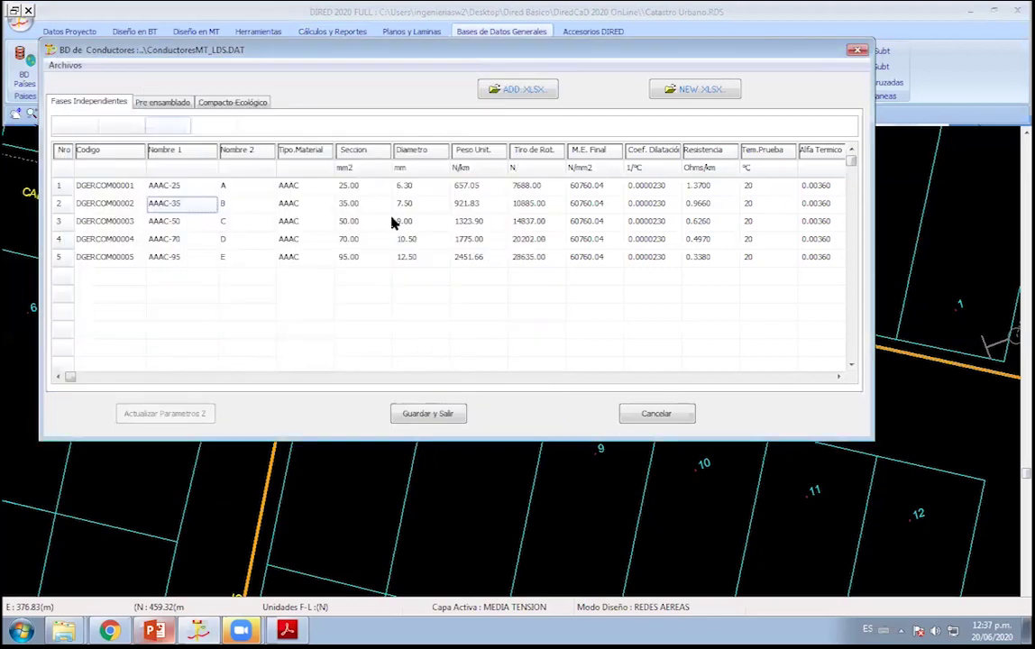
pyautogui.click(152, 103)
# Load ConductoresMT_DGE.DAT, then switch to the ConductoresMT_MEER.DAT conductor table.
pyautogui.click(65, 66)
pyautogui.click(91, 81)
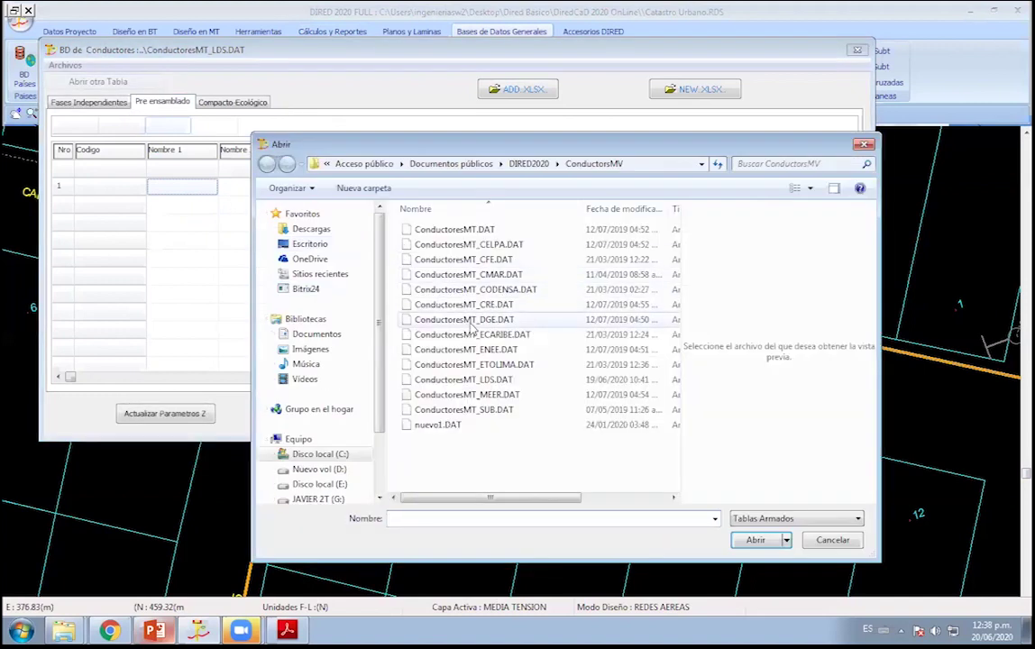
pyautogui.doubleClick(471, 321)
pyautogui.click(65, 66)
pyautogui.click(90, 82)
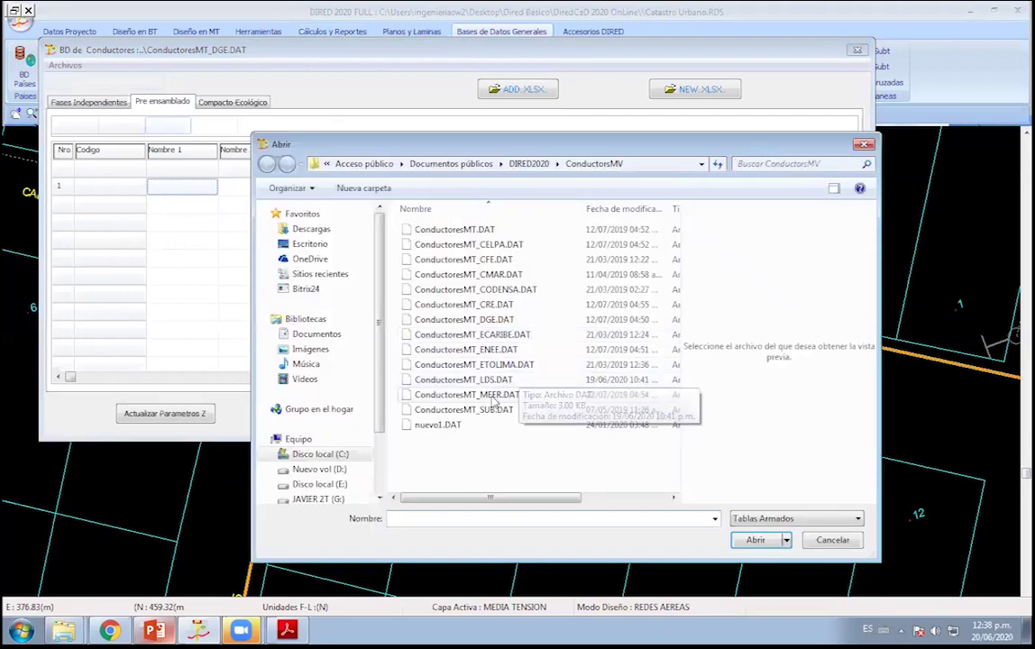
pyautogui.doubleClick(478, 395)
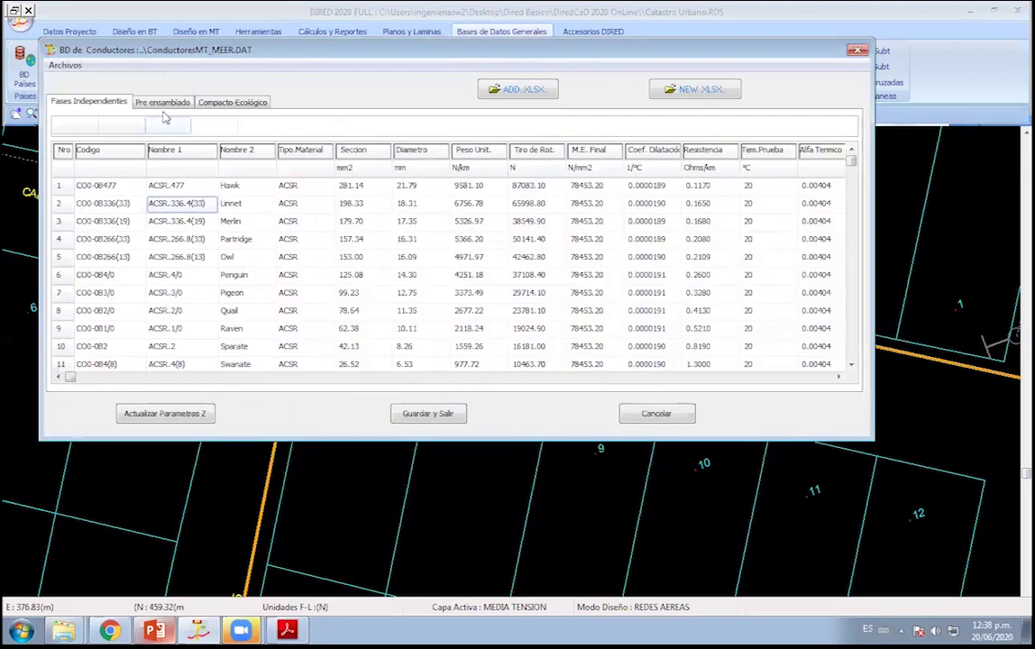
# Review the Penguin conductor's parameters, then close the database back to the drawing.
pyautogui.click(166, 218)
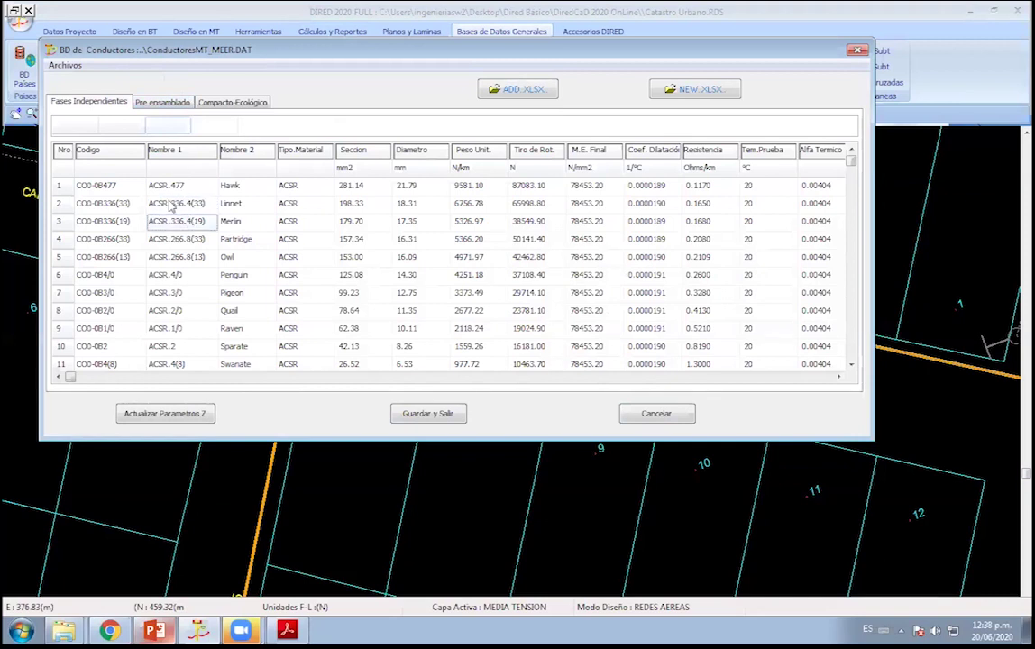
pyautogui.press('Down')
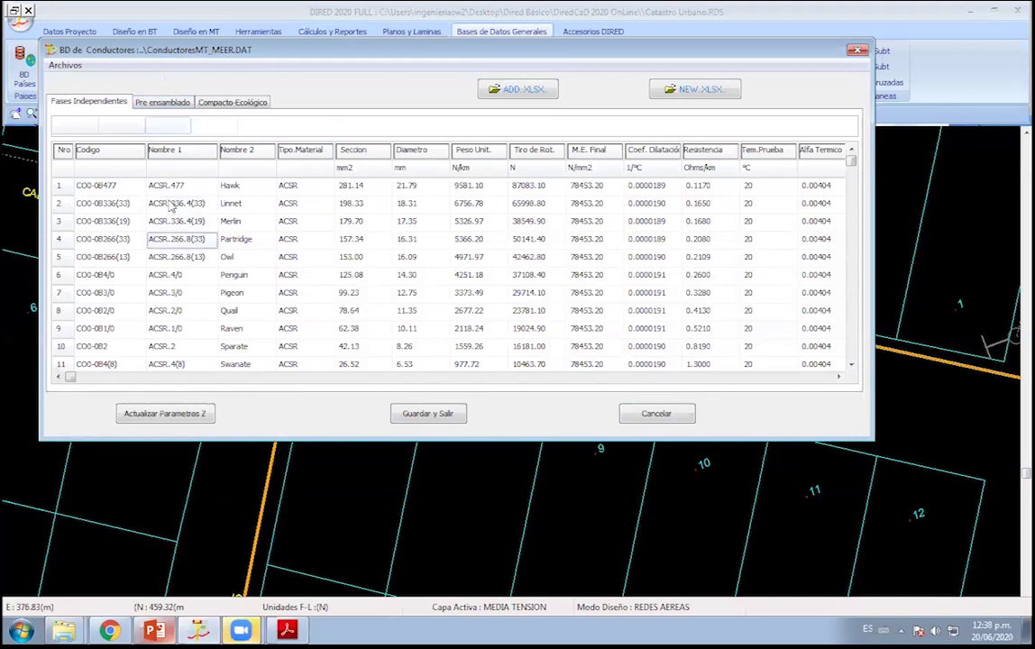
pyautogui.click(407, 276)
pyautogui.doubleClick(407, 276)
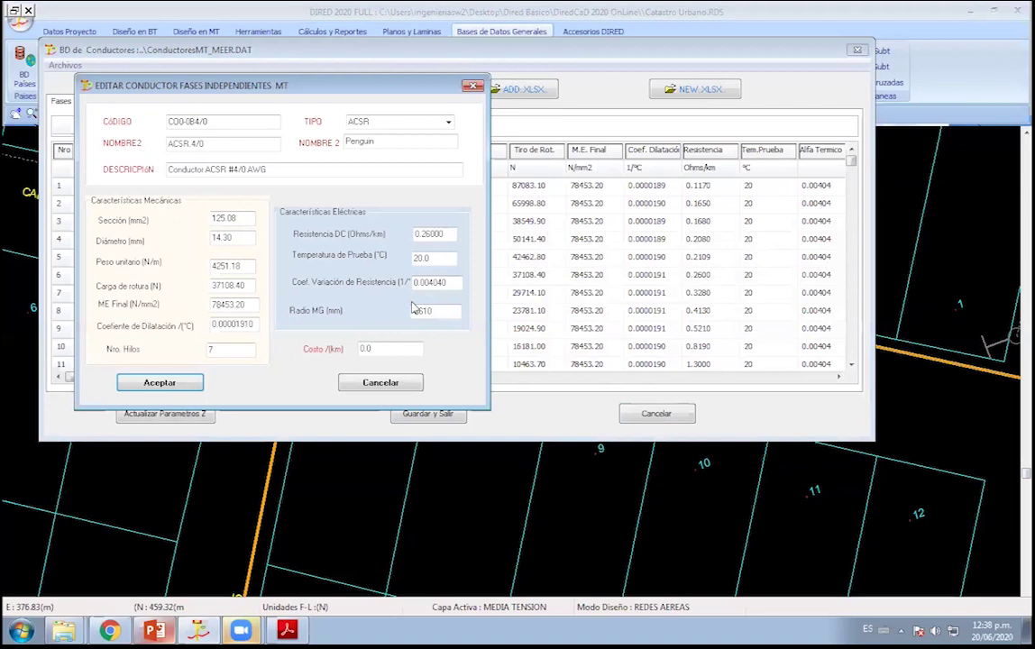
pyautogui.press('Escape')
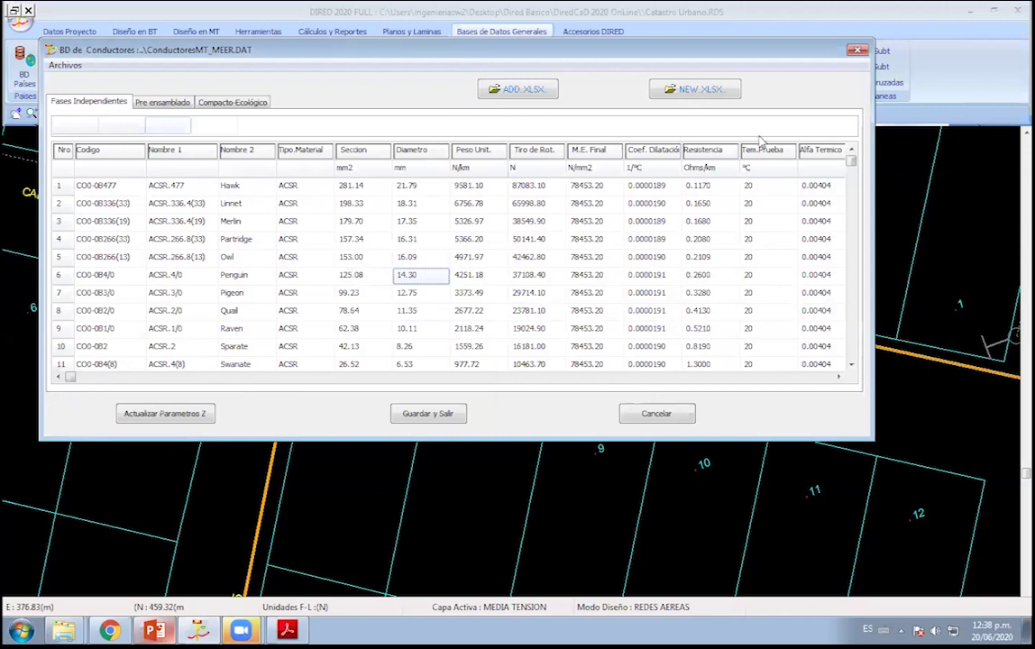
pyautogui.press('Escape')
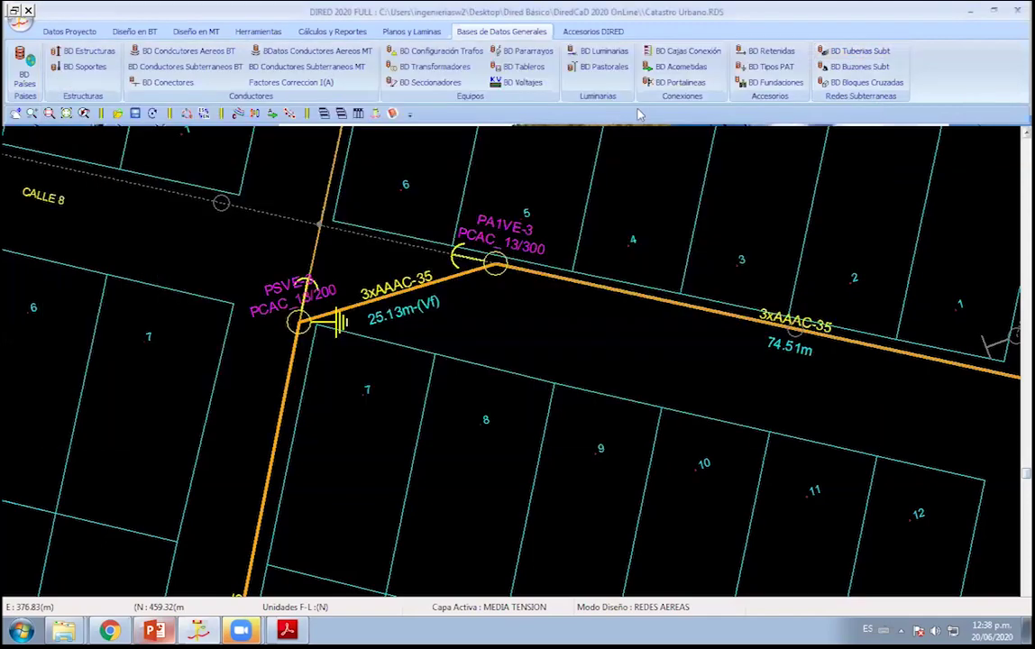
# Zoom out over the SE-01/SE-02 network and switch to the Webcast_DIREDCAD_2018 PowerPoint deck.
pyautogui.scroll(-2, 505, 377)
pyautogui.scroll(-3, 473, 293)
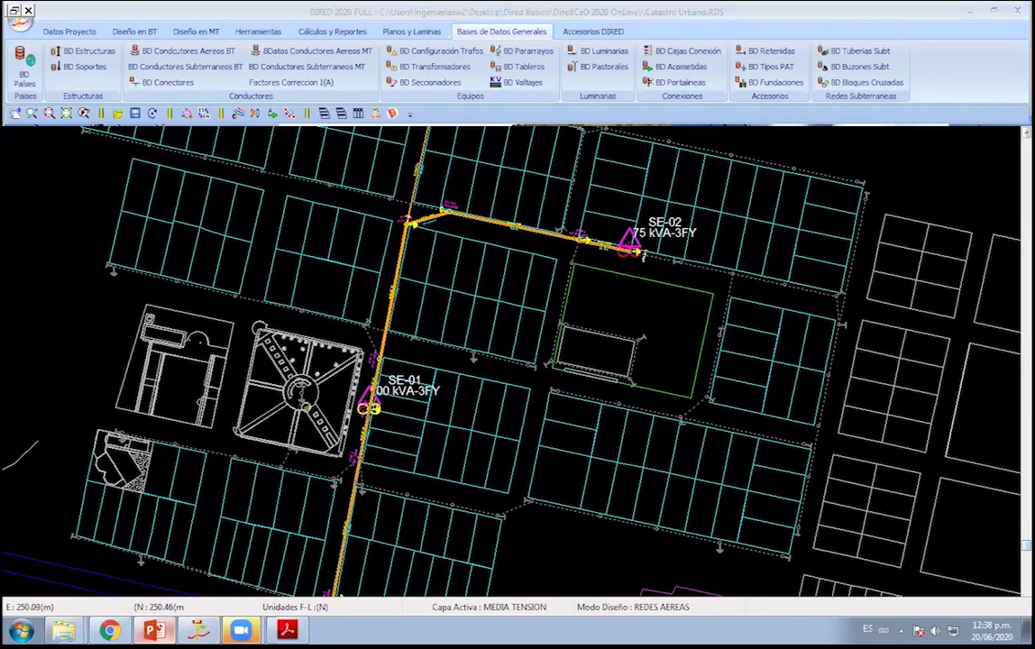
pyautogui.click(155, 630)
pyautogui.scroll(-5, 140, 540)
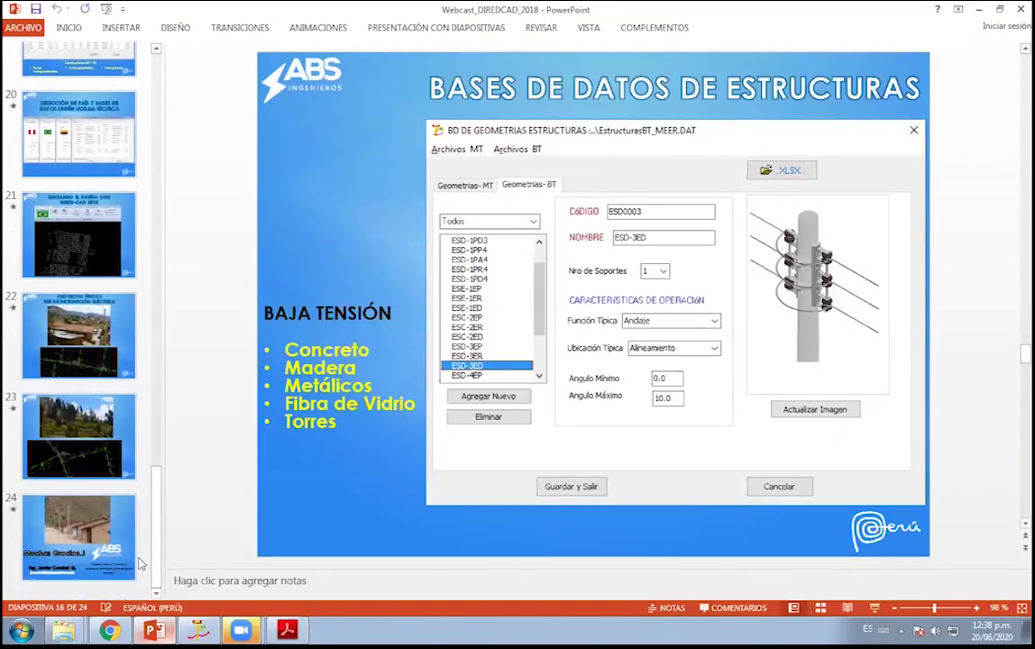
# Go via slide 23 to closing slide 24, '¡Muchas gracias por su participación!'.
pyautogui.click(79, 435)
pyautogui.click(79, 536)
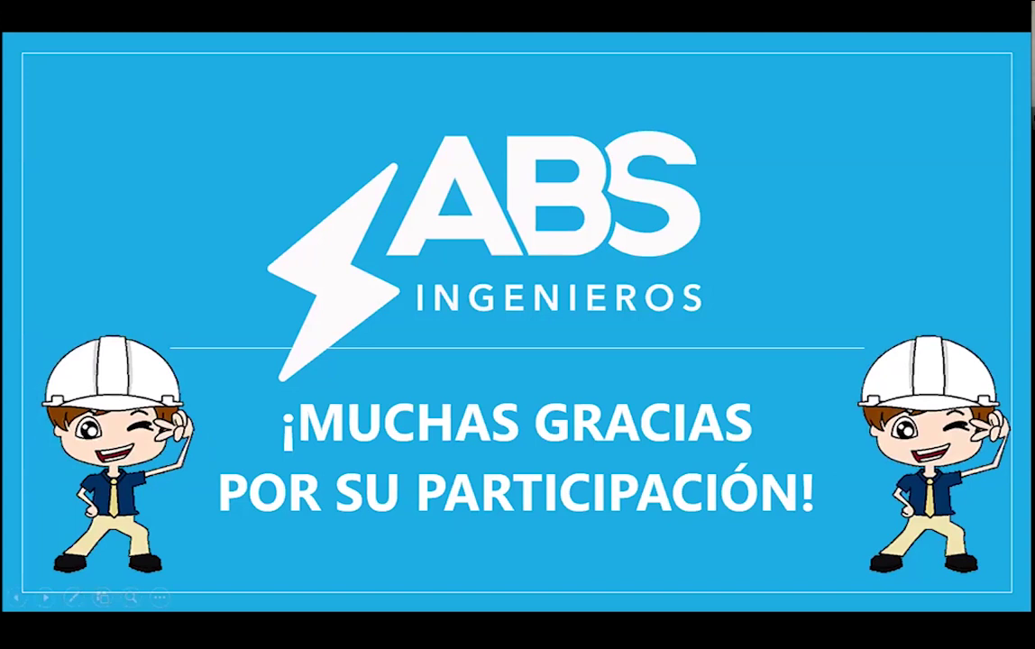
# Advance the slideshow one slide to the DIRED-CAD Básico course flyer.
pyautogui.press('Right')
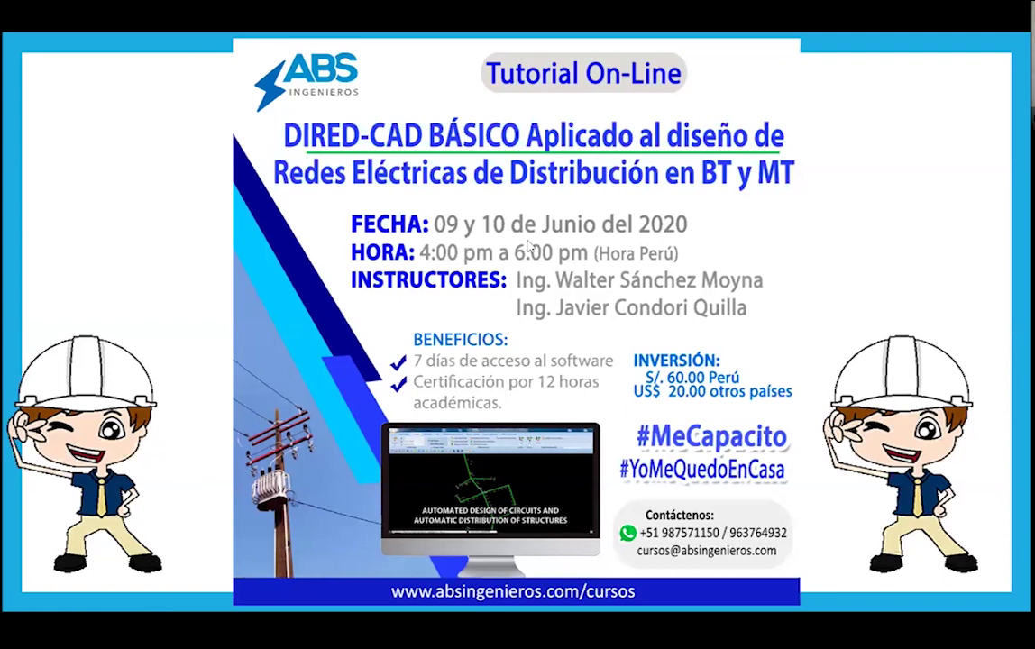
# Advance through the DLT-CAD 2021 flyer, course table, 50% discount and Licencias Temporales slides.
pyautogui.click(682, 240)
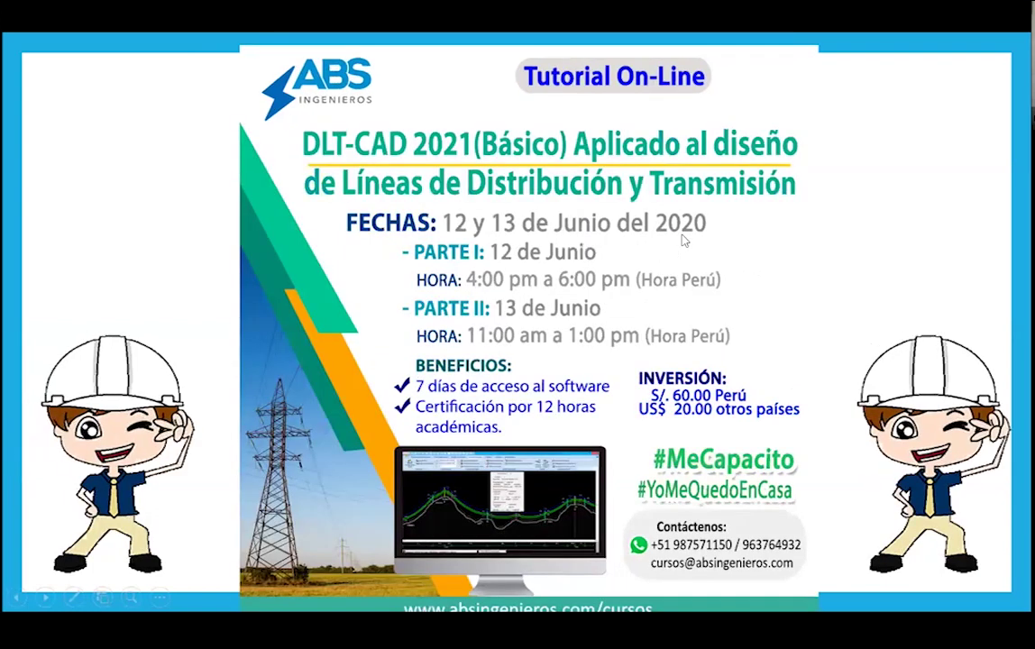
pyautogui.click(682, 240)
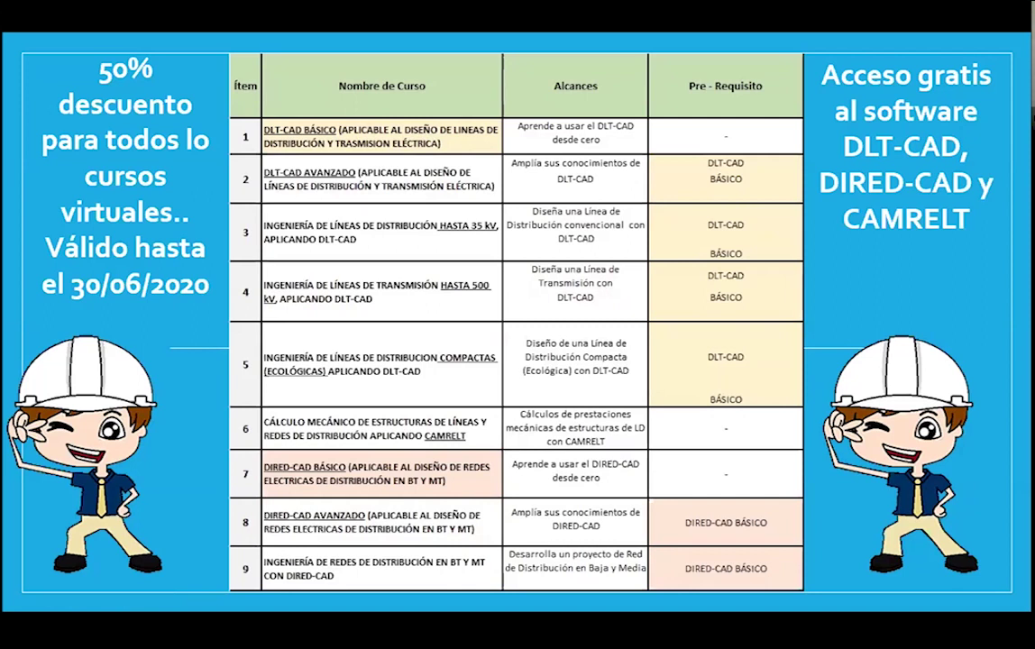
pyautogui.click(946, 279)
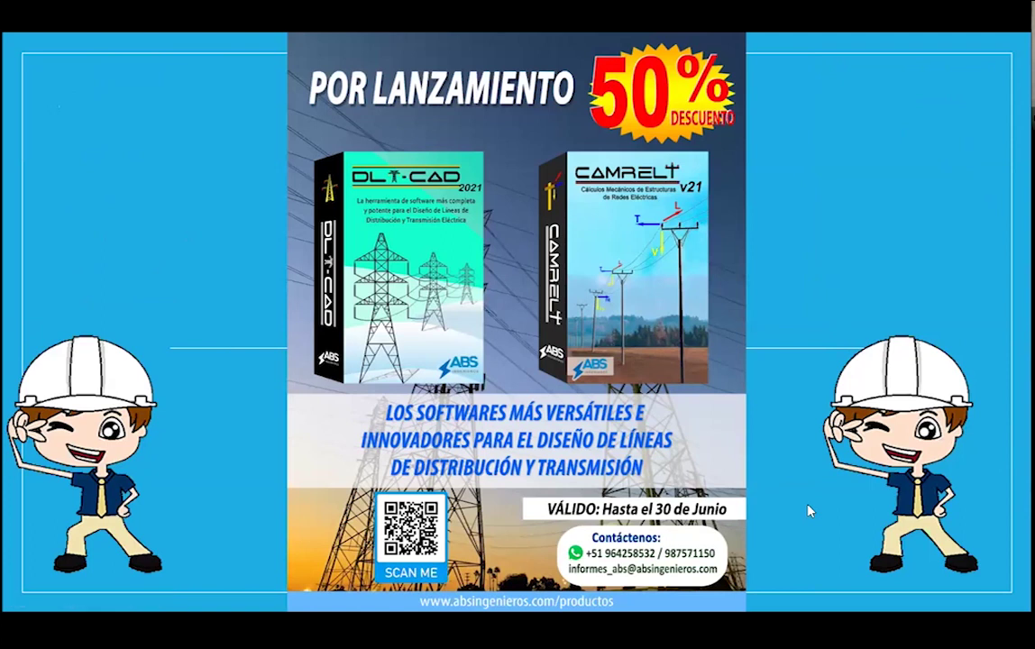
pyautogui.click(784, 401)
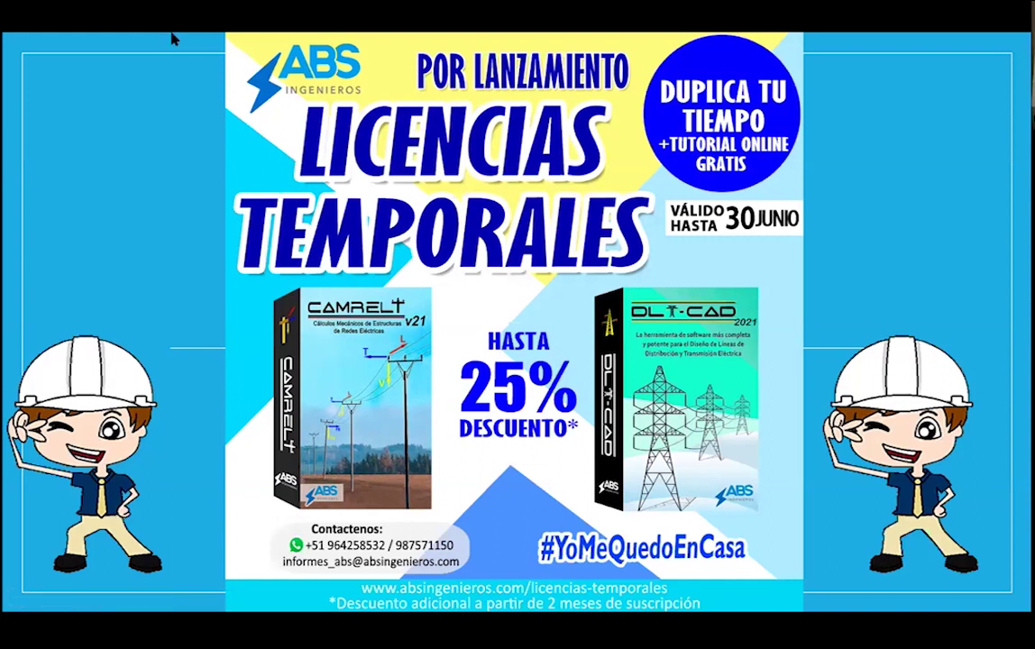
pyautogui.click(1013, 312)
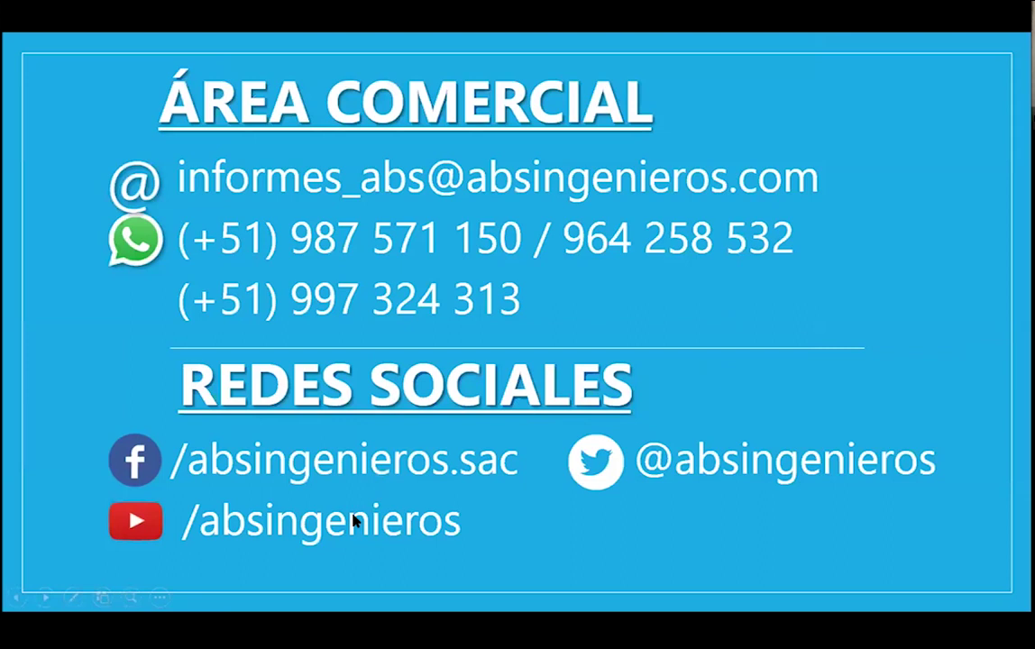
pyautogui.scroll(-1, 261, 462)
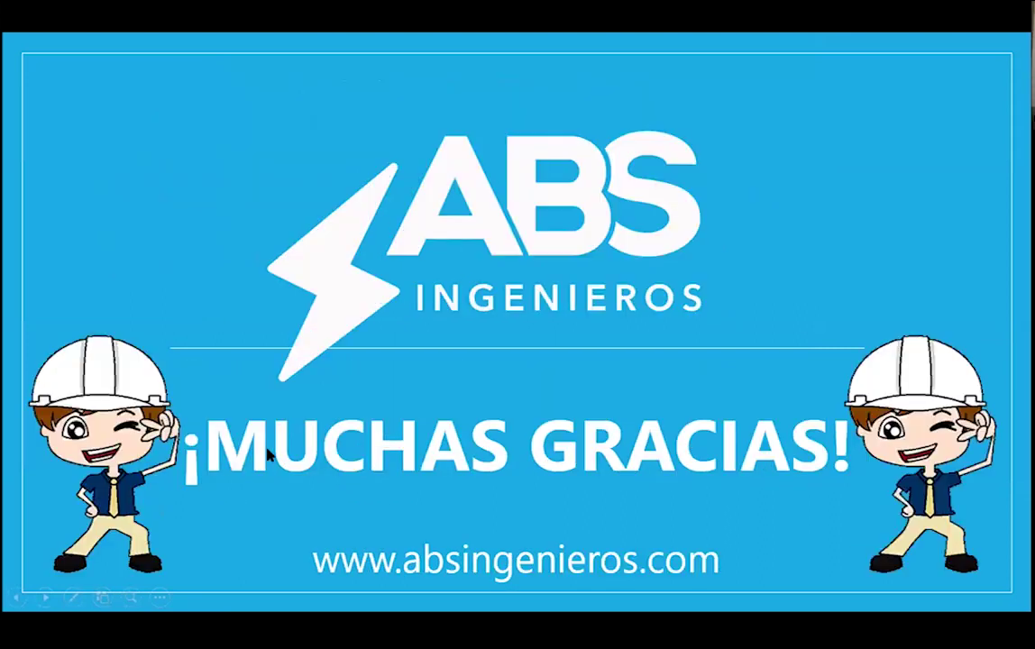
pyautogui.scroll(1, 288, 468)
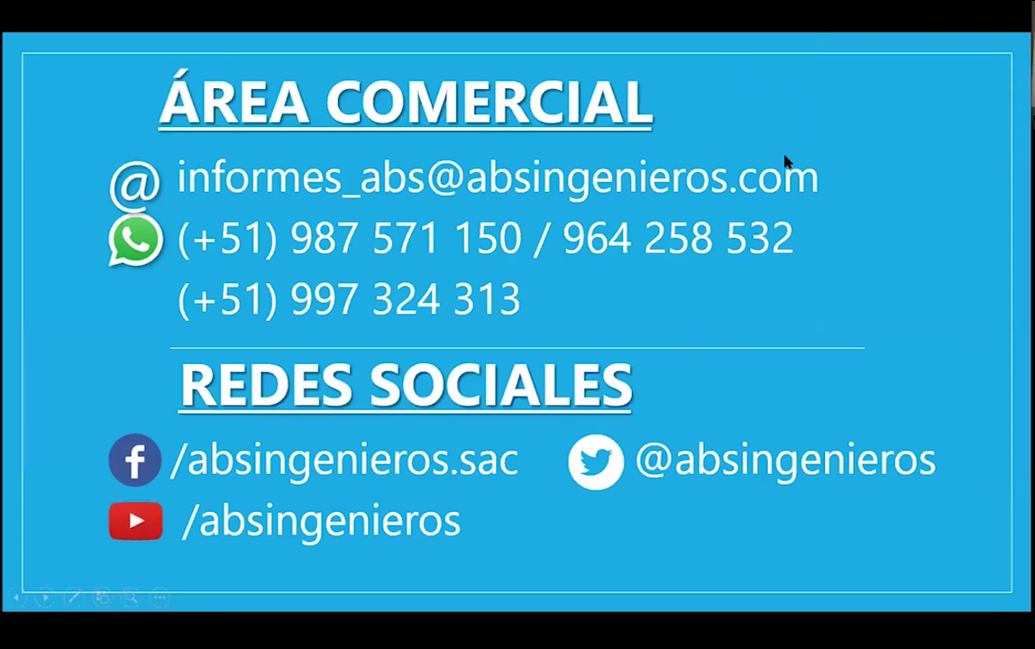
pyautogui.click(792, 186)
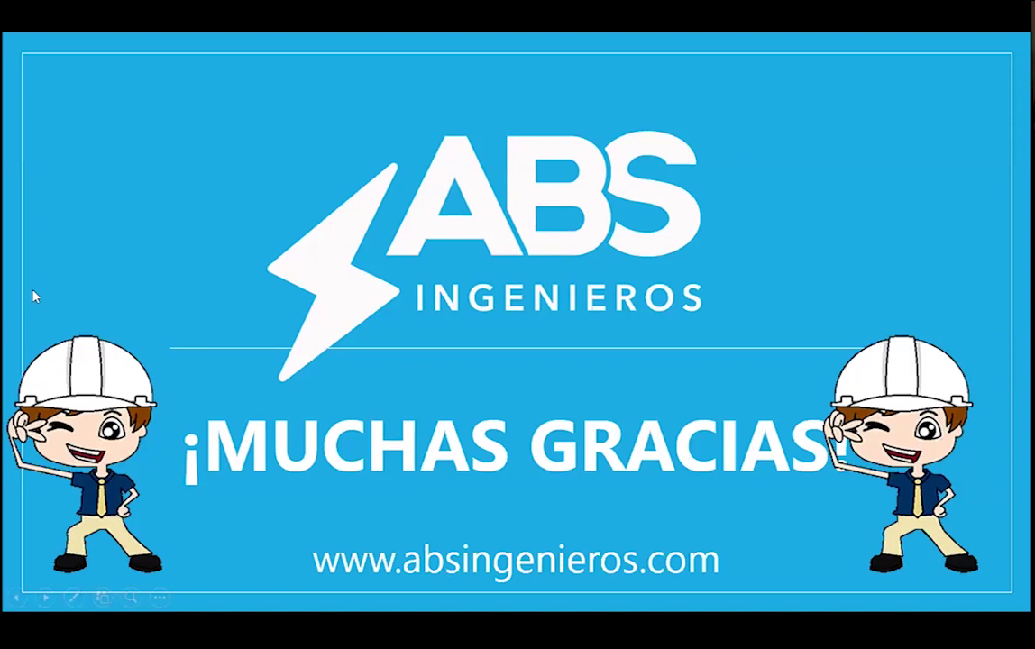
pyautogui.press('Right')
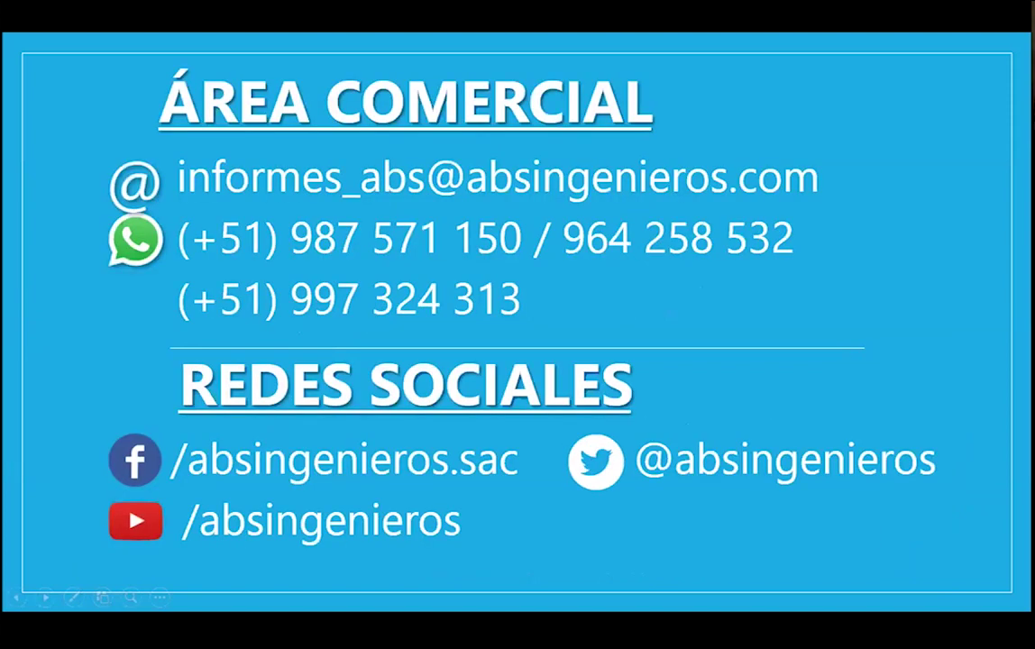